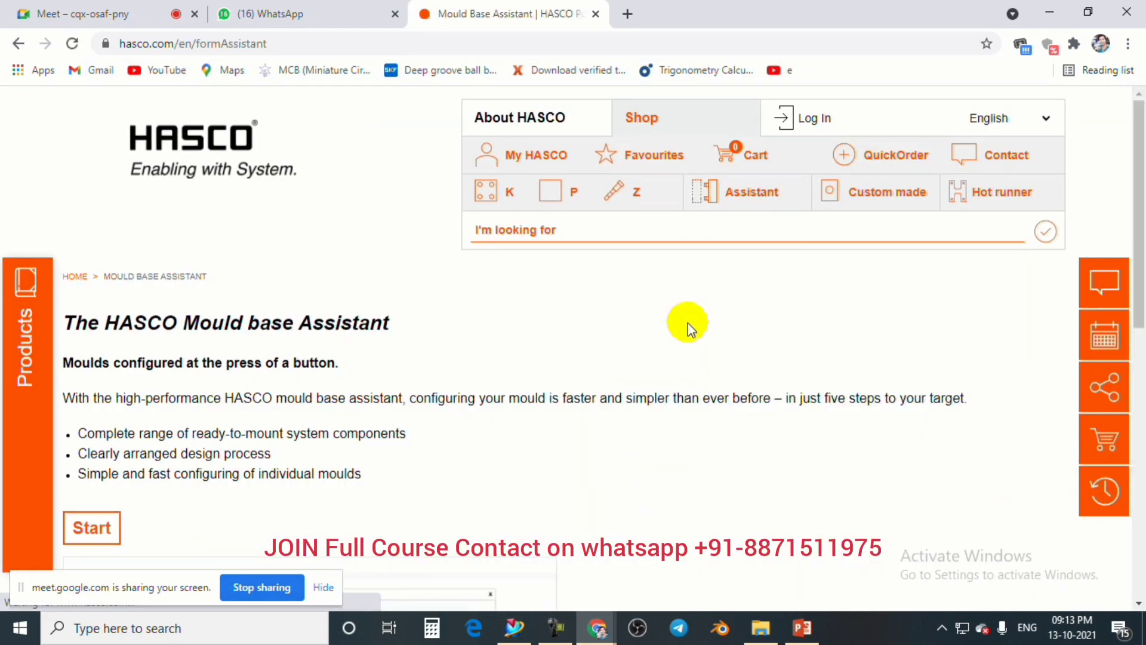
scroll(119, 417, "down", 2)
left_click(90, 385)
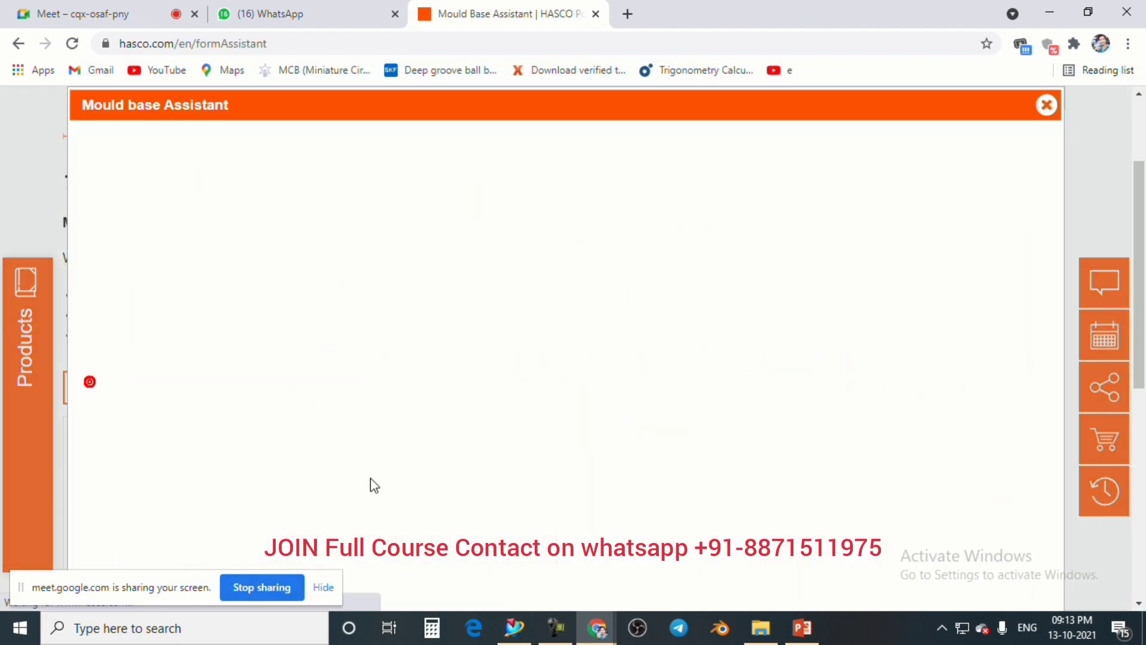
left_click(715, 485)
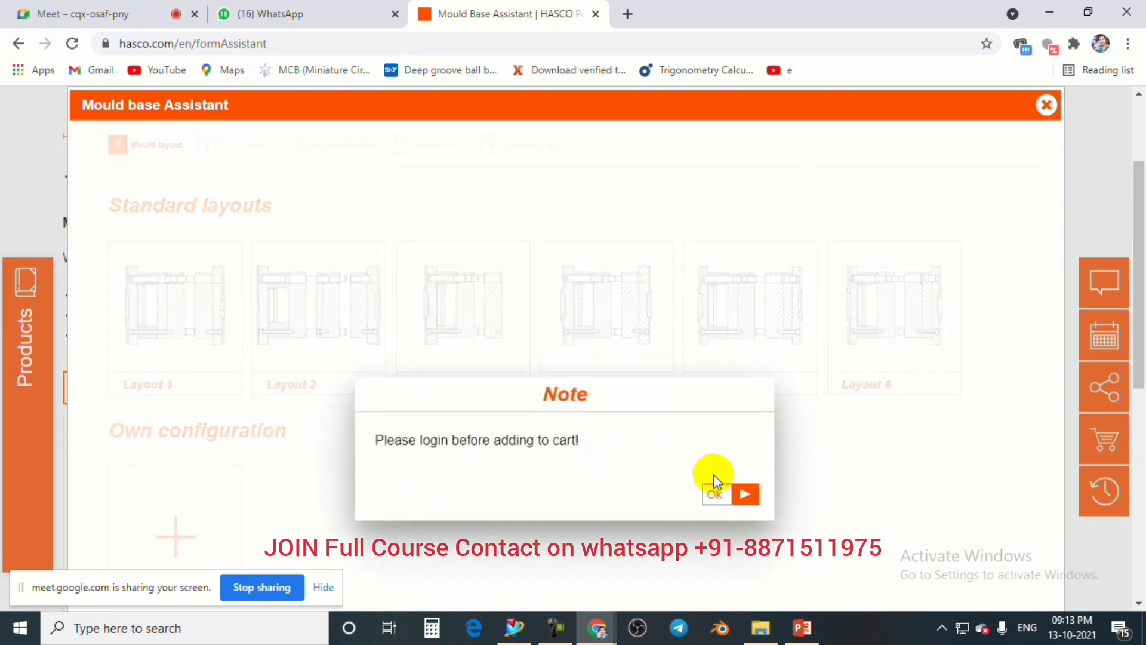
left_click(1069, 151)
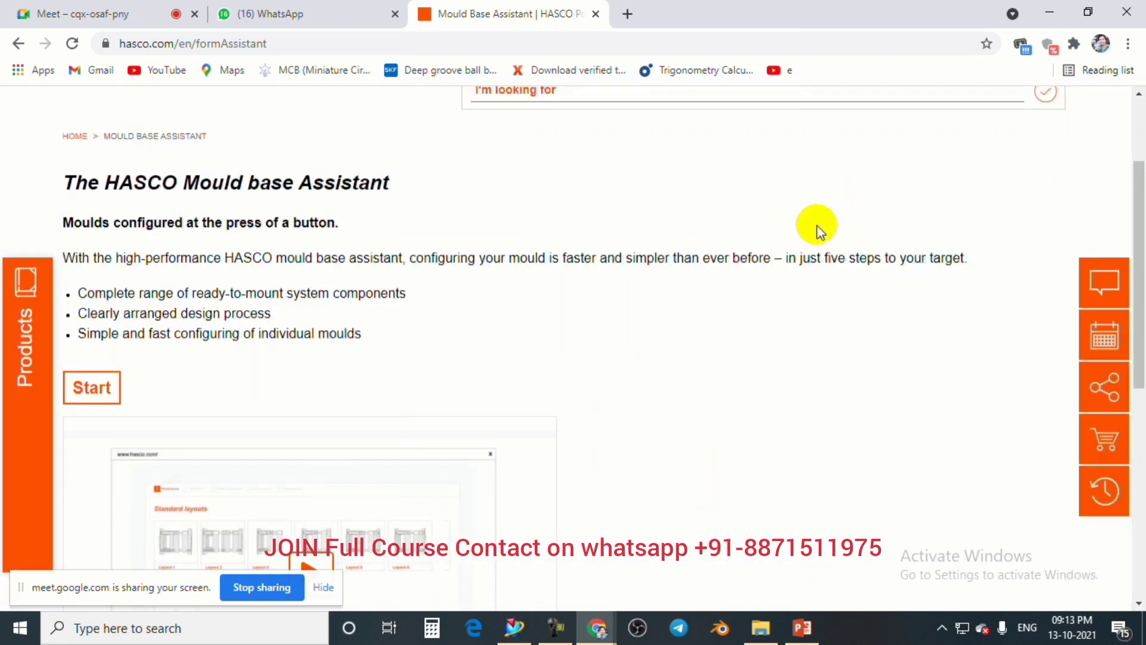
scroll(803, 231, "up", 3)
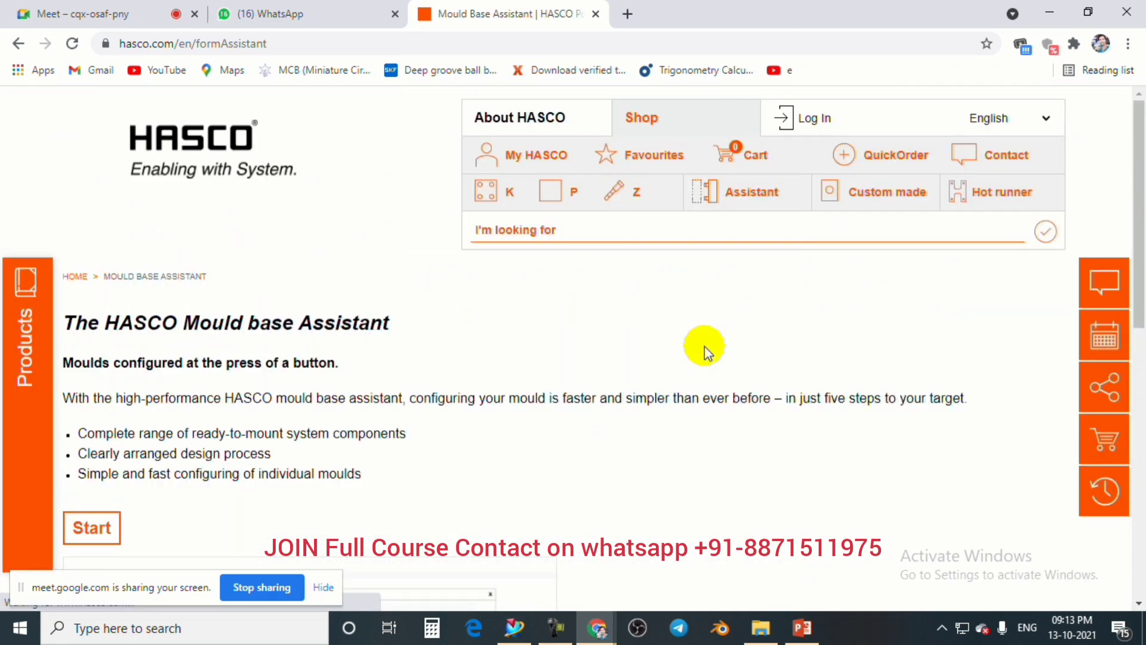
Start the mould base assistant, dismiss the login note and choose standard Layout 1.
scroll(687, 352, "down", 1)
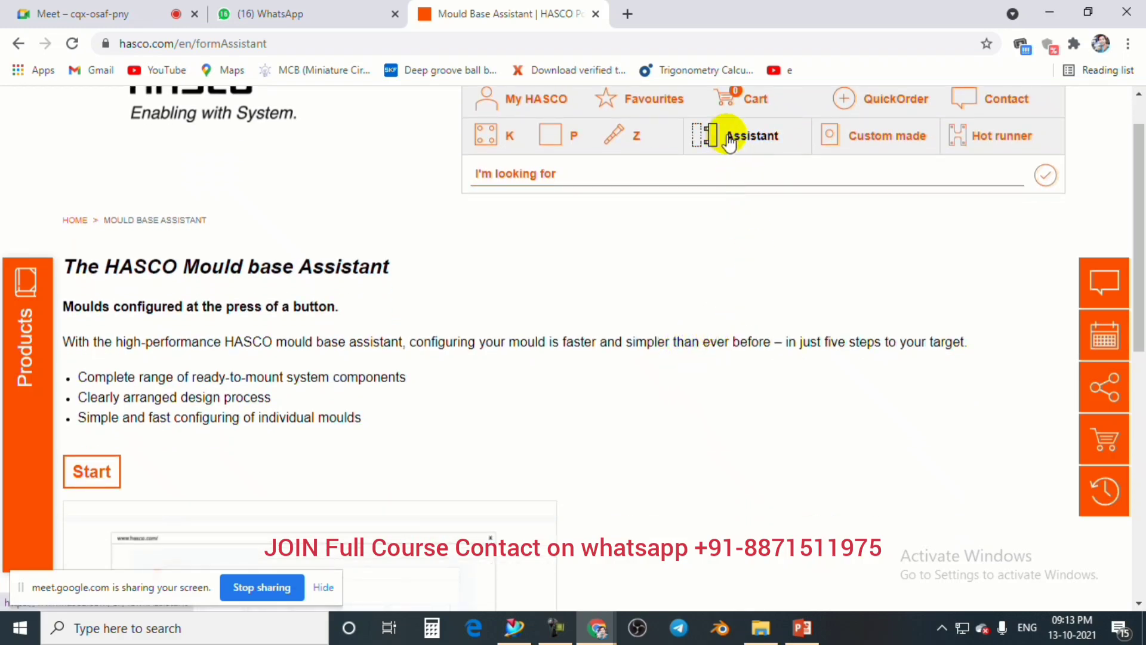
left_click(75, 474)
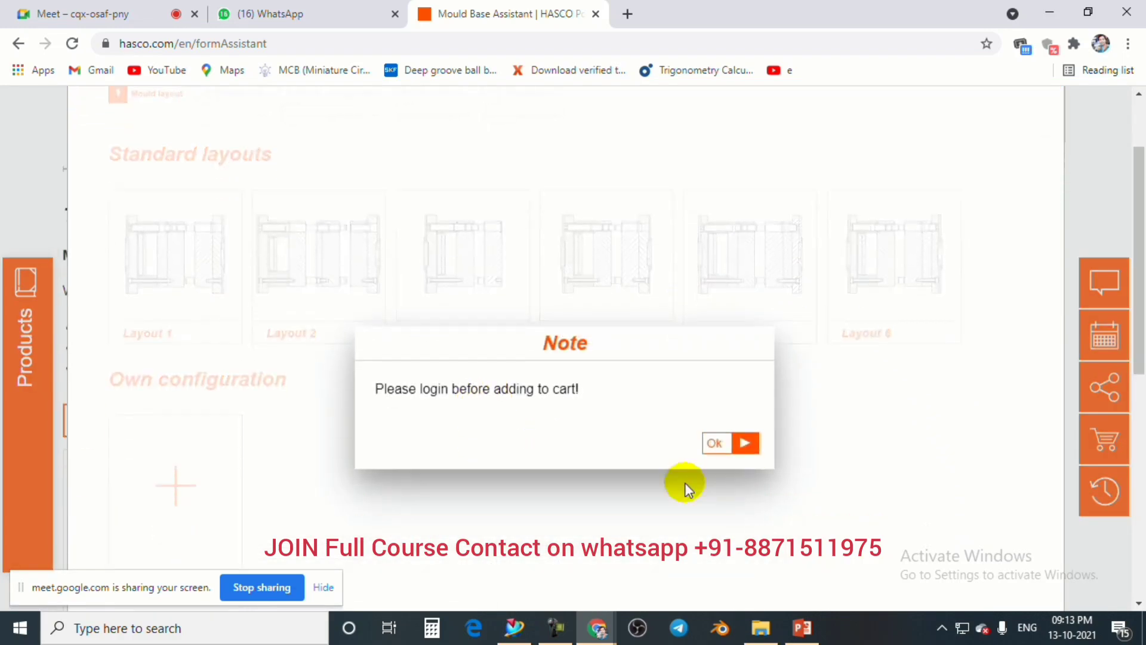
left_click(729, 443)
left_click(152, 290)
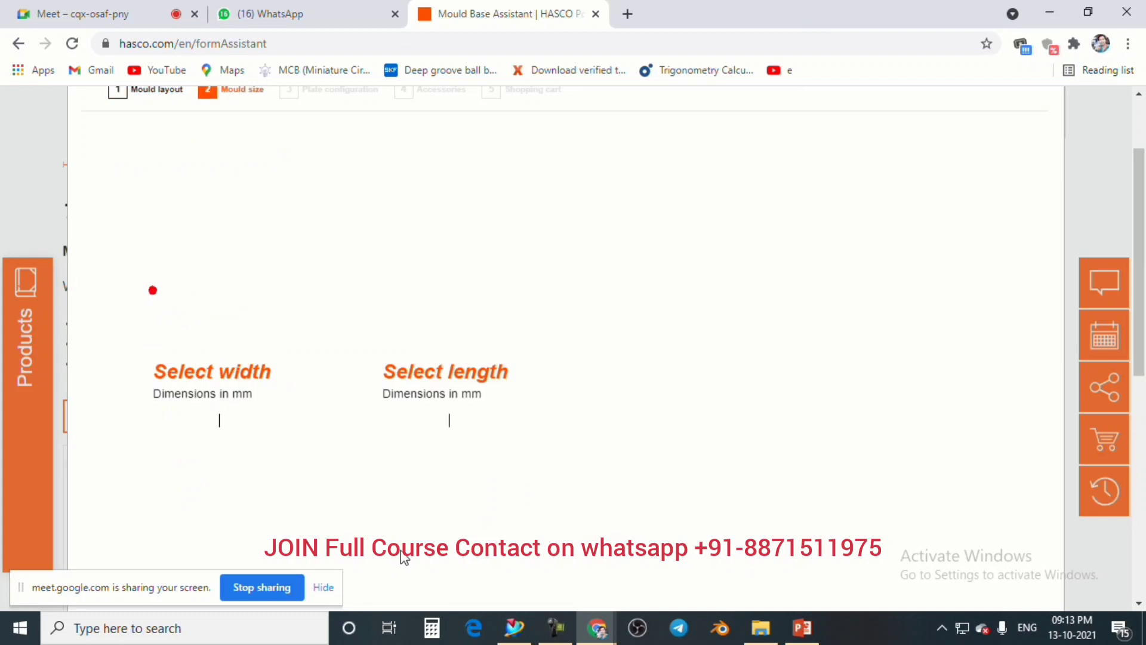
Set the mould width to 246 mm with a length of 246 mm and proceed to plate configuration.
scroll(392, 400, "down", 1)
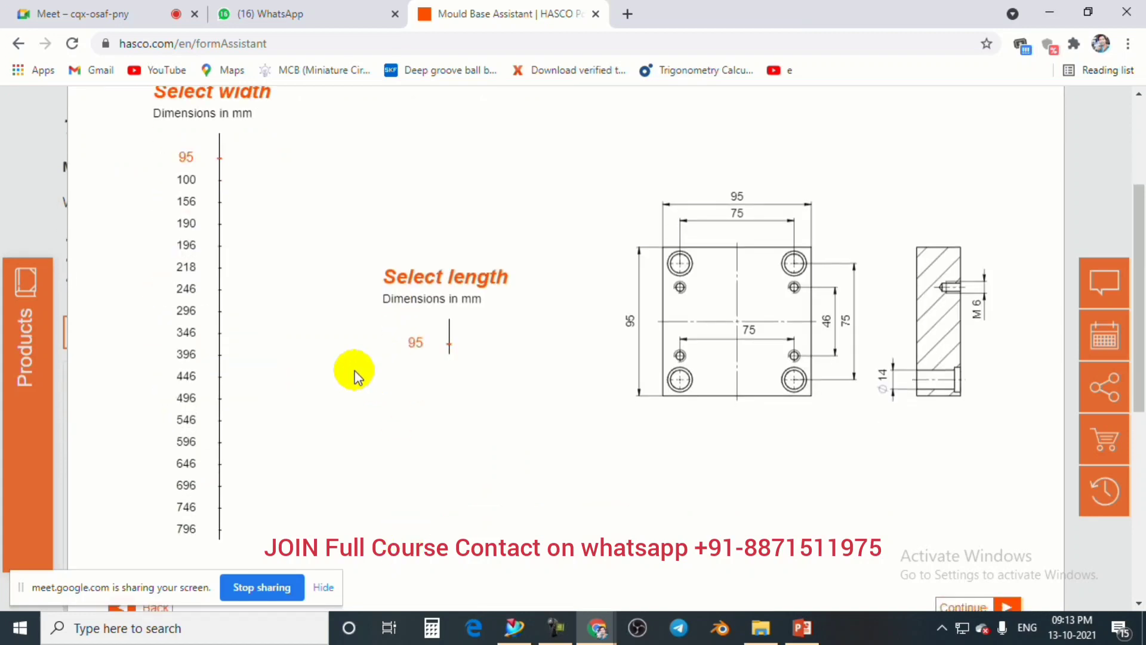
left_click(184, 178)
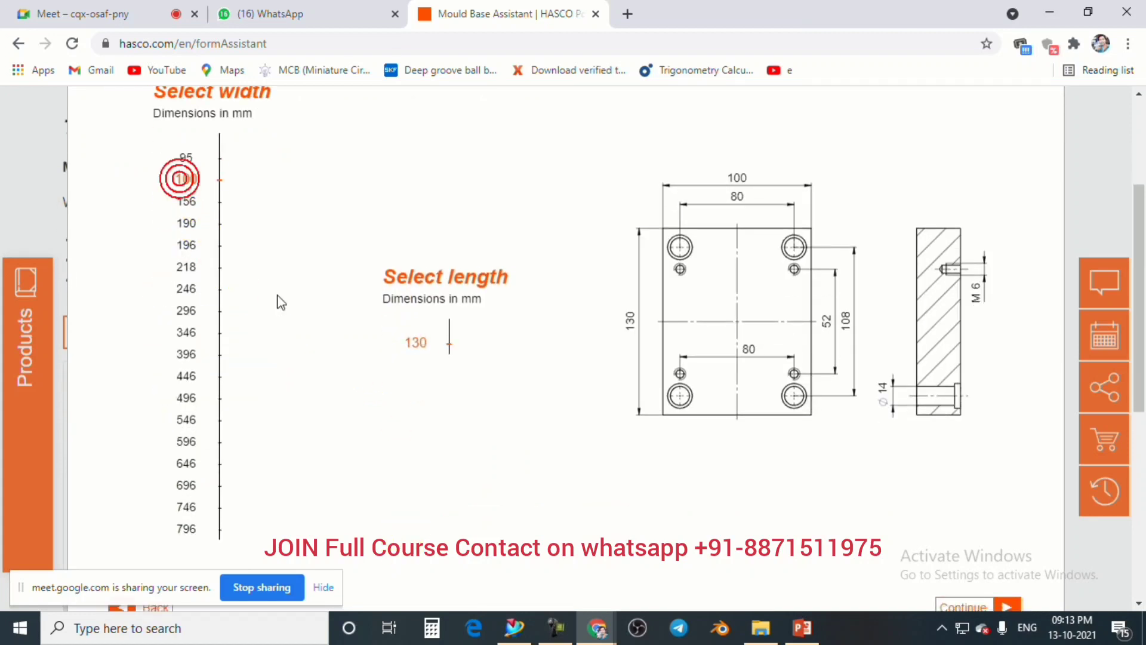
left_click(185, 288)
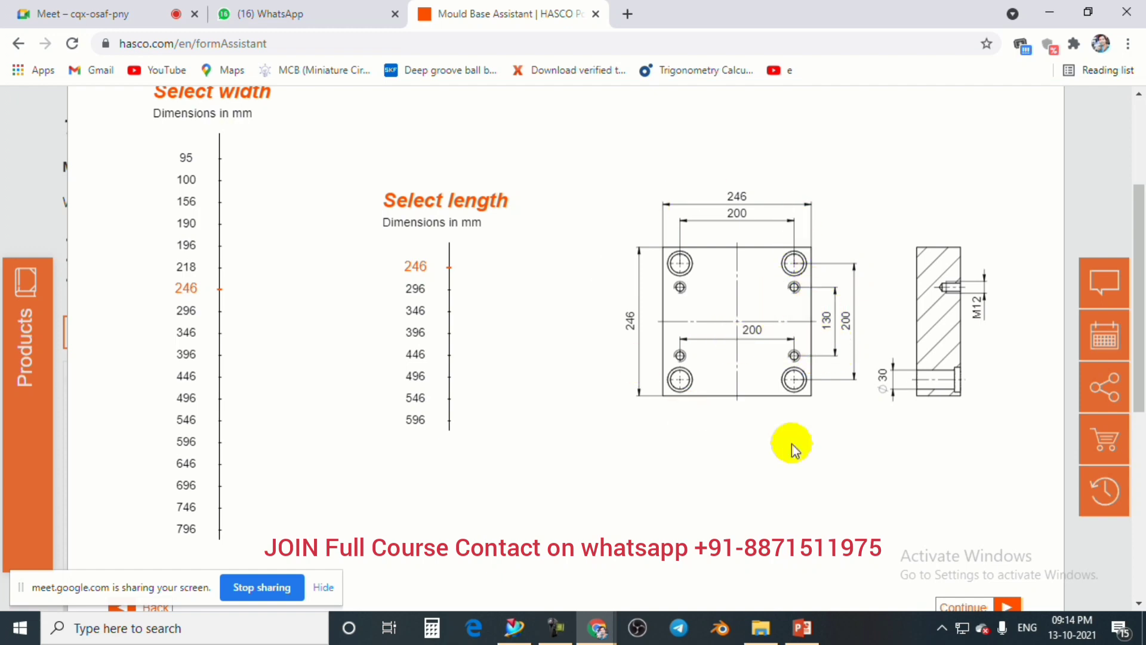
scroll(530, 396, "down", 3)
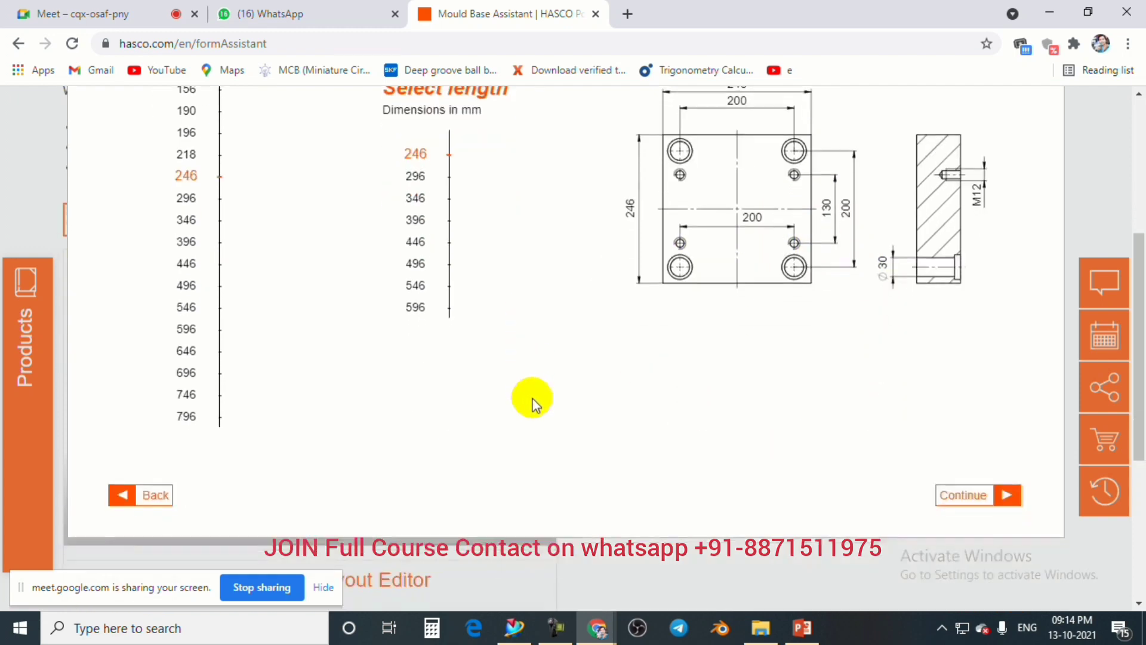
left_click(958, 442)
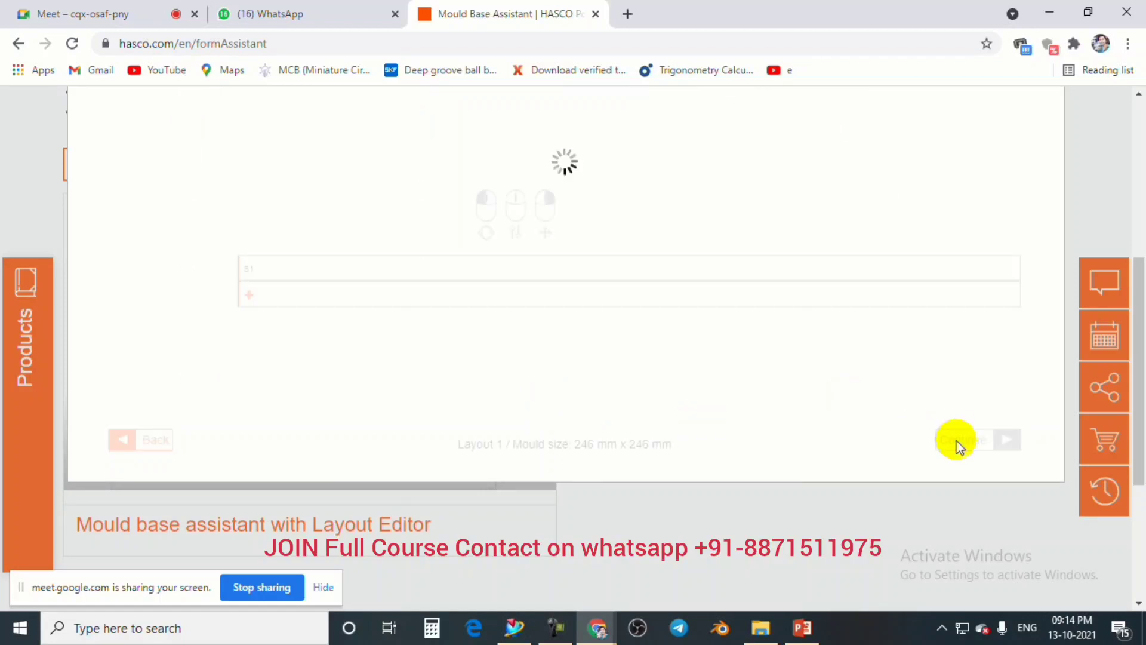
Configure the cavity plate as K20, 56 mm thick, in steel 1.1730.
scroll(665, 390, "up", 3)
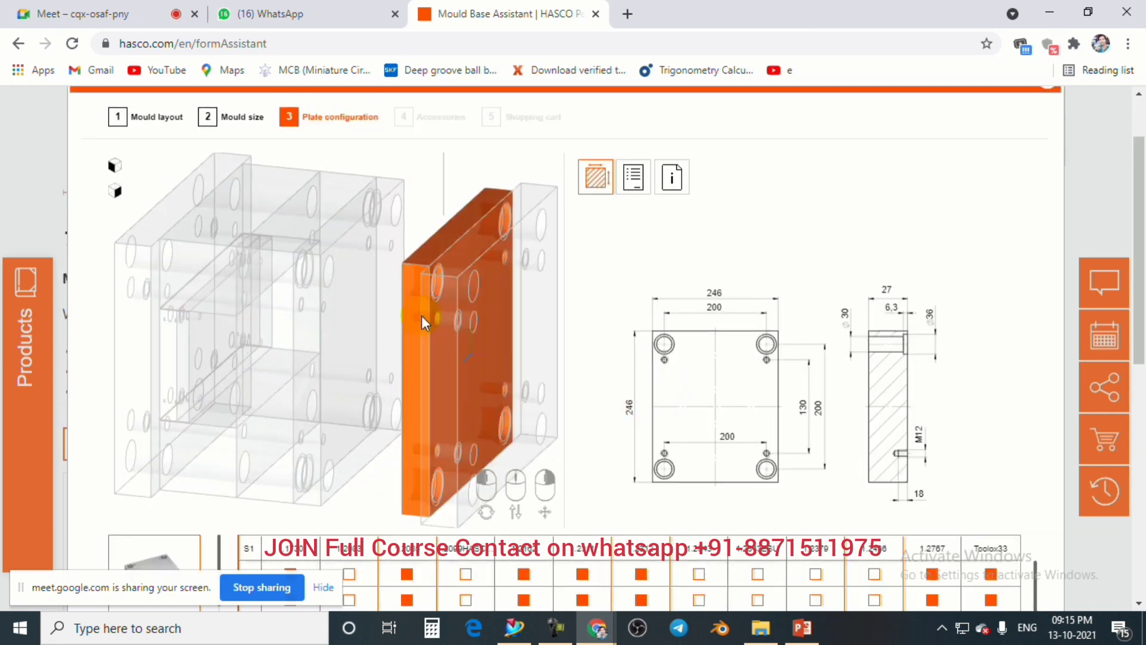
scroll(721, 388, "down", 1)
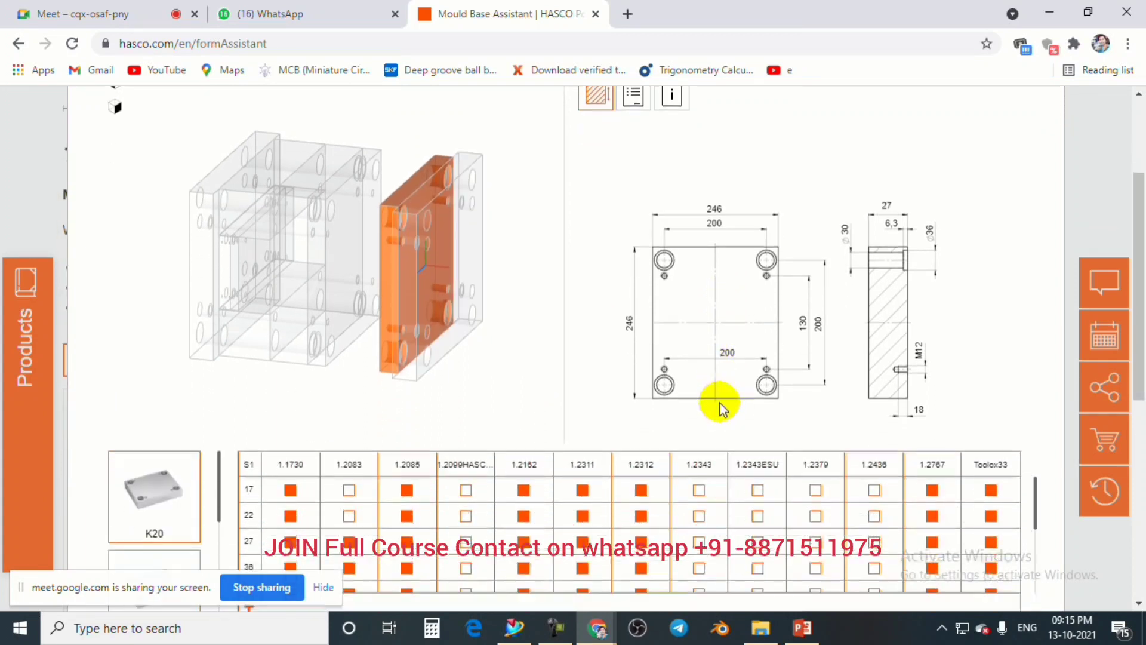
scroll(270, 538, "down", 2)
scroll(269, 546, "up", 4)
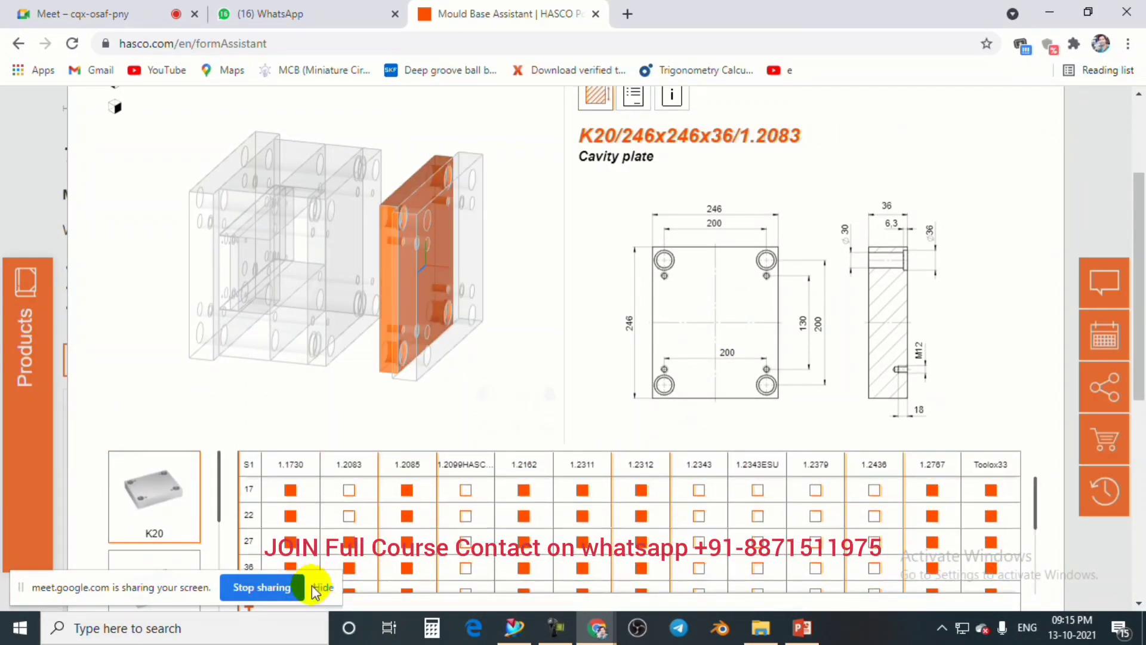
scroll(288, 537, "down", 2)
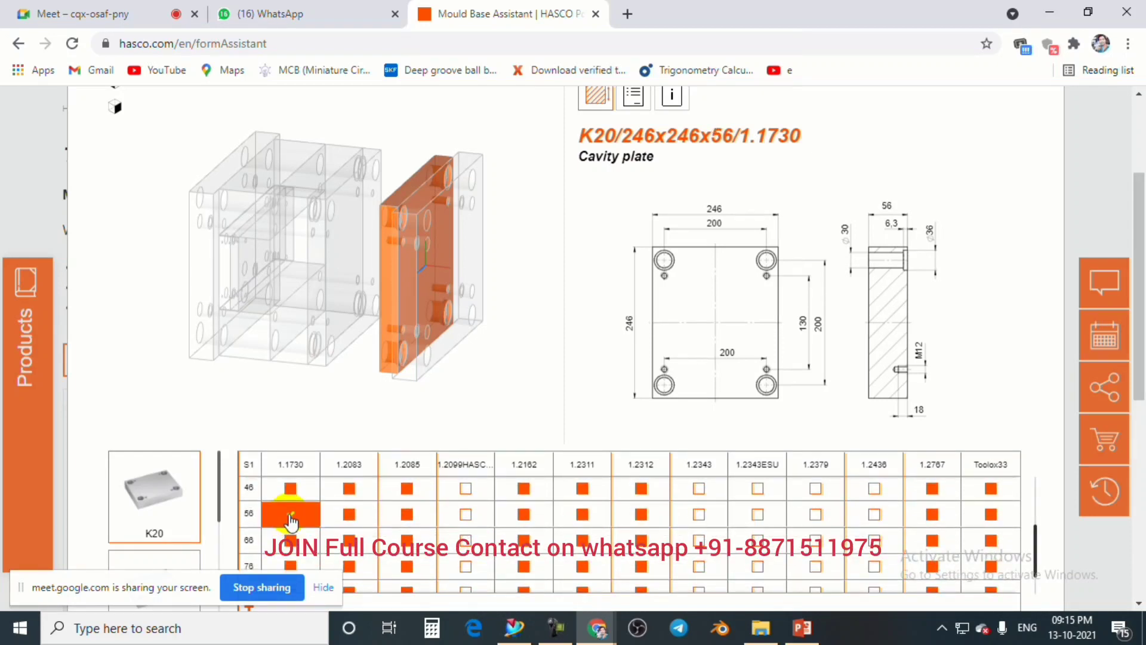
left_click(288, 520)
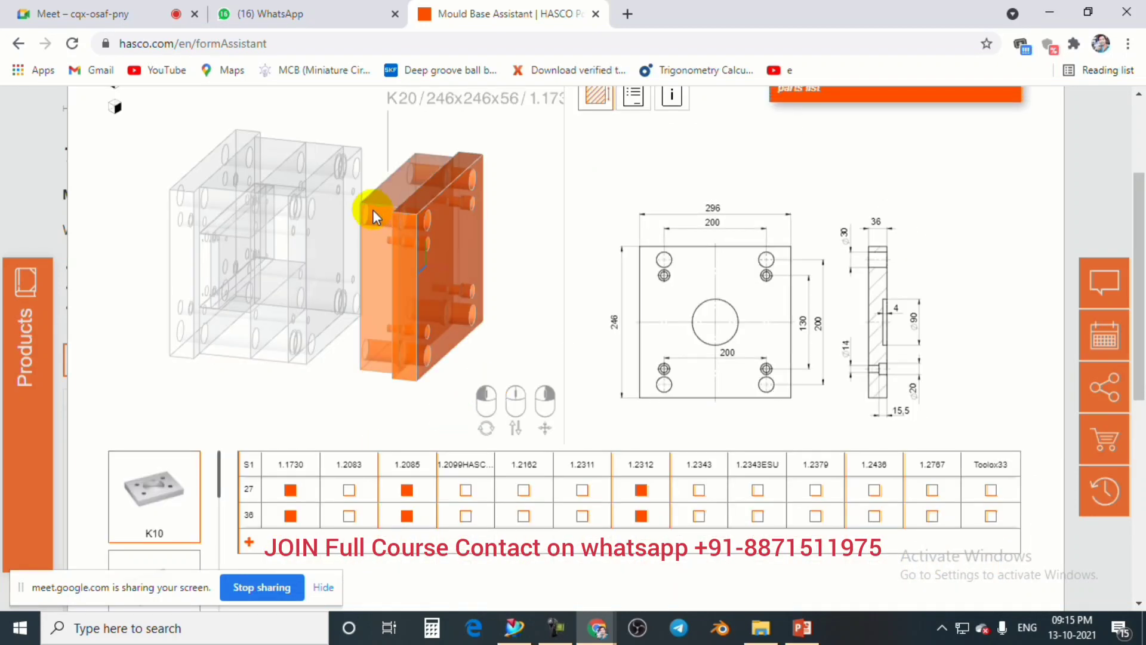
Configure the cavity-side clamping plate as K10, 27 mm thick, in steel 1.1730, with a Ø 90 mm locating ring.
left_click(338, 491)
left_click(296, 497)
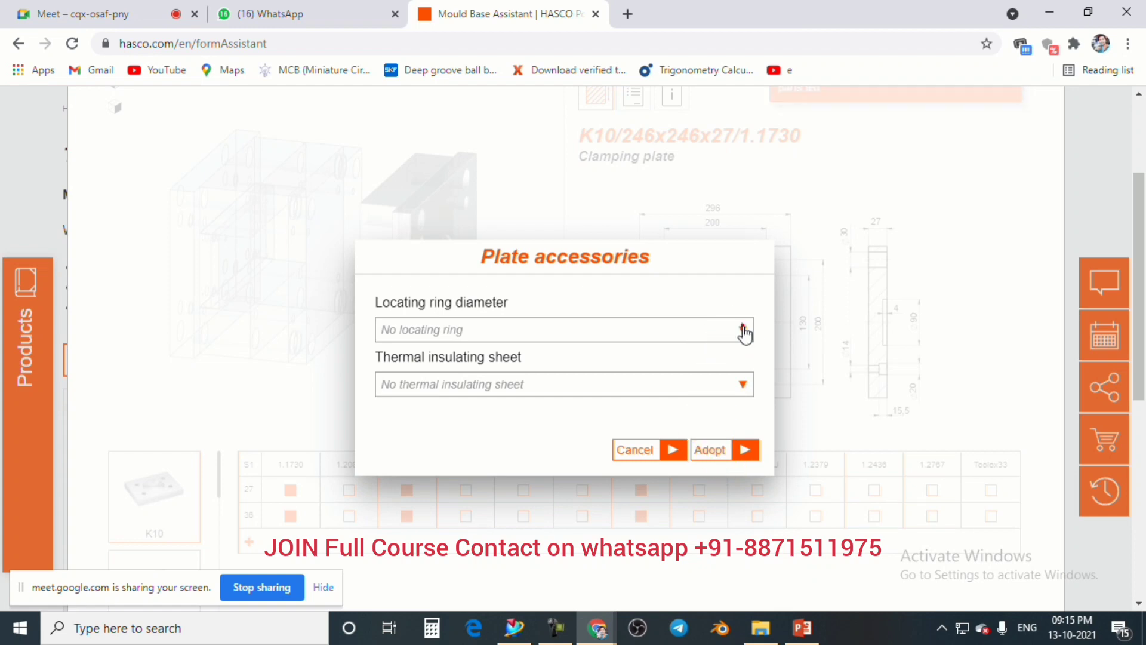
left_click(741, 330)
left_click(409, 448)
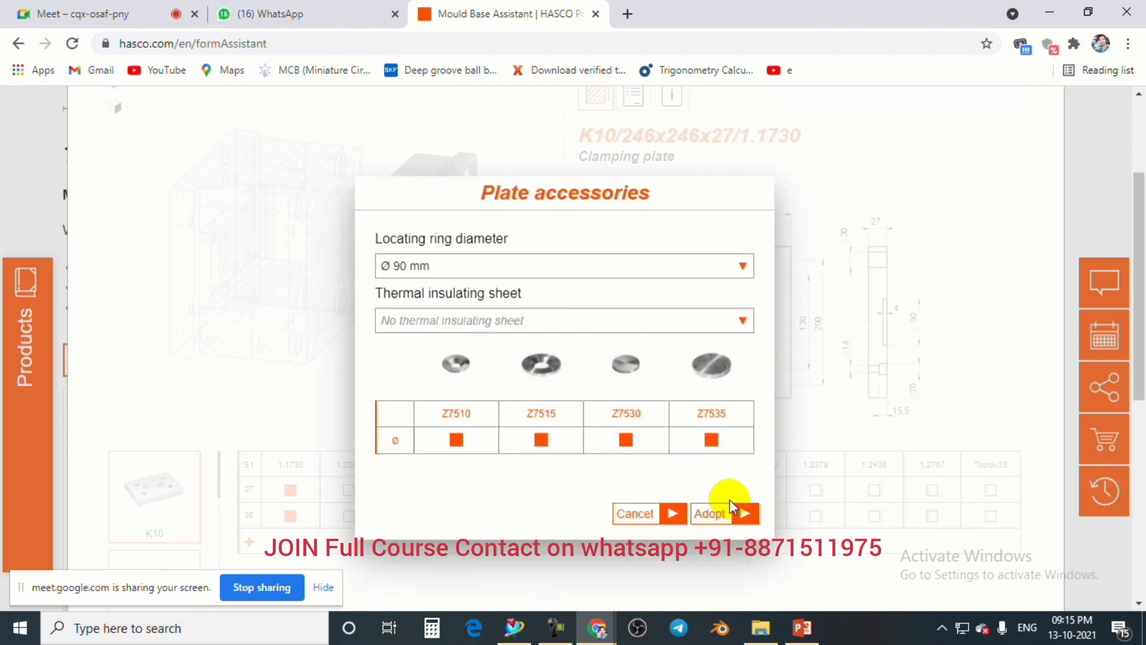
left_click(708, 515)
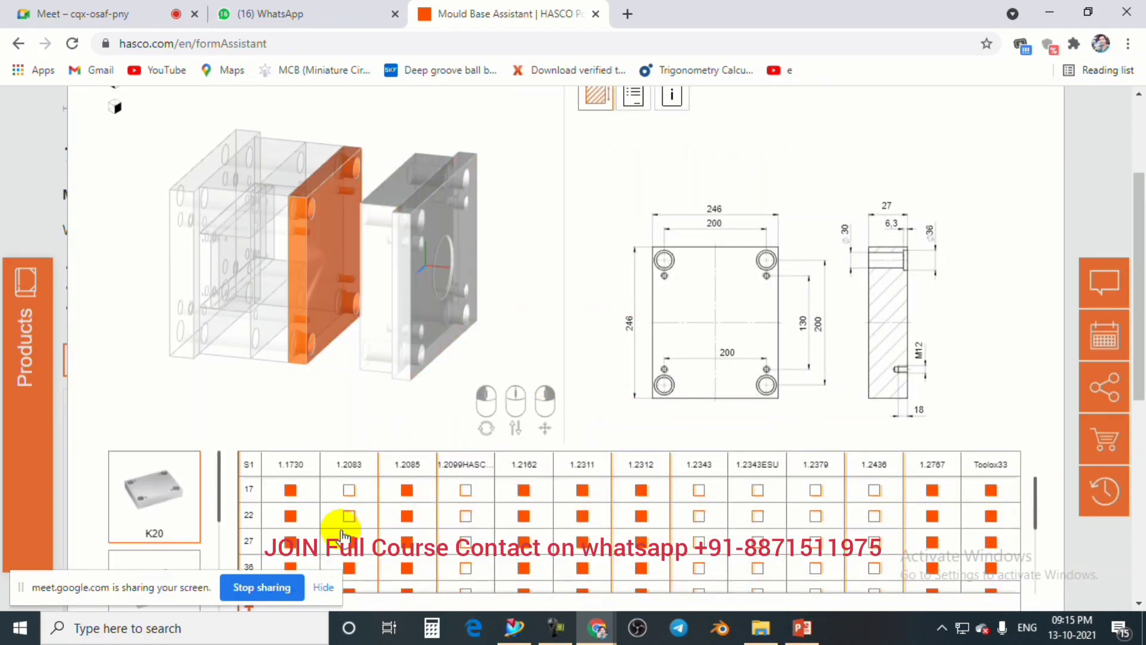
Configure the opposite half's K20 plate at 17 mm and the K30 intermediate plate at 36 mm, both in steel 1.1730.
left_click(293, 493)
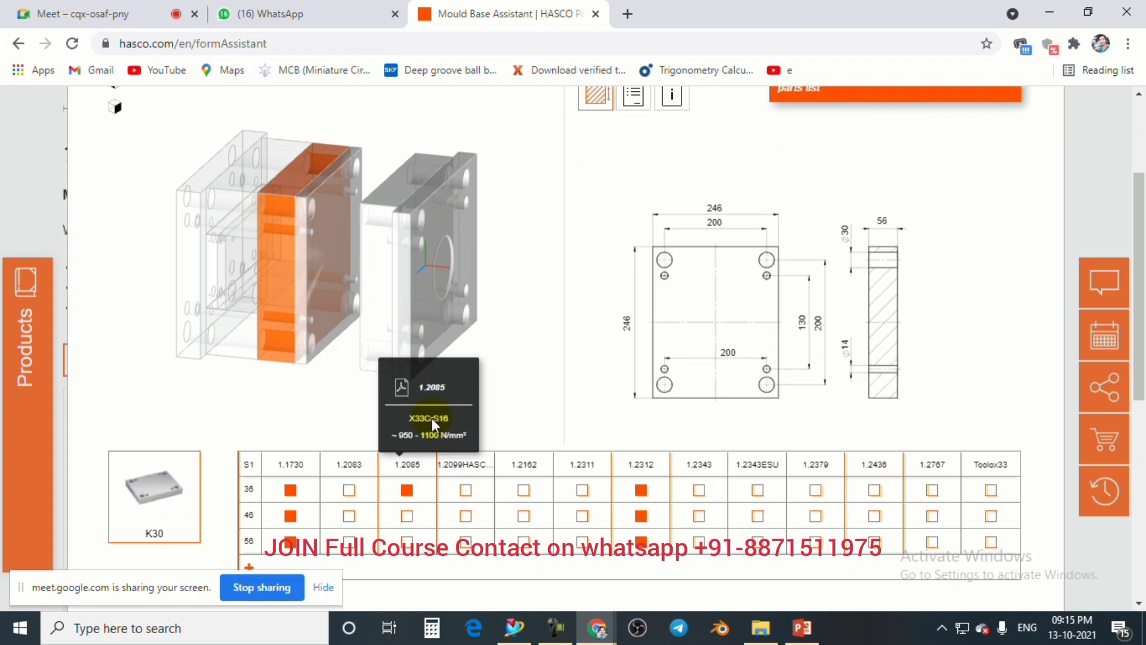
left_click(280, 495)
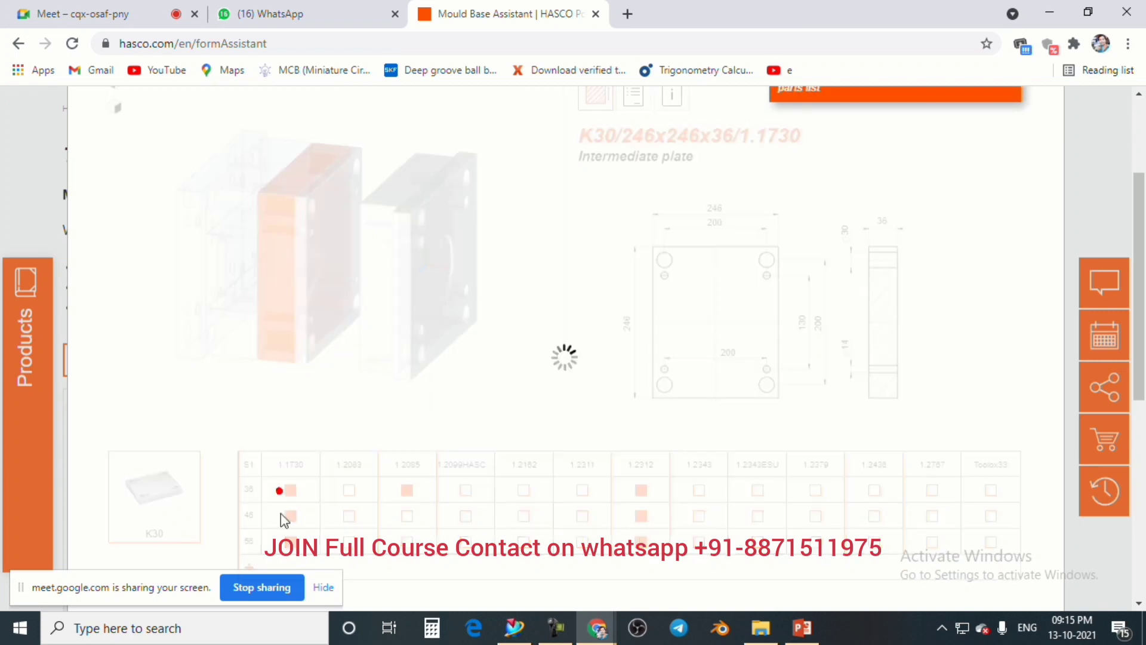
Configure the risers as K40, 56 mm high, in steel 1.1730.
left_click(290, 490)
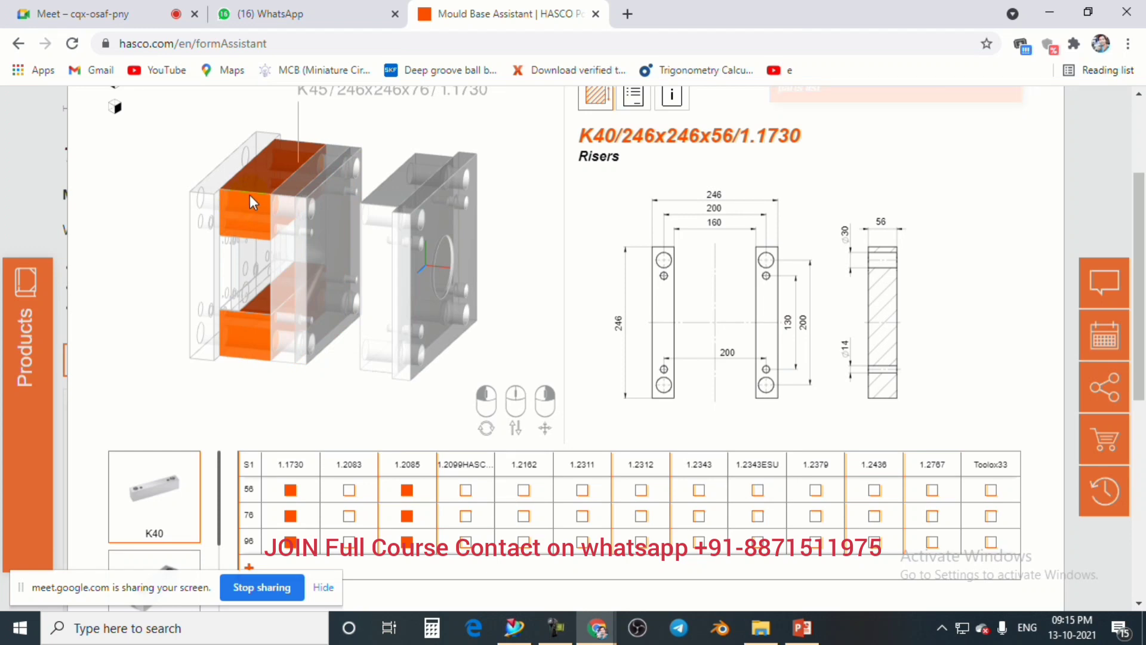
left_click(291, 543)
left_click(290, 463)
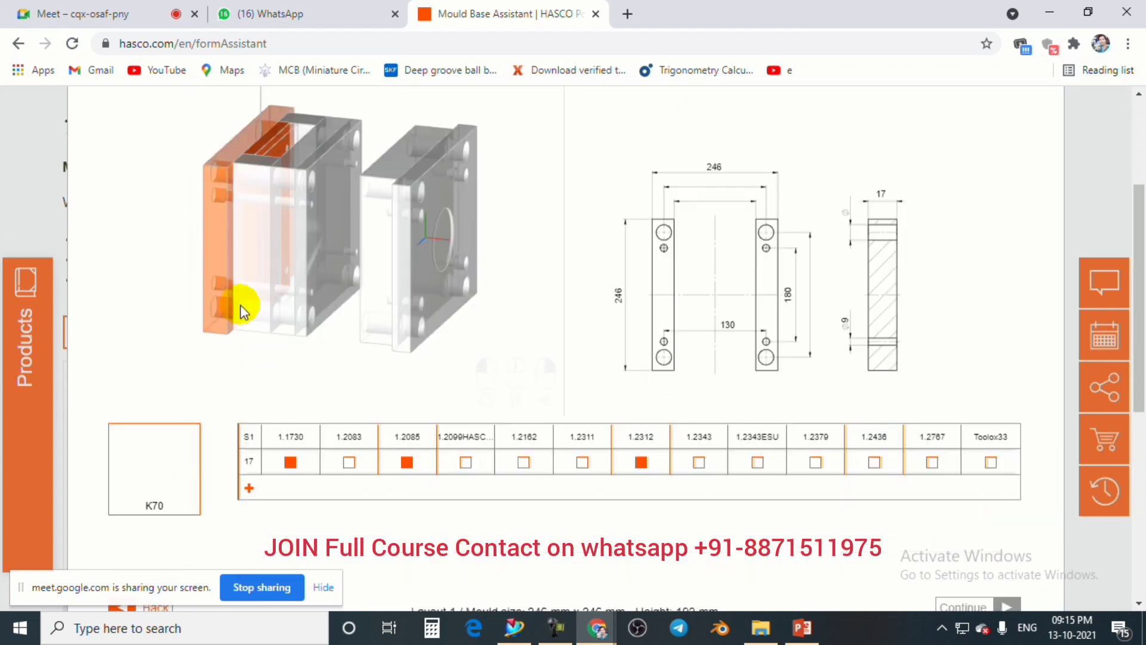
Configure the K70 ejector base plate at 17 mm and the K60 ejector plate at 12 mm, both in steel 1.1730.
left_click(290, 464)
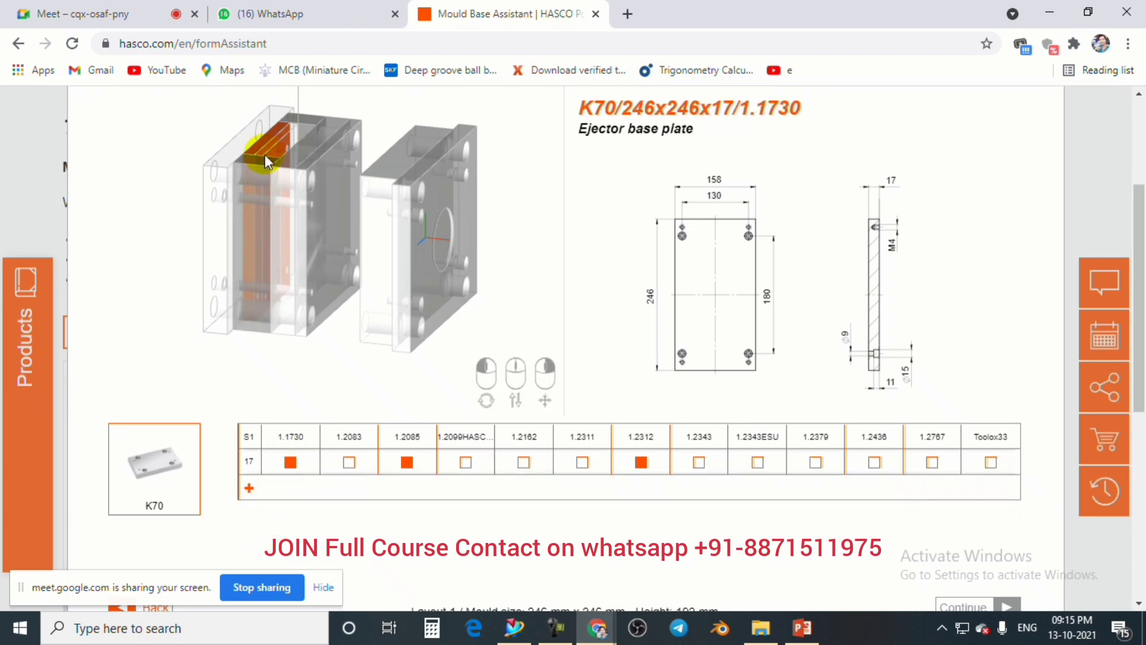
left_click(284, 465)
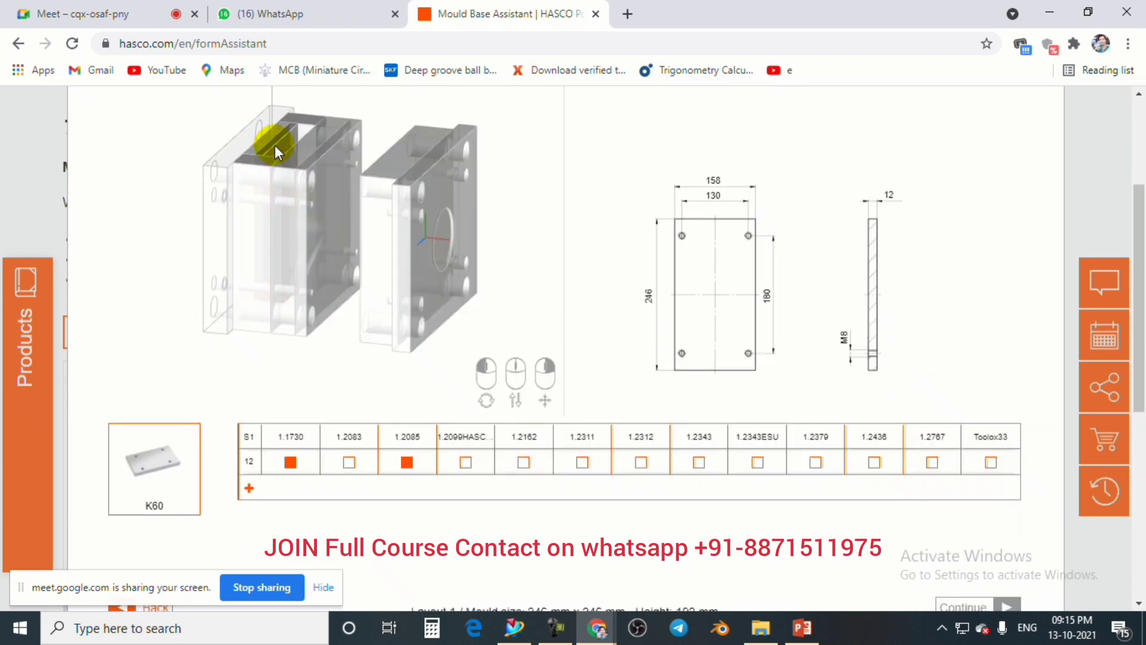
left_click(288, 460)
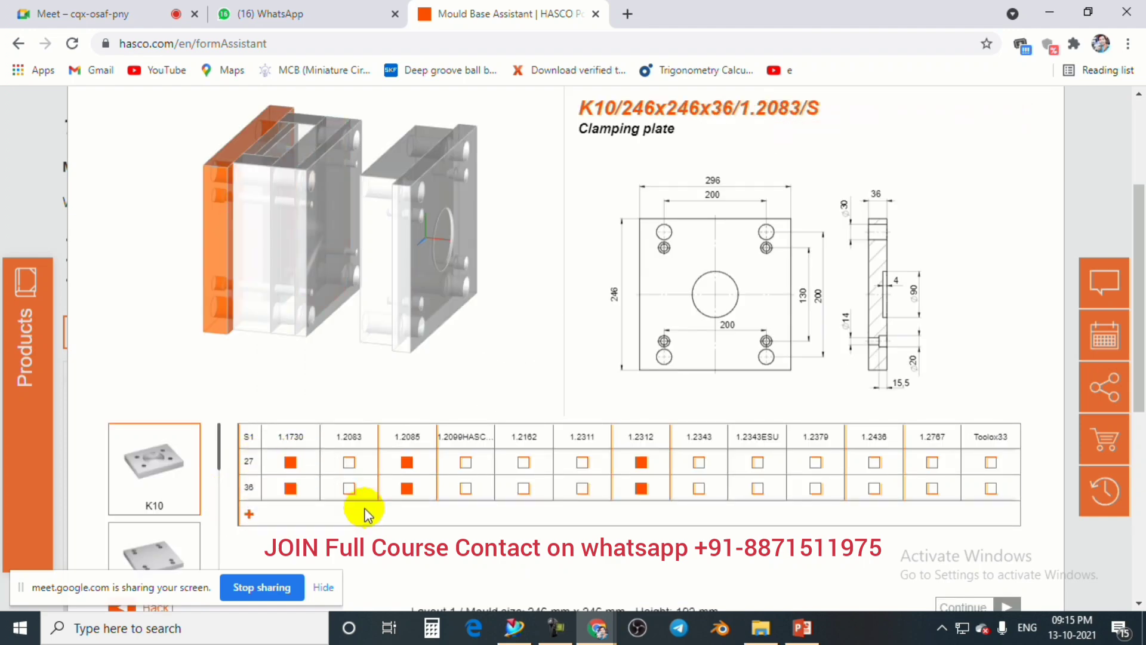
Configure the ejector-side clamping plate as K10, 27 mm thick, in steel 1.1730, without locating ring or thermal insulating sheet.
left_click(291, 484)
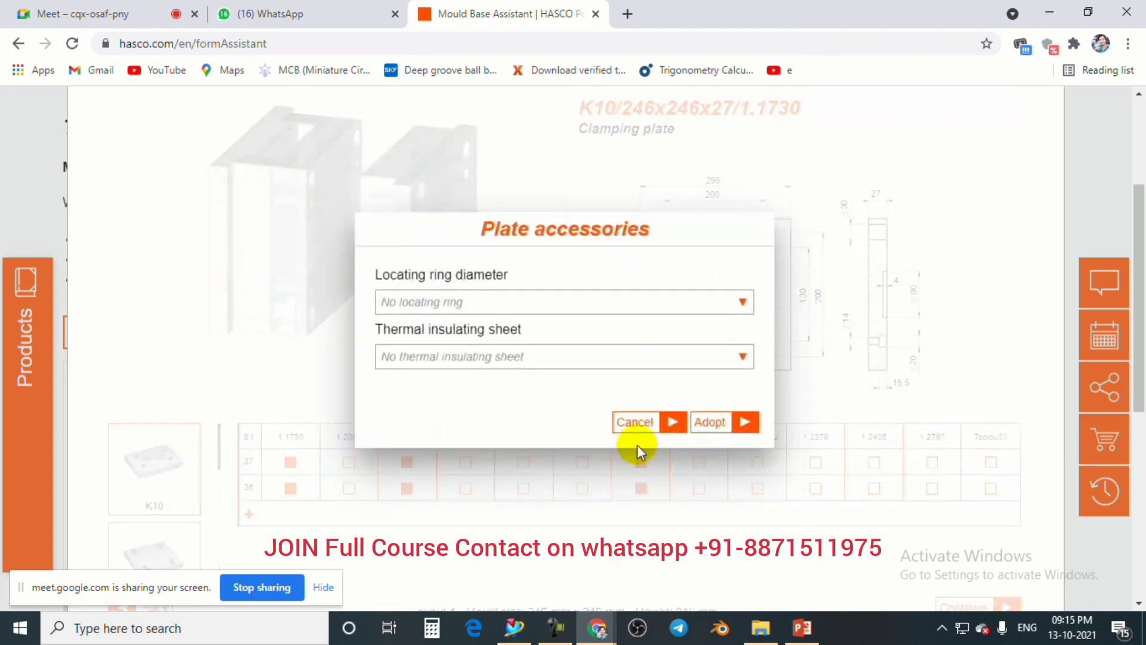
left_click(722, 426)
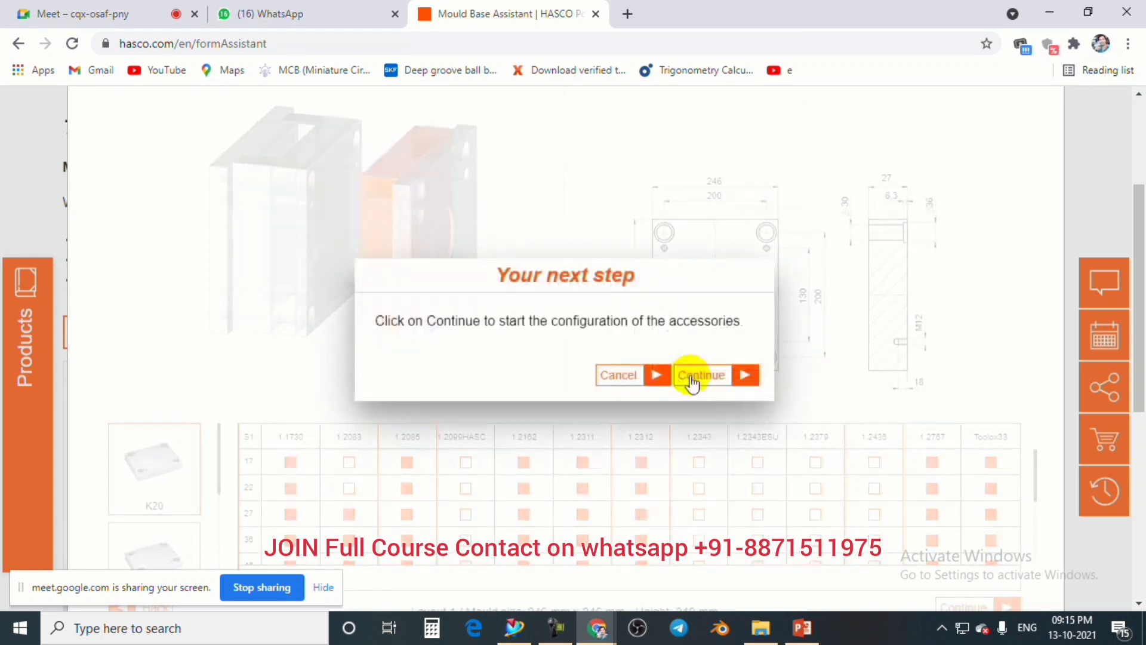
Proceed to the accessories, keep the standard guides with the Z55 and Z691 items, and continue to the final parts list.
left_click(711, 376)
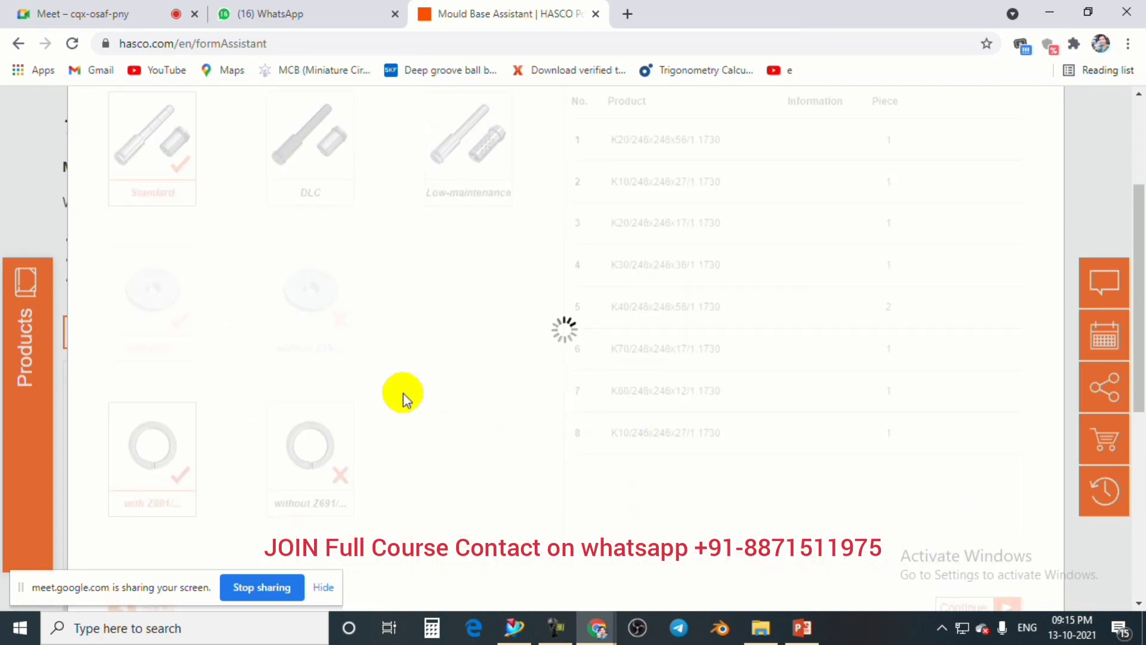
scroll(895, 511, "down", 3)
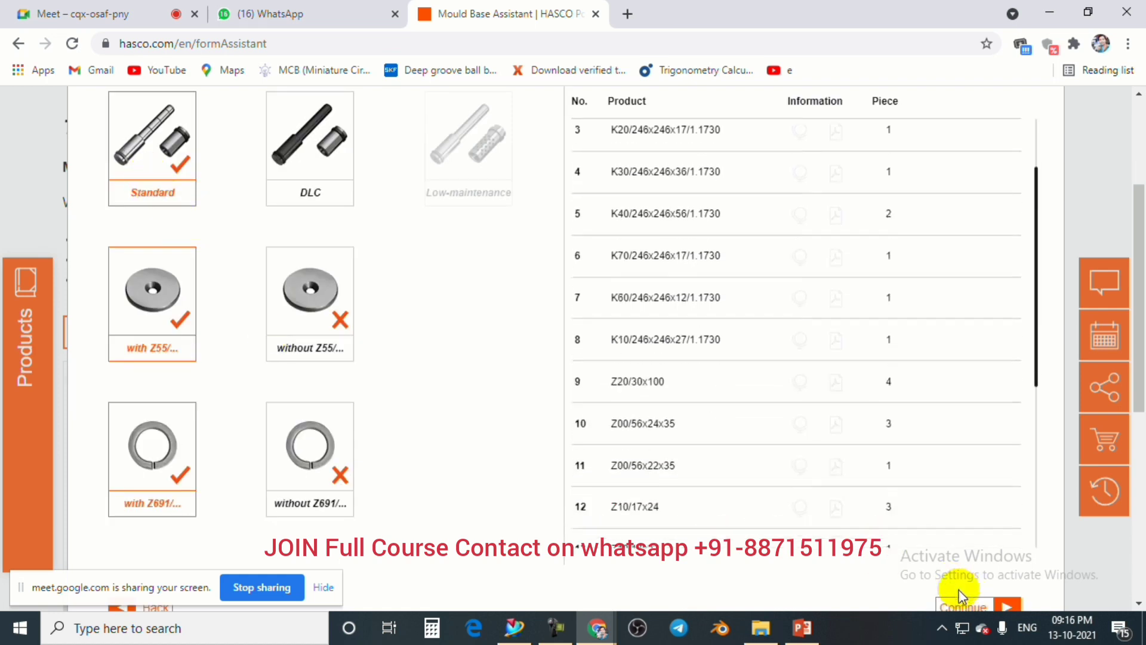
left_click(961, 607)
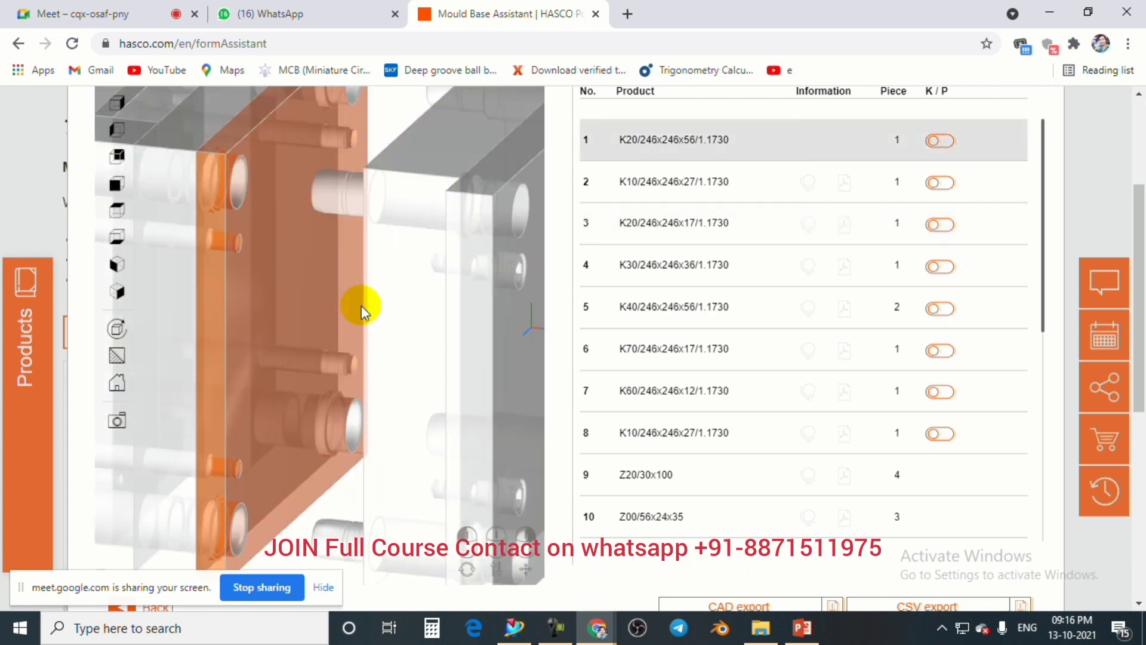
Examine the assembled mould base in the 3D view alongside its parts list and export options.
scroll(361, 306, "down", 3)
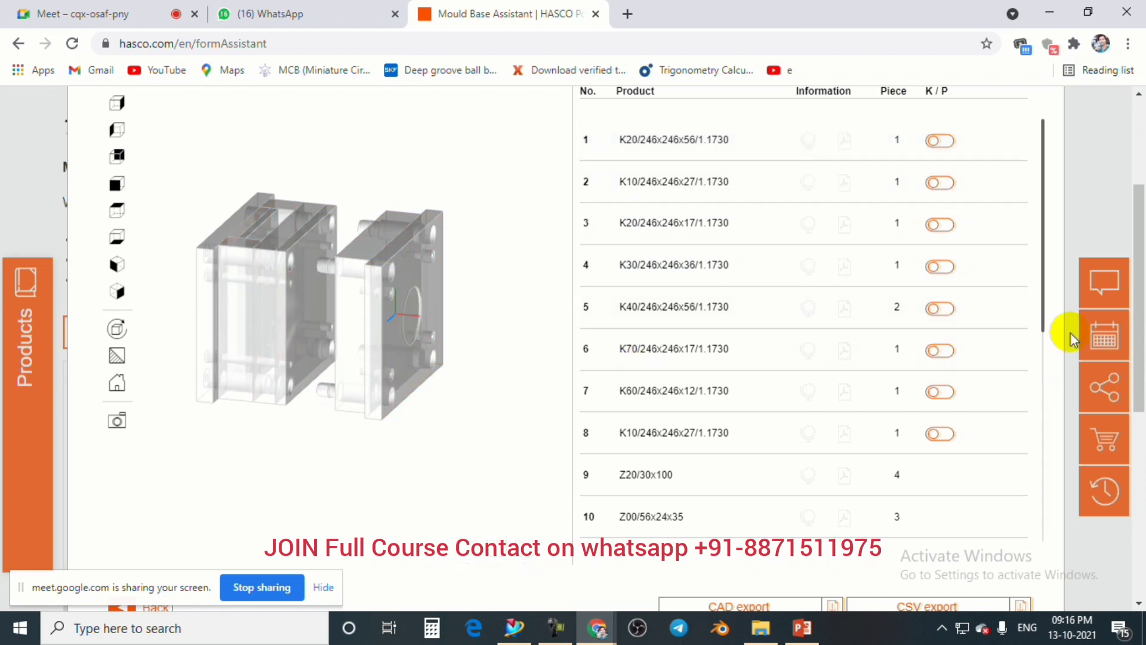
left_click_drag(1143, 260, 1143, 310)
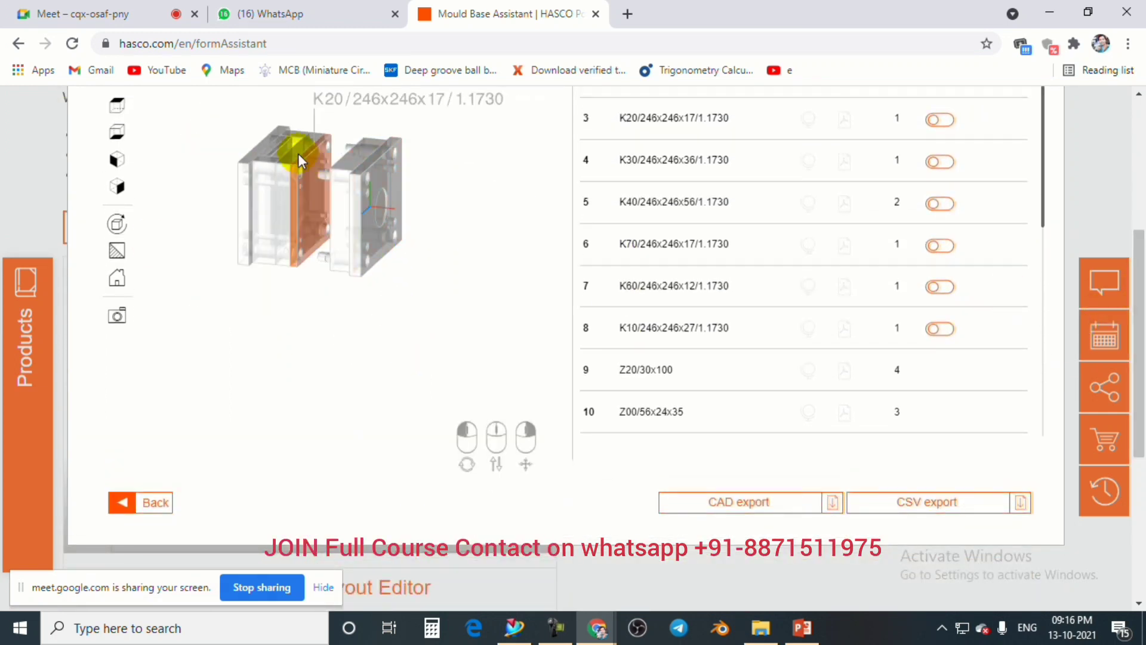
scroll(313, 100, "down", 6)
scroll(316, 113, "up", 4)
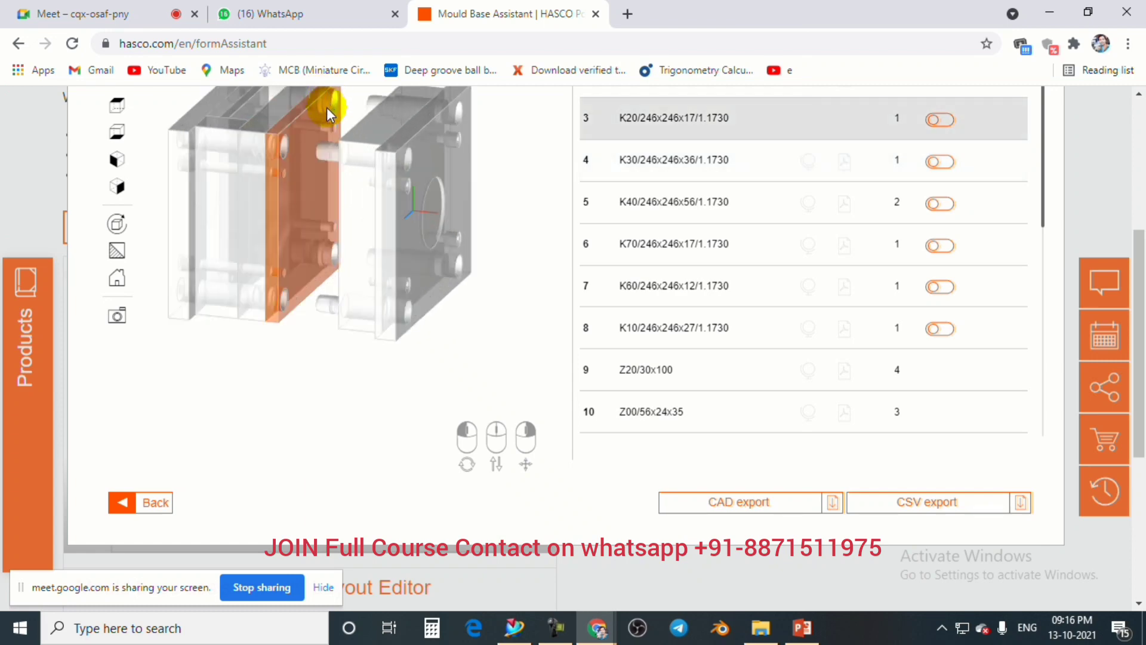
Open the CAD export options for the mould base and inspect its 3D preview up close.
scroll(327, 107, "down", 2)
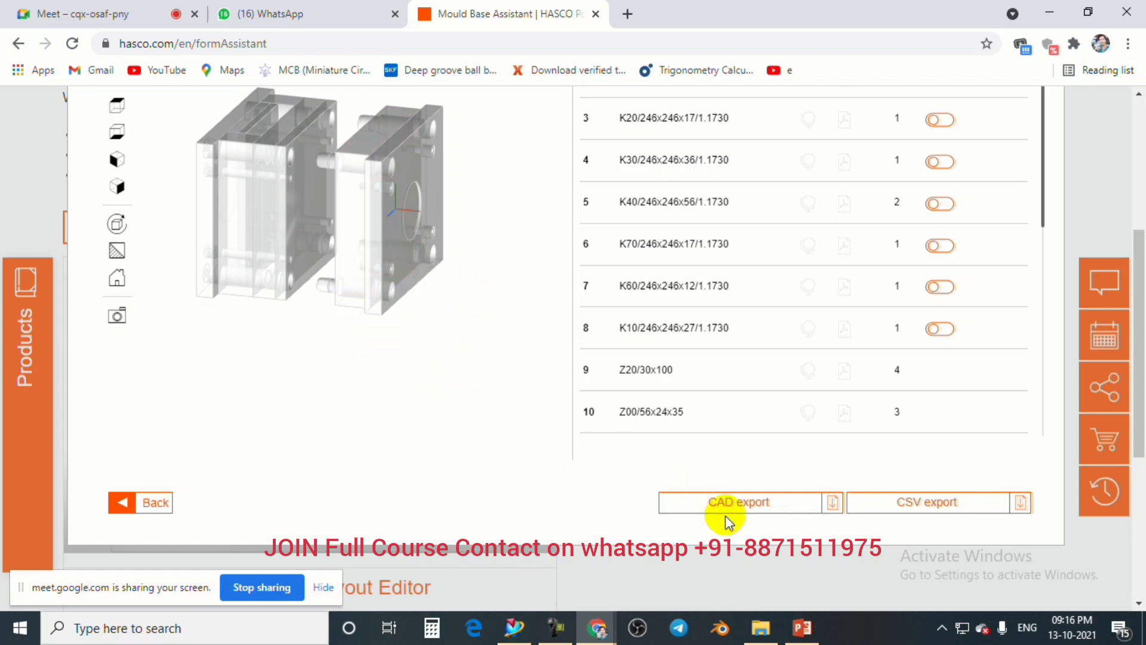
left_click(763, 509)
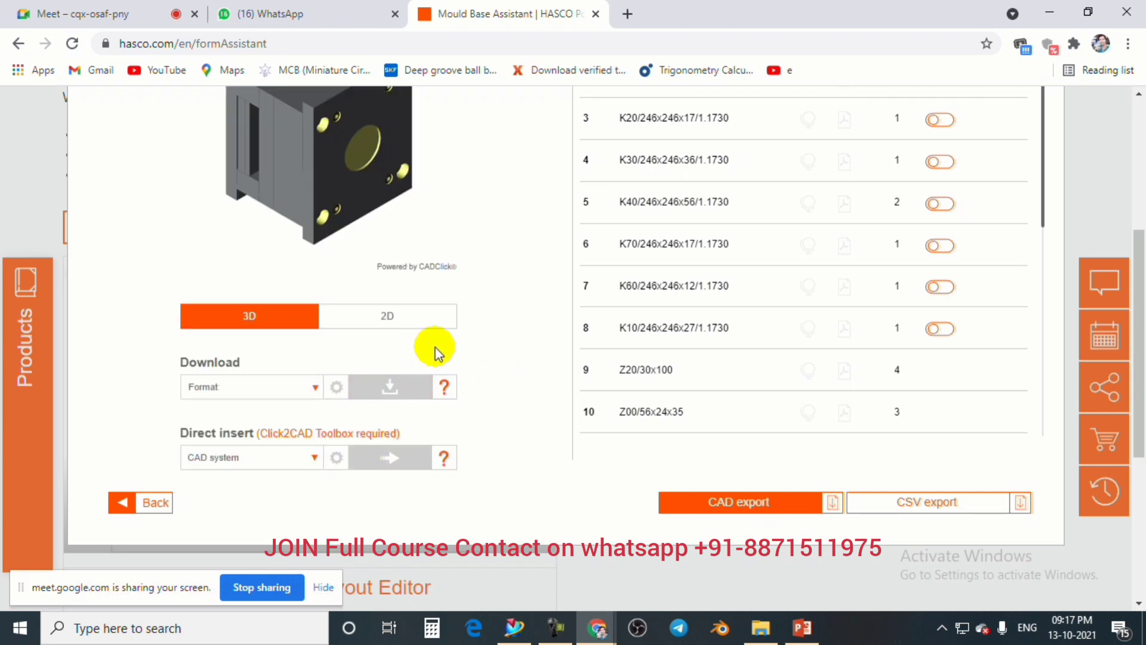
mouse_move(281, 111)
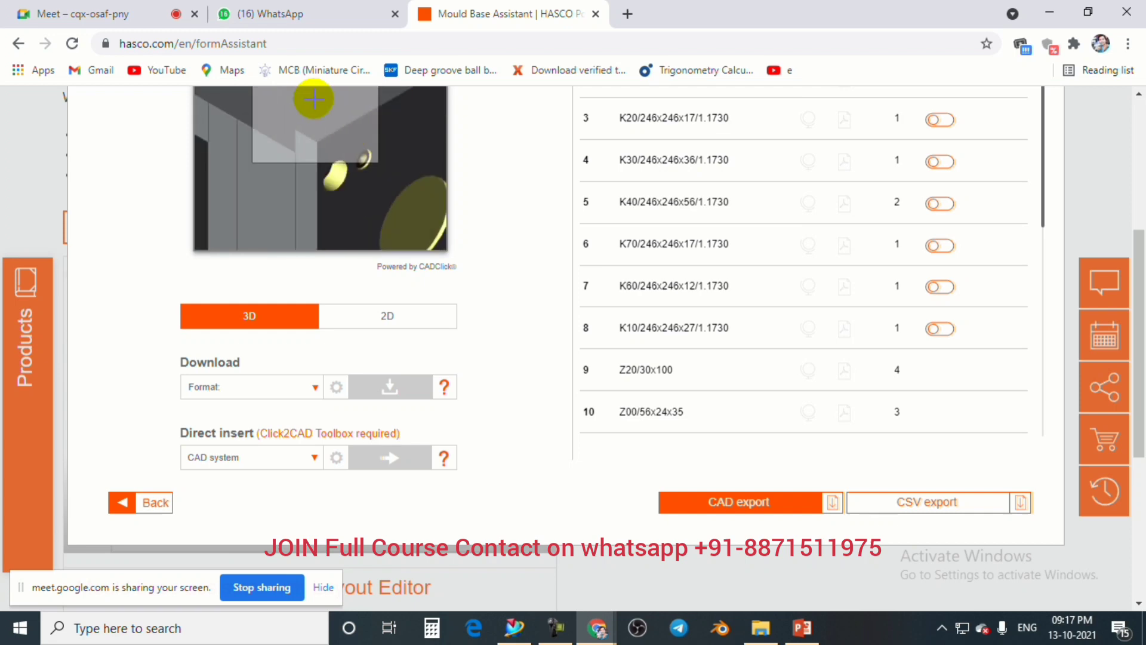
left_click_drag(310, 102, 335, 130)
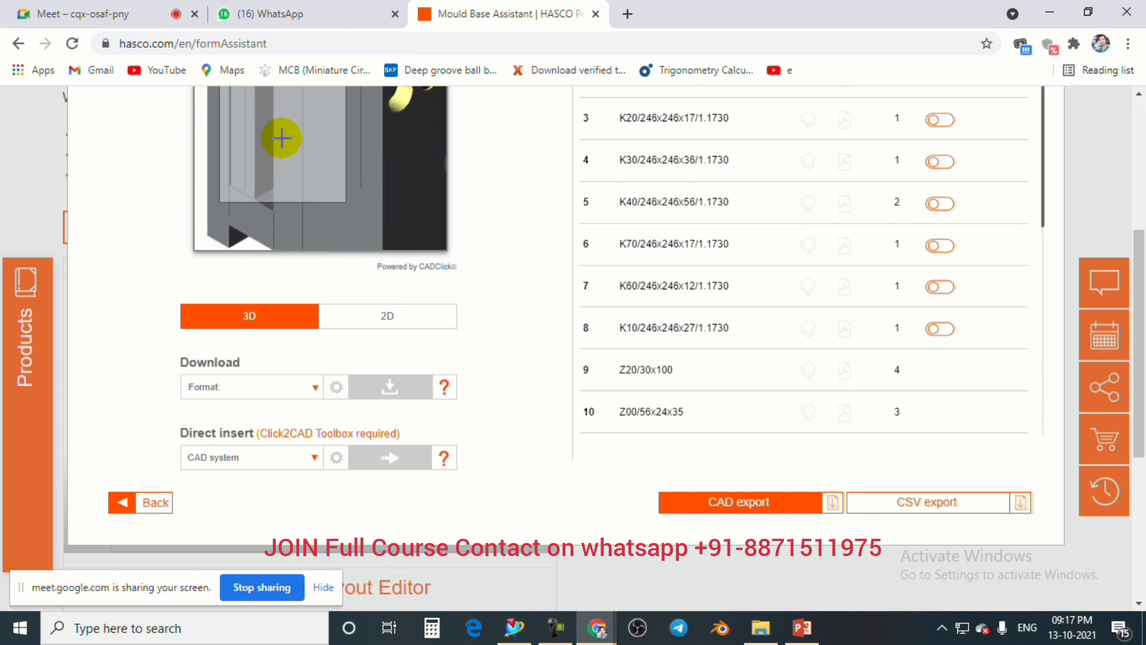
left_click_drag(282, 138, 267, 108)
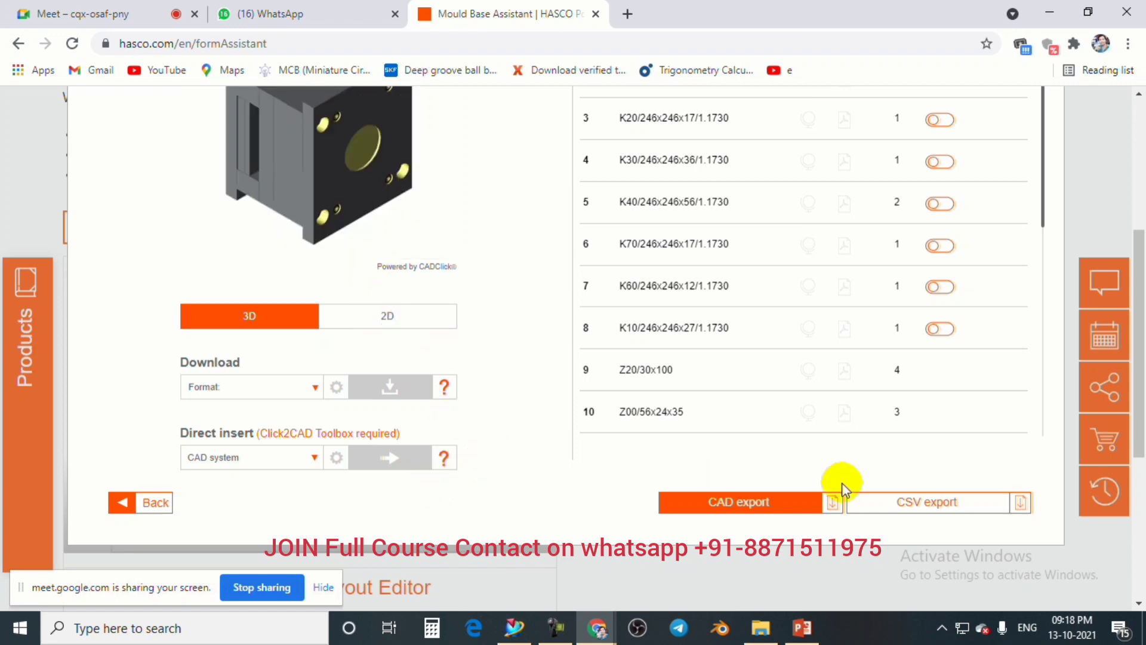
mouse_move(1139, 314)
left_mouse_down()
mouse_move(1140, 332)
mouse_move(1140, 306)
left_mouse_up()
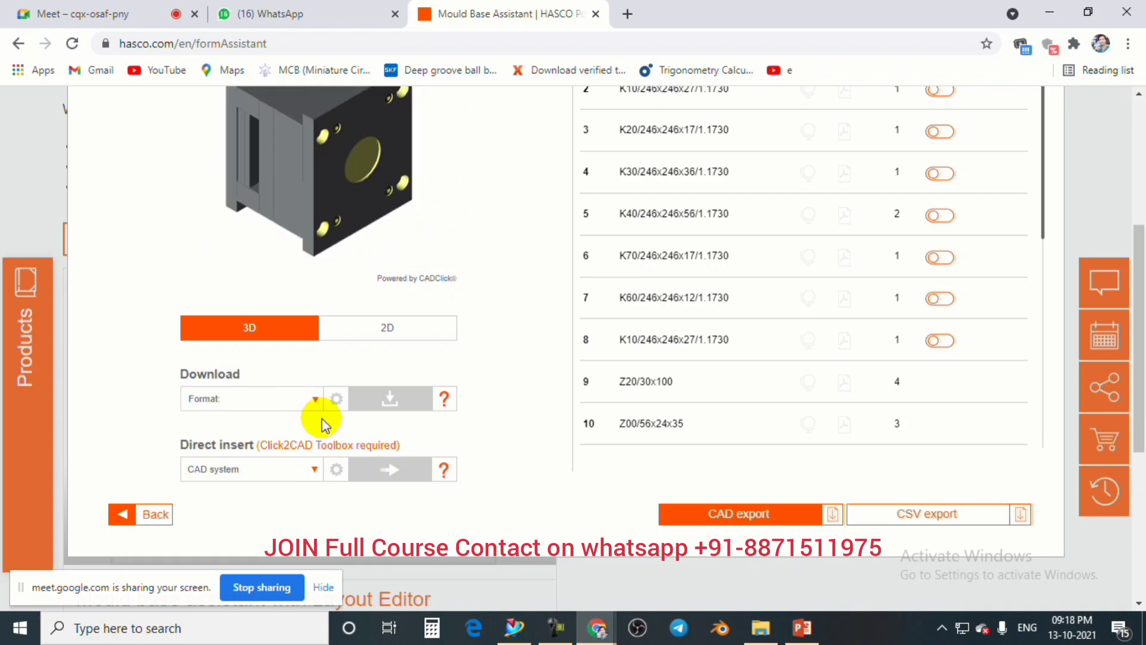
Choose PARASOLID as the 3D download format and close the Mould base Assistant.
left_click(309, 400)
scroll(304, 295, "down", 2)
left_click(225, 372)
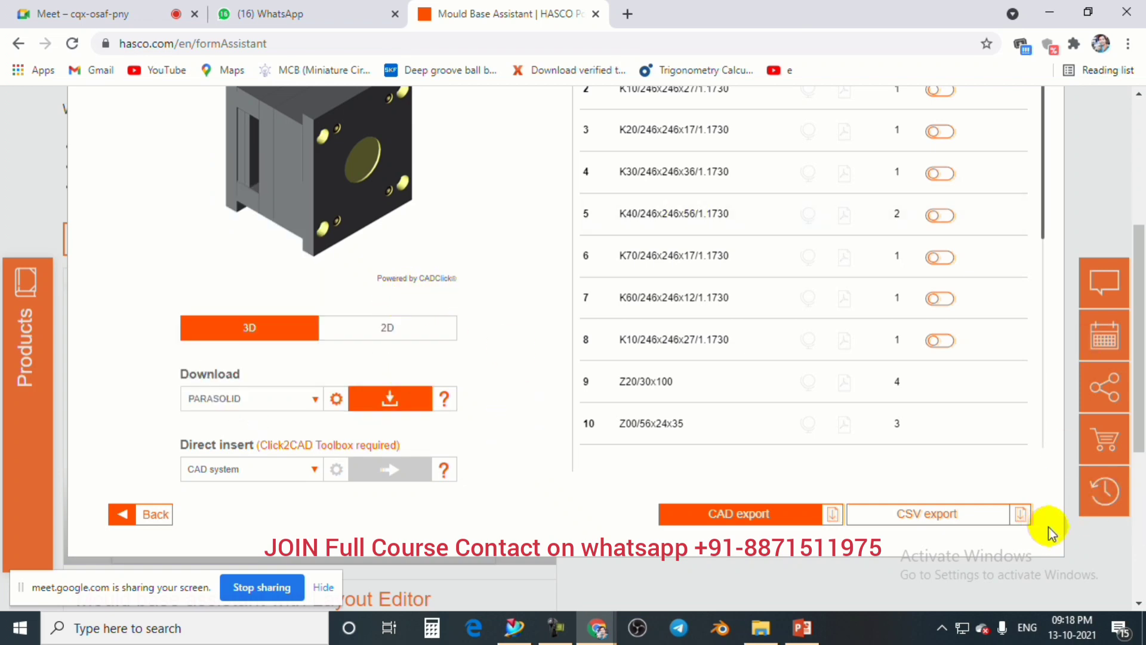
scroll(1140, 358, "up", 10)
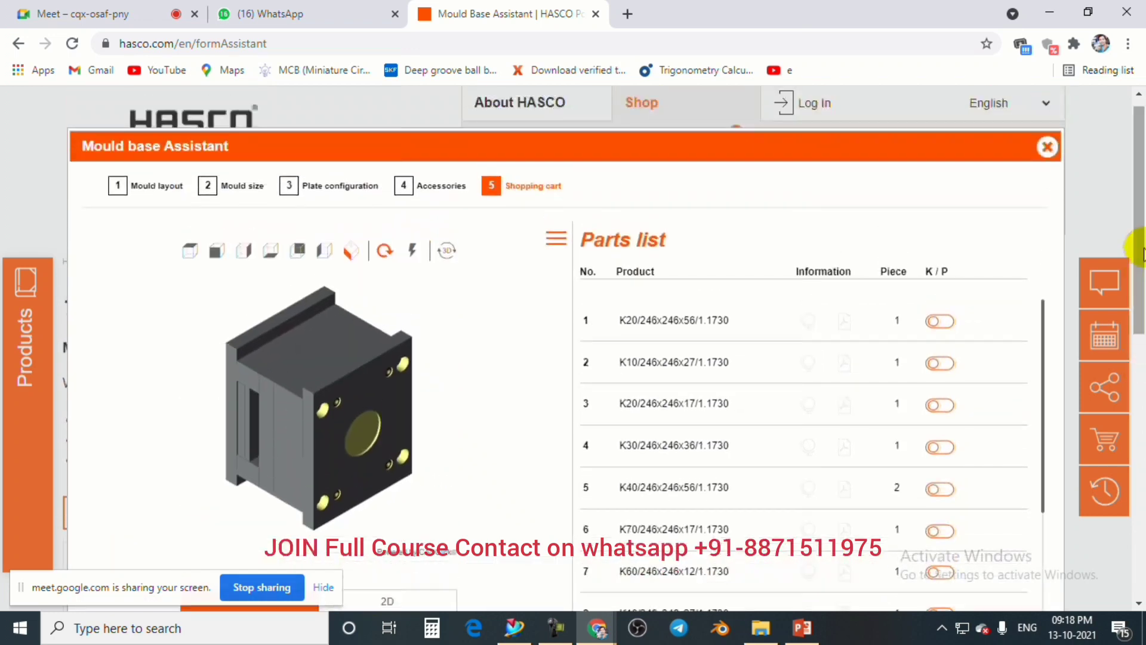
left_click(1043, 146)
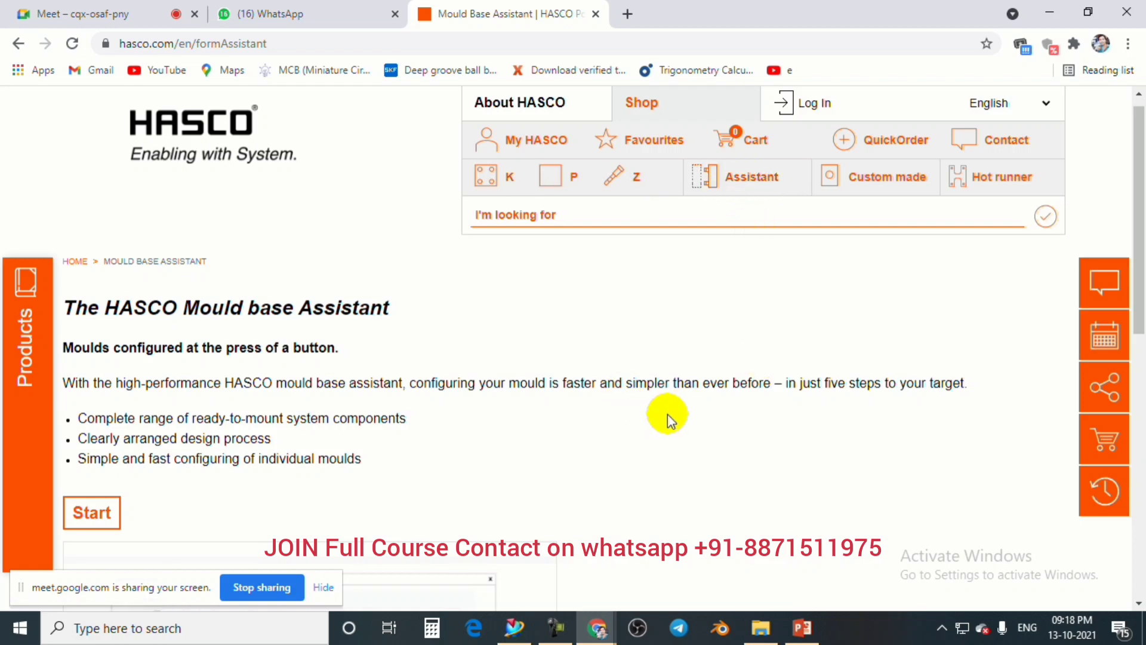
left_click(317, 13)
left_click(446, 13)
left_click(329, 23)
left_click(459, 13)
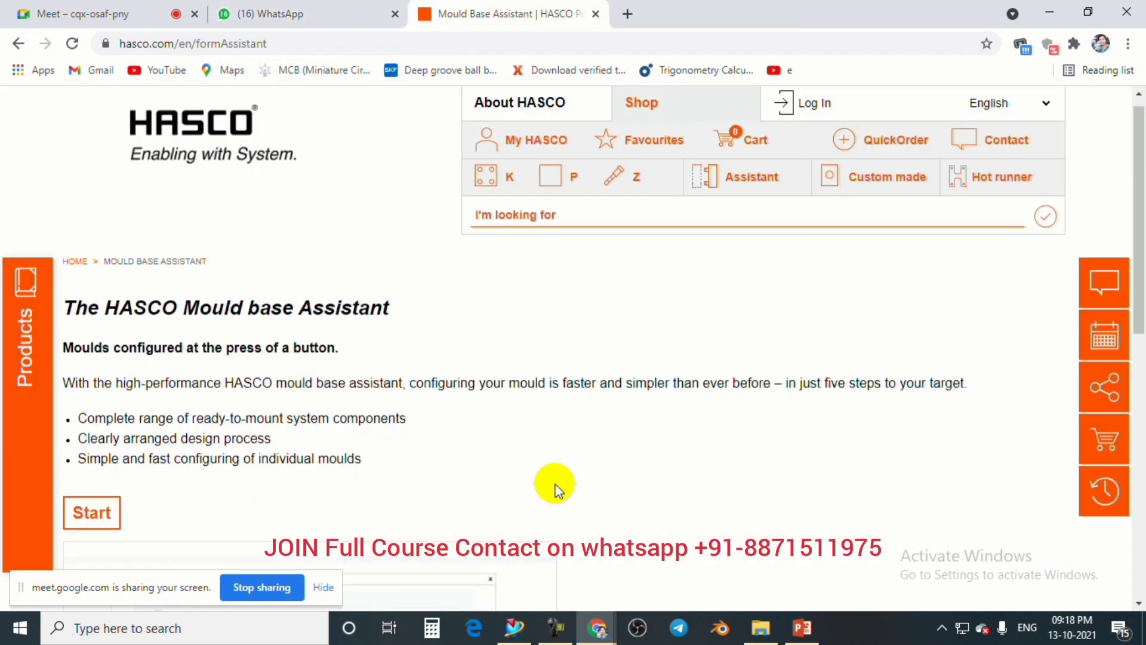
Switch to the Guide Pillar & Bush Calculation presentation in PowerPoint.
left_click(513, 627)
middle_click_drag(558, 333, 770, 327)
left_click(802, 626)
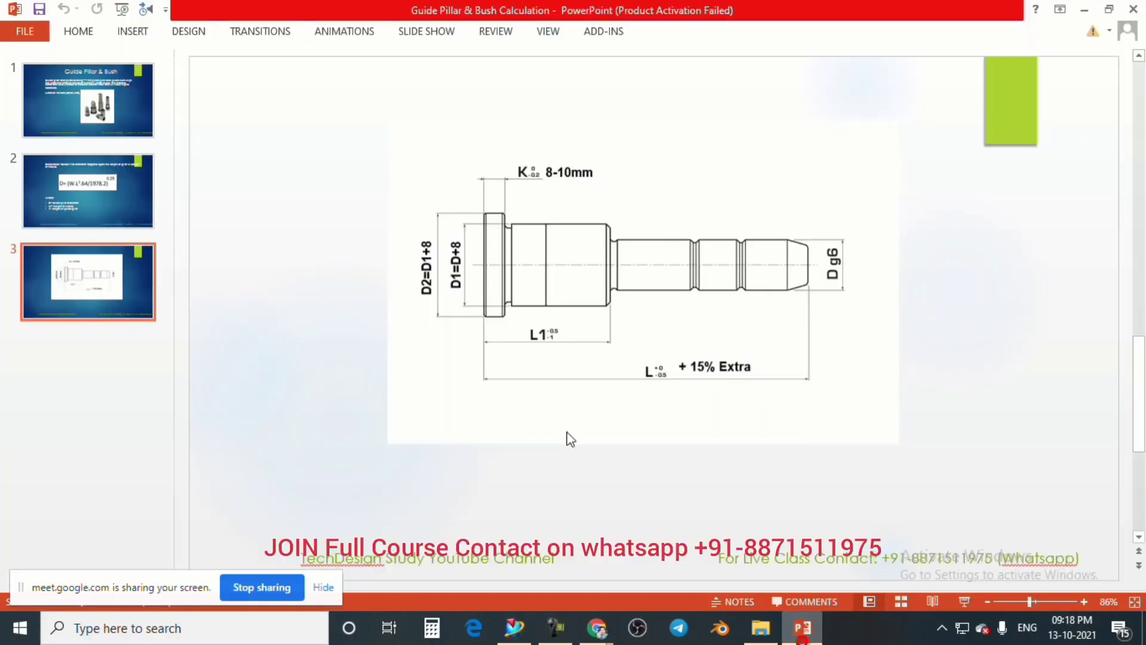
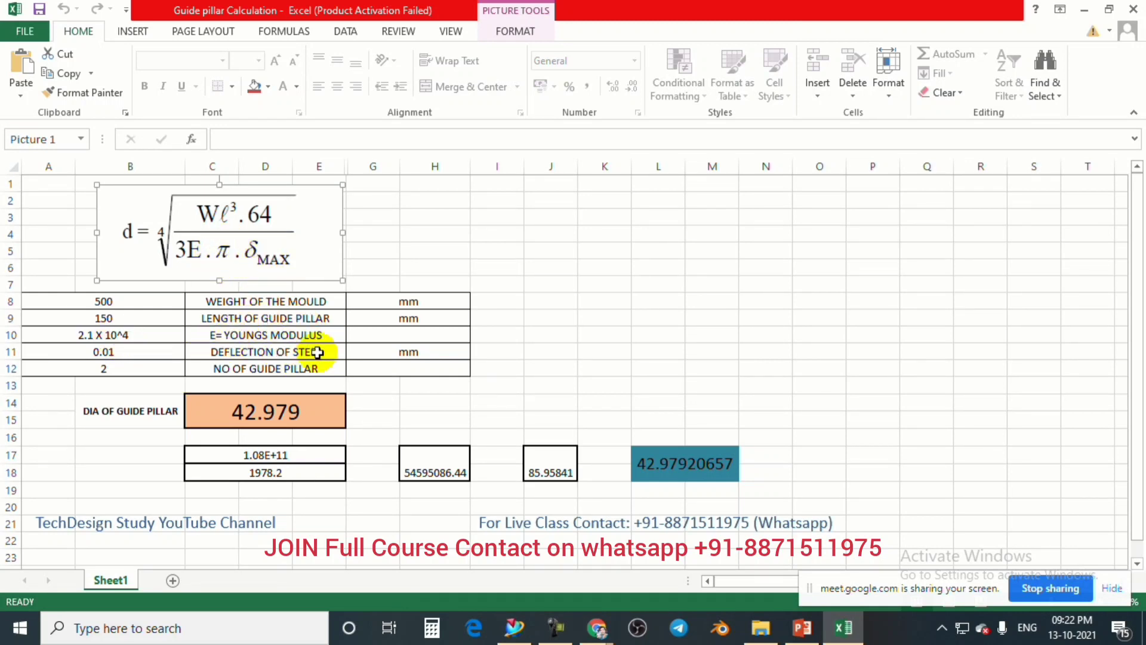
Review the guide pillar diameter formula and its Young's modulus, steel deflection and number of pillars inputs in the Excel sheet.
left_click(593, 319)
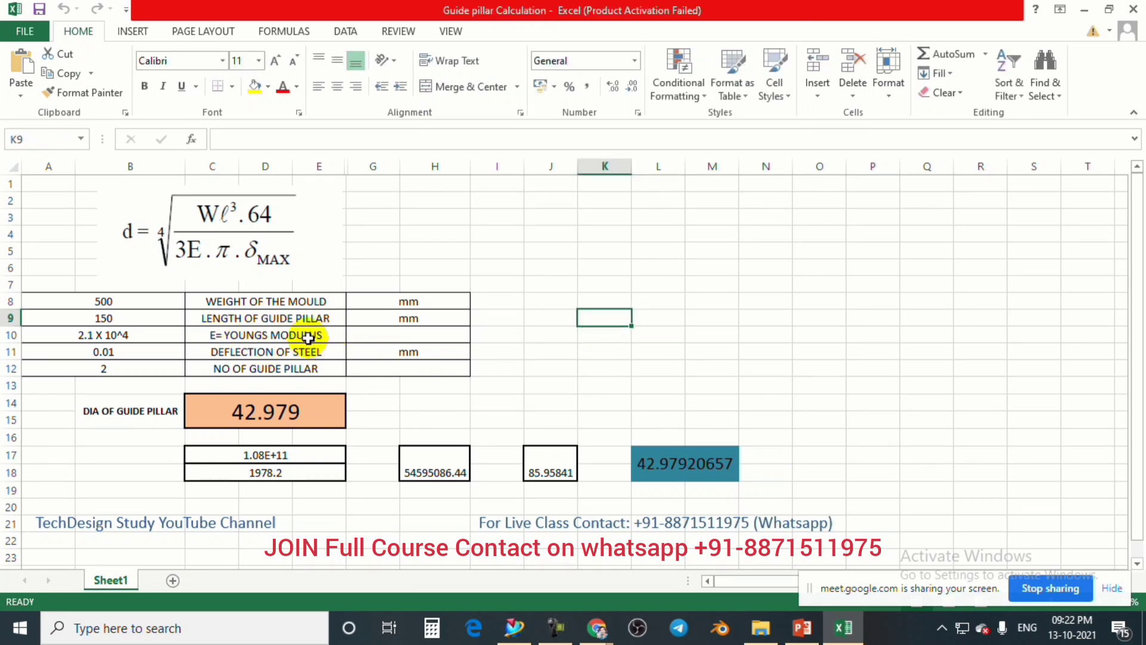
left_click(279, 333)
left_click(271, 354)
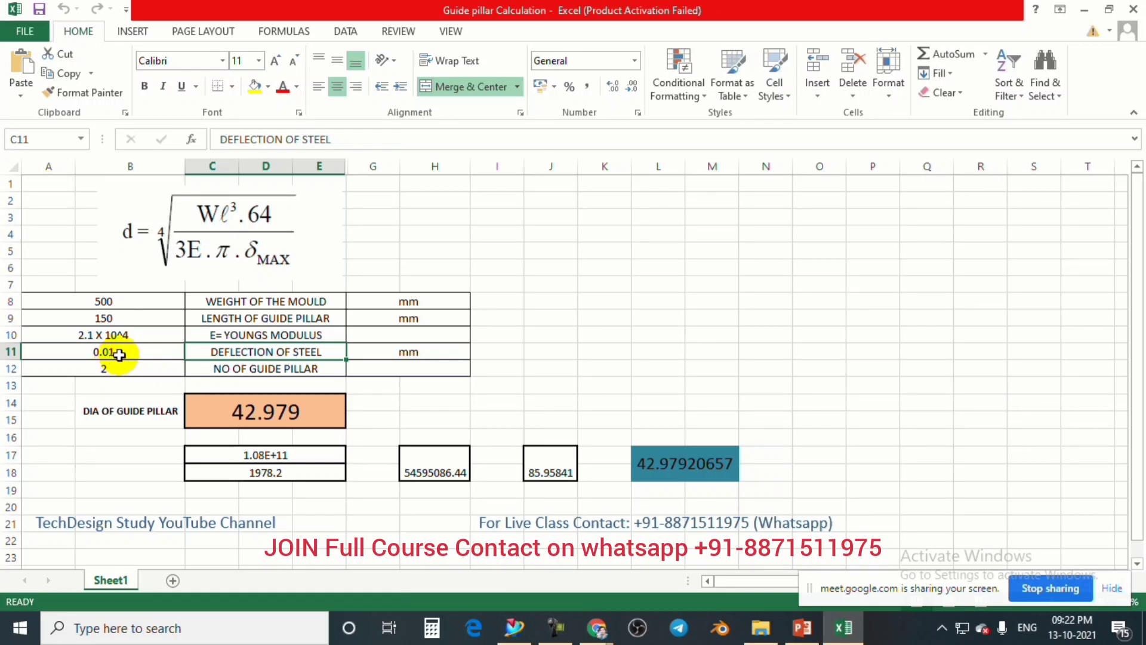
left_click(594, 351)
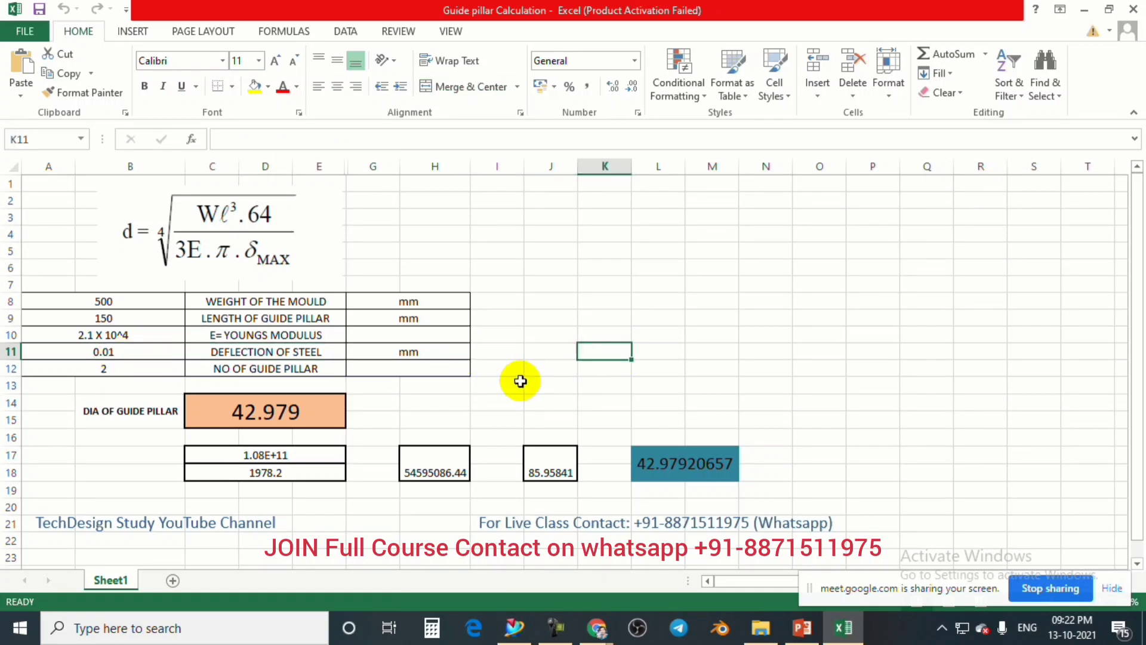
left_click(106, 370)
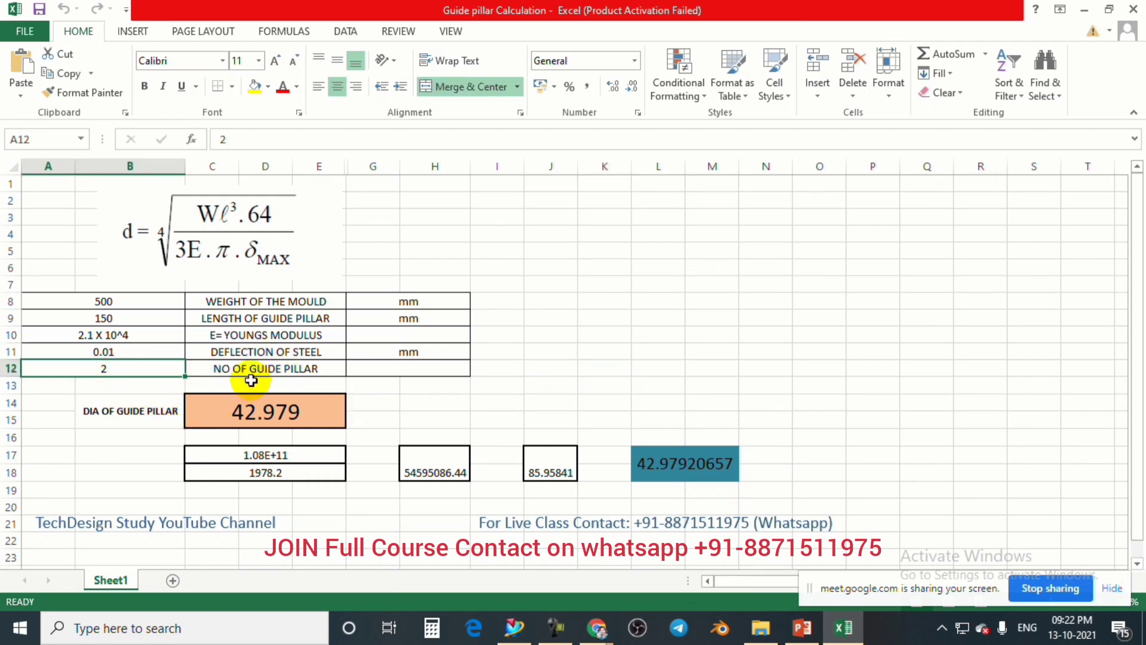
left_click(190, 255)
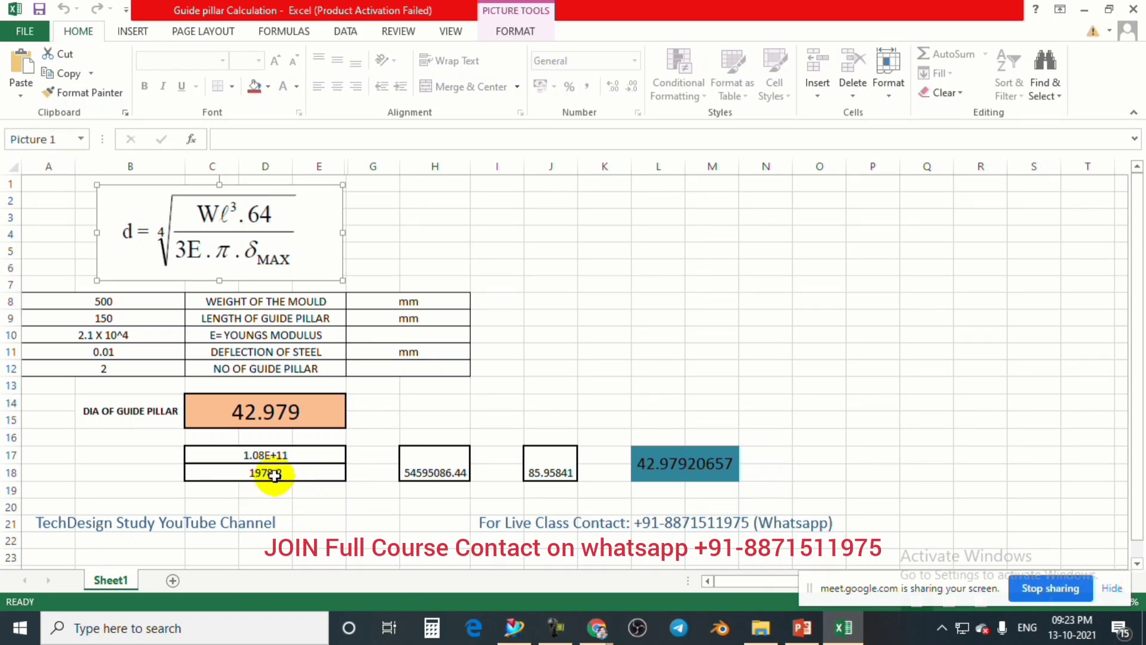
left_click(597, 305)
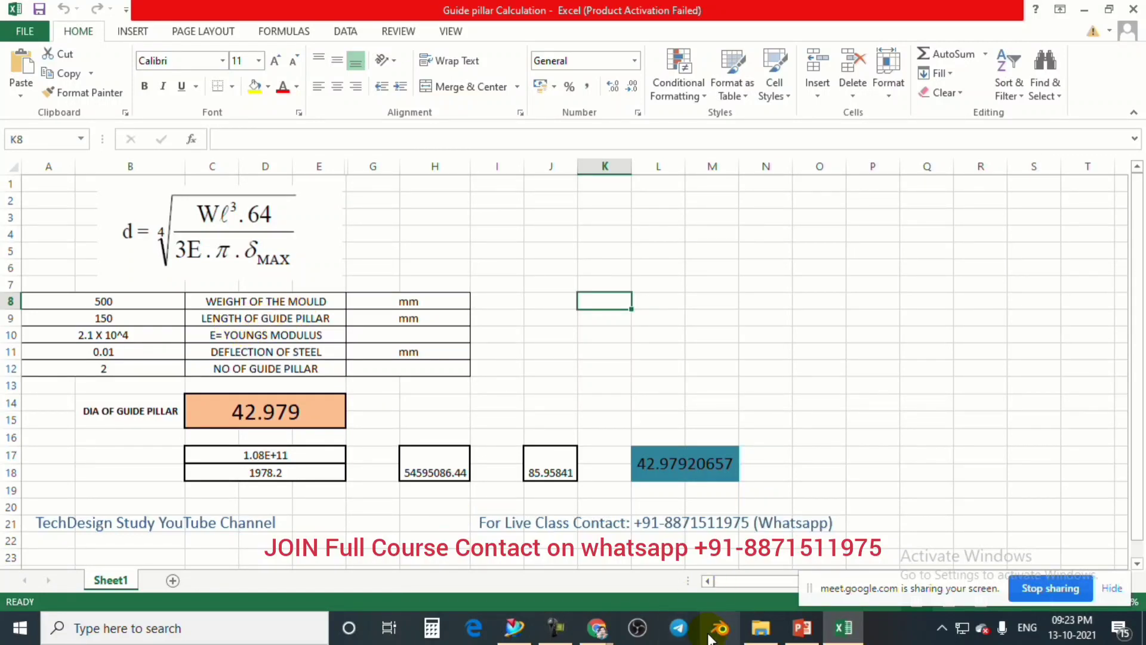
Set the weight of the mould to 110 in the guide pillar calculation.
left_click(119, 300)
double_click(122, 299)
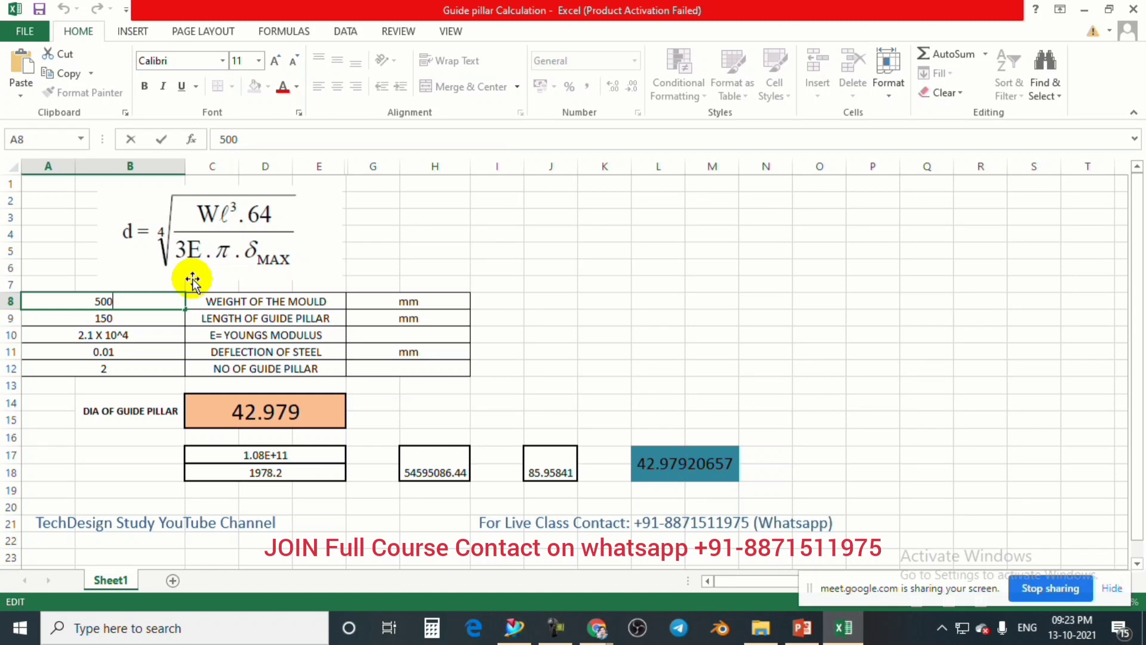
key("BackSpace")
key("BackSpace")
key("BackSpace")
type("110")
key("Return")
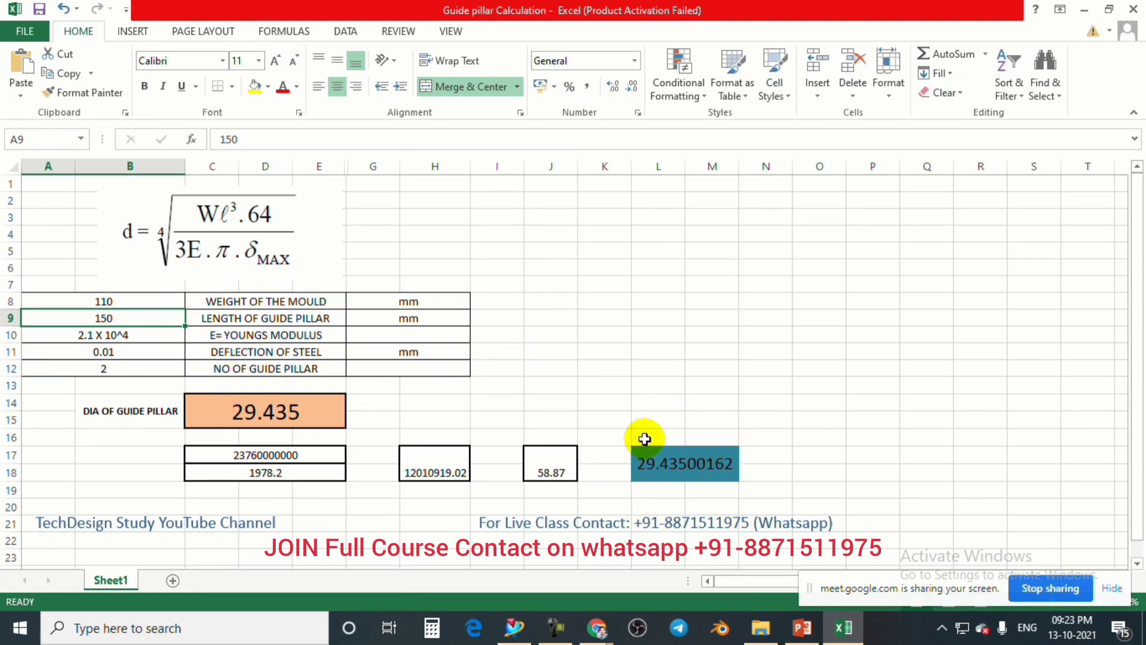
left_click(581, 249)
left_click(757, 333)
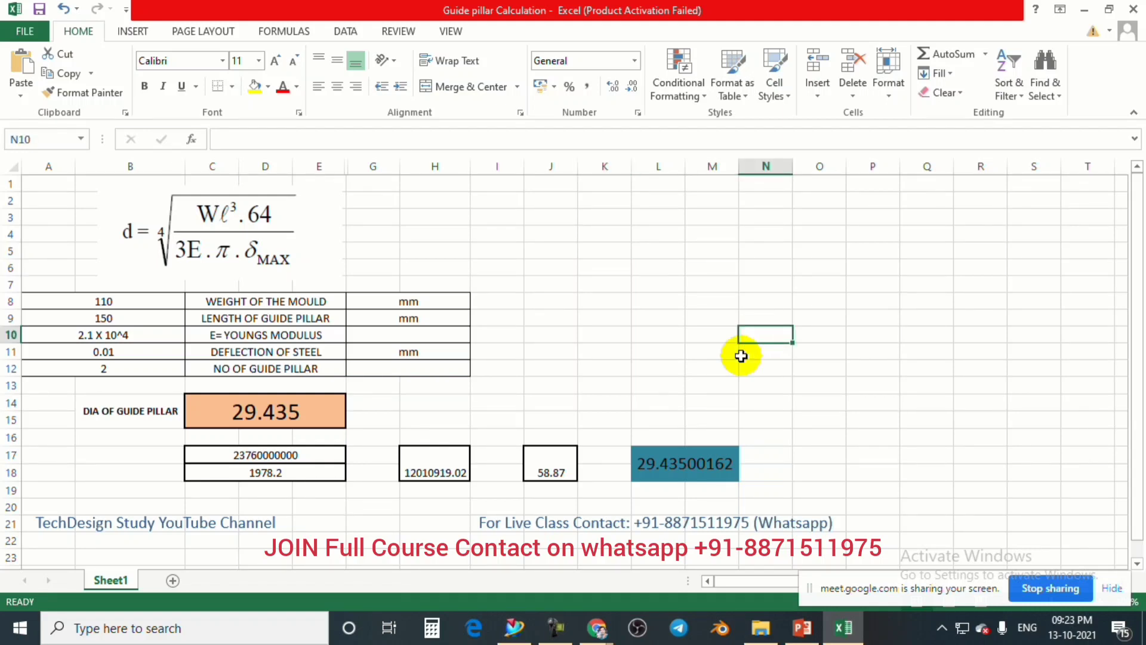
left_click(746, 385)
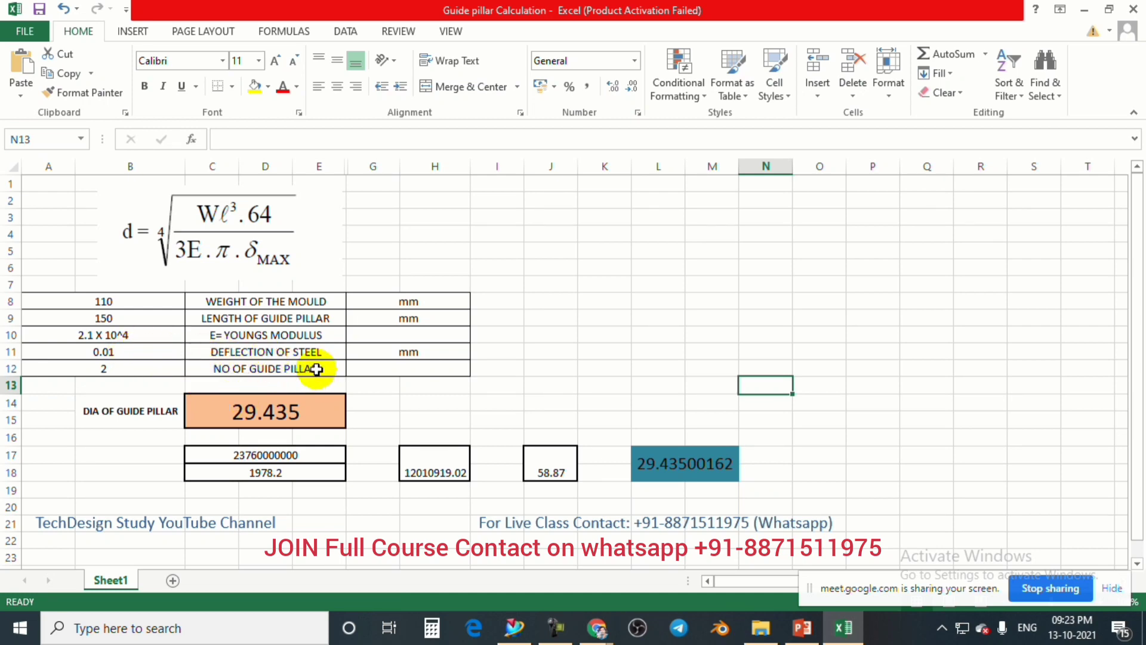
left_click(588, 353)
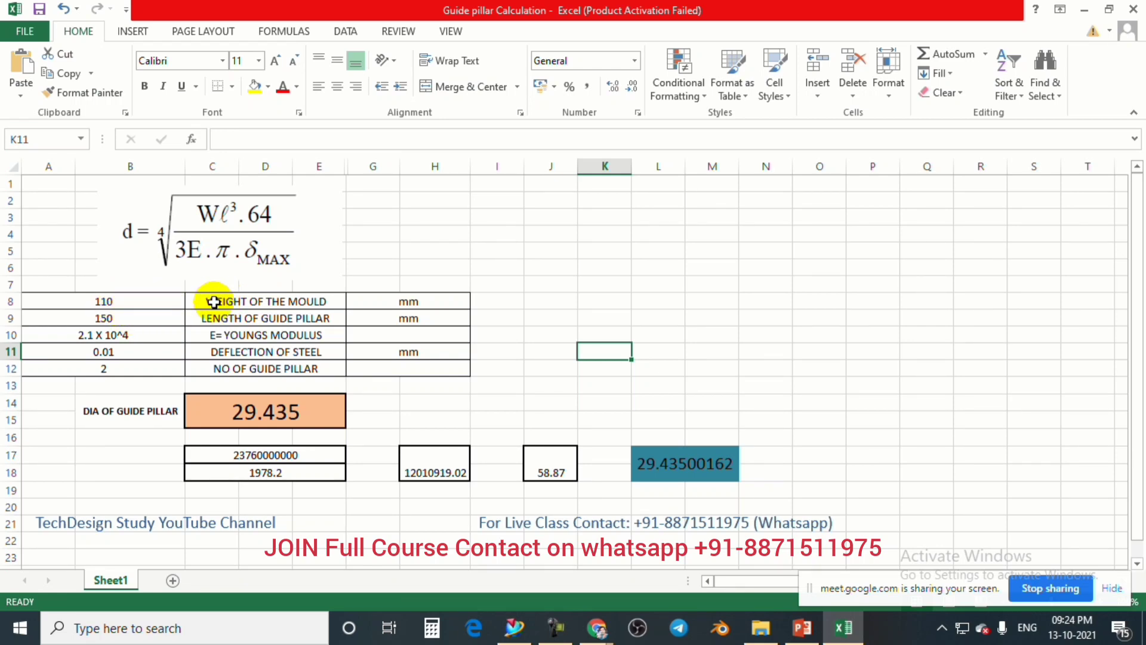
Switch to NX and examine the multicavity mould's plate stack in a side view with wireframe display.
left_click(514, 628)
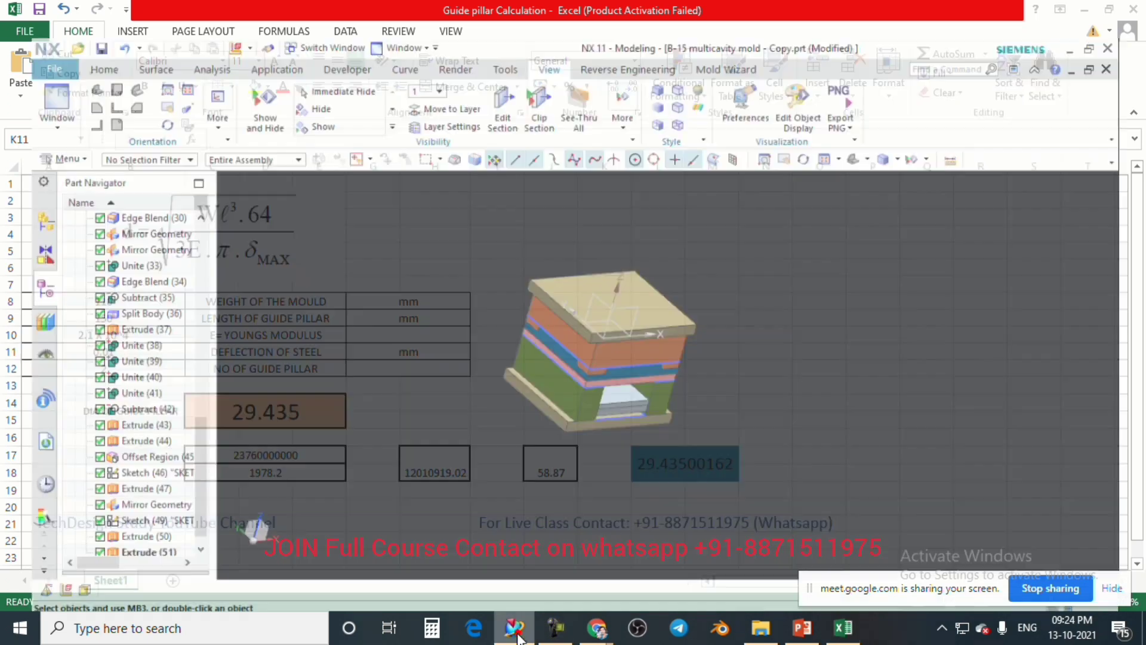
scroll(669, 358, "down", 4)
middle_click_drag(670, 361, 669, 301)
key("F8")
left_click(681, 91)
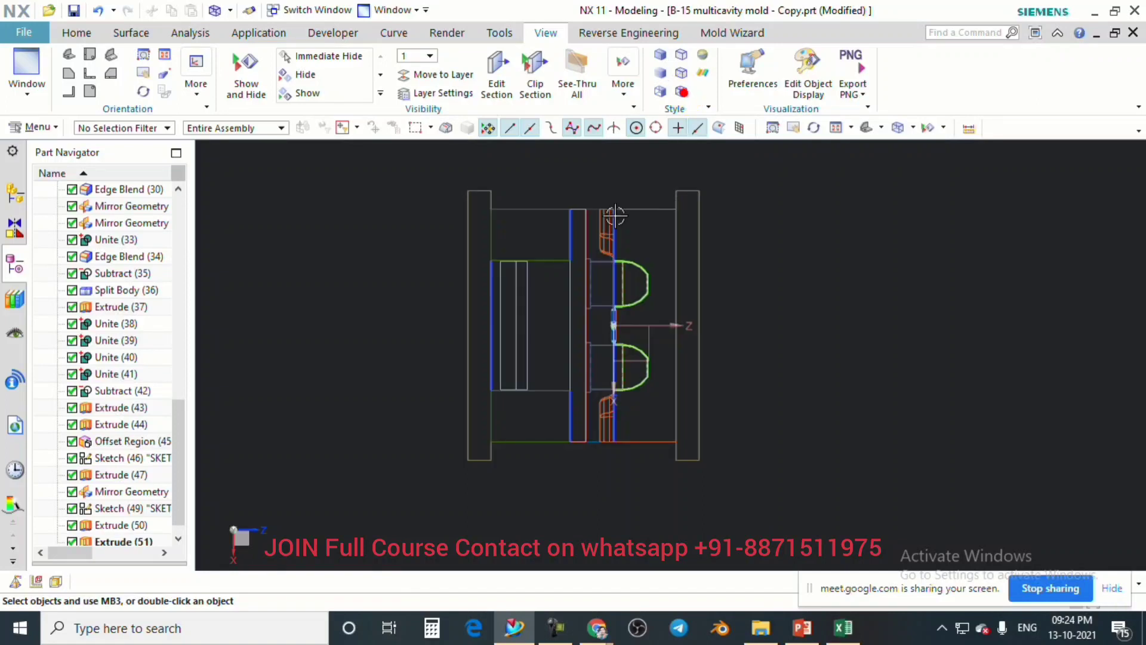
scroll(630, 230, "down", 3)
scroll(668, 230, "up", 3)
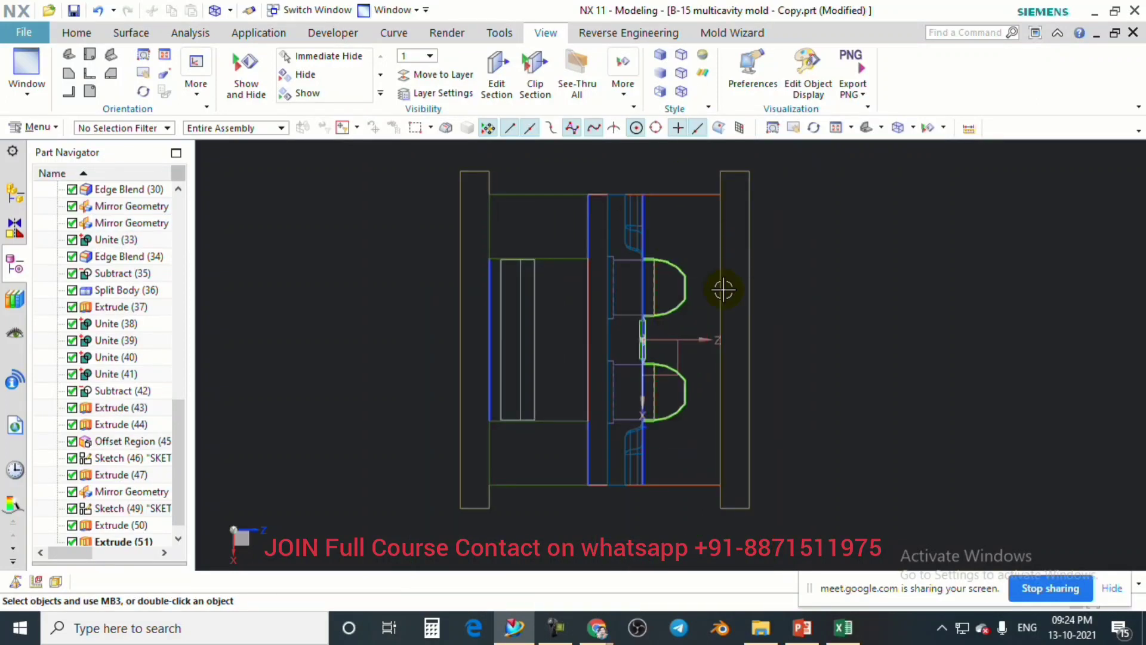
scroll(635, 207, "down", 5)
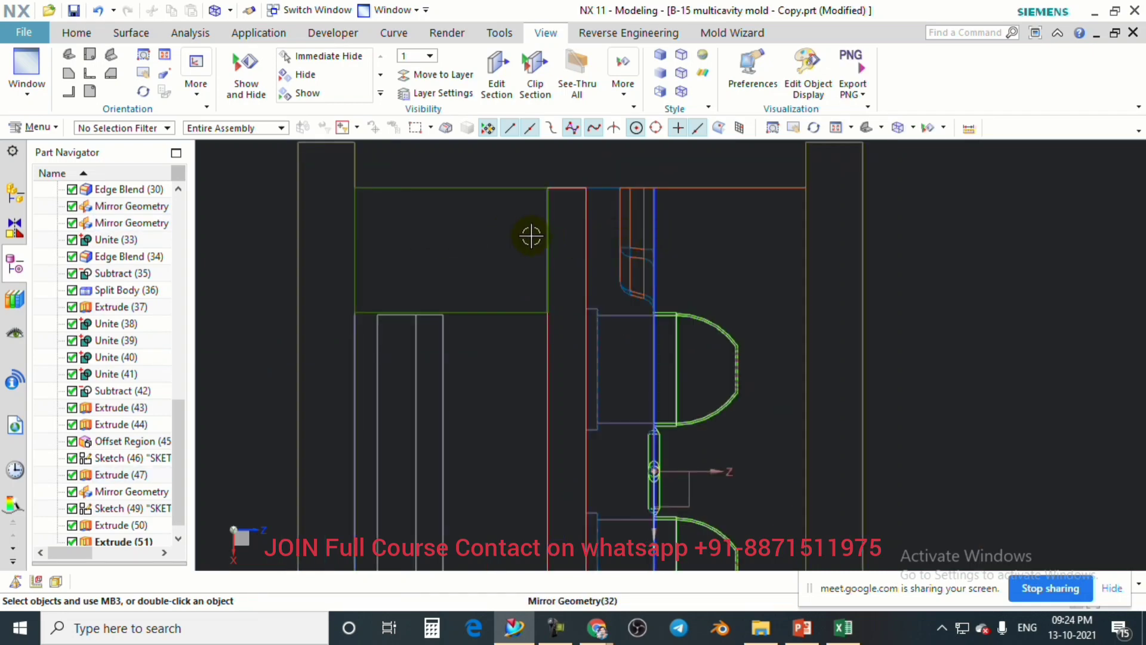
scroll(566, 230, "up", 4)
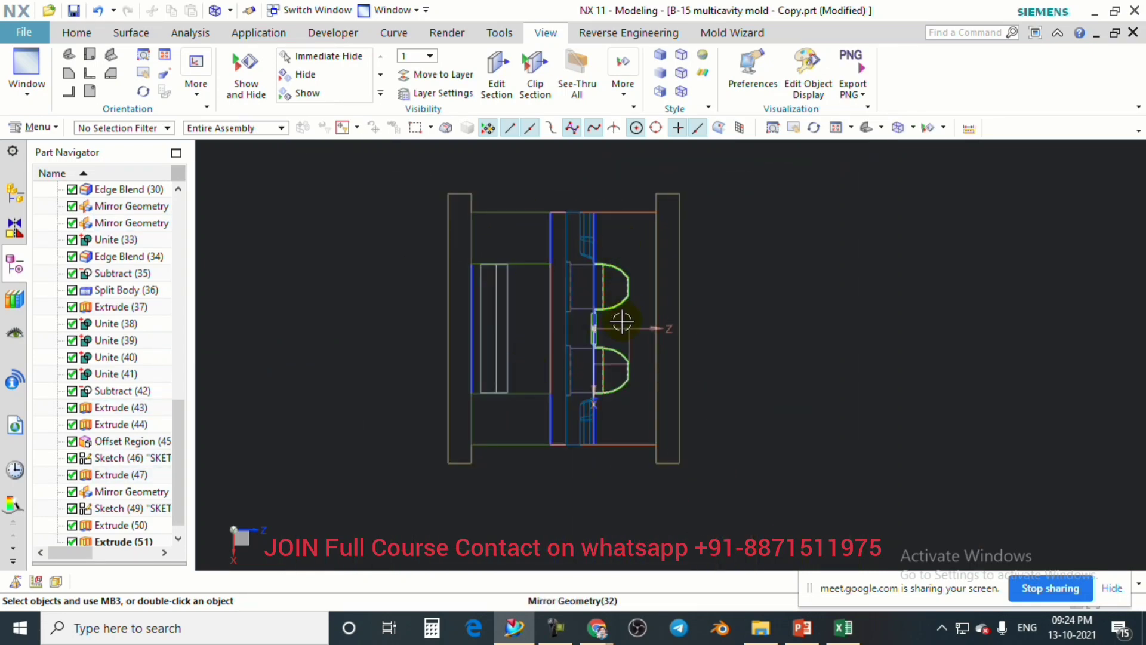
mouse_move(675, 302)
middle_mouse_down()
mouse_move(668, 278)
mouse_move(678, 318)
middle_mouse_up()
scroll(673, 318, "down", 2)
Check the guide pillar diameter formula and its variables in the PowerPoint presentation.
left_click(843, 628)
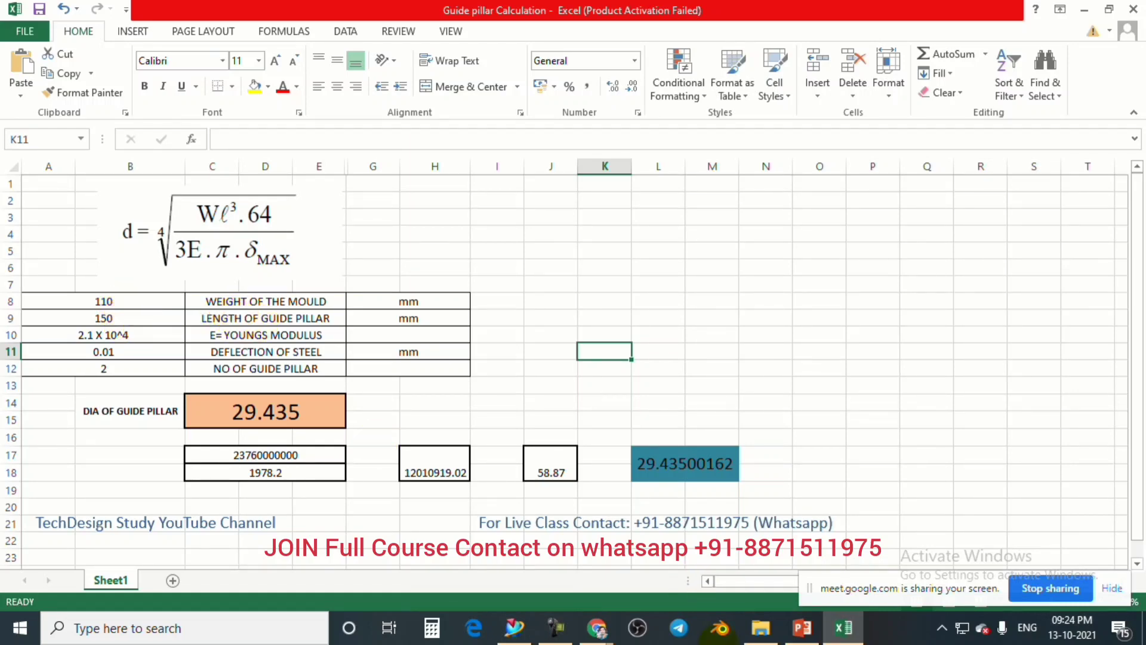
left_click(790, 636)
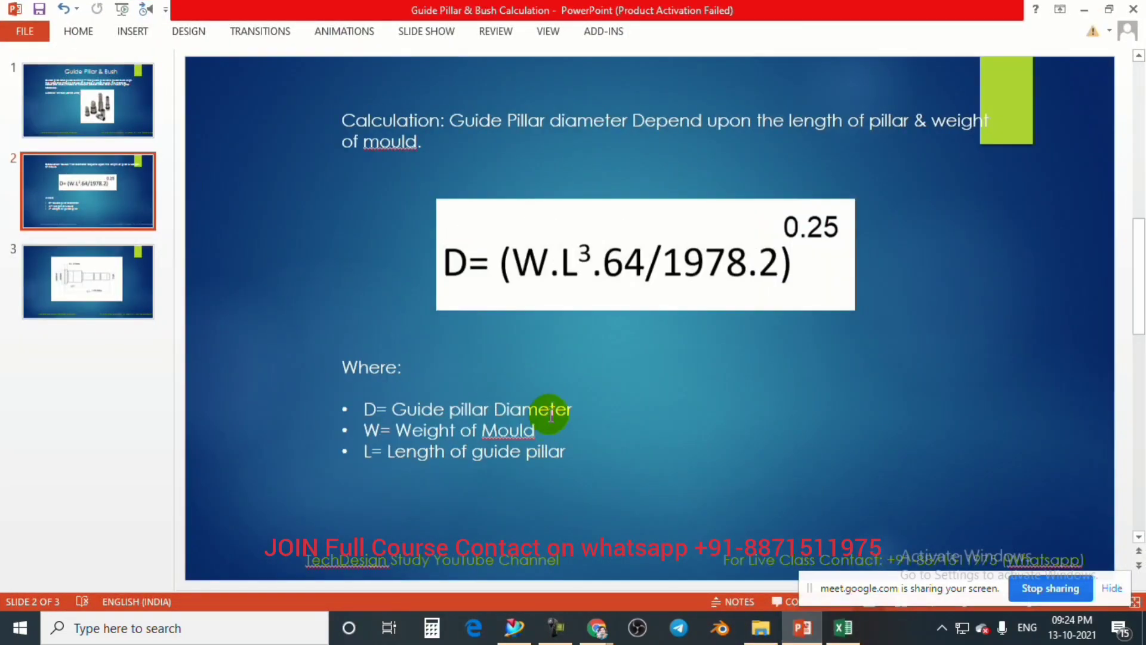
Switch to NX and measure the projected Z distance from the top plate's upper edge to the orange plate's lower parting edge.
left_click(513, 628)
mouse_move(677, 233)
middle_mouse_down()
mouse_move(681, 215)
mouse_move(664, 251)
mouse_move(696, 238)
middle_mouse_up()
right_click_drag(797, 269, 798, 236)
mouse_move(795, 317)
middle_mouse_down()
mouse_move(742, 265)
mouse_move(650, 277)
middle_mouse_up()
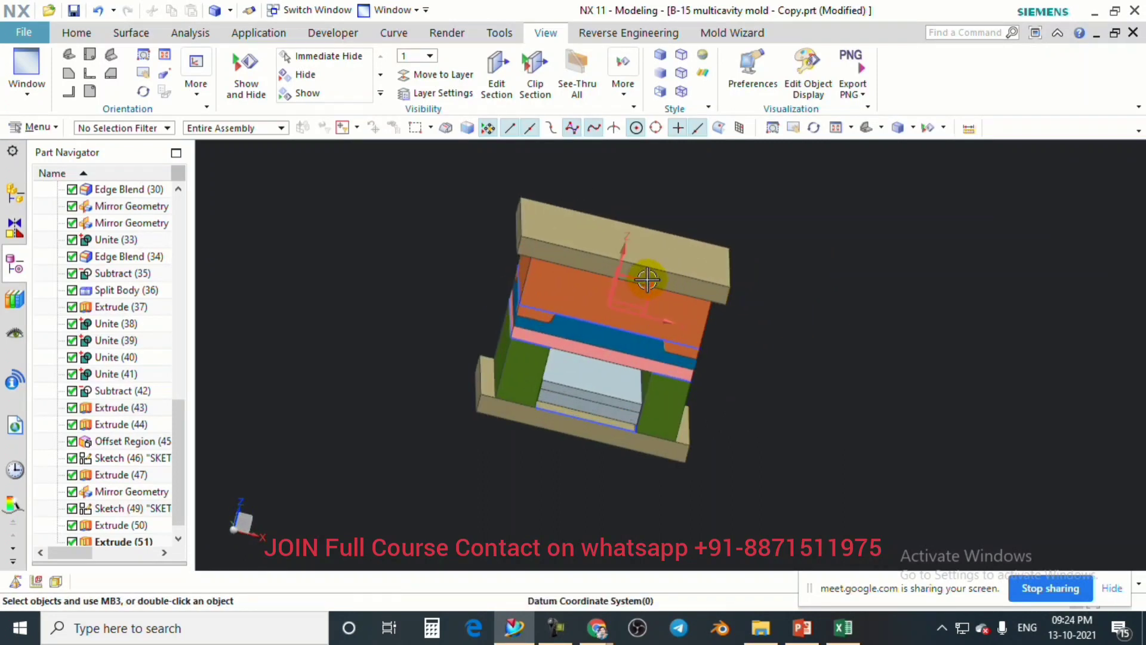
key("F8")
scroll(526, 286, "up", 3)
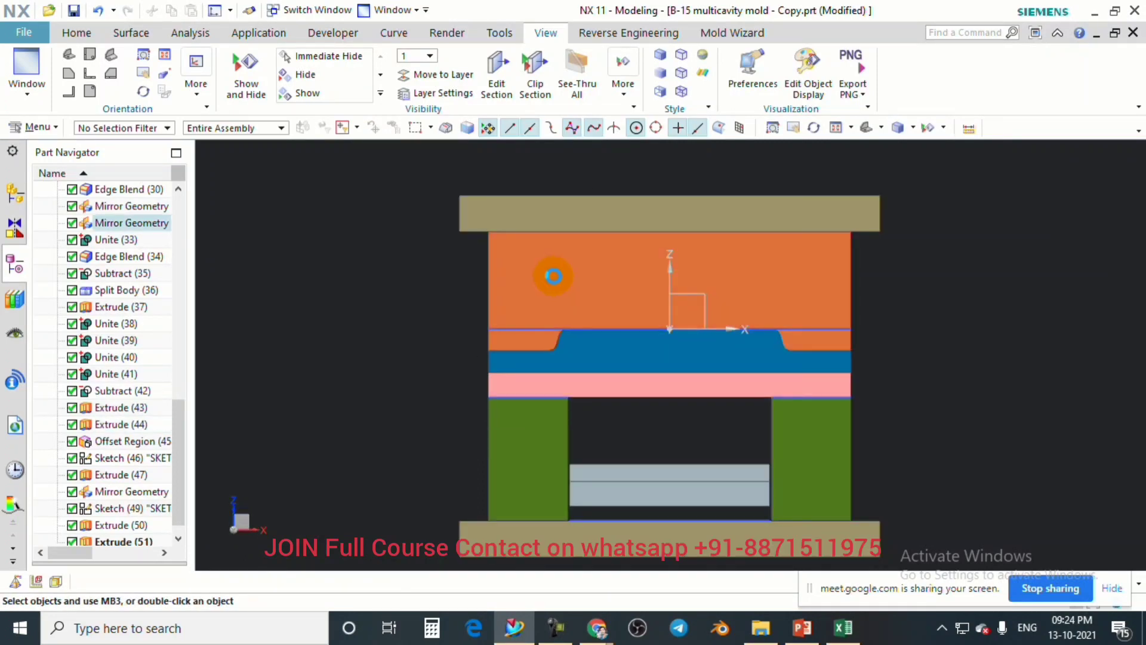
key("m")
left_click(137, 199)
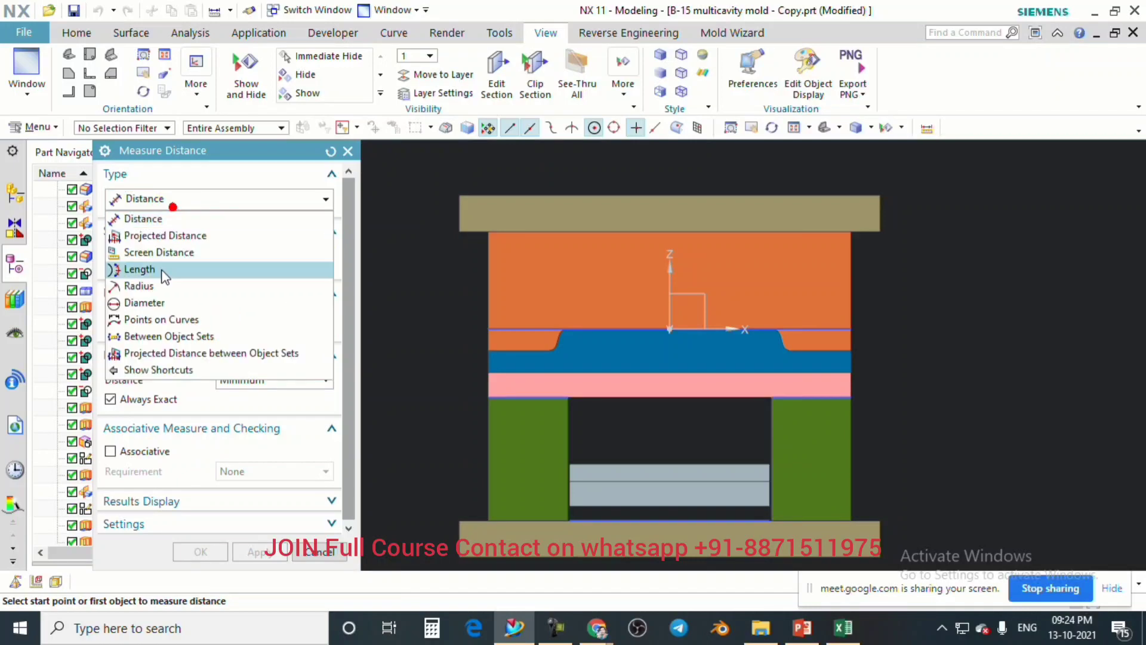
left_click(155, 238)
left_click(672, 317)
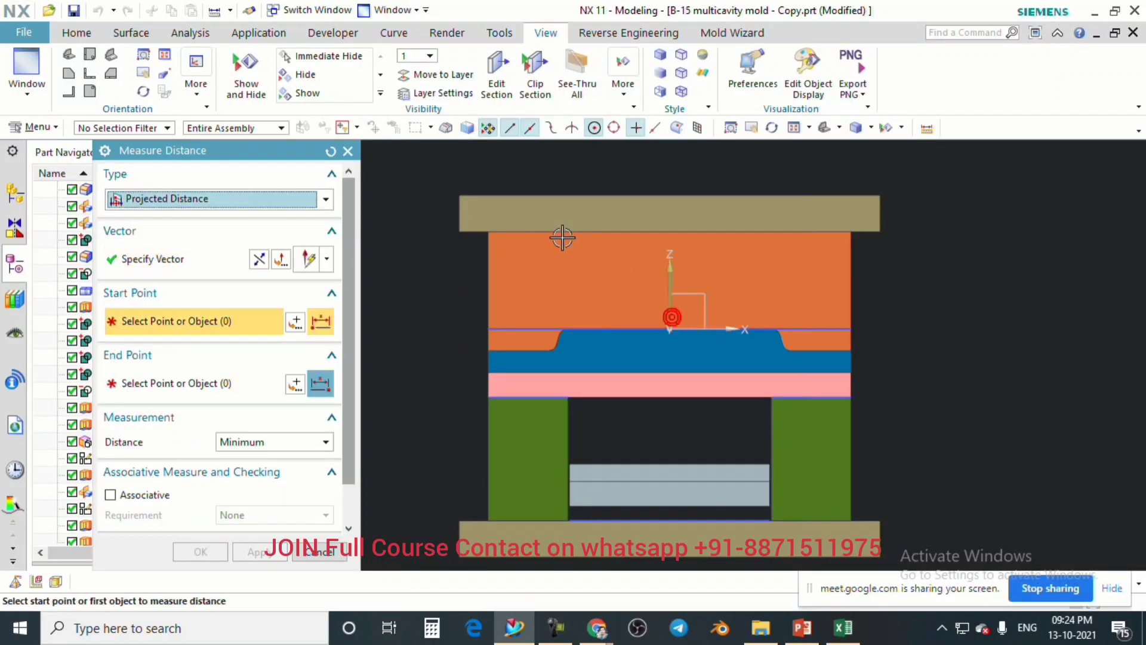
scroll(555, 234, "up", 2)
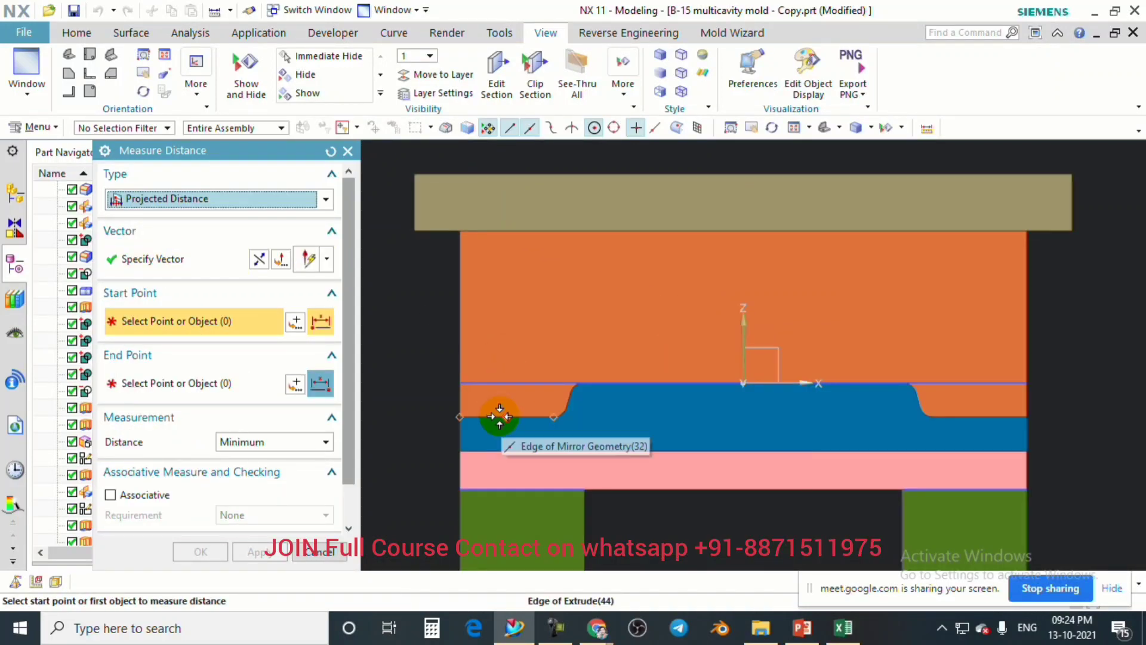
left_click(498, 174)
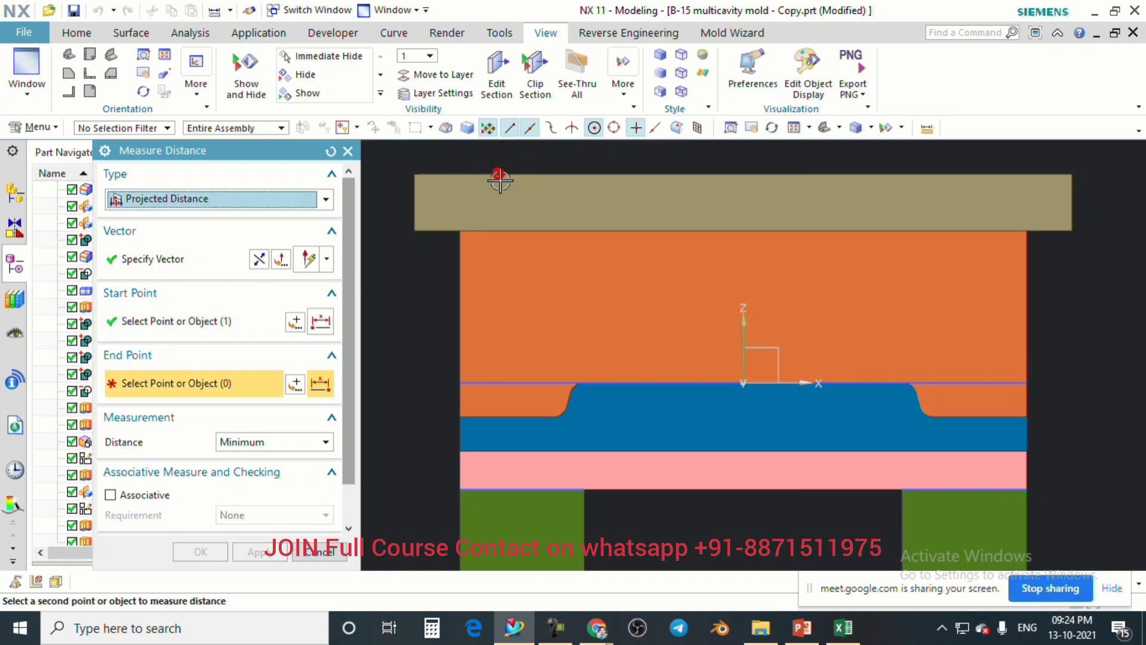
left_click(509, 413)
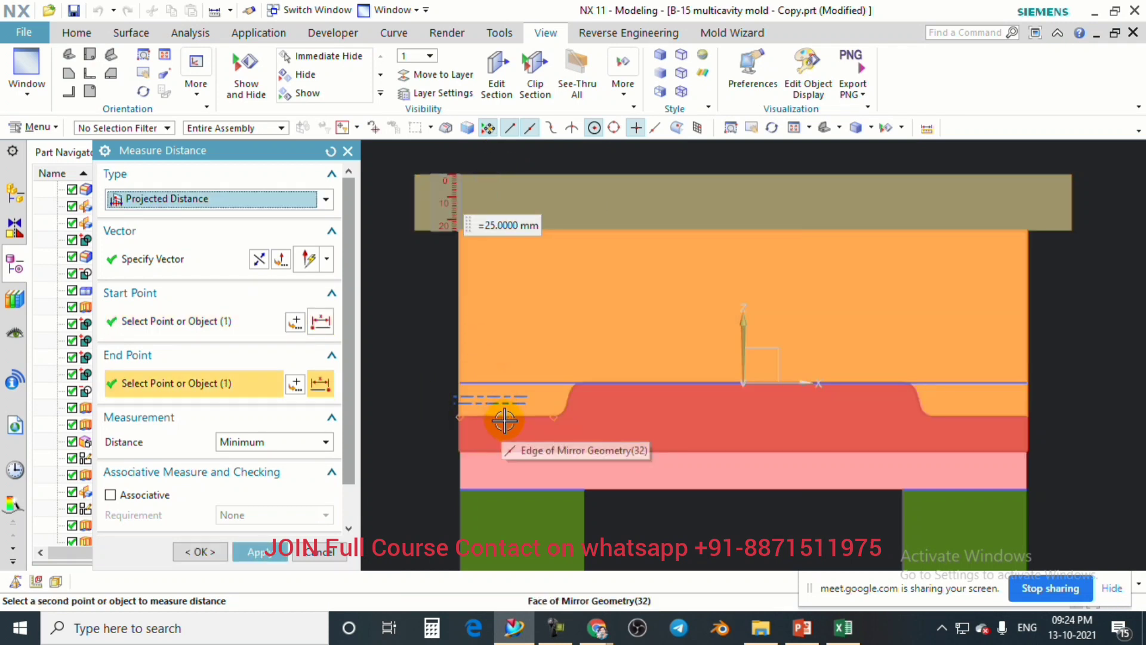
left_click(508, 417)
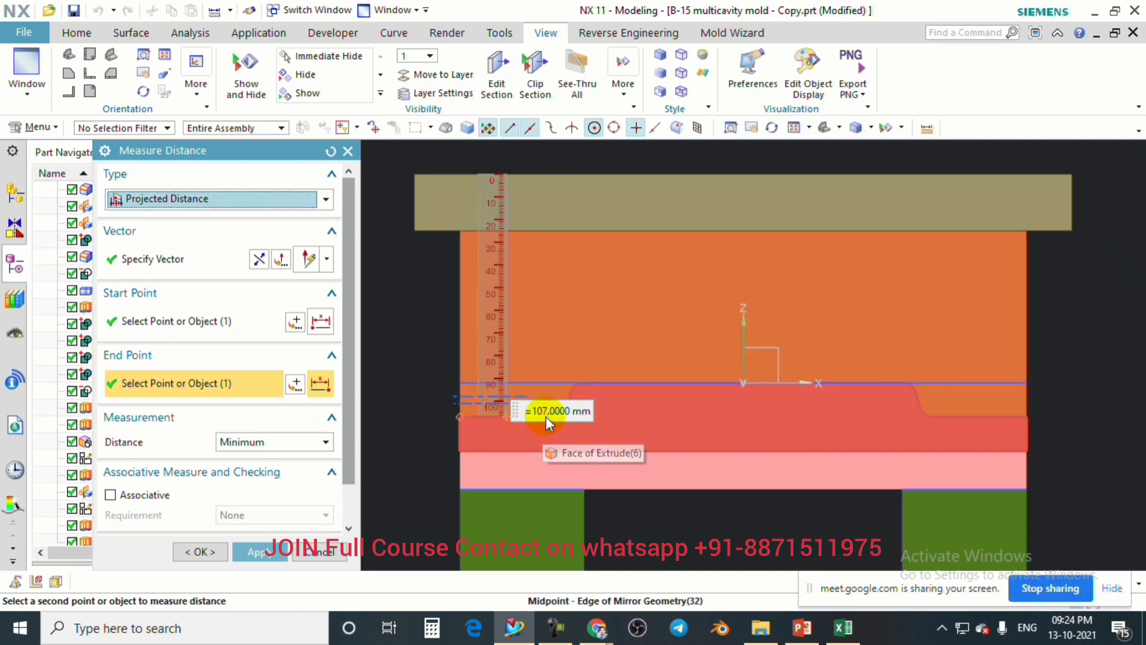
Examine the measured span across the top plate, orange cavity plate and blue core plate, and close the measurement.
scroll(483, 215, "up", 2)
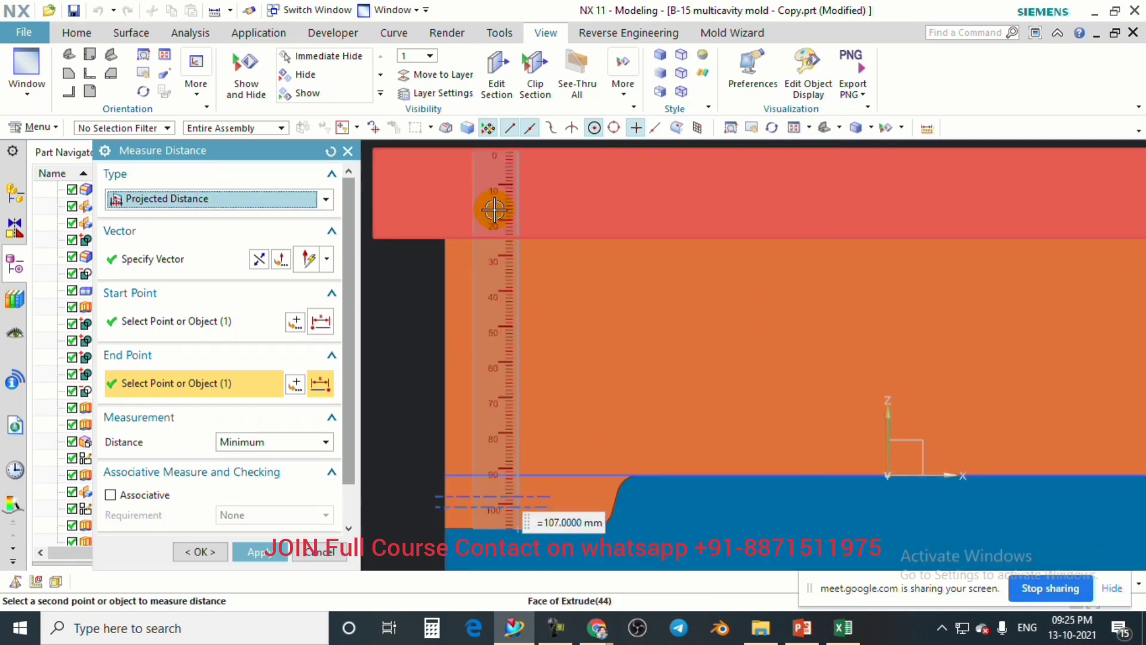
left_click_drag(552, 412, 567, 537)
scroll(499, 195, "up", 2)
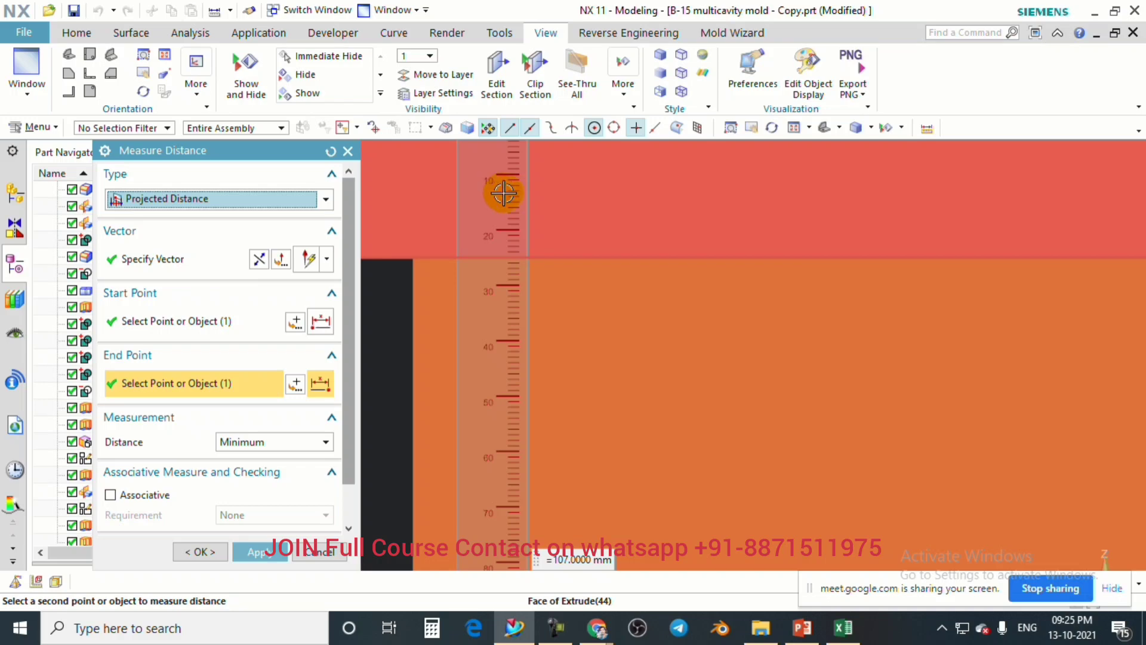
scroll(504, 294, "down", 1)
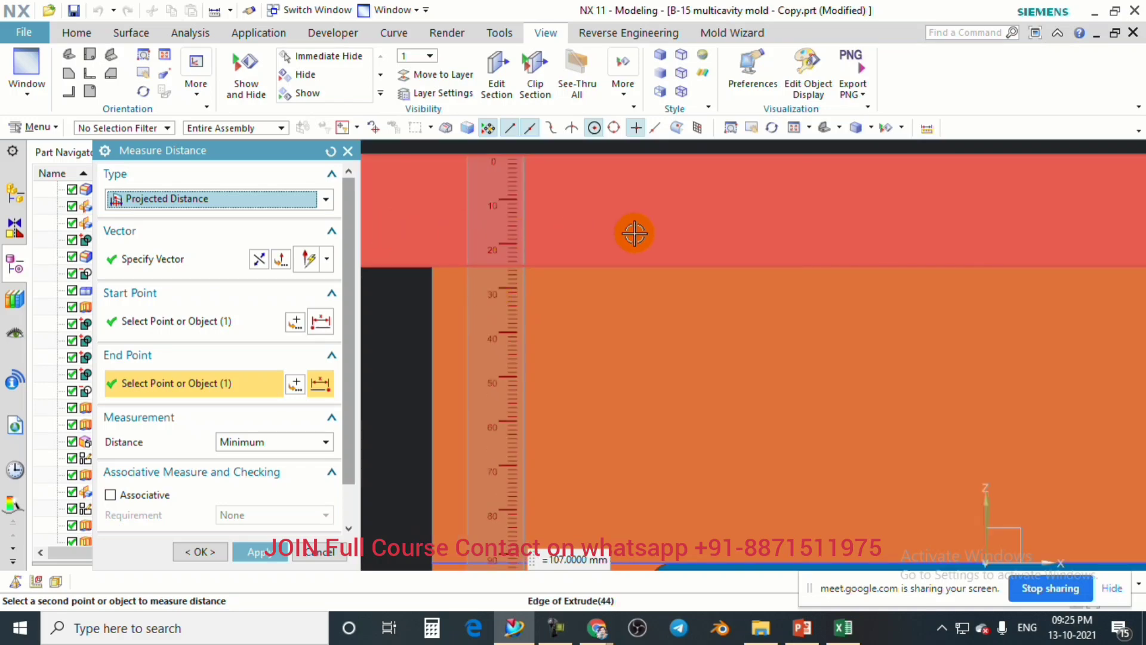
scroll(563, 262, "down", 1)
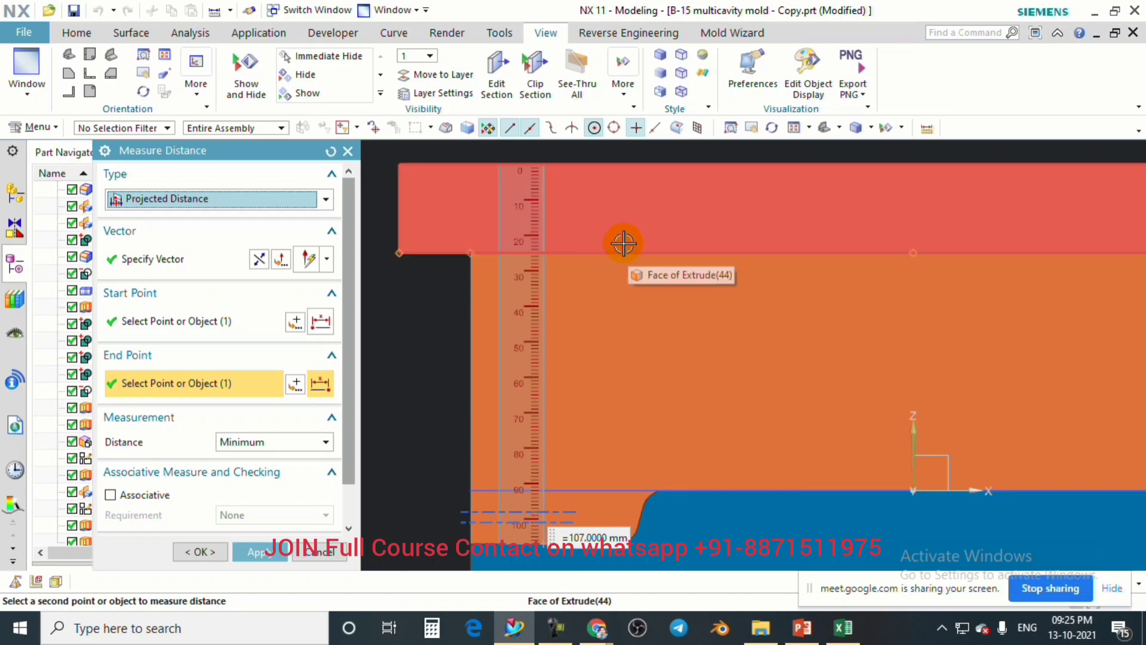
scroll(525, 249, "down", 2)
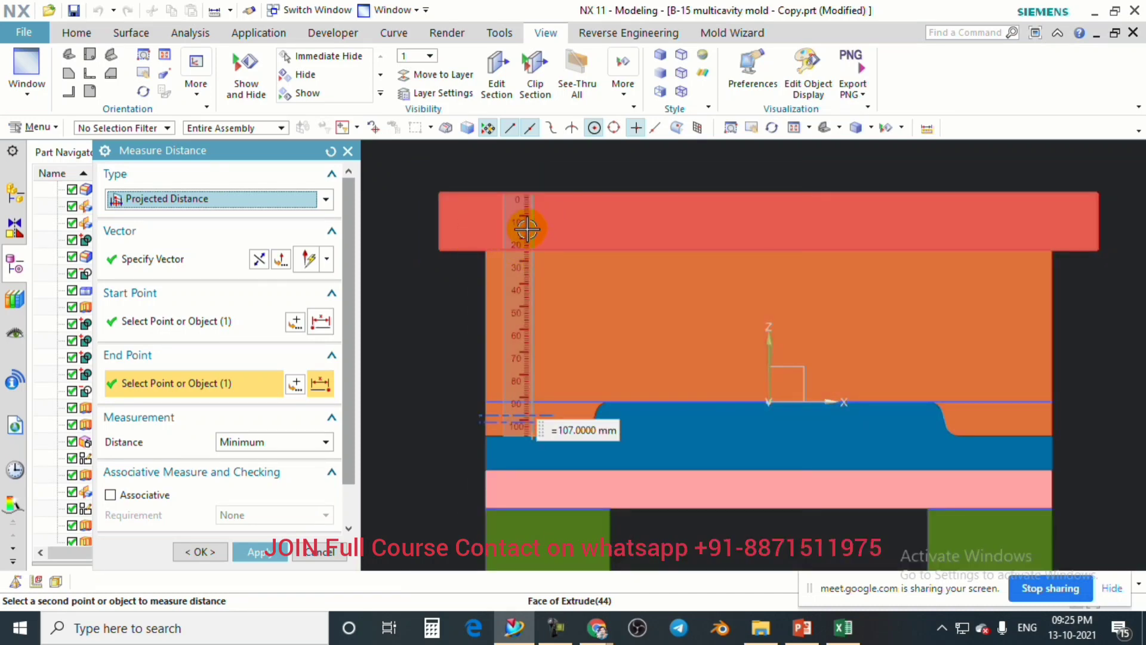
scroll(527, 228, "up", 1)
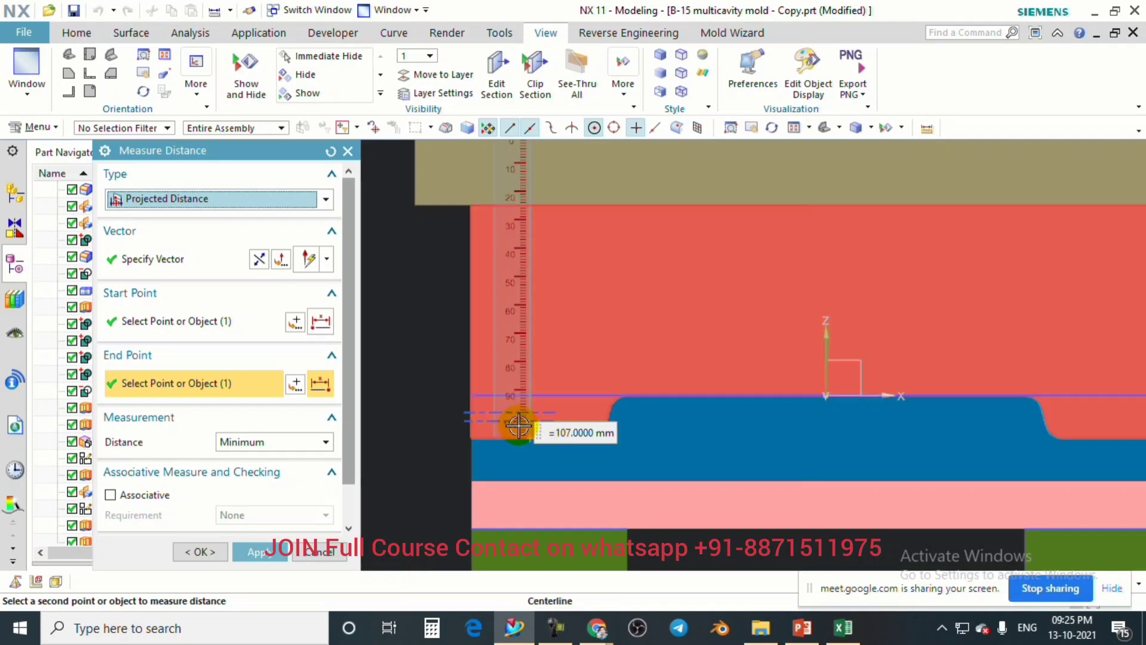
scroll(531, 346, "down", 3)
scroll(530, 395, "up", 4)
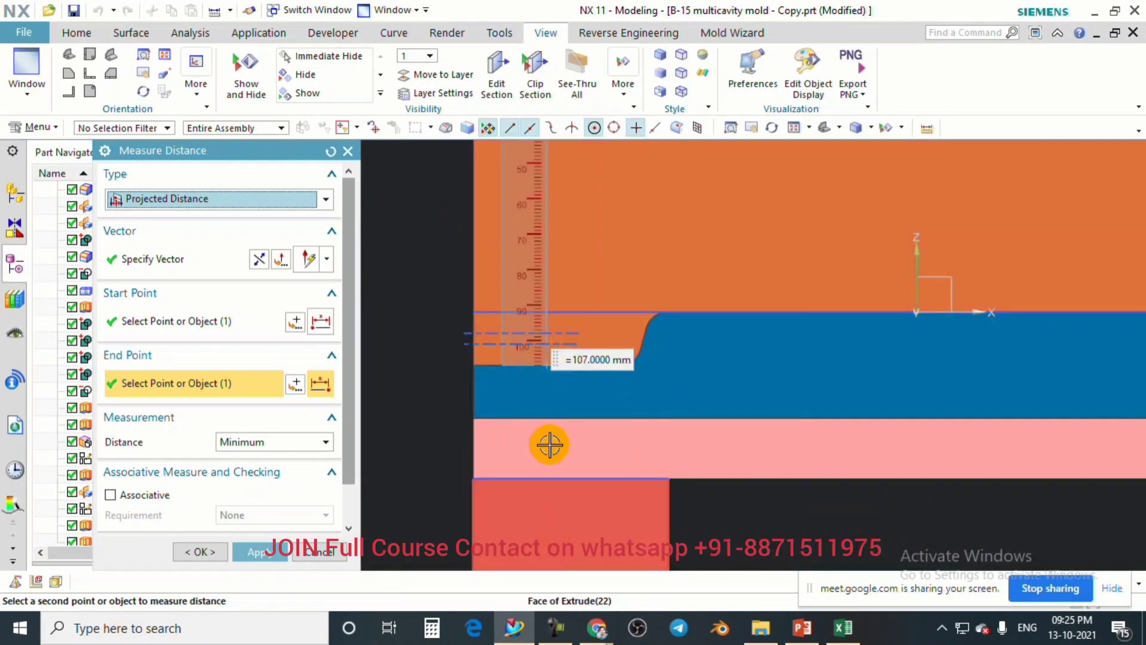
scroll(524, 274, "down", 2)
scroll(533, 385, "up", 1)
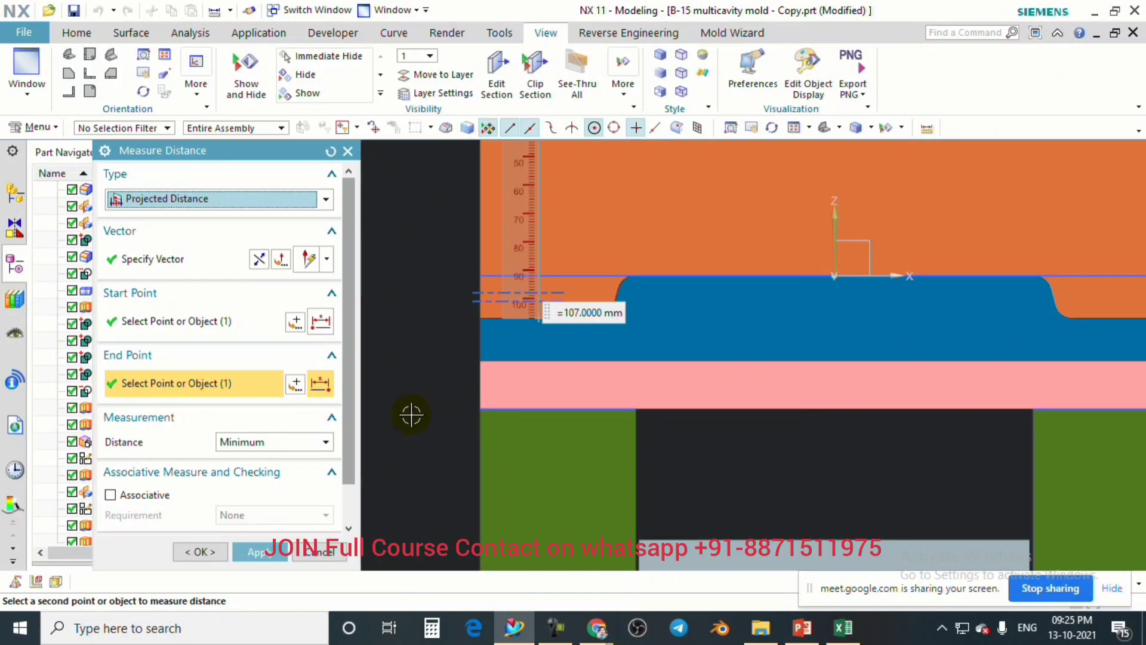
left_click(320, 552)
Switch to the Excel guide pillar calculation and set the length of guide pillar to 160.
left_click(845, 633)
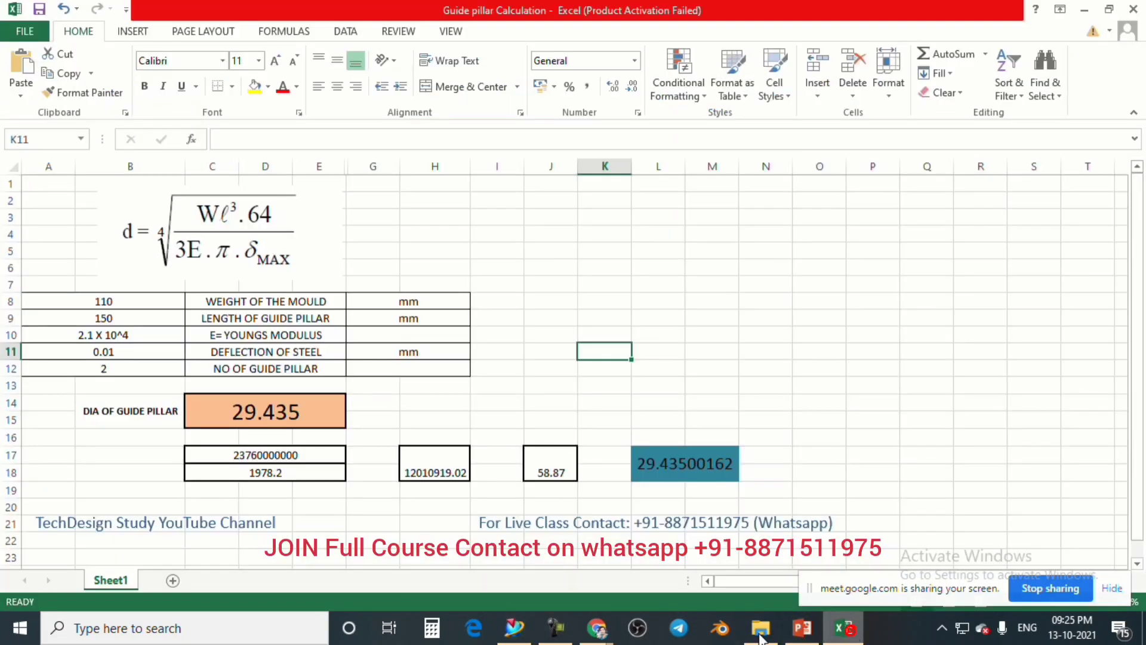
double_click(118, 318)
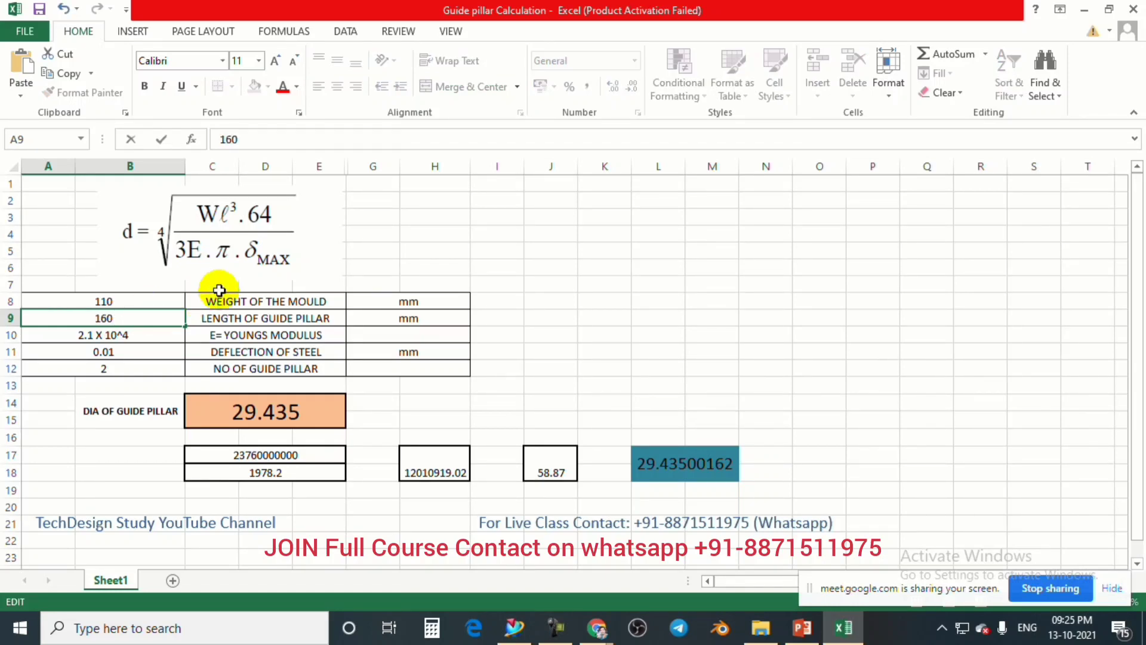
key("Return")
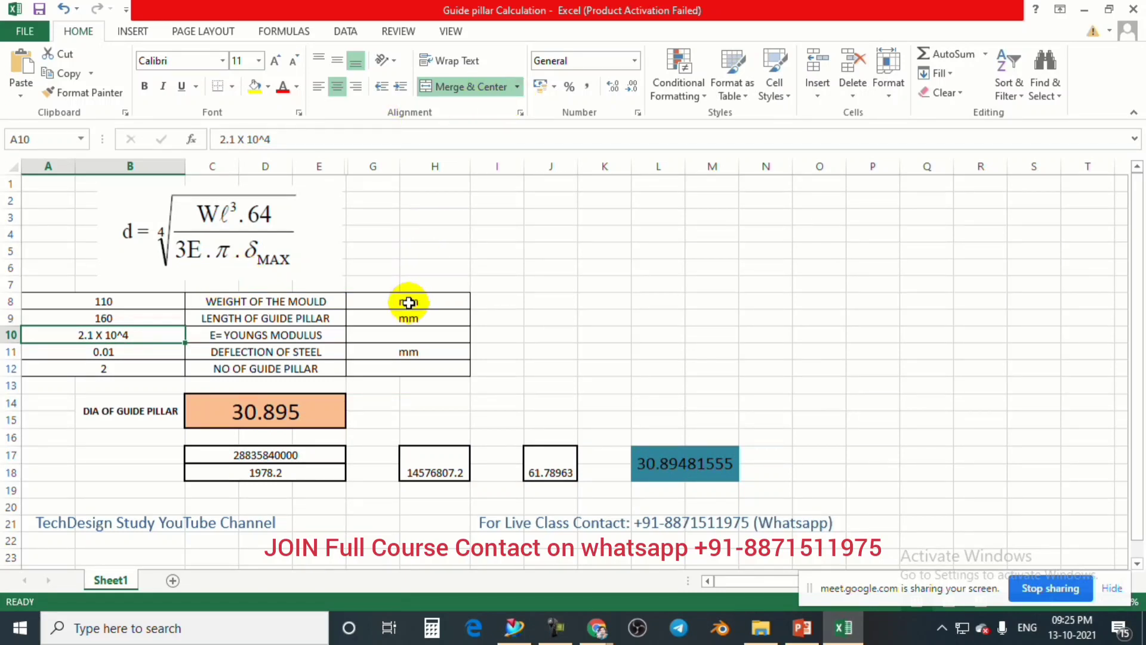
Change the unit for the weight of the mould to kg.
double_click(418, 302)
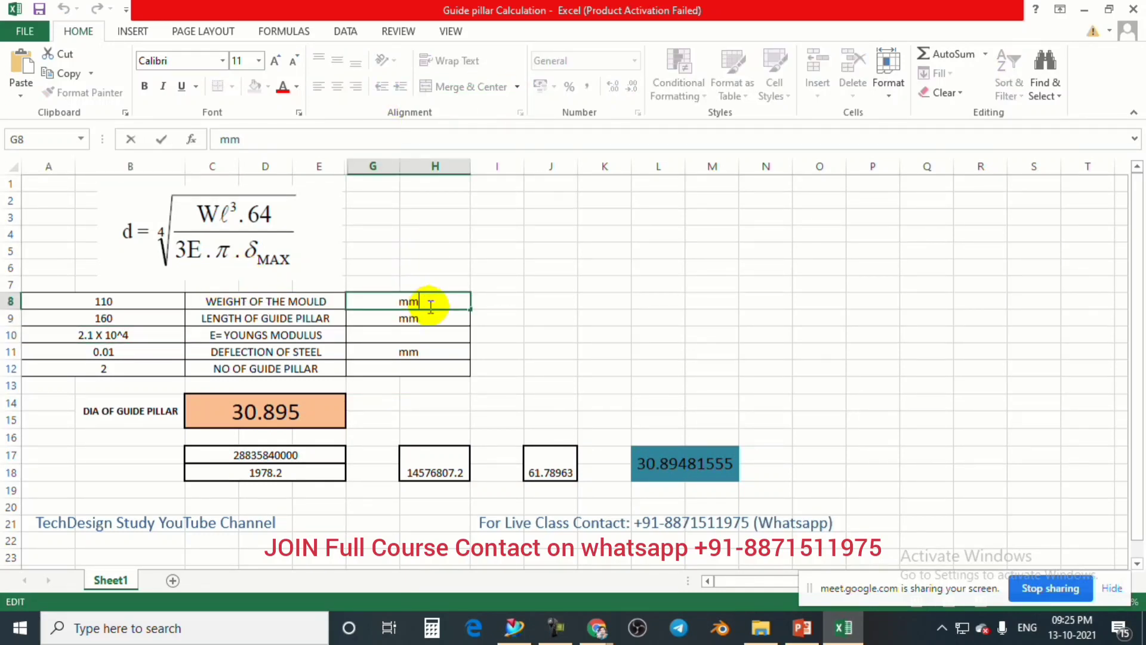
key("BackSpace")
key("BackSpace")
type("kg")
left_click(591, 351)
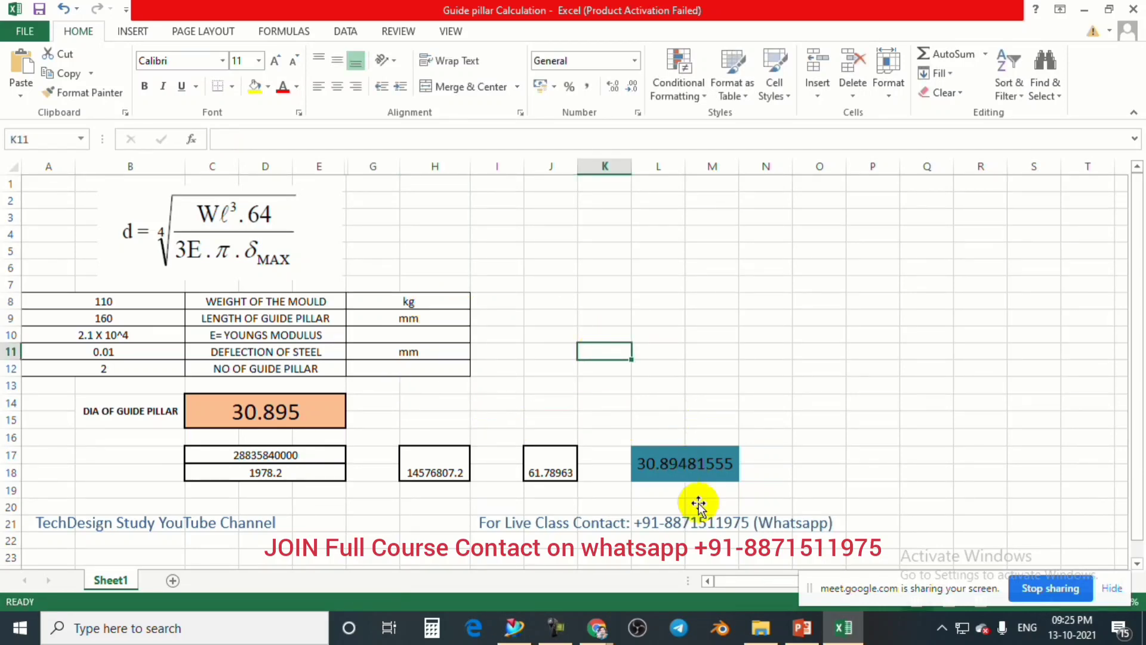
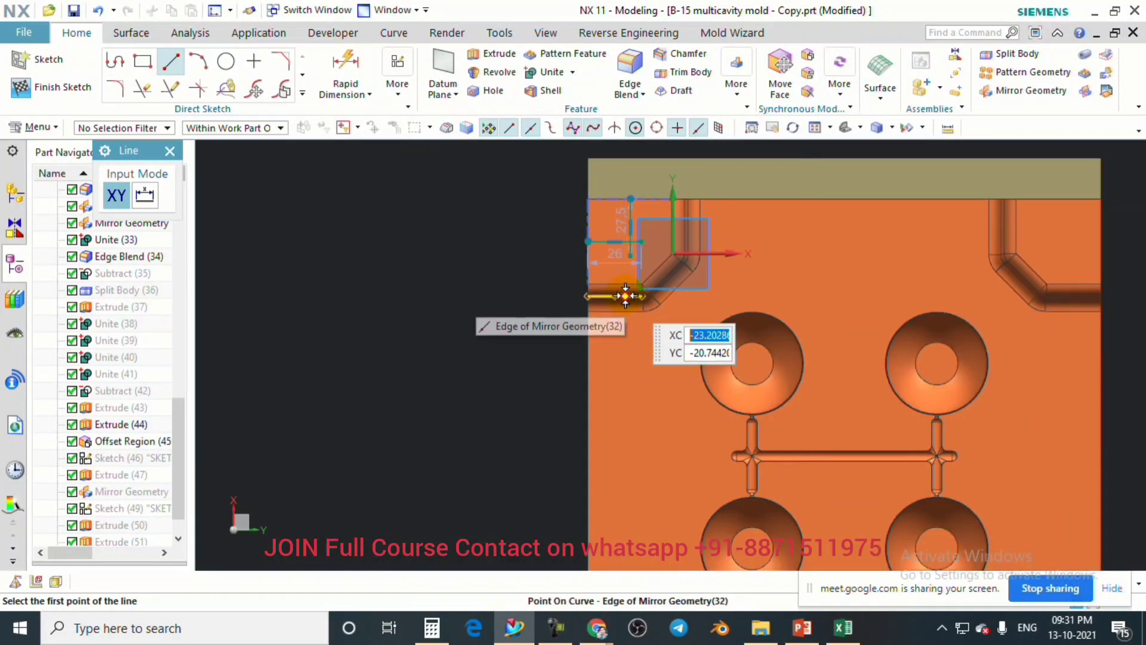
Quick Trim the overhanging ends of the two sketch lines so they meet at a corner on the interlock face.
scroll(628, 250, "up", 2)
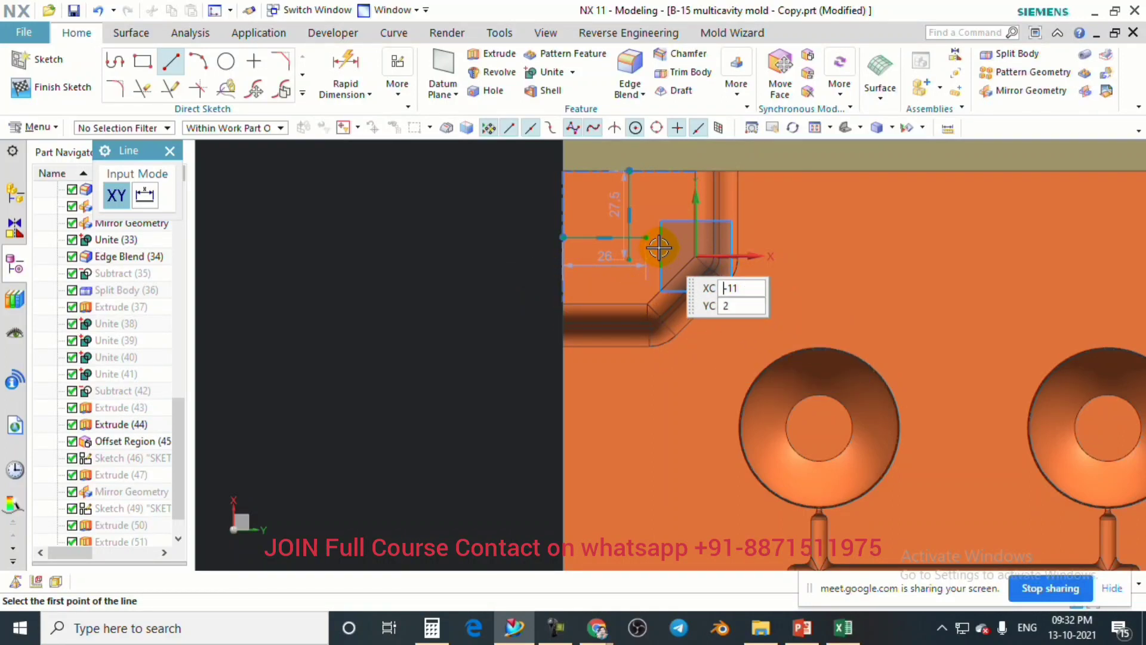
left_click(170, 150)
scroll(557, 242, "down", 3)
scroll(564, 258, "up", 4)
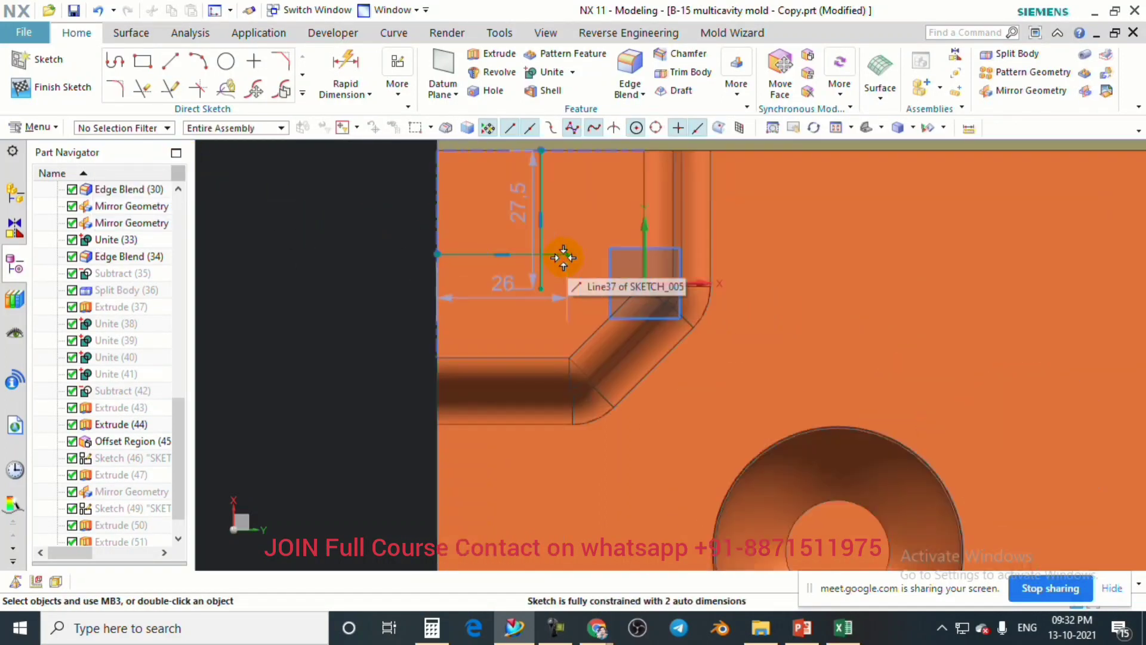
key("t")
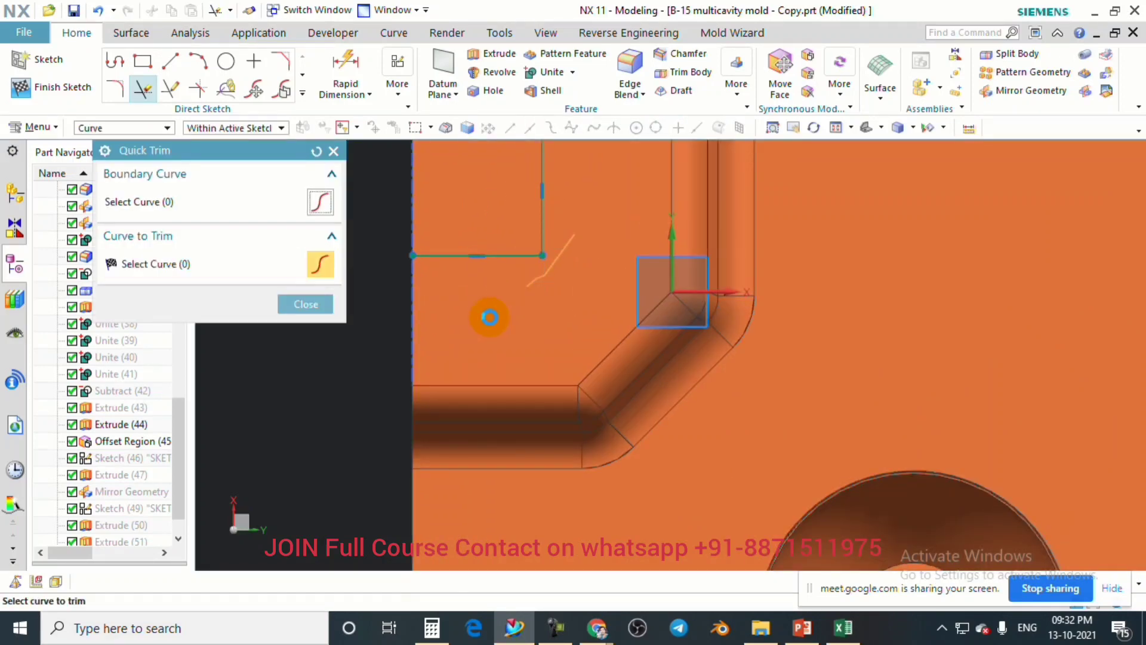
scroll(454, 321, "down", 3)
left_click(301, 302)
Convert the two trimmed sketch lines into reference lines.
scroll(289, 302, "up", 5)
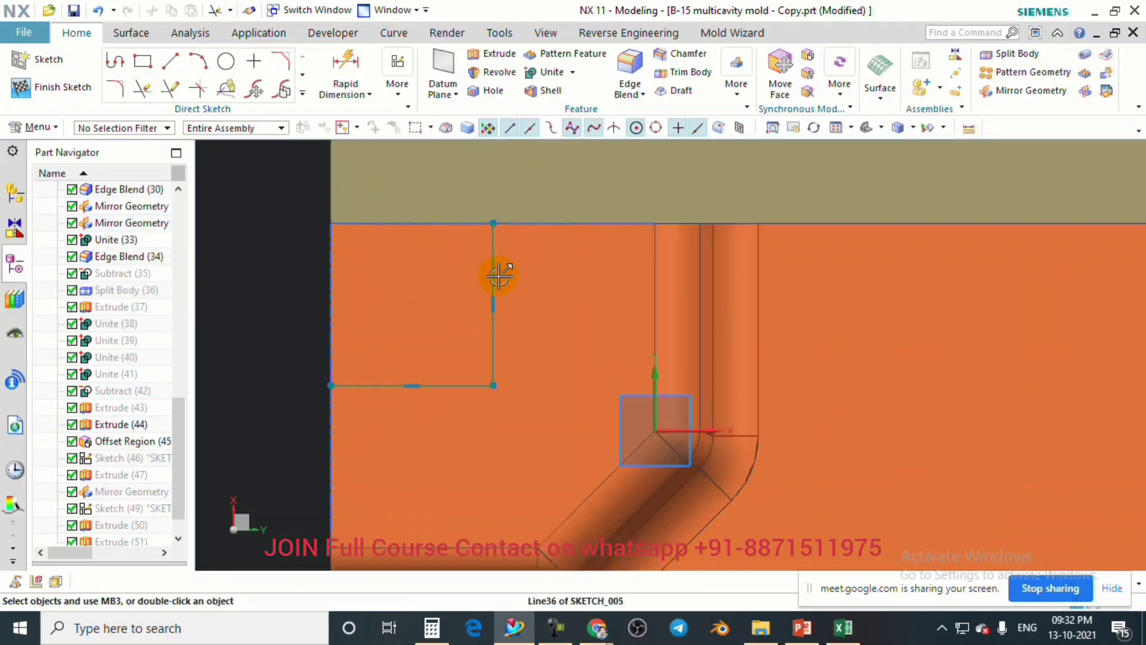
left_click(494, 263)
left_click(461, 384)
right_click(472, 383)
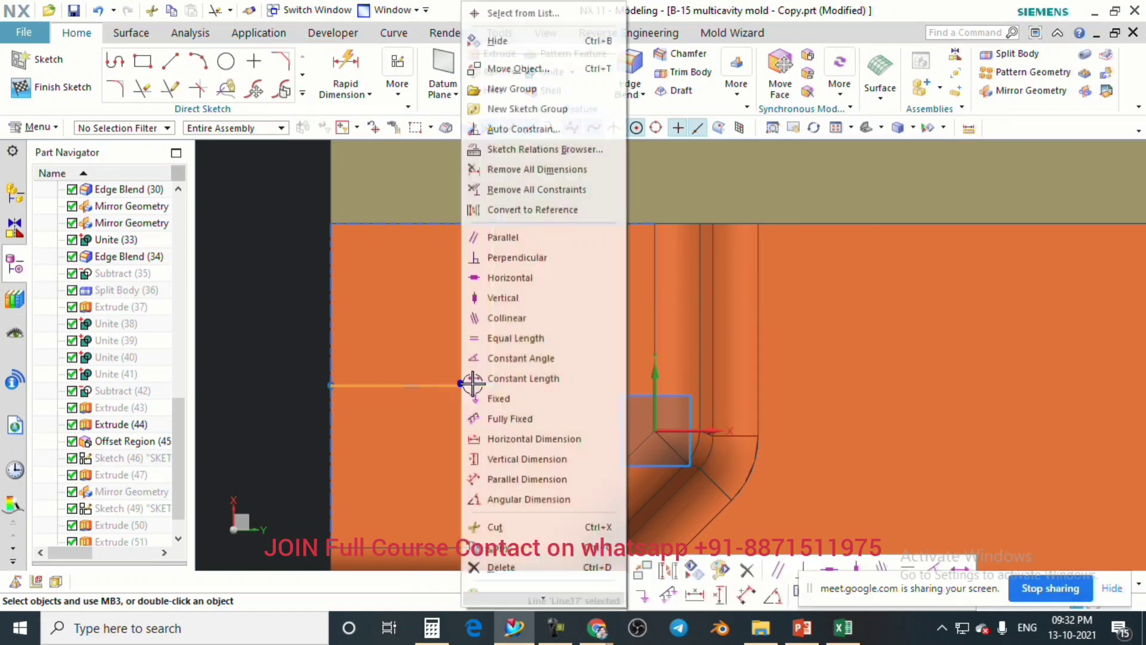
left_click(533, 210)
scroll(500, 334, "down", 2)
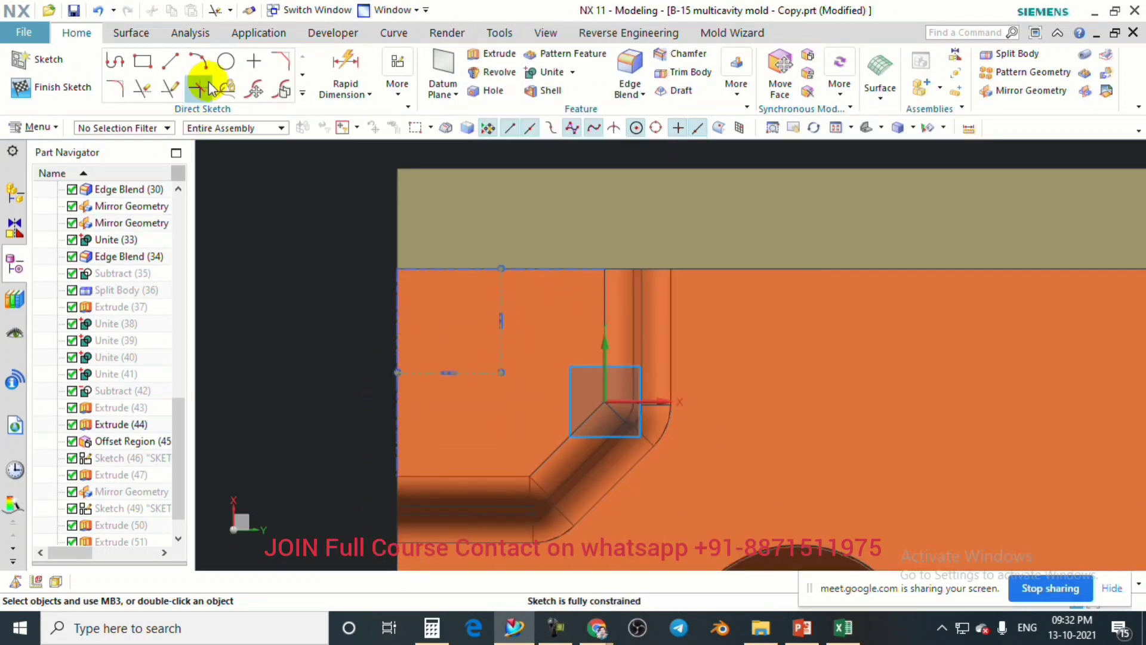
Sketch an 18 mm diameter circle centred where the two reference lines meet on the corner interlock face.
left_click(226, 61)
left_click(502, 372)
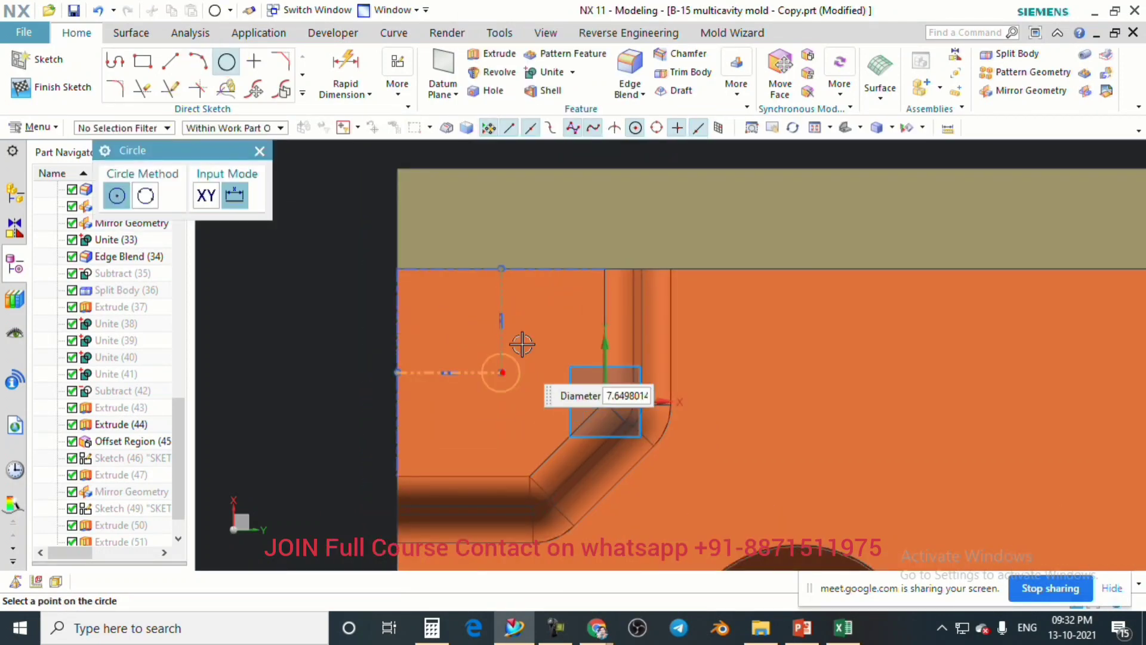
scroll(525, 329, "up", 2)
type("1")
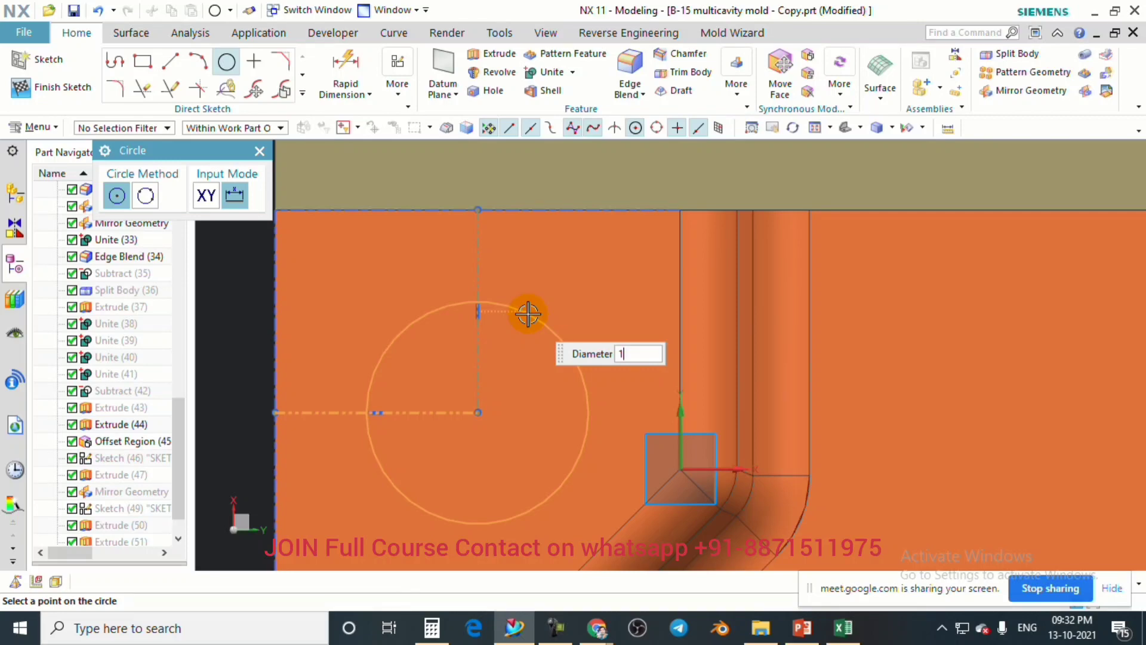
type("8")
key("Return")
scroll(507, 323, "down", 5)
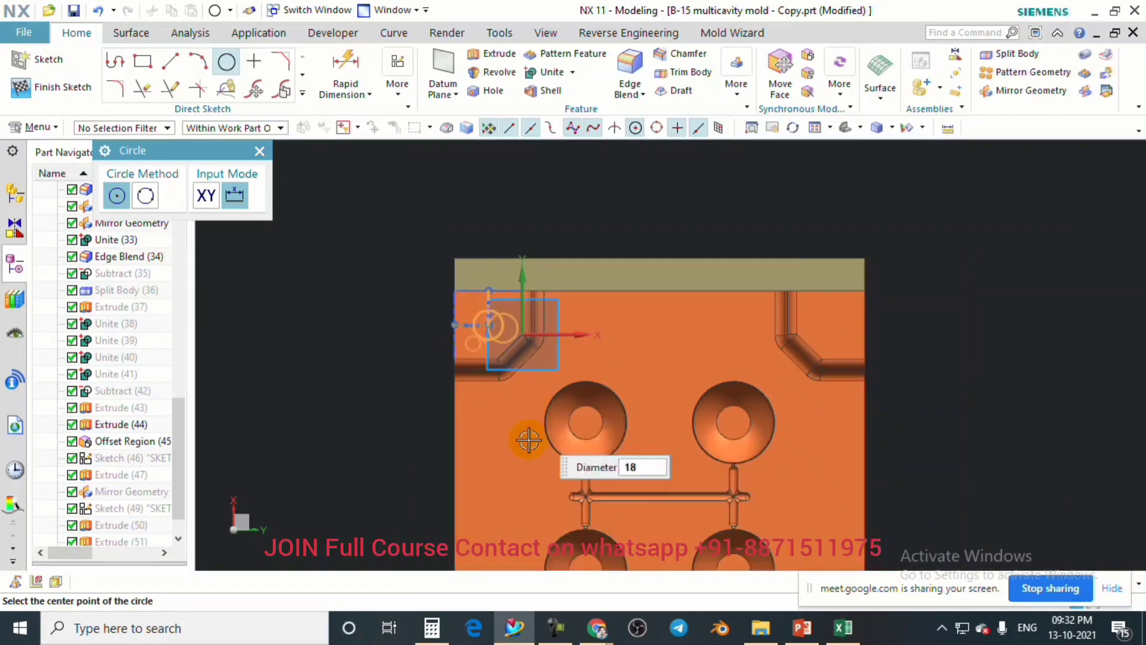
left_click(260, 151)
Examine the sketched circle's position on the orange plate's corner interlock from several angles.
scroll(512, 302, "down", 2)
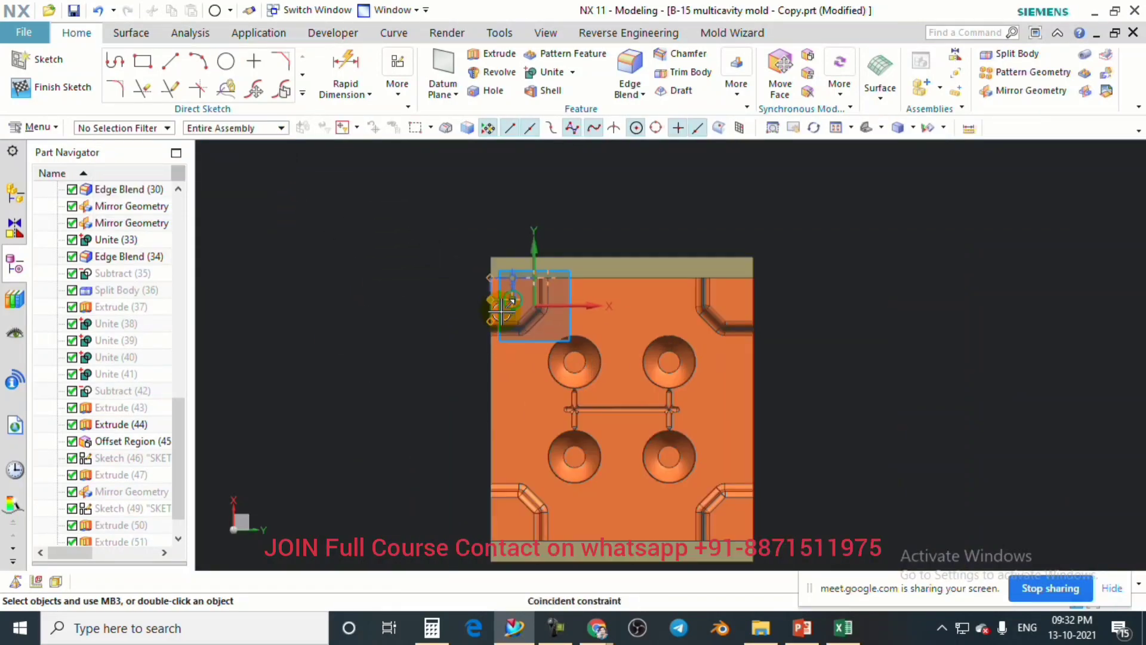
scroll(543, 312, "up", 3)
middle_click_drag(542, 312, 532, 343)
scroll(635, 287, "down", 3)
scroll(644, 319, "up", 3)
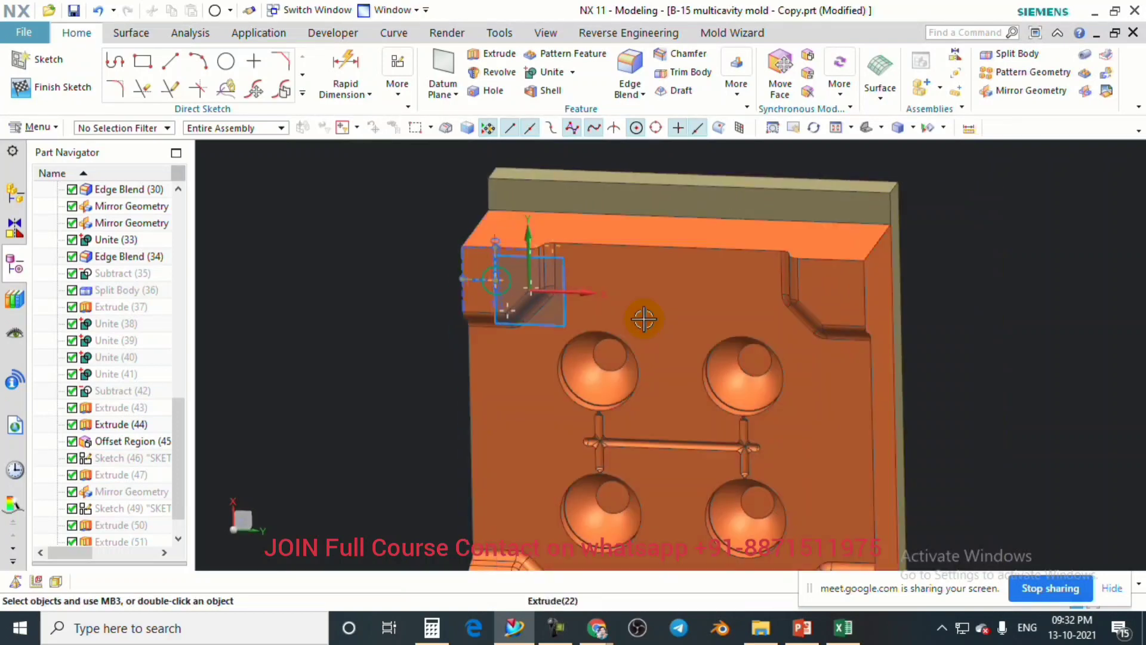
middle_click_drag(645, 318, 614, 302)
scroll(617, 306, "down", 3)
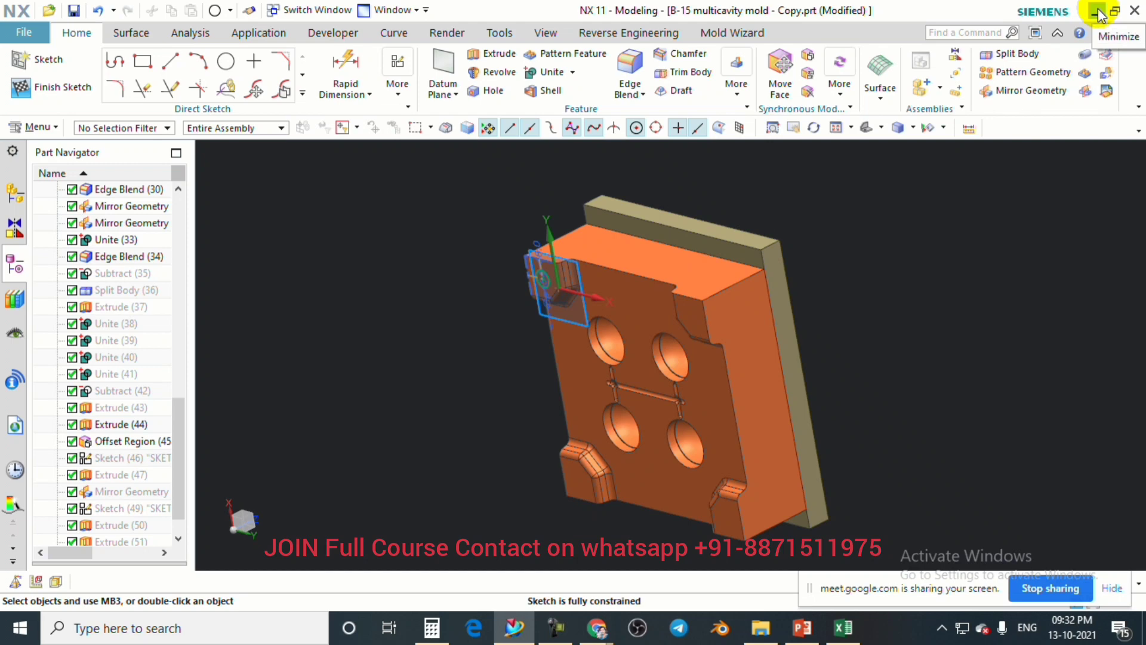
scroll(543, 275, "up", 5)
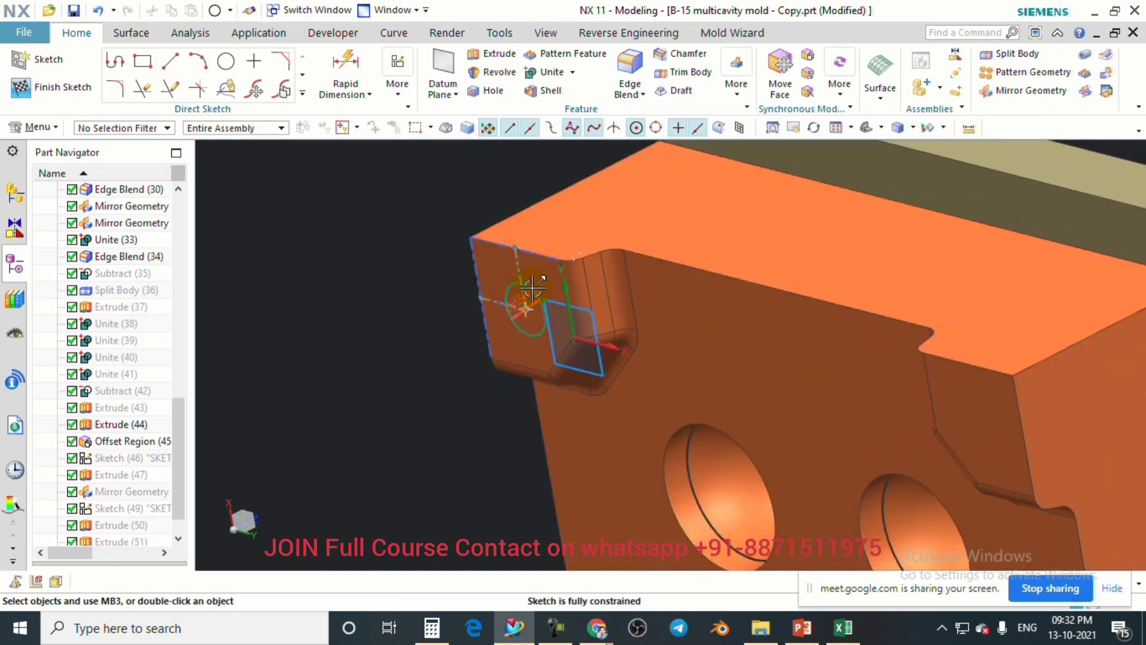
Extrude the 18 mm circle on the corner interlock outward by 60 mm as a separate guide pillar body.
scroll(516, 291, "up", 2)
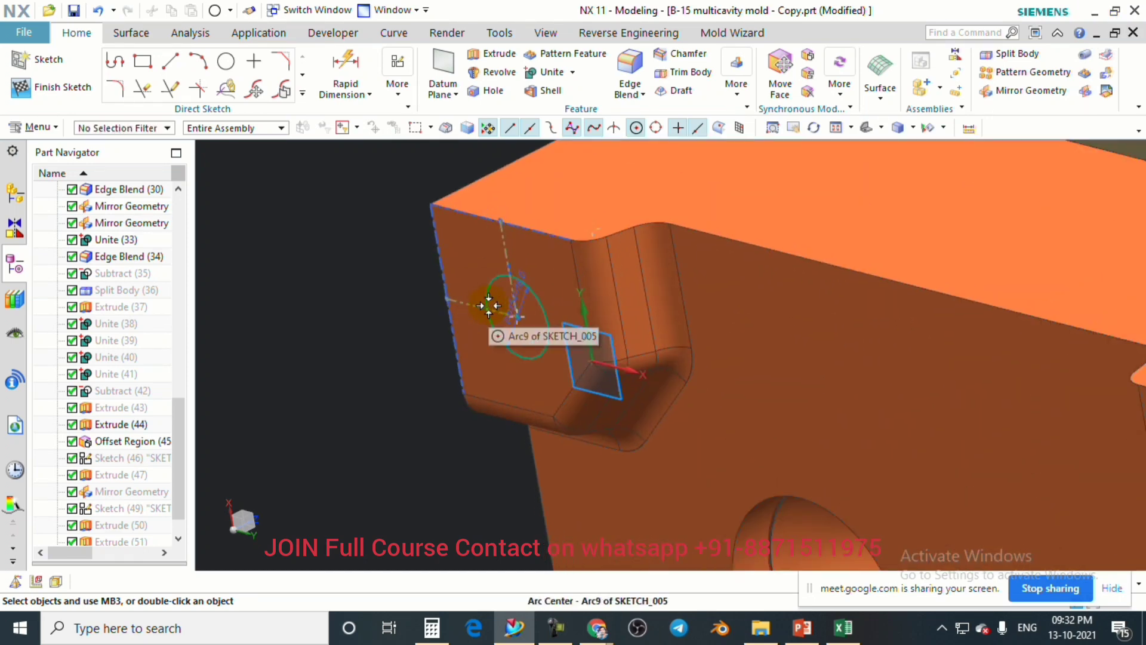
scroll(459, 312, "up", 1)
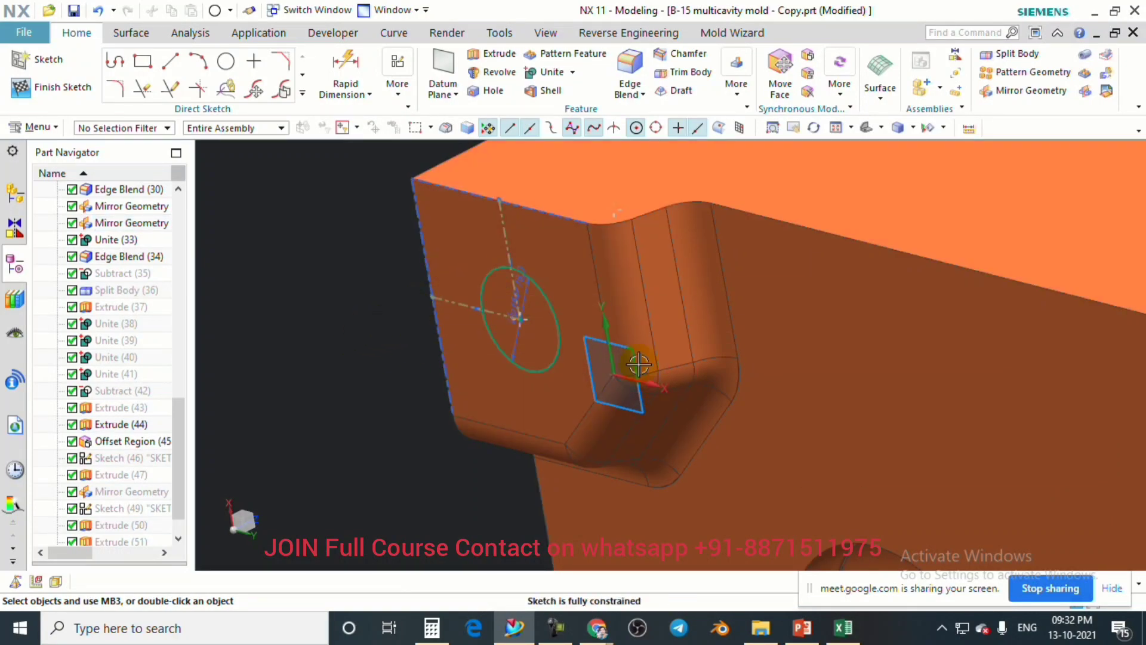
scroll(494, 343, "down", 5)
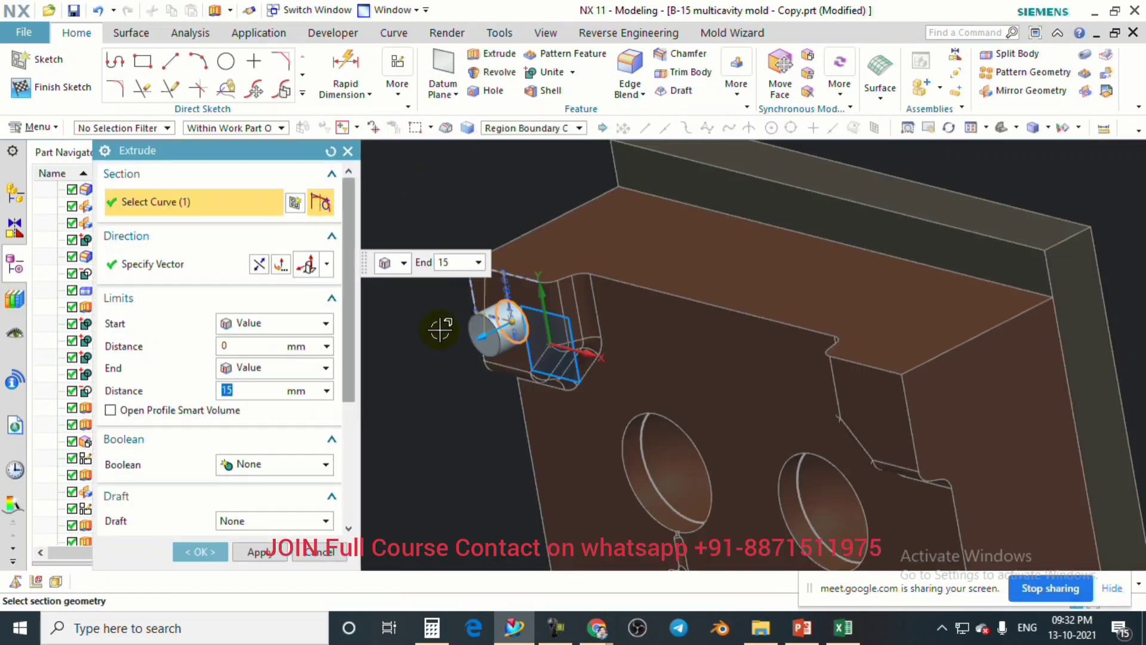
key("Return")
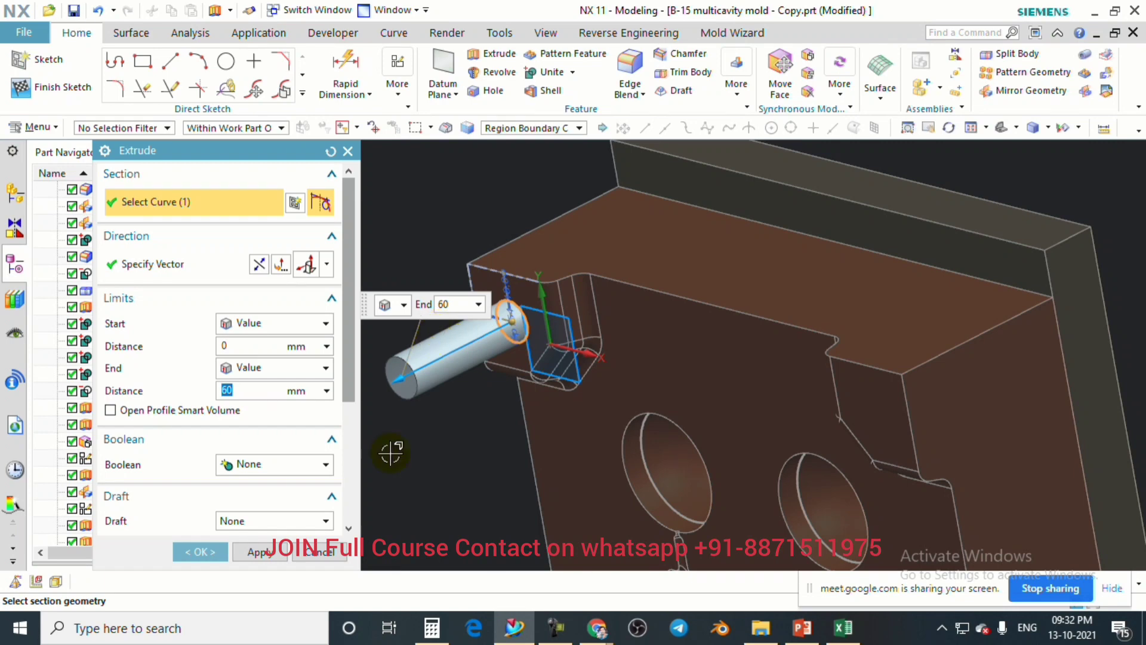
left_click(200, 552)
Chamfer the guide pillar's free-end edge with an asymmetric cross section of 2 mm and 10 mm, the longer distance along the pillar.
middle_click_drag(538, 290, 553, 328)
scroll(447, 368, "up", 3)
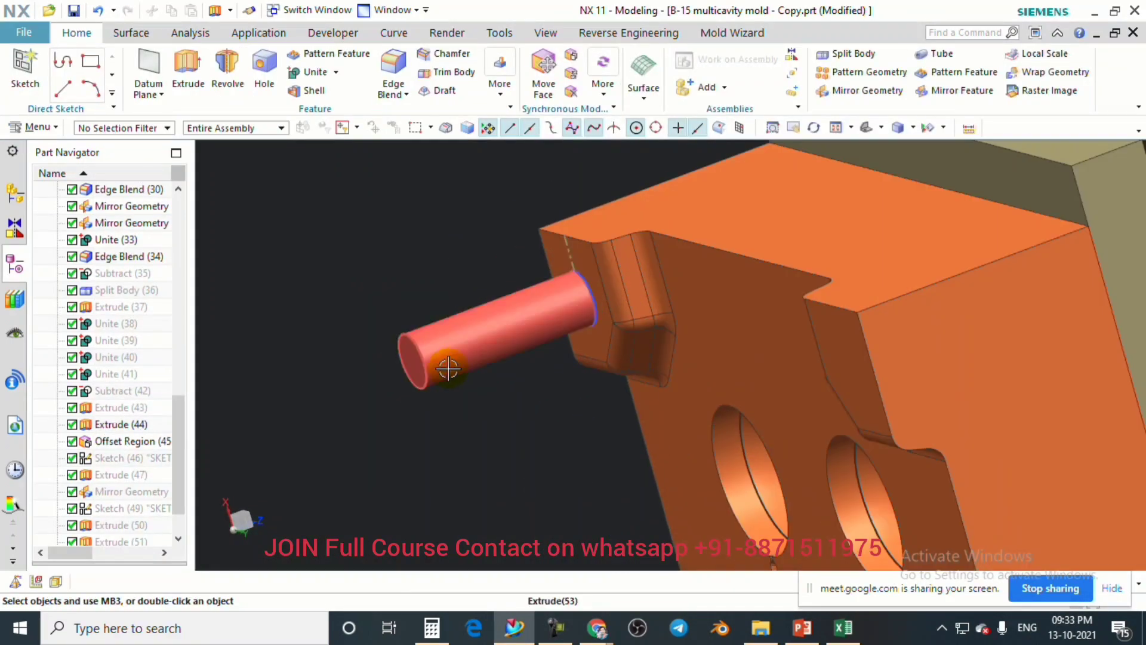
left_click(429, 53)
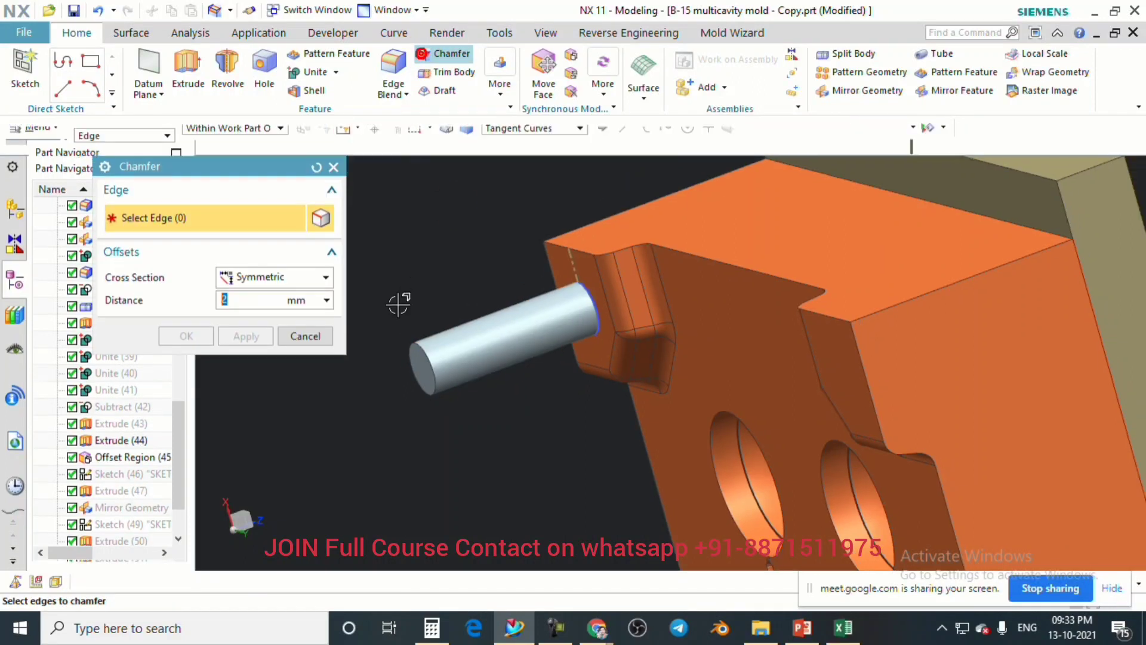
scroll(436, 384, "up", 3)
left_click(448, 385)
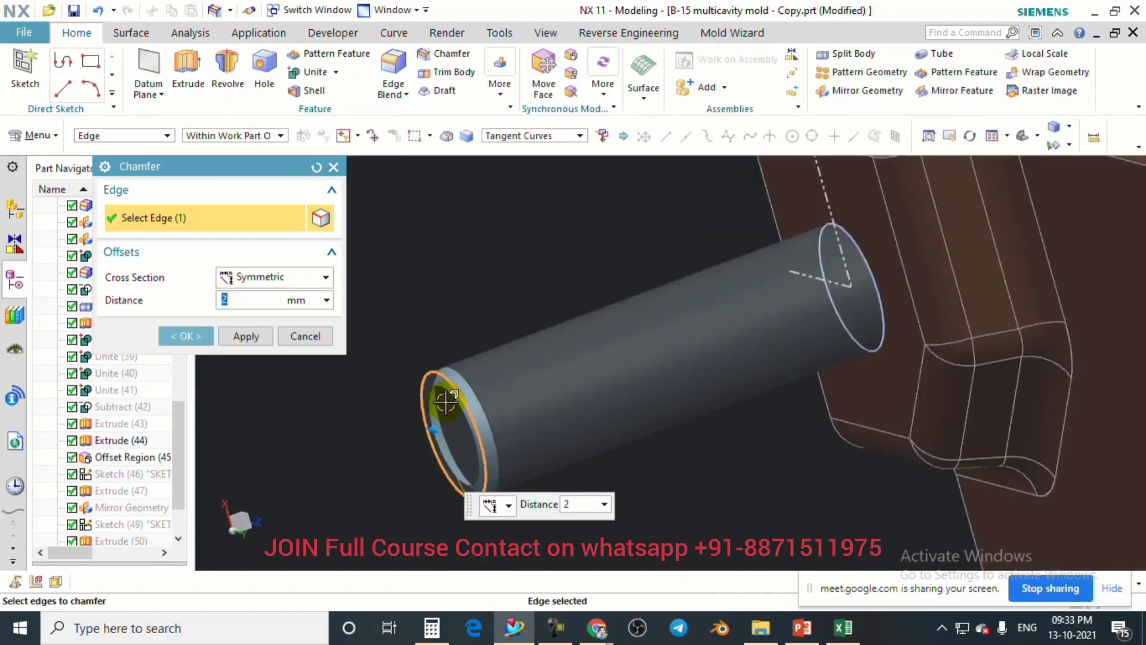
left_click(242, 276)
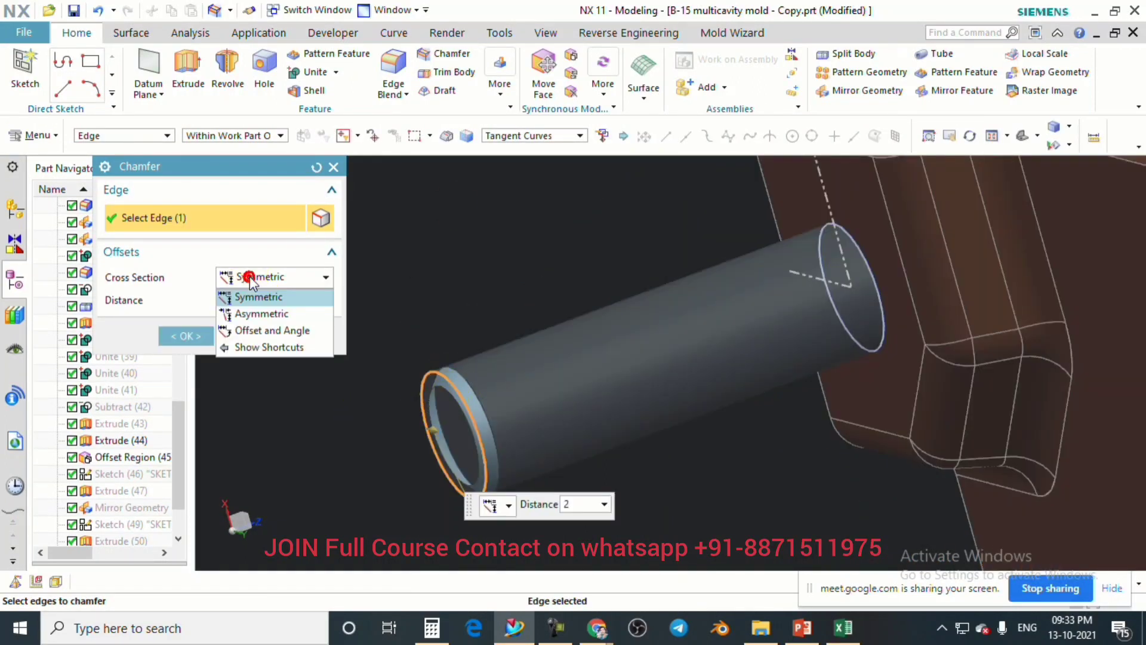
left_click(250, 313)
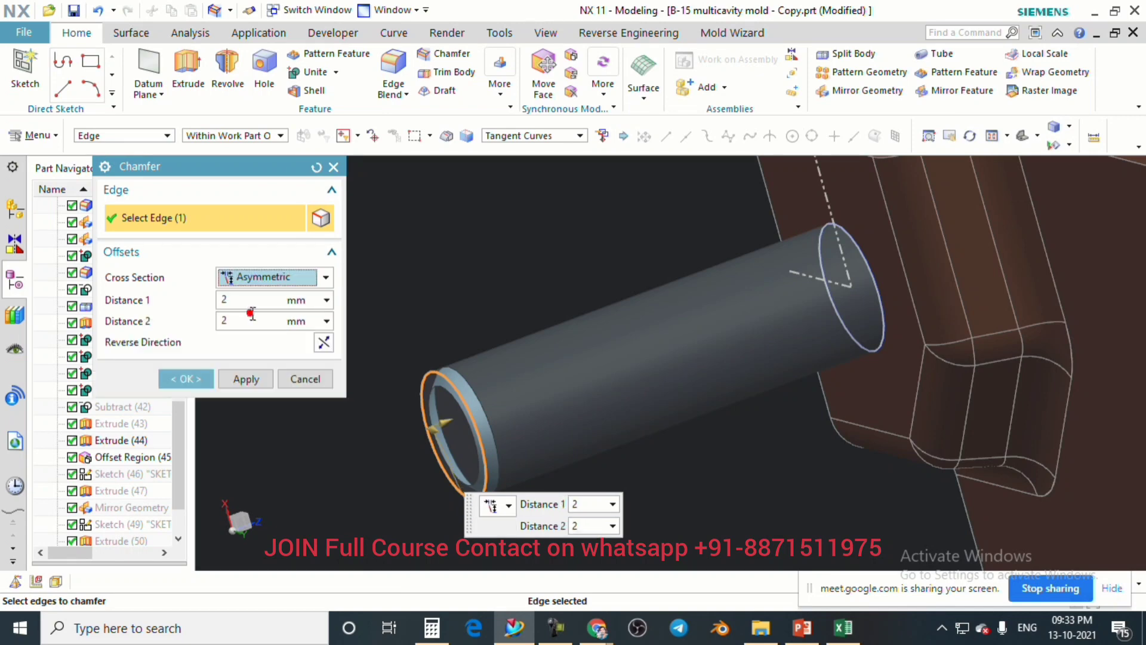
scroll(444, 421, "up", 3)
left_click_drag(449, 426, 471, 410)
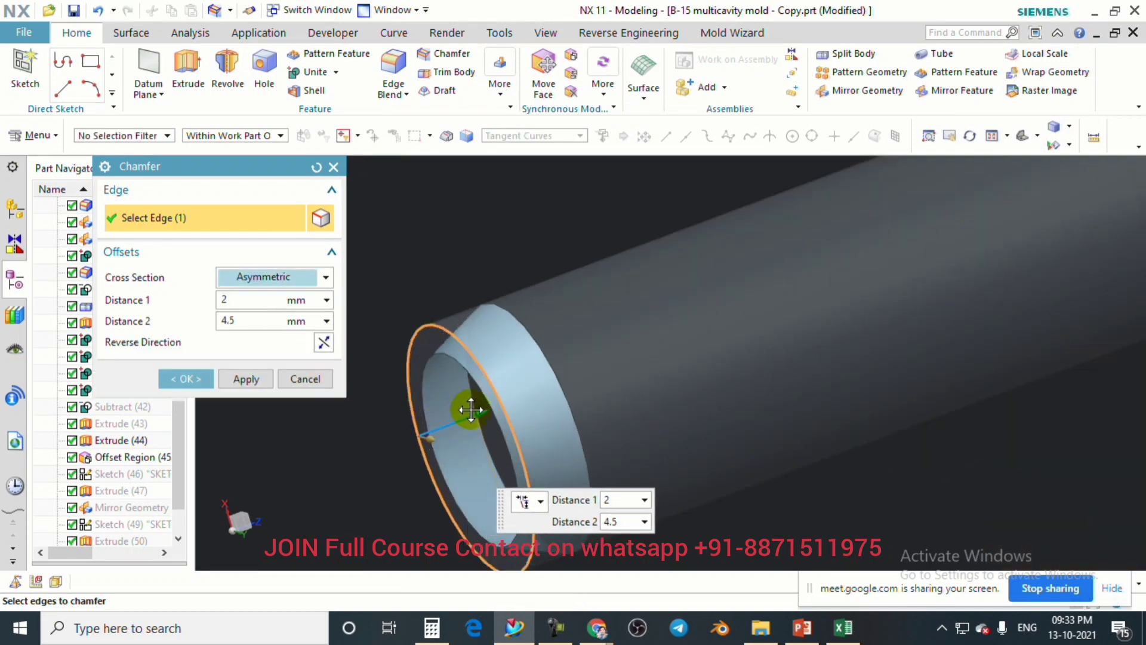
left_click(252, 329)
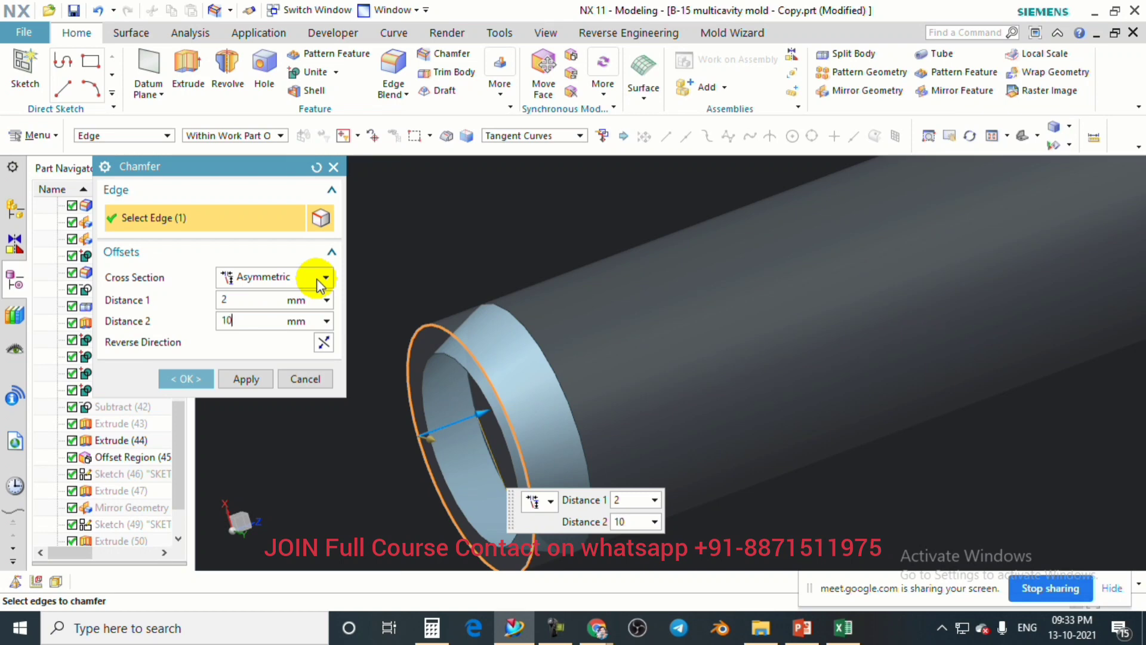
key("Return")
scroll(568, 287, "down", 2)
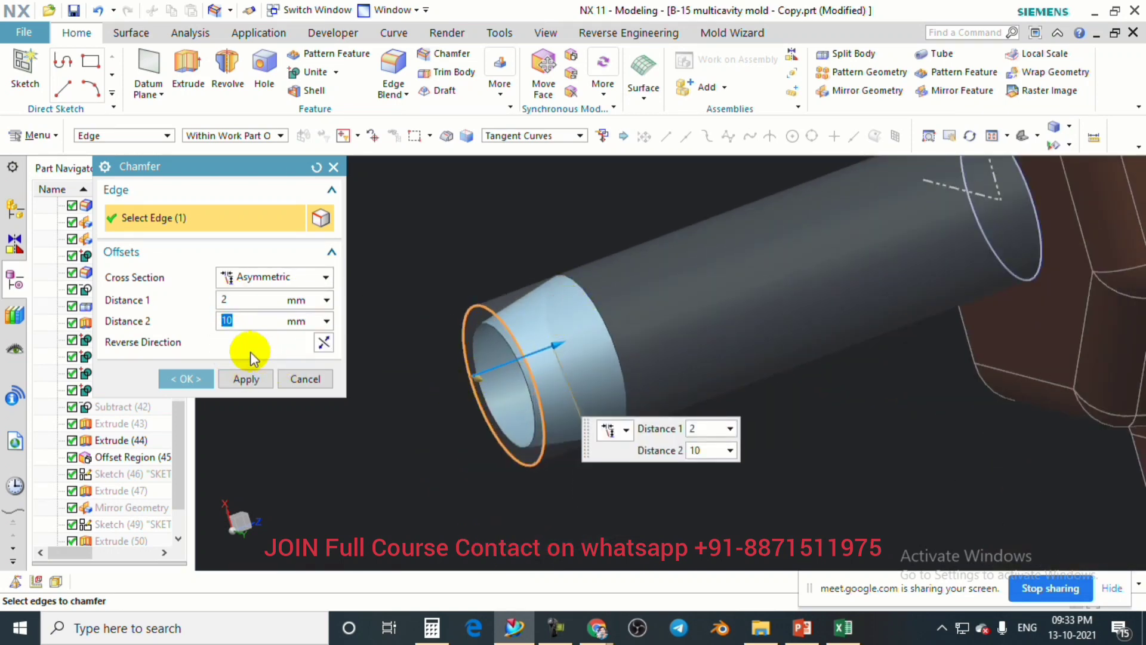
left_click(205, 379)
Edge Blend both circular edges of the guide pillar's chamfered tip with a 5 mm radius.
scroll(487, 315, "down", 3)
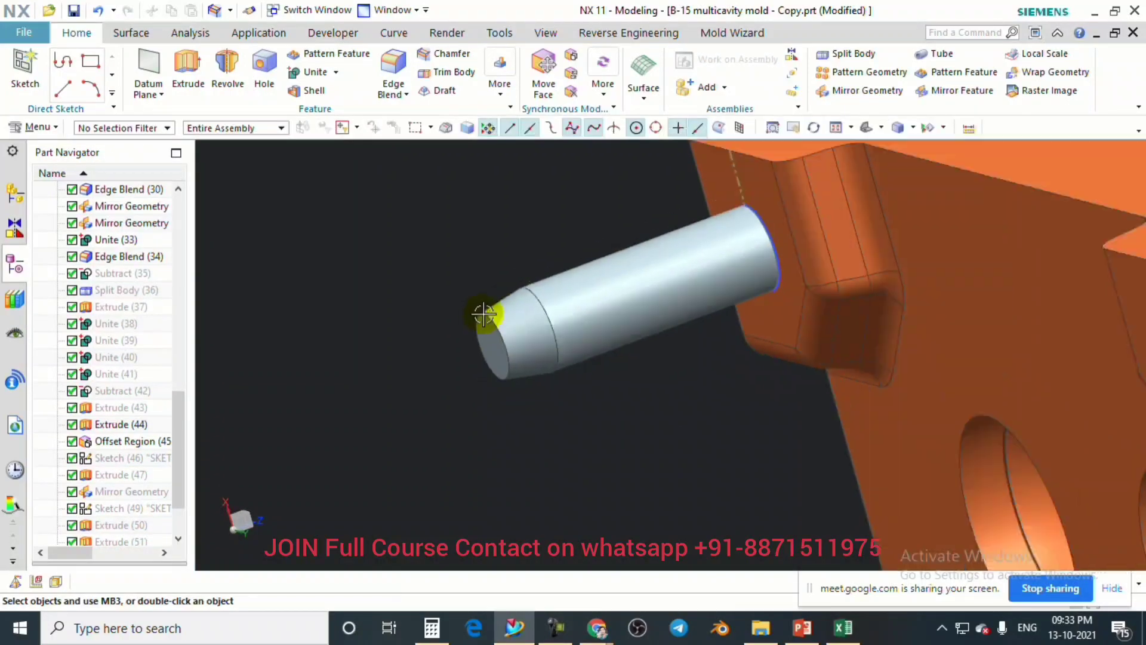
scroll(486, 317, "up", 2)
left_click(406, 61)
scroll(501, 313, "up", 3)
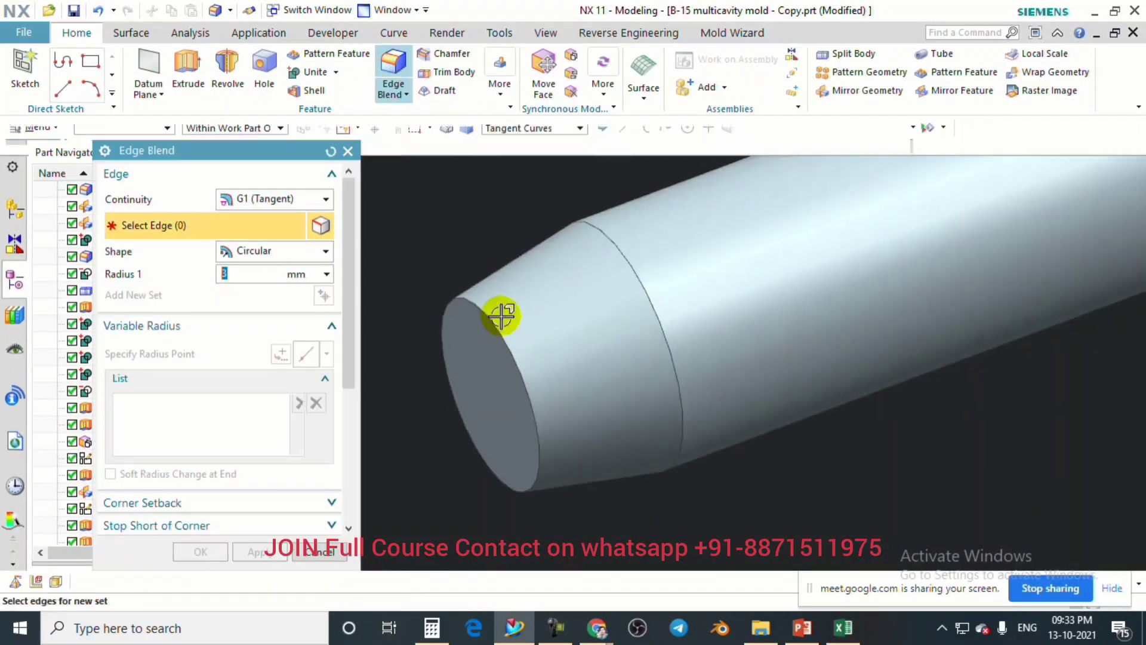
left_click(498, 321)
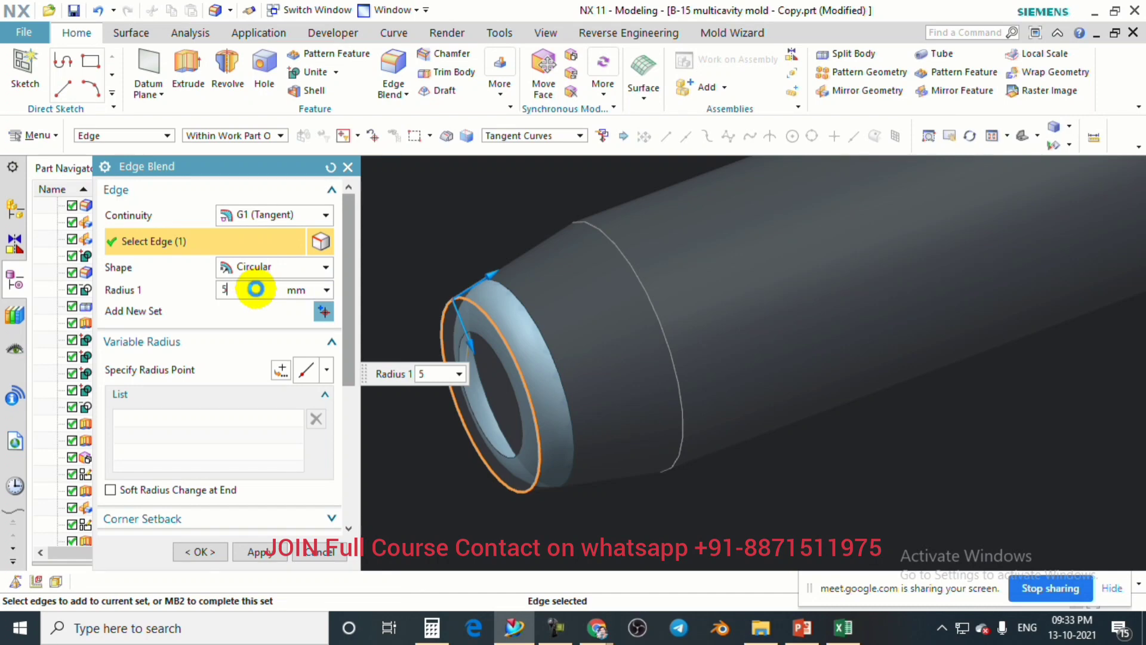
left_click(599, 235)
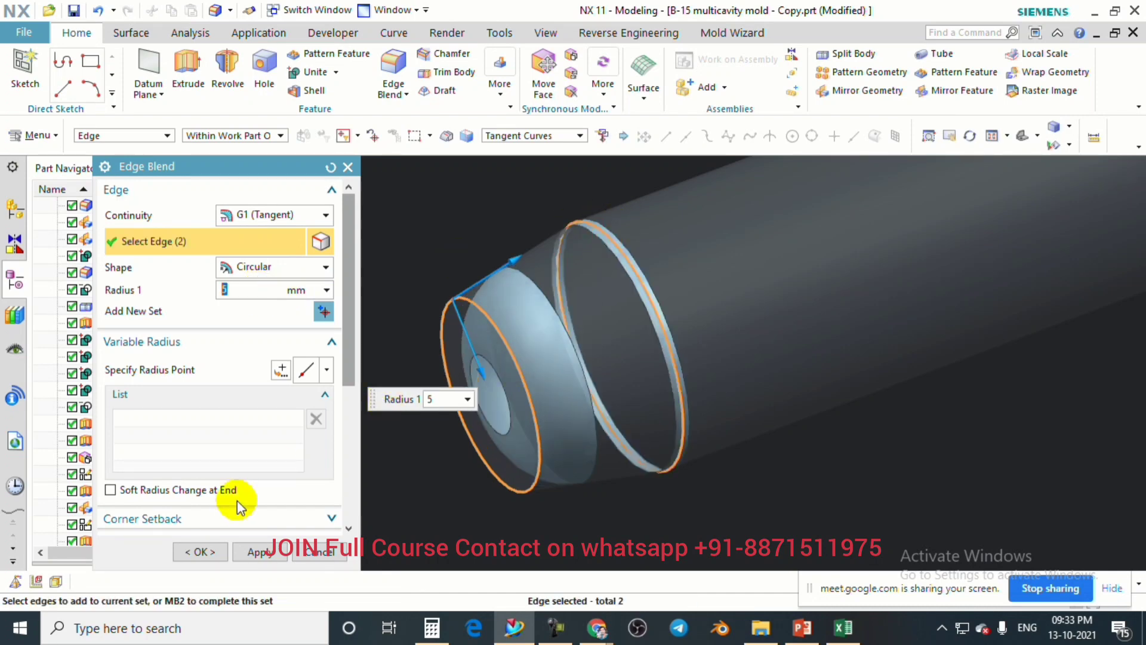
left_click(200, 551)
Examine the finished guide pillar on the orange plate's corner interlock from several angles.
scroll(552, 348, "up", 5)
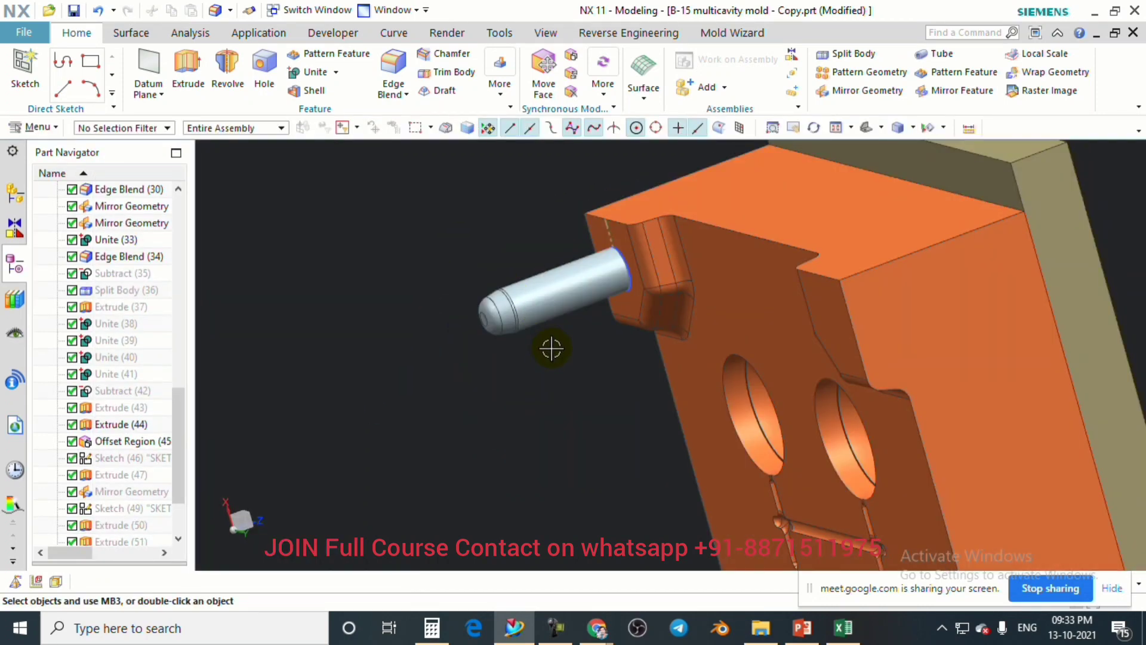
middle_click_drag(552, 348, 619, 336)
scroll(614, 269, "down", 4)
middle_click_drag(645, 276, 599, 278)
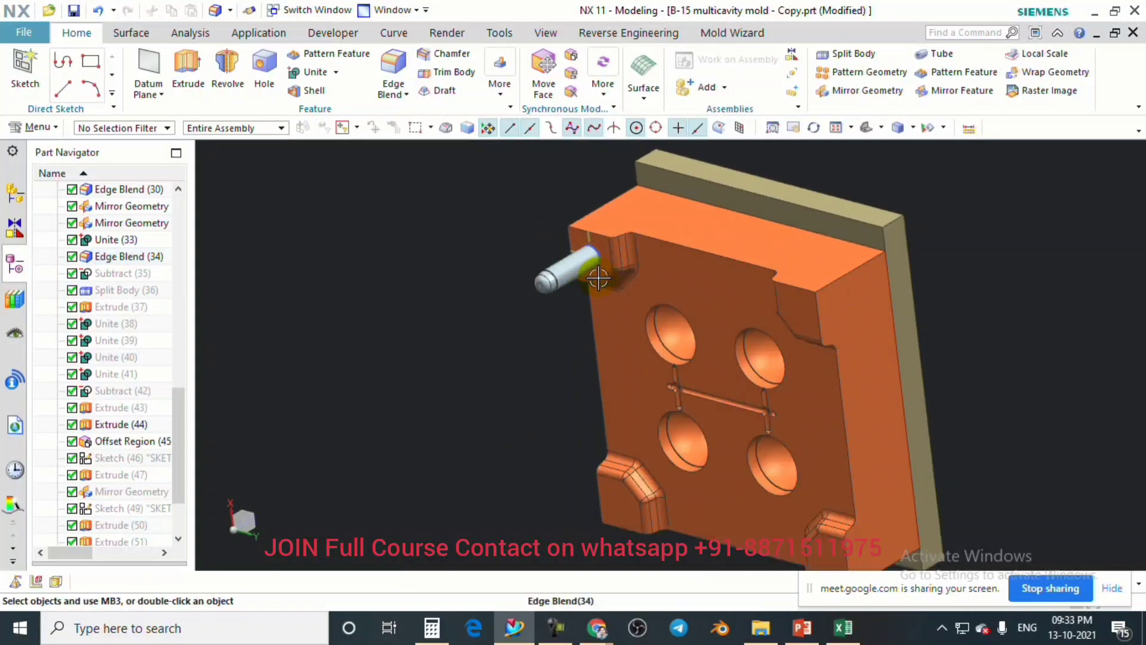
scroll(599, 278, "up", 3)
scroll(611, 273, "down", 3)
scroll(582, 258, "up", 3)
scroll(588, 272, "down", 2)
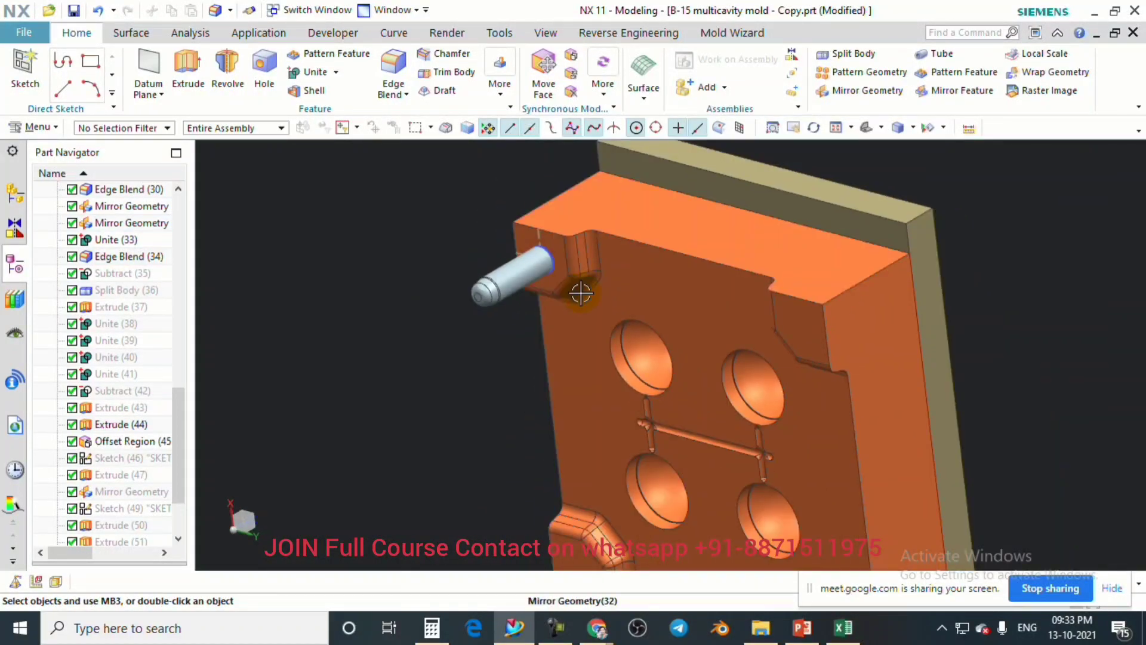
middle_click_drag(580, 293, 610, 261)
middle_click_drag(654, 373, 742, 351)
scroll(700, 362, "up", 3)
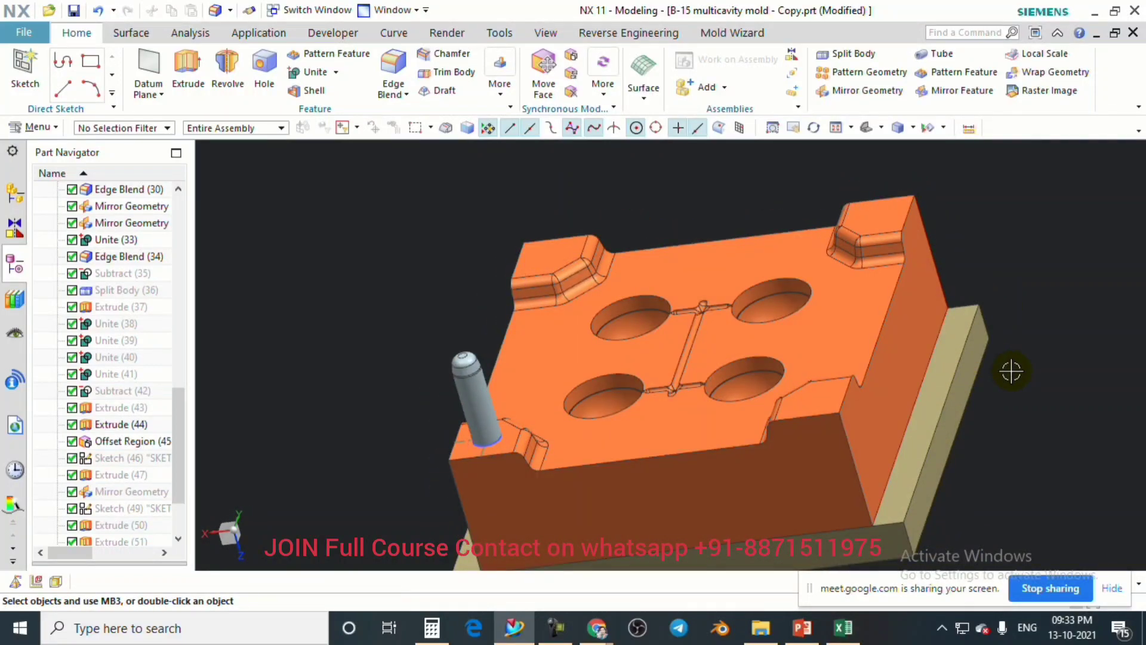
Swap the shown and hidden bodies, and locate the gate between the green runner and a domed part.
key("ctrl+shift+b")
middle_click_drag(860, 380, 678, 276)
scroll(703, 249, "up", 3)
scroll(724, 292, "up", 5)
scroll(579, 406, "down", 4)
scroll(636, 359, "up", 3)
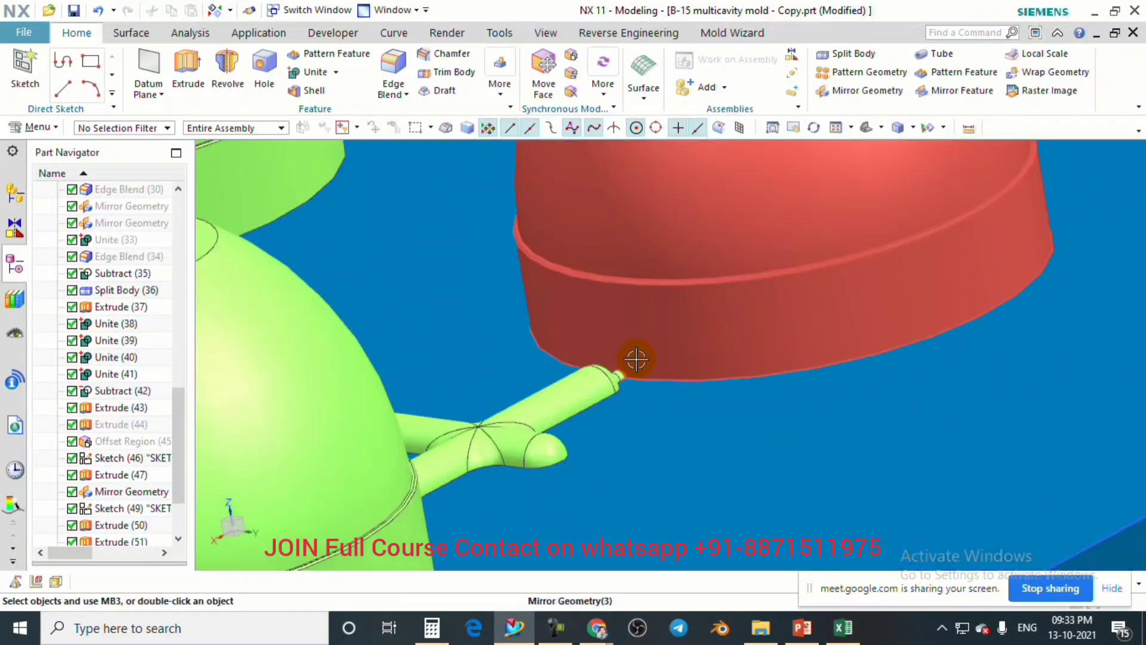
Examine the gate where the green runner meets the base of the domed part, close up and in context.
scroll(636, 359, "up", 3)
left_click(793, 127)
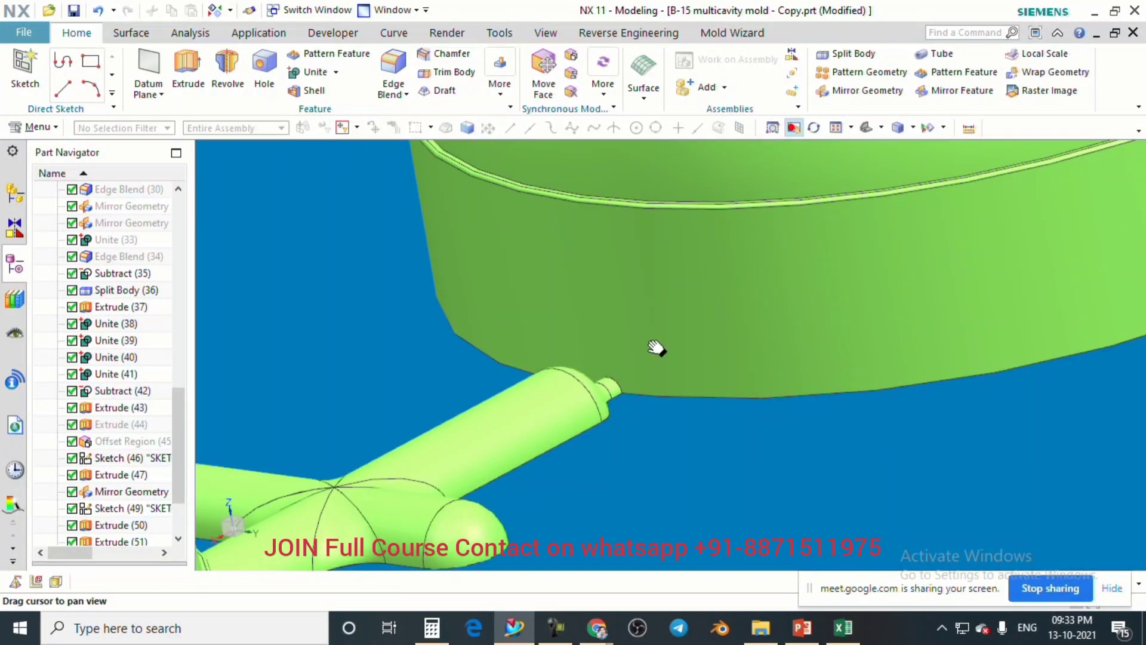
scroll(596, 418, "up", 2)
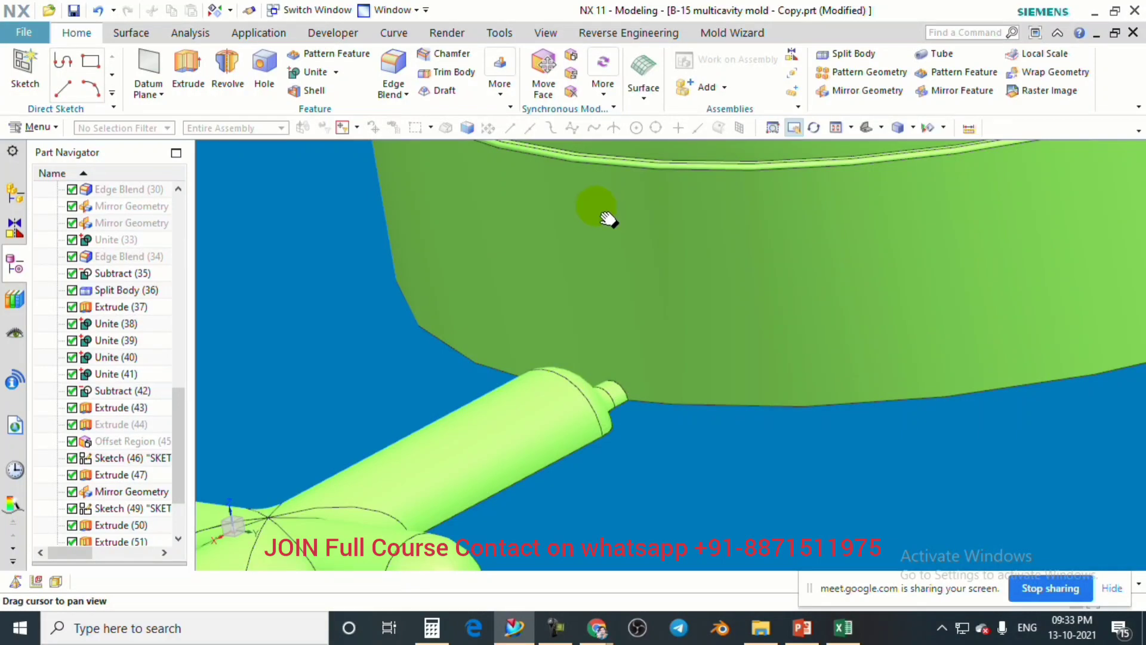
scroll(607, 219, "down", 5)
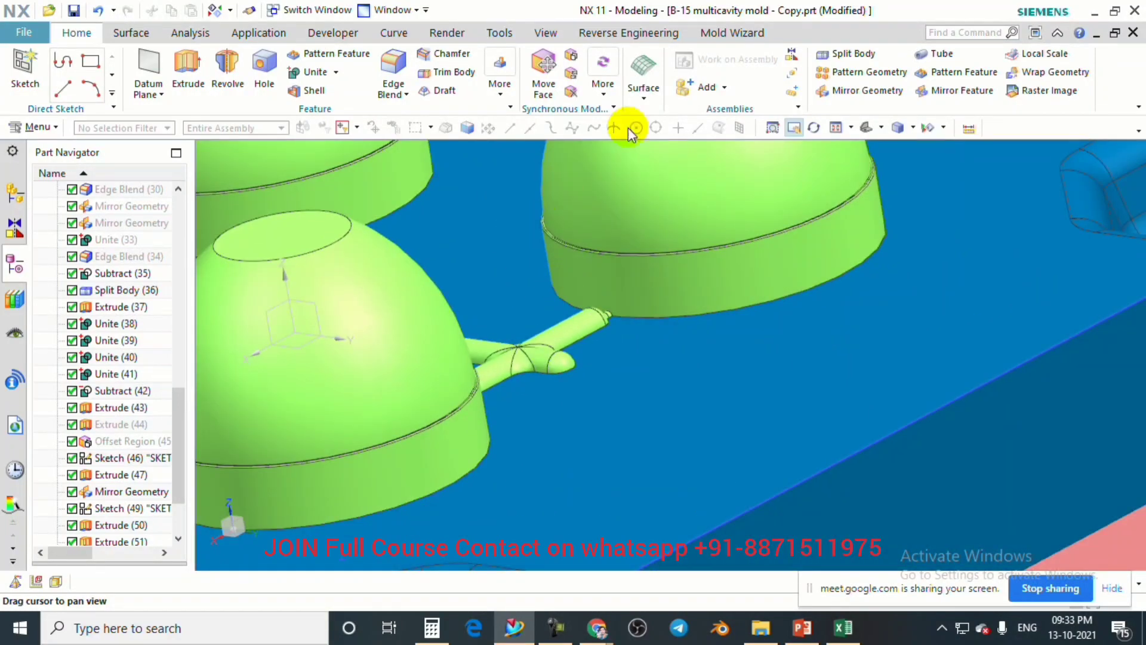
scroll(622, 277, "up", 3)
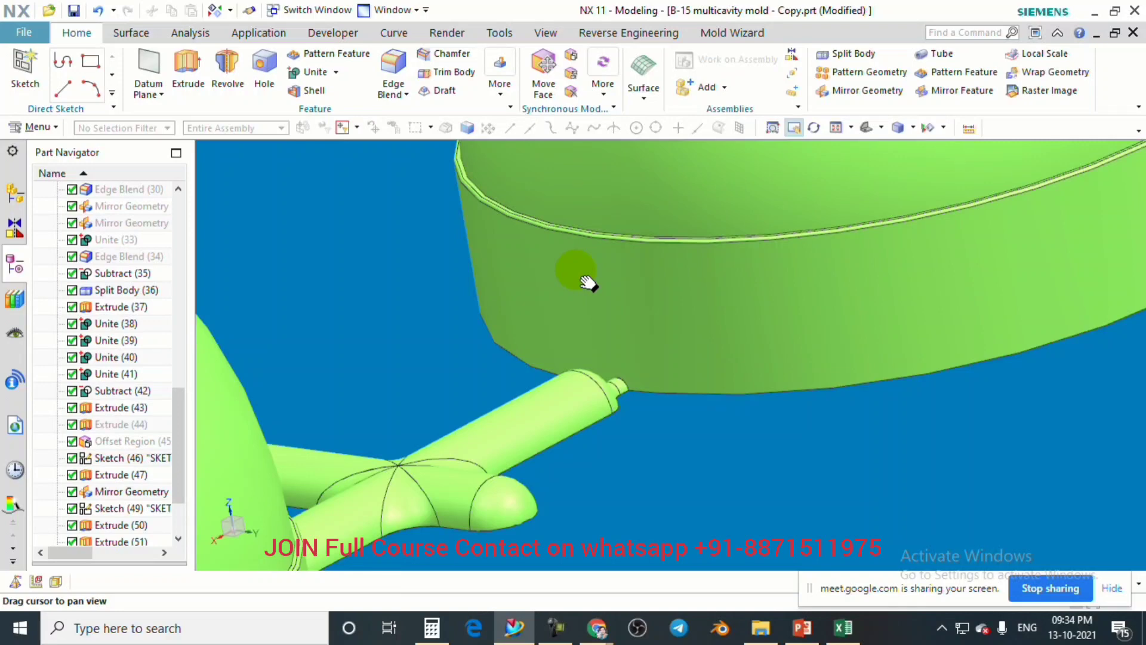
scroll(588, 286, "down", 6)
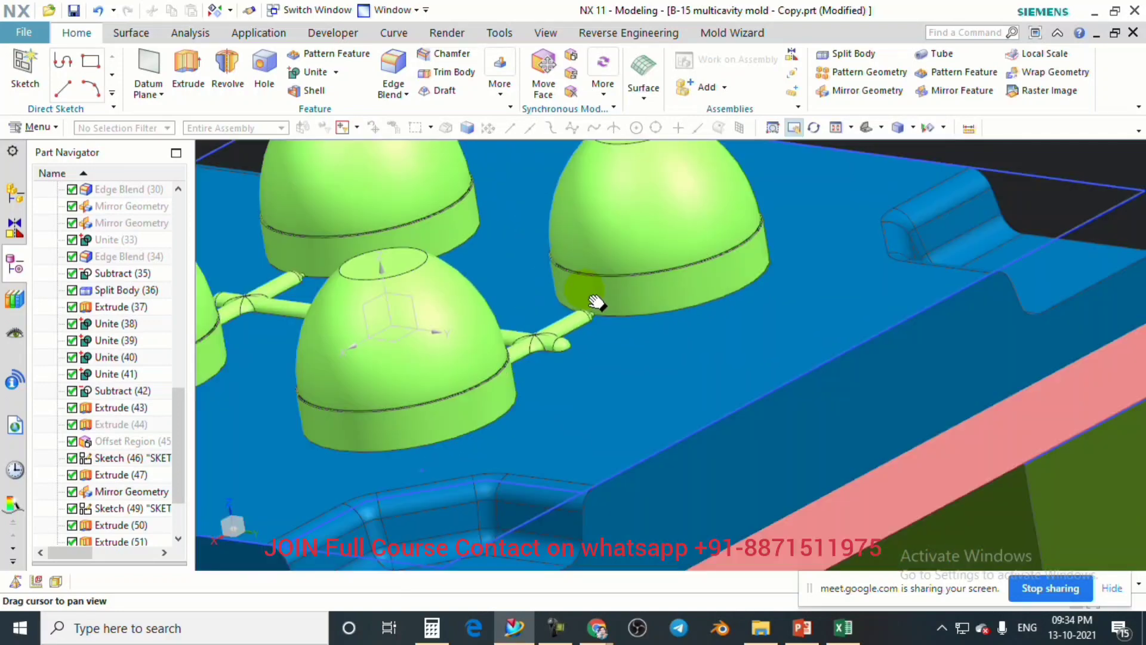
scroll(598, 296, "up", 4)
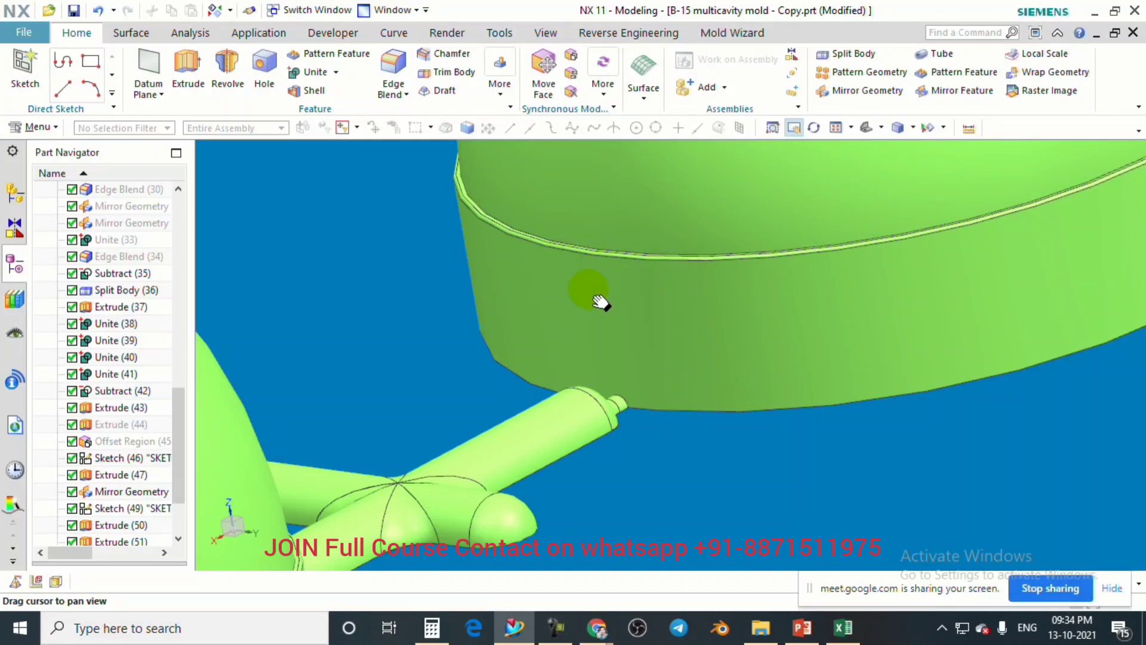
scroll(597, 347, "down", 5)
scroll(594, 358, "up", 5)
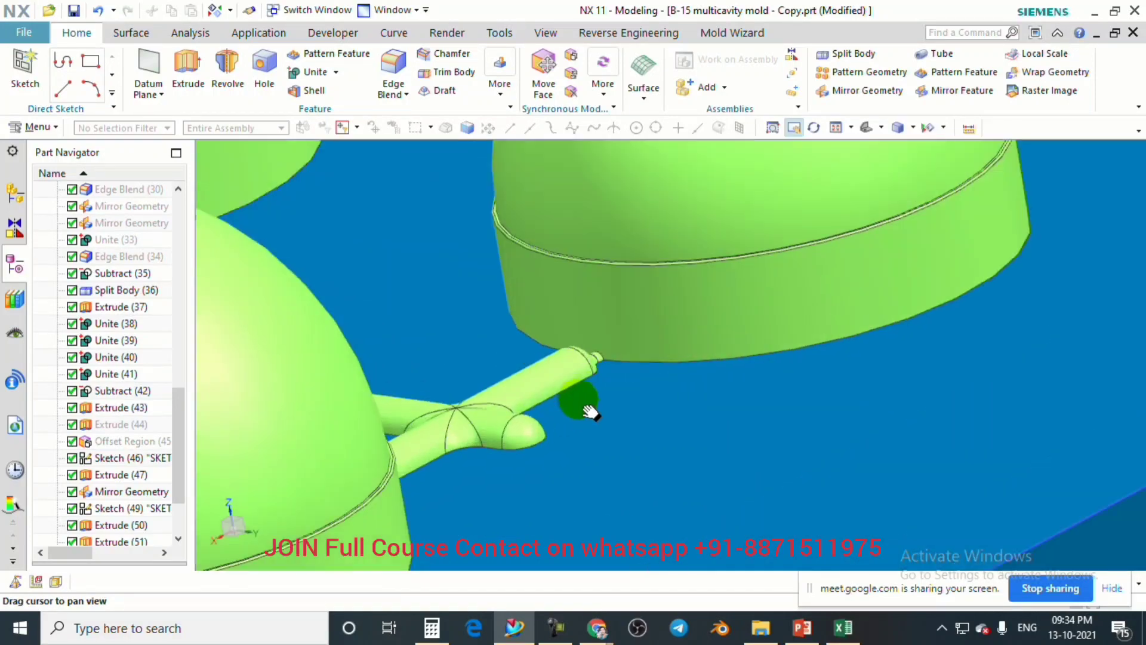
scroll(579, 398, "down", 3)
Orient the model to a straight side view of the runner and gate, and switch the display to wireframe.
key("F8")
scroll(643, 371, "down", 3)
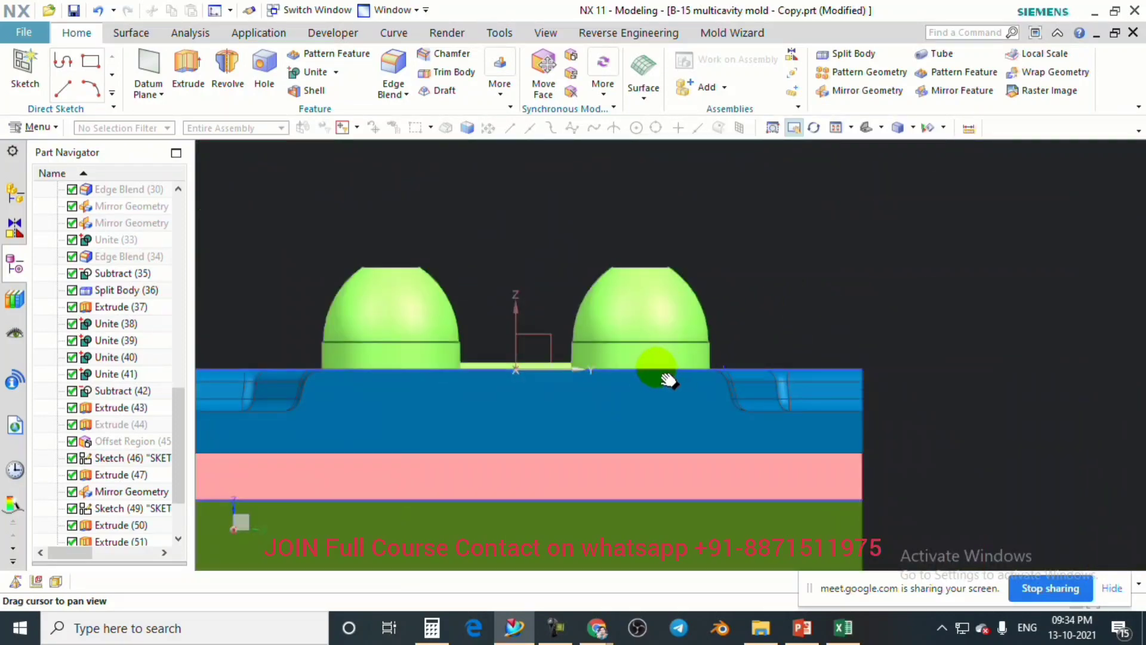
middle_click_drag(657, 368, 579, 378)
key("F8")
scroll(534, 396, "up", 3)
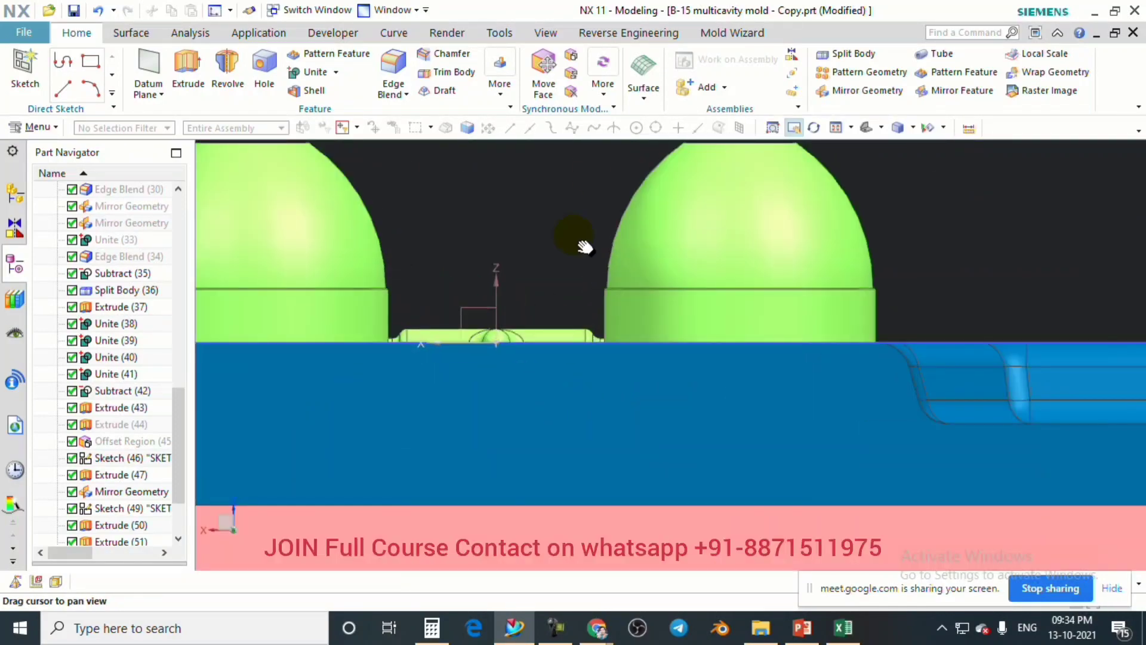
left_click(540, 32)
left_click(681, 92)
scroll(568, 365, "up", 5)
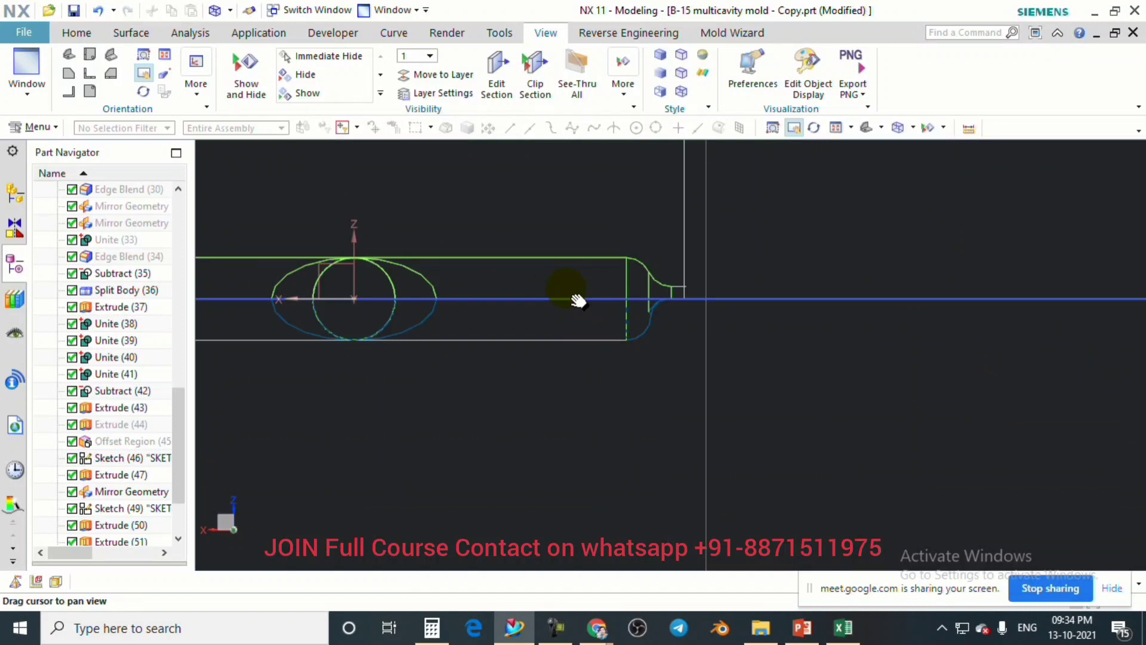
Examine the wireframe profile of the runner end and gate relative to the parting line and the part wall.
left_click_drag(729, 301, 539, 373)
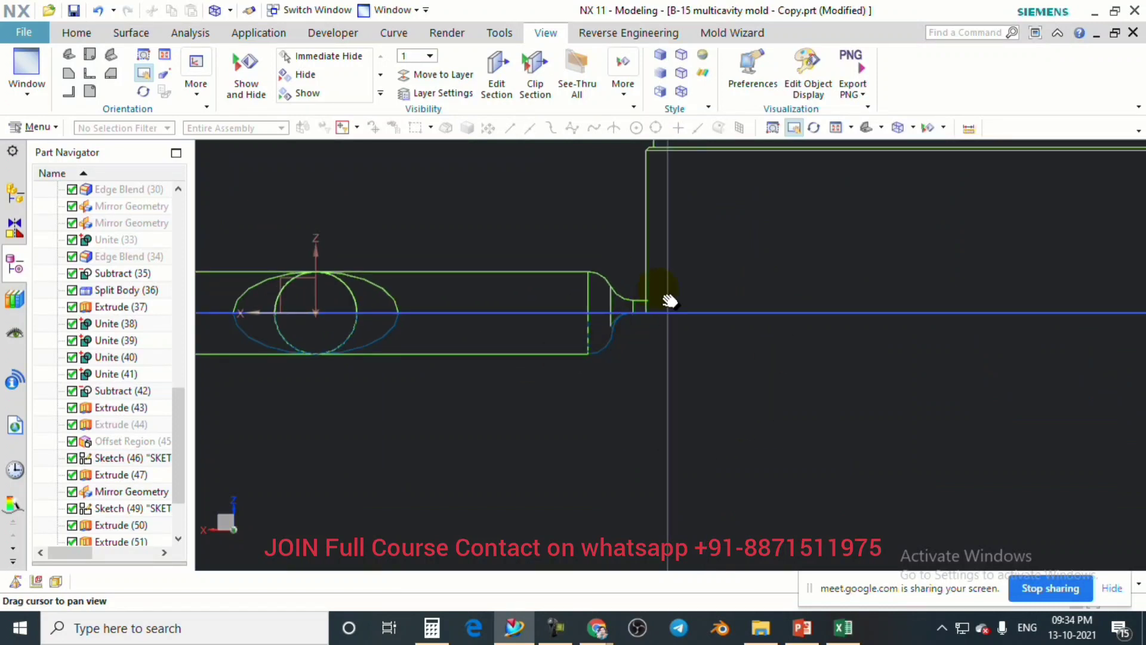
scroll(670, 300, "up", 2)
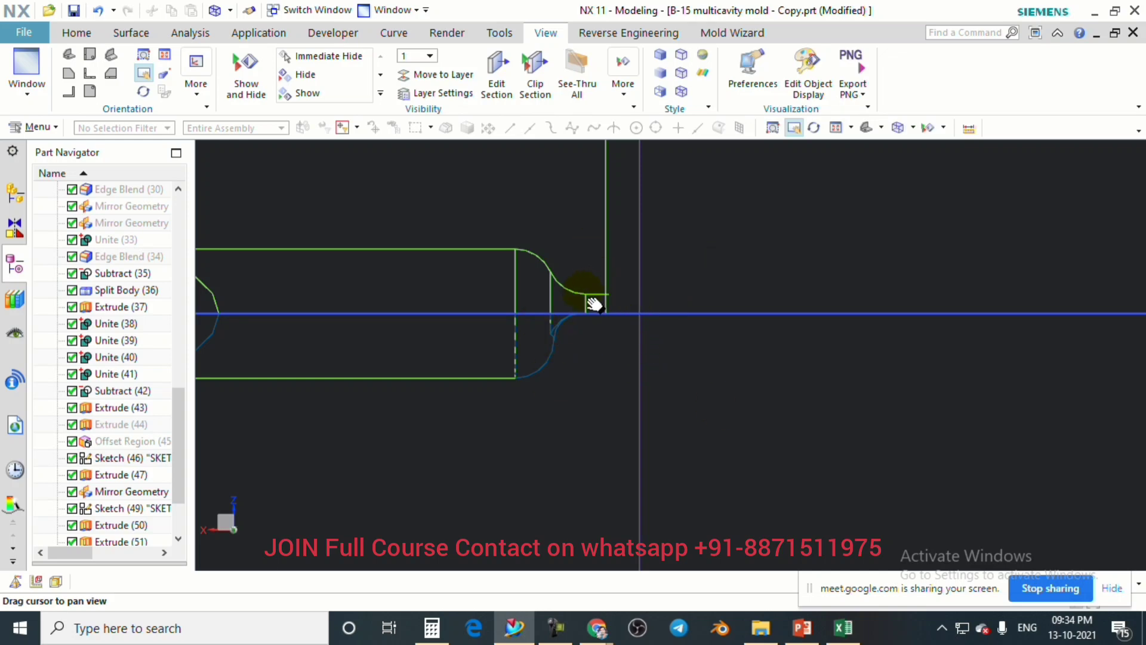
scroll(596, 306, "down", 2)
scroll(602, 307, "up", 2)
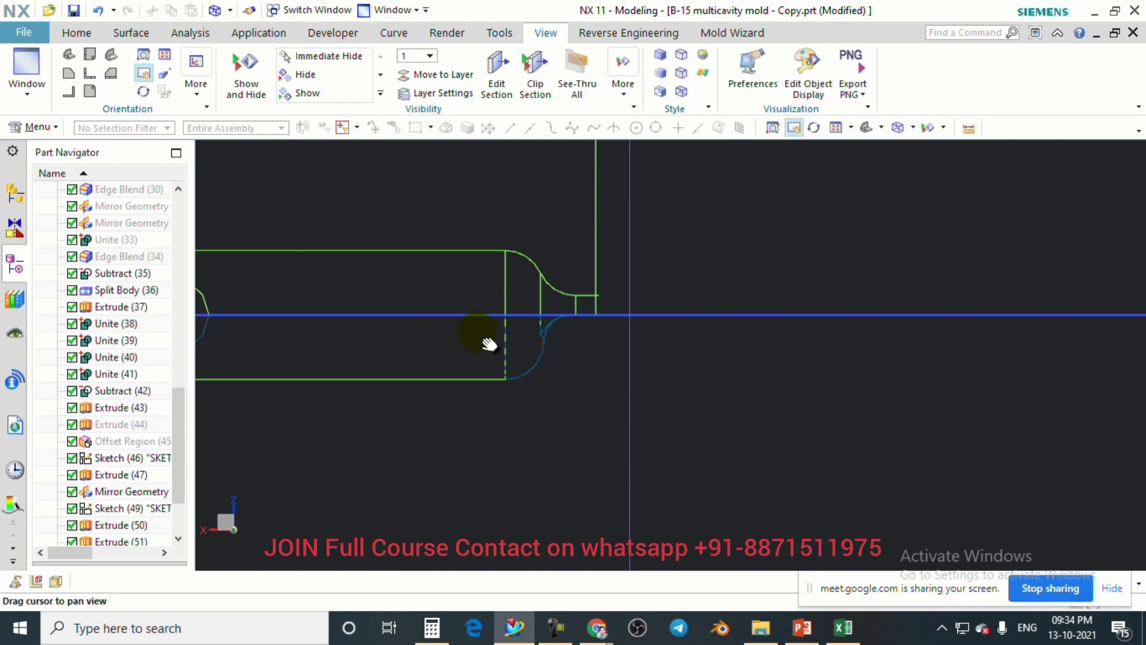
scroll(563, 354, "down", 8)
middle_click_drag(594, 335, 657, 360)
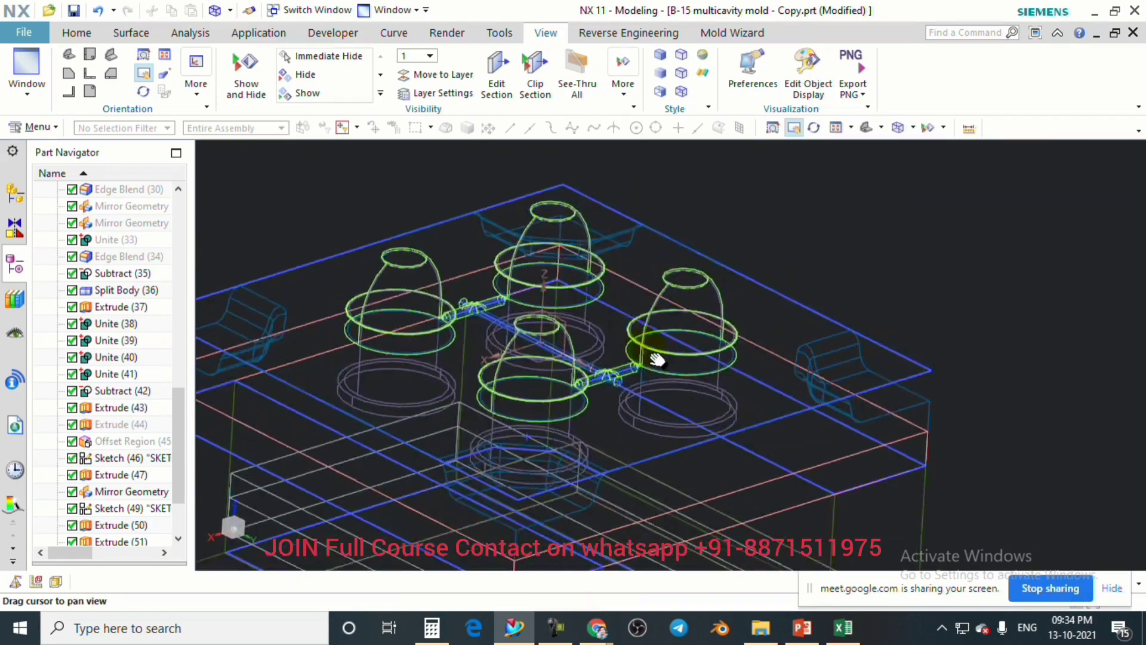
Return the display to shaded and swap the shown and hidden bodies, framing the guide pillar beside the orange cavity plate.
scroll(644, 334, "down", 3)
right_click(871, 246)
key("Escape")
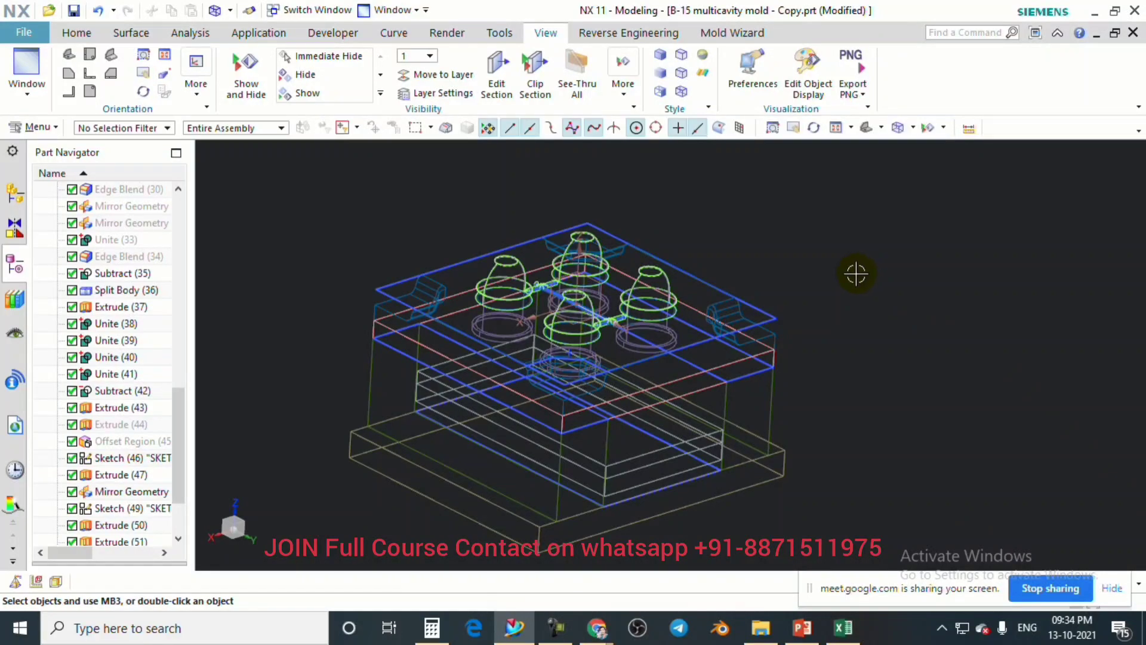
right_click_drag(855, 273, 822, 274)
mouse_move(794, 296)
middle_mouse_down()
mouse_move(844, 288)
mouse_move(785, 291)
mouse_move(716, 371)
mouse_move(715, 299)
mouse_move(608, 315)
middle_mouse_up()
scroll(746, 292, "down", 2)
scroll(585, 334, "up", 4)
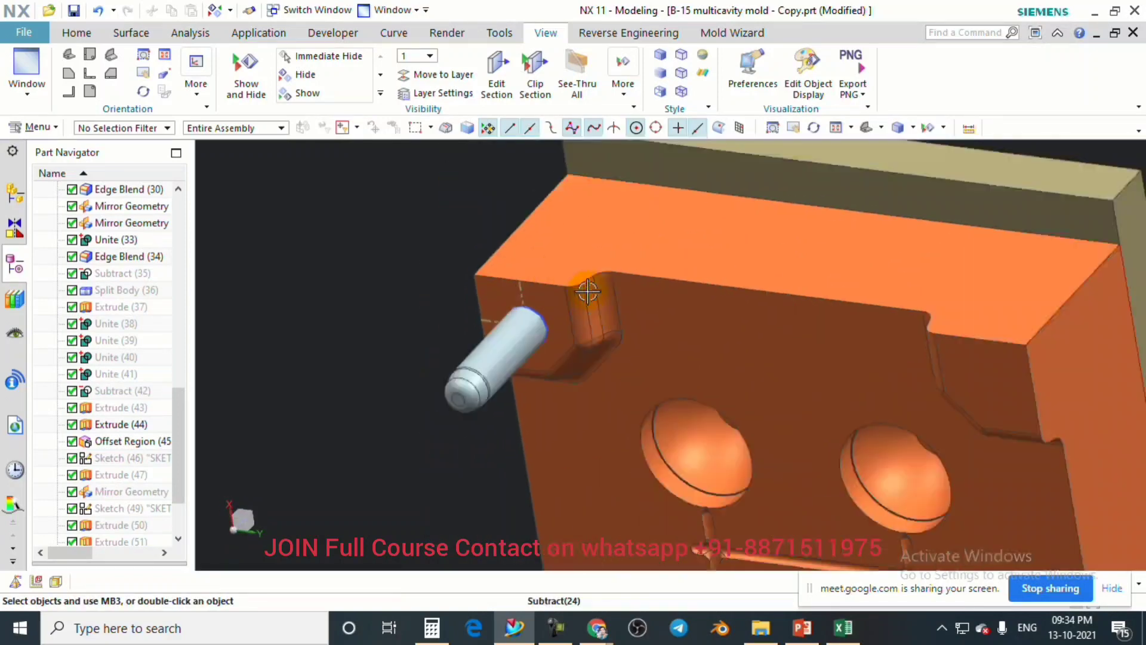
Hide the orange cavity plate, leaving the guide pillar in front of the tan plate.
key("ctrl+shift+i")
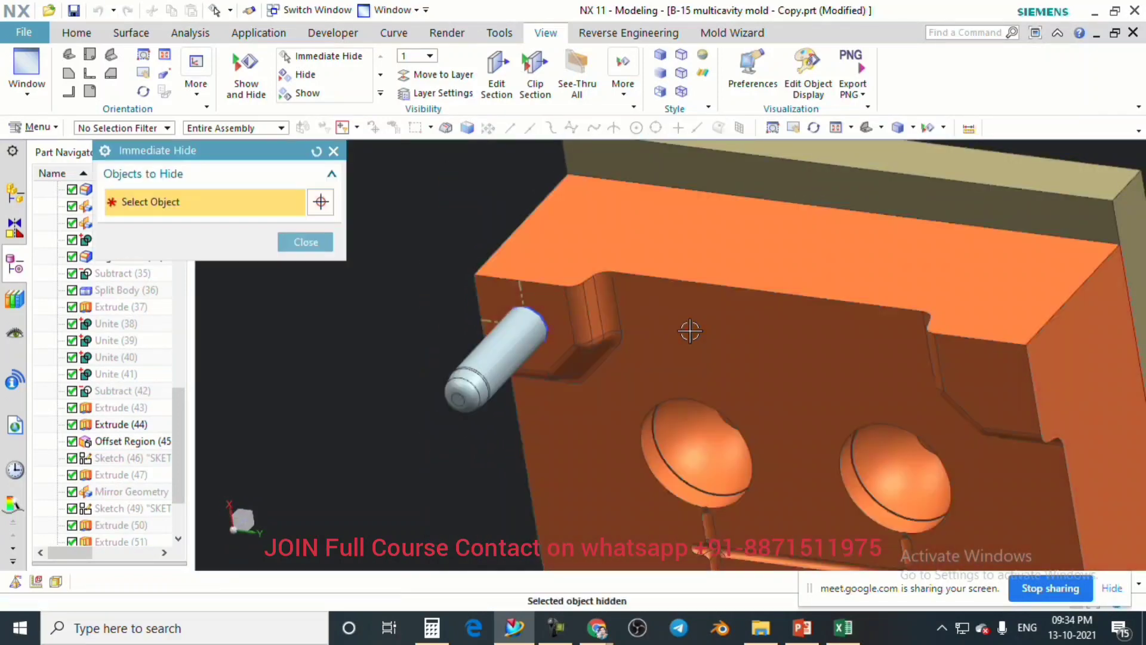
left_click(686, 329)
mouse_move(686, 331)
middle_mouse_down()
mouse_move(643, 381)
mouse_move(621, 370)
middle_mouse_up()
left_click(314, 243)
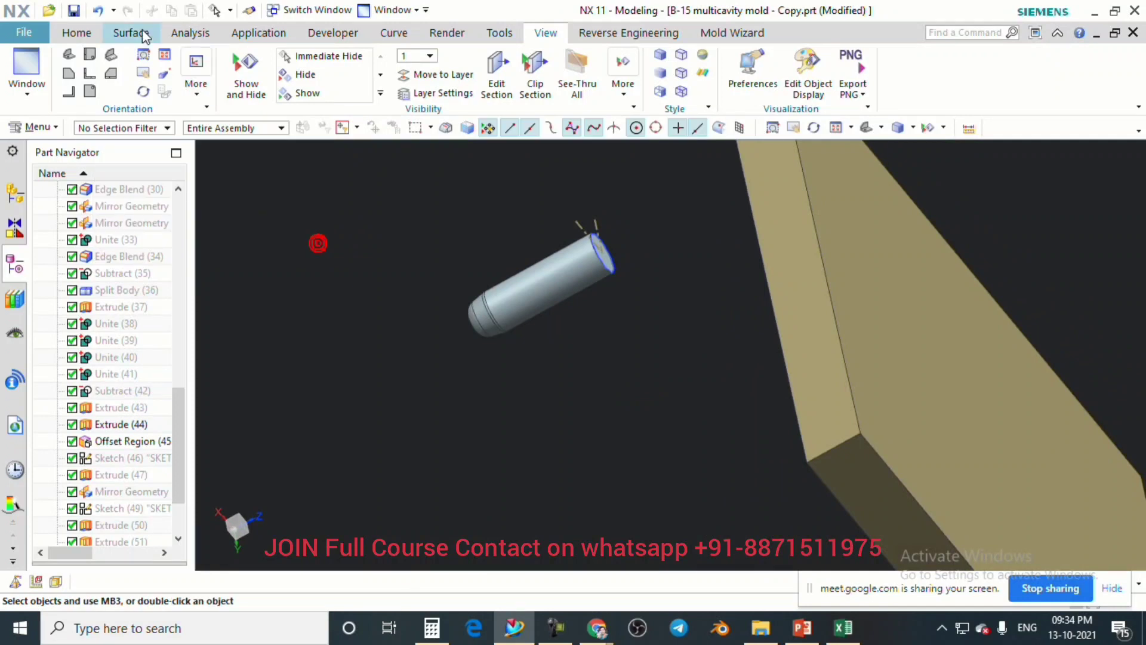
Set up an Extrude from the circular edge of the guide pillar's flat end toward the tan plate, oriented to a side view.
left_click(89, 33)
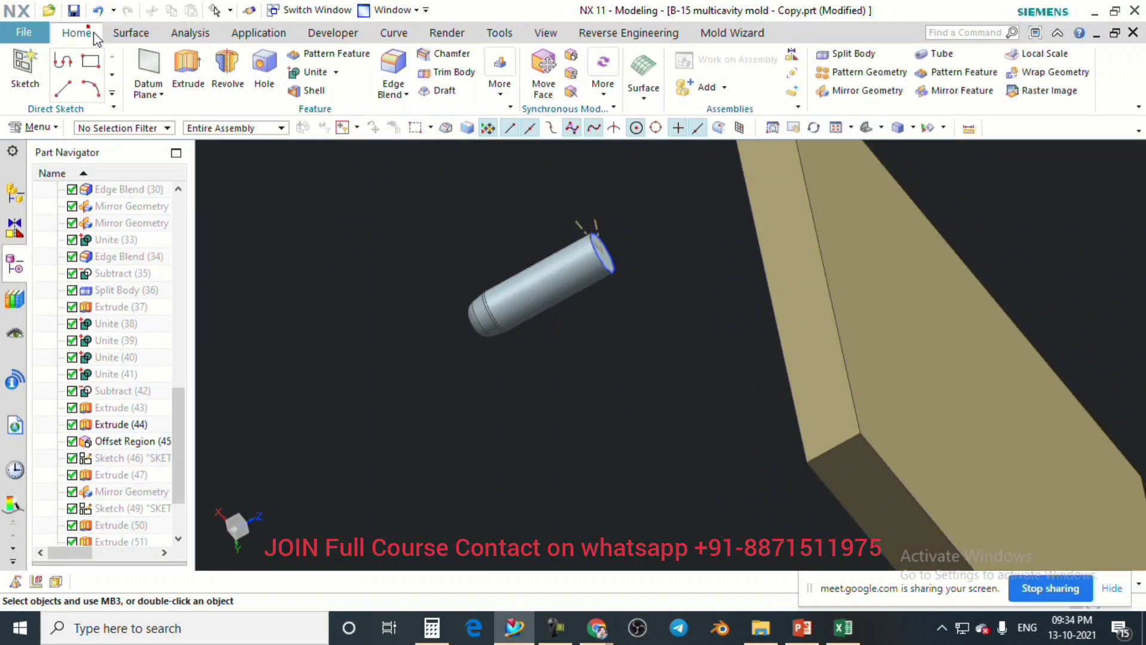
left_click(188, 65)
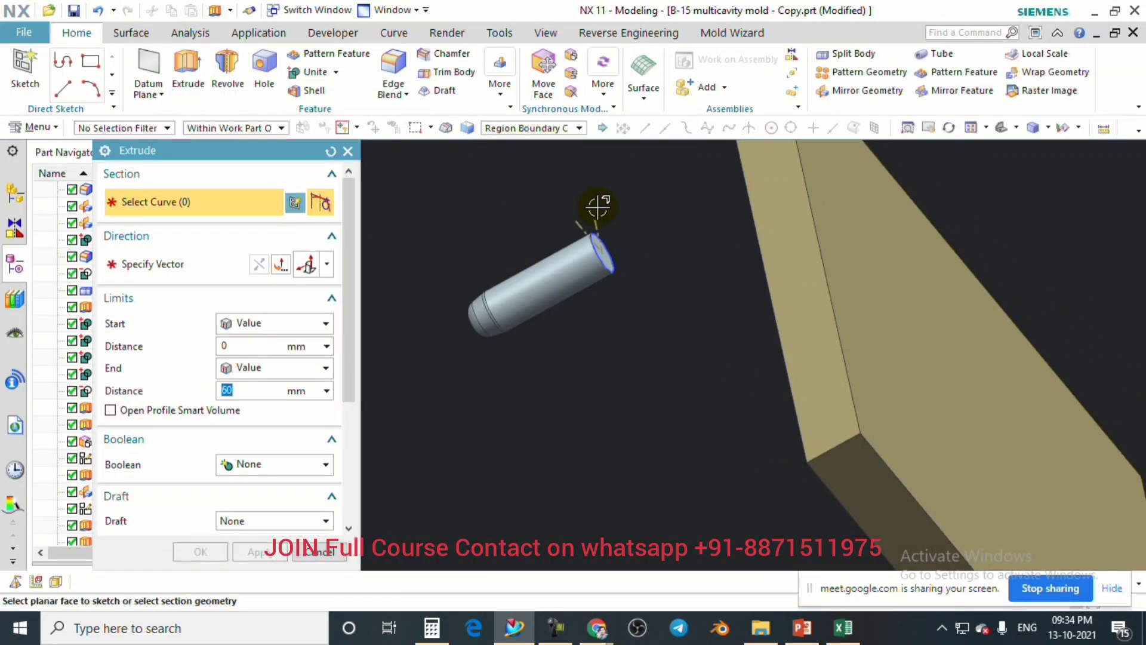
scroll(602, 256, "up", 5)
left_click(619, 245)
scroll(550, 294, "down", 5)
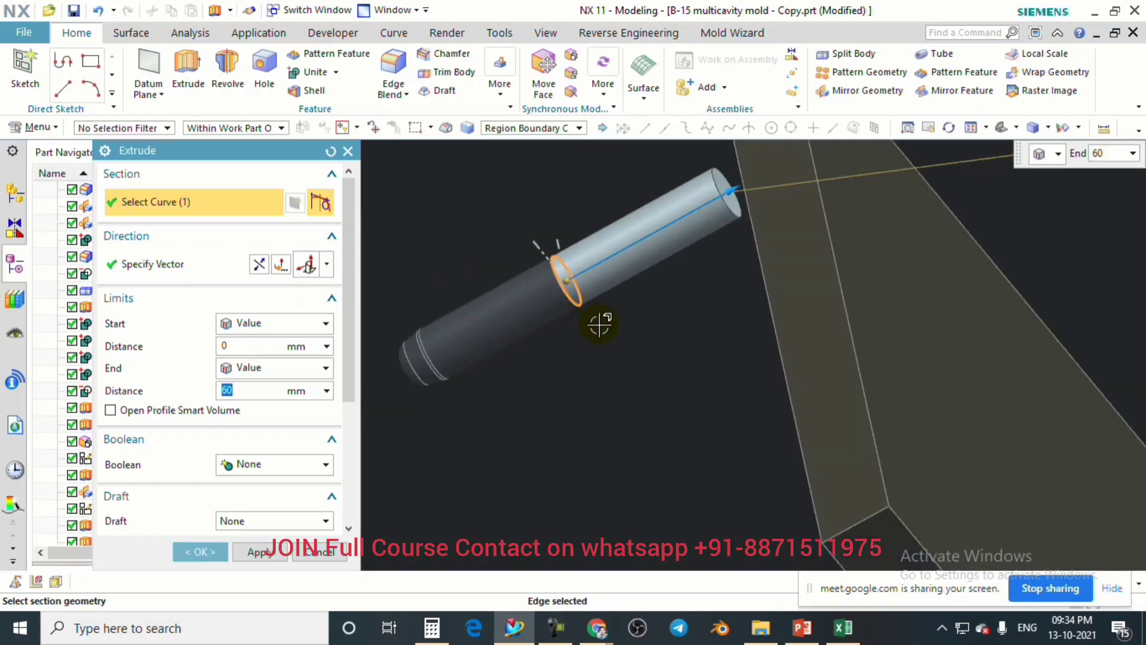
middle_click_drag(597, 322, 645, 325)
key("F8")
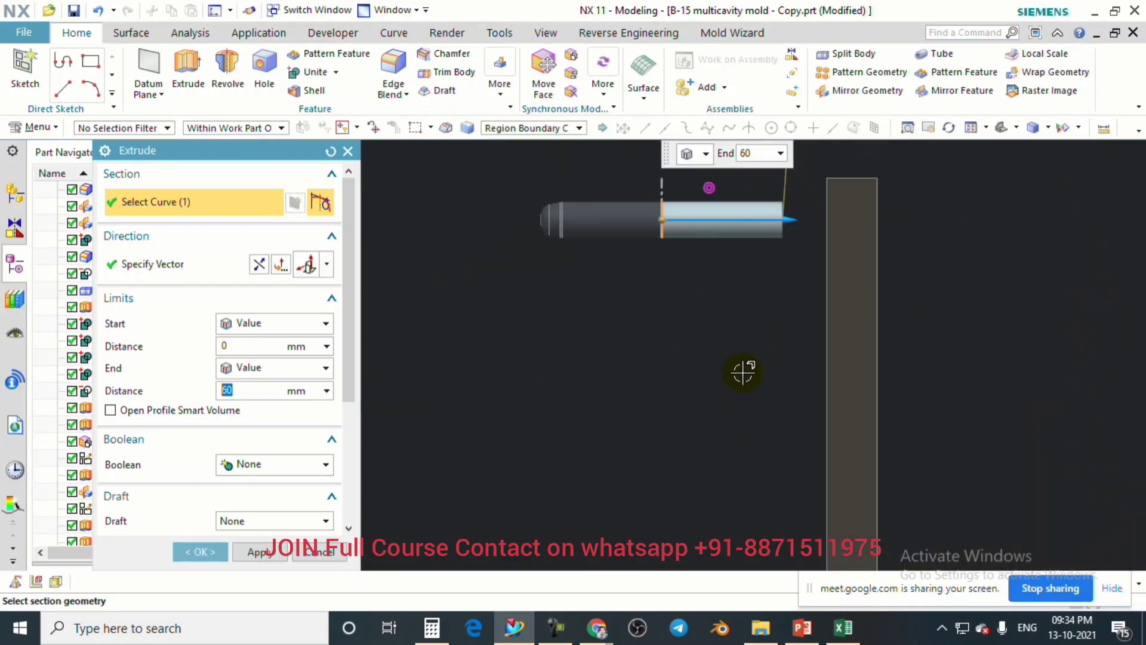
scroll(663, 323, "up", 2)
scroll(633, 316, "down", 2)
scroll(687, 229, "up", 1)
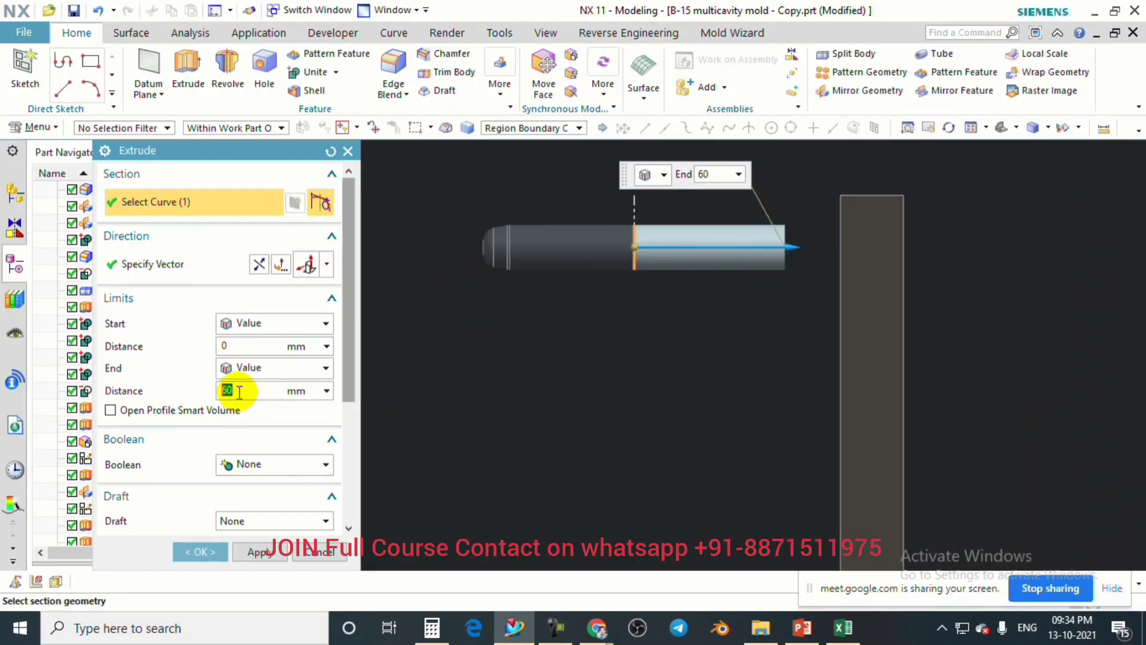
Give the pillar shank extrusion a single-sided outward offset of 4 mm.
scroll(268, 490, "down", 4)
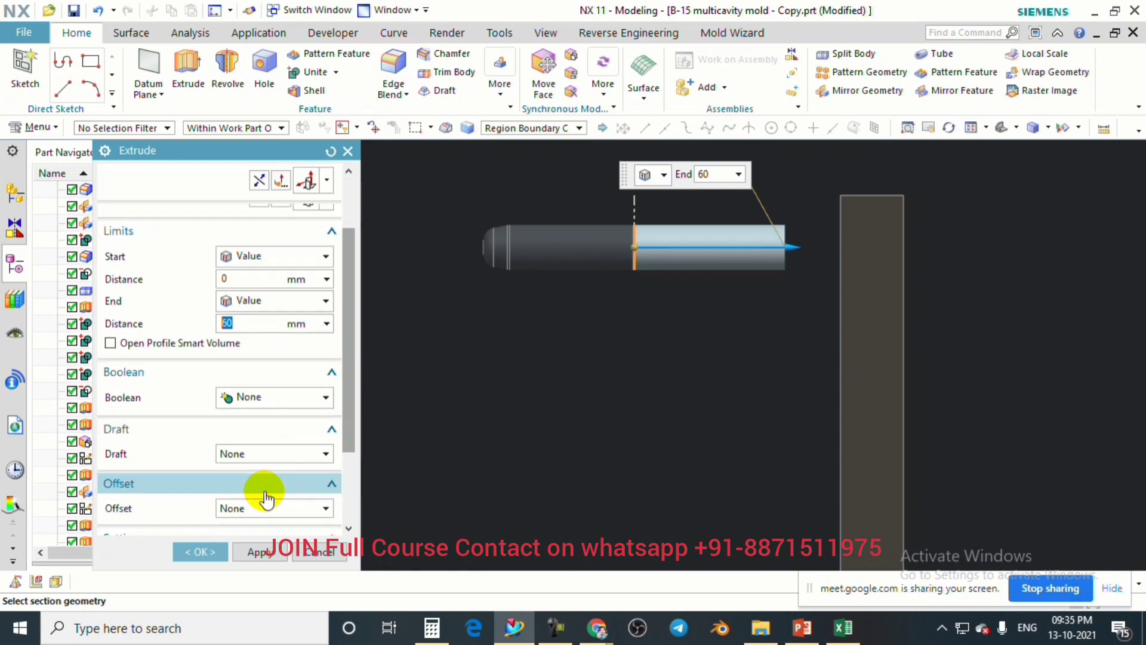
left_click(274, 440)
left_click(246, 473)
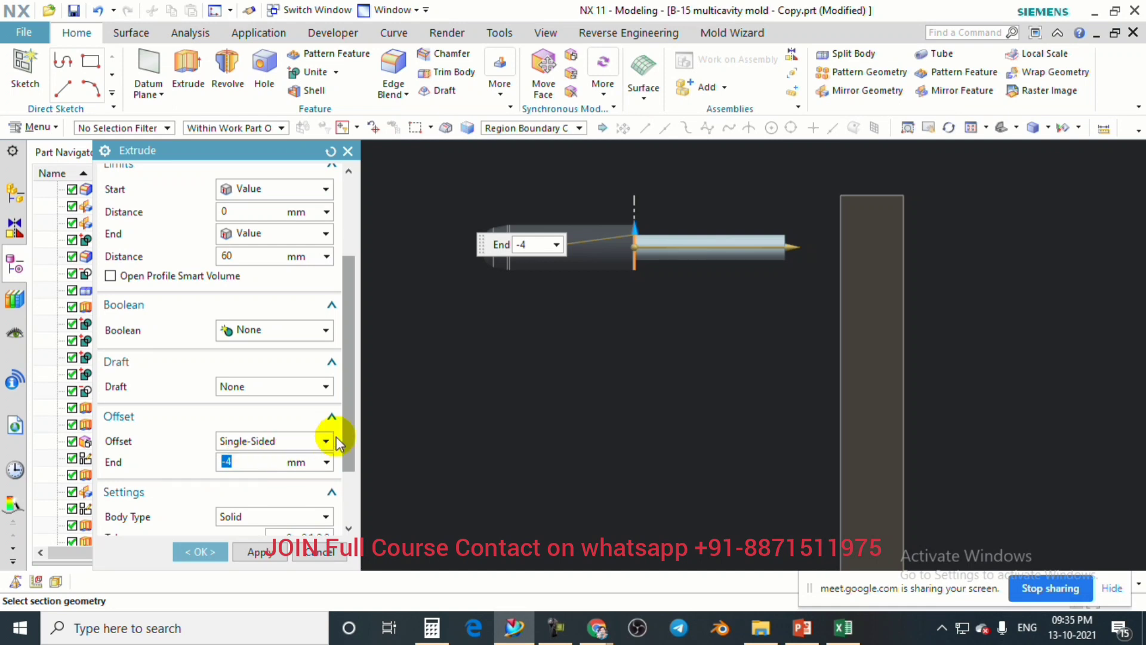
type("4")
key("Return")
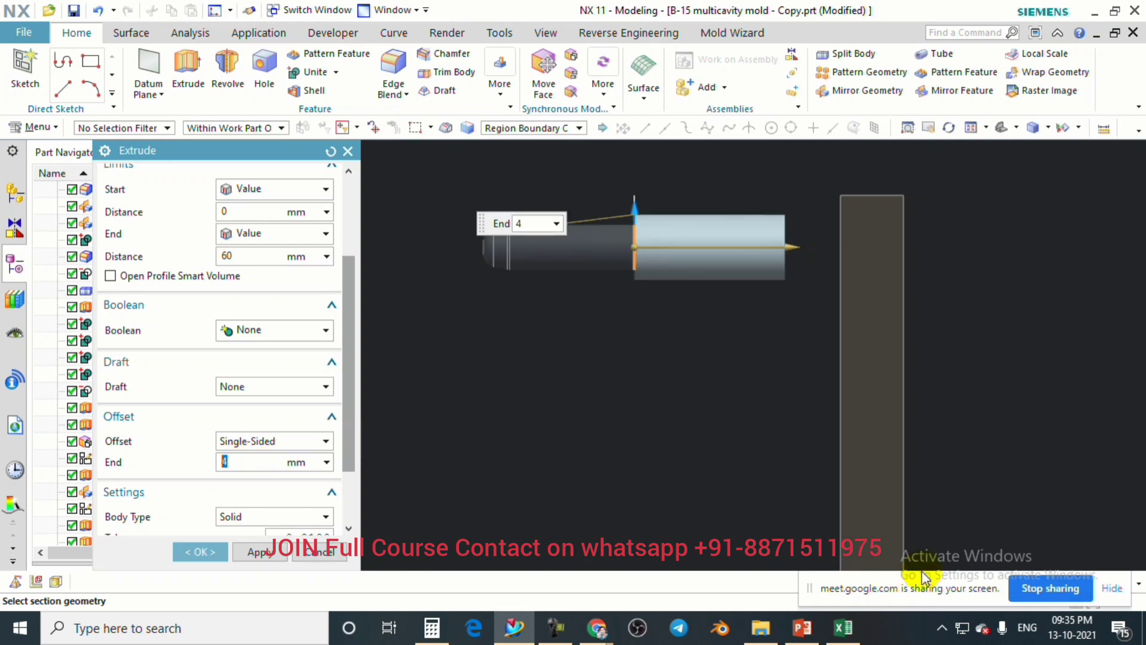
Extend the shank extrusion to an end distance of 82 mm, up to the face of the tan plate.
scroll(806, 218, "up", 2)
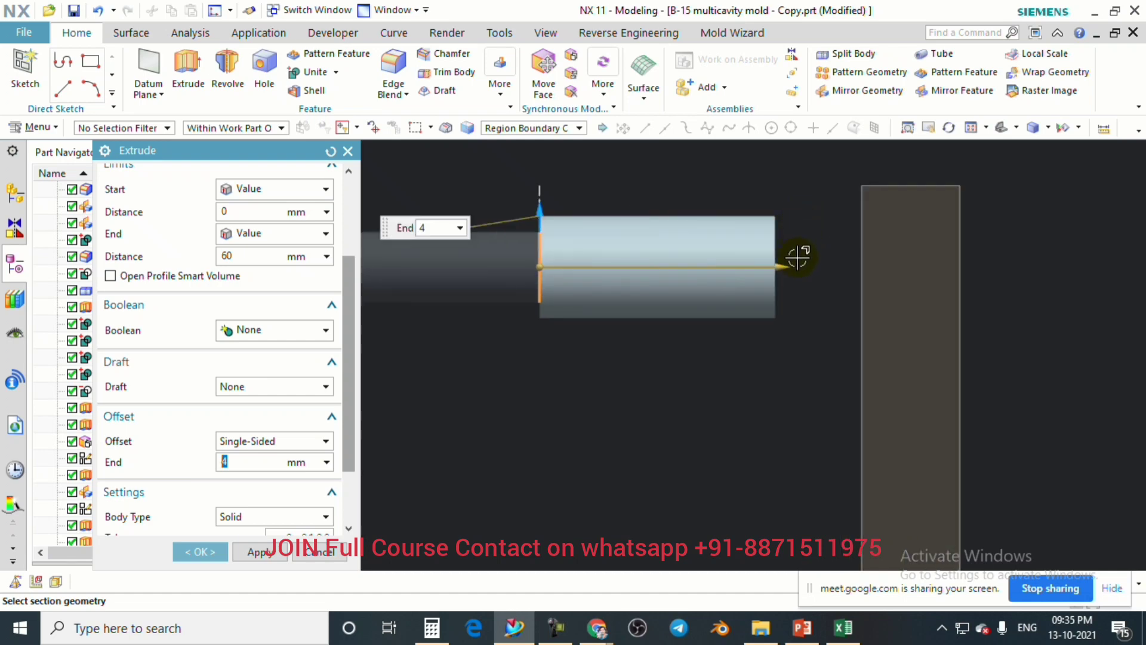
left_click_drag(798, 266, 845, 272)
left_click(869, 271)
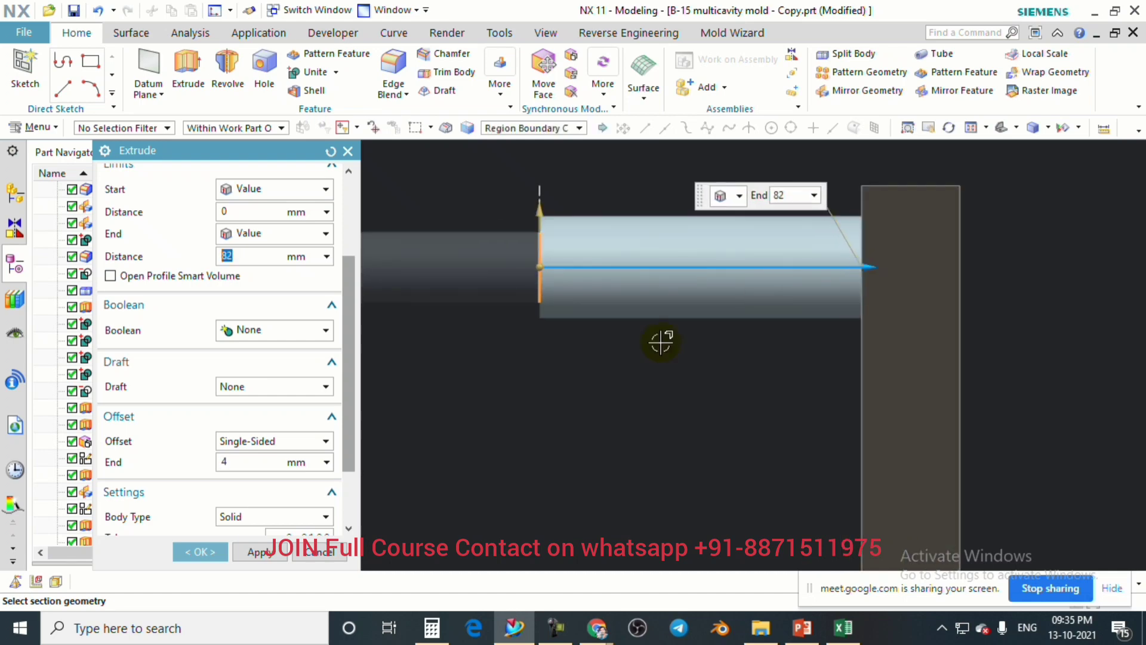
Set the shank extrusion's single-sided offset to 2.5 mm and create it as a separate body.
left_click(234, 464)
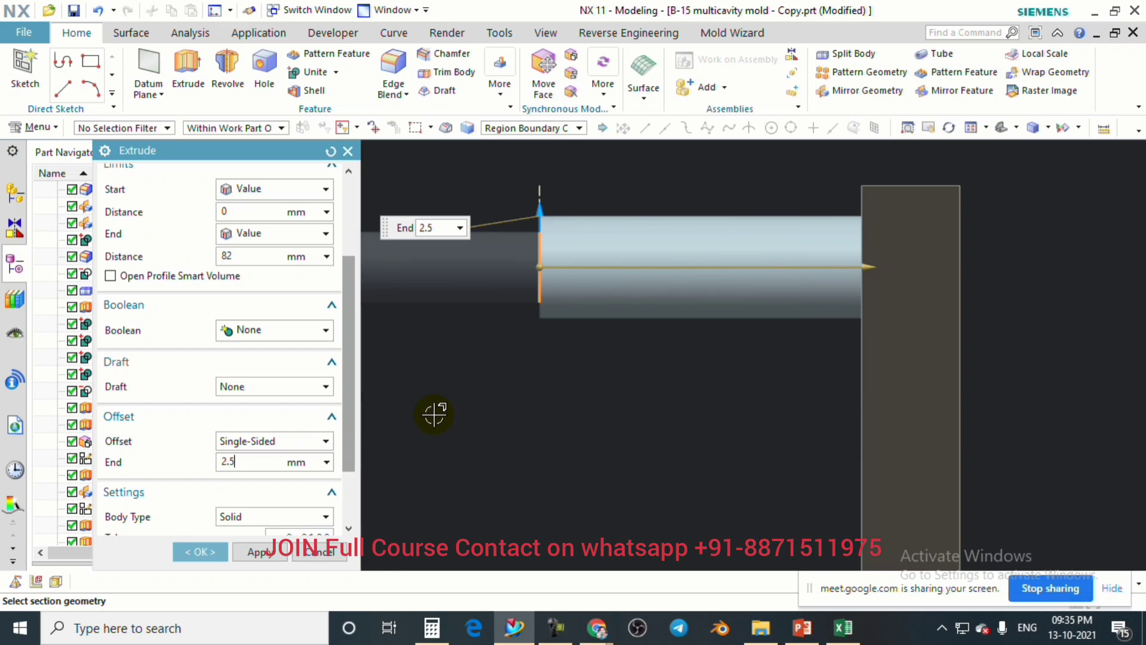
key("Return")
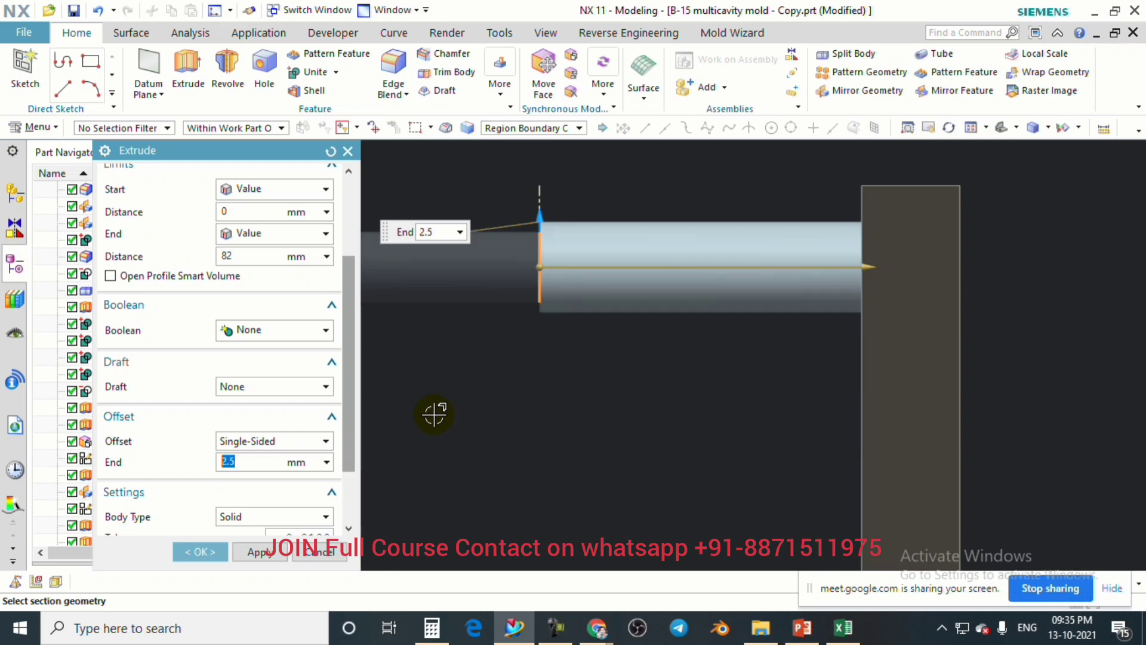
scroll(542, 200, "up", 4)
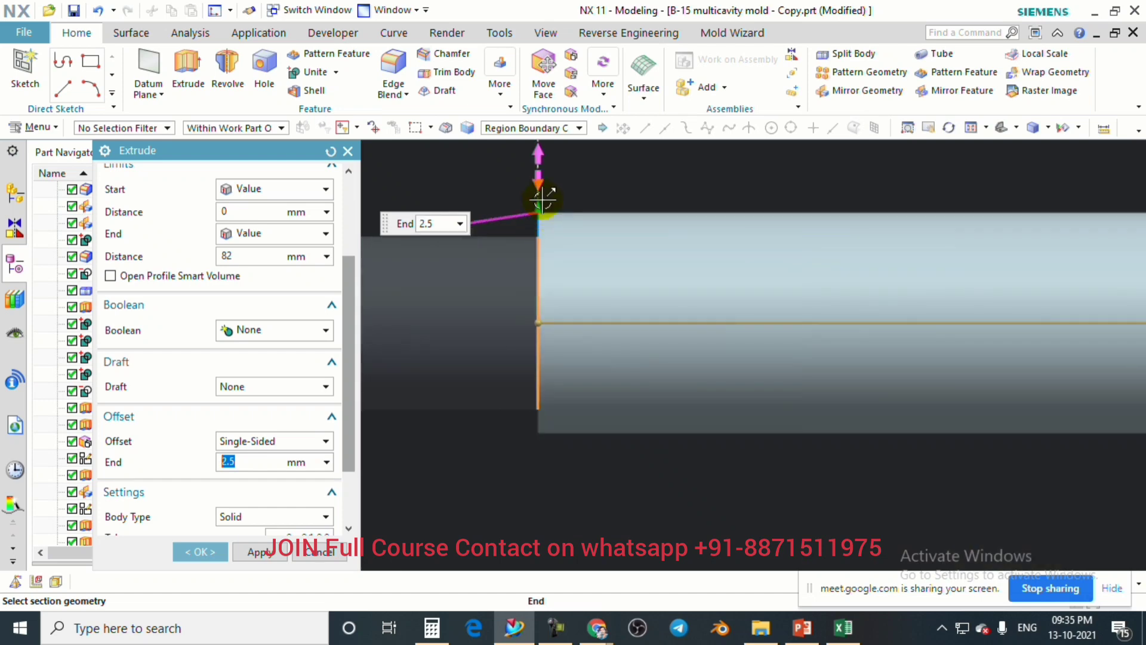
scroll(540, 225, "down", 6)
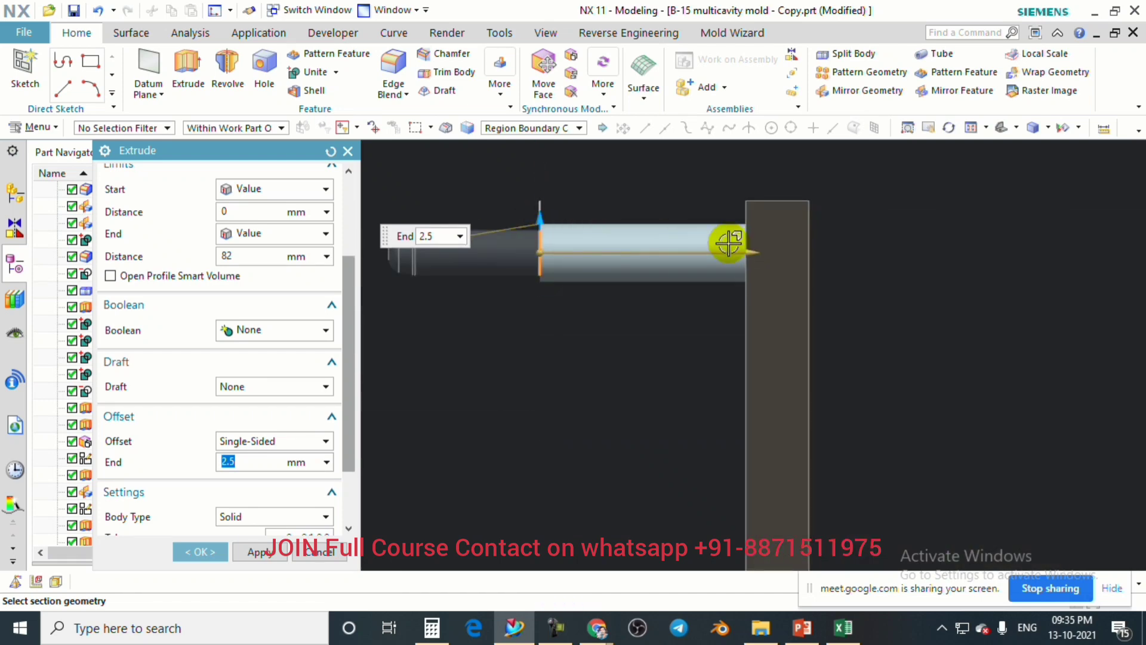
scroll(569, 245, "up", 2)
scroll(553, 239, "down", 2)
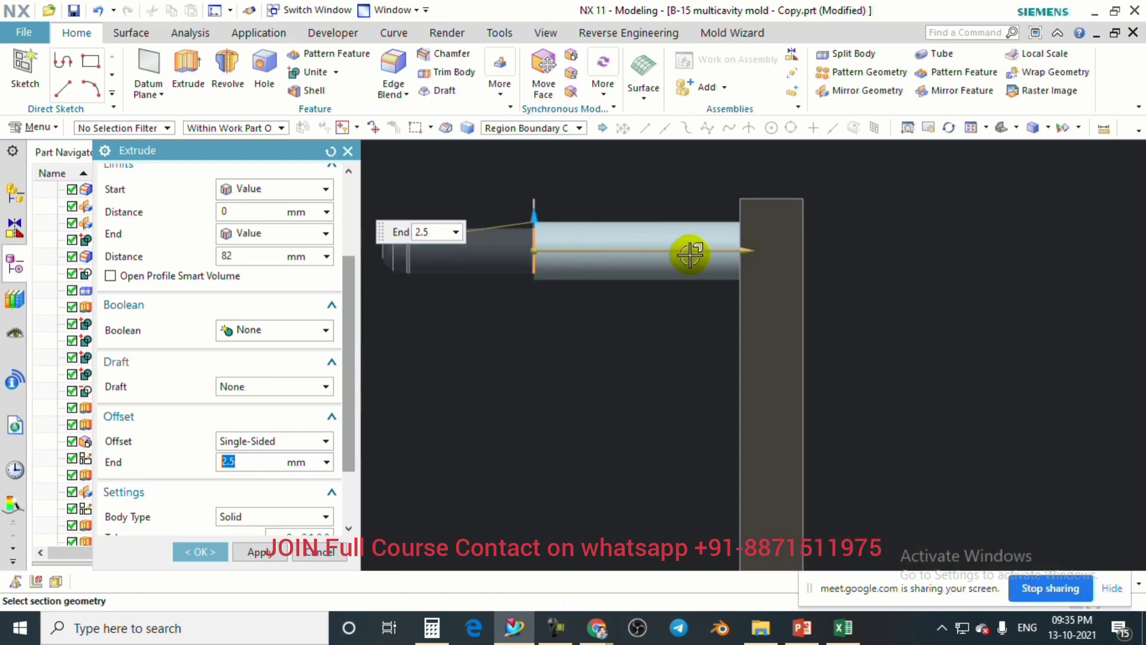
left_click(205, 551)
Hide the tan plate so that the rear end face of the pillar shank is exposed.
scroll(624, 298, "down", 4)
scroll(683, 261, "up", 2)
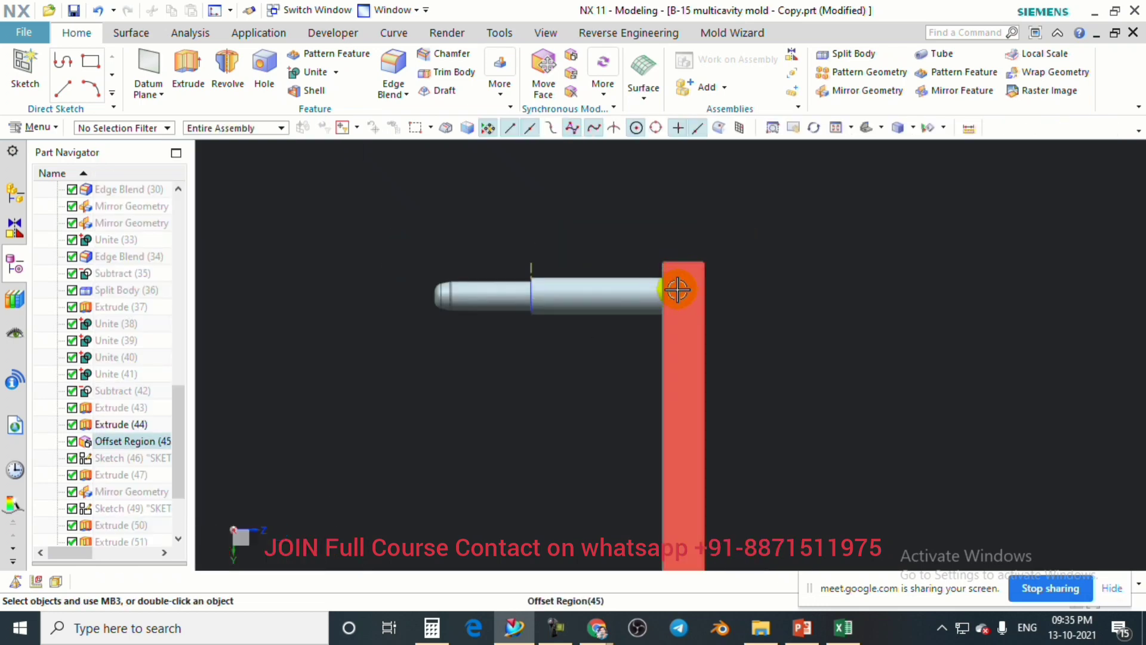
middle_click_drag(683, 290, 694, 304)
scroll(655, 339, "up", 2)
key("ctrl+shift+i")
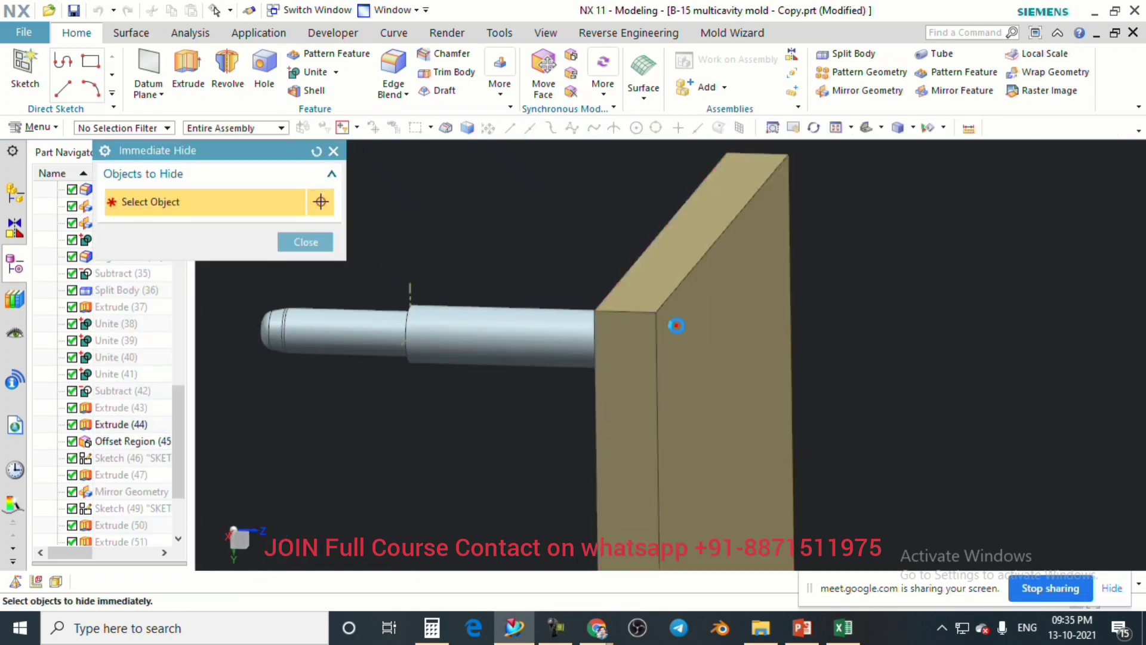
left_click(675, 324)
left_click(306, 243)
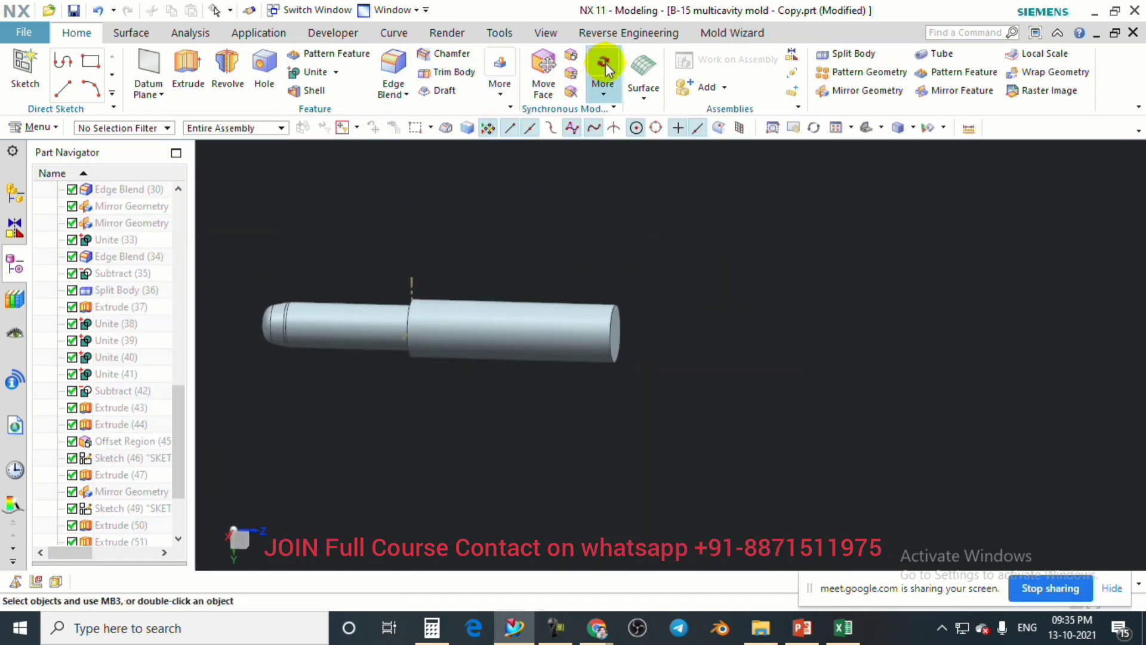
Extrude the circular edge at the shank's rear end outward with an end distance of 5 mm.
left_click(188, 68)
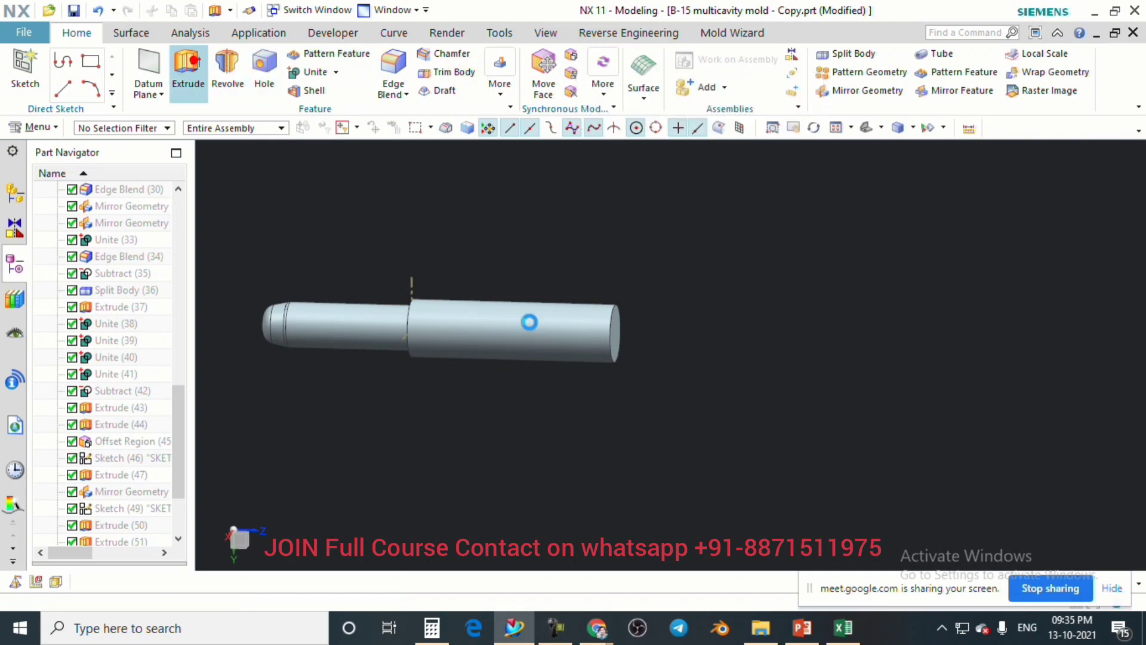
scroll(612, 323, "up", 3)
left_click(613, 323)
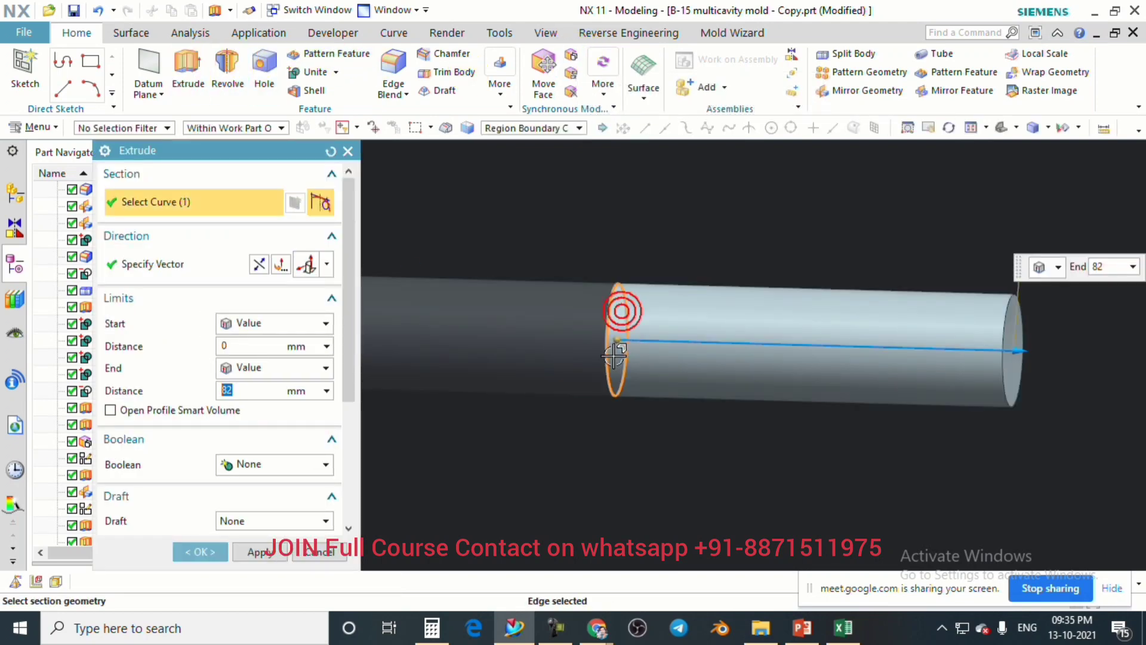
left_click_drag(660, 348, 577, 359)
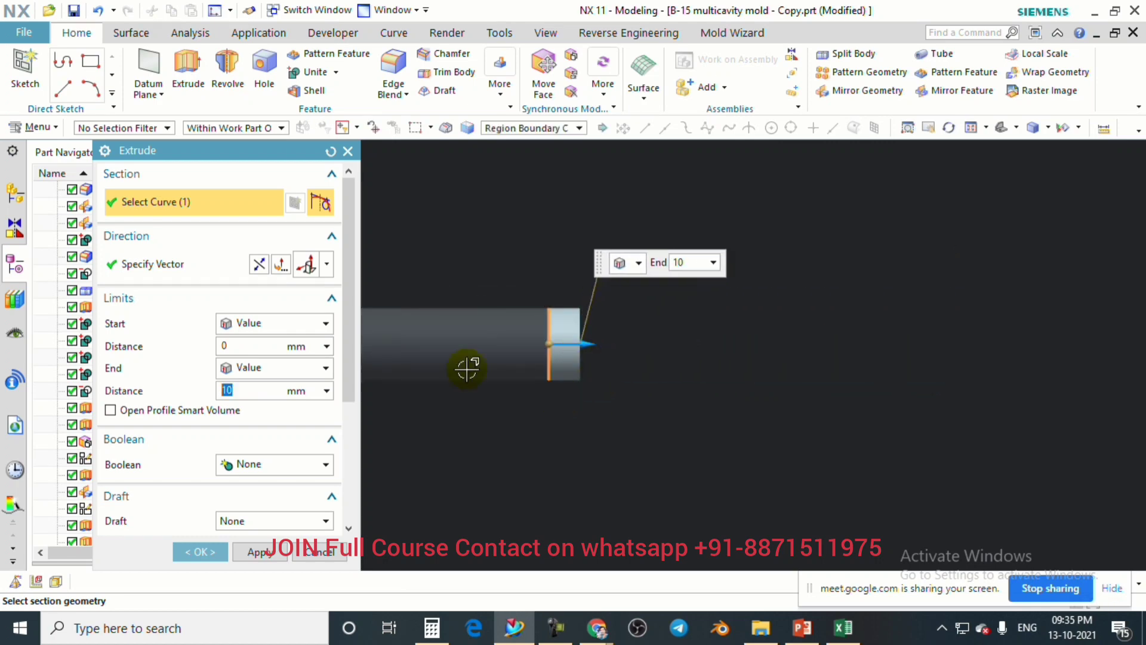
double_click(251, 389)
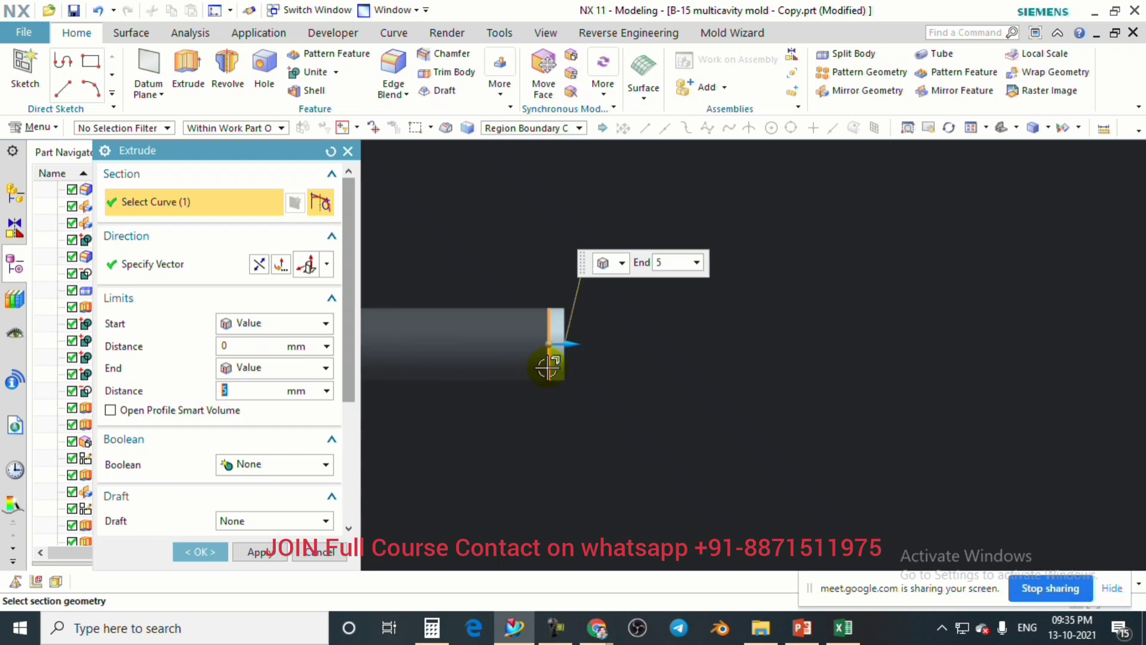
type("5")
scroll(609, 337, "up", 3)
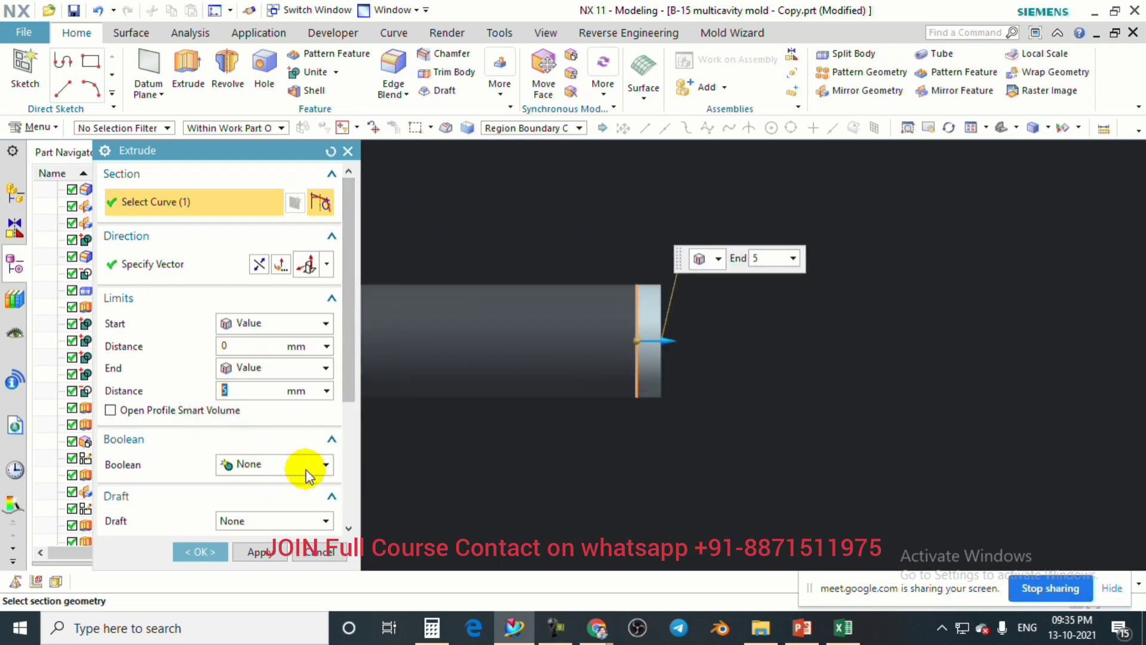
Turn the 5 mm extrusion into a wider head with a single-sided offset, and check its profile against the shank.
middle_click_drag(645, 360, 501, 337)
scroll(501, 338, "up", 1)
scroll(507, 317, "down", 2)
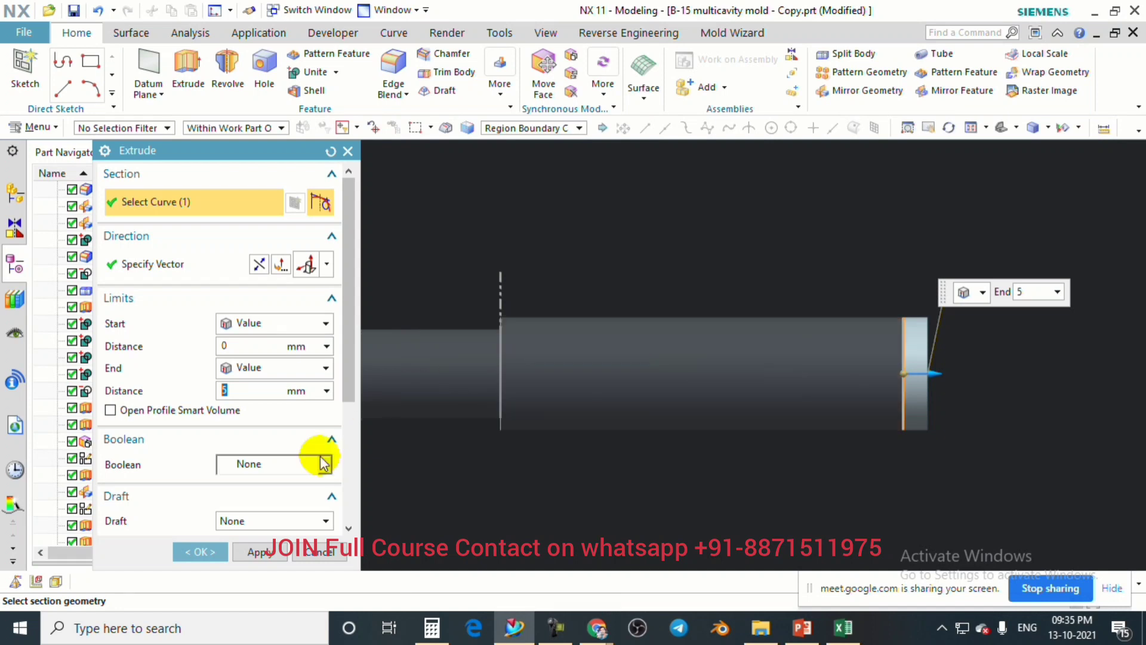
scroll(272, 474, "down", 3)
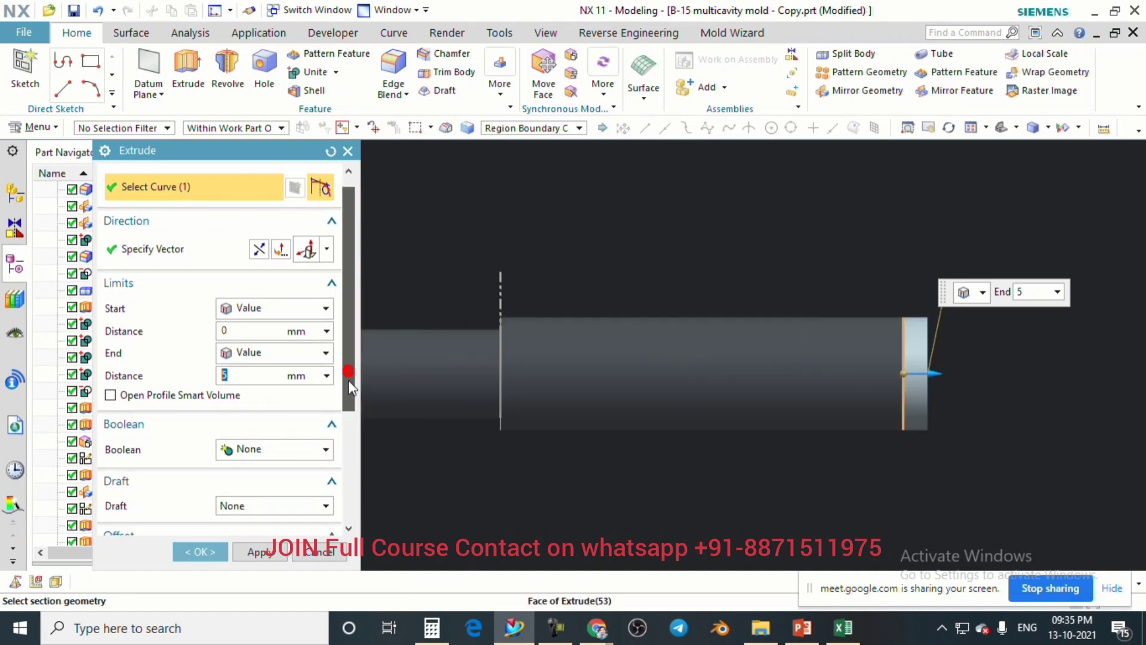
left_click(246, 511)
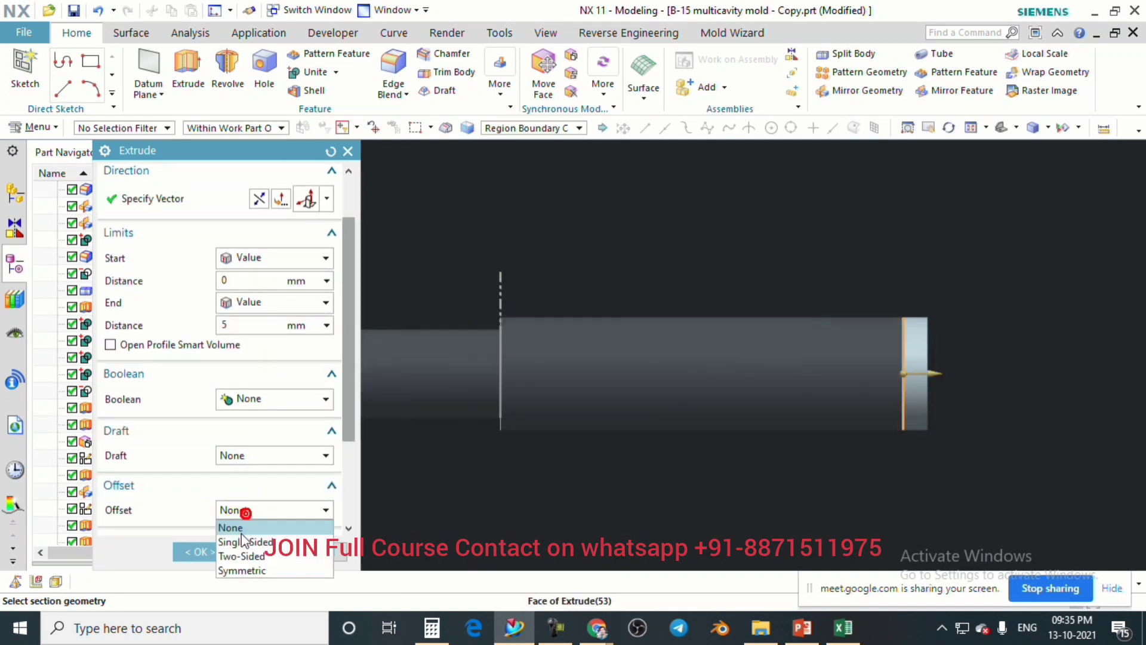
left_click(250, 538)
scroll(767, 379, "down", 2)
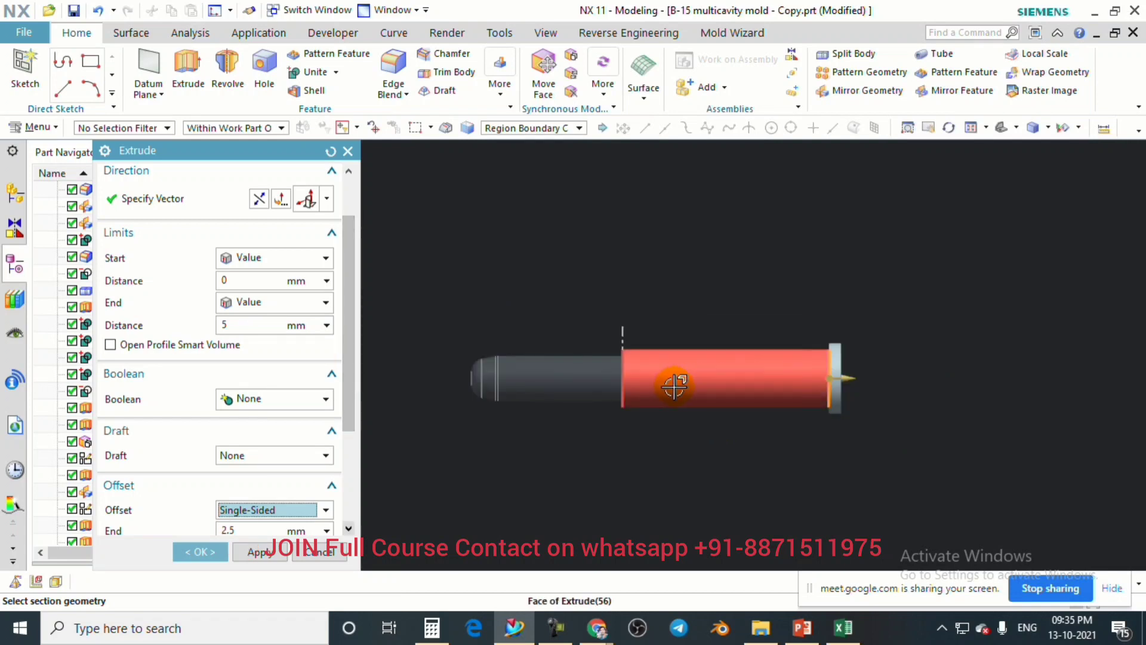
middle_click_drag(670, 384, 742, 379)
mouse_move(673, 393)
middle_mouse_down()
mouse_move(768, 378)
mouse_move(693, 404)
mouse_move(886, 400)
mouse_move(841, 320)
mouse_move(824, 334)
middle_mouse_up()
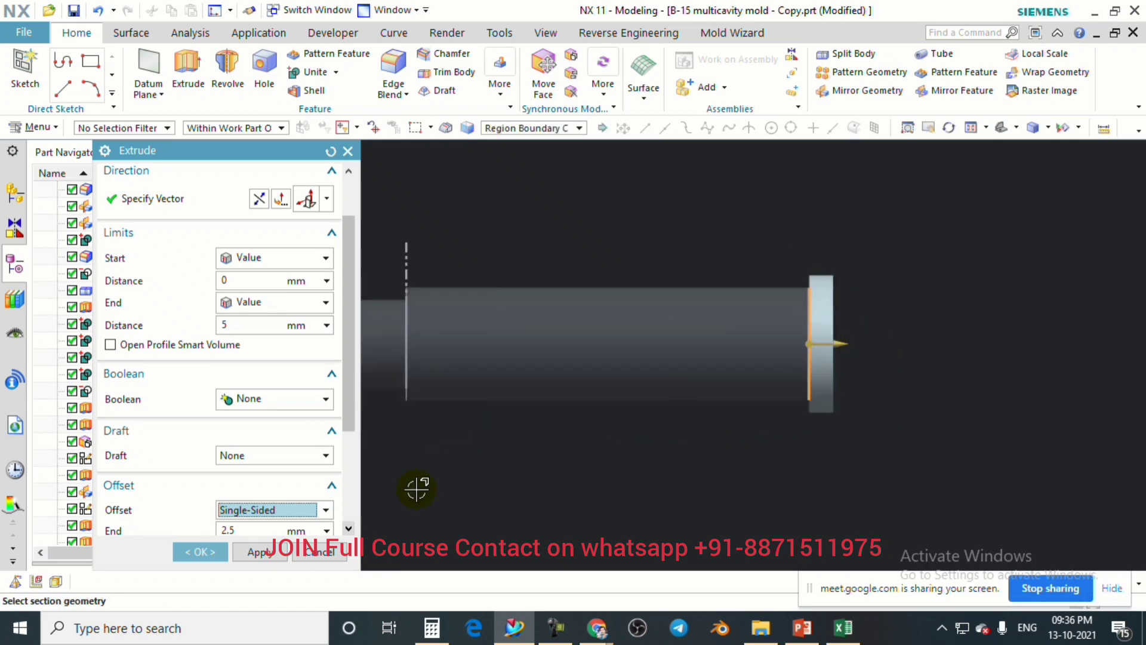
Set the pillar head's single-sided offset to 3 mm and check its proportions against the shank.
left_click(239, 529)
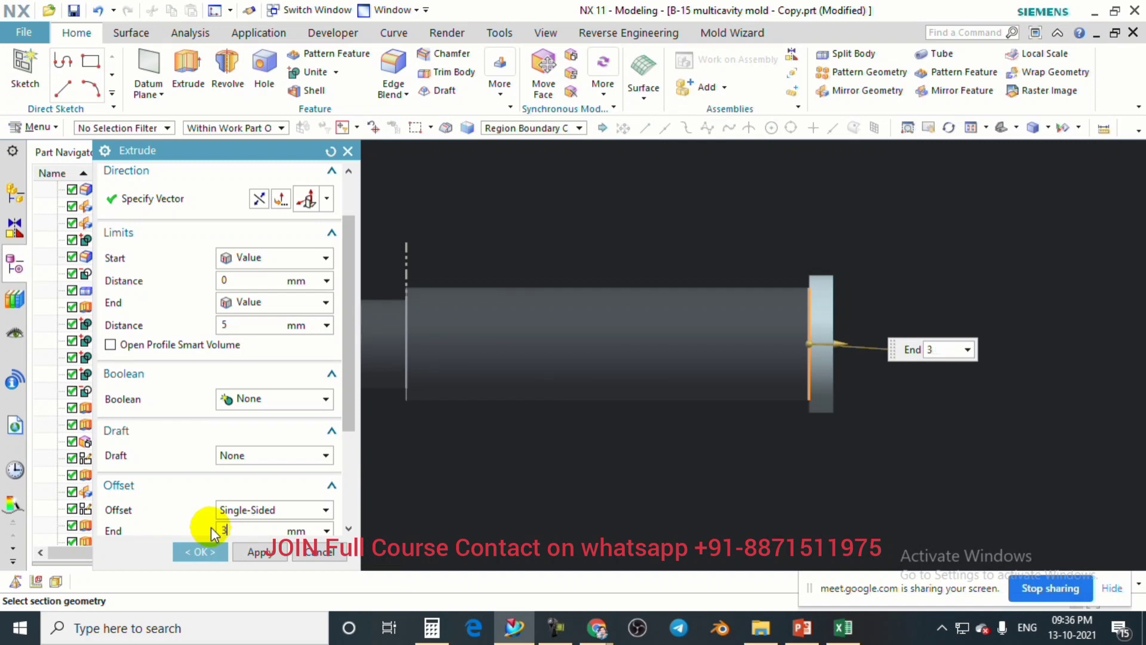
left_click_drag(346, 373, 345, 436)
scroll(936, 348, "down", 2)
scroll(806, 333, "up", 1)
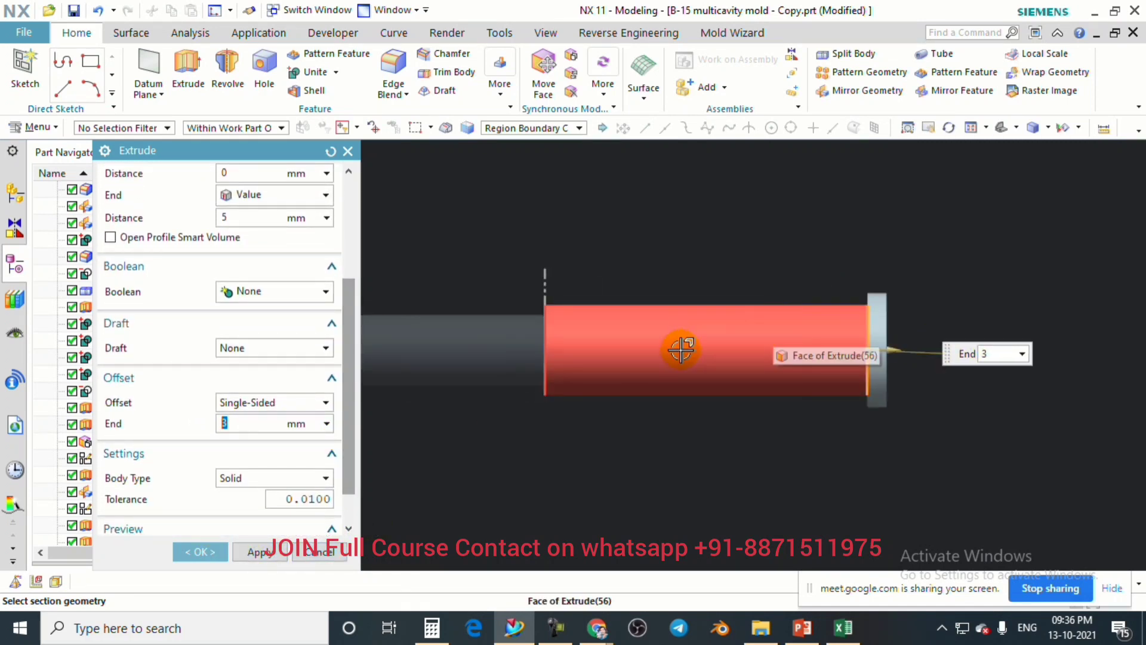
scroll(710, 349, "down", 1)
scroll(523, 355, "up", 2)
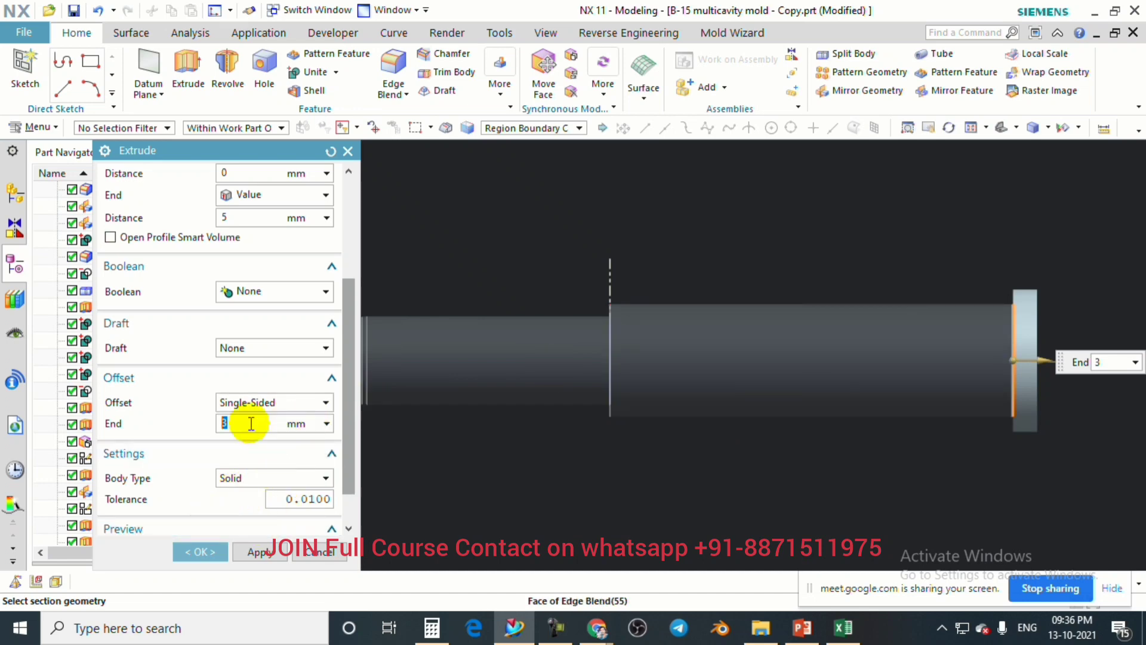
Unite the 5 mm head extrusion with the pillar's thicker shank and complete the extrusion.
scroll(250, 421, "down", 1)
scroll(248, 422, "up", 3)
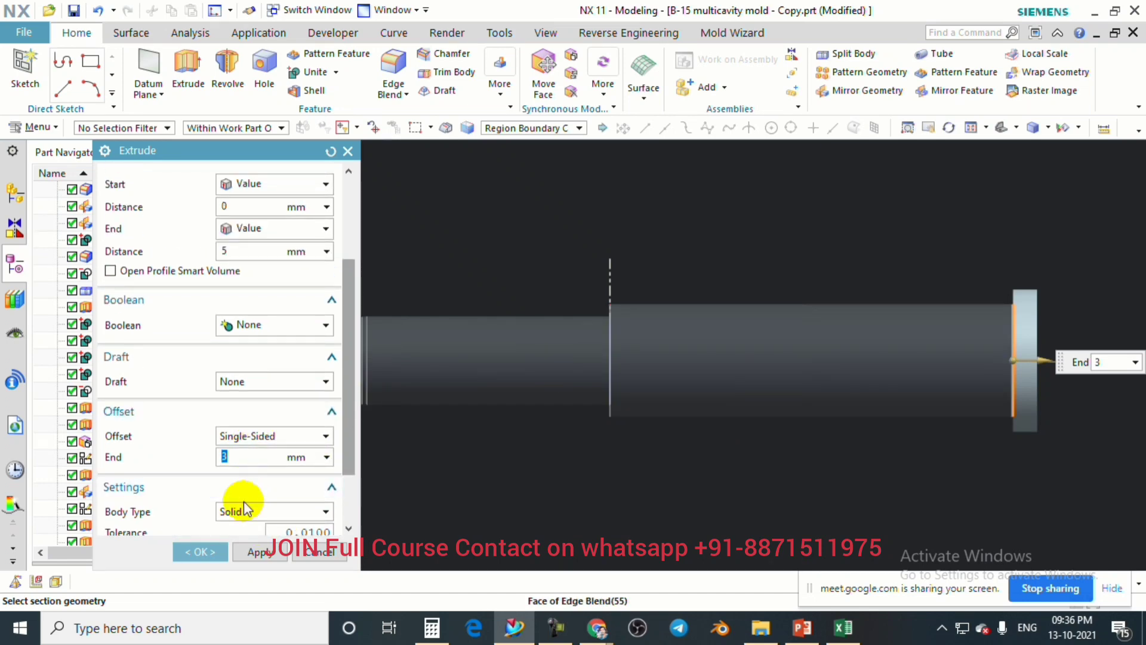
left_click(246, 324)
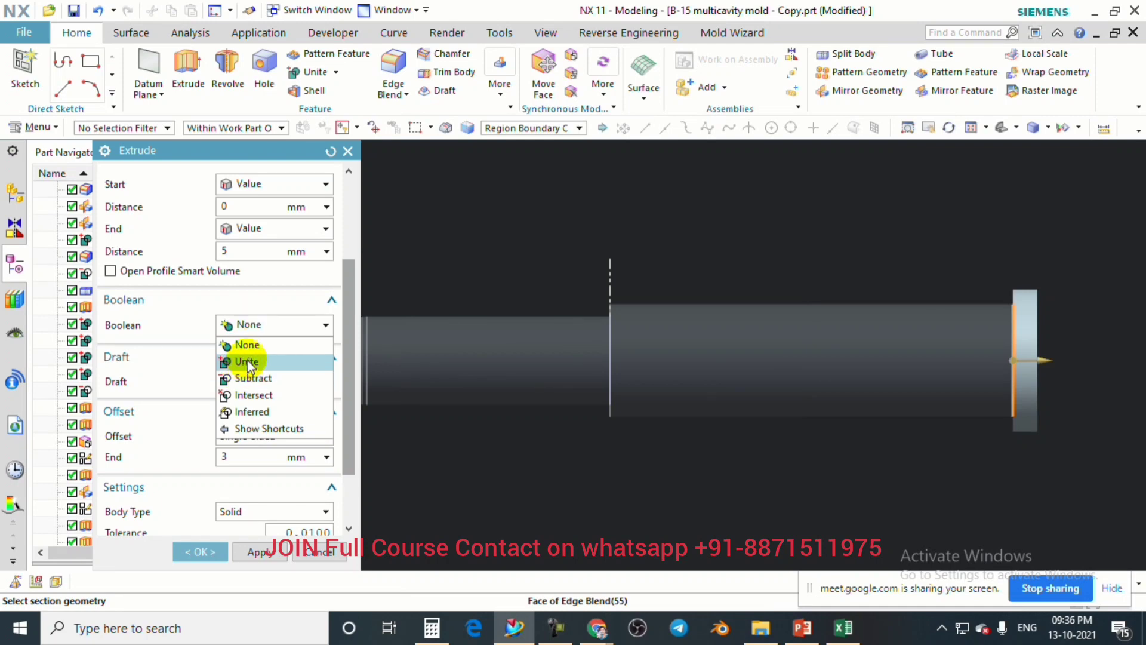
left_click(251, 361)
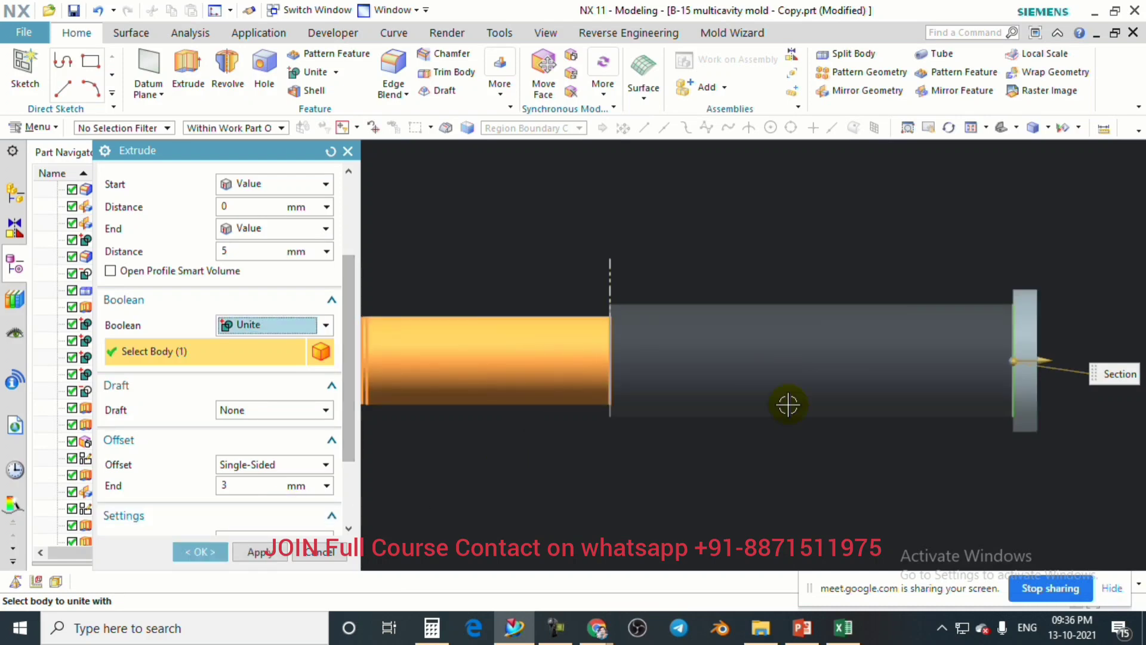
left_click(803, 376)
left_click(202, 549)
Create a sketch on the head's rear end face and draw a 20 mm diameter circle centred on the pillar axis.
middle_click_drag(678, 410, 405, 316)
scroll(867, 353, "up", 3)
left_click(25, 69)
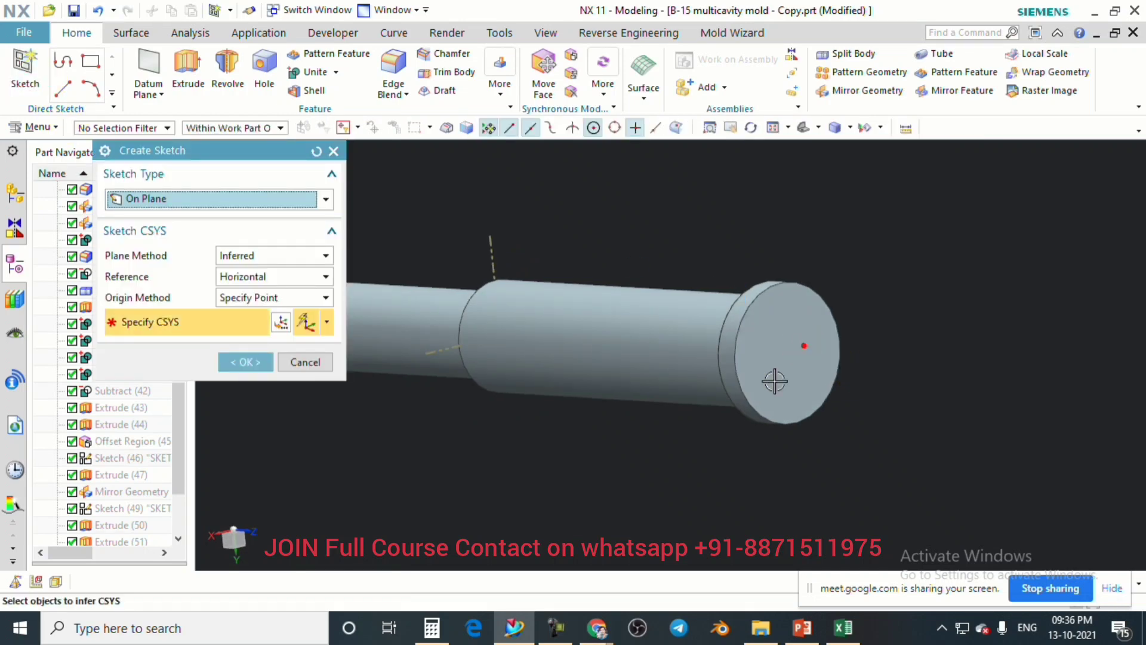
left_click(773, 378)
left_click(233, 362)
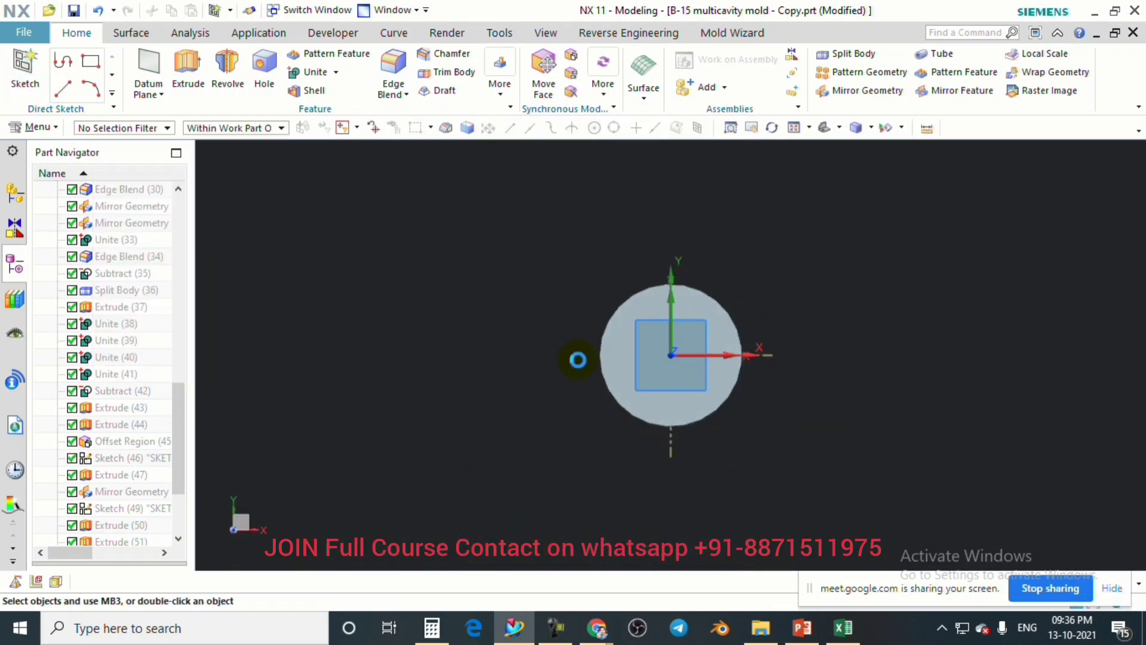
left_click(225, 62)
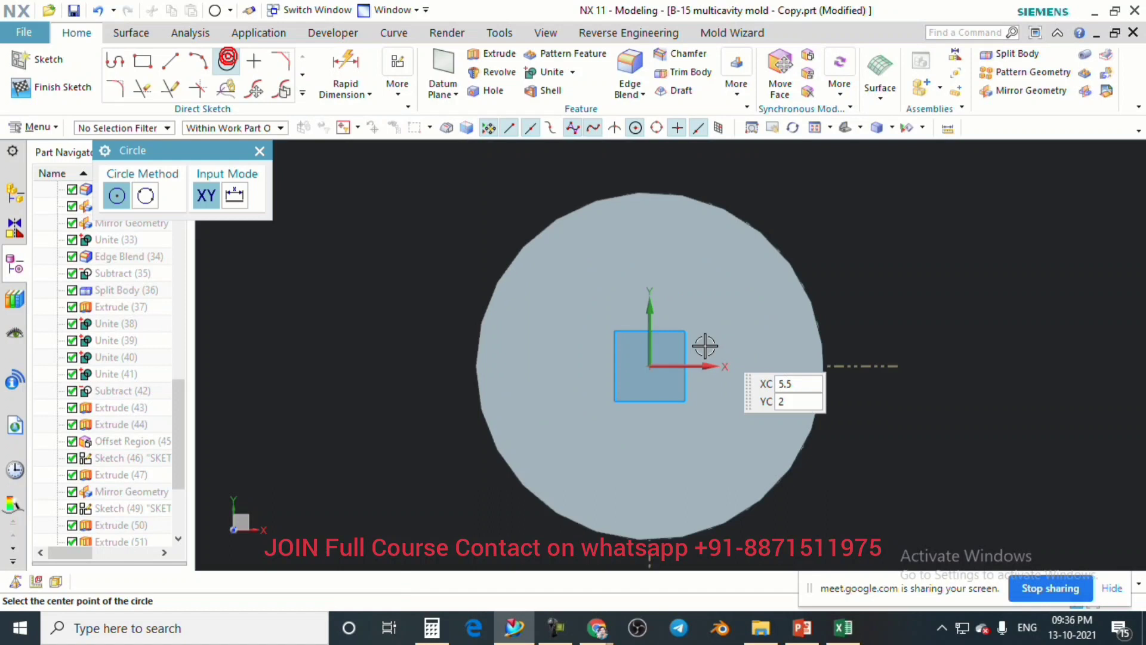
left_click(636, 370)
scroll(663, 290, "down", 1)
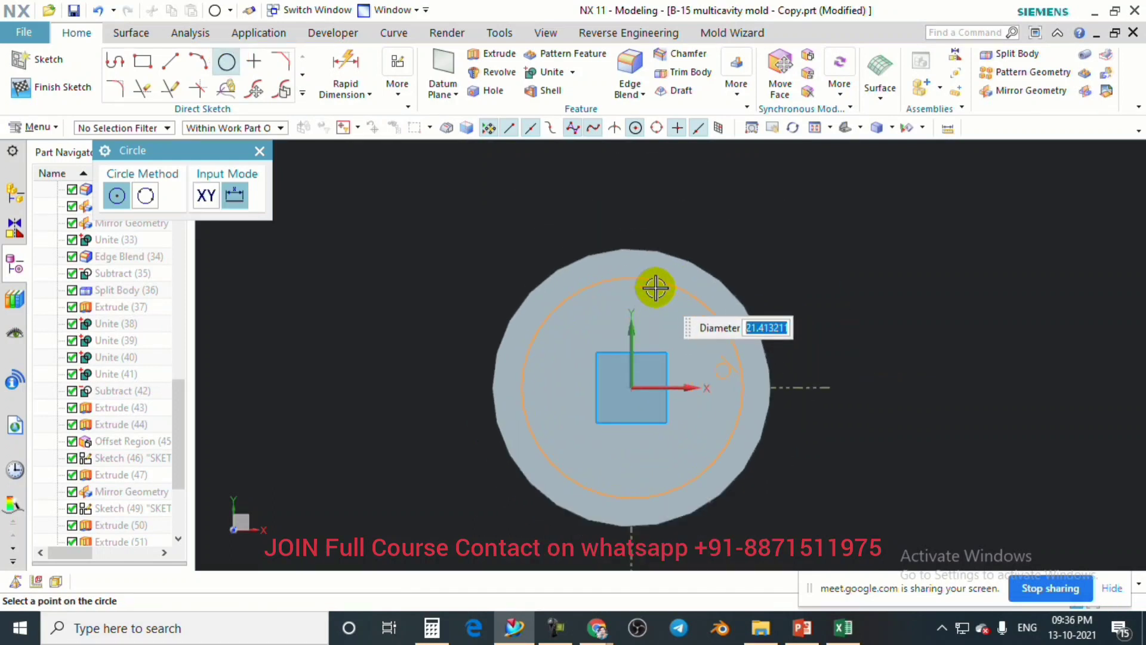
scroll(648, 295, "down", 2)
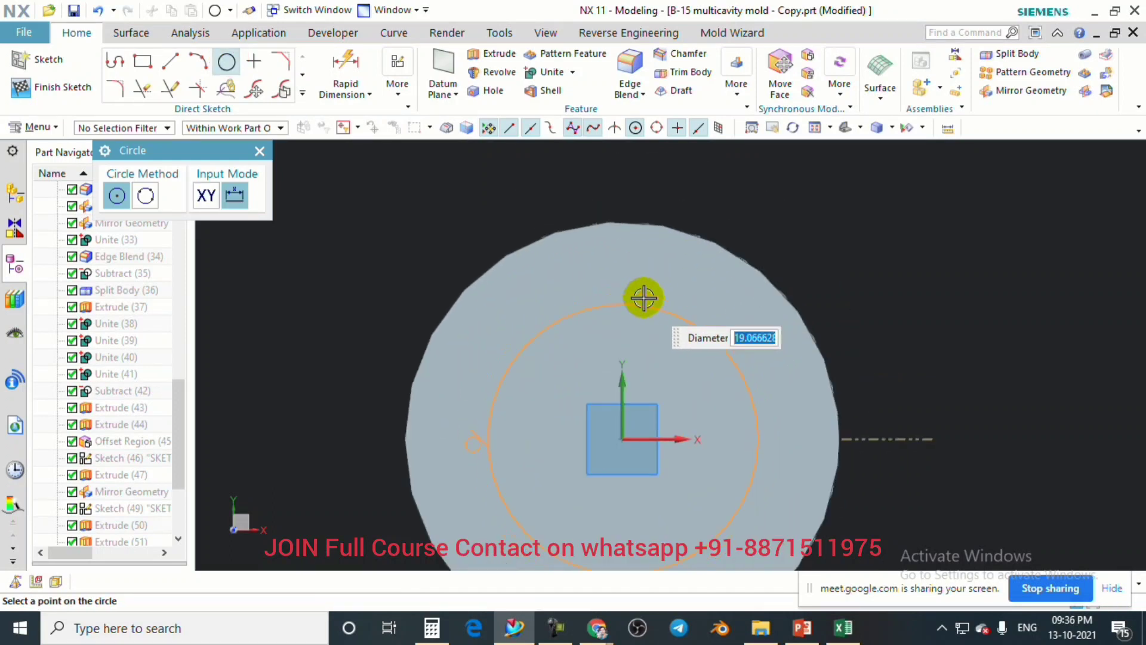
type("20")
key("Return")
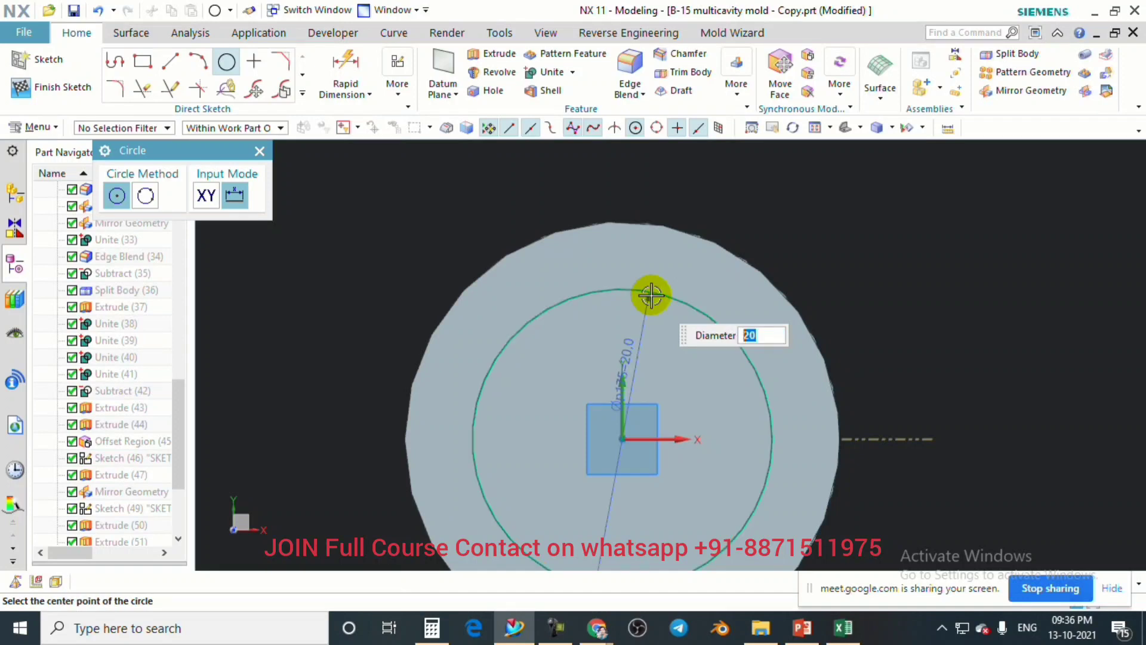
left_click(260, 150)
Extrude the 20 mm circle 5 mm outward from the head's end face and unite it with the headed shank.
scroll(667, 373, "up", 7)
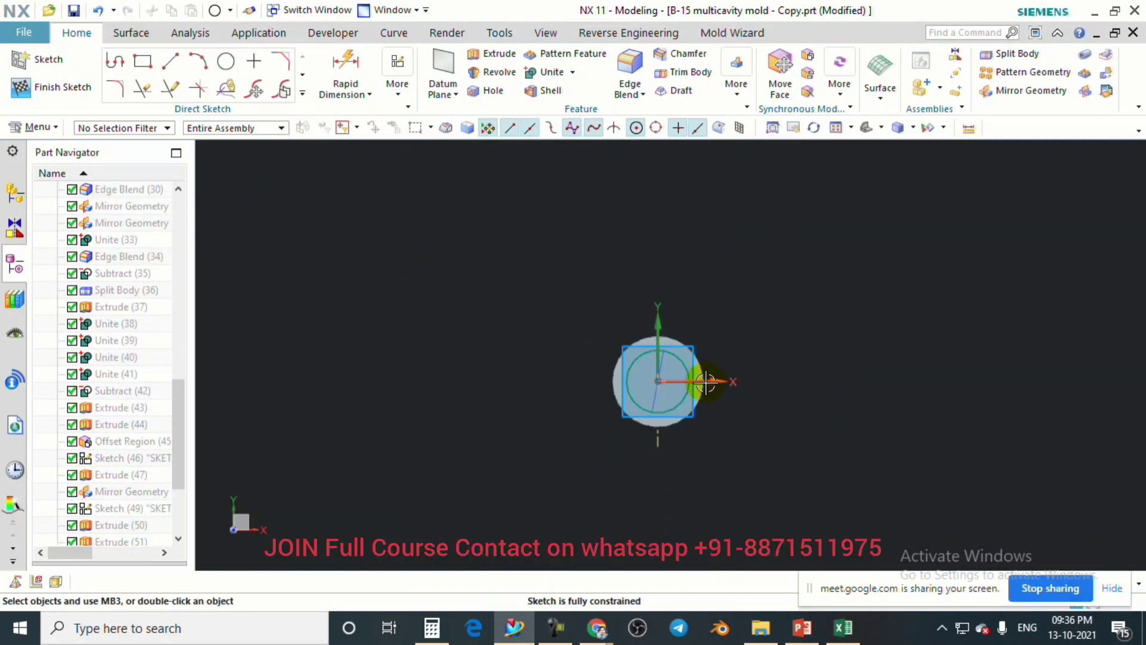
middle_click_drag(702, 381, 694, 281)
scroll(655, 197, "down", 3)
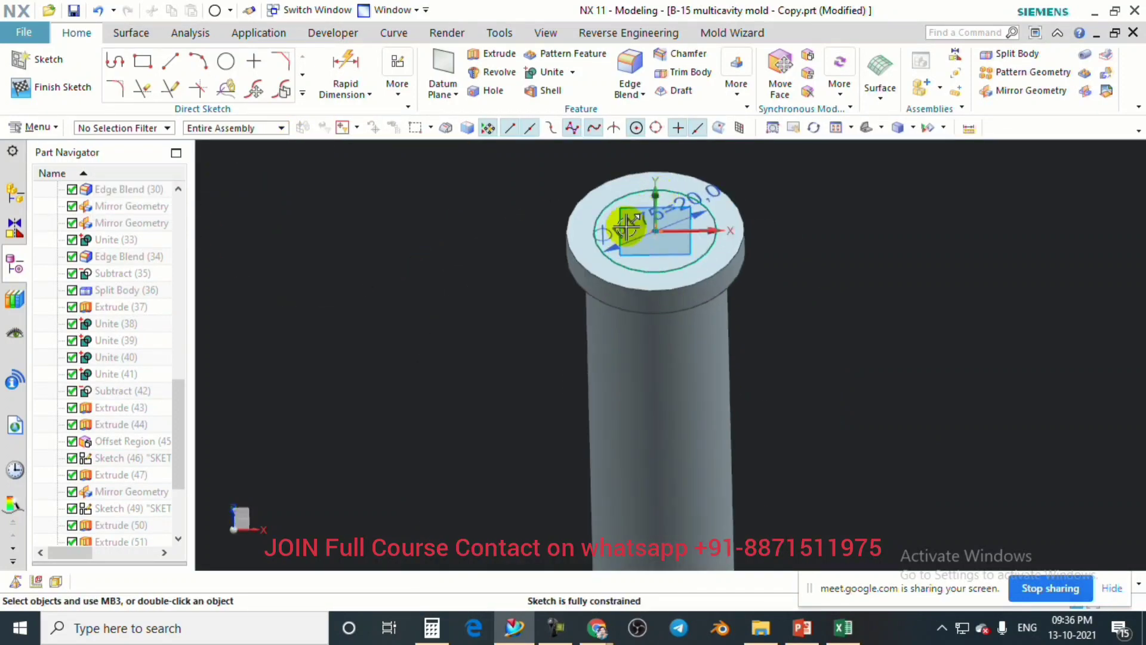
left_click(130, 35)
left_click(88, 39)
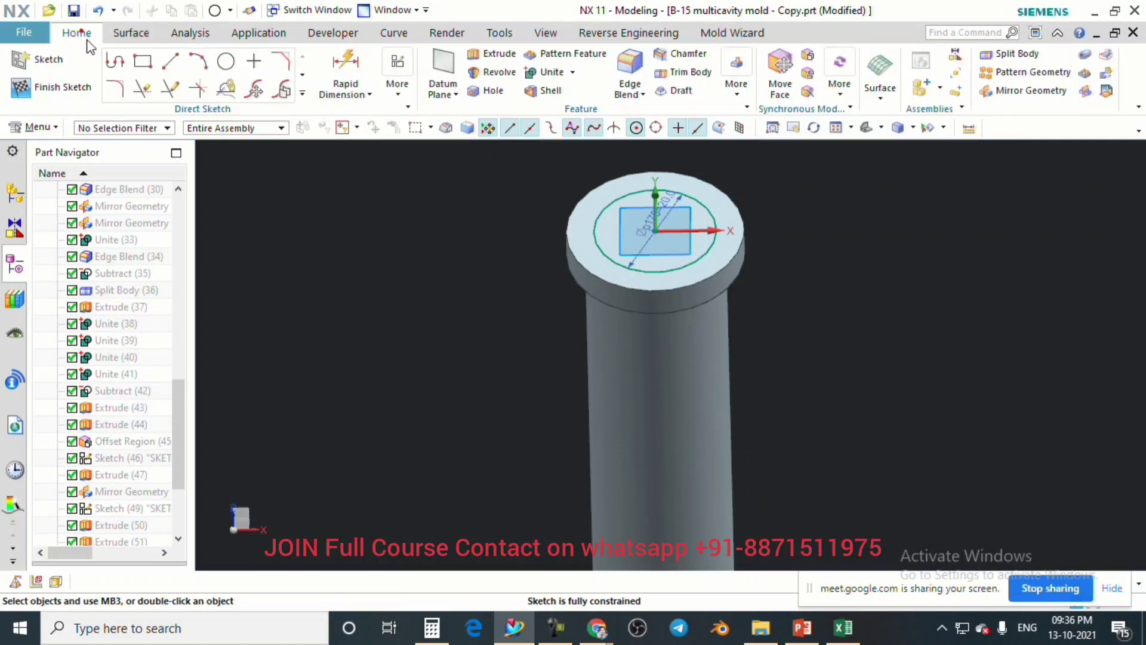
left_click(491, 54)
mouse_move(680, 238)
middle_mouse_down()
mouse_move(699, 254)
mouse_move(698, 235)
mouse_move(673, 299)
middle_mouse_up()
left_click(231, 464)
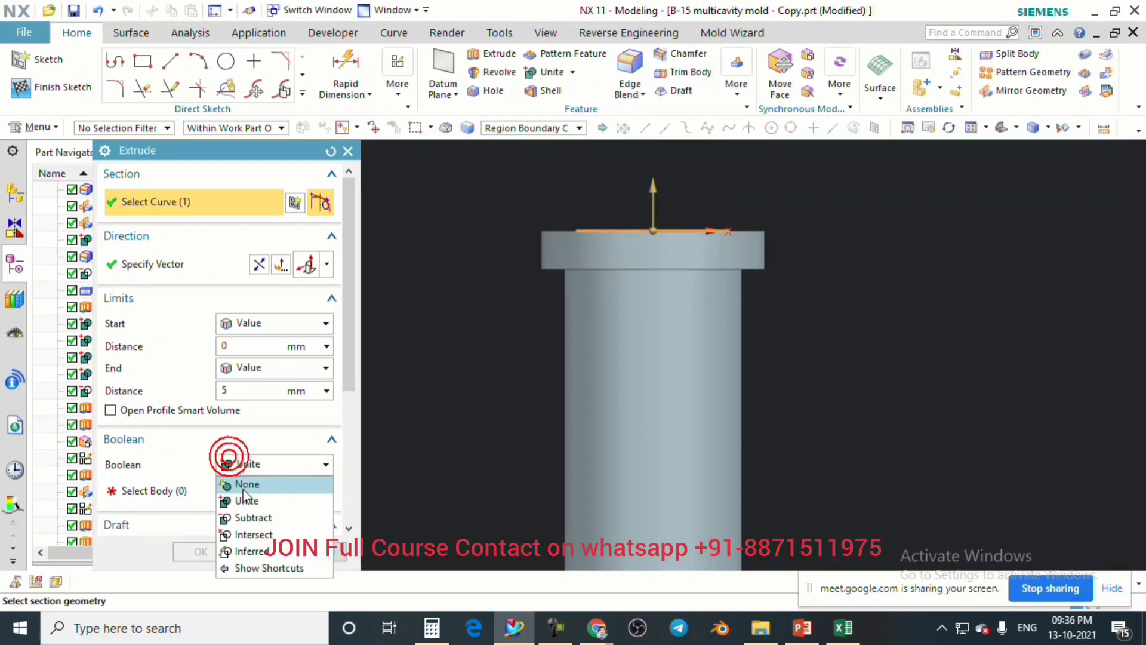
left_click(230, 484)
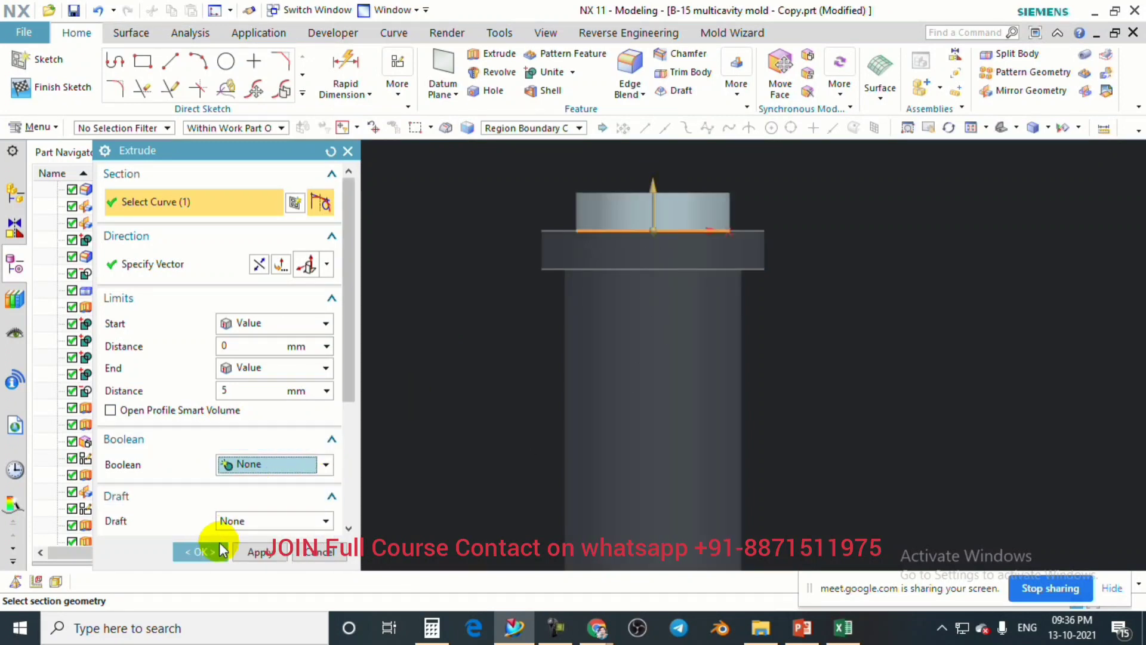
left_click(258, 464)
left_click(250, 500)
left_click(624, 266)
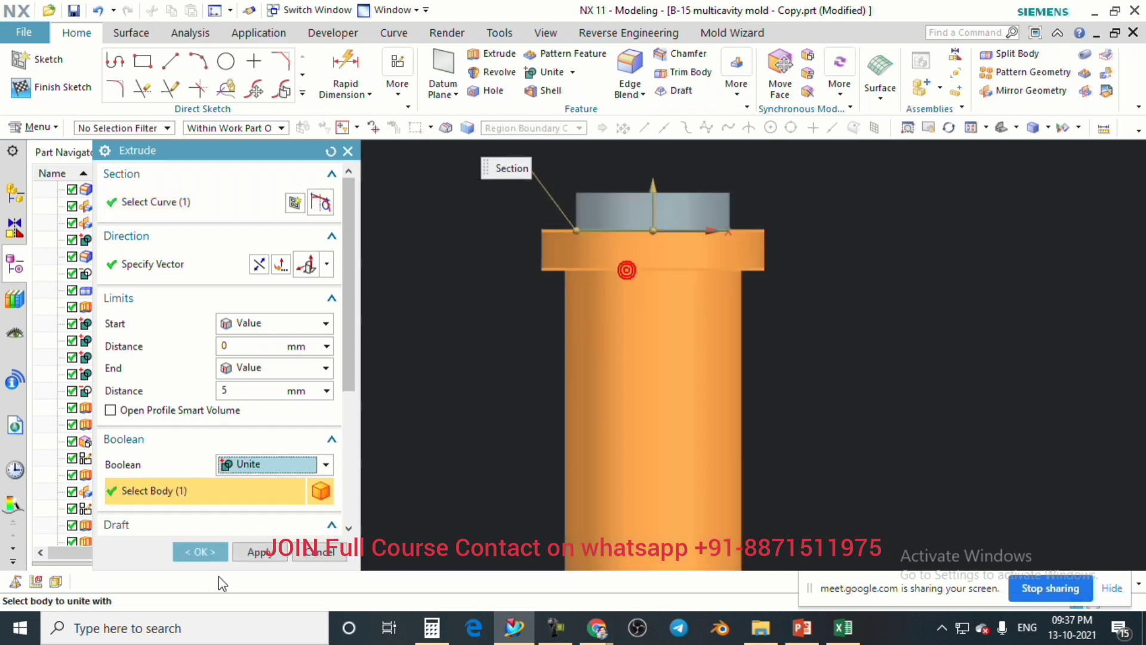
left_click(201, 551)
Unite the thinner front section of the pillar with the thicker headed shank.
scroll(648, 297, "down", 4)
scroll(675, 428, "up", 3)
middle_click_drag(675, 427, 690, 392)
scroll(678, 416, "up", 3)
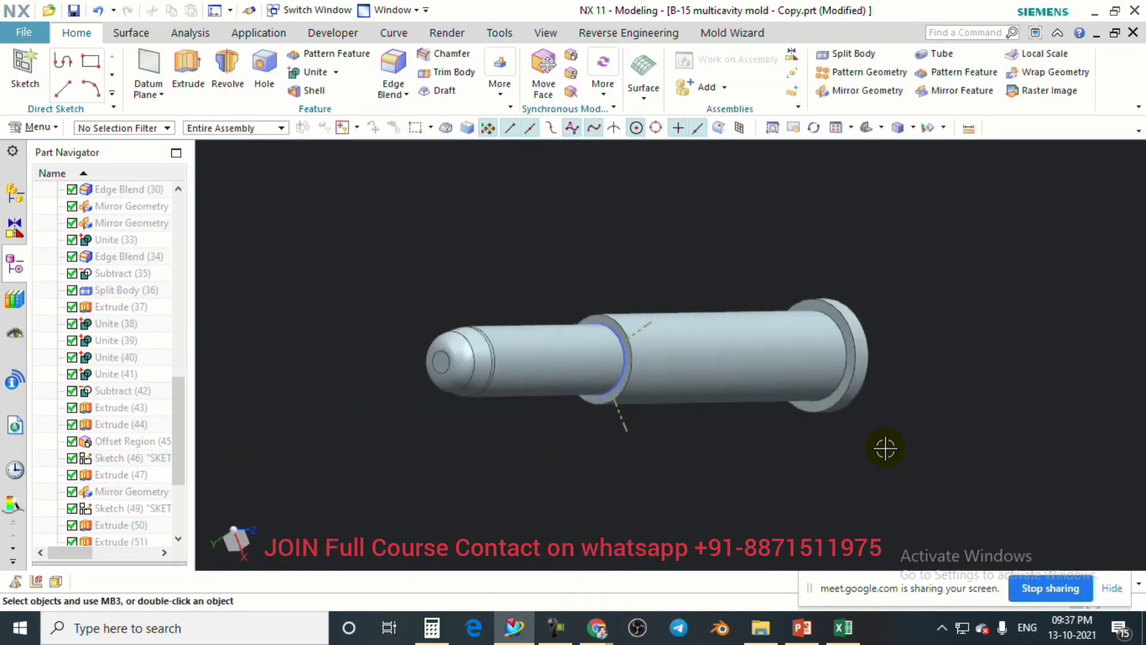
middle_click_drag(886, 448, 895, 469)
left_click(325, 73)
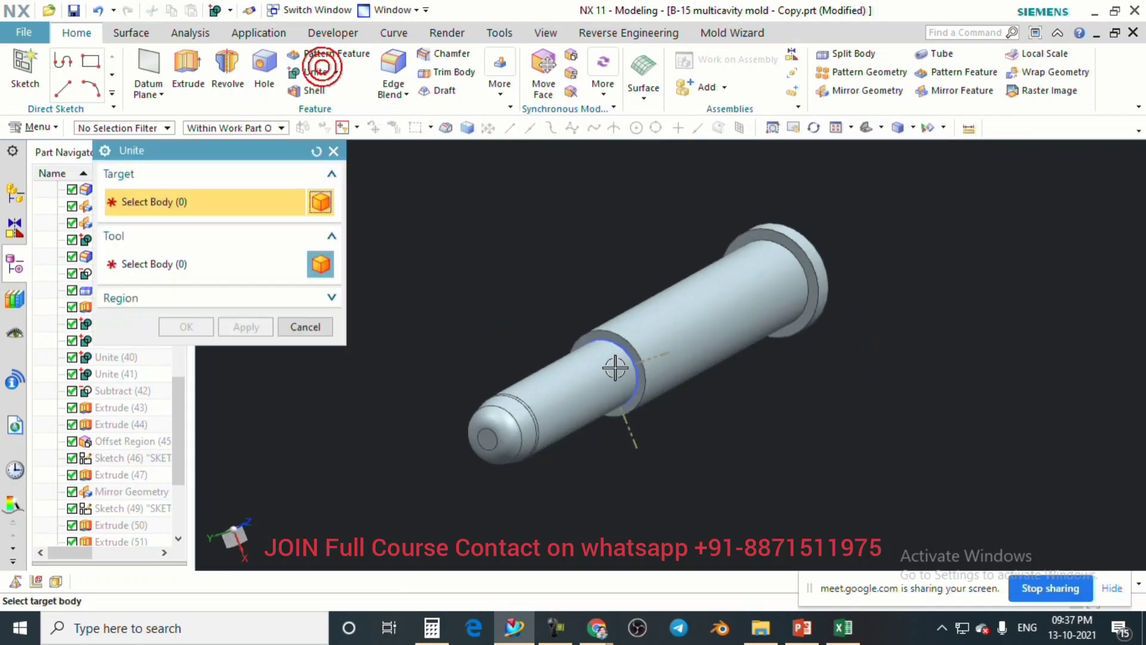
left_click(614, 366)
left_click(670, 307)
left_click(183, 340)
Create a tube with 1 mm outer diameter and 0 mm inner diameter along the circular edge behind the pillar's tip.
scroll(546, 387, "up", 3)
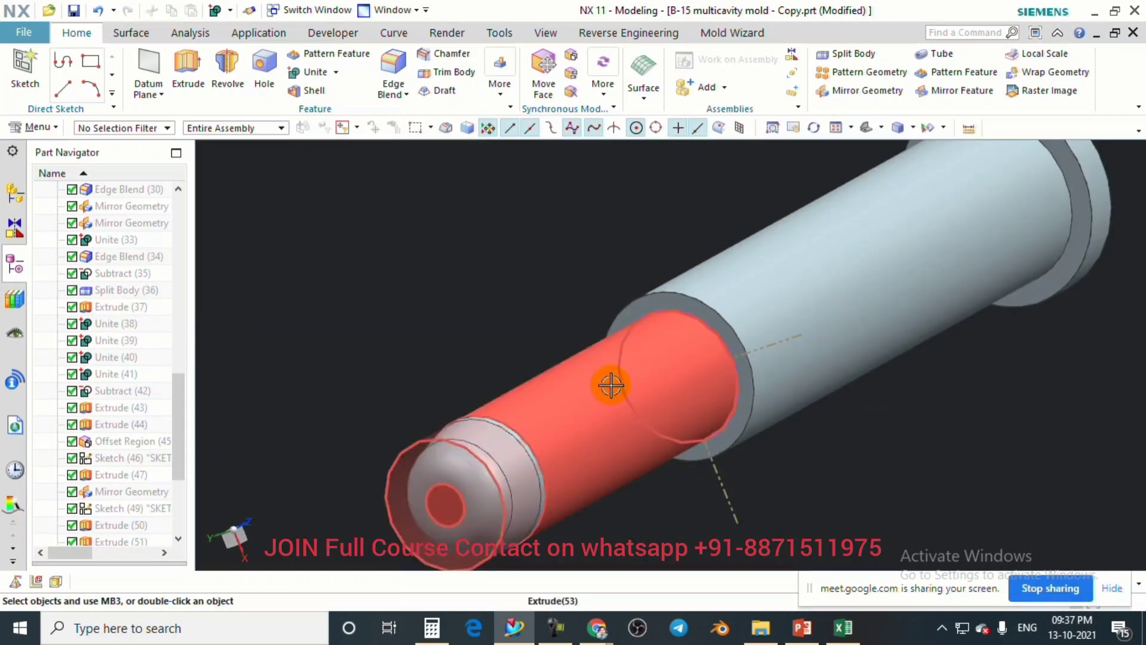
middle_click_drag(611, 384, 552, 396)
scroll(424, 396, "up", 2)
scroll(638, 382, "down", 3)
middle_click_drag(651, 374, 545, 468)
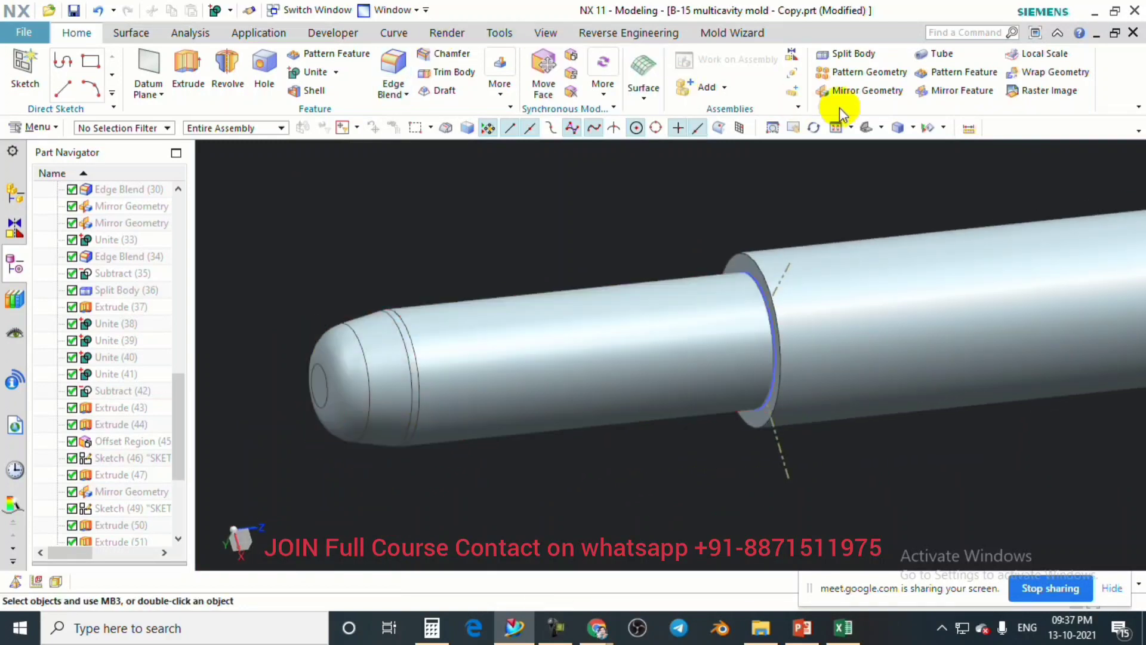
left_click(936, 53)
left_click(401, 351)
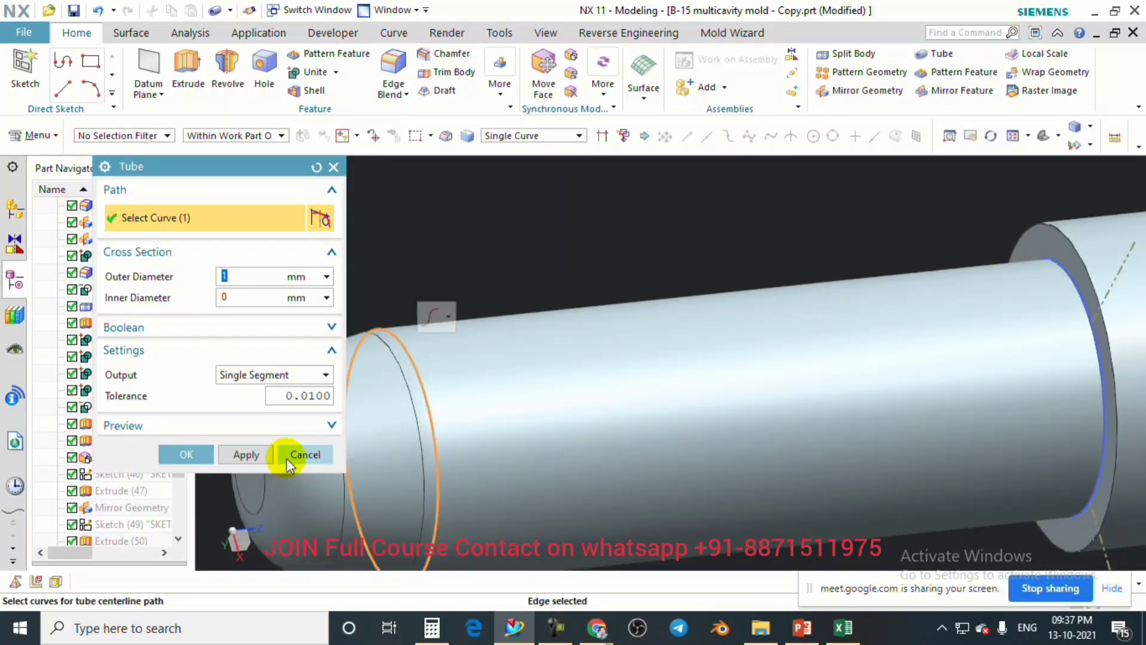
left_click(201, 455)
Orient the pillar in side view and select the tube ring near the tip for a dynamic Move Object operation.
scroll(441, 388, "down", 2)
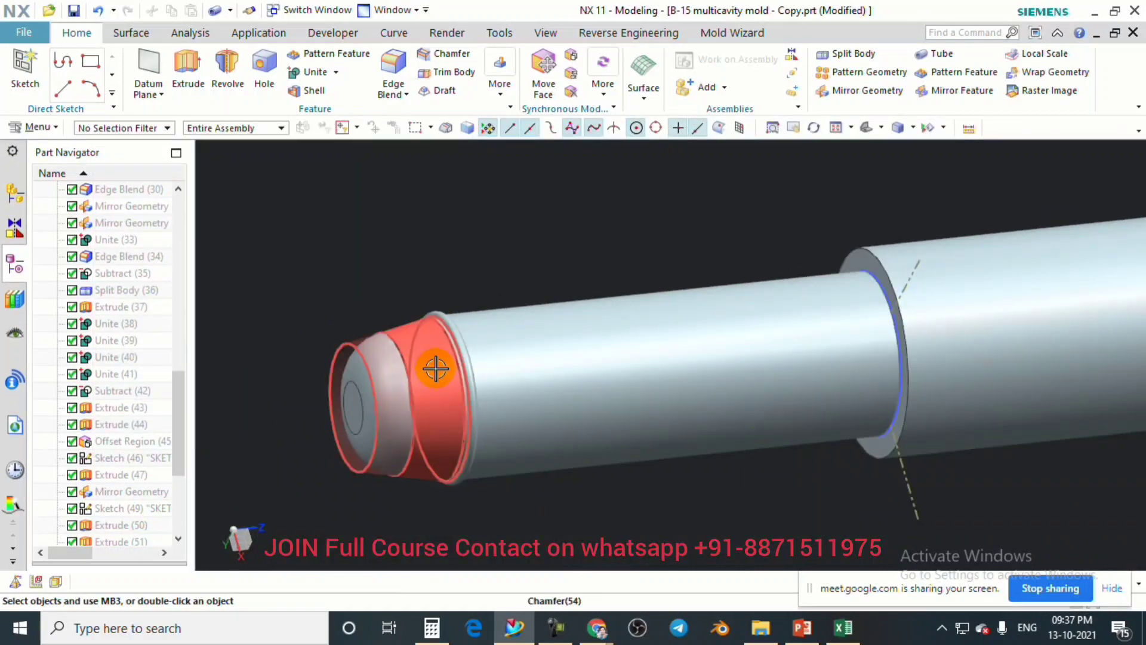
key("F8")
scroll(435, 364, "down", 1)
scroll(434, 274, "up", 2)
key("ctrl+t")
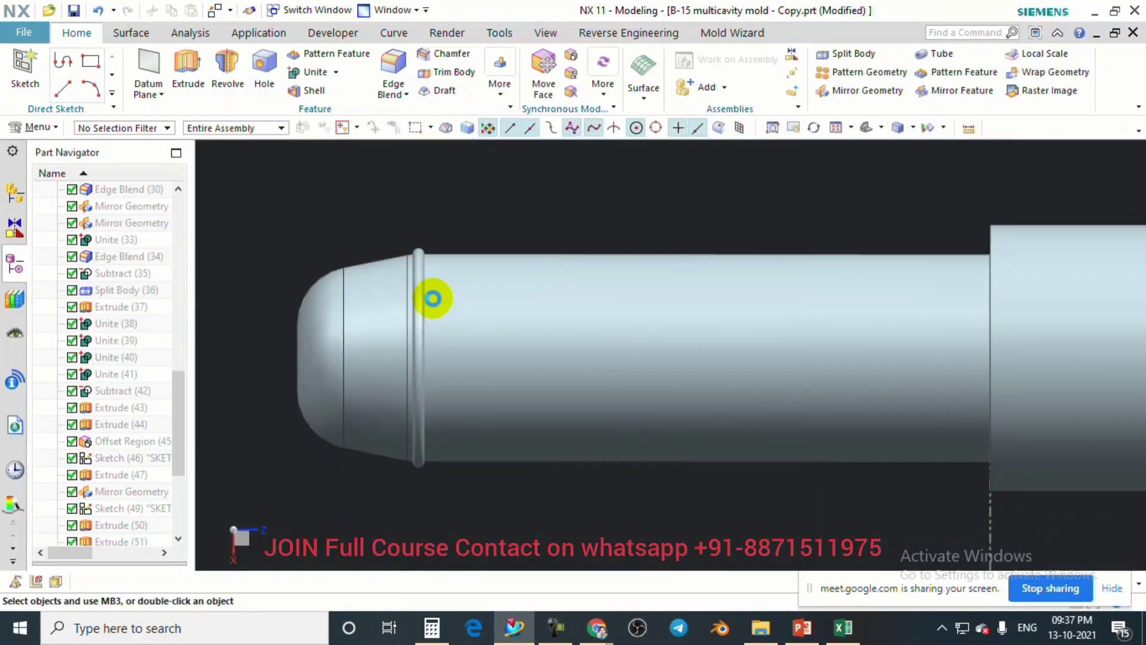
left_click(418, 265)
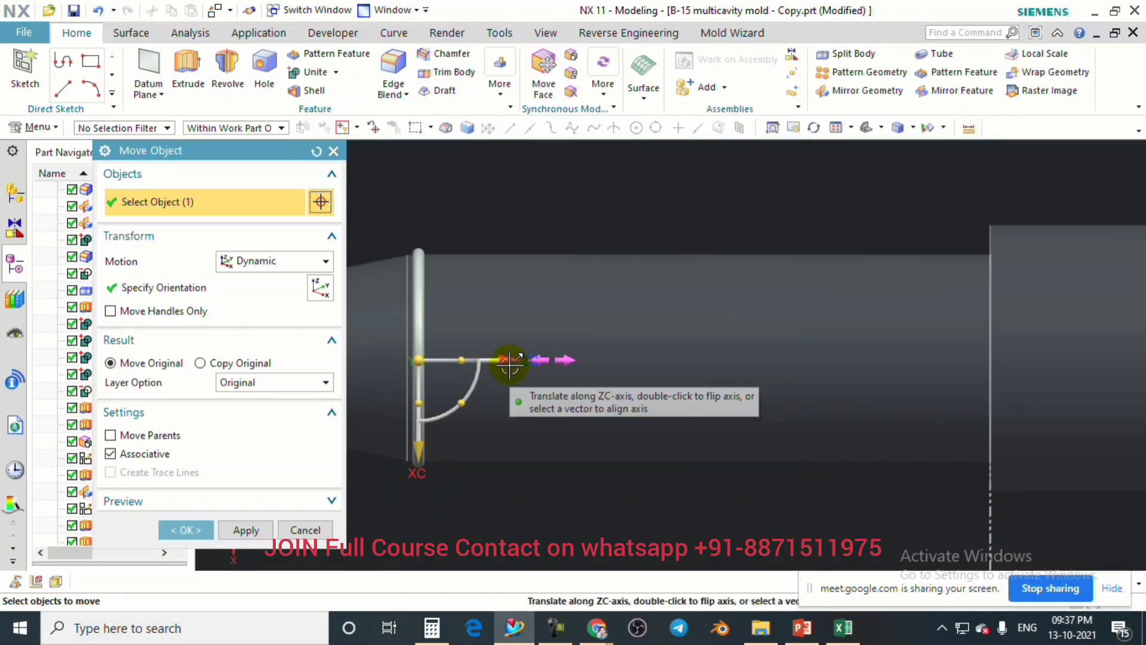
Examine the pillar's side profile around the head and end boss, and the ring's position near the tip.
scroll(509, 364, "down", 1)
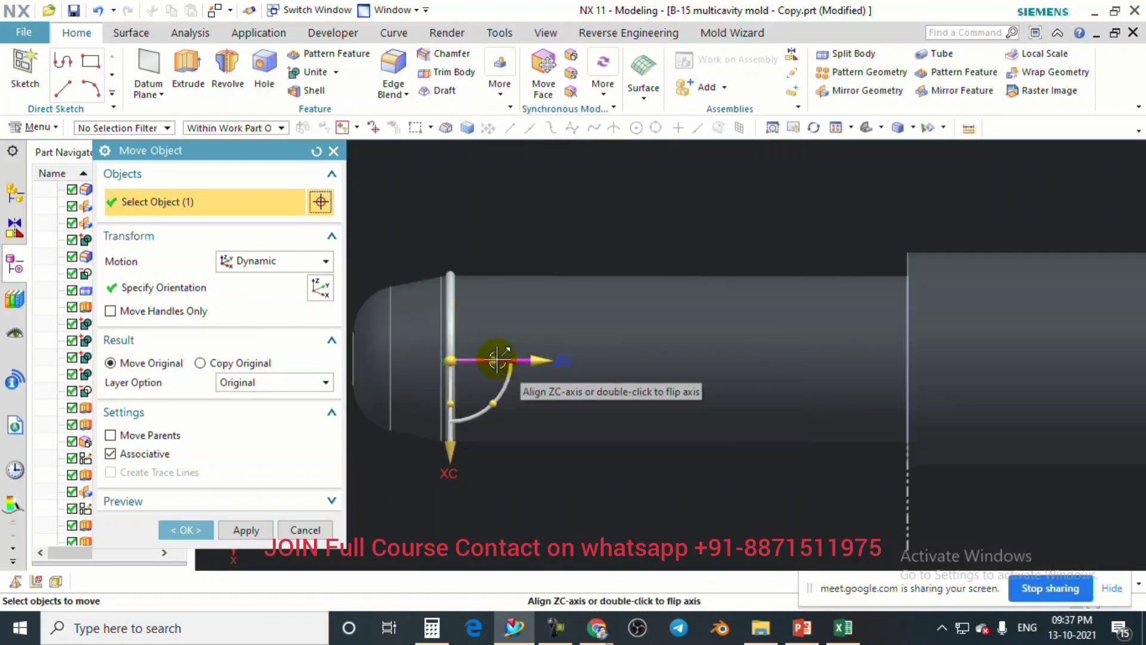
scroll(537, 345, "down", 5)
scroll(659, 384, "up", 5)
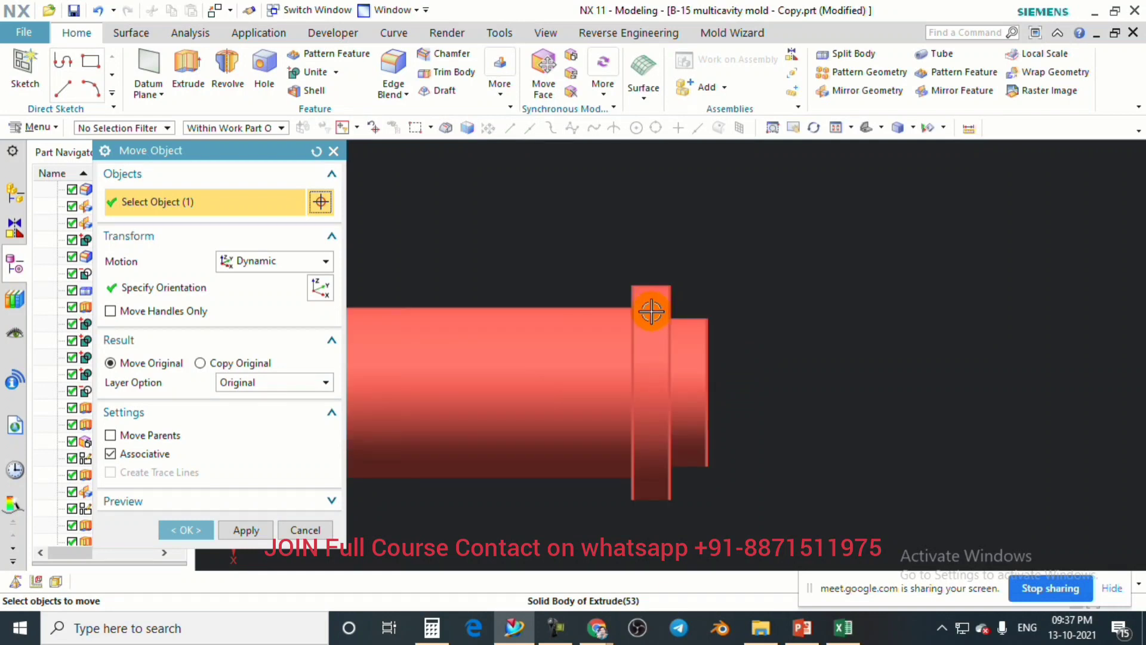
scroll(669, 334, "up", 2)
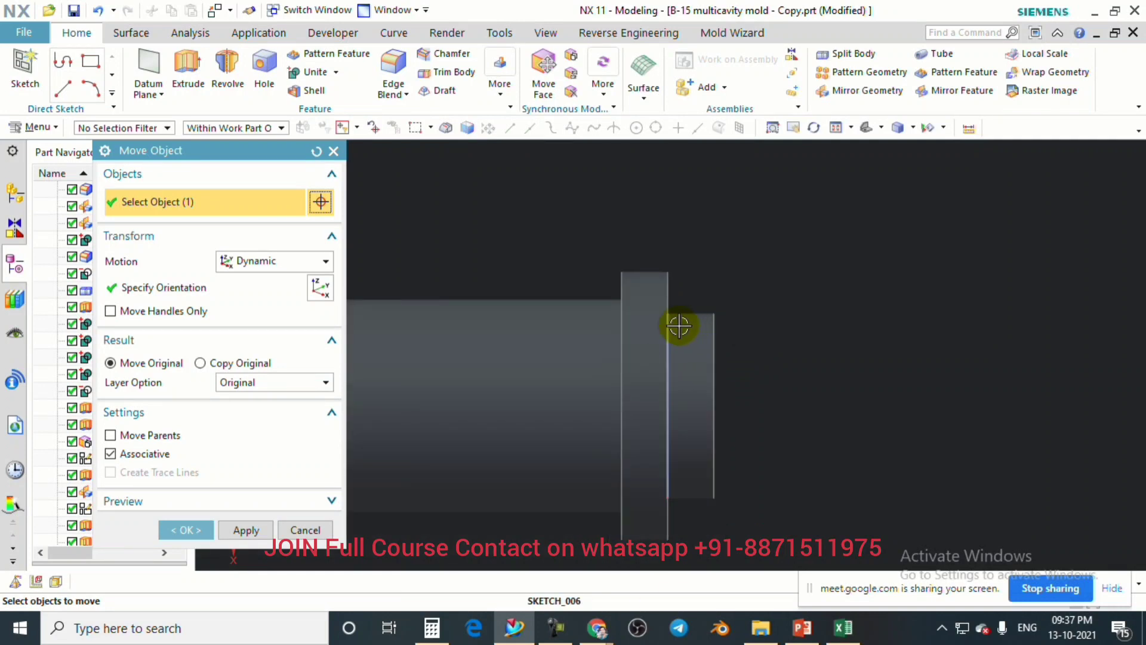
scroll(675, 331, "up", 2)
scroll(752, 328, "down", 2)
scroll(701, 339, "up", 2)
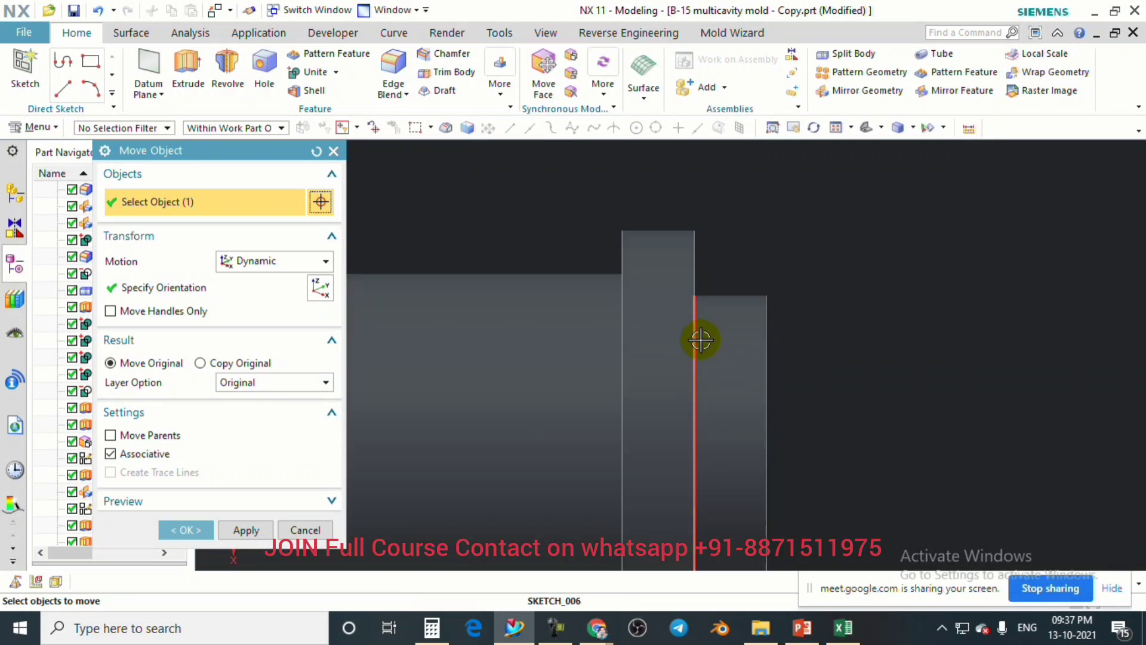
scroll(694, 271, "up", 1)
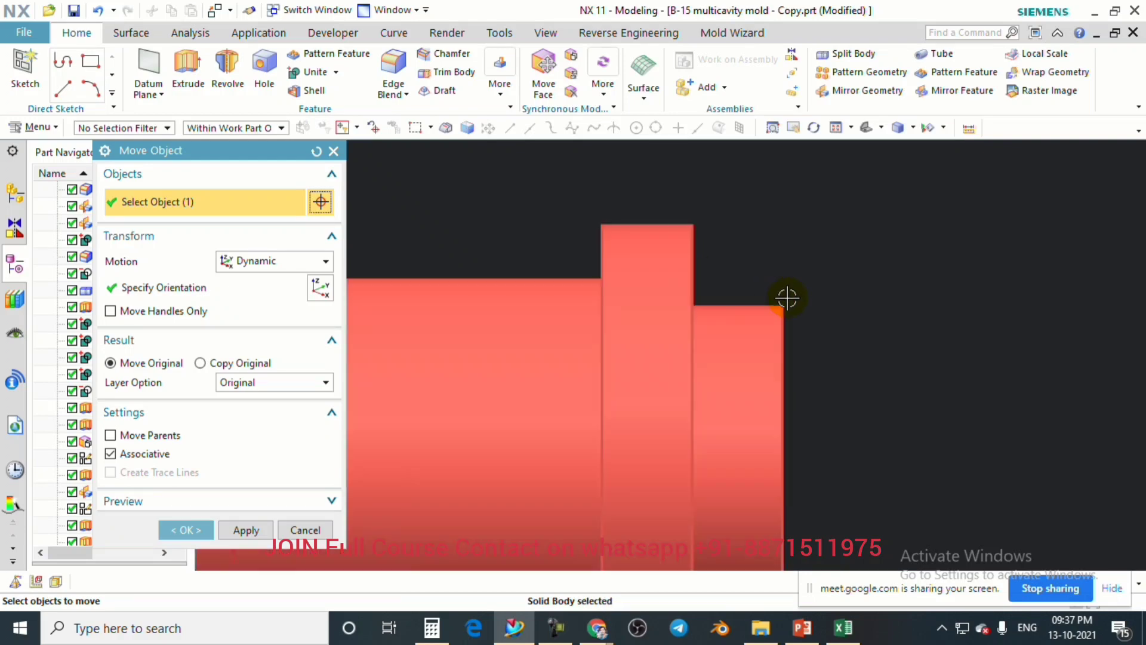
scroll(730, 339, "down", 2)
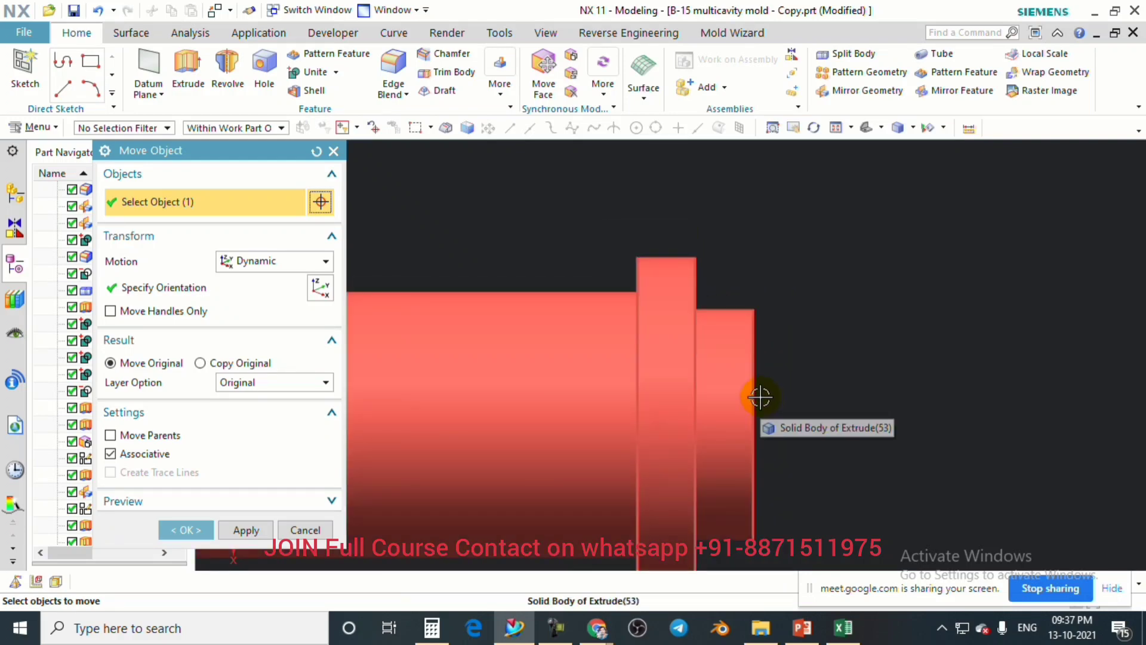
scroll(833, 389, "down", 2)
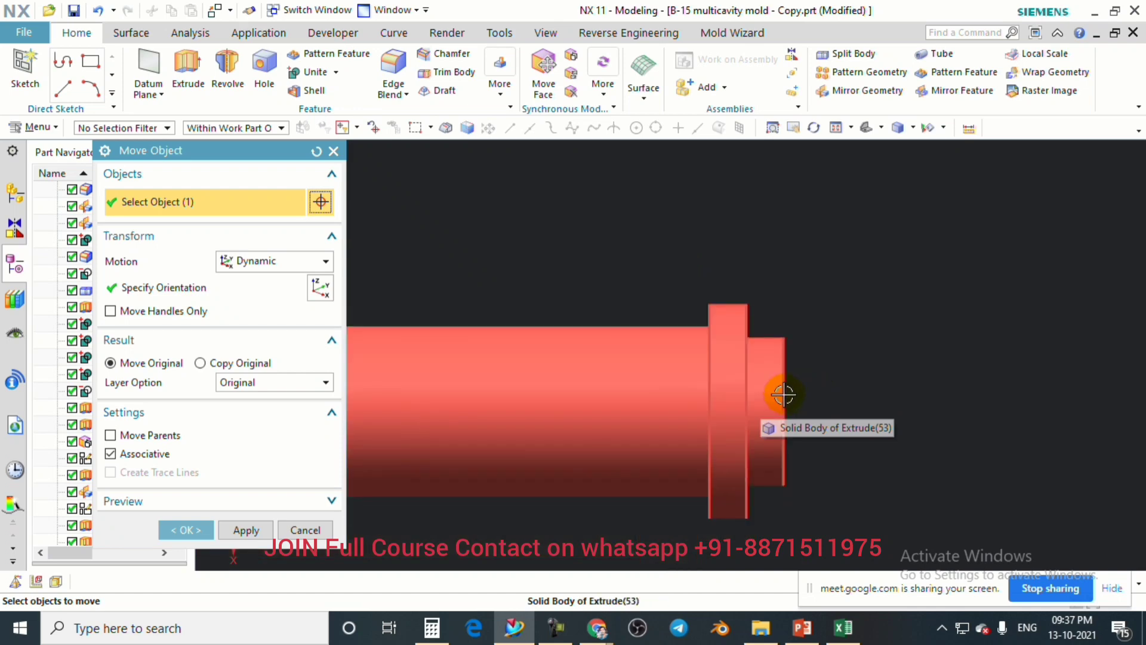
scroll(853, 367, "down", 3)
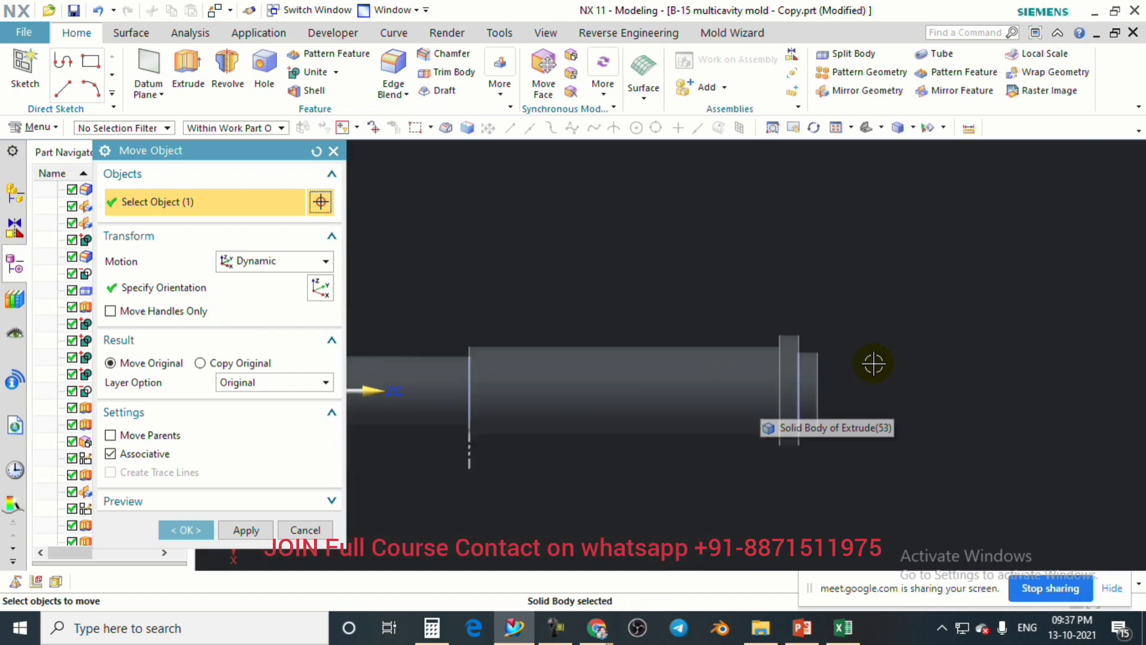
scroll(757, 387, "up", 3)
scroll(796, 354, "down", 4)
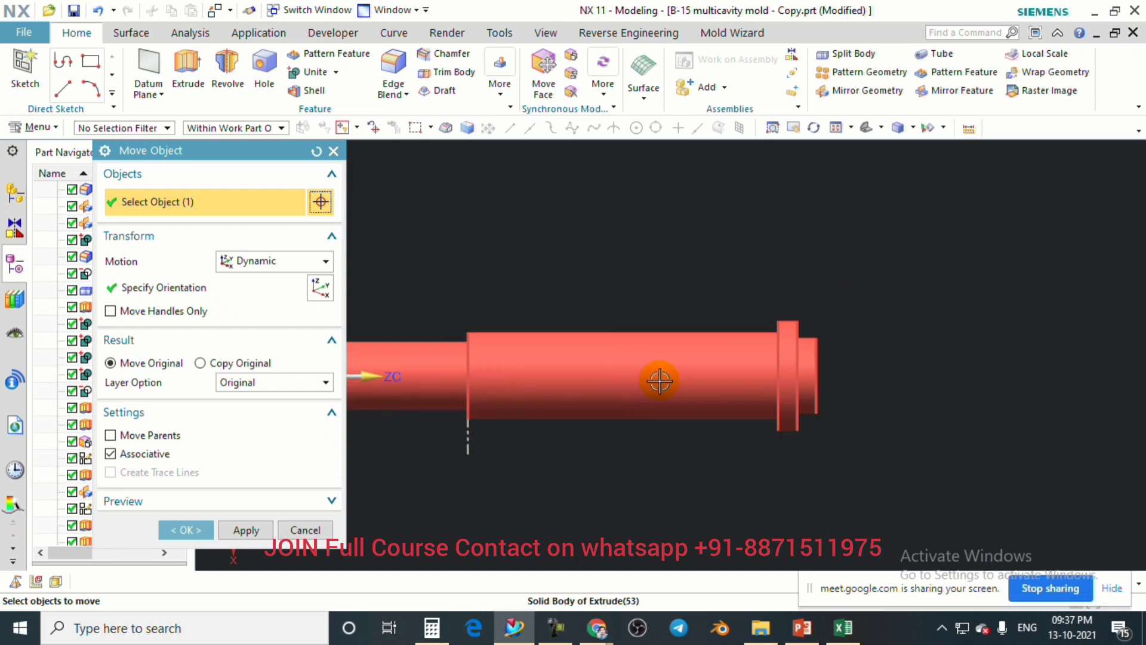
scroll(742, 360, "up", 2)
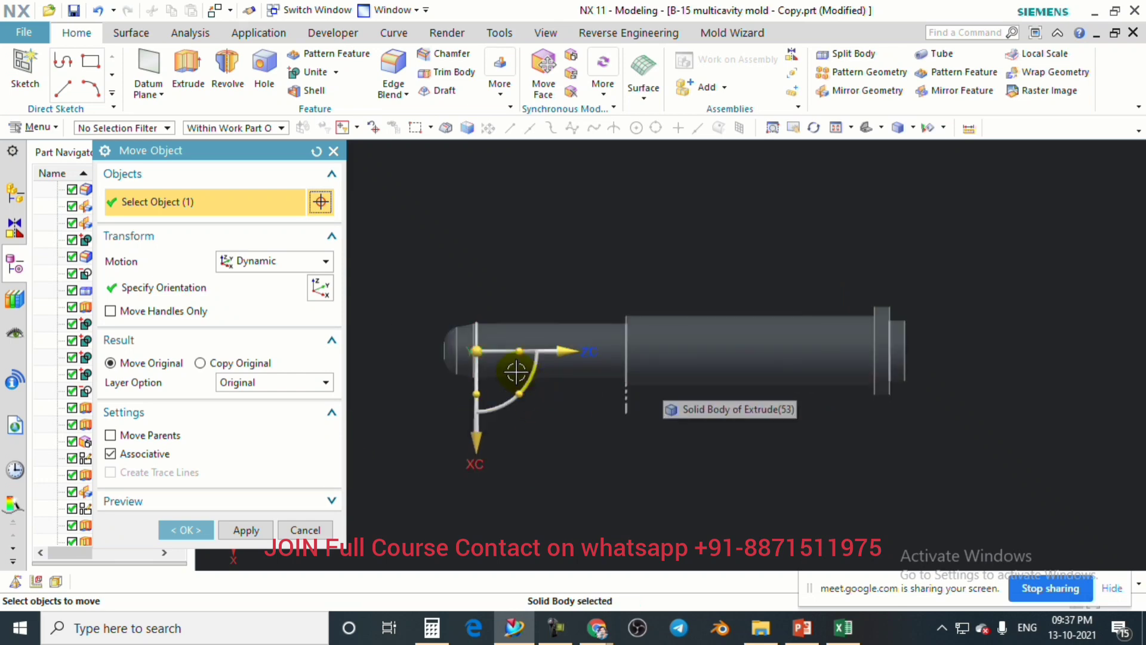
scroll(508, 364, "up", 2)
Move the tube ring 15 mm along the ZC axis from the pillar's tip toward the thicker shank.
left_click(556, 346)
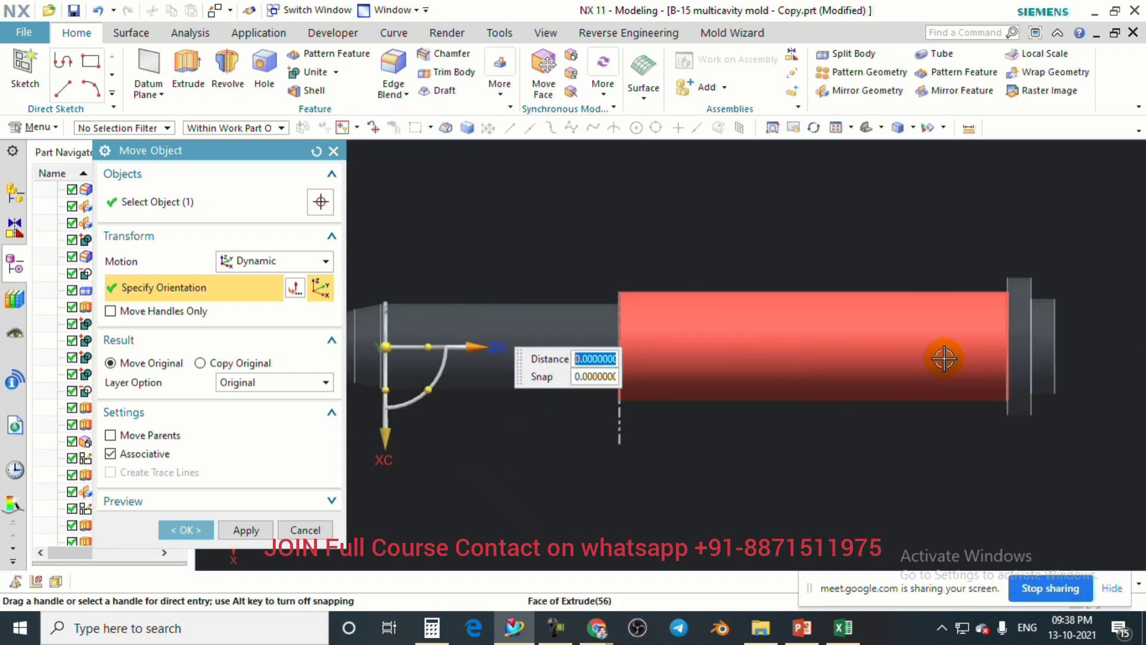
scroll(1090, 309, "up", 3)
scroll(1057, 329, "down", 2)
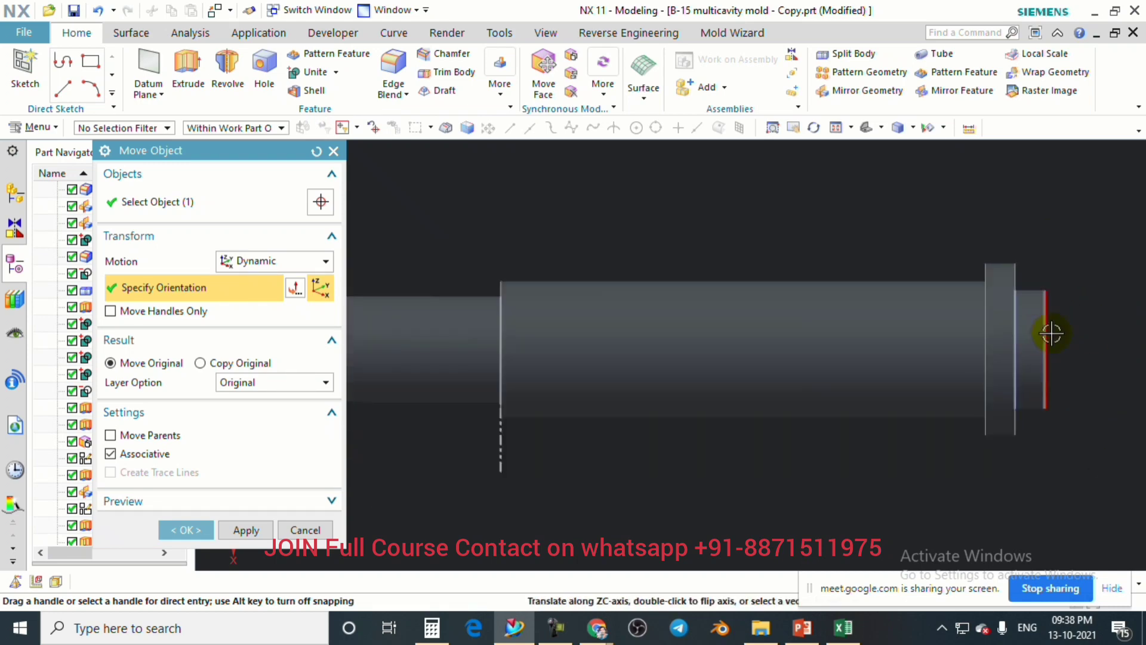
scroll(1056, 331, "up", 2)
scroll(1056, 332, "down", 2)
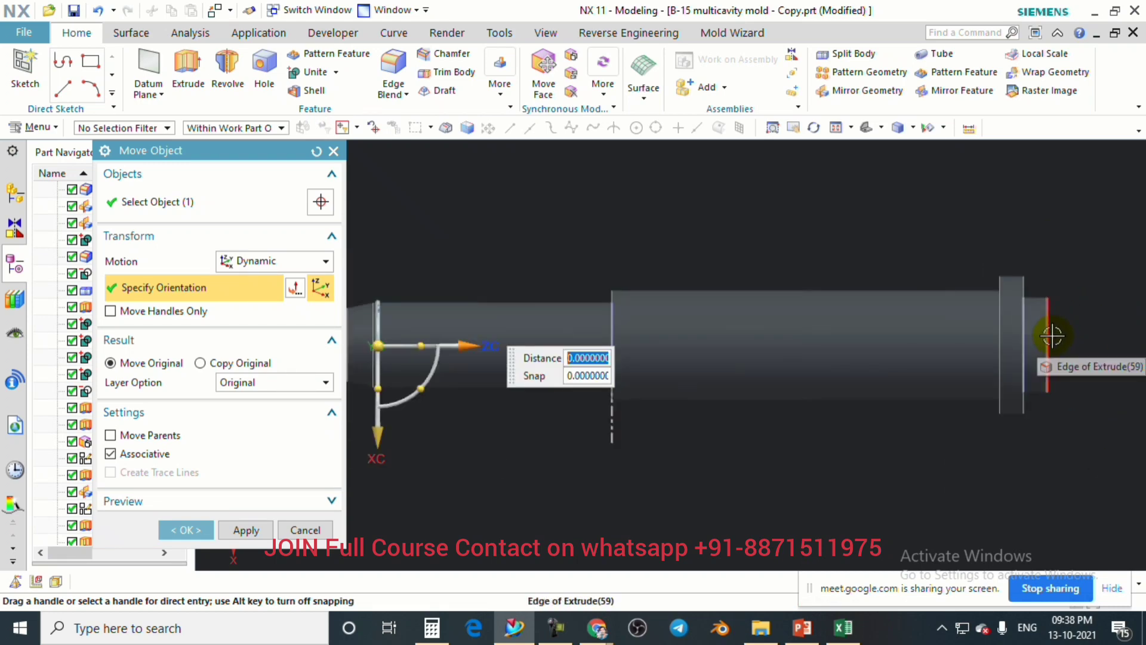
scroll(1053, 333, "down", 2)
scroll(1022, 342, "up", 3)
scroll(635, 376, "down", 3)
scroll(529, 366, "up", 2)
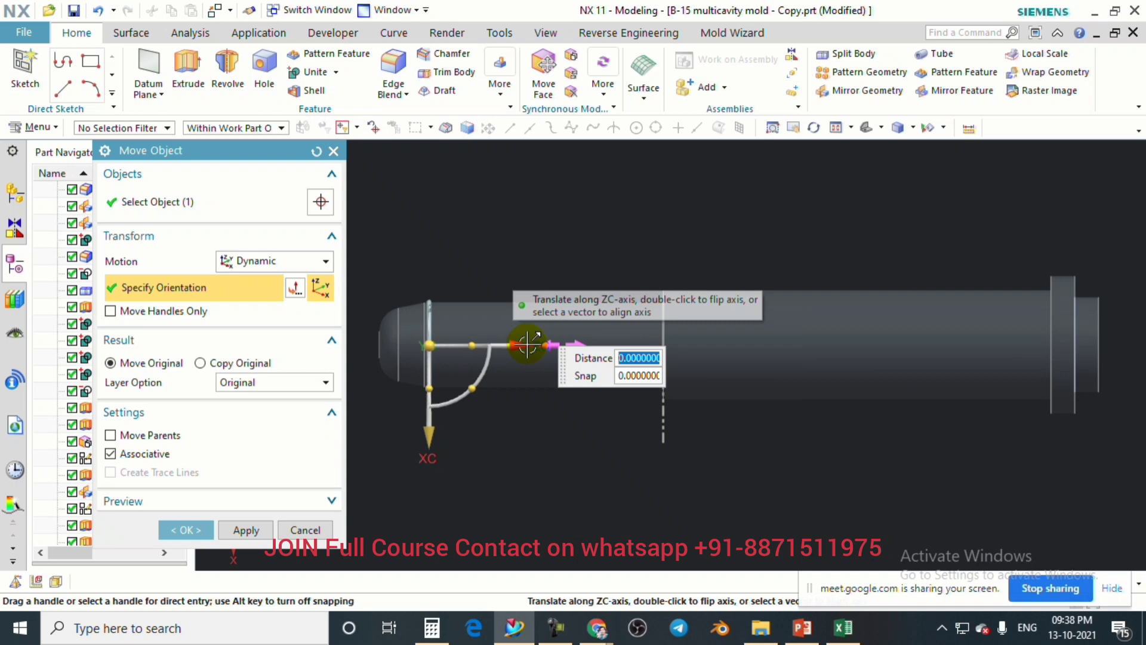
type("15")
key("Return")
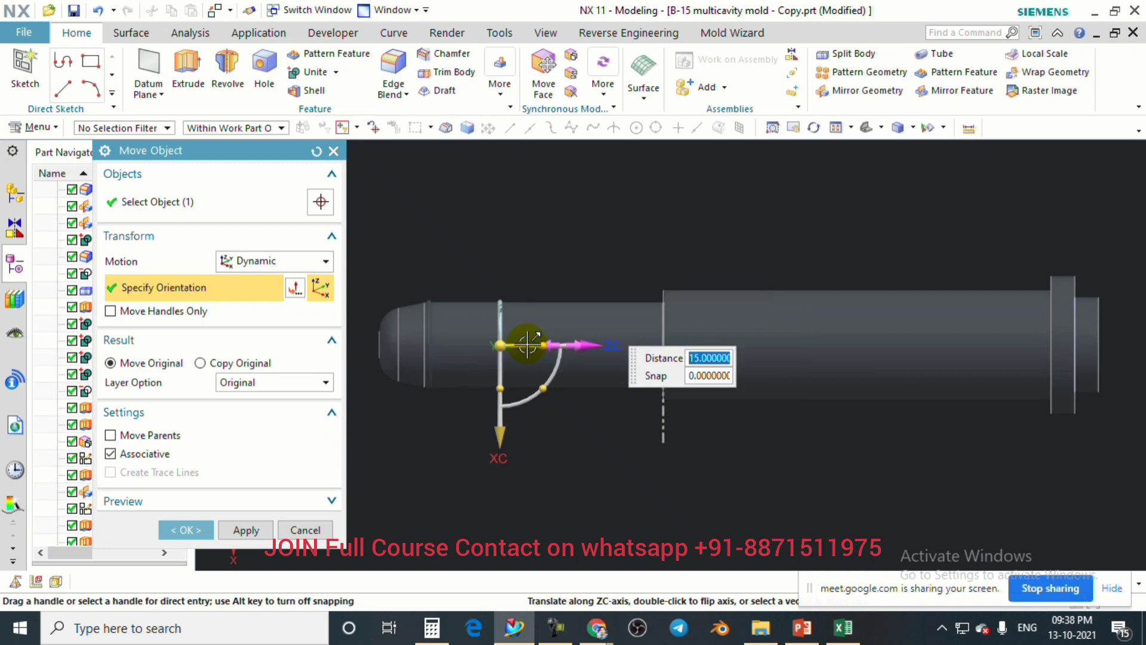
left_click(186, 529)
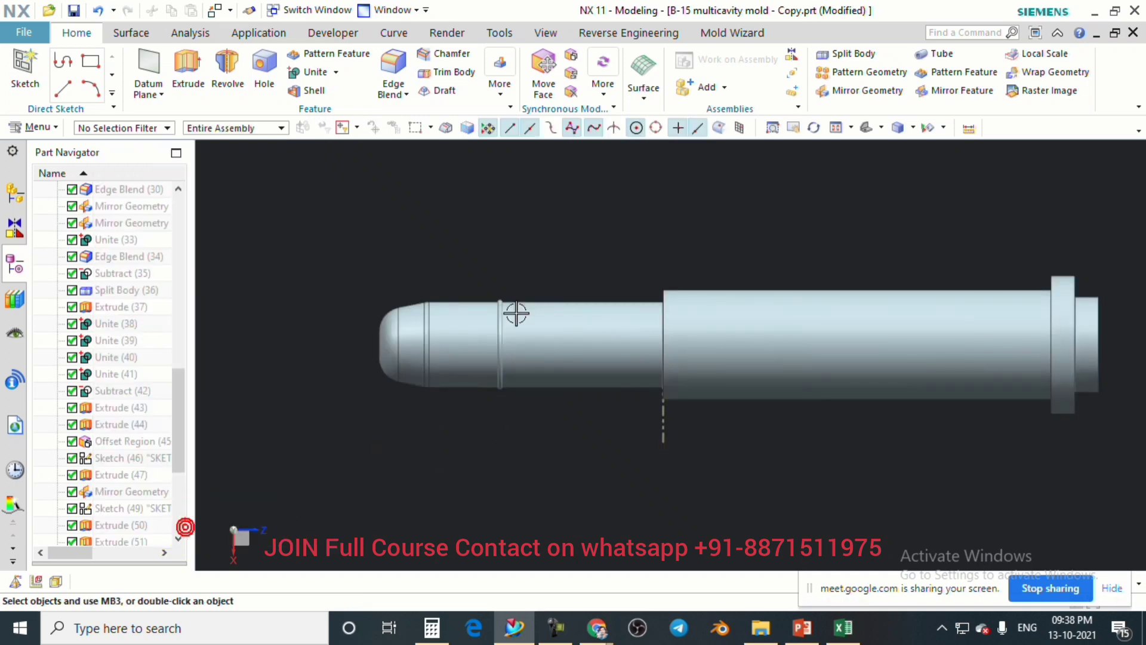
Copy the tube ring once, 15 mm further along the ZC axis on the pillar's front section.
scroll(512, 312, "up", 3)
key("ctrl+t")
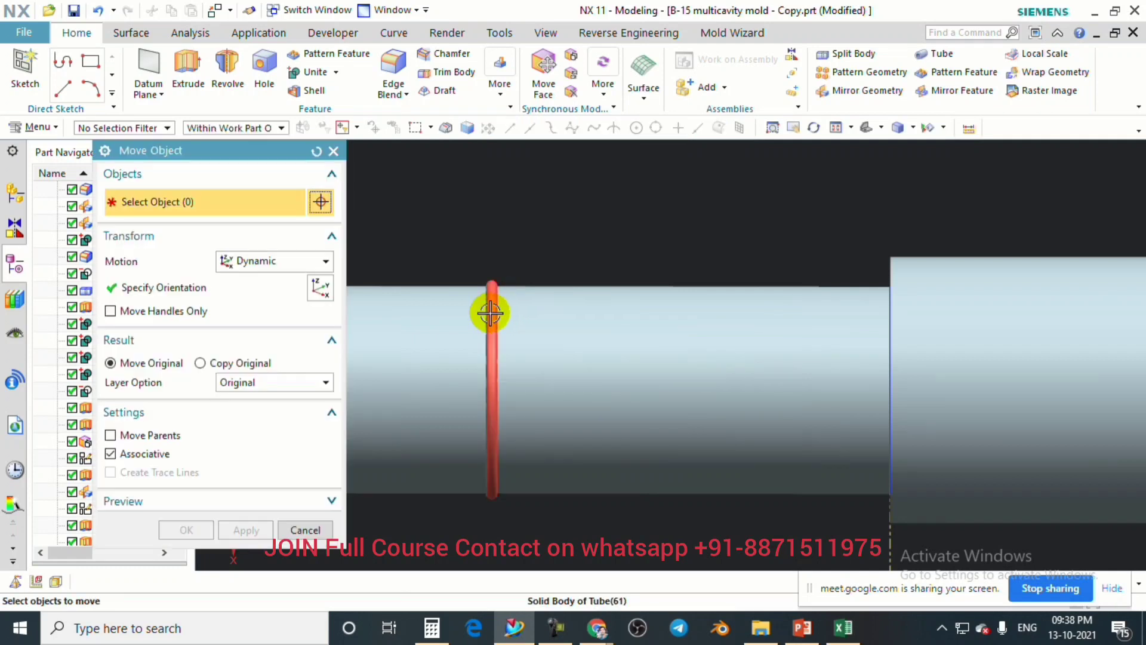
left_click(491, 312)
left_click(201, 363)
left_click(606, 388)
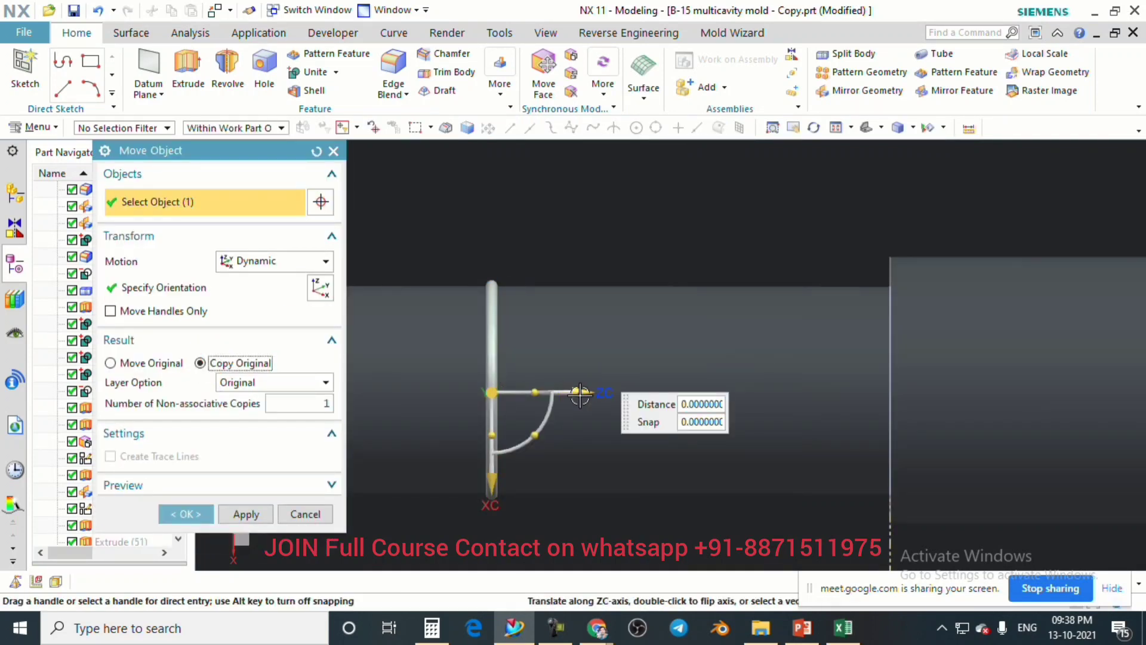
type("15")
key("Return")
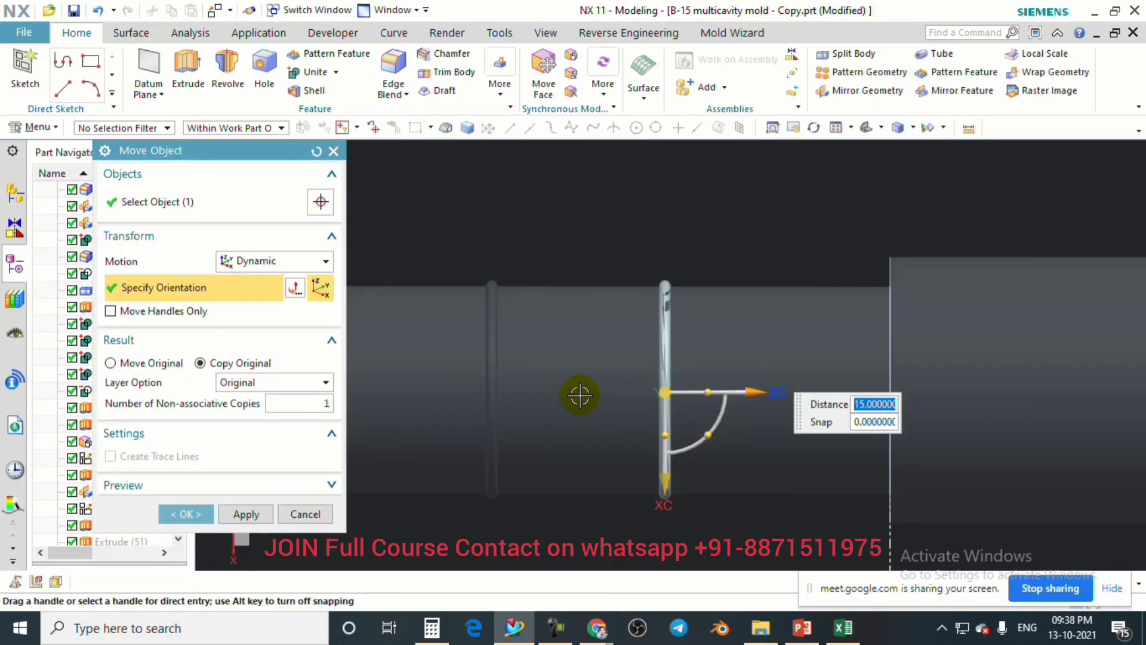
left_click(200, 516)
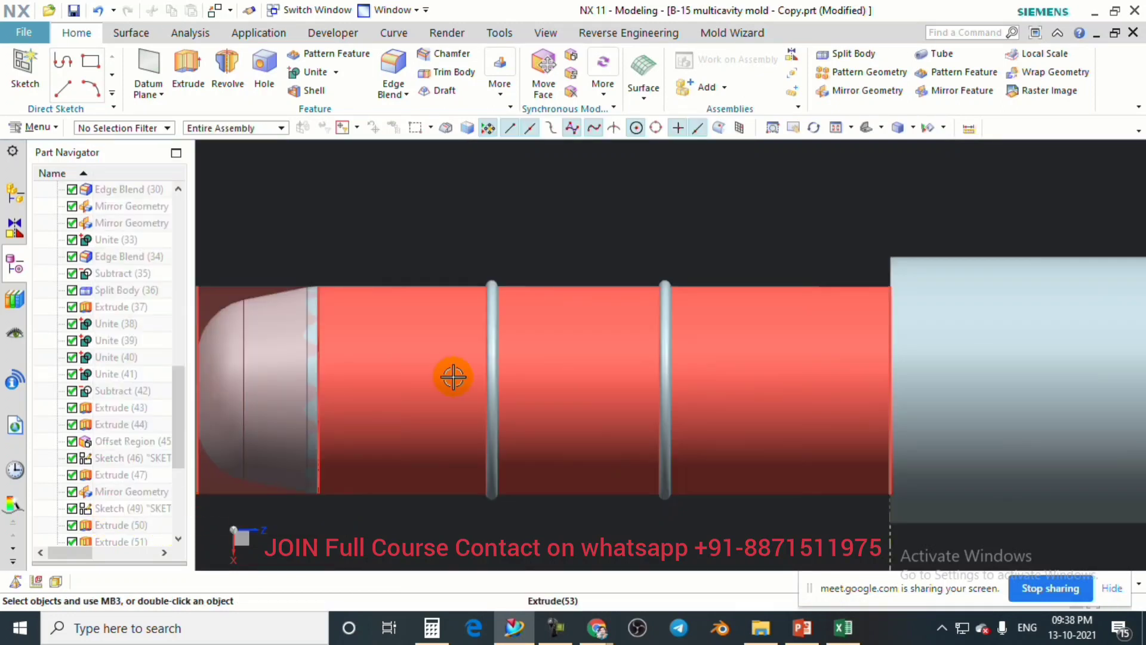
Subtract the two tube rings from the guide pillar without keeping the tool bodies, cutting grooves in its front section.
scroll(512, 299, "down", 3)
middle_click_drag(680, 378, 693, 378)
scroll(693, 378, "down", 2)
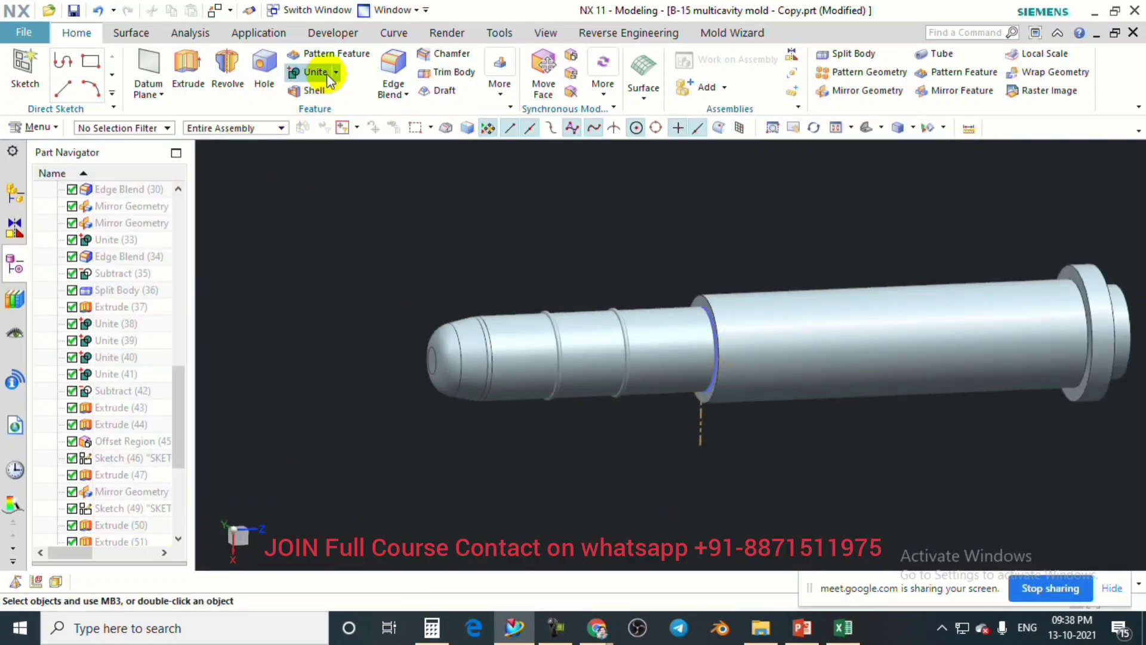
left_click(321, 115)
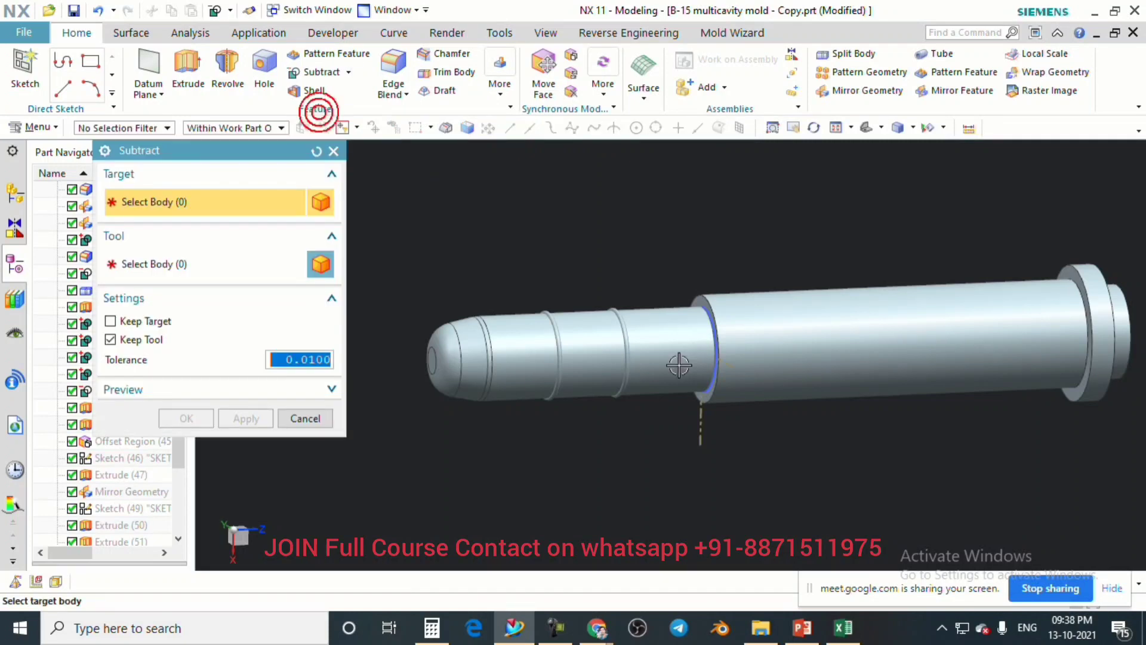
scroll(679, 352, "down", 2)
left_click(546, 291)
left_click(497, 324)
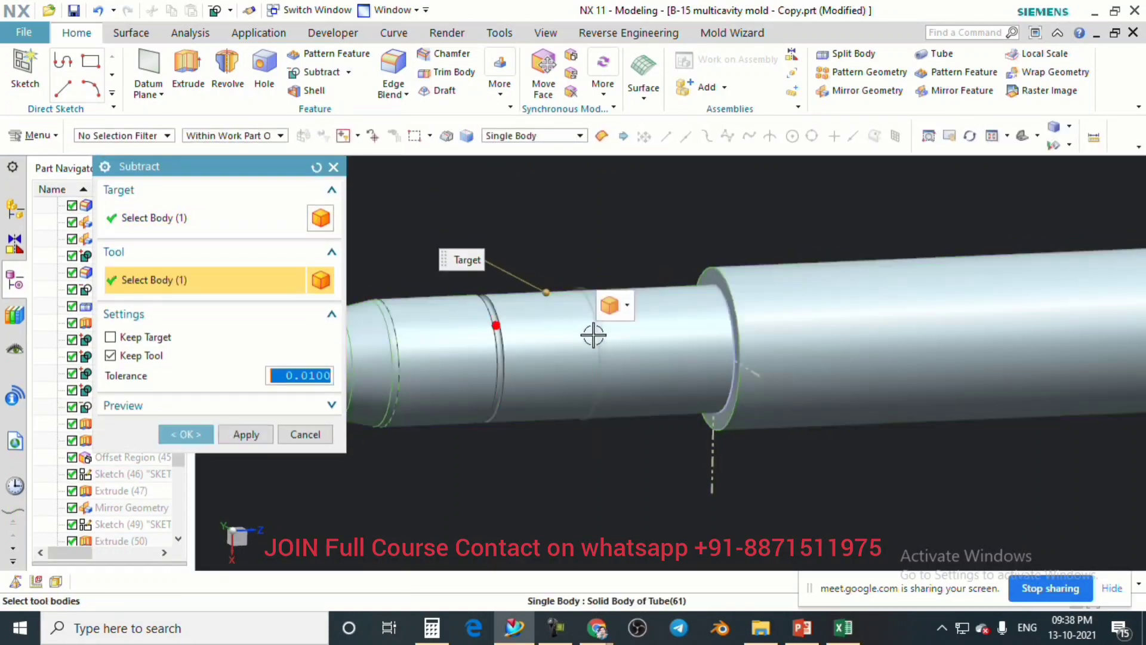
left_click(110, 355)
left_click(186, 434)
scroll(715, 405, "up", 3)
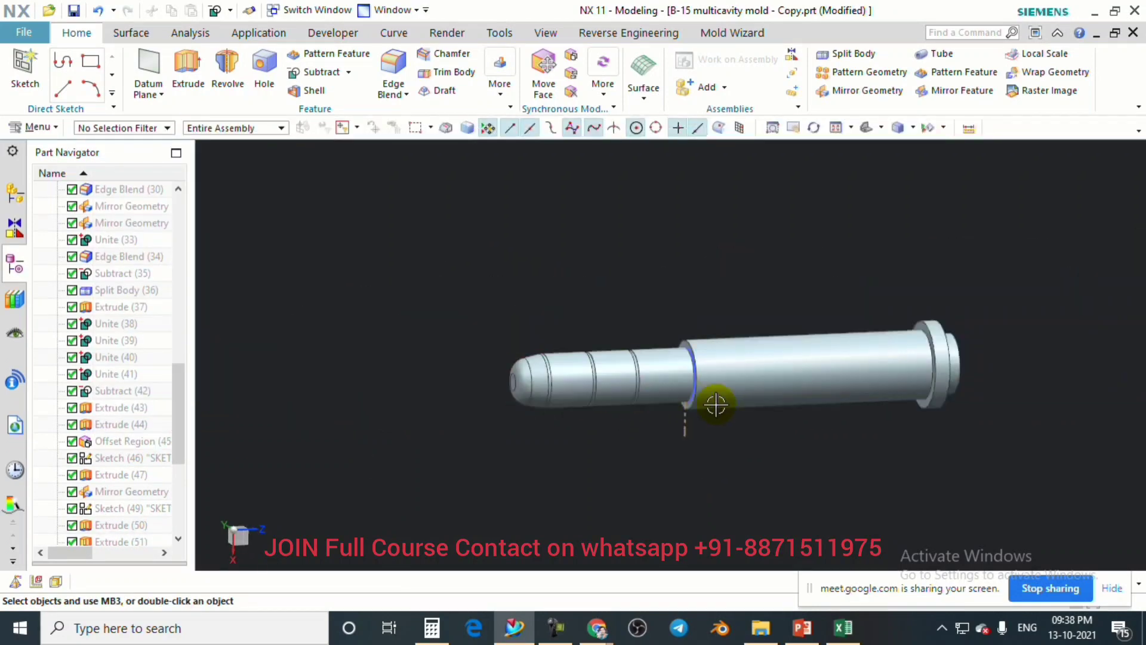
middle_click_drag(716, 405, 640, 395)
key("ctrl+shift+u")
key("ctrl+z")
scroll(641, 395, "up", 3)
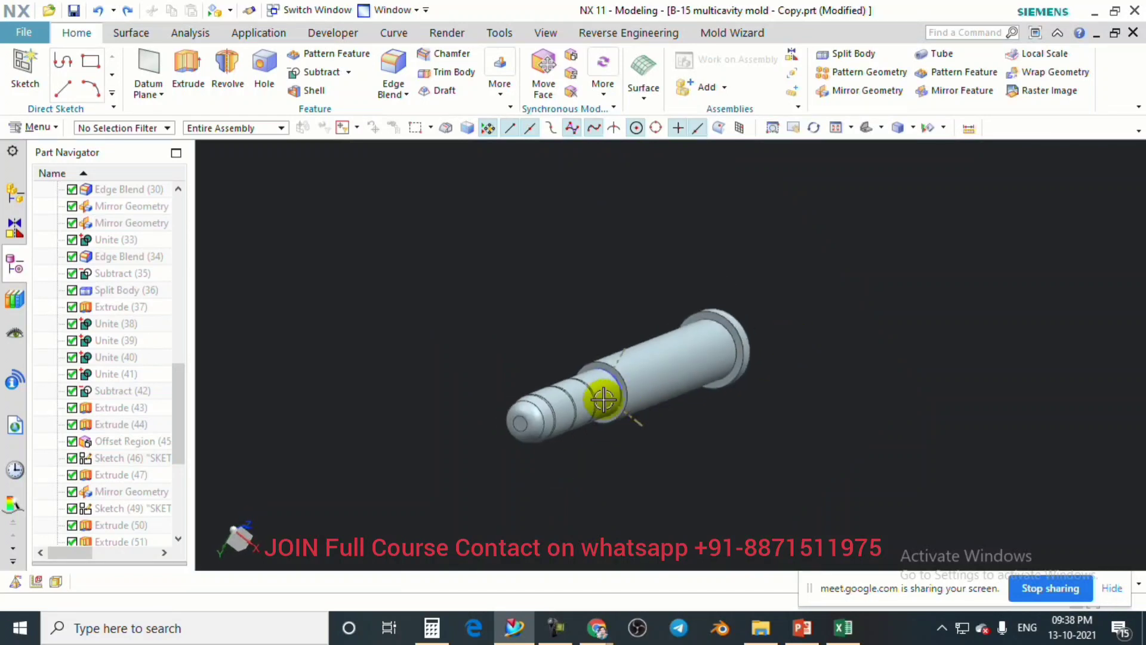
Try to extrude the thicker shank's annular shoulder face 12 mm toward the tip with Boolean set to None.
left_click(177, 64)
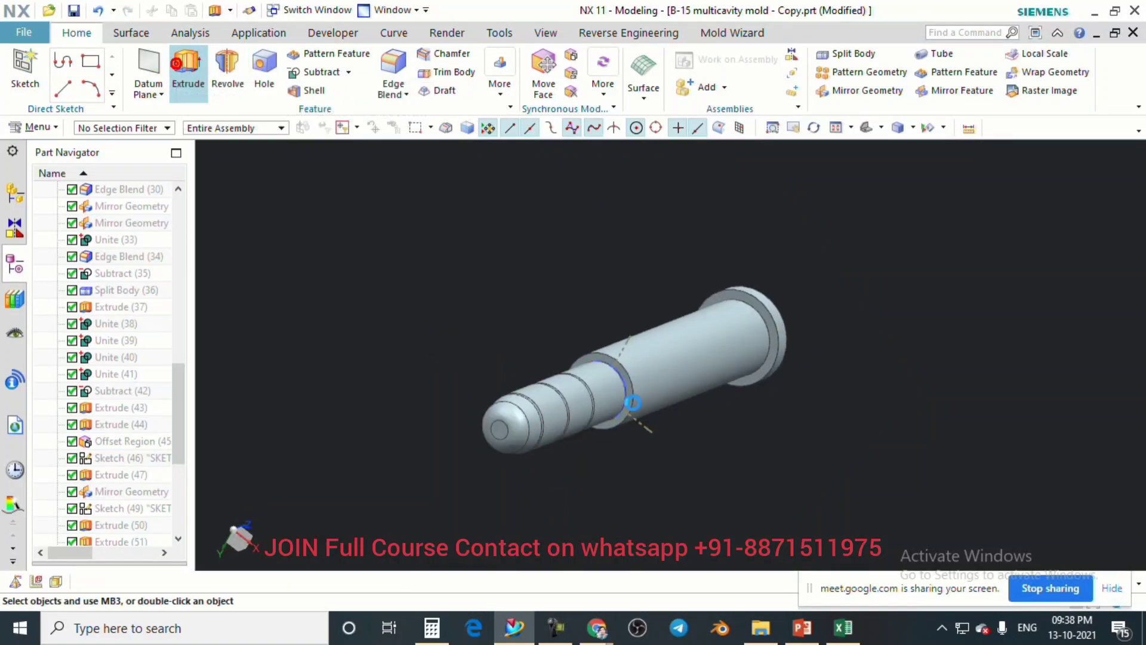
middle_click_drag(599, 359, 513, 258)
scroll(605, 222, "up", 2)
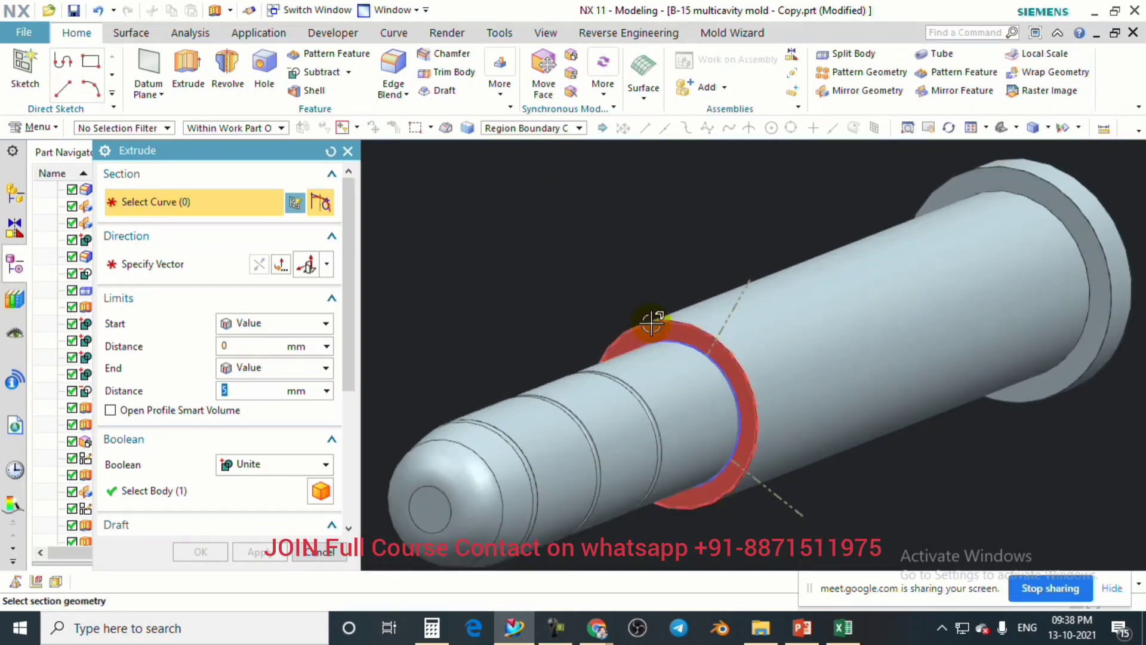
left_click(654, 322)
middle_click_drag(666, 394, 618, 412)
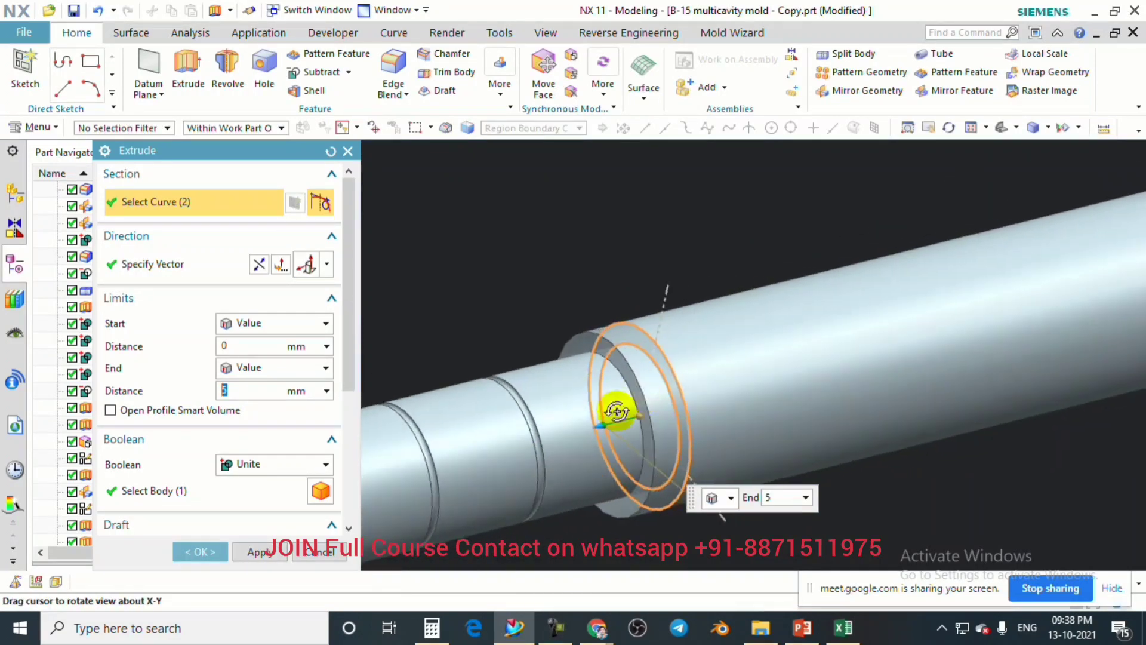
left_click_drag(594, 428, 558, 455)
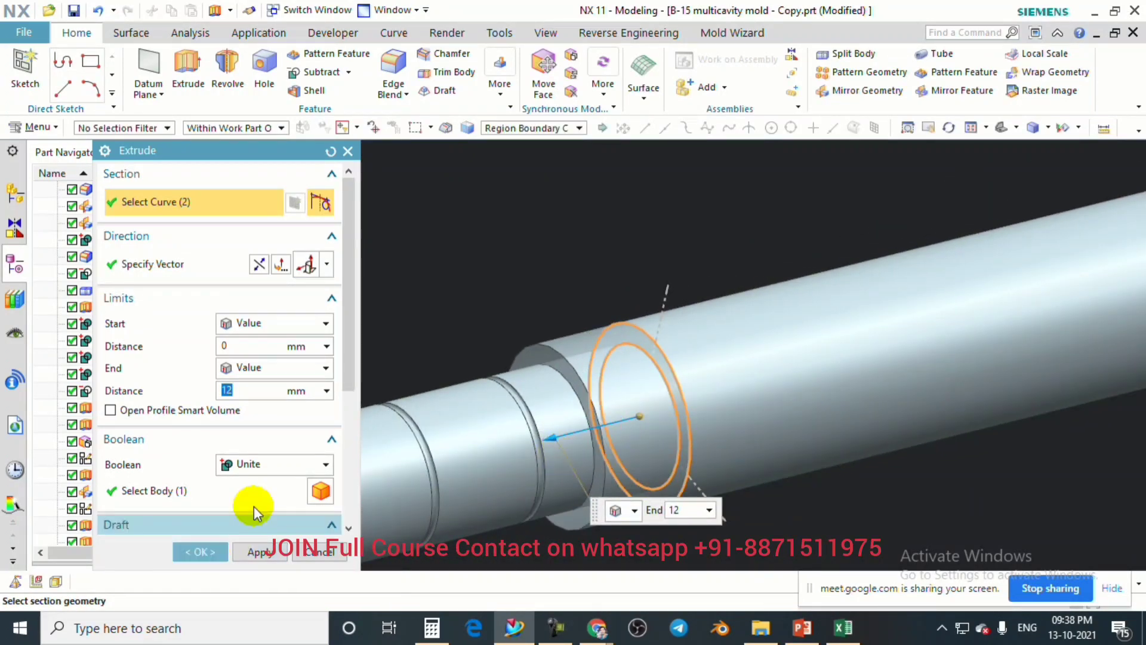
left_click(262, 463)
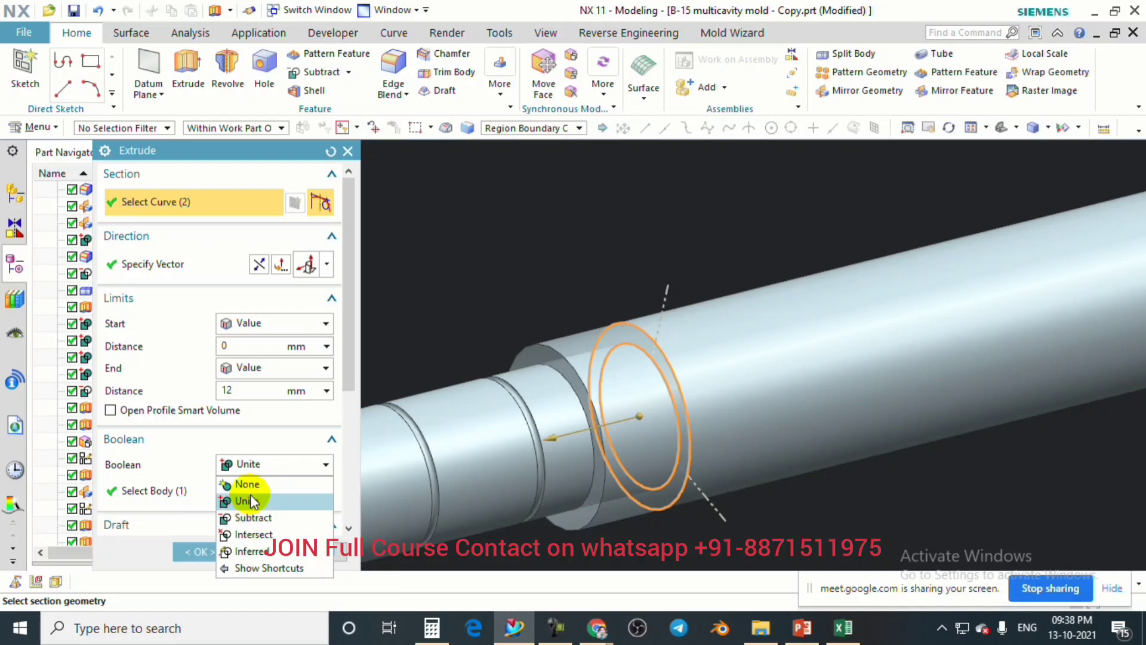
left_click(256, 485)
left_click(218, 549)
Inspect the lengthened shank and undo the shoulder extrusion.
scroll(555, 385, "down", 2)
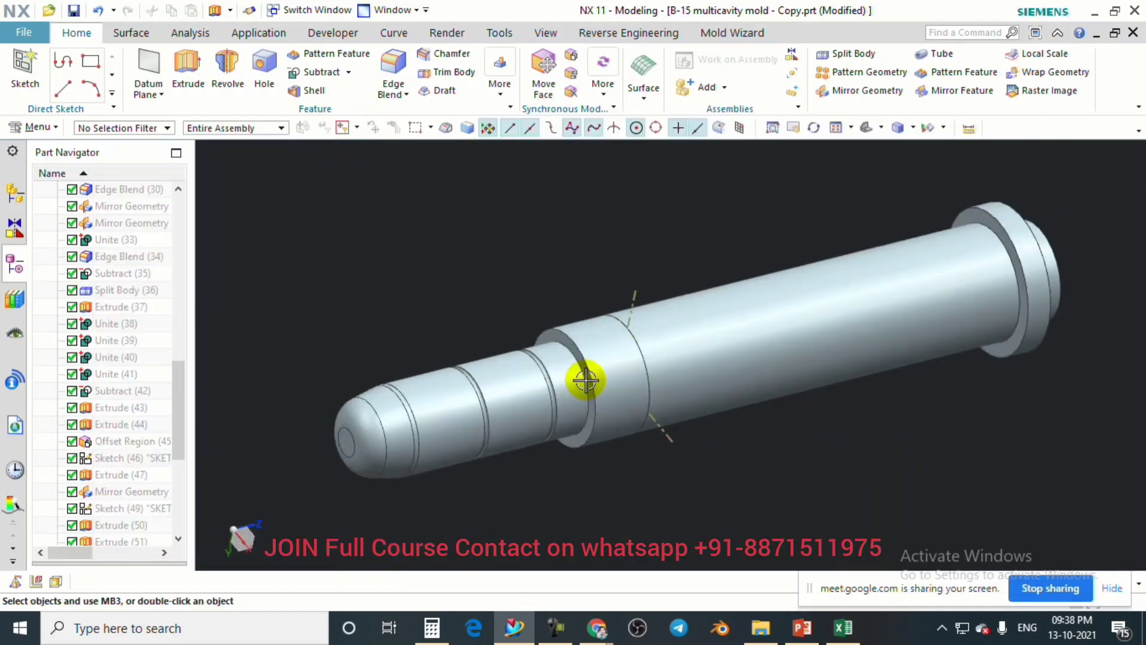
middle_click_drag(604, 374, 683, 371)
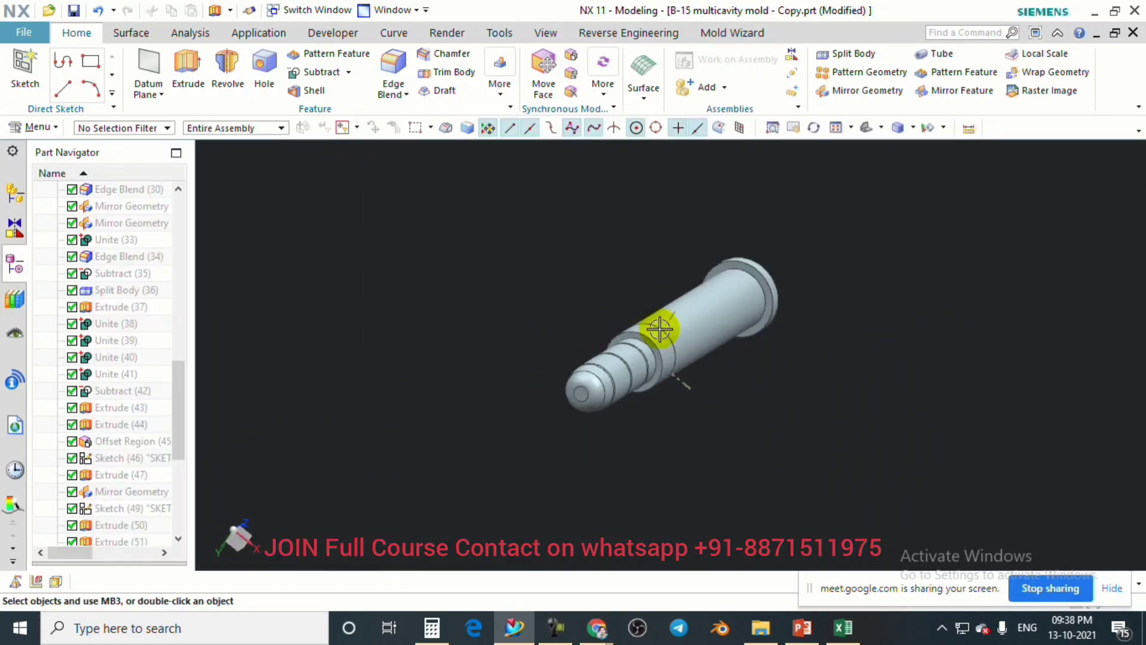
scroll(683, 371, "up", 2)
key("ctrl+z")
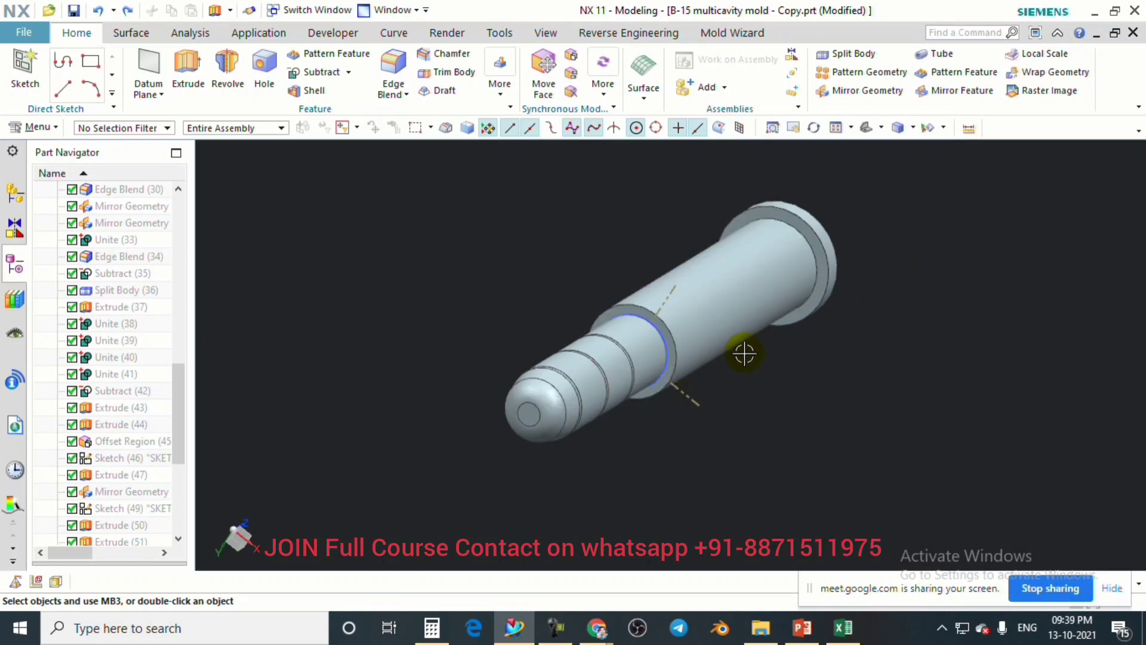
Isolate the orange cavity plate together with the guide pillar, hiding the other mould plates.
key("ctrl+shift+b")
scroll(744, 352, "down", 6)
middle_click_drag(824, 335, 759, 345)
scroll(759, 345, "up", 2)
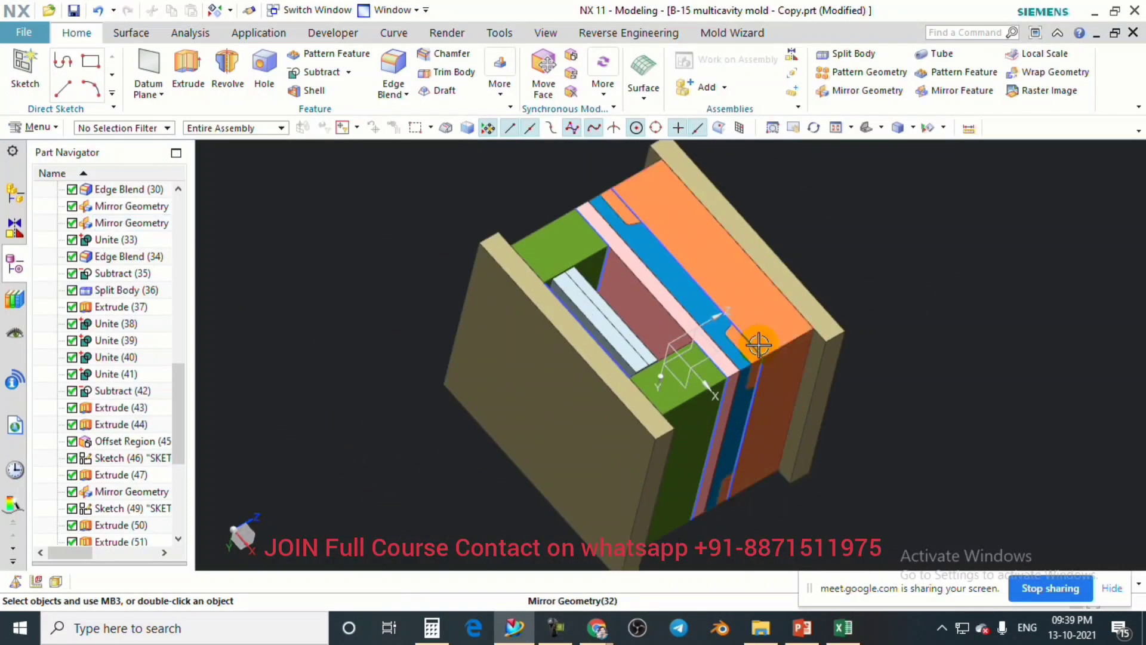
key("ctrl+shift+i")
left_click(752, 310)
left_click(304, 241)
key("ctrl+shift+b")
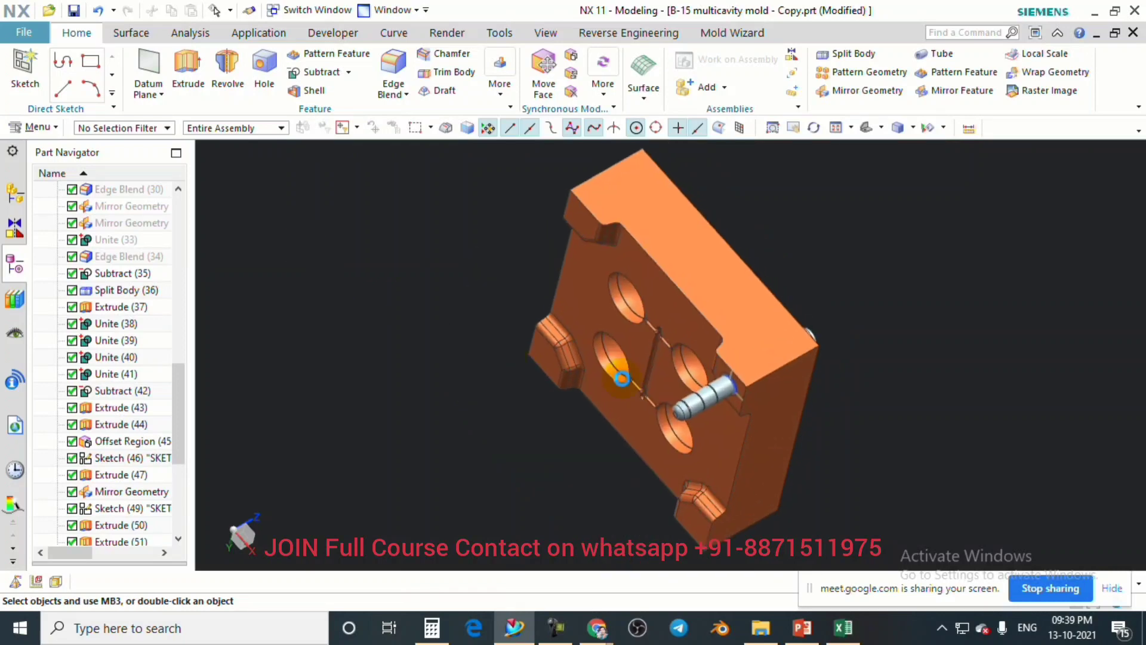
Mirror the guide pillar associatively to the plate's adjacent corner, about the mid-plane between two opposite side faces.
middle_click_drag(622, 378, 764, 323)
scroll(768, 329, "up", 4)
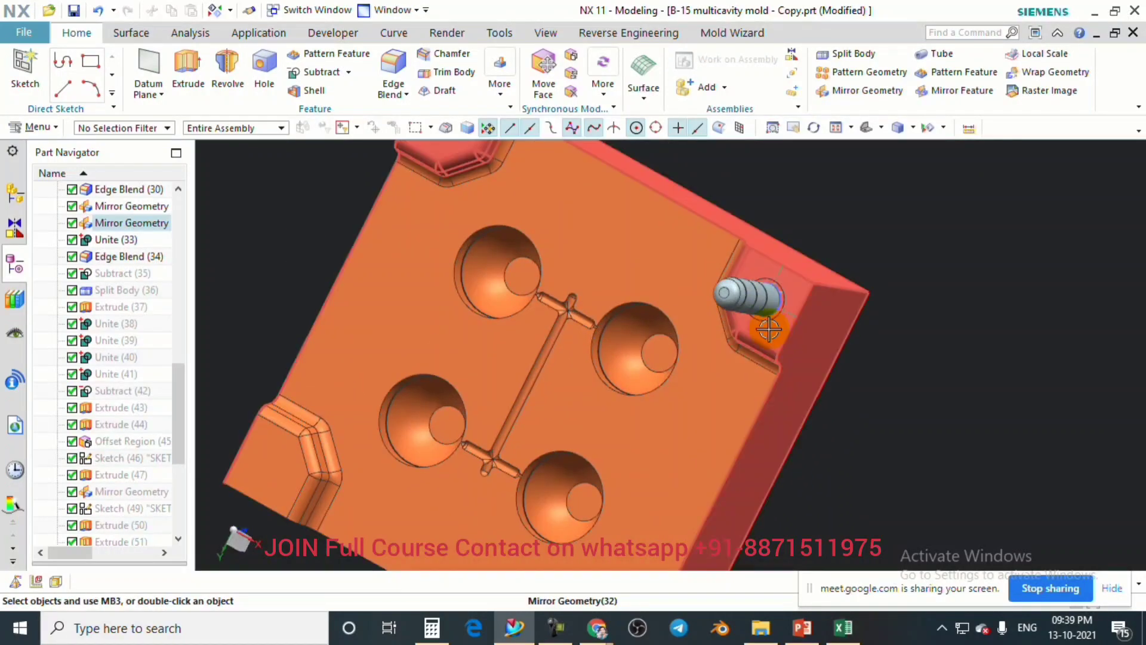
scroll(768, 329, "down", 2)
left_click(865, 92)
scroll(740, 320, "up", 3)
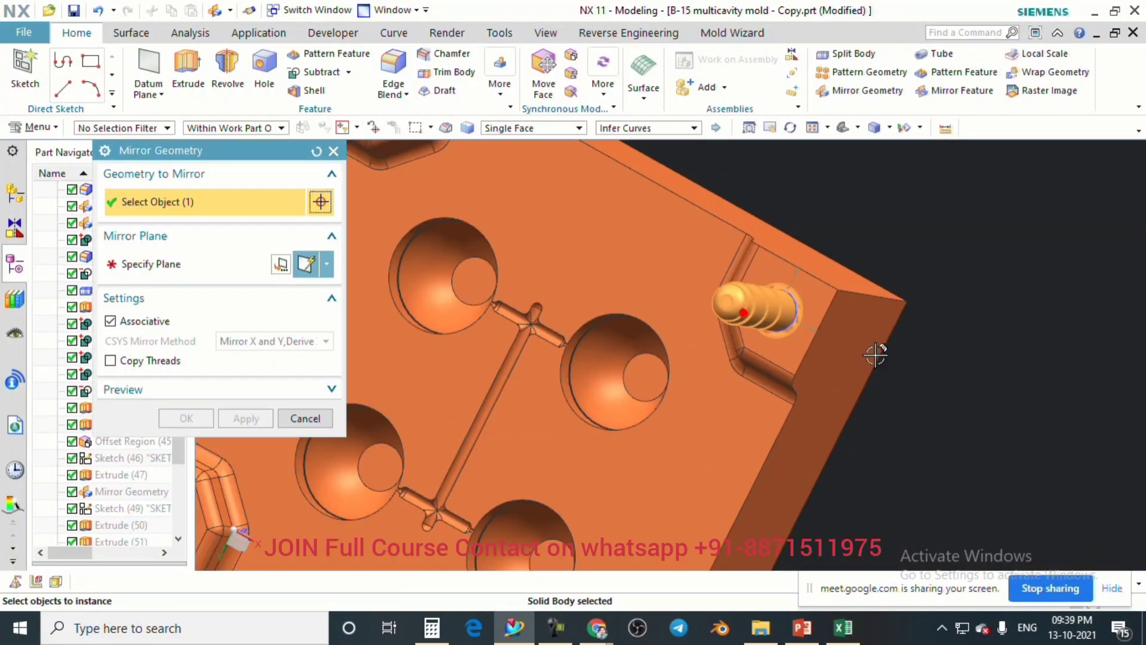
scroll(875, 354, "down", 3)
left_click(130, 264)
middle_click_drag(568, 343, 860, 409)
left_click(583, 265)
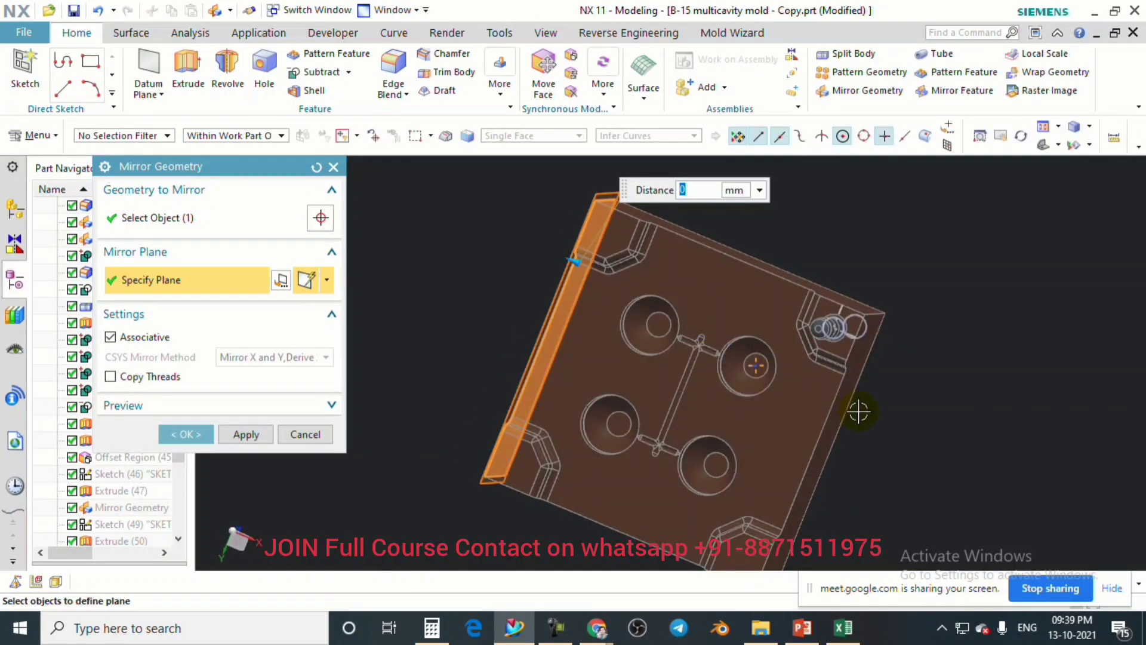
left_click(246, 434)
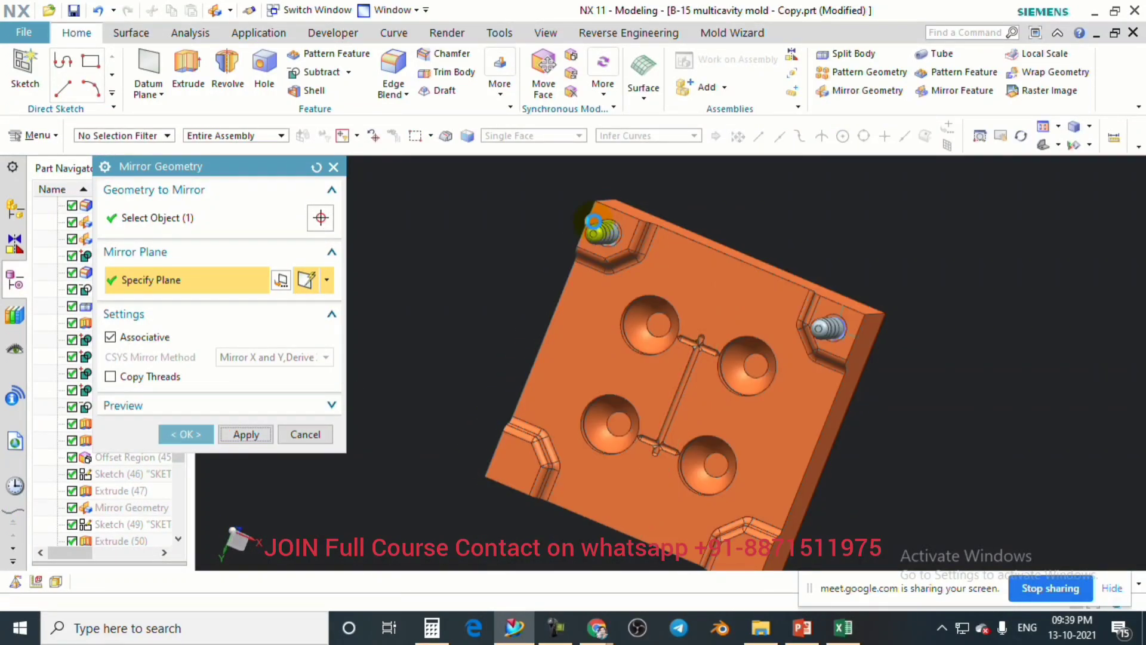
Mirror both guide pillars associatively to the remaining two corners, about the mid-plane between the plate's other pair of side faces.
scroll(594, 233, "up", 3)
scroll(816, 345, "down", 3)
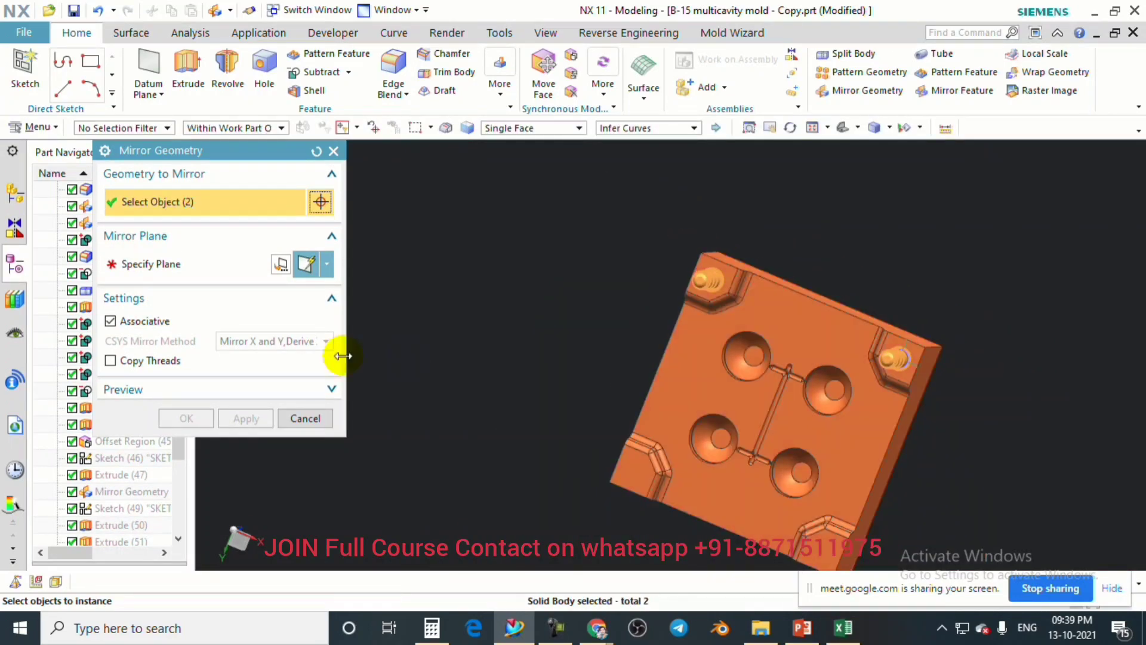
left_click(147, 276)
middle_click_drag(743, 336, 726, 305)
left_click(727, 303)
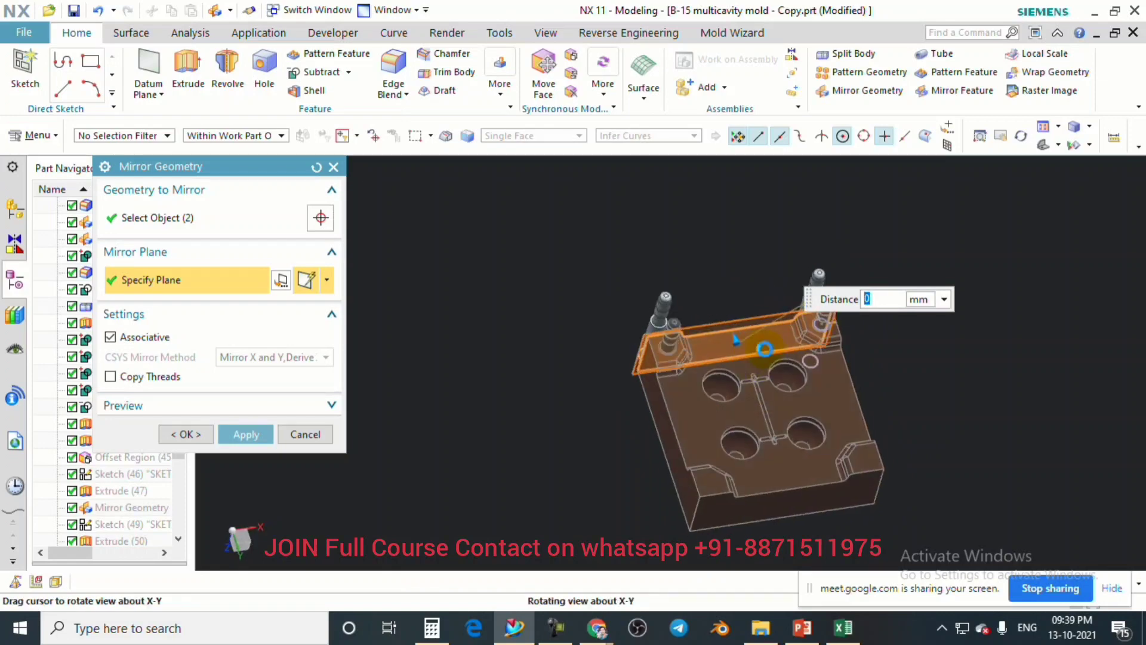
middle_click_drag(765, 348, 792, 525)
left_click(222, 435)
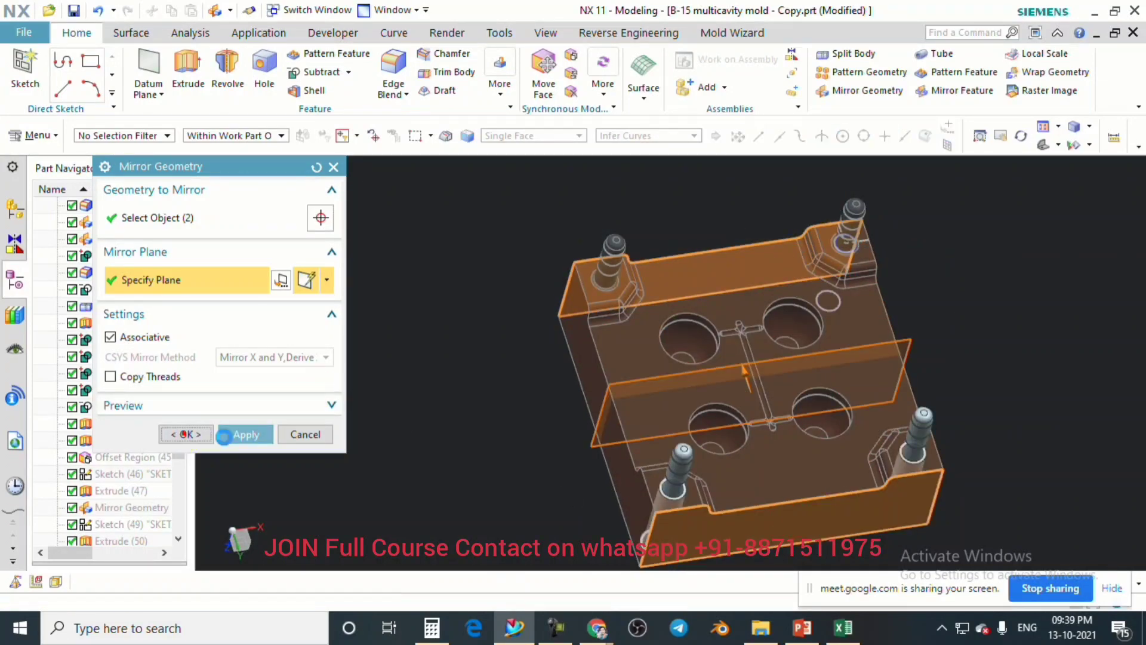
middle_click_drag(671, 317, 844, 299)
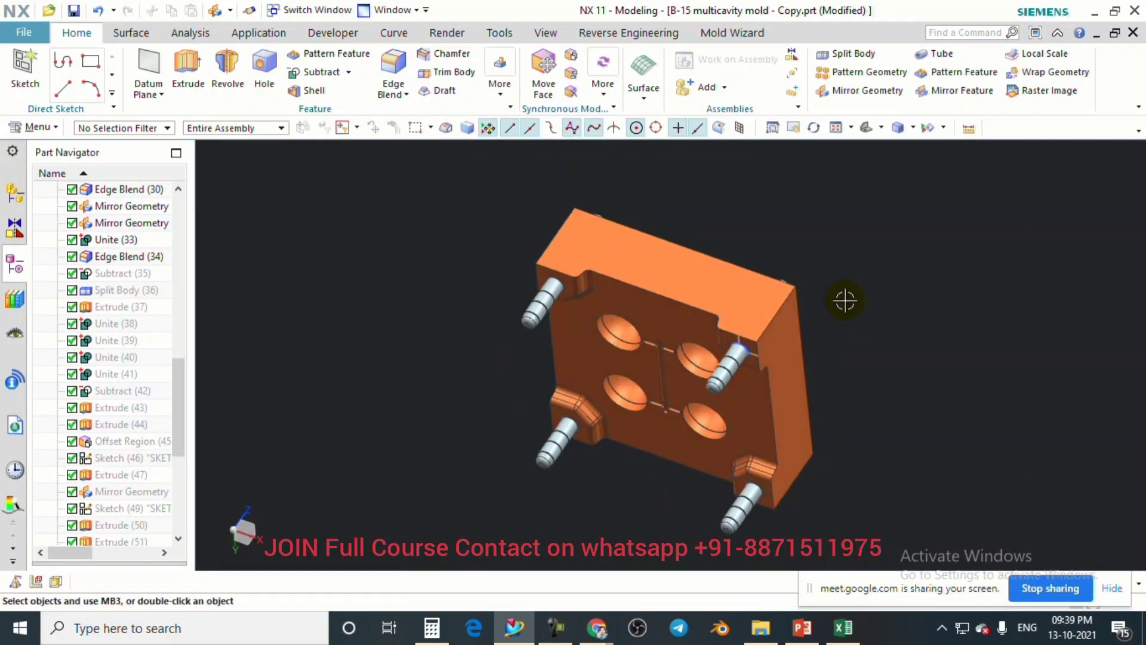
Compare the orange cavity plate and its guide pillars with the other mould plates in side view, swapping the visible and hidden bodies.
scroll(659, 322, "up", 2)
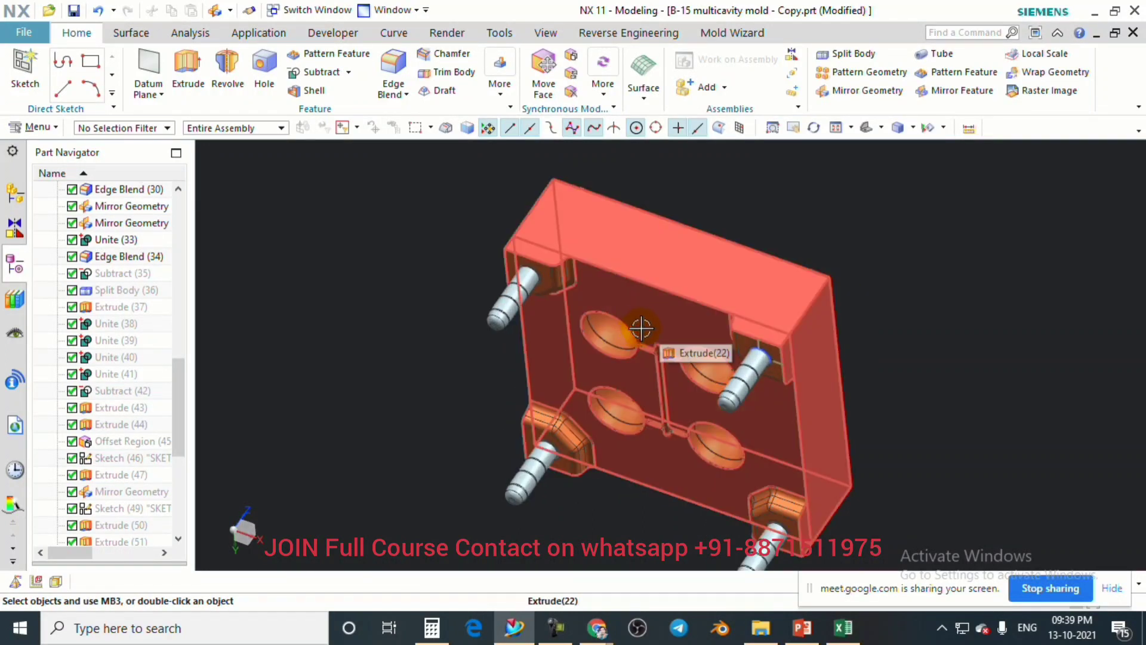
middle_click_drag(648, 326, 591, 297)
scroll(592, 297, "up", 4)
scroll(719, 254, "down", 2)
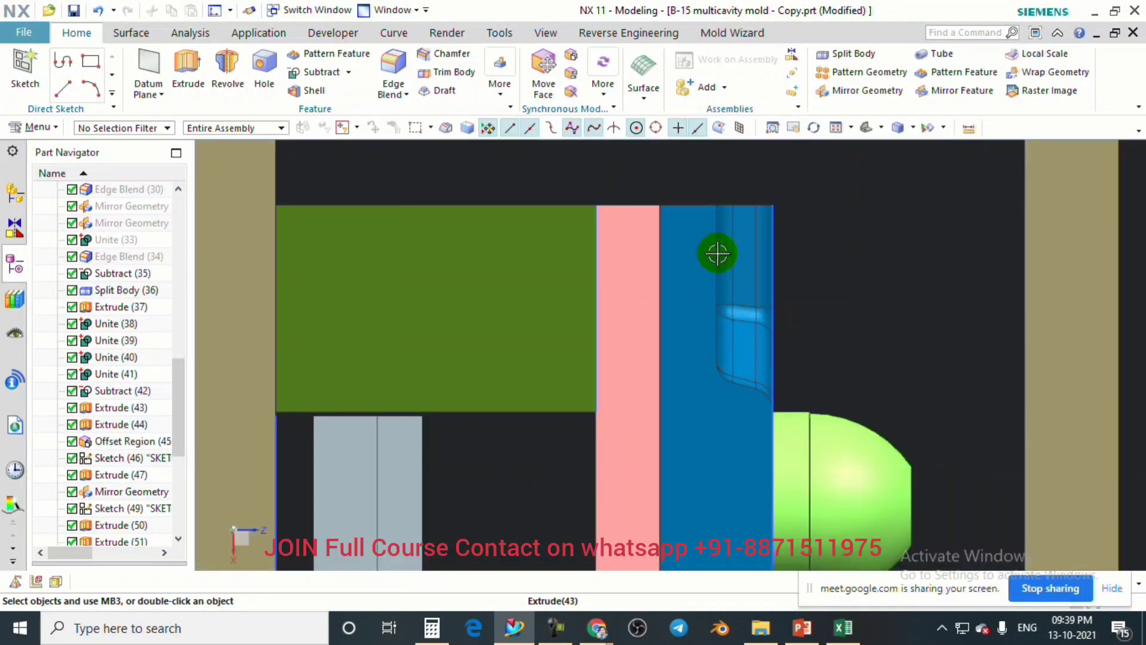
scroll(684, 240, "up", 1)
left_click(793, 127)
left_click_drag(681, 267, 727, 271)
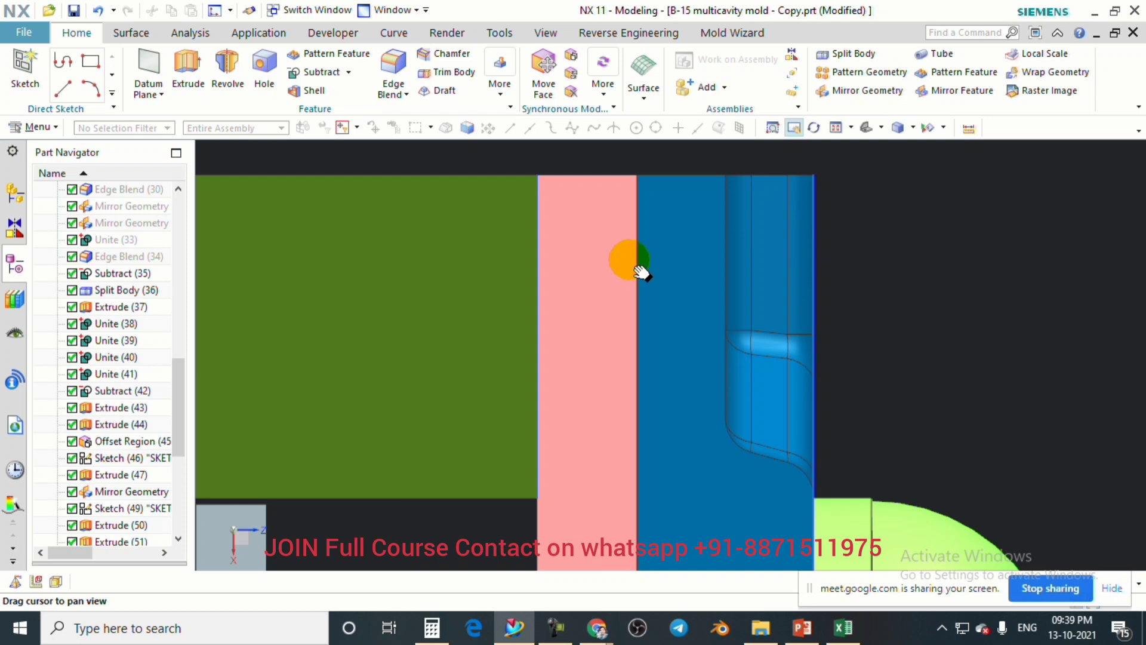
scroll(640, 272, "down", 3)
scroll(650, 266, "up", 1)
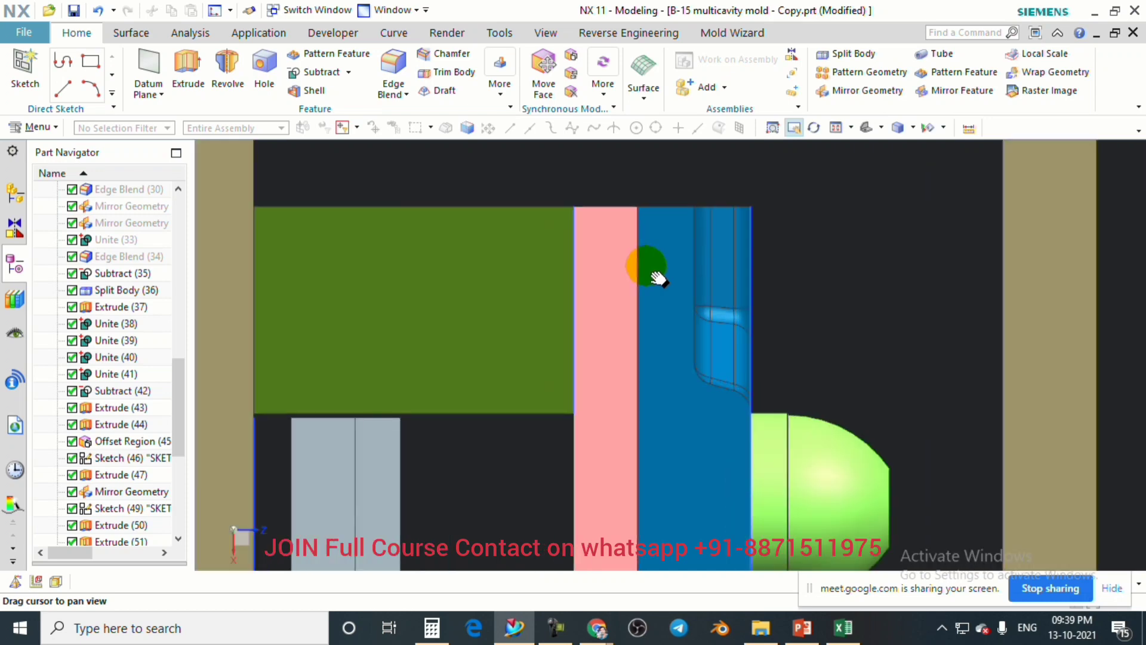
scroll(663, 267, "down", 1)
key("ctrl+shift+b")
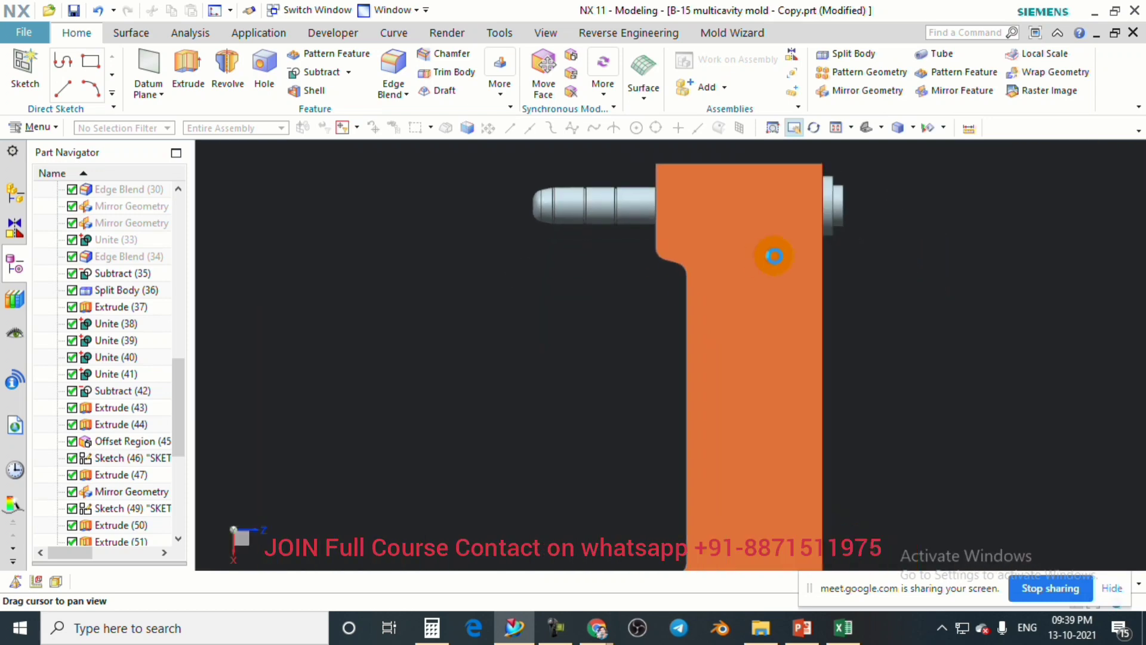
scroll(698, 328, "down", 1)
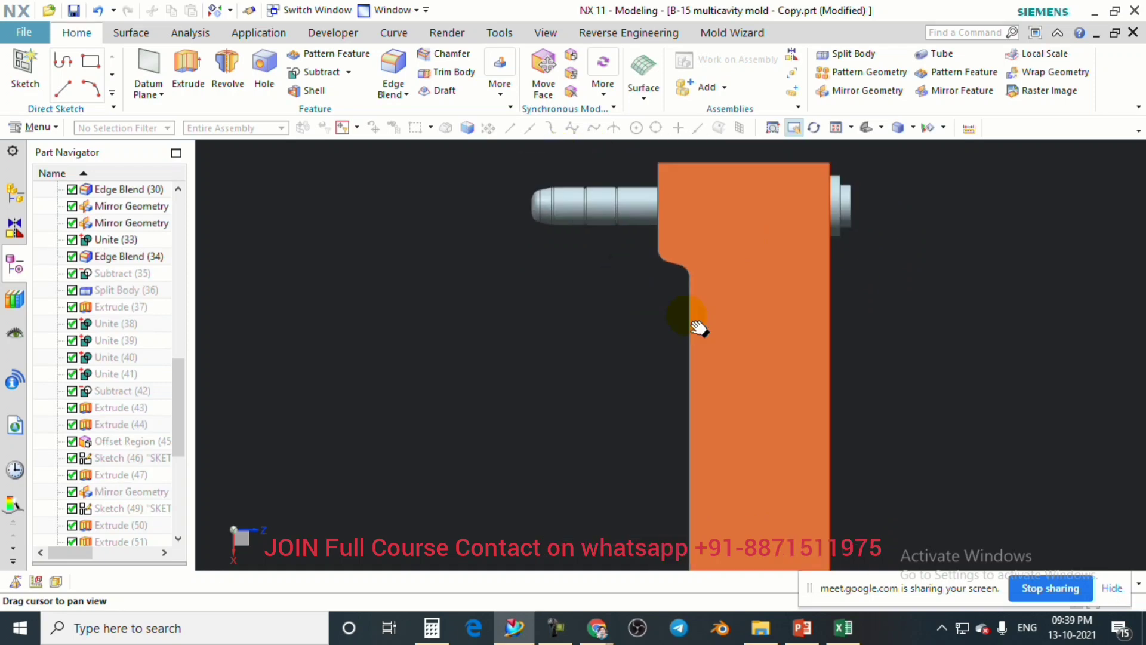
key("ctrl+shift+b")
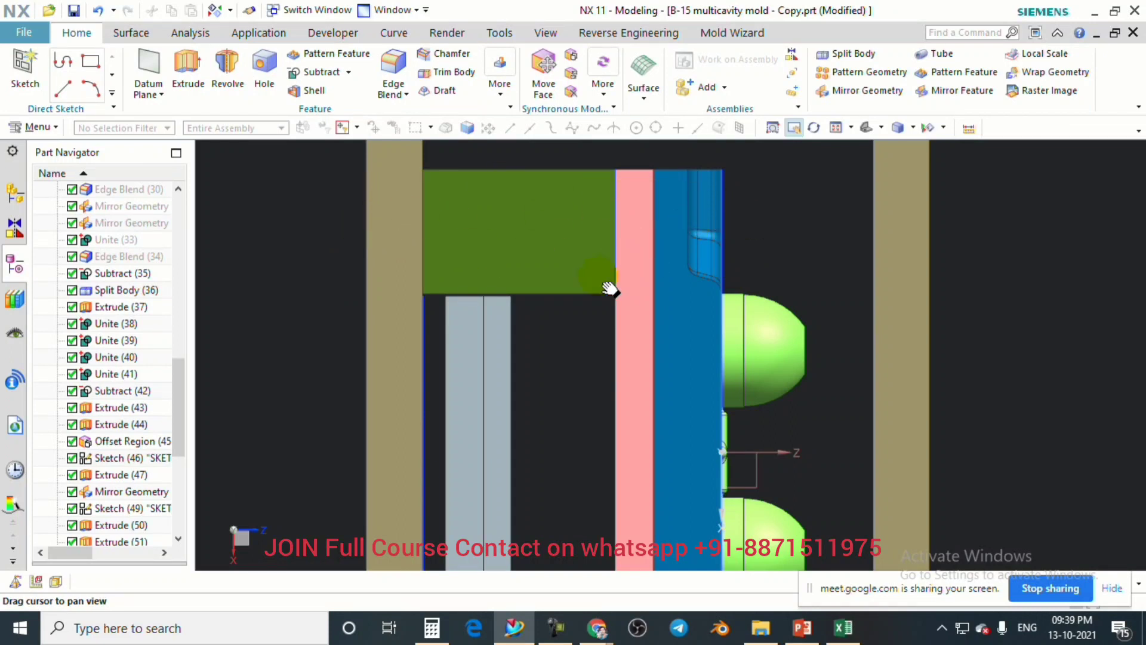
scroll(609, 290, "down", 3)
key("ctrl+shift+b")
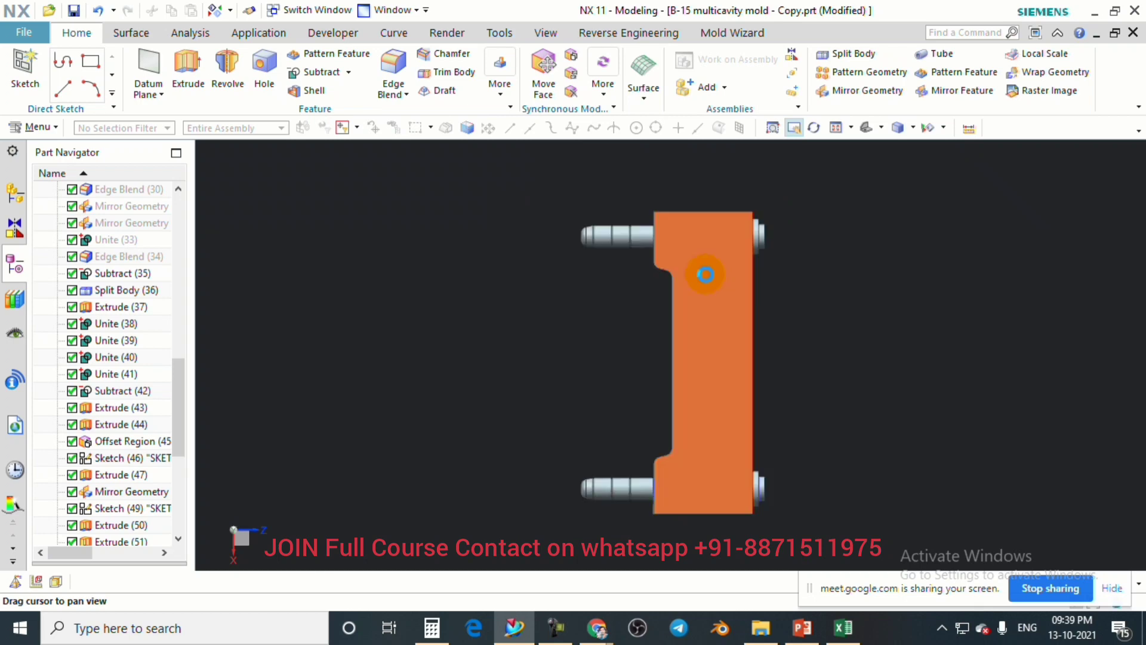
middle_click_drag(706, 274, 769, 236)
scroll(770, 242, "up", 2)
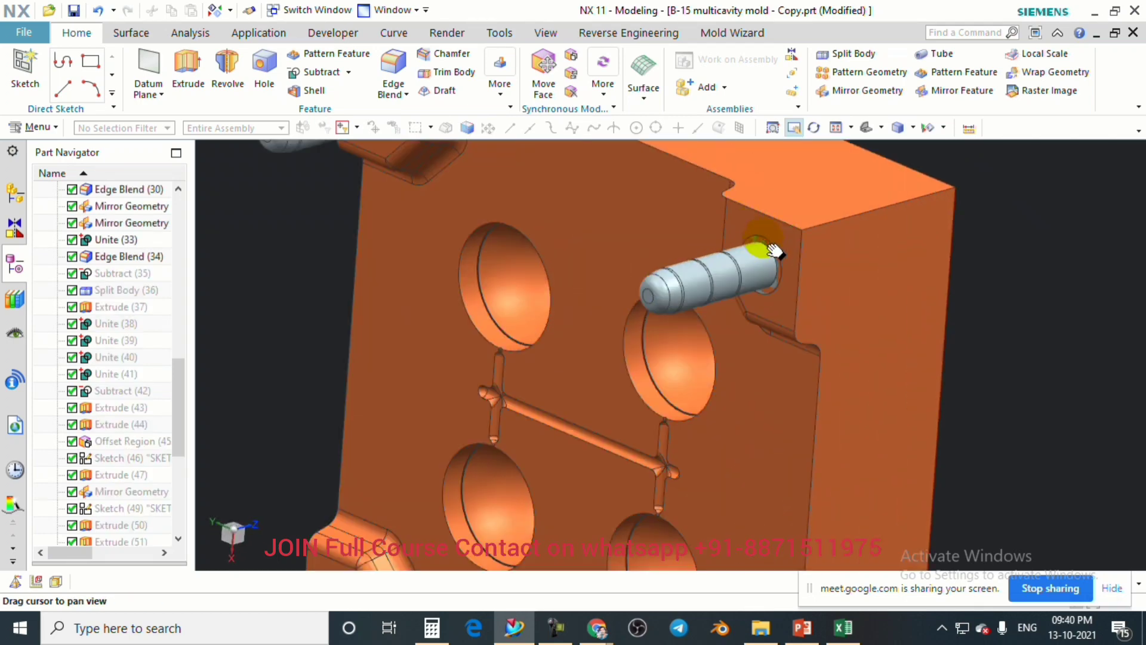
Subtract the four guide pillars from the orange cavity plate, keeping the pillars as tool bodies.
scroll(722, 297, "down", 2)
left_click(324, 74)
scroll(776, 258, "up", 1)
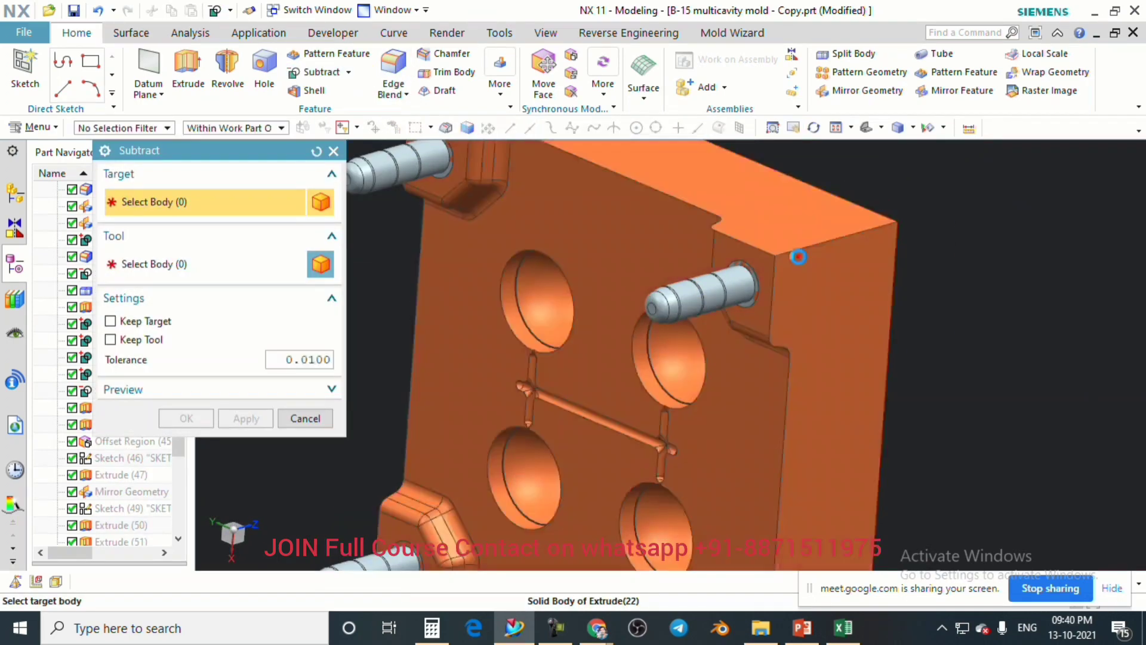
left_click(798, 255)
scroll(740, 283, "up", 3)
left_click(728, 287)
scroll(868, 339, "down", 1)
scroll(600, 287, "down", 2)
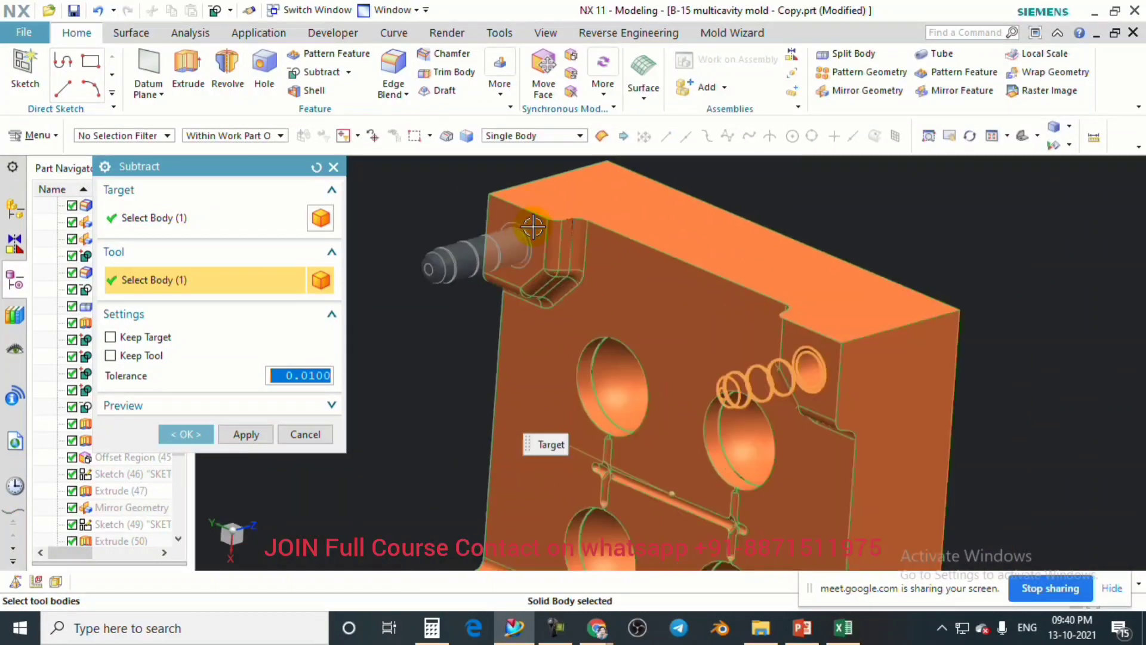
scroll(531, 227, "up", 2)
left_click(514, 252)
scroll(542, 238, "down", 4)
scroll(752, 456, "up", 2)
scroll(756, 447, "down", 2)
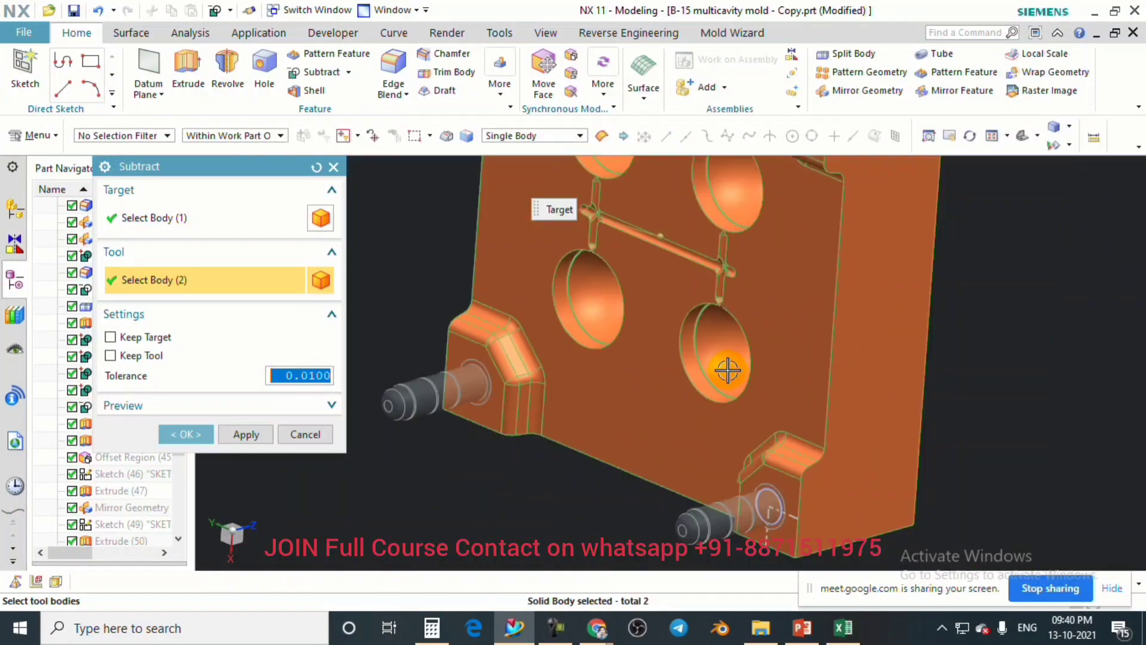
scroll(396, 443, "up", 1)
left_click(396, 442)
scroll(418, 388, "up", 2)
left_click(456, 330)
scroll(394, 412, "down", 2)
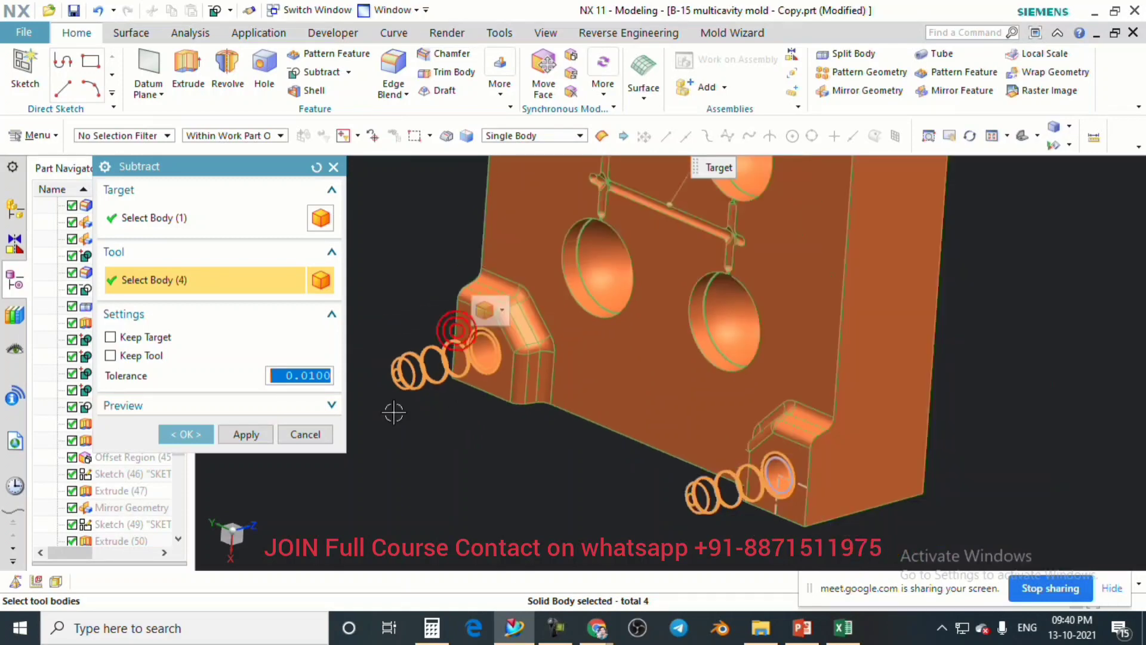
left_click(120, 355)
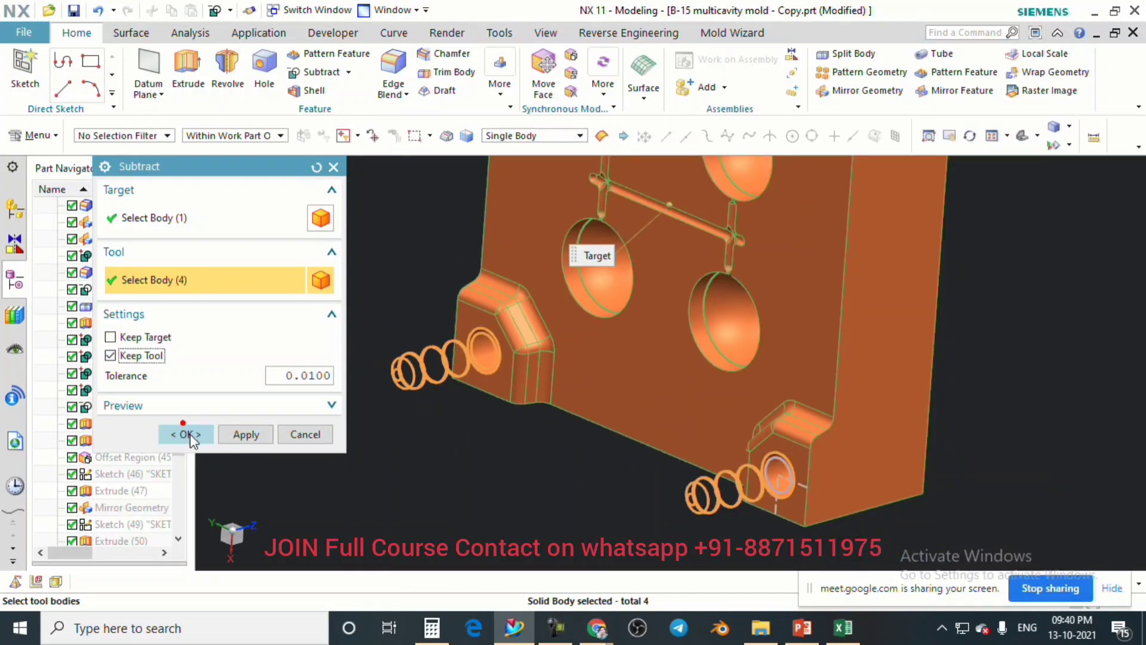
left_click(185, 434)
Examine how the guide pillars sit in the cavity plate and check the opposite plate's corner pockets by swapping the visible and hidden bodies.
scroll(637, 411, "down", 4)
scroll(606, 255, "up", 5)
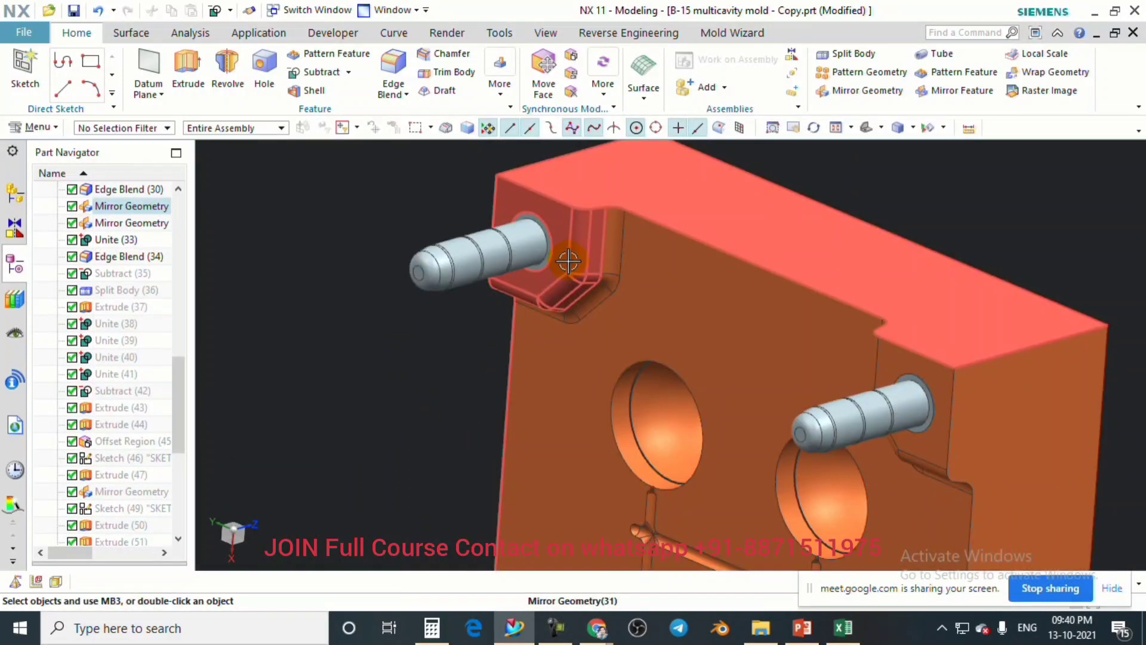
middle_click_drag(571, 261, 627, 273)
scroll(529, 239, "up", 3)
scroll(527, 238, "down", 2)
scroll(601, 284, "down", 3)
key("F8")
scroll(581, 248, "down", 2)
scroll(581, 289, "up", 3)
scroll(588, 271, "down", 2)
scroll(558, 213, "up", 4)
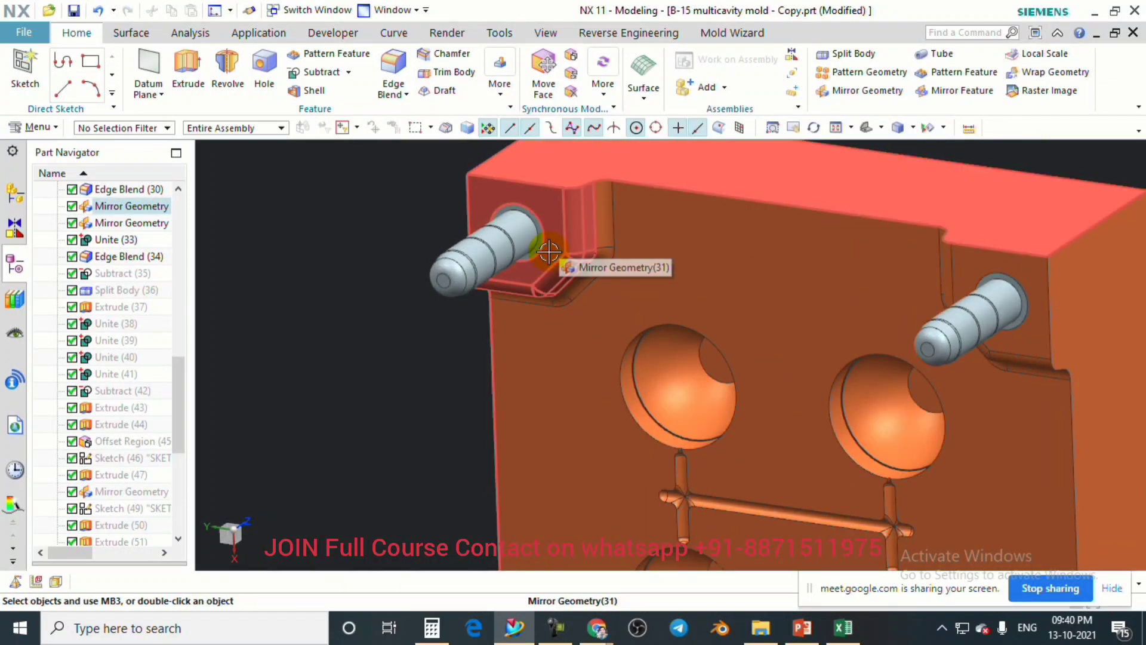
scroll(549, 255, "down", 3)
middle_click_drag(550, 256, 563, 317)
scroll(563, 315, "up", 2)
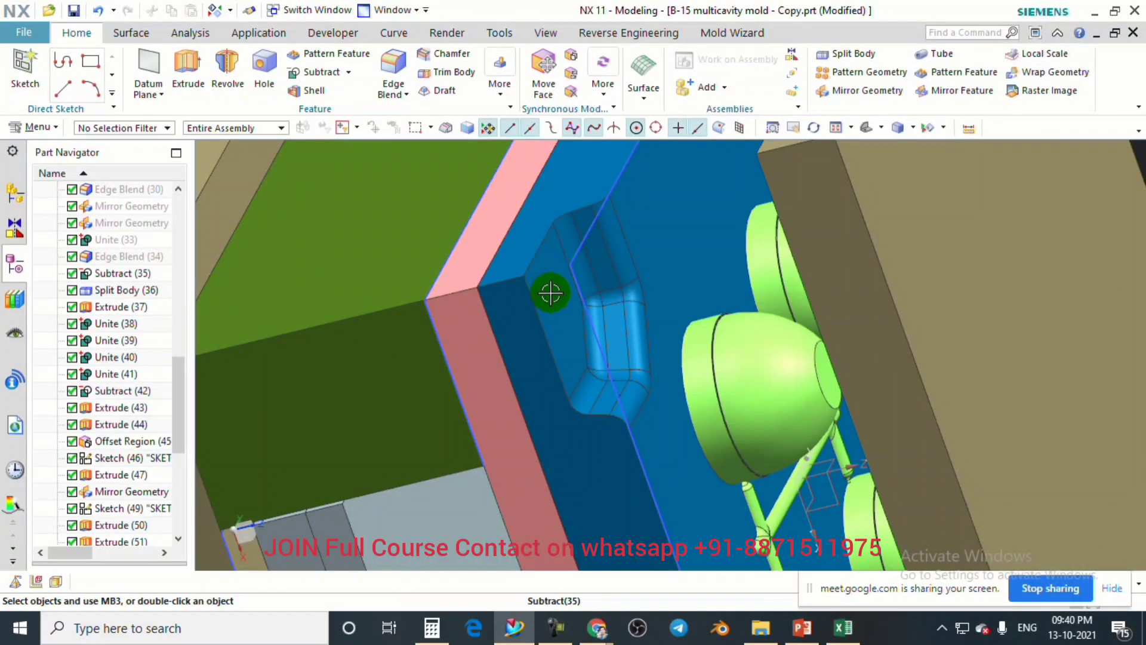
scroll(553, 297, "down", 3)
middle_click_drag(553, 307, 807, 243)
scroll(807, 244, "up", 2)
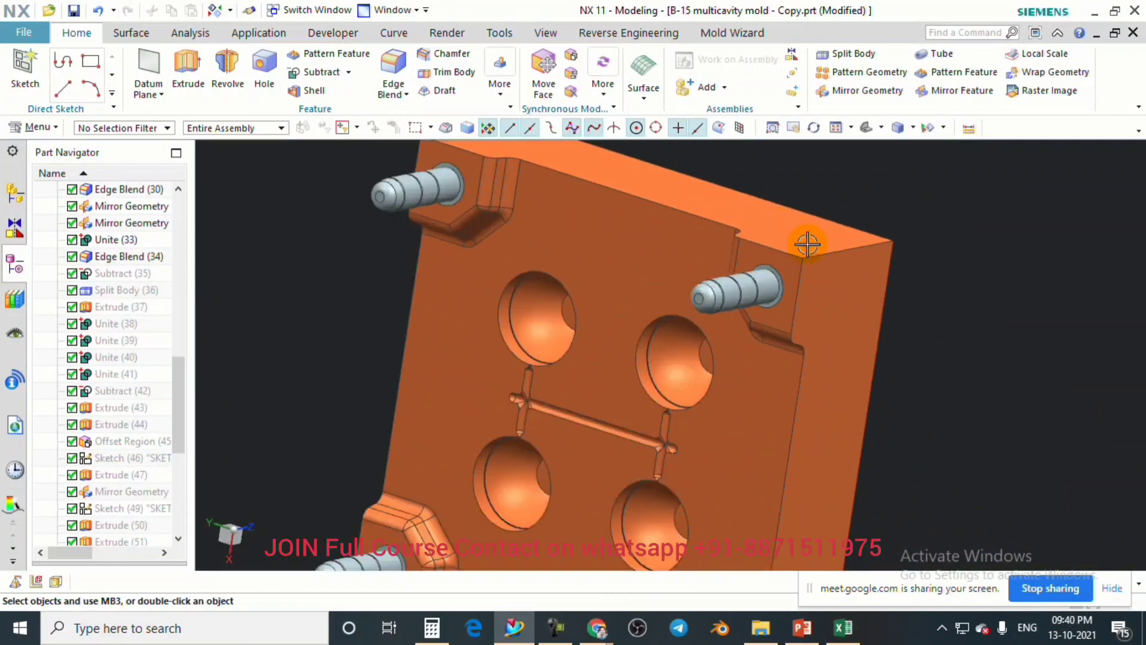
Extrude the ring-shaped shoulder faces of all four guide pillars from 0 to 12 mm, with no Boolean operation.
left_click(130, 33)
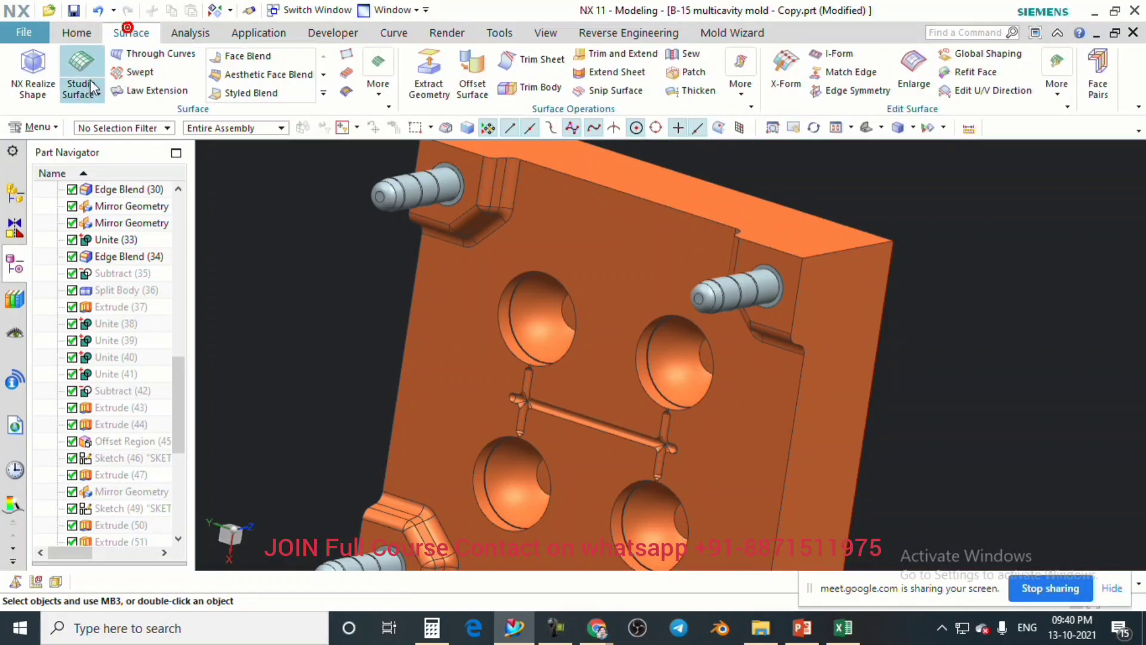
left_click(75, 33)
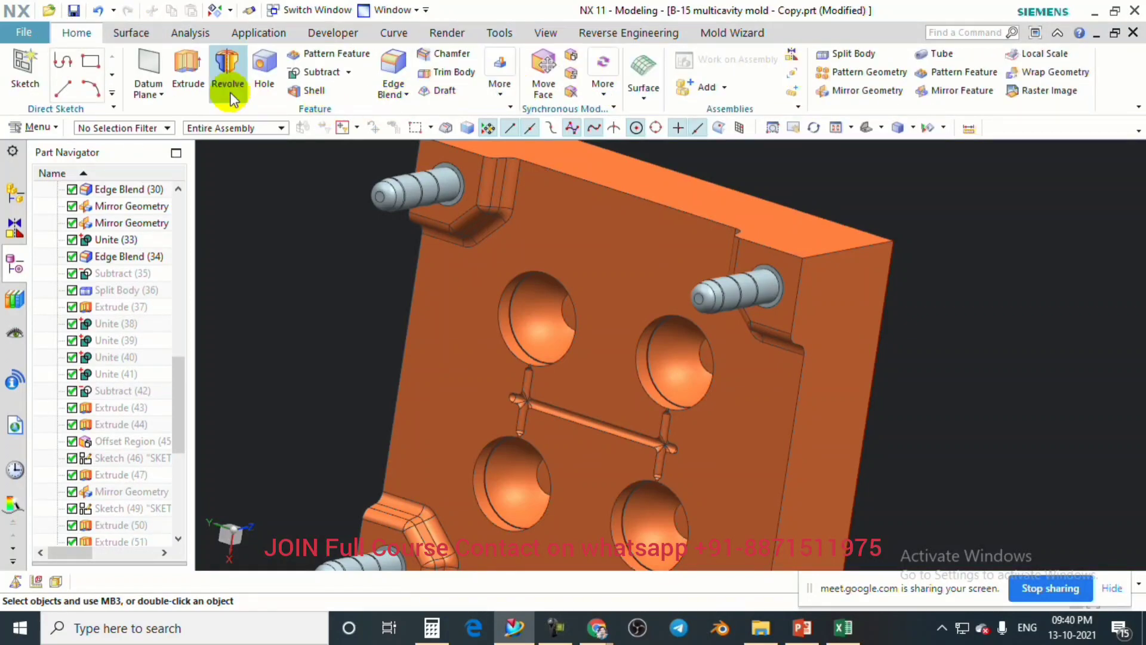
left_click(187, 72)
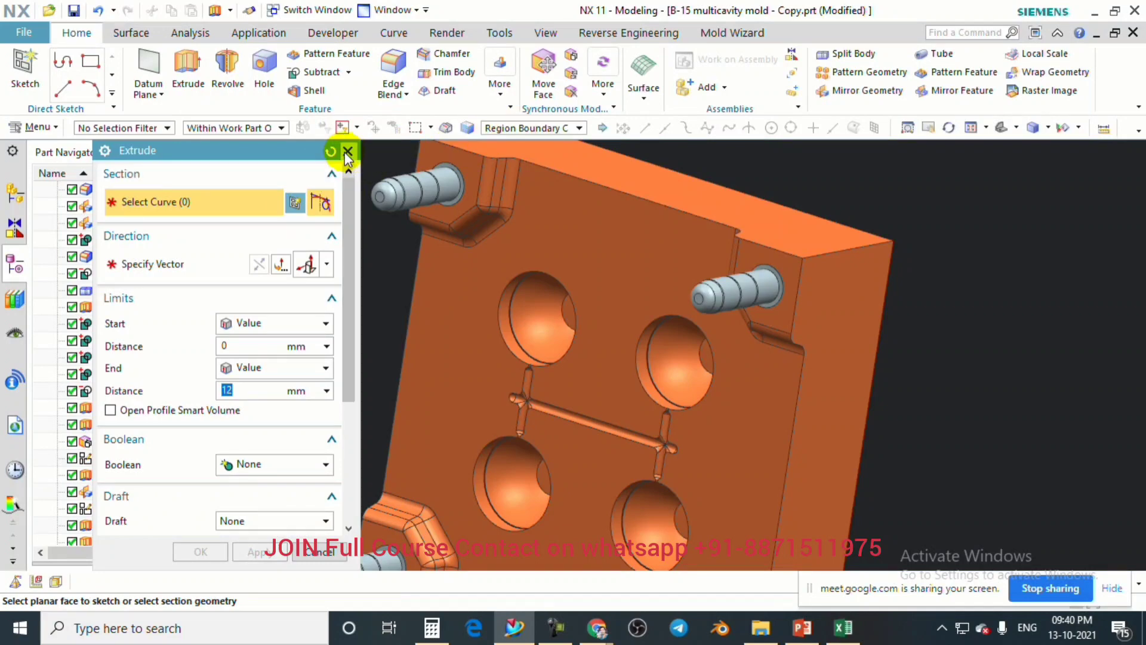
scroll(824, 287, "up", 5)
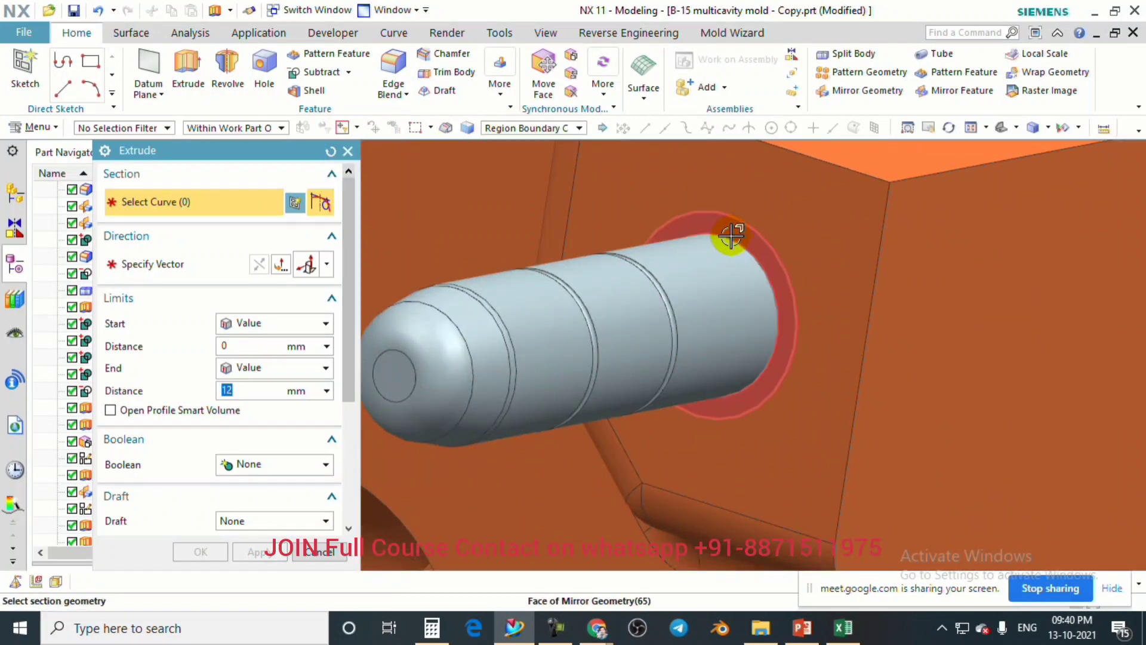
left_click(746, 253)
scroll(742, 299, "down", 5)
scroll(490, 245, "up", 5)
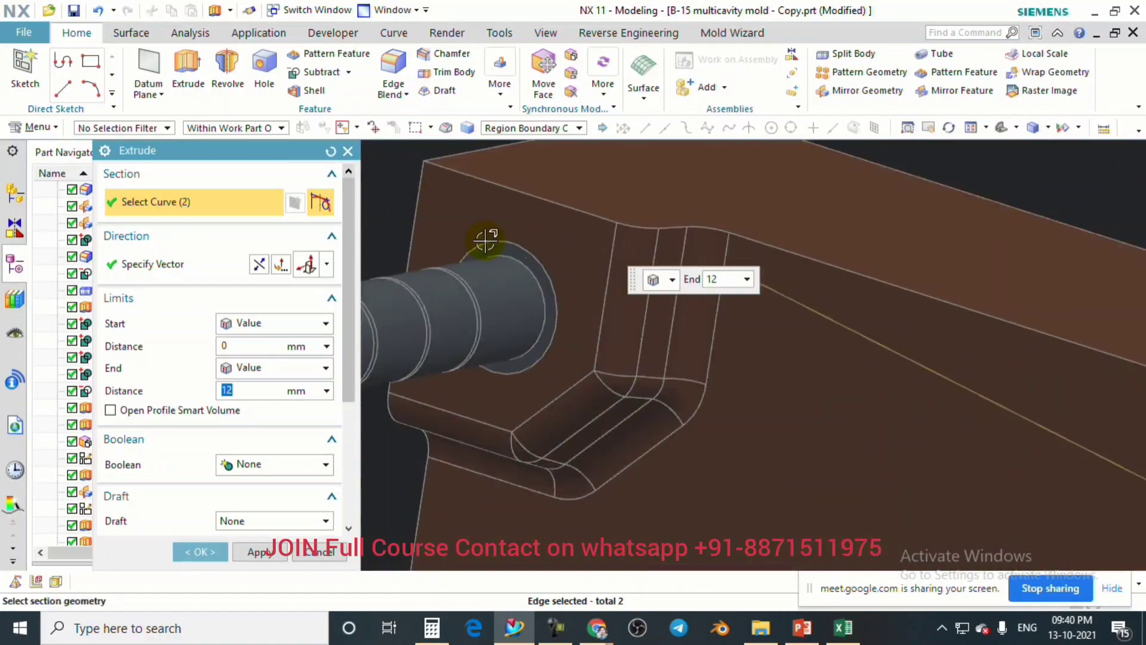
left_click(499, 250)
scroll(499, 251, "down", 5)
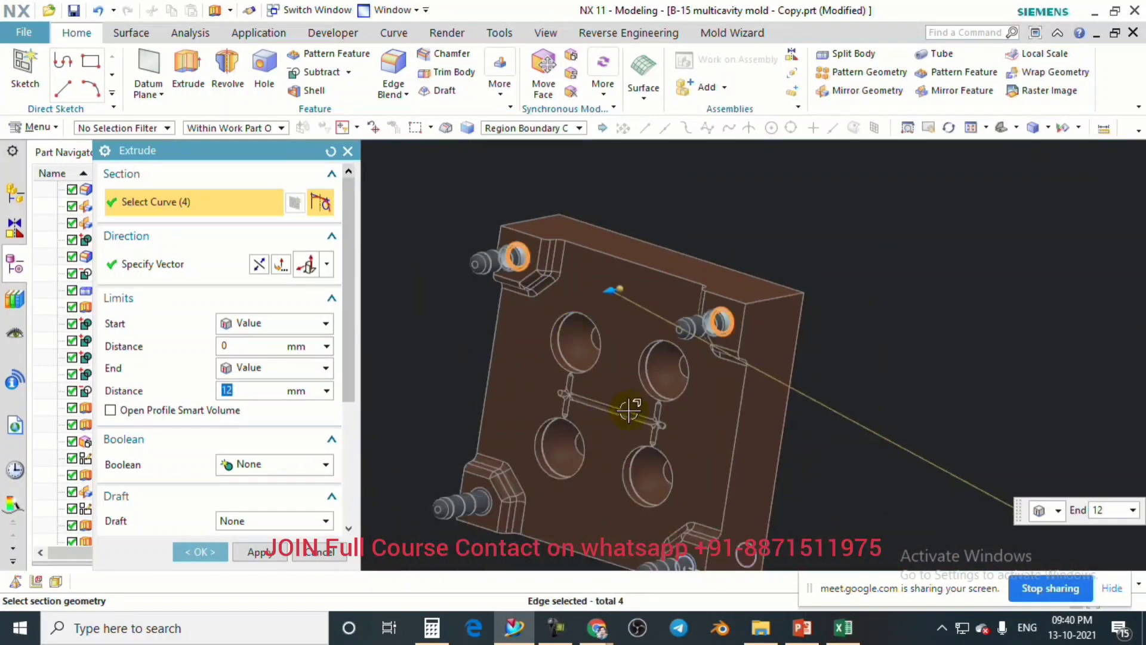
scroll(620, 387, "up", 2)
scroll(640, 448, "down", 5)
scroll(647, 405, "up", 7)
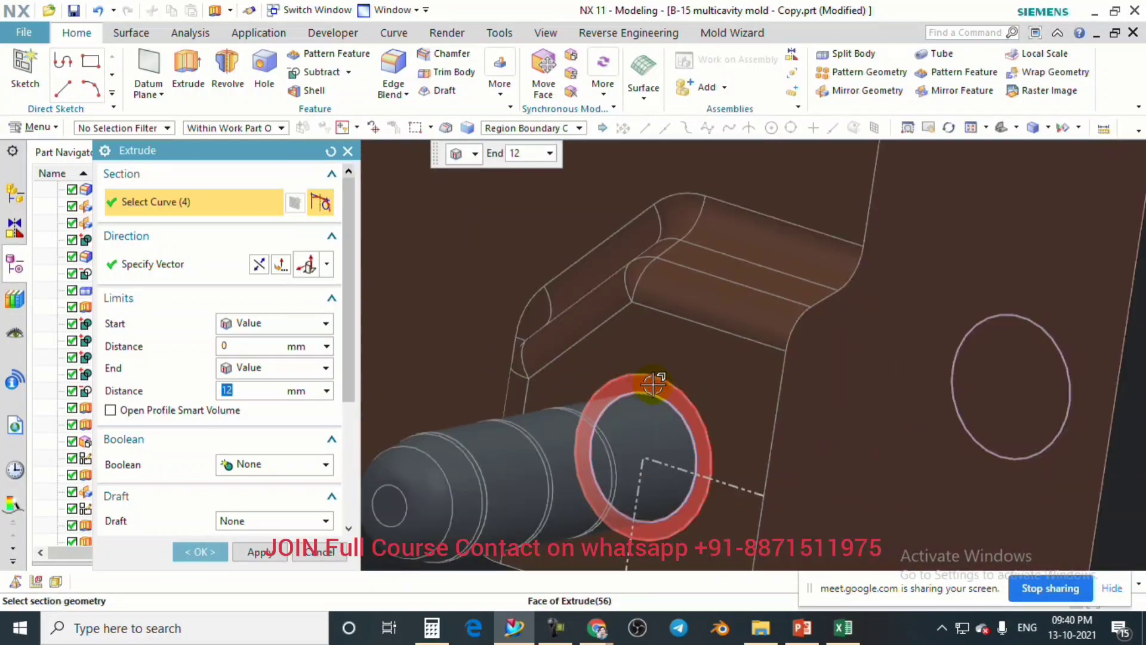
left_click(654, 384)
scroll(729, 442, "down", 2)
scroll(729, 441, "down", 5)
scroll(455, 328, "up", 7)
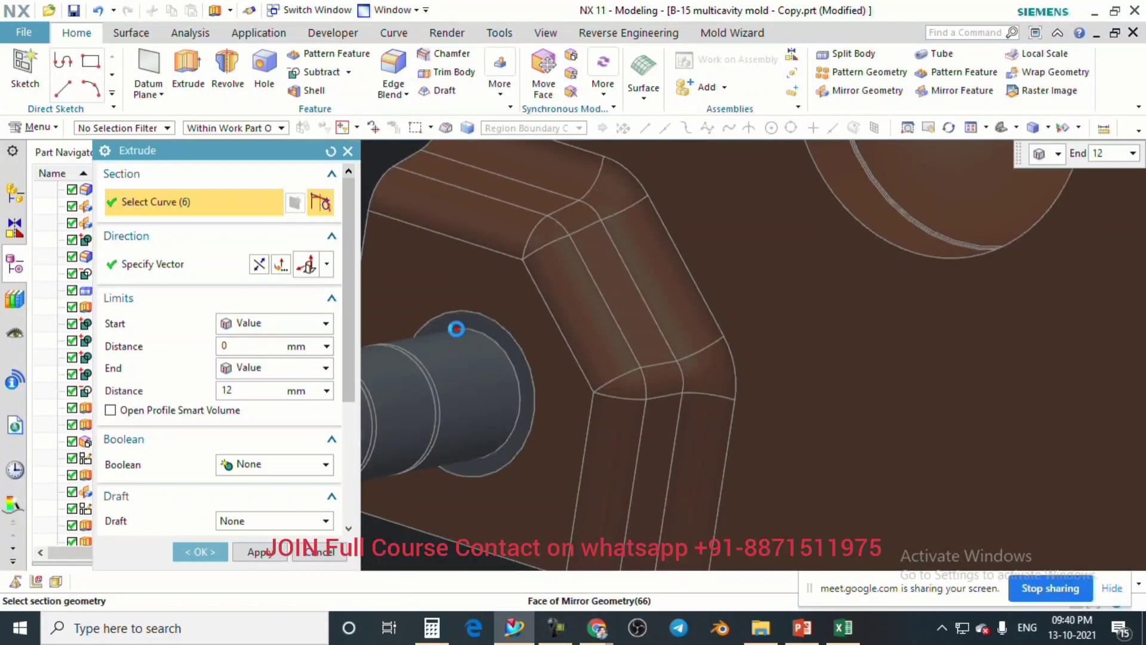
left_click(455, 328)
left_click(227, 560)
Hide the extruded ring bodies around the guide pillars with Immediate Hide.
scroll(573, 332, "down", 5)
middle_click_drag(573, 332, 745, 264)
scroll(742, 266, "up", 2)
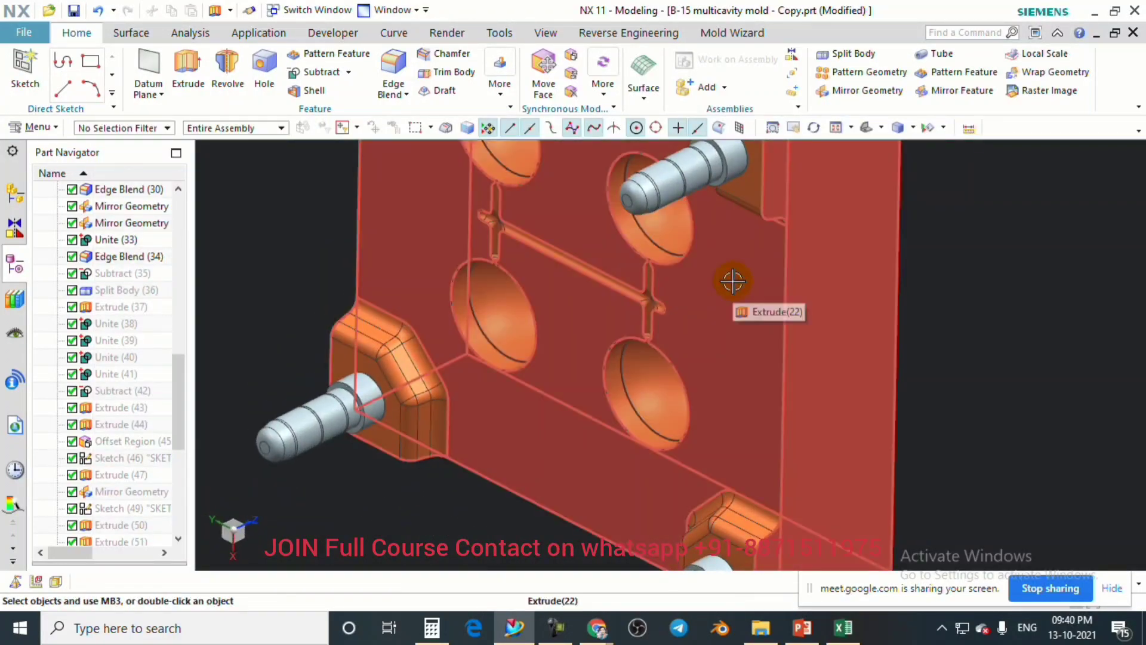
key("ctrl+shift+i")
scroll(780, 236, "down", 3)
scroll(531, 187, "up", 3)
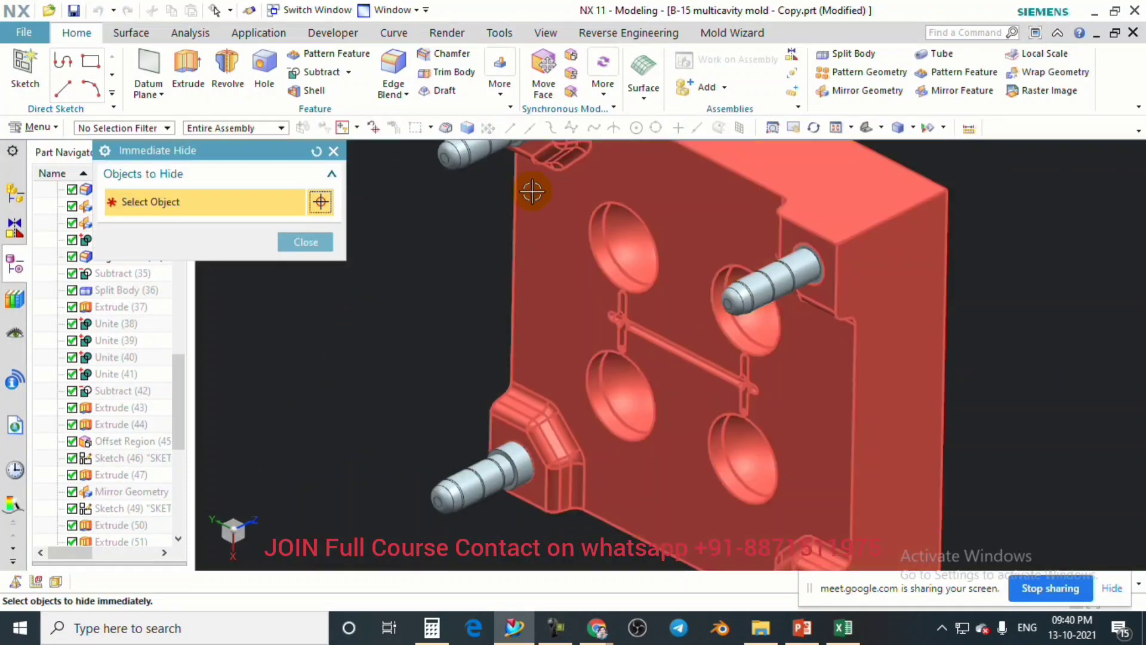
scroll(531, 329, "up", 5)
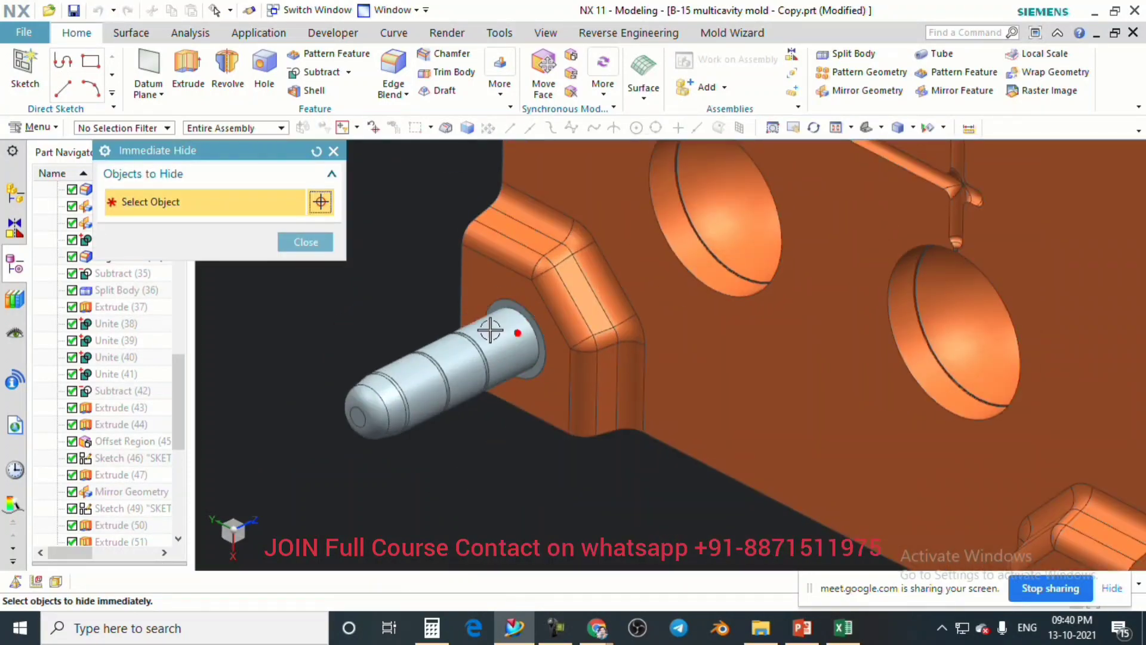
scroll(490, 330, "down", 4)
scroll(758, 531, "up", 4)
left_click(298, 241)
Swap the visible and hidden bodies, and examine the rings' positions at the blue plate's corner pockets.
scroll(346, 269, "down", 6)
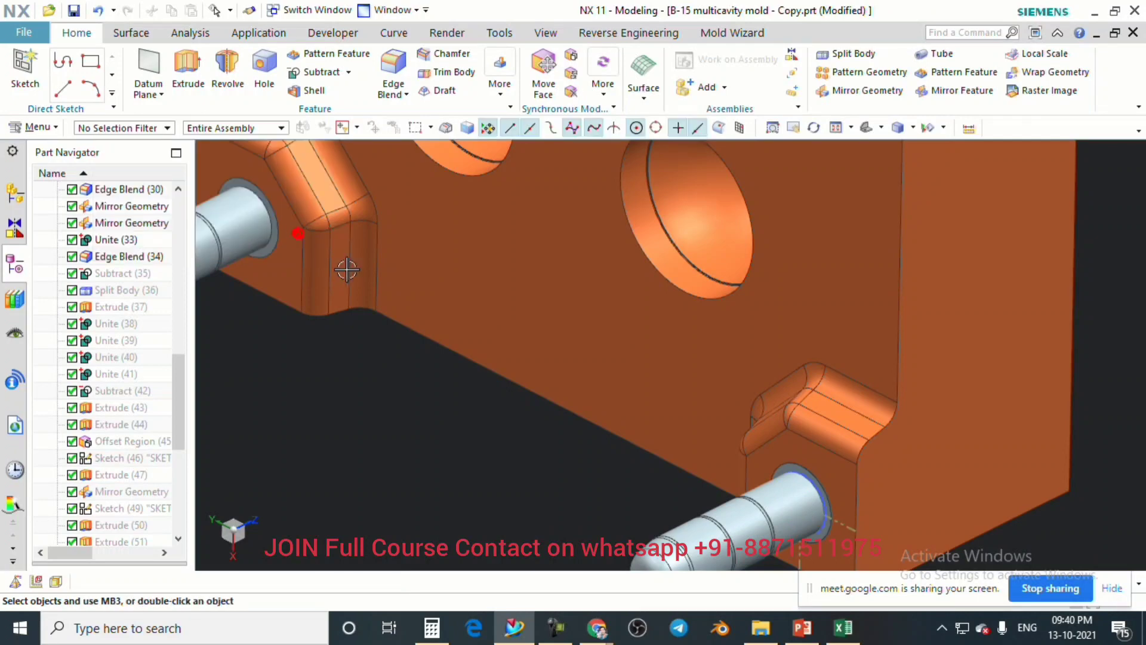
middle_click_drag(474, 304, 601, 263)
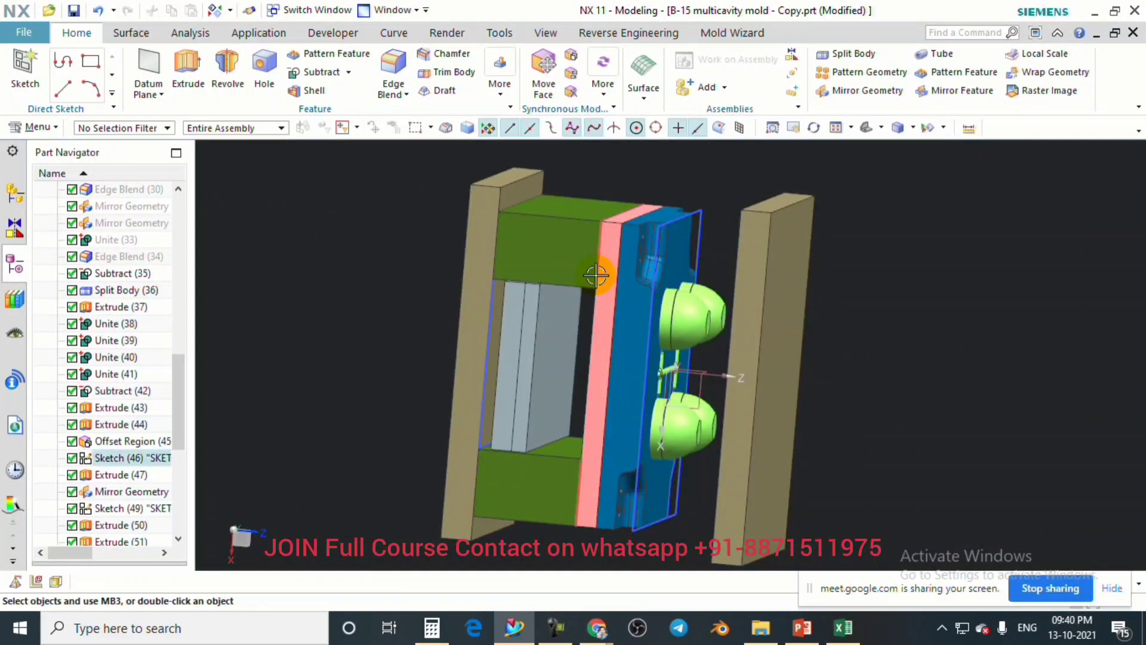
key("F8")
scroll(634, 248, "up", 4)
scroll(652, 258, "down", 2)
scroll(687, 271, "up", 1)
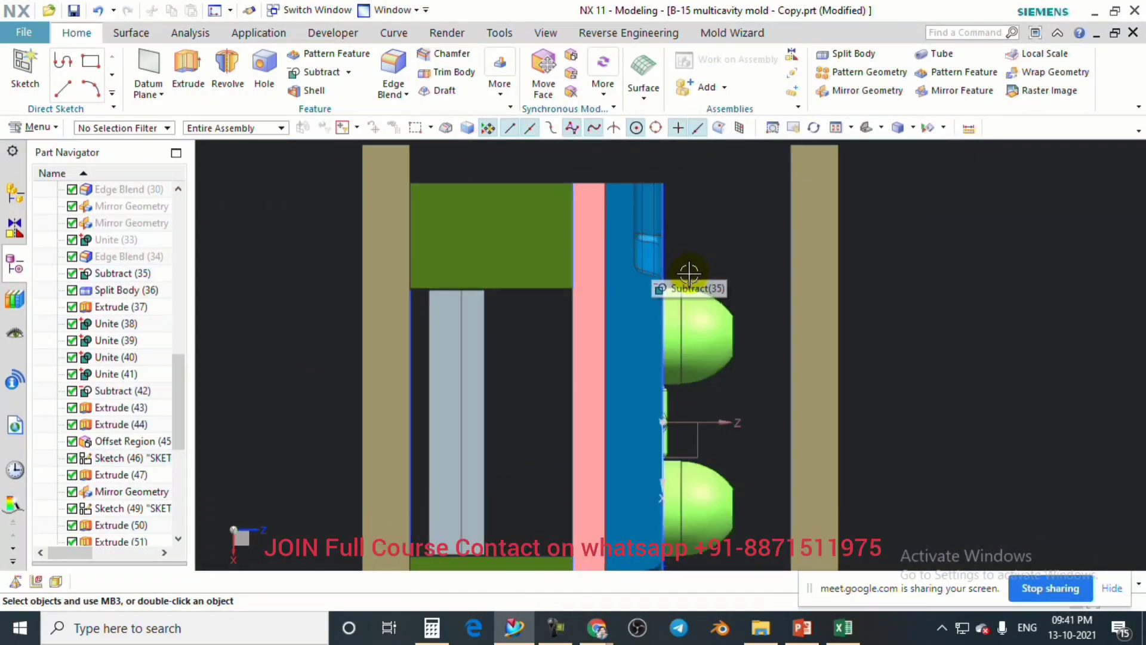
middle_click_drag(689, 271, 744, 292)
scroll(693, 276, "down", 4)
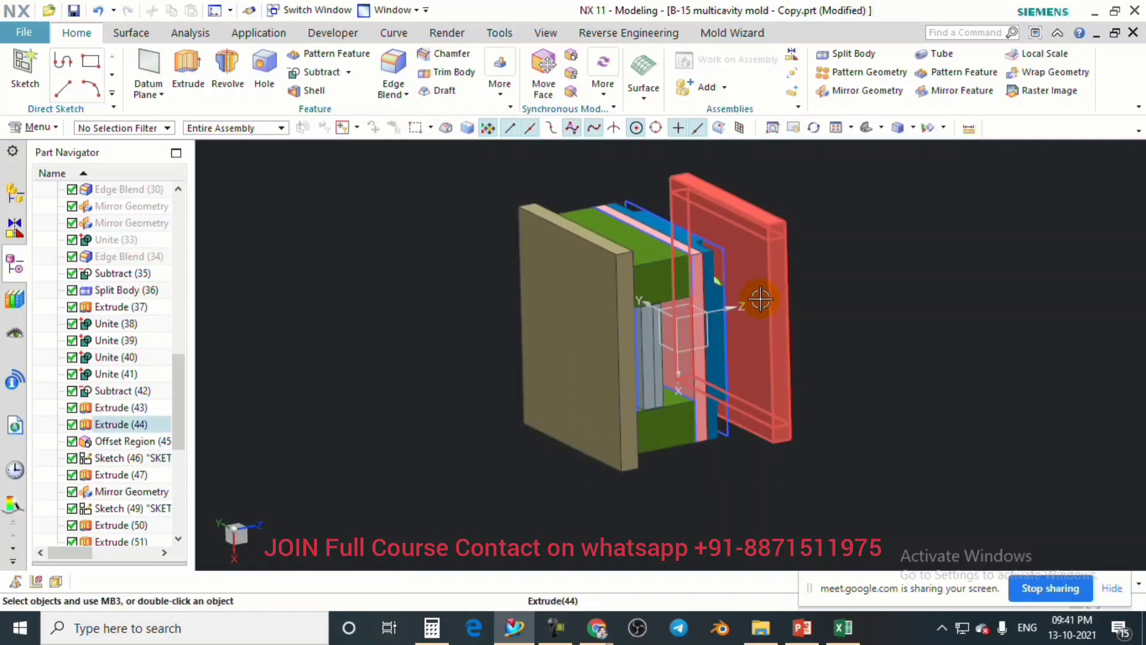
key("F8")
scroll(691, 247, "up", 2)
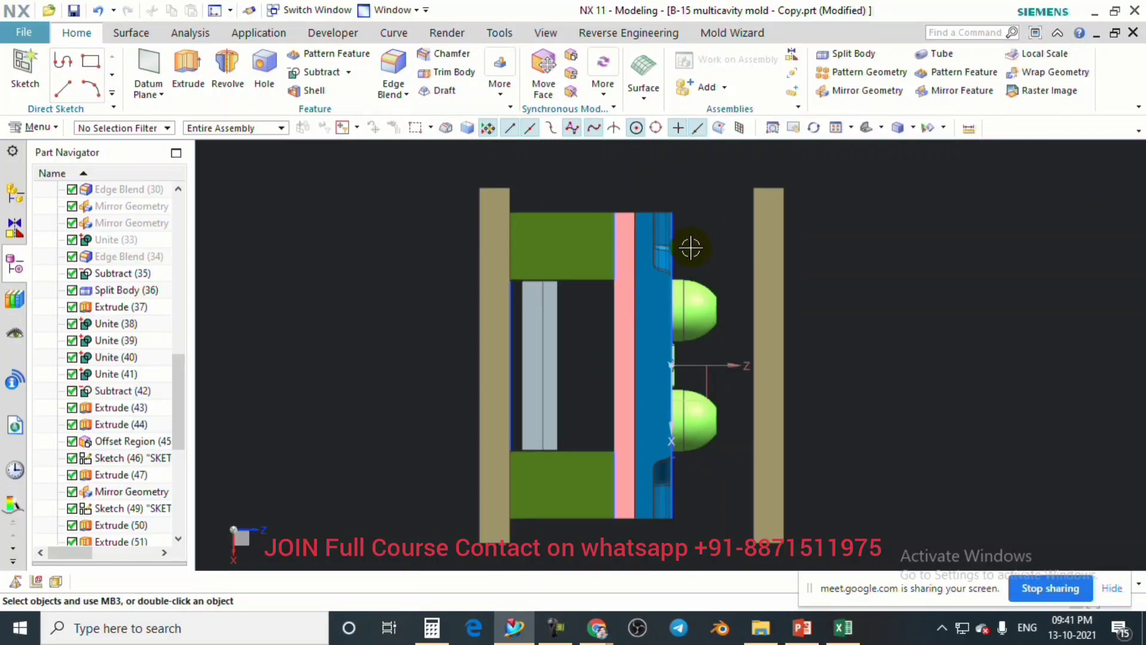
middle_click_drag(691, 247, 675, 308)
scroll(476, 369, "up", 4)
scroll(486, 317, "down", 2)
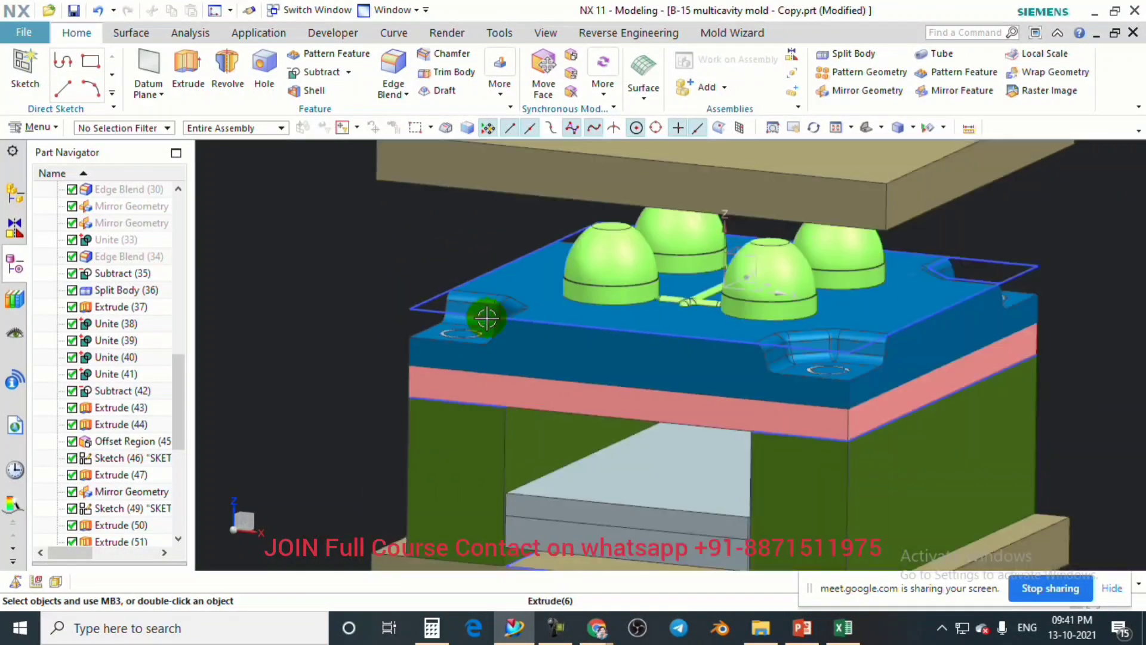
left_click_drag(177, 425, 180, 521)
double_click(107, 525)
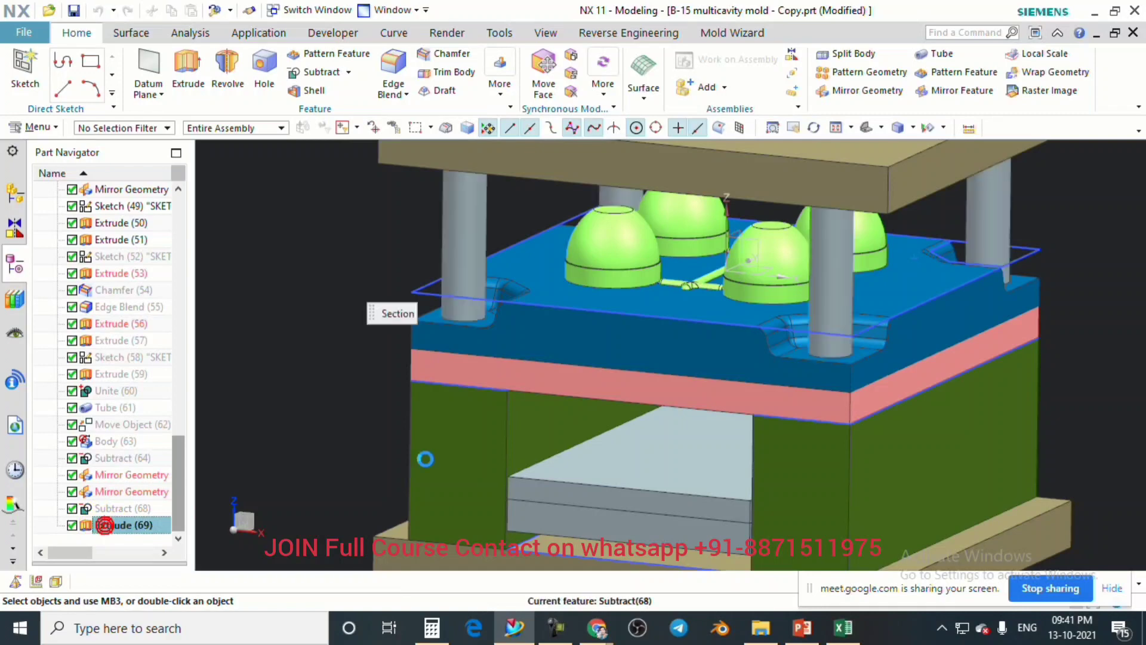
left_click(324, 550)
scroll(589, 339, "down", 3)
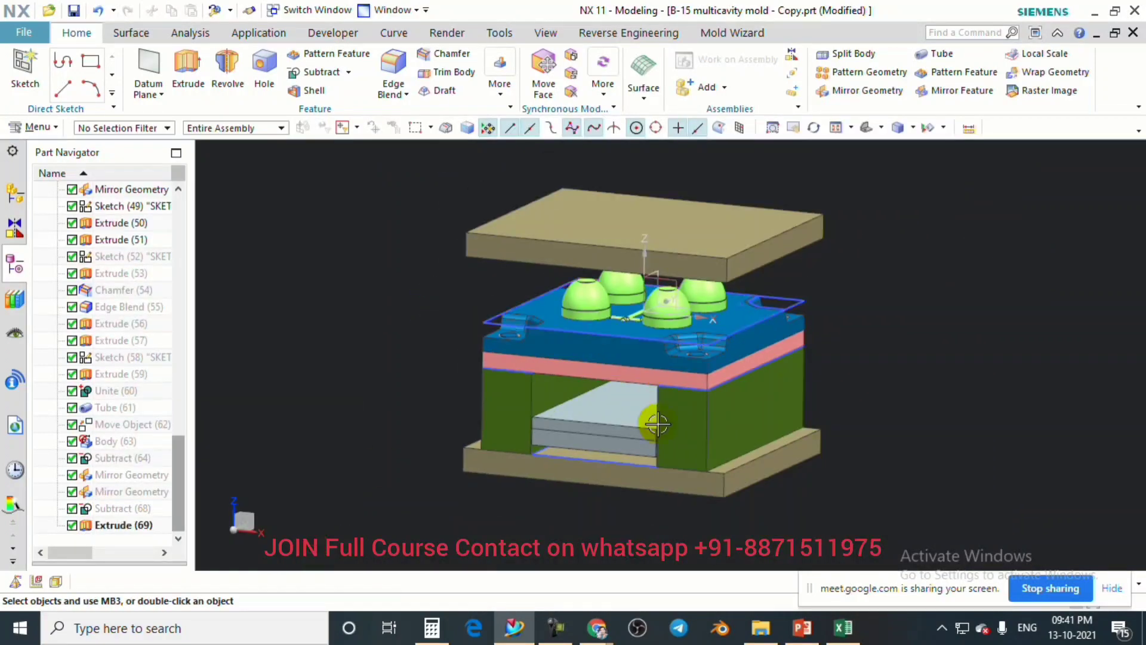
middle_click_drag(655, 420, 708, 238)
scroll(881, 274, "down", 1)
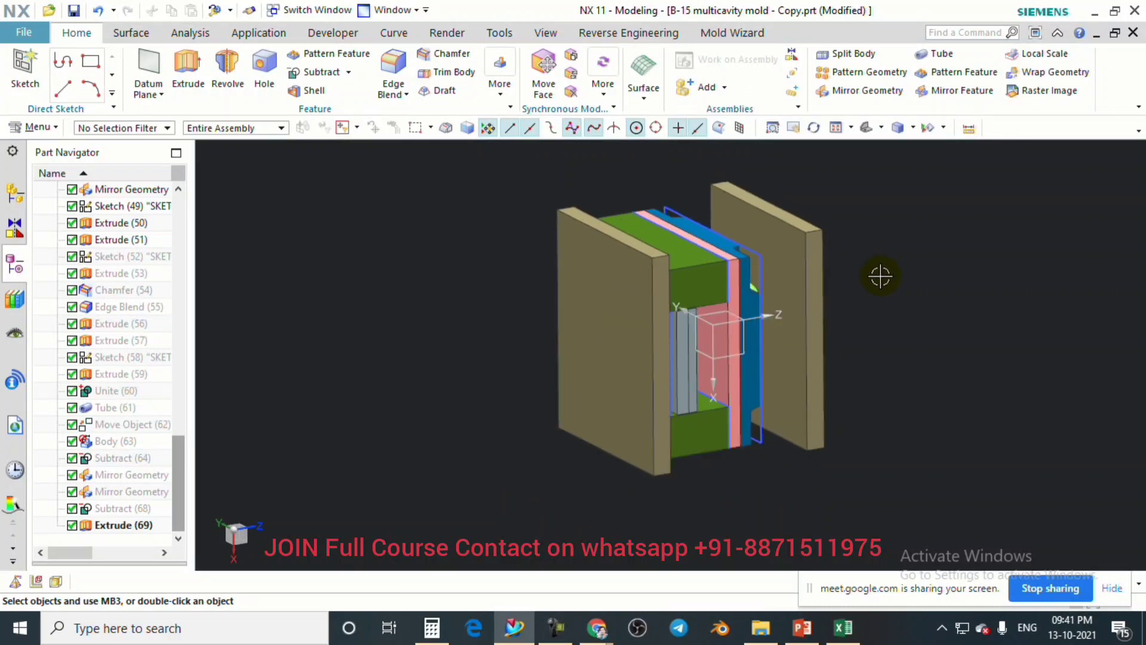
Hide both tan outer plates, the blue plate and one green spacer block with Immediate Hide.
key("ctrl+shift+i")
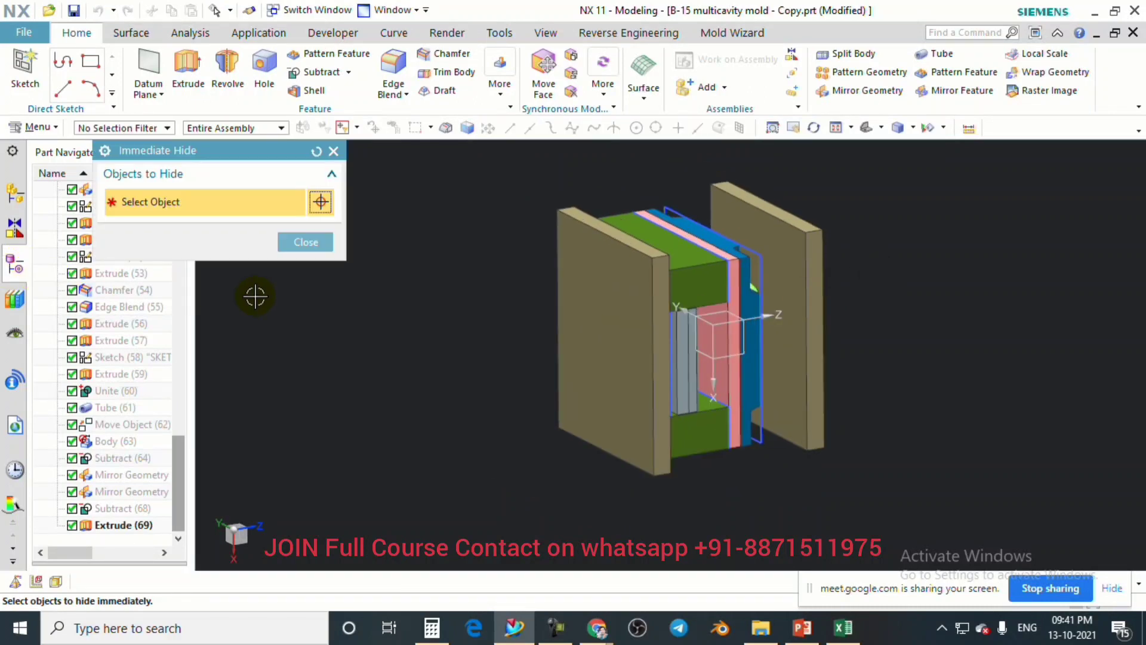
scroll(795, 239, "up", 2)
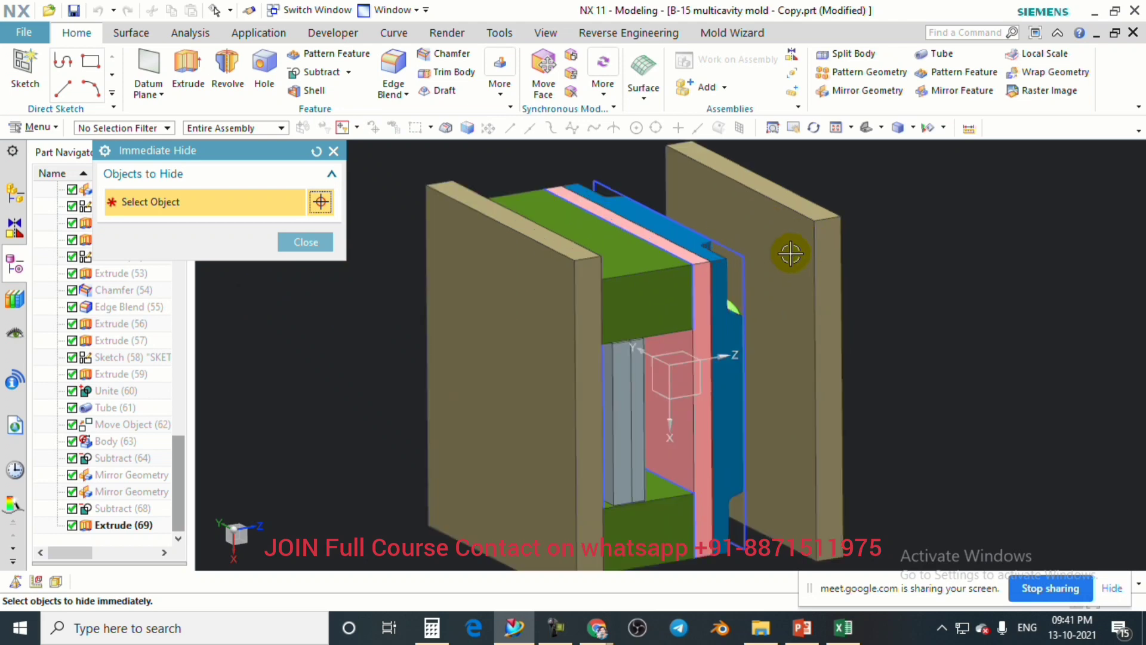
left_click(795, 240)
left_click(685, 241)
left_click(669, 275)
left_click(593, 309)
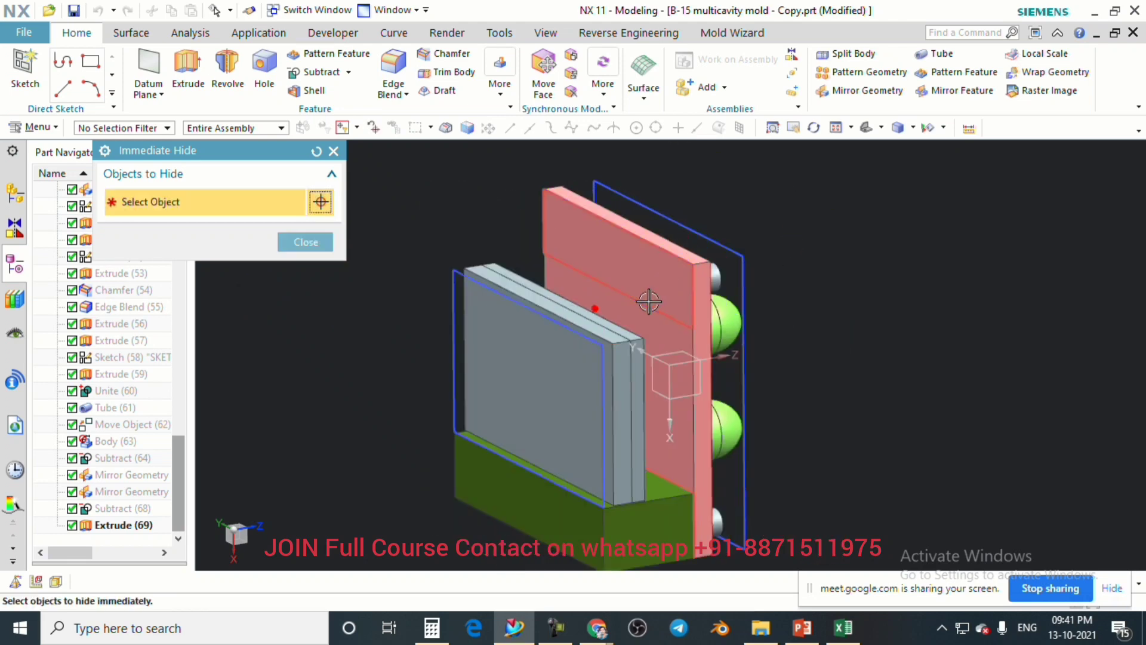
left_click(311, 242)
scroll(597, 275, "down", 1)
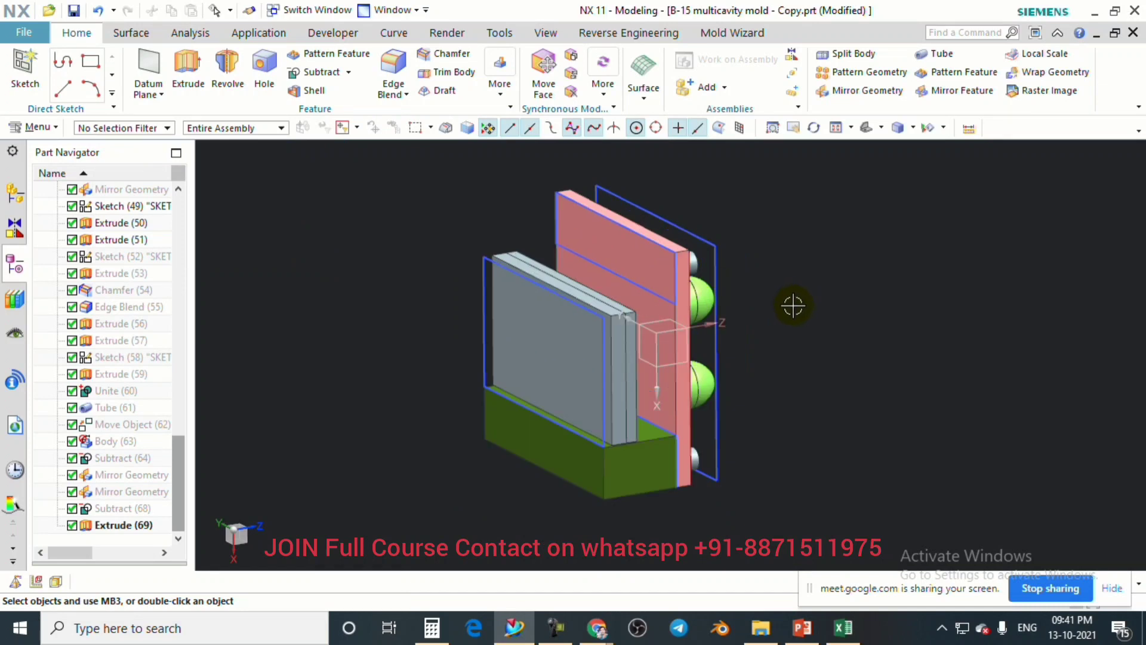
key("ctrl+shift+u")
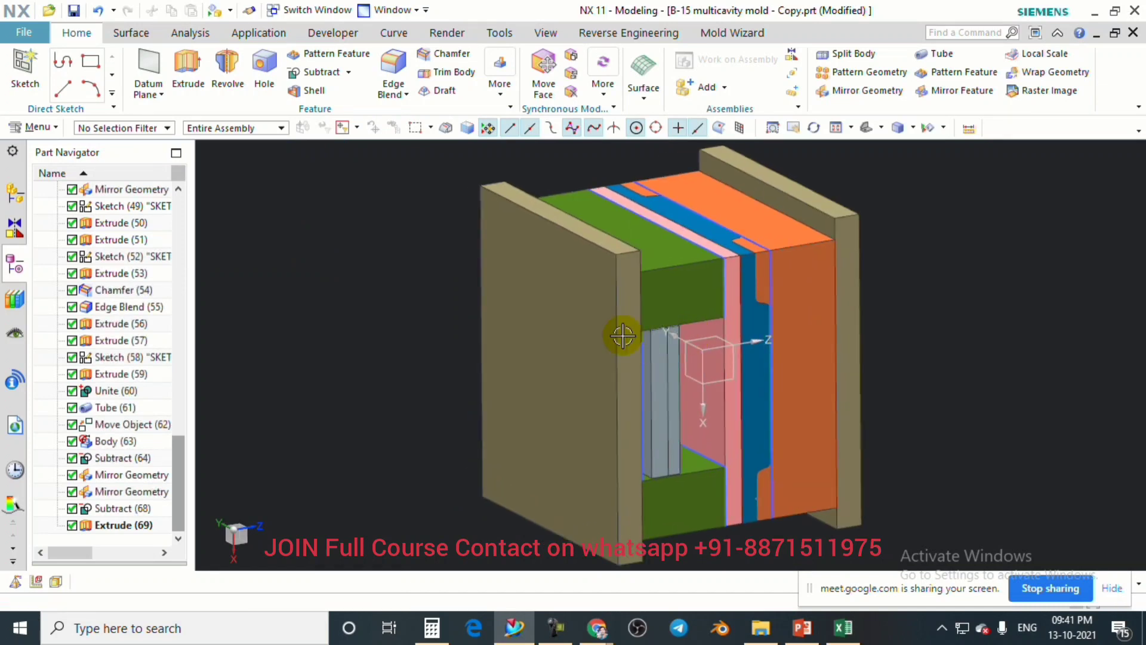
scroll(622, 337, "down", 1)
key("ctrl+z")
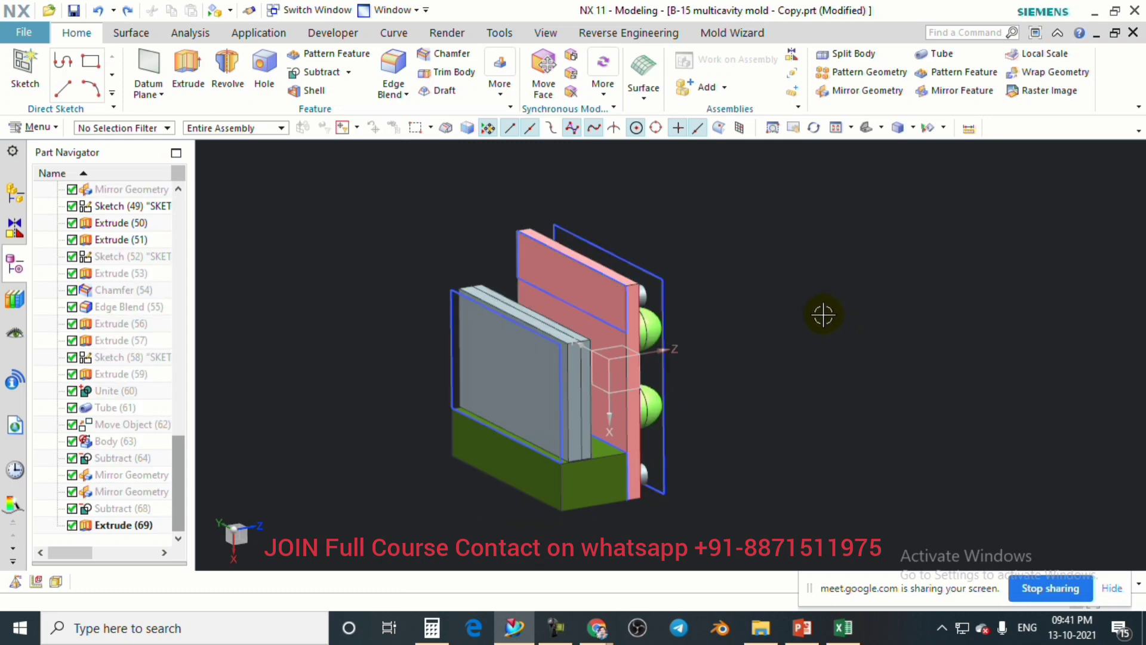
Swap the visible and hidden bodies repeatedly to compare the ring side of the mould with the guide pillar side.
key("ctrl+shift+b")
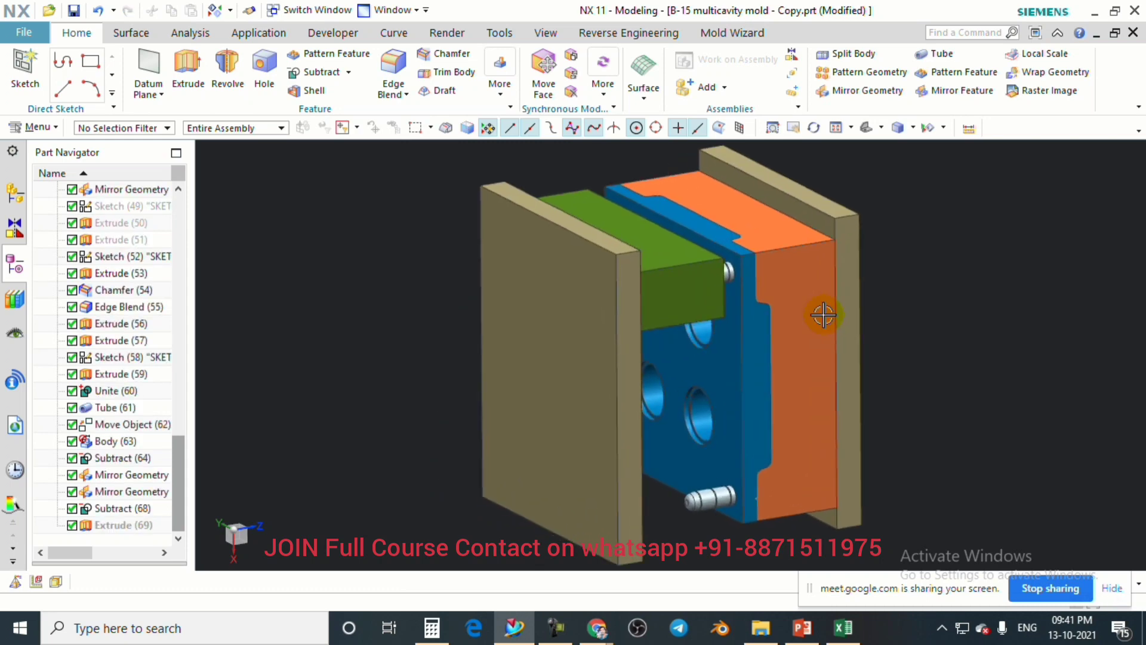
key("ctrl+shift+b")
key("ctrl+shift+b")
key("ctrl+shift+b")
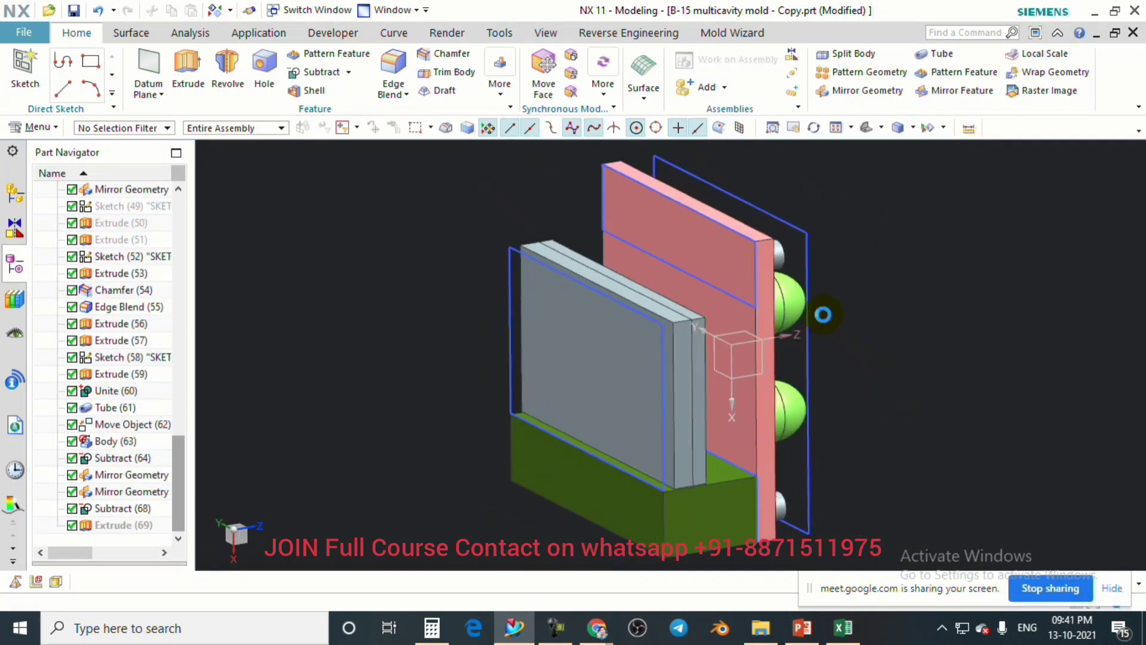
key("ctrl+shift+b")
key("ctrl+shift+b")
key("ctrl+shift+b")
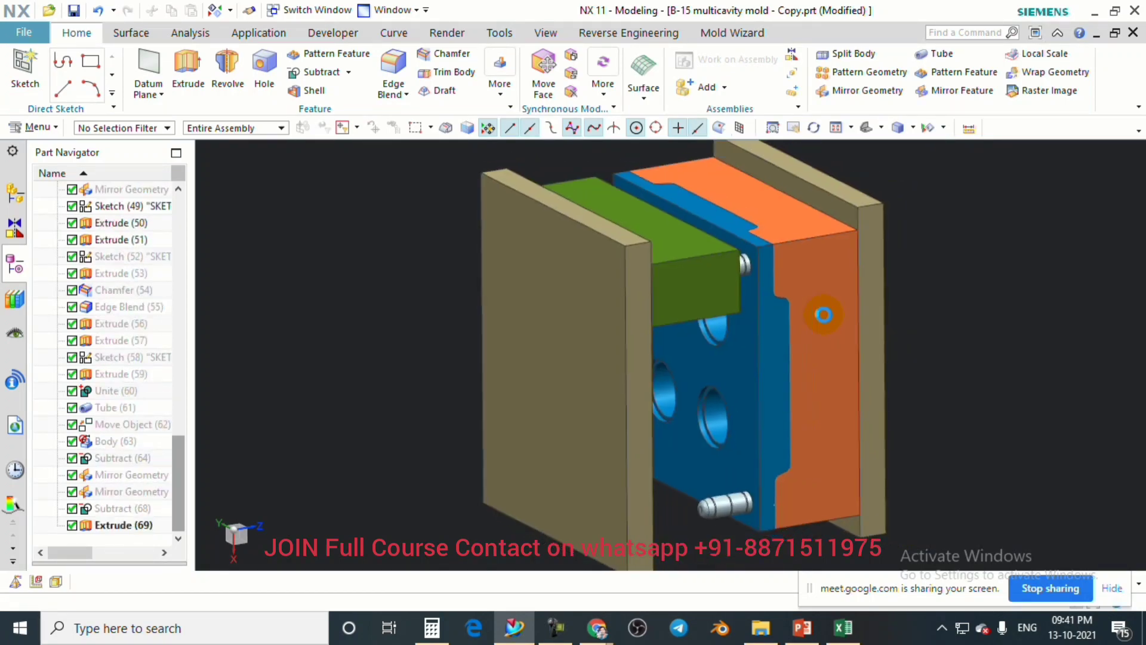
key("ctrl+shift+b")
key("ctrl+shift+b")
key("ctrl+shift+b")
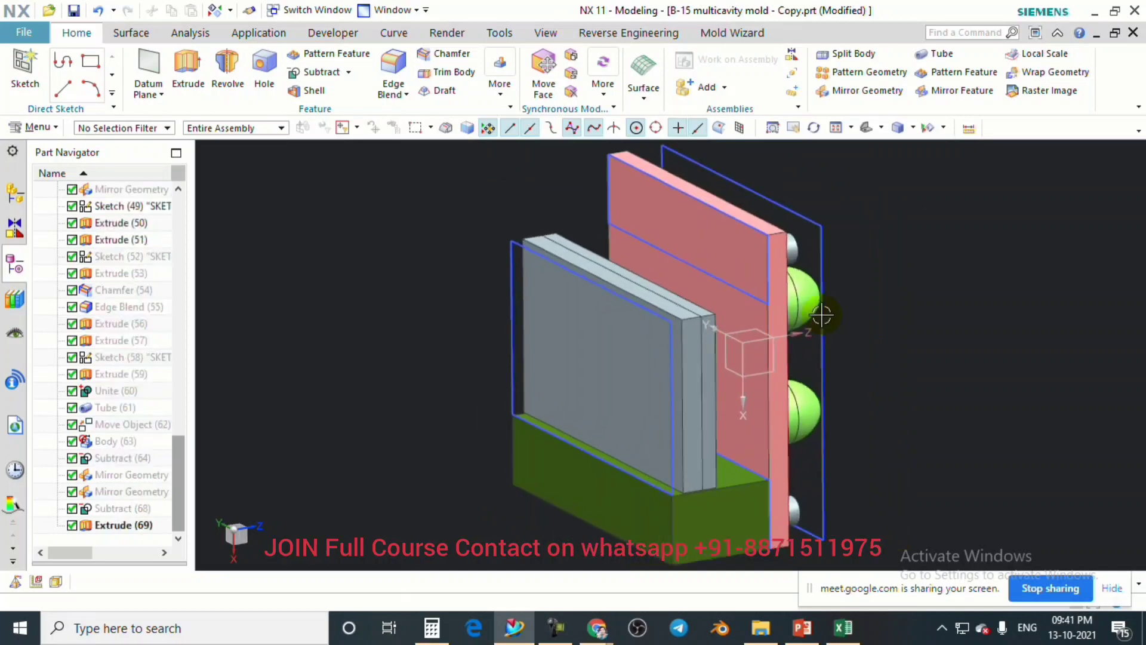
key("ctrl+shift+b")
key("ctrl+shift+b")
scroll(784, 303, "down", 2)
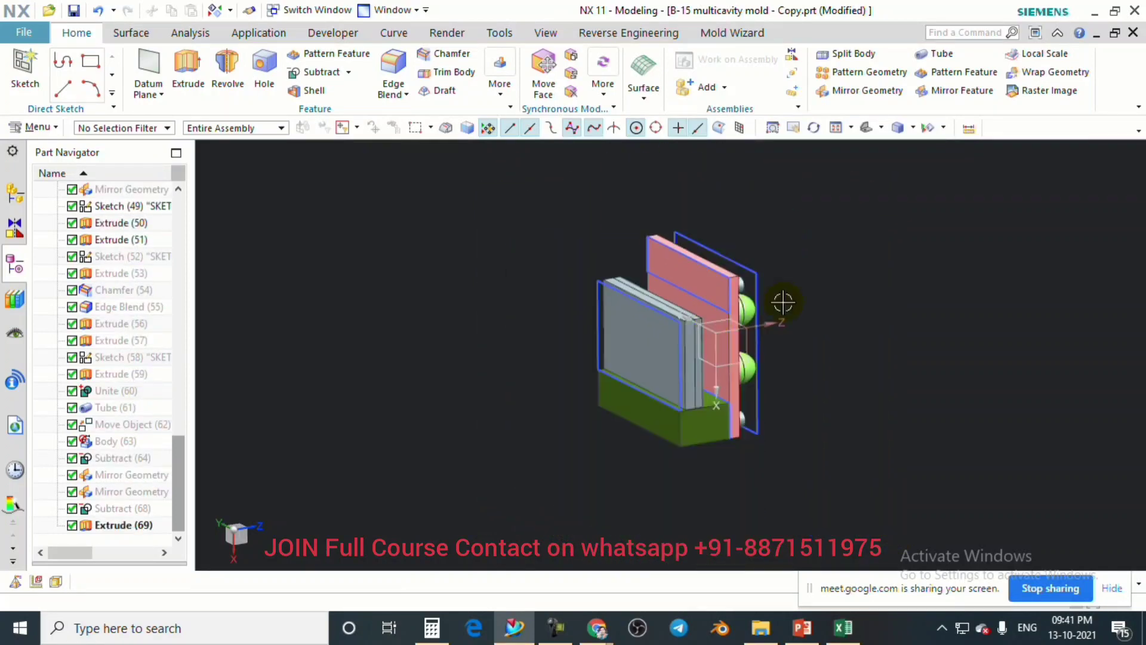
Hide the four ring bodies standing at the corners of the pink plate with Immediate Hide.
scroll(782, 302, "up", 2)
middle_click_drag(783, 302, 579, 298)
key("ctrl+shift+i")
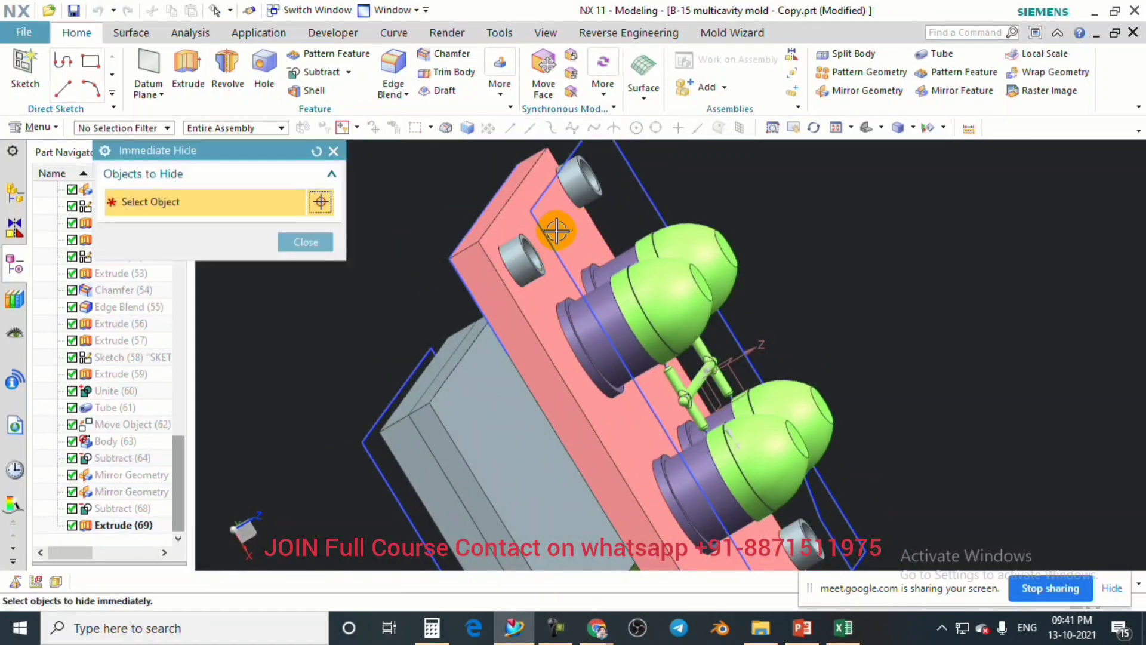
left_click(577, 185)
scroll(561, 224, "up", 2)
scroll(555, 296, "down", 3)
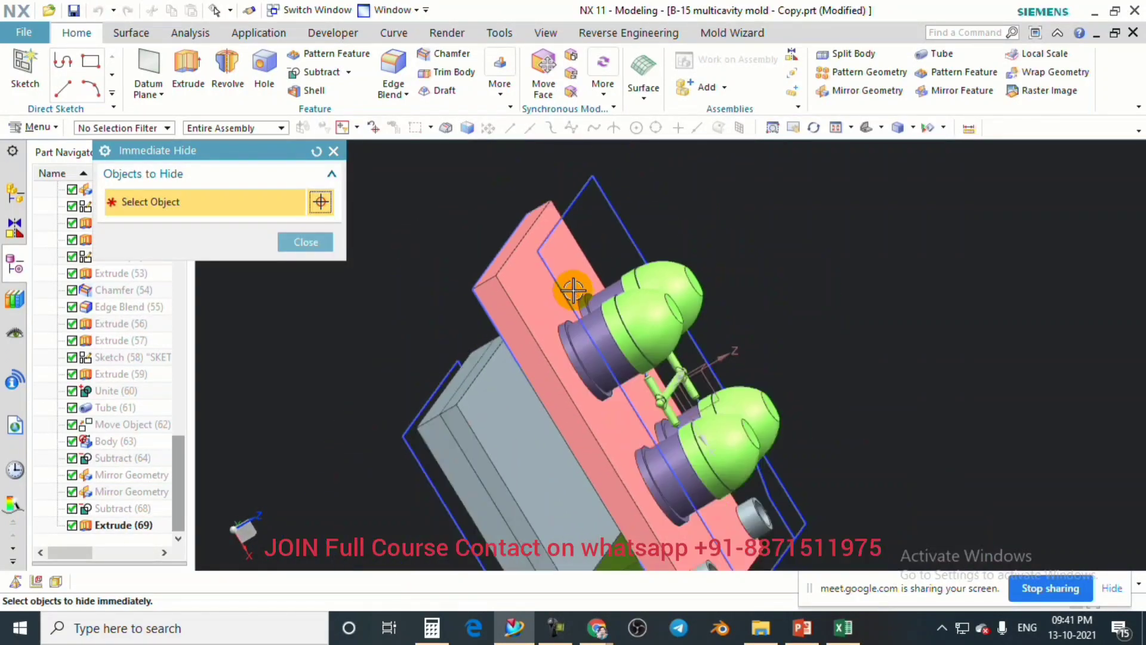
scroll(578, 356, "down", 2)
scroll(651, 486, "up", 3)
left_click(650, 487)
scroll(651, 486, "up", 2)
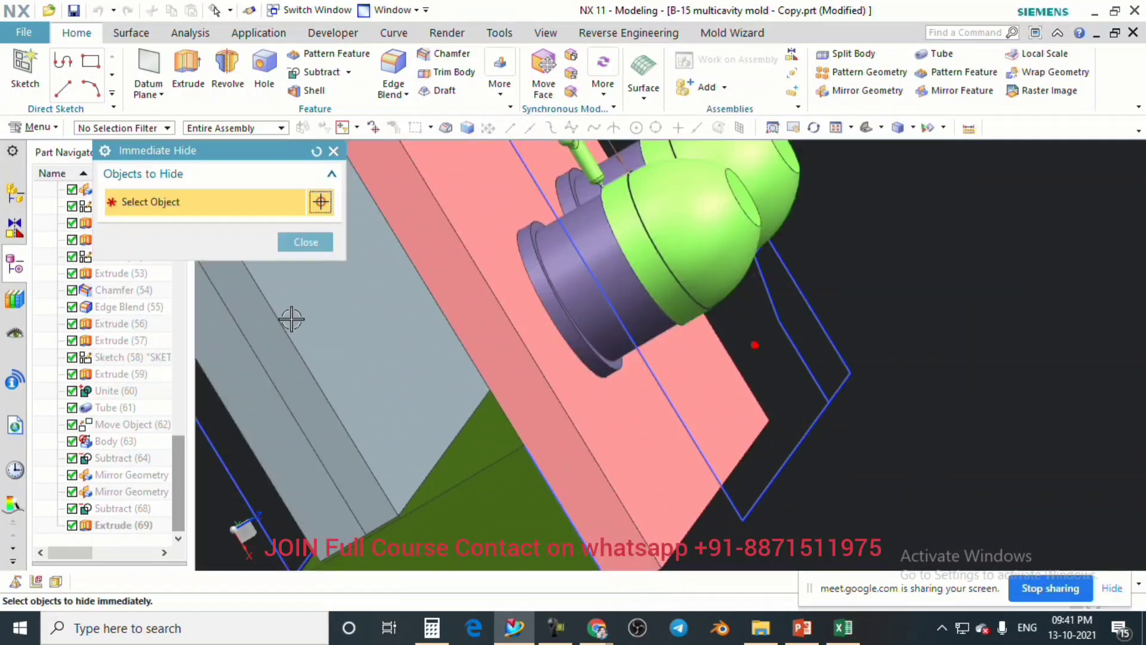
left_click(301, 241)
Edit the ring extrusion around the guide pillars so its end distance is 15 mm, reaching the blue plate's outer face.
scroll(545, 366, "down", 5)
middle_click_drag(545, 366, 545, 347)
key("F8")
scroll(665, 215, "up", 4)
scroll(637, 274, "down", 4)
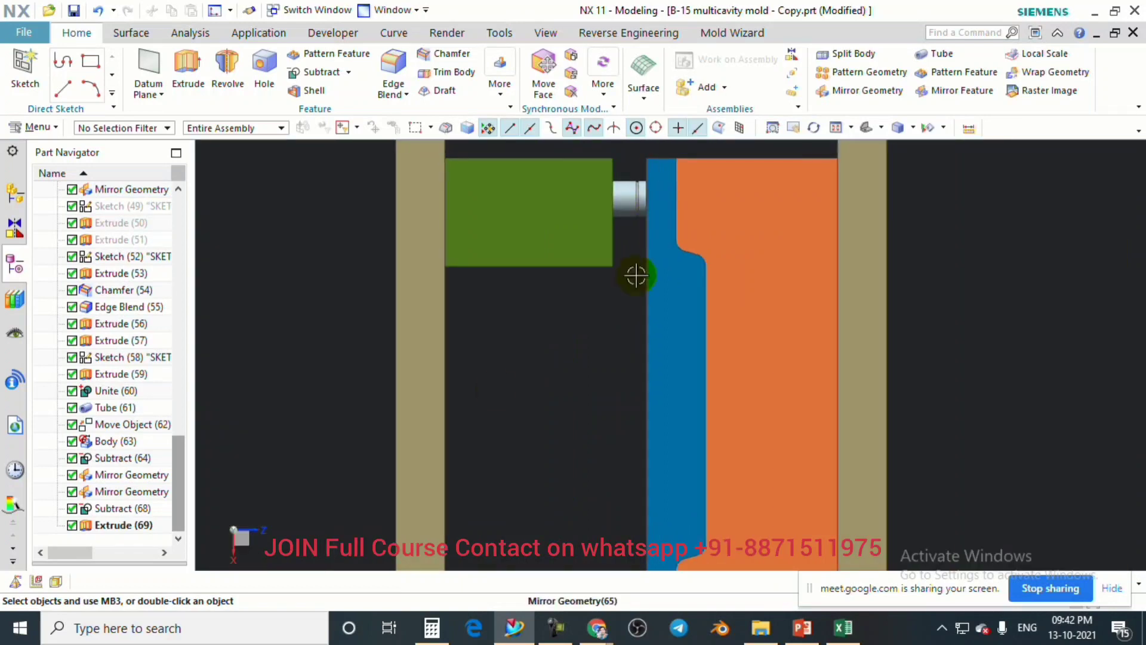
double_click(109, 528)
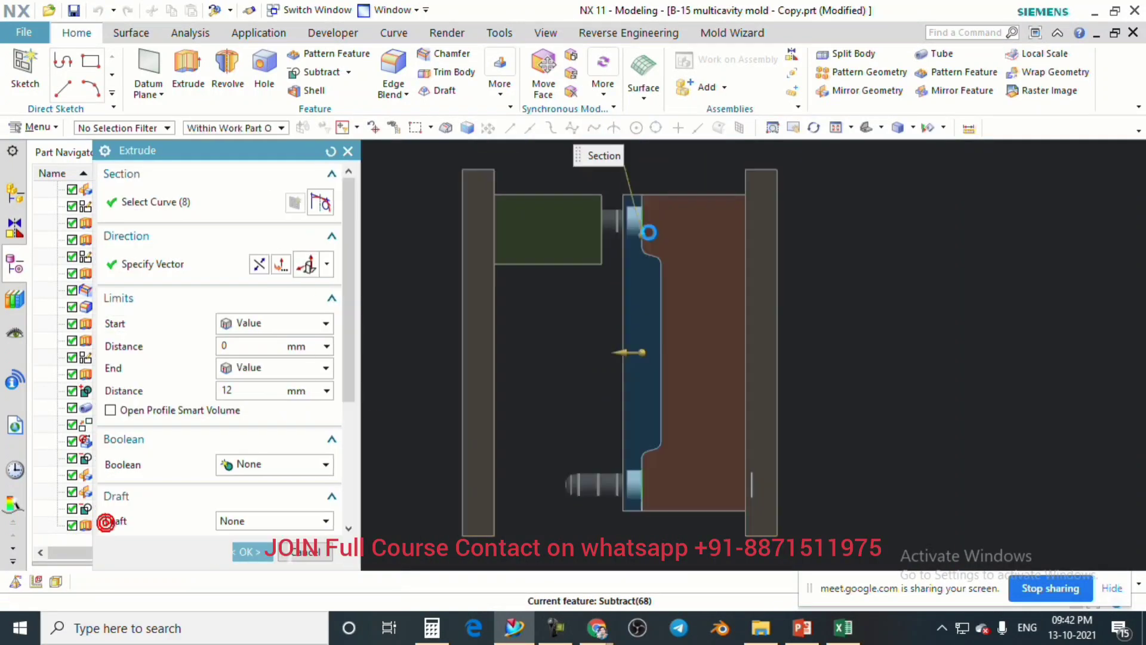
scroll(639, 227, "up", 4)
scroll(601, 517, "up", 2)
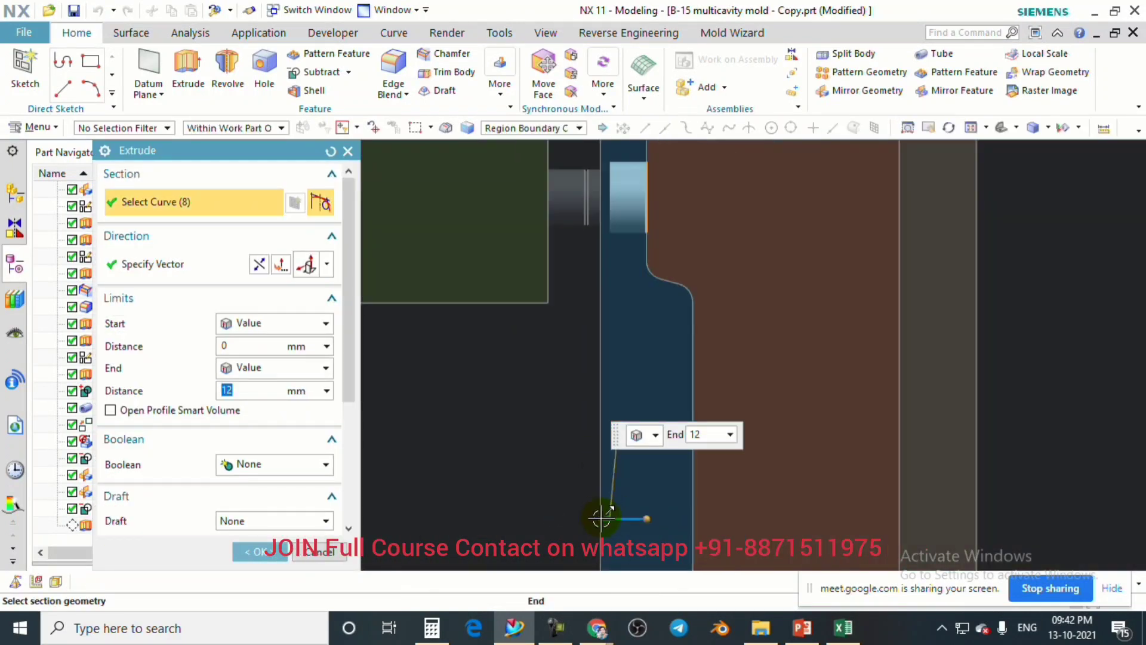
left_click_drag(603, 517, 597, 519)
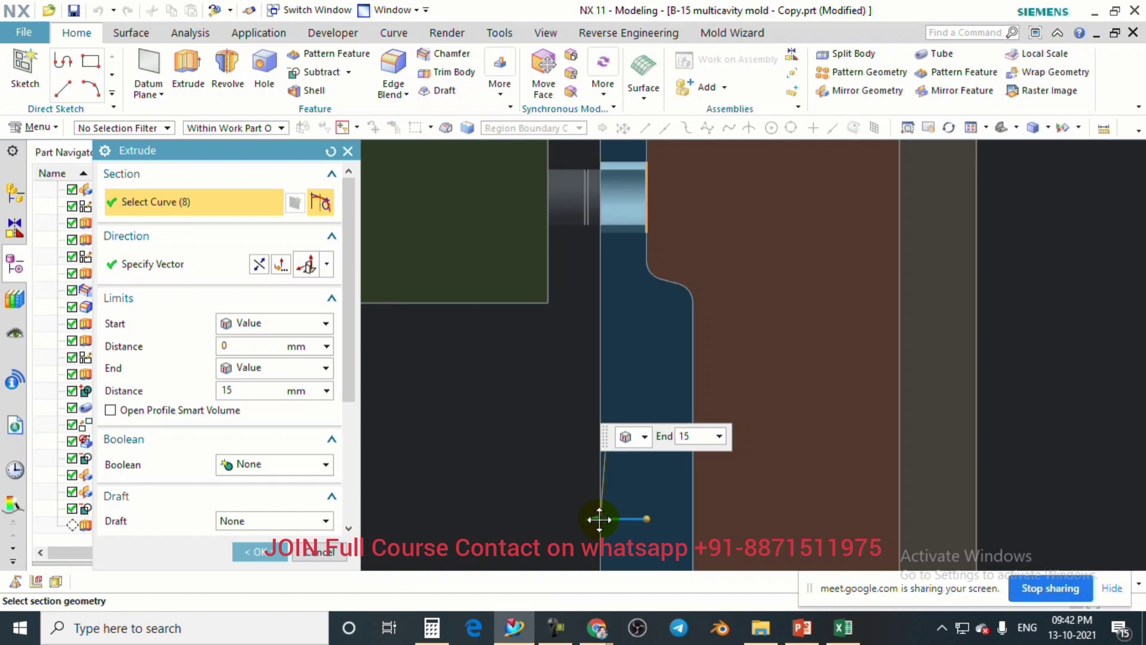
scroll(567, 379, "down", 4)
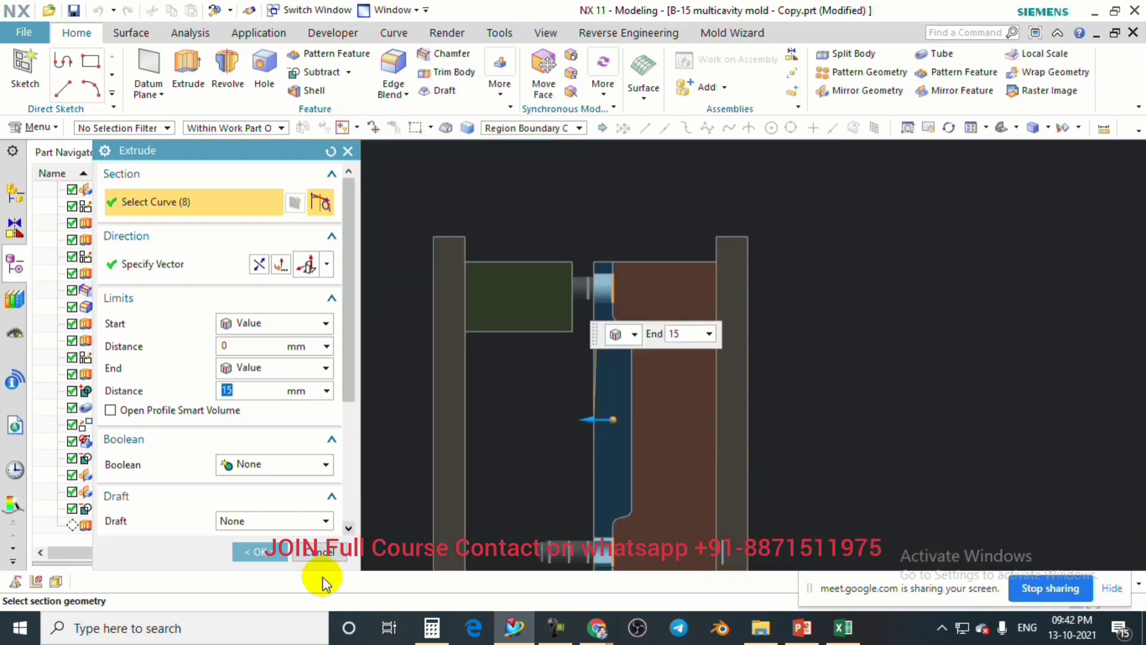
left_click(257, 552)
Examine the guide pillars and rings at the blue plate's outer face from several angles.
scroll(621, 315, "up", 2)
mouse_move(621, 314)
middle_mouse_down()
mouse_move(711, 302)
mouse_move(673, 317)
mouse_move(650, 347)
mouse_move(616, 322)
middle_mouse_up()
scroll(677, 305, "up", 5)
scroll(673, 317, "down", 4)
scroll(639, 339, "up", 1)
scroll(650, 346, "down", 3)
scroll(644, 269, "up", 2)
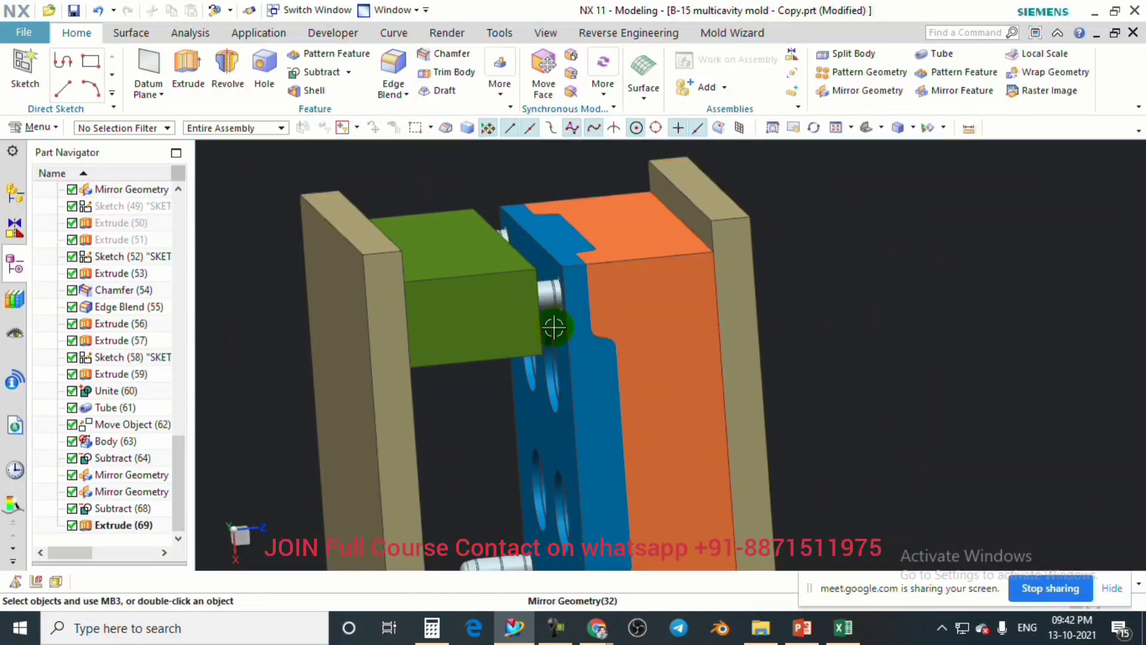
scroll(545, 289, "down", 3)
middle_click_drag(673, 299, 577, 271)
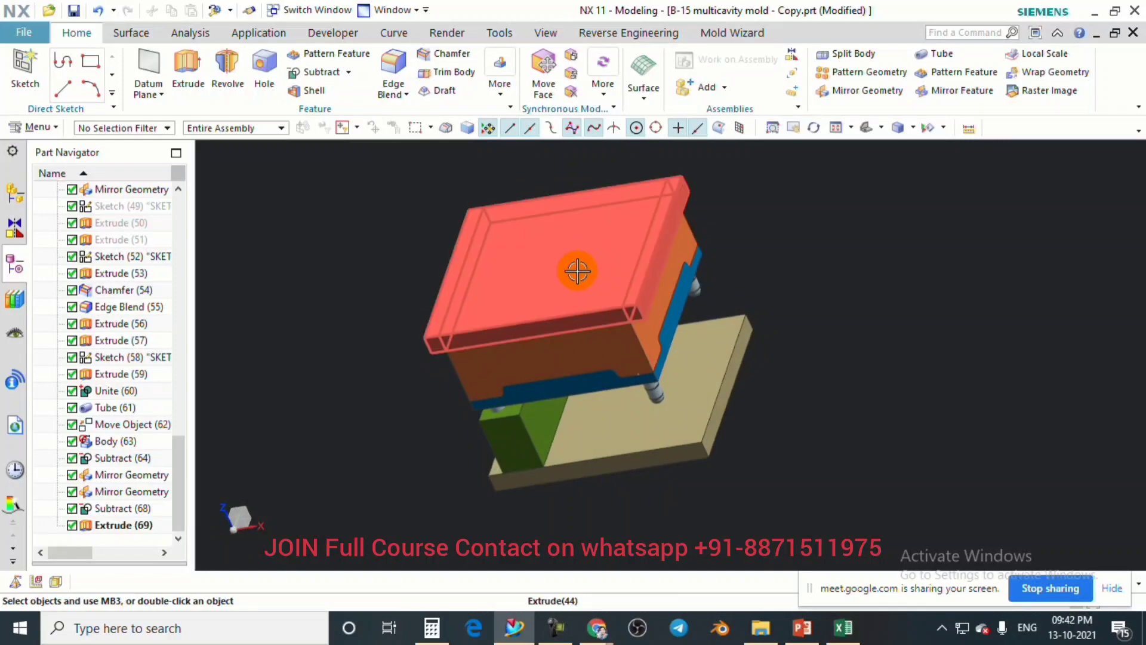
left_click(24, 33)
mouse_move(52, 272)
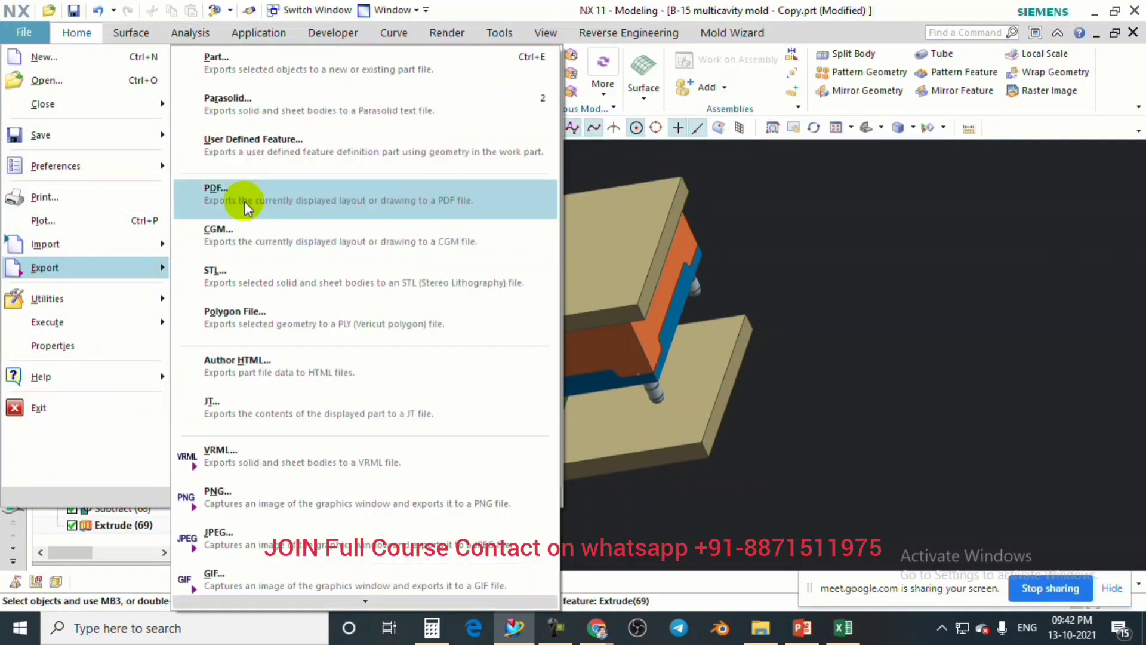
scroll(271, 462, "down", 3)
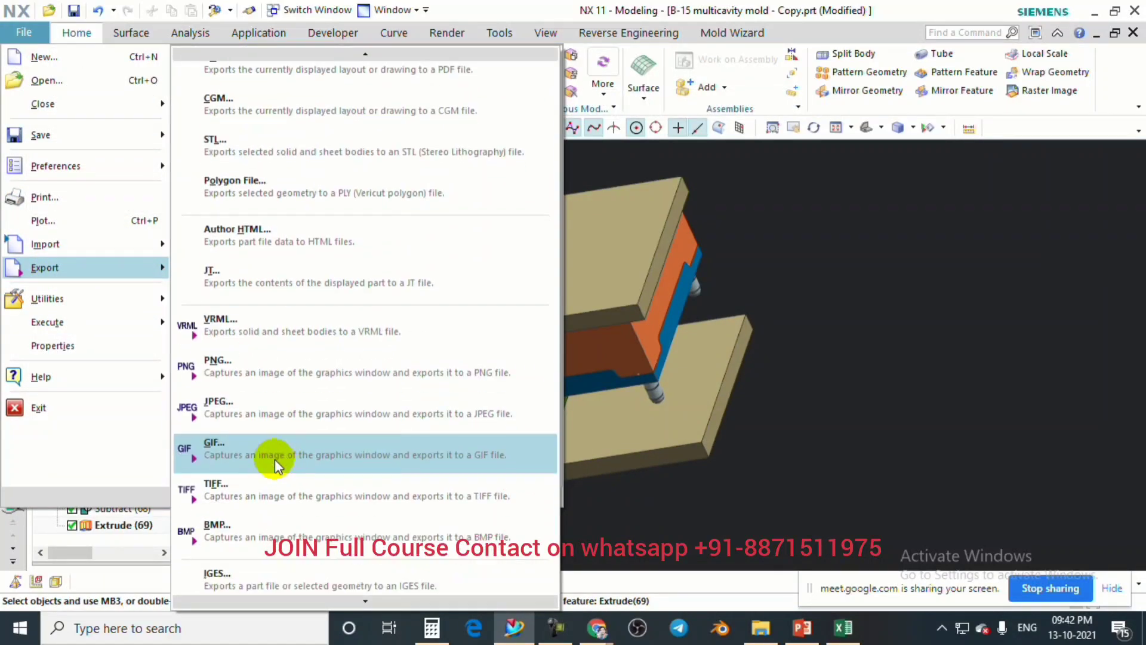
scroll(275, 459, "up", 2)
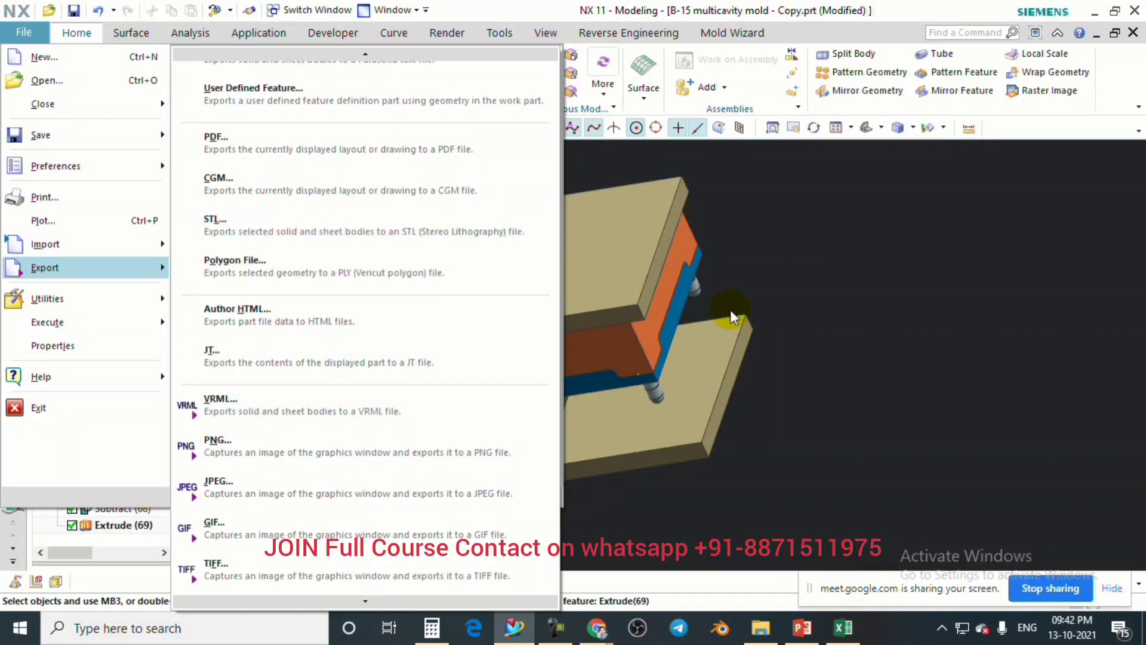
middle_click_drag(729, 320, 769, 382)
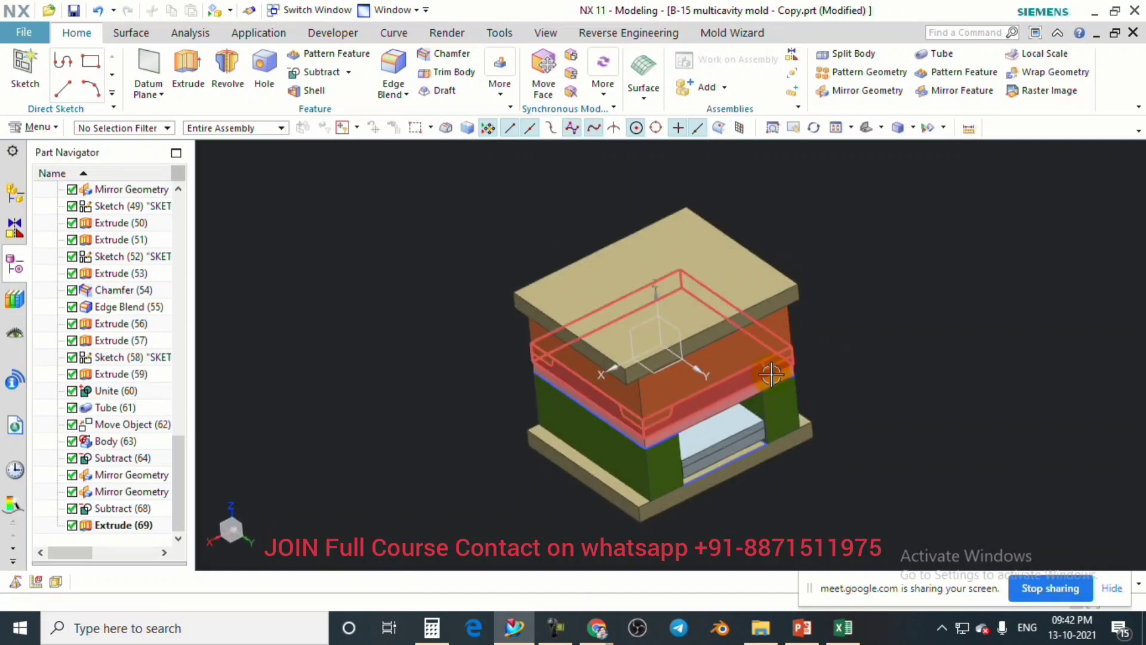
left_click(21, 37)
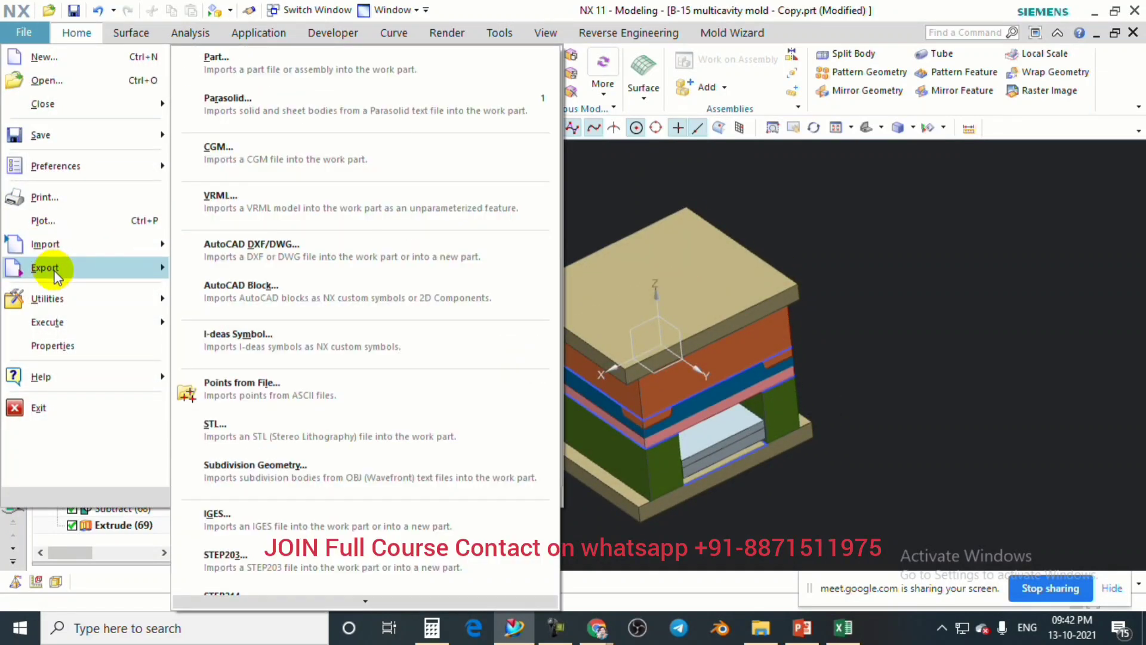
left_click(244, 107)
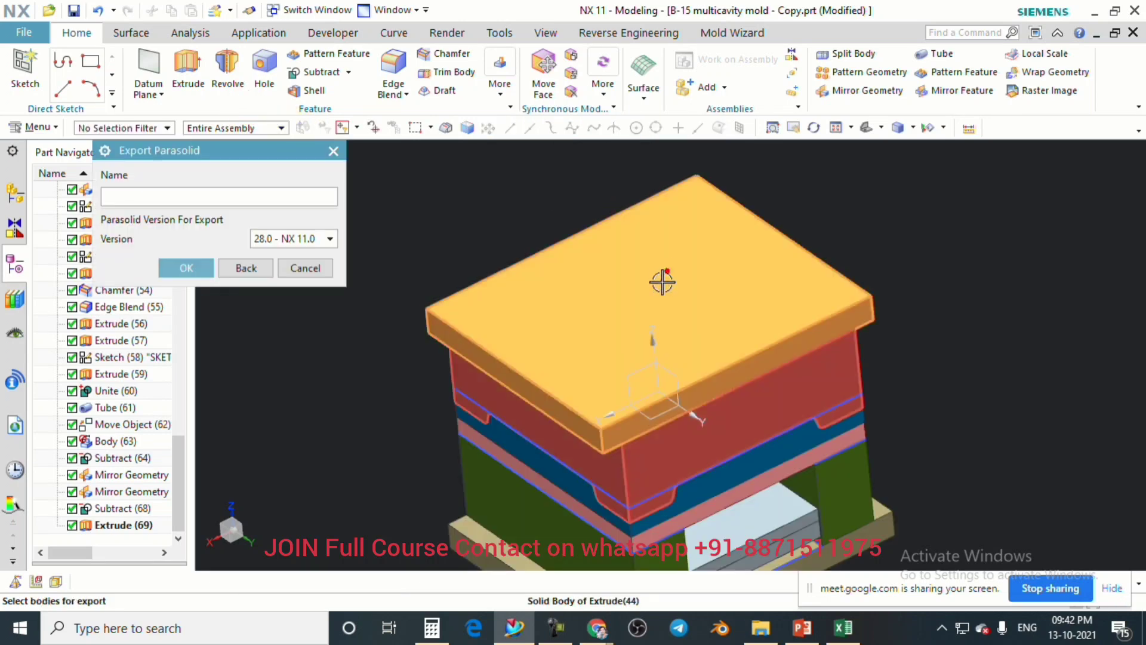
left_click(663, 282)
scroll(662, 380, "down", 3)
middle_click(225, 251)
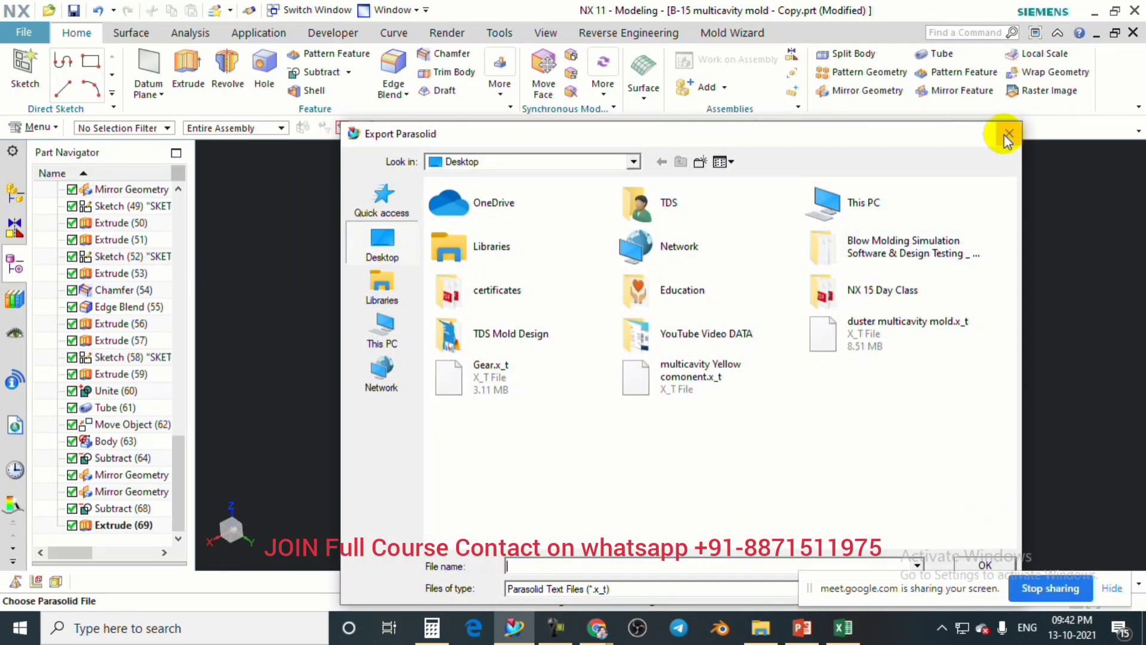
left_click(1009, 134)
Show the mould in wireframe in an aligned side view, and examine how the guide pillar and ring fit at the plate corner.
middle_click_drag(594, 251, 690, 287)
scroll(704, 292, "up", 3)
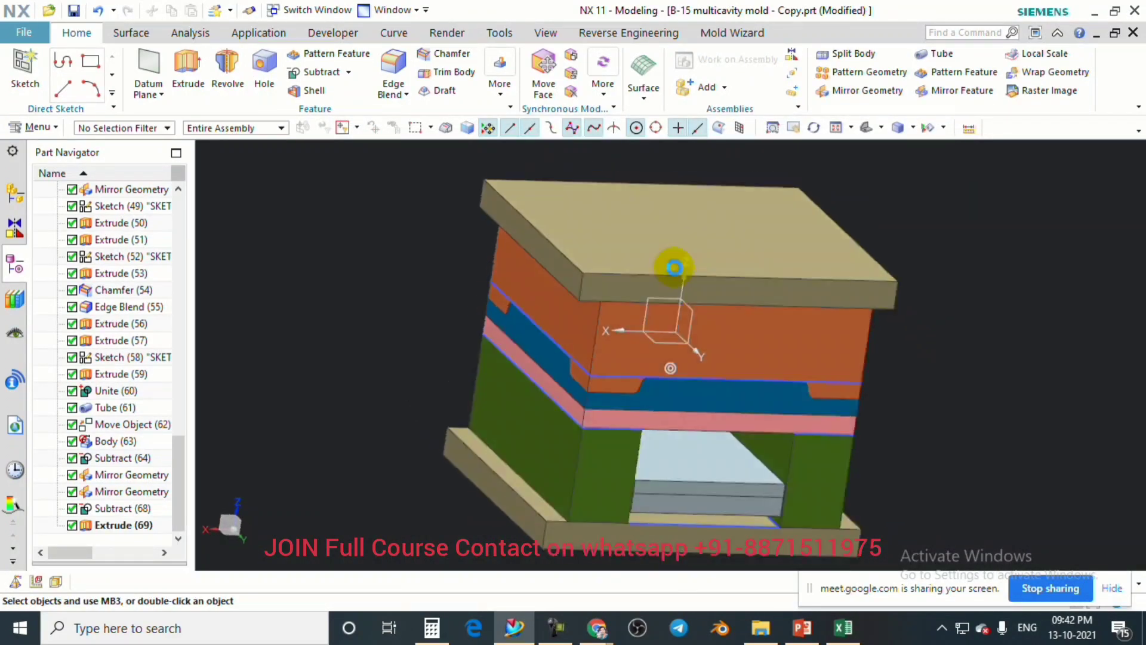
key("F8")
left_click(545, 33)
left_click(681, 91)
scroll(508, 357, "up", 5)
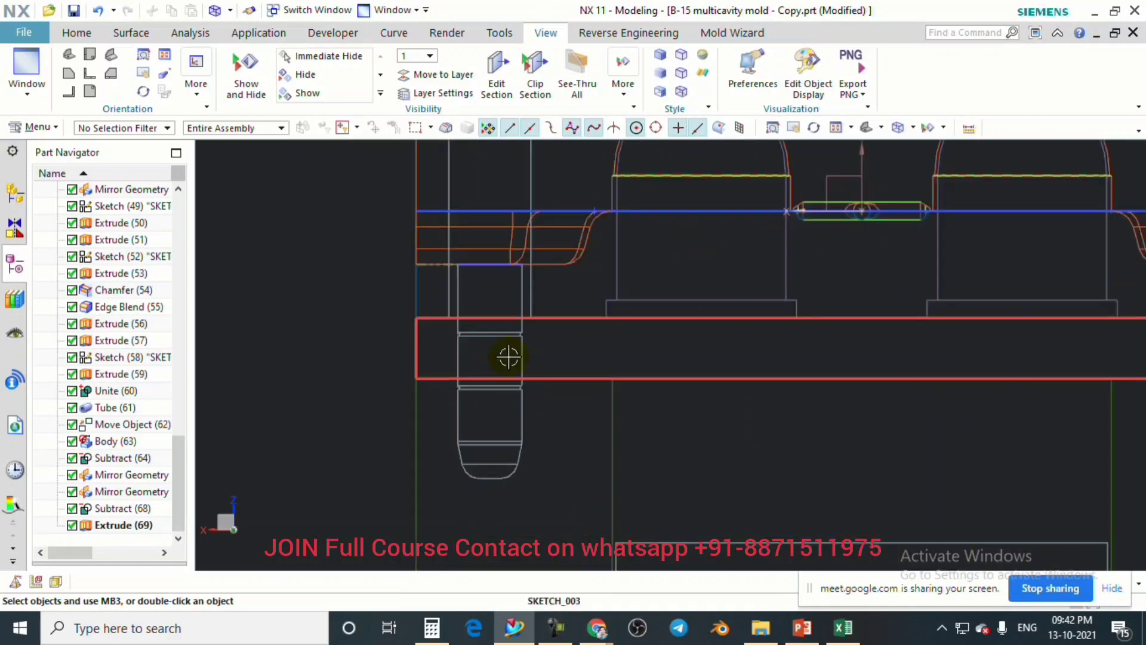
scroll(508, 357, "up", 6)
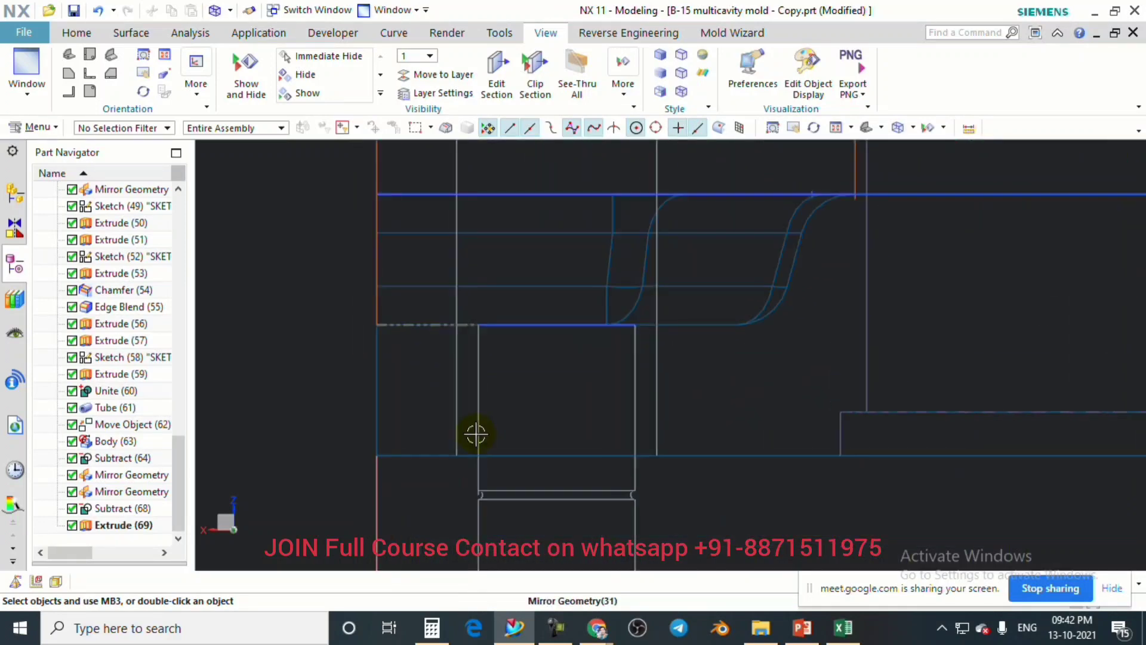
scroll(476, 434, "down", 4)
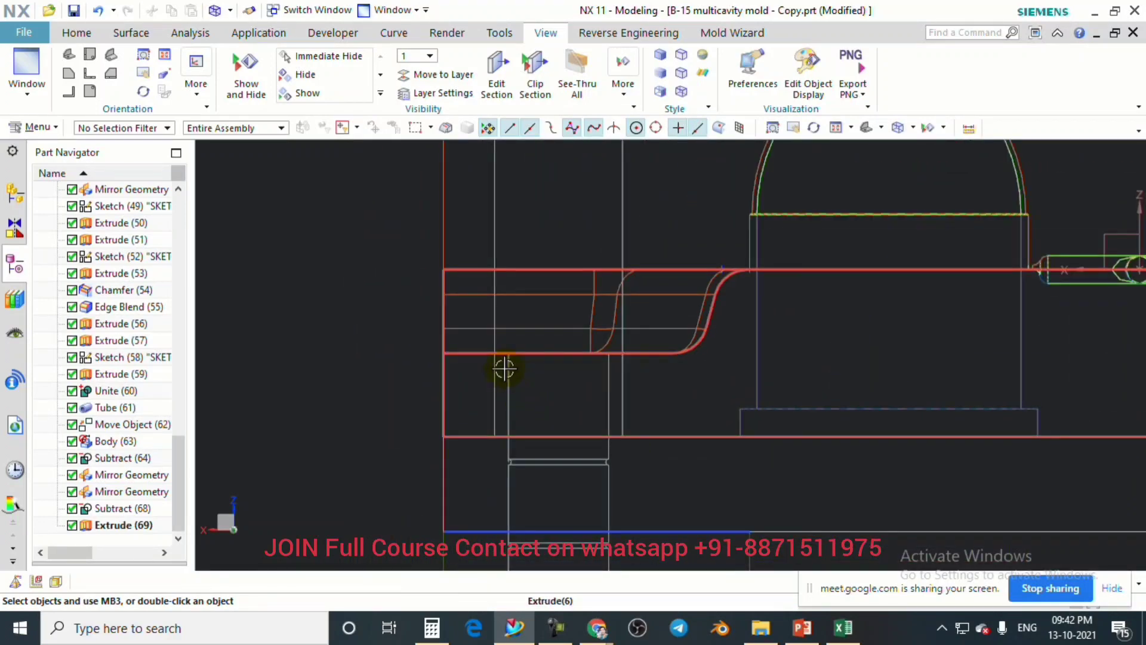
Inspect in wireframe where the guide pillar's shoulder and ring meet the stepped parting edge at the plate corner.
scroll(505, 369, "up", 3)
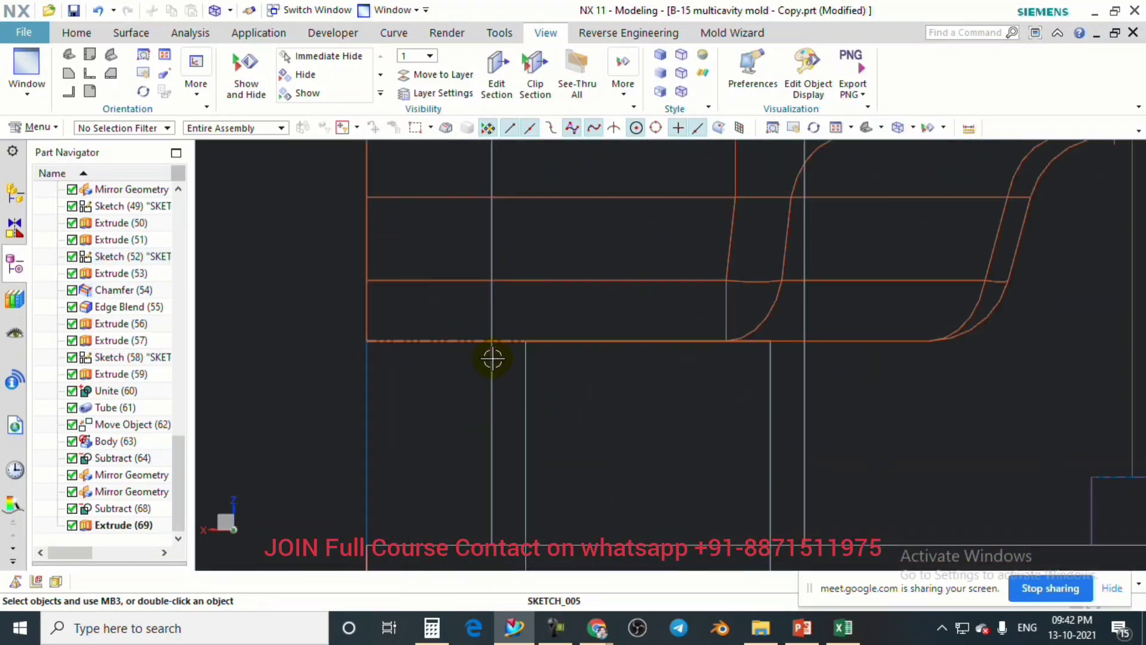
left_click(444, 342)
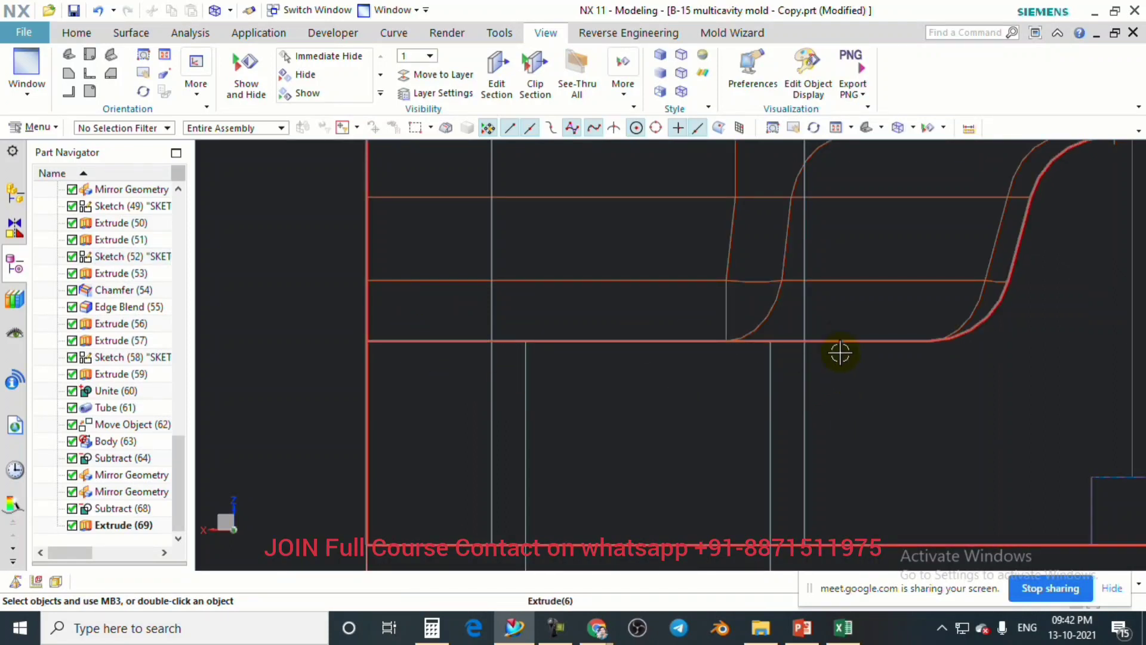
scroll(550, 402, "down", 2)
scroll(455, 376, "down", 1)
scroll(493, 412, "down", 2)
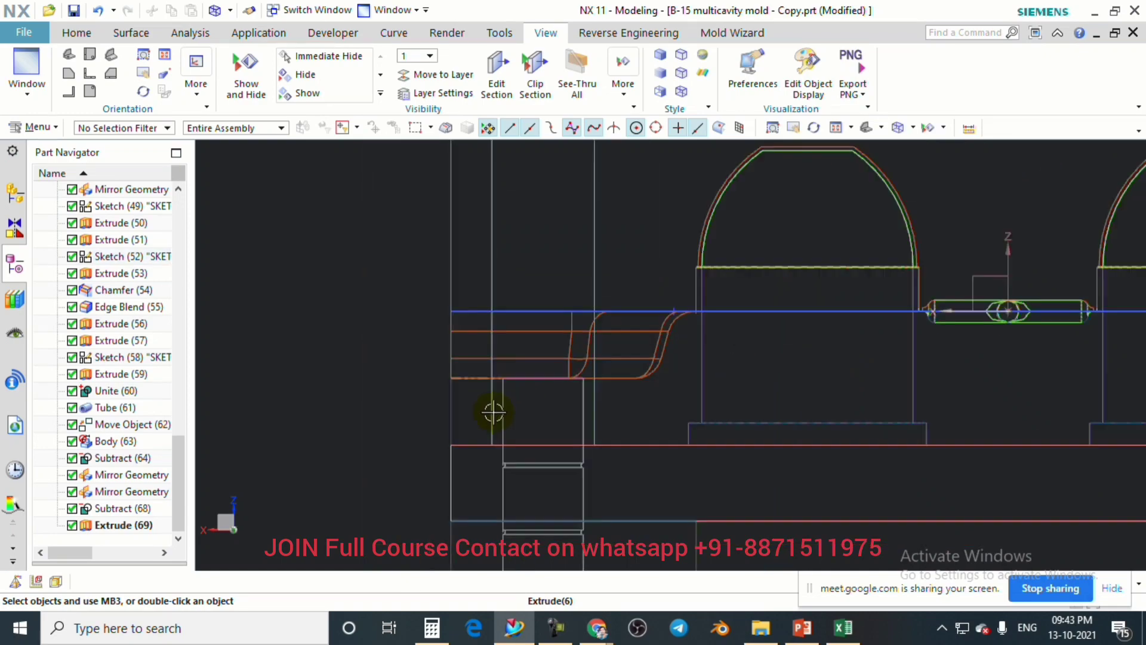
scroll(493, 412, "down", 2)
Reorient the wireframe mould to an aligned view with the guide pillar lying horizontally, and examine the pillar and ring edges across the plates.
middle_click_drag(568, 435, 573, 412)
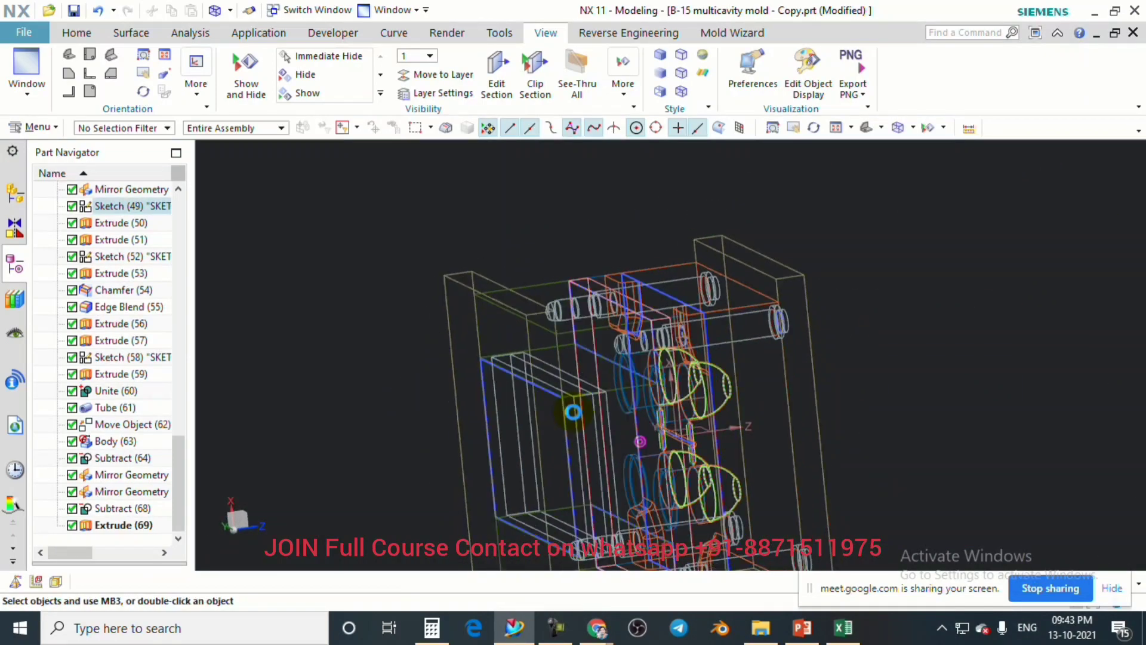
key("F8")
scroll(639, 325, "up", 5)
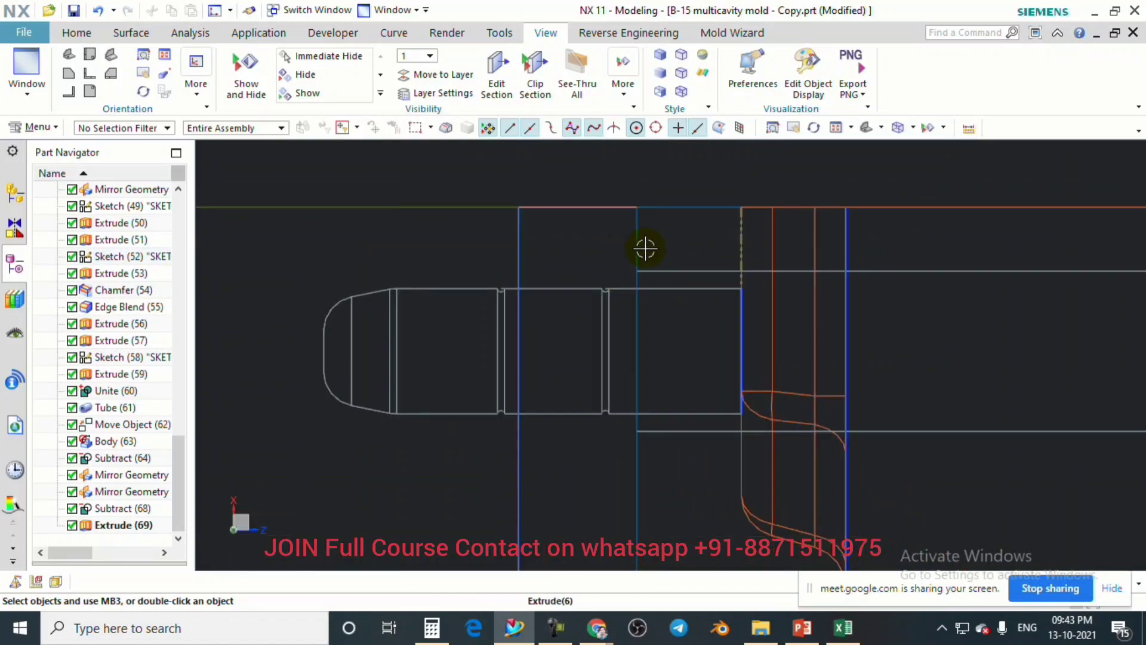
scroll(536, 416, "down", 1)
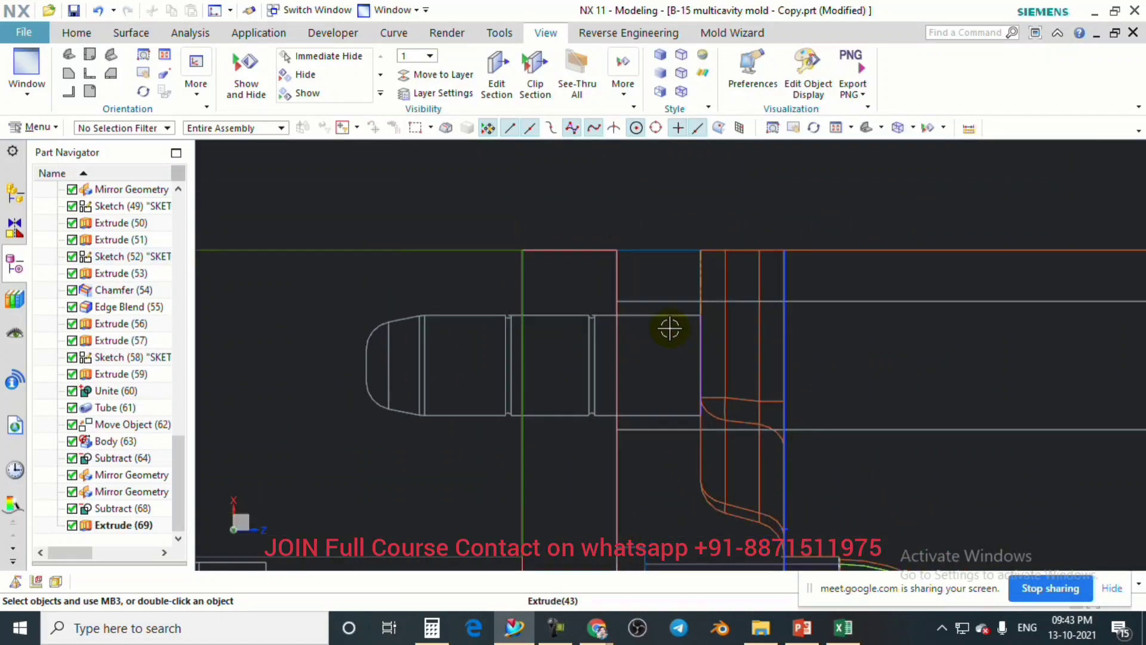
scroll(668, 327, "up", 1)
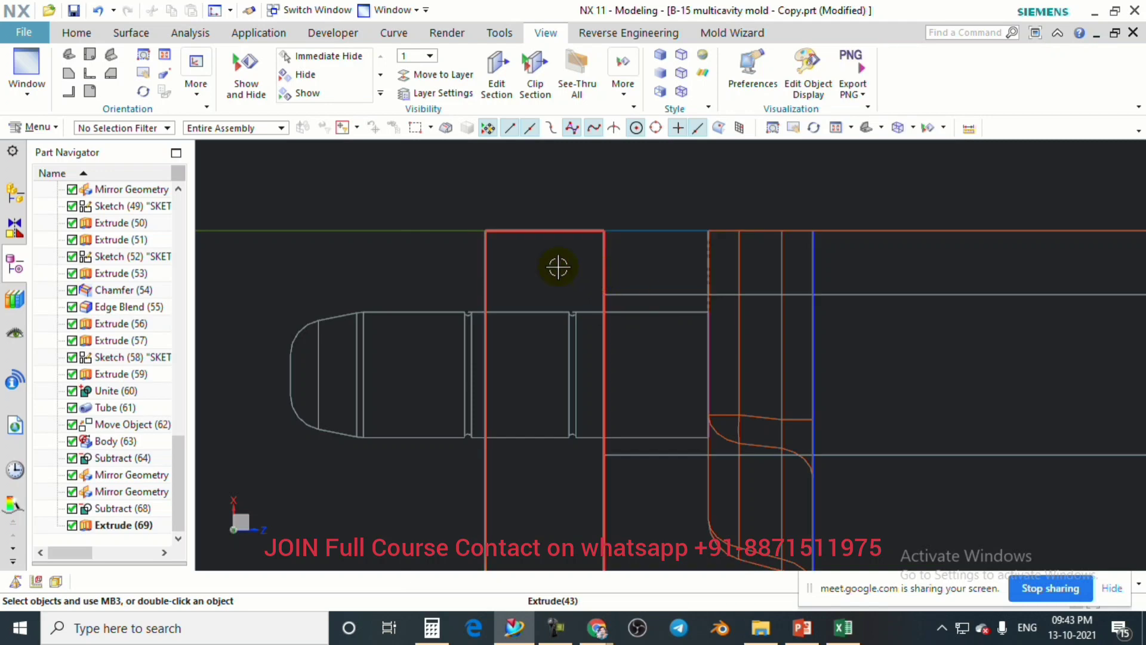
scroll(512, 265, "down", 3)
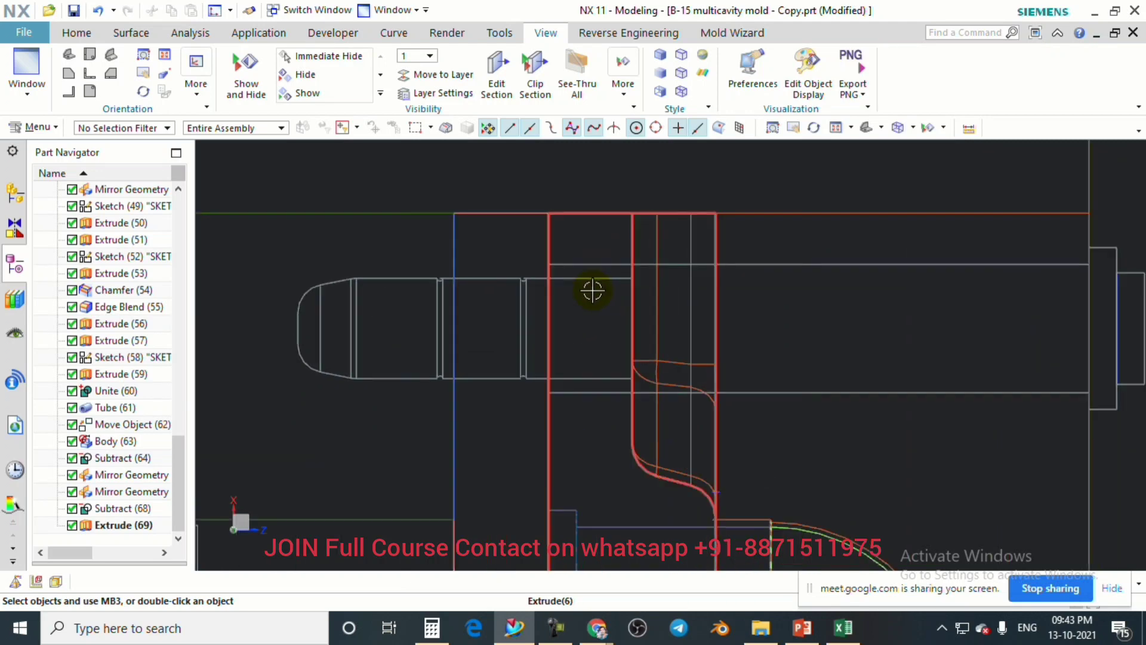
scroll(579, 284, "up", 4)
scroll(556, 446, "up", 2)
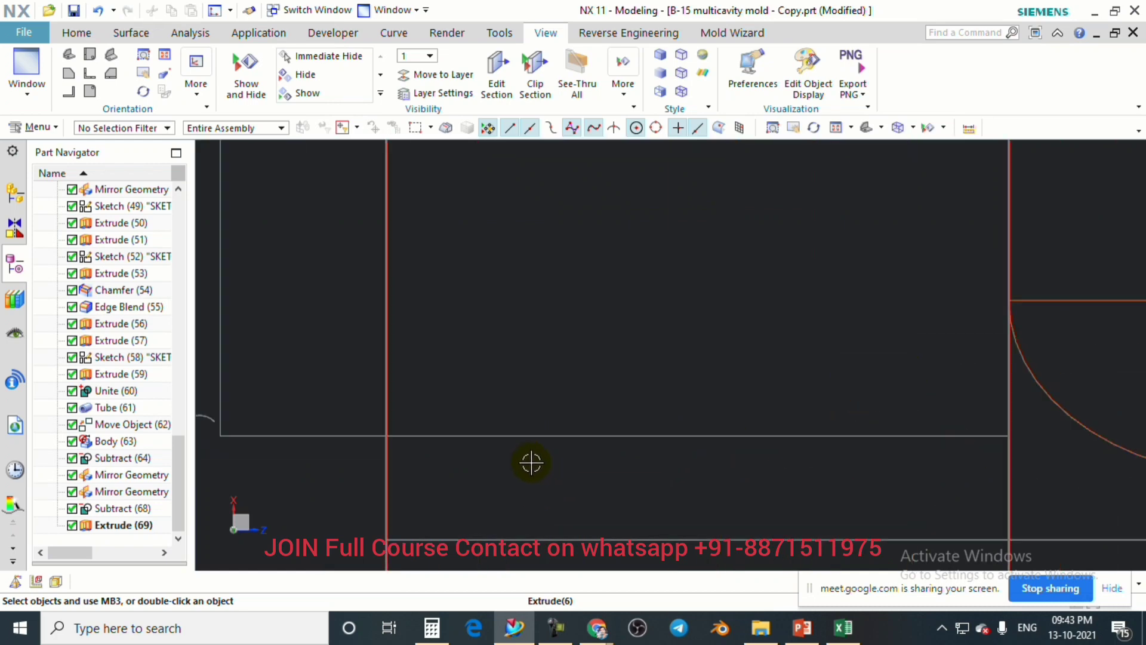
scroll(525, 460, "down", 3)
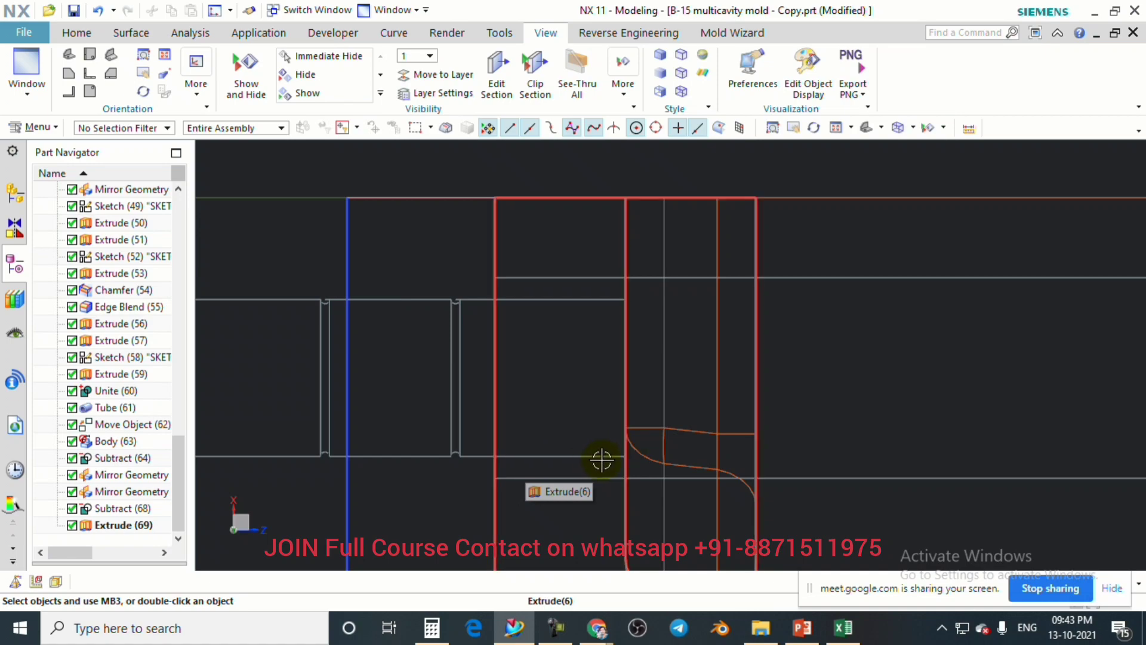
Switch the mold assembly from wireframe to shaded display with edges.
scroll(686, 379, "down", 3)
middle_click_drag(727, 443, 690, 400)
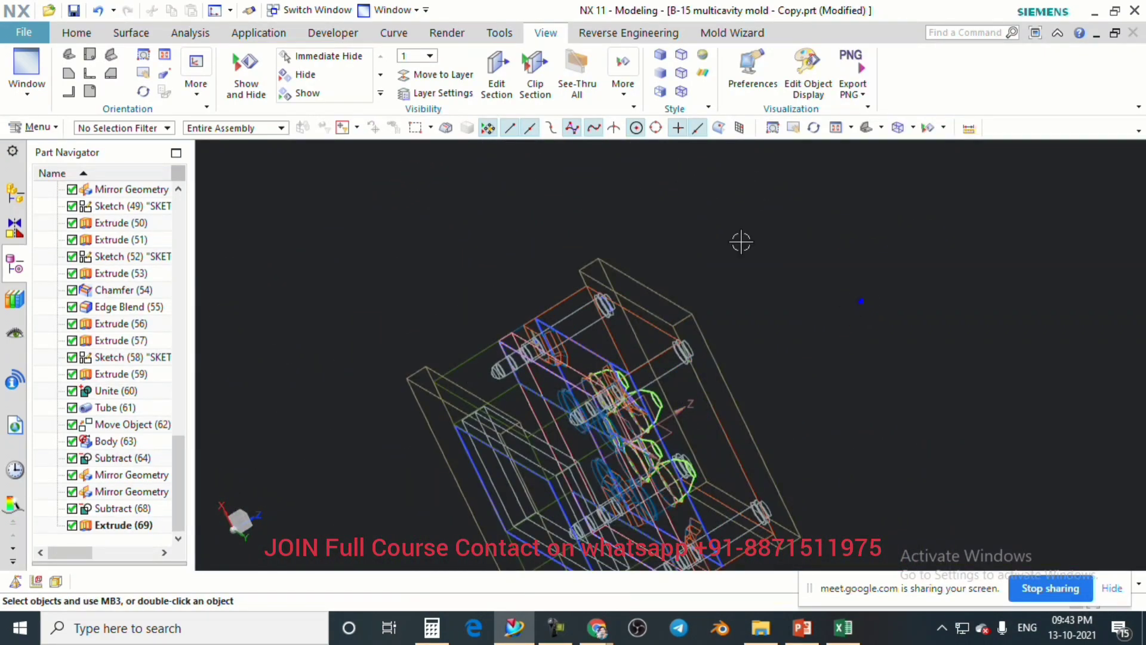
right_click(858, 291)
left_click(682, 92)
scroll(704, 340, "down", 2)
scroll(757, 358, "up", 2)
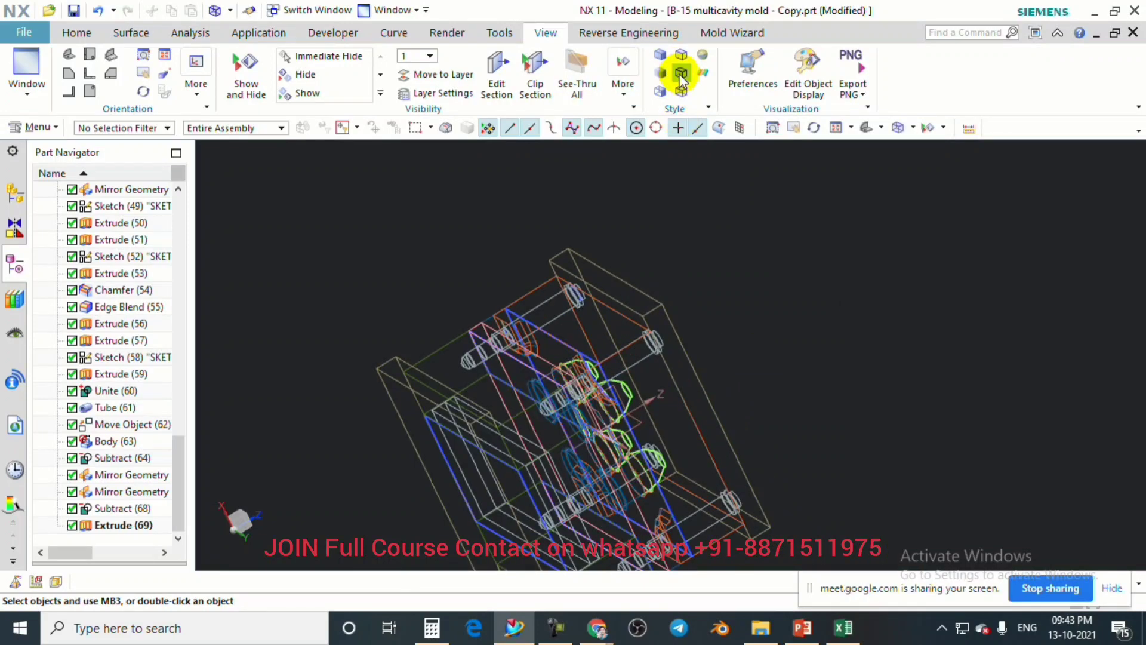
left_click(660, 57)
scroll(726, 305, "up", 3)
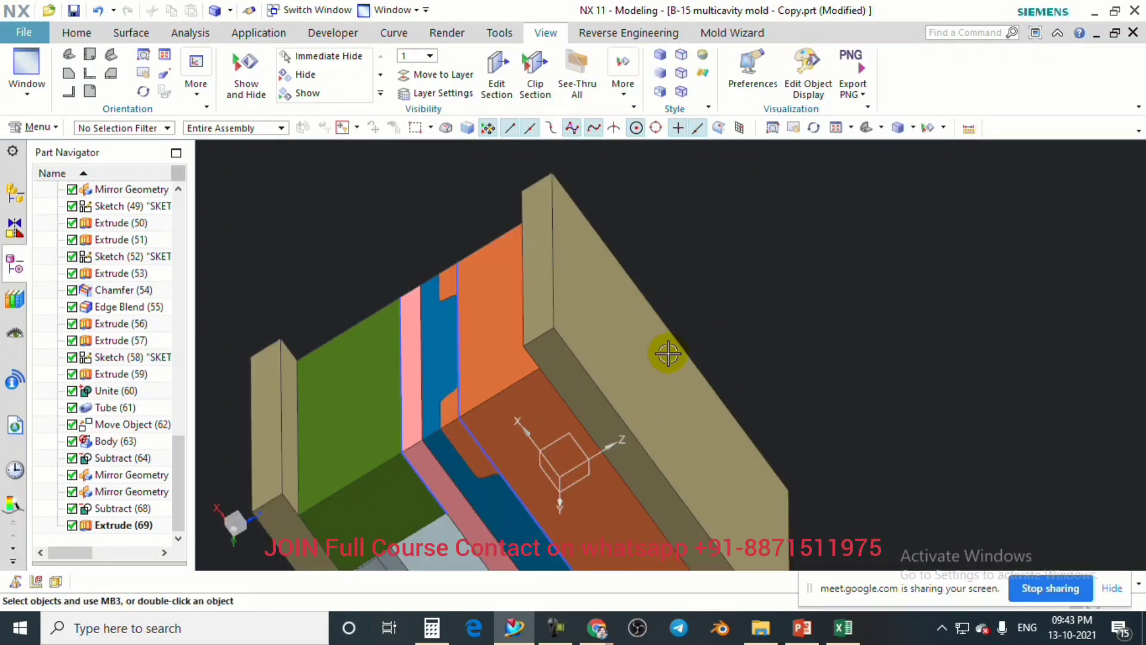
Hide the orange cavity plate, its tan clamping plate and two guide pins, and invert the display so only these are shown.
key("ctrl+shift+i")
left_click(533, 388)
scroll(466, 254, "up", 2)
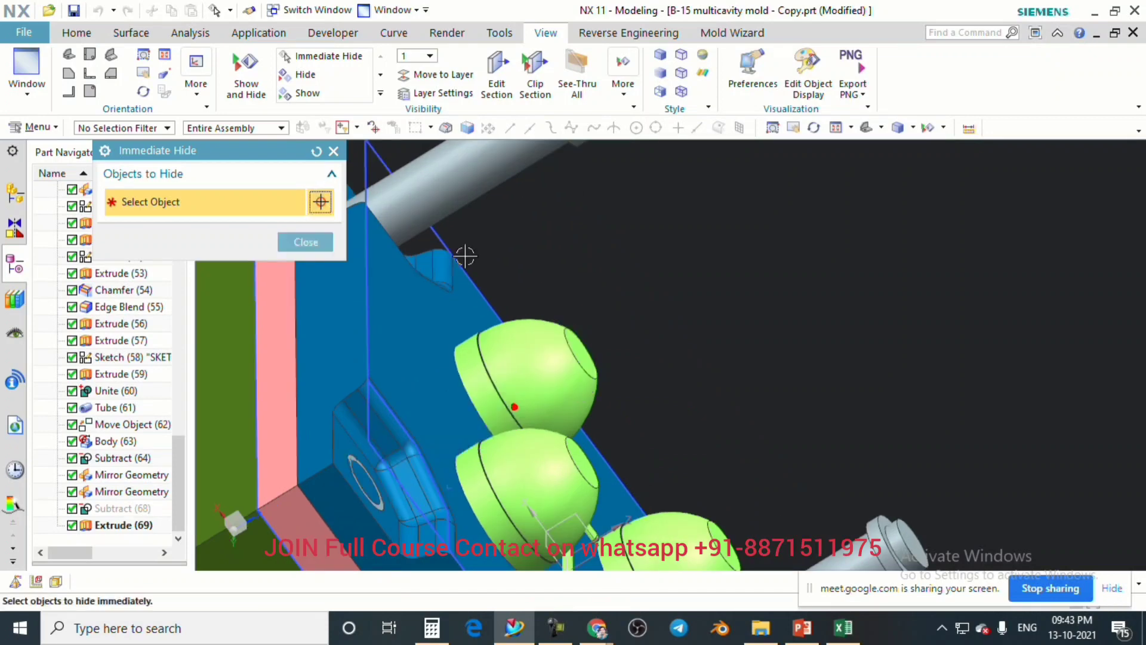
key("ctrl+shift+b")
scroll(582, 325, "down", 5)
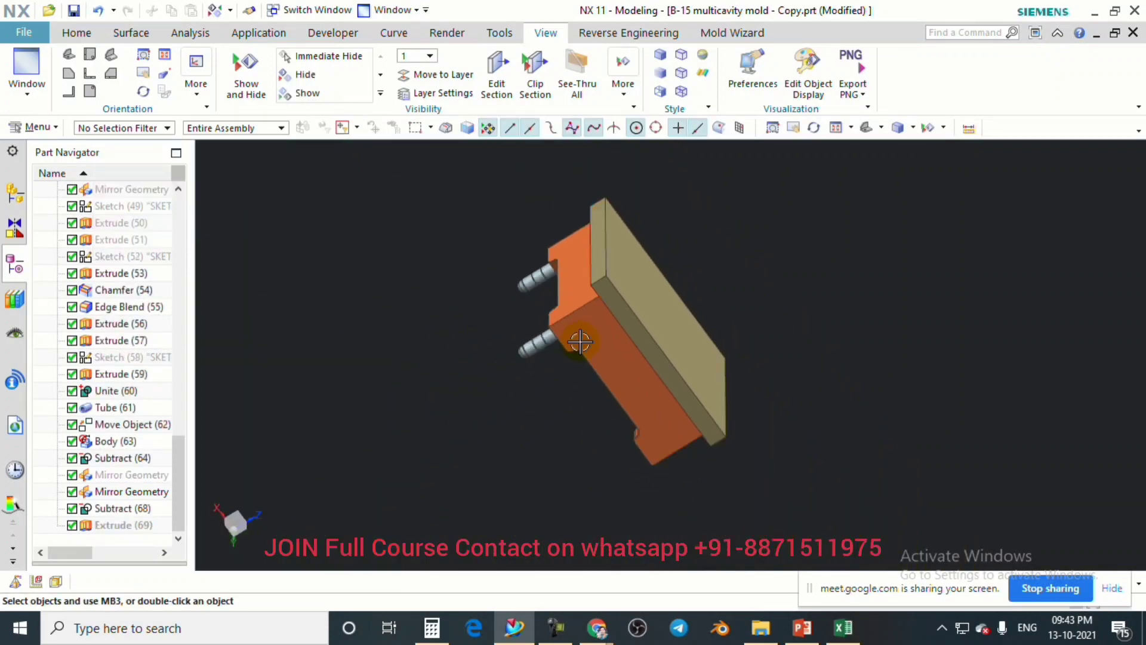
Apply a 2.5 mm radius edge blend to the shoulder edges of the two guide pins on the orange cavity plate.
middle_click_drag(581, 340, 668, 284)
scroll(677, 231, "up", 4)
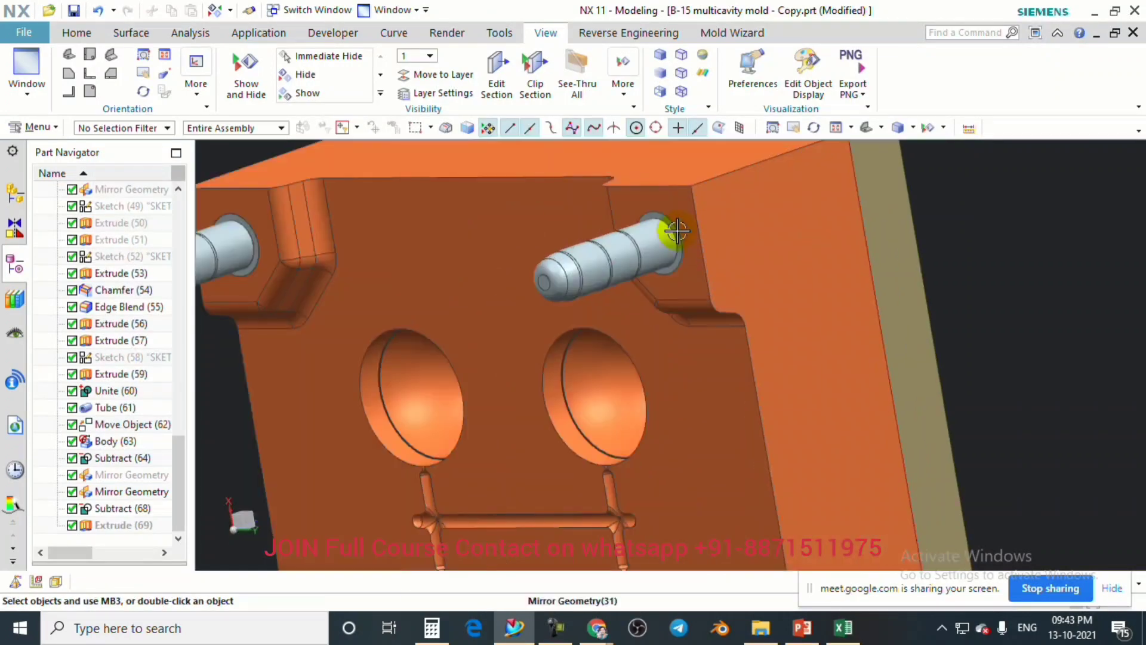
left_click(76, 33)
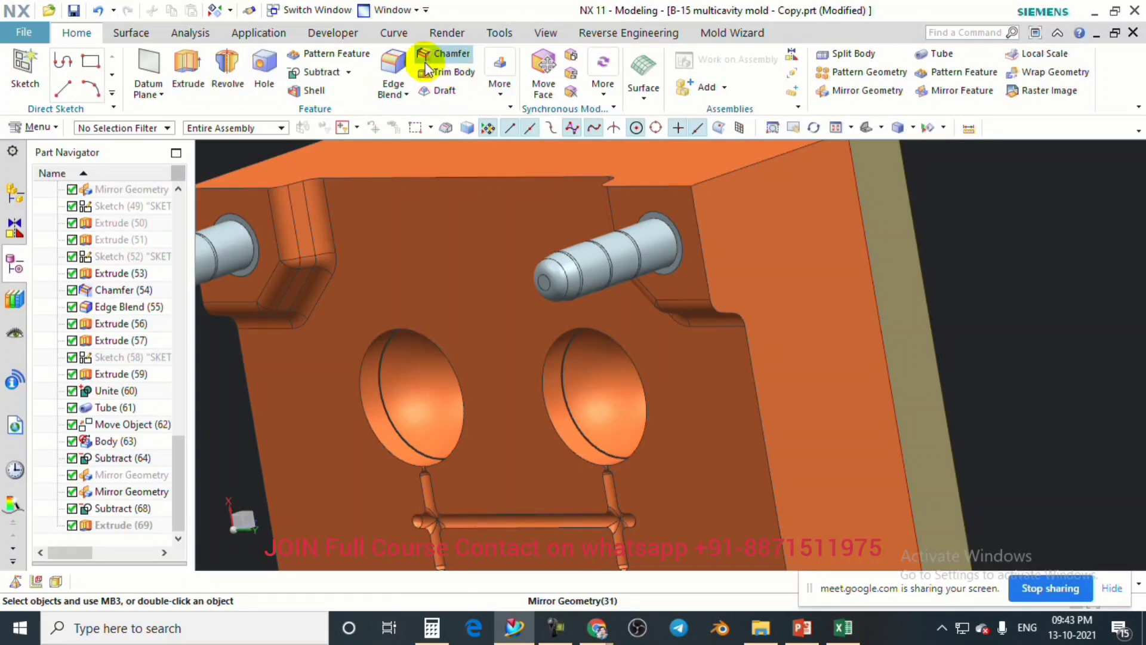
scroll(652, 237, "up", 5)
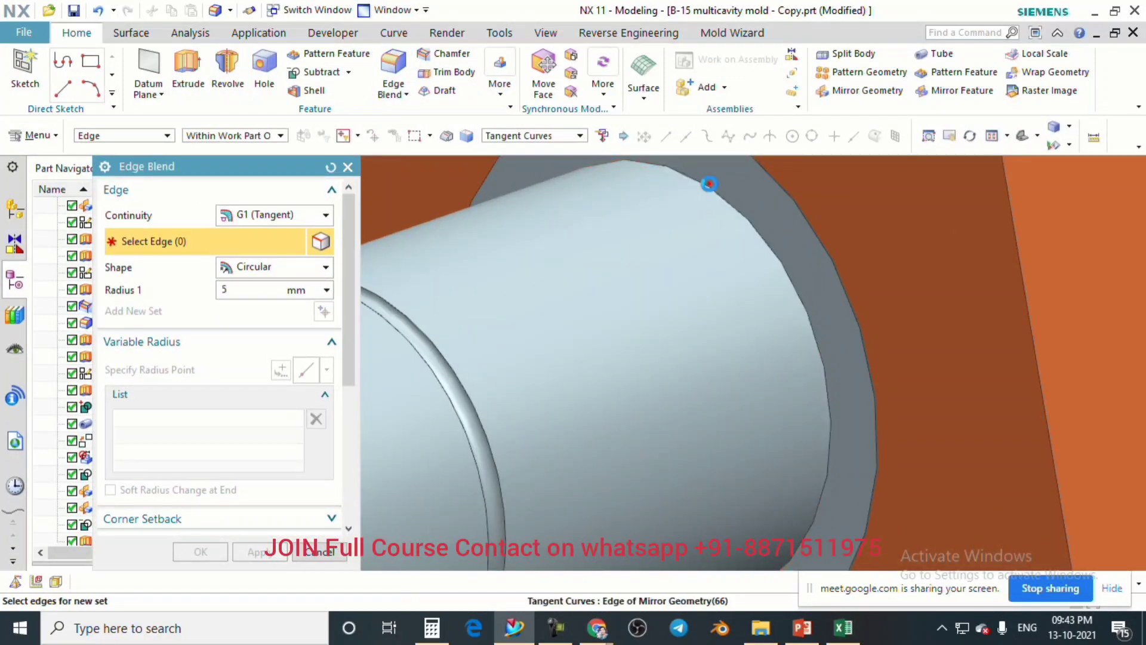
left_click(708, 184)
scroll(673, 266, "down", 8)
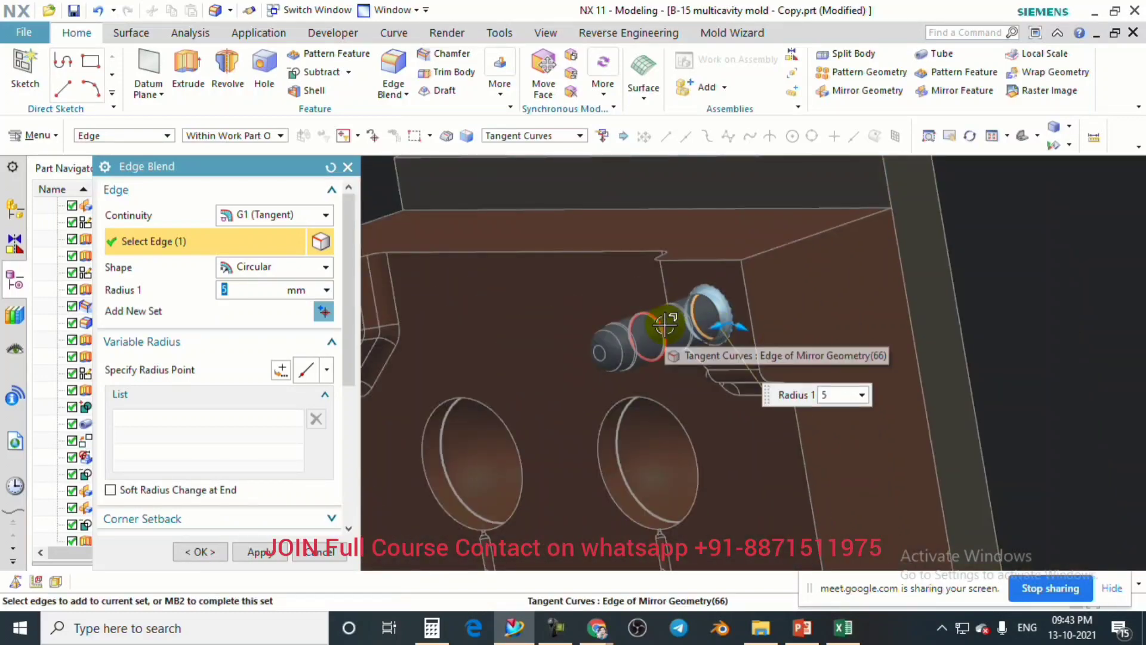
type("2.5")
key("Return")
scroll(667, 321, "down", 4)
scroll(614, 290, "up", 8)
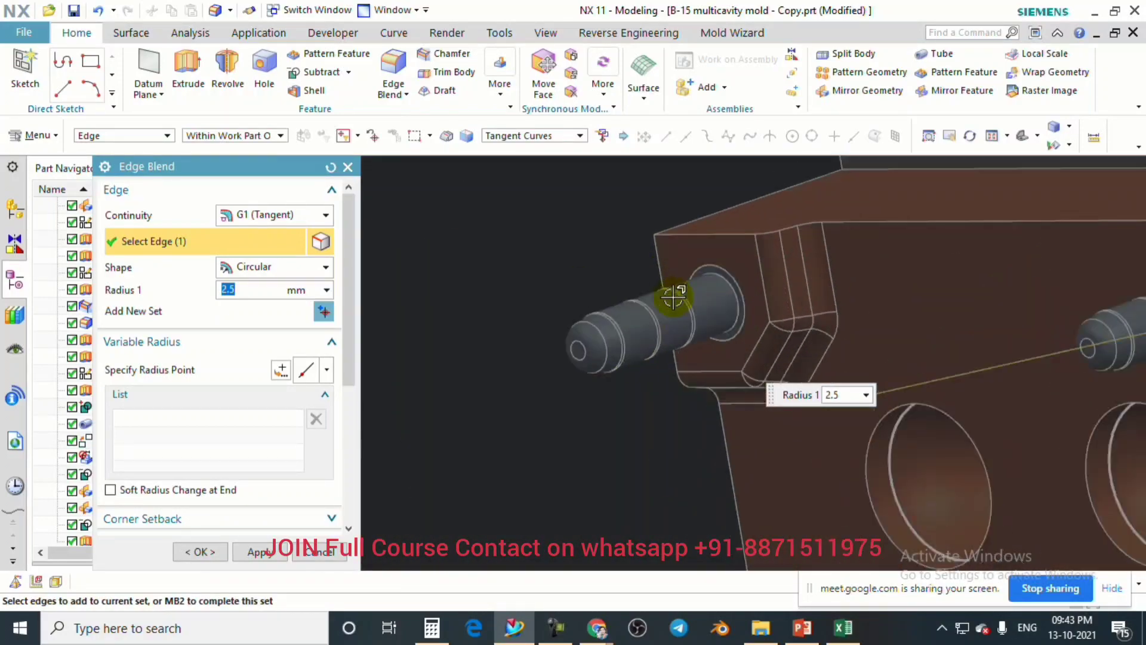
left_click(725, 265)
scroll(686, 370, "down", 6)
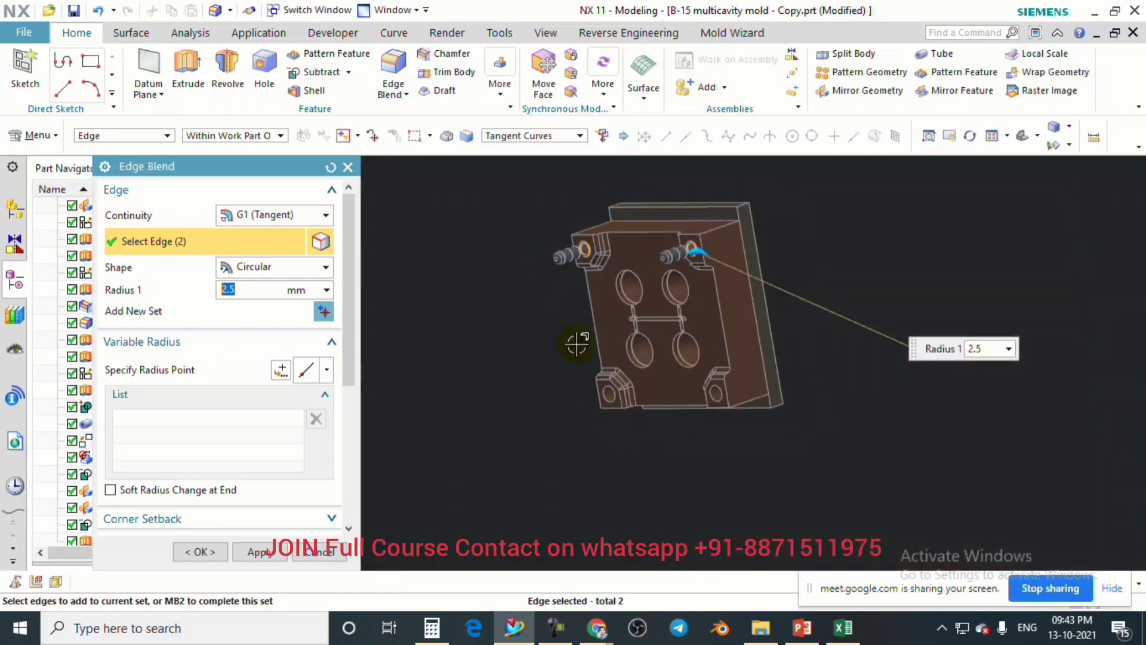
scroll(624, 351, "up", 5)
scroll(624, 351, "up", 3)
scroll(594, 399, "down", 4)
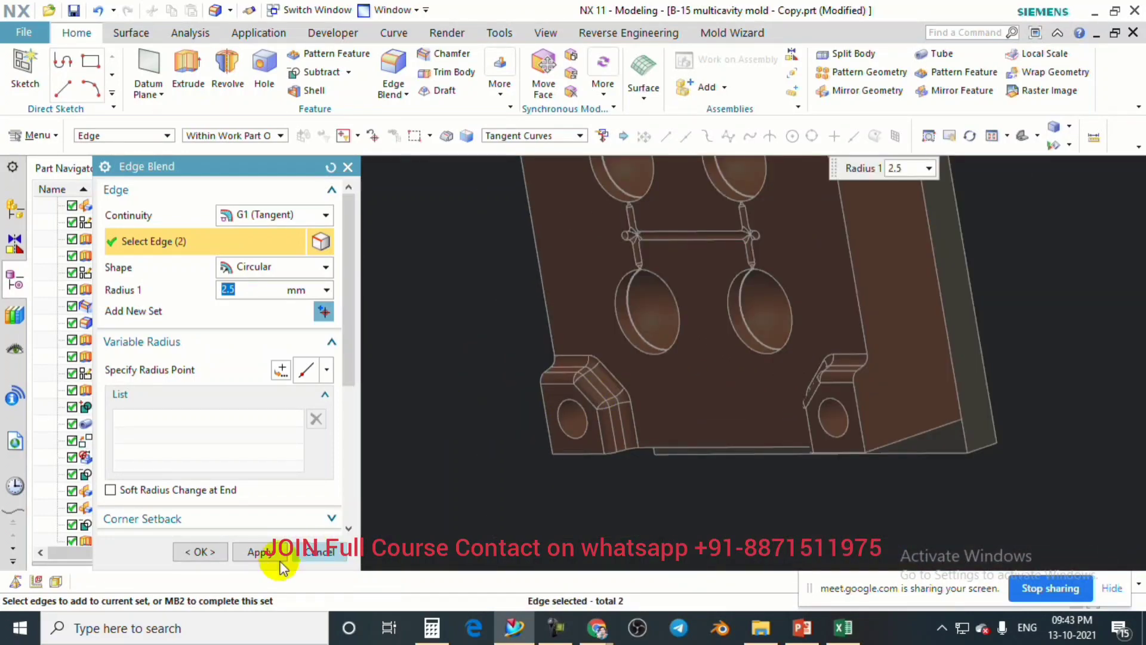
left_click(190, 557)
Return to the core side of the mold and hide the blue core plate and the sleeve in its corner pocket.
scroll(597, 412, "down", 5)
scroll(610, 359, "up", 1)
middle_click_drag(617, 343, 589, 401)
scroll(636, 361, "up", 2)
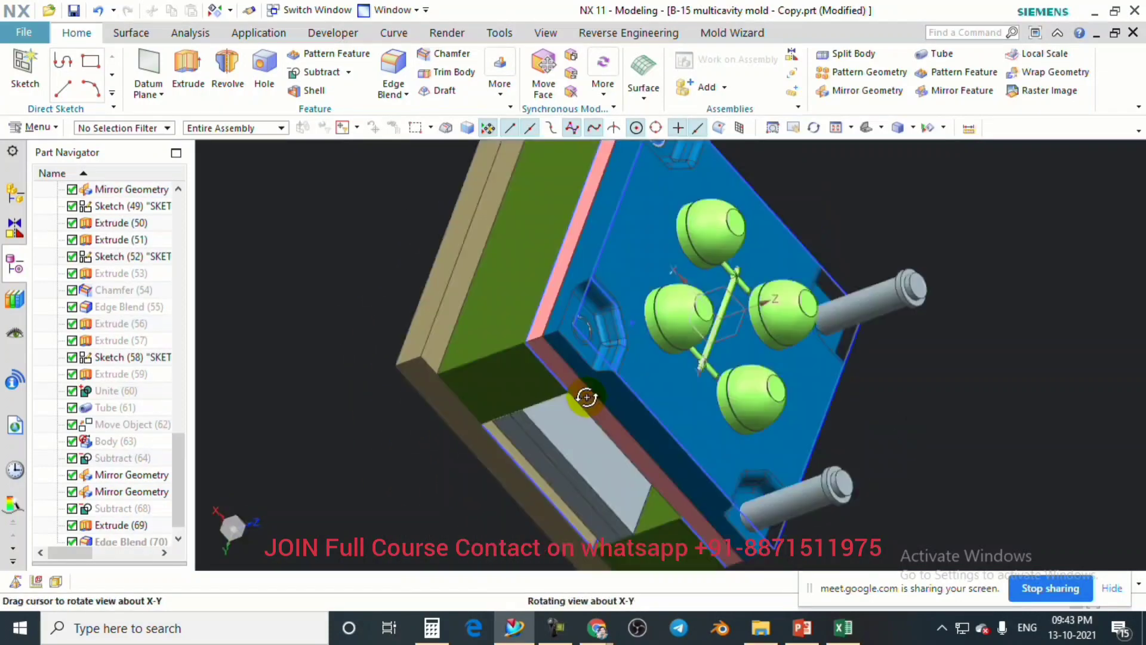
scroll(545, 322, "up", 3)
scroll(527, 271, "up", 3)
key("ctrl+shift+i")
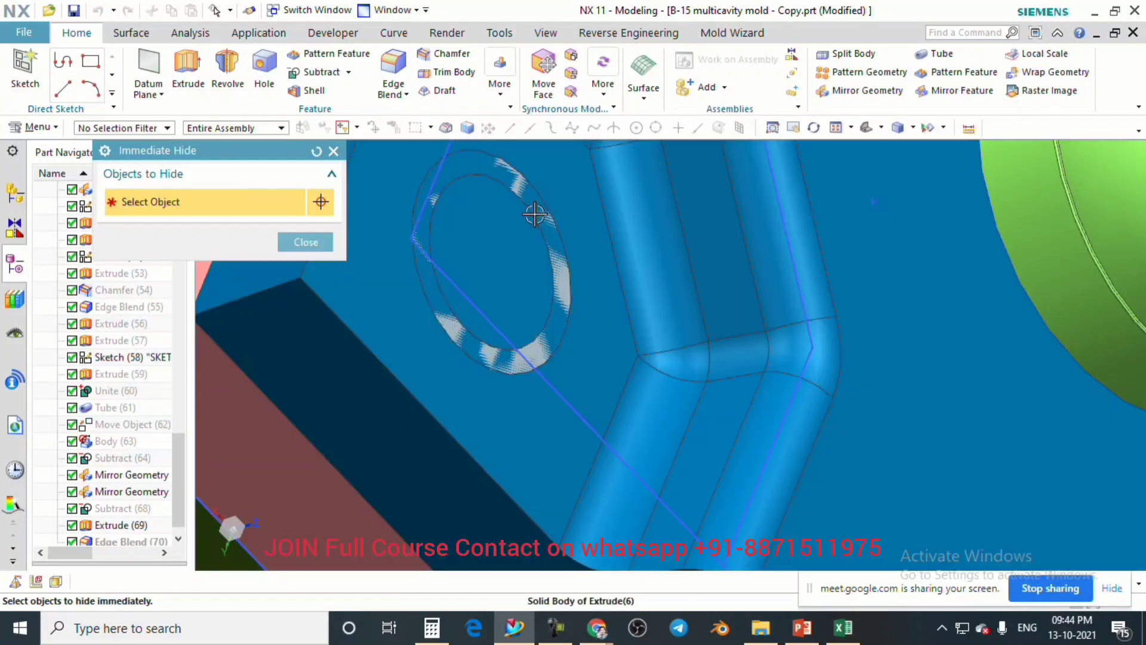
left_click(534, 215)
left_click(528, 226)
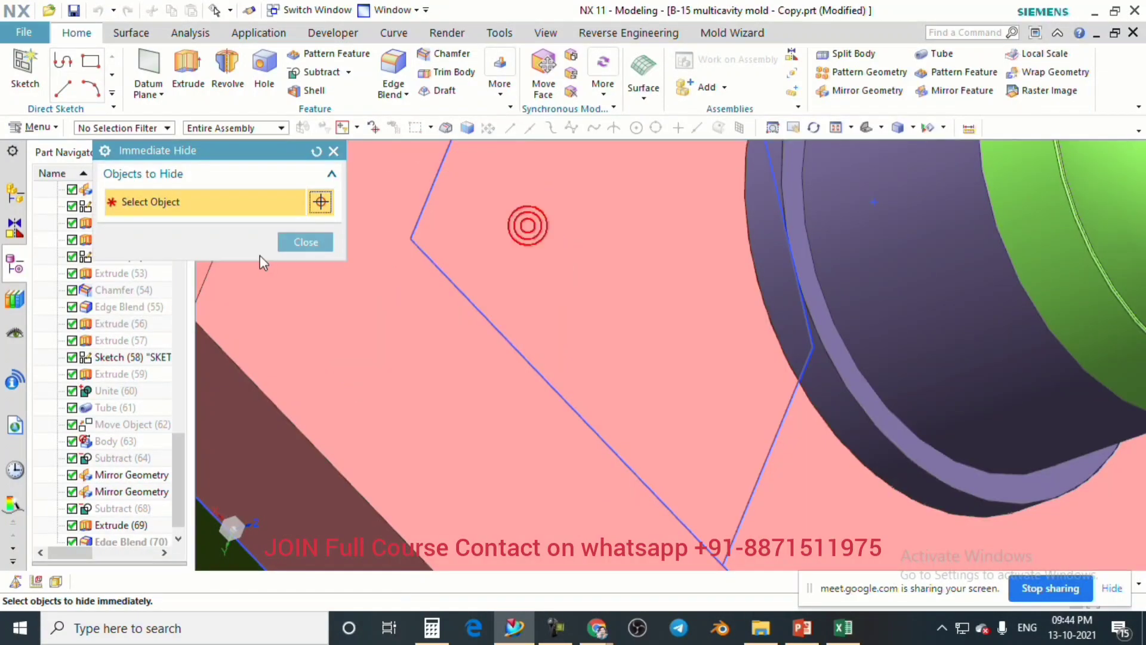
left_click(295, 241)
Invert the shown and hidden bodies and hide the blue core plate, keeping the sleeve on its guide pin displayed.
scroll(461, 350, "down", 5)
key("ctrl+shift+b")
scroll(567, 358, "up", 5)
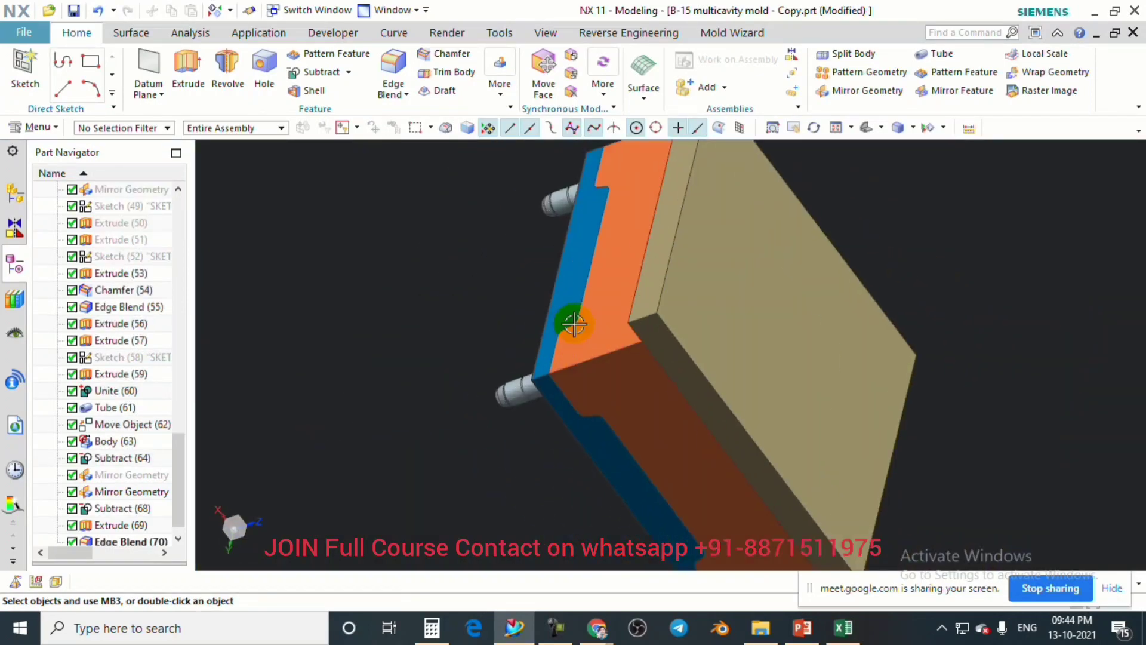
key("ctrl+shift+i")
left_click(561, 268)
left_click(306, 242)
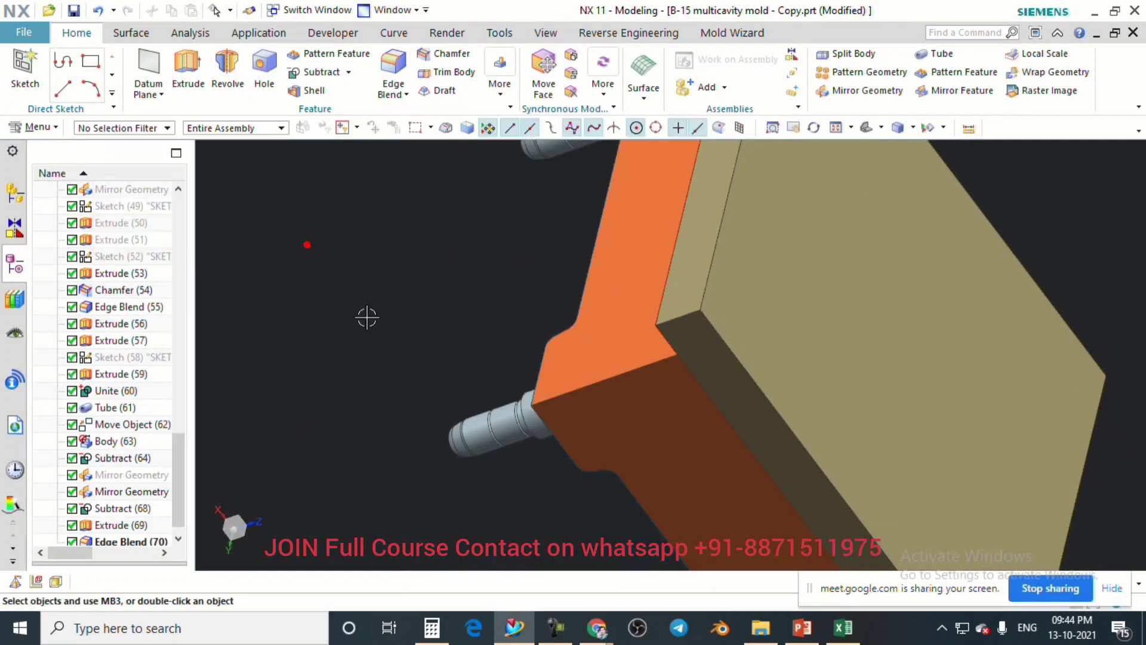
Subtract the guide pin from the sleeve around it, with Keep Tool enabled.
middle_click_drag(577, 405, 686, 334)
scroll(737, 326, "up", 3)
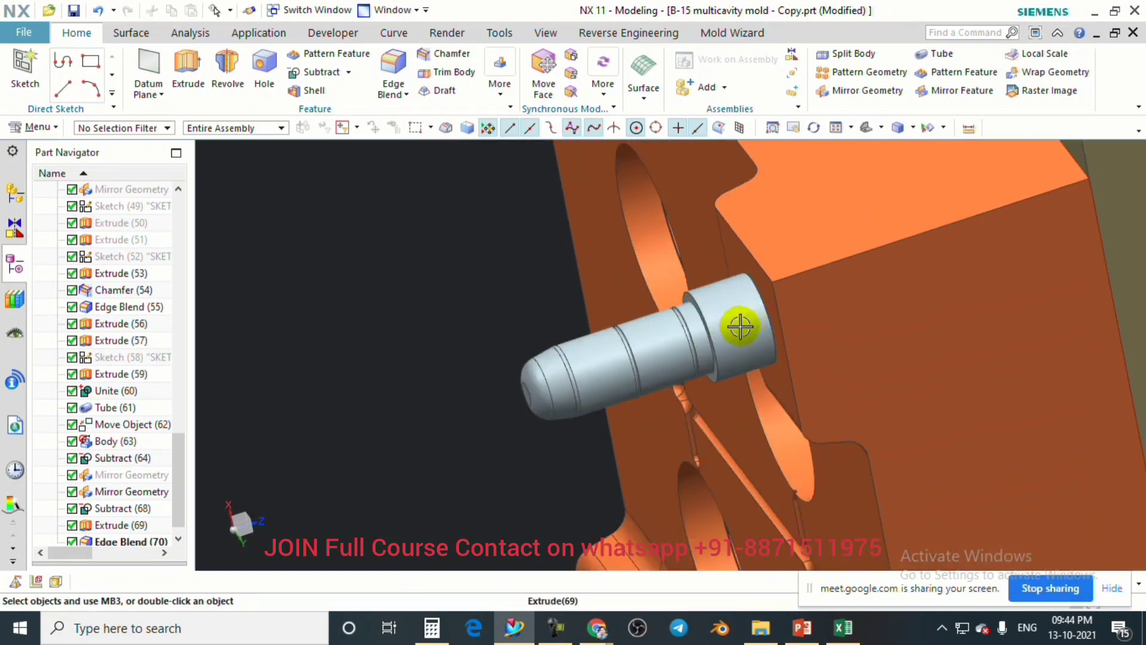
scroll(704, 310, "up", 3)
left_click(751, 309)
left_click(675, 361)
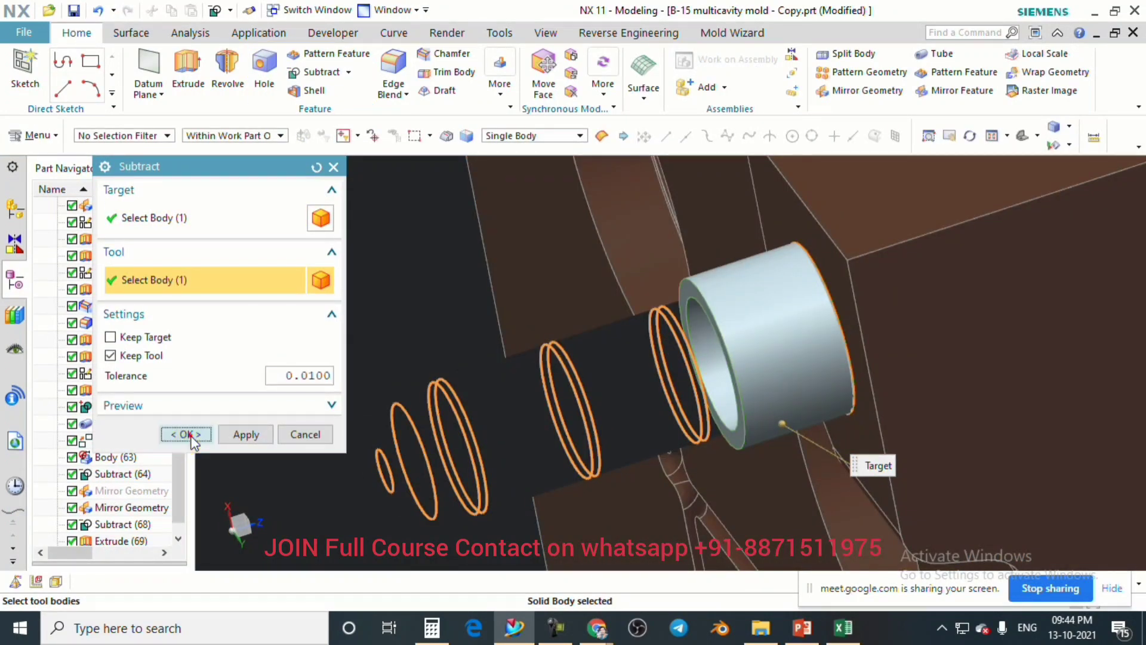
left_click(187, 435)
Isolate the sleeve by hiding the orange plate, guide pin and clamping plate, and inspect its inner bore and rounded edge.
key("ctrl+b")
left_click(930, 299)
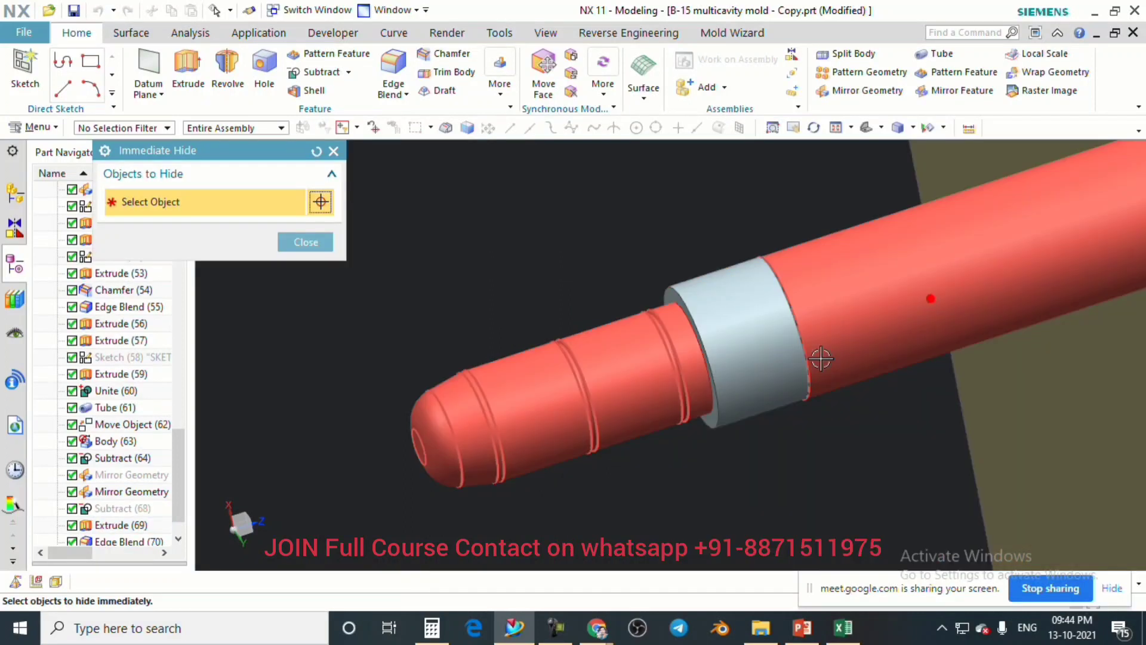
middle_click_drag(820, 358, 913, 353)
left_click(913, 352)
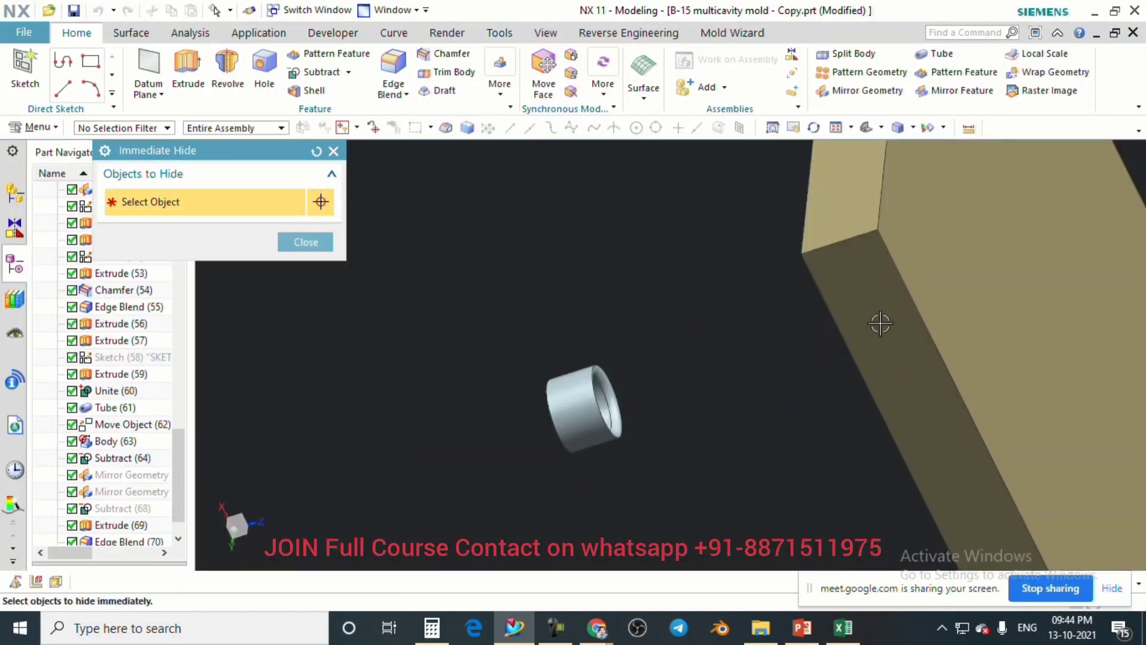
left_click(881, 323)
middle_click_drag(583, 409, 486, 371)
scroll(625, 383, "up", 3)
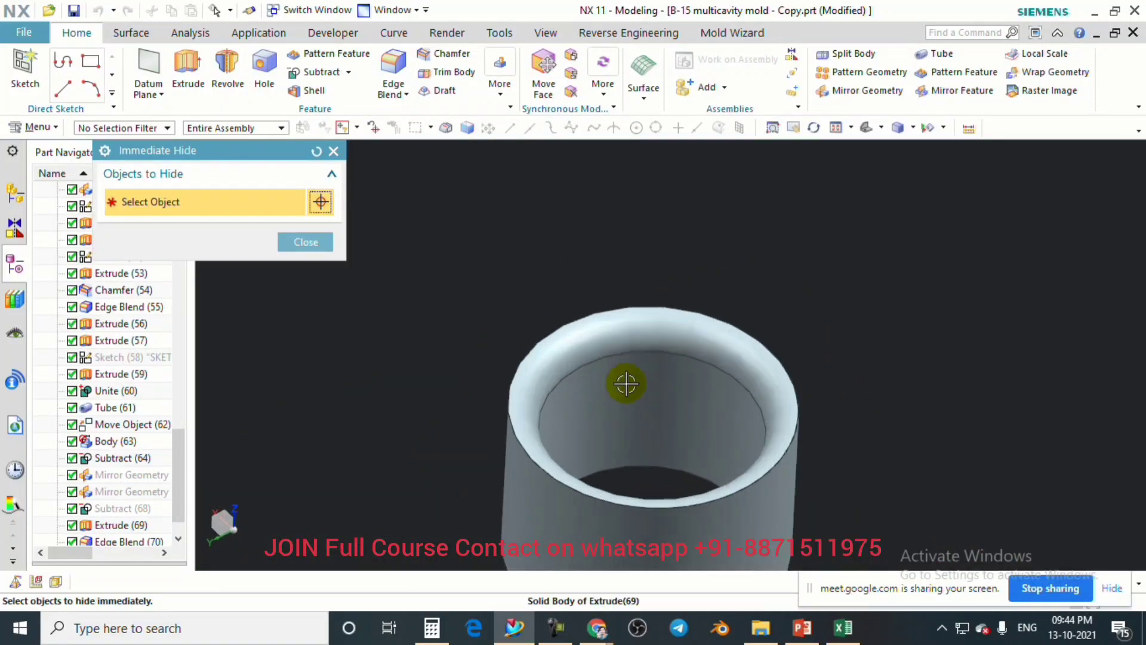
left_click(305, 242)
scroll(590, 392, "down", 2)
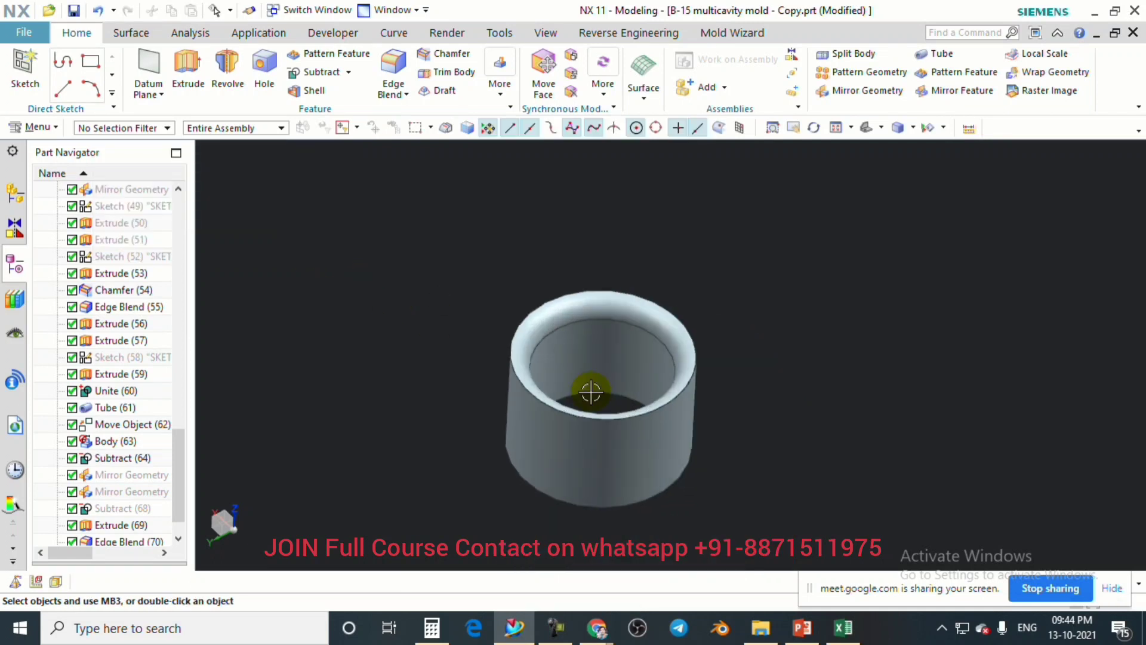
middle_click_drag(590, 392, 736, 360)
Show all hidden bodies again and display the complete mold in wireframe.
scroll(601, 389, "down", 3)
key("ctrl+shift+u")
scroll(663, 400, "down", 5)
left_click(546, 34)
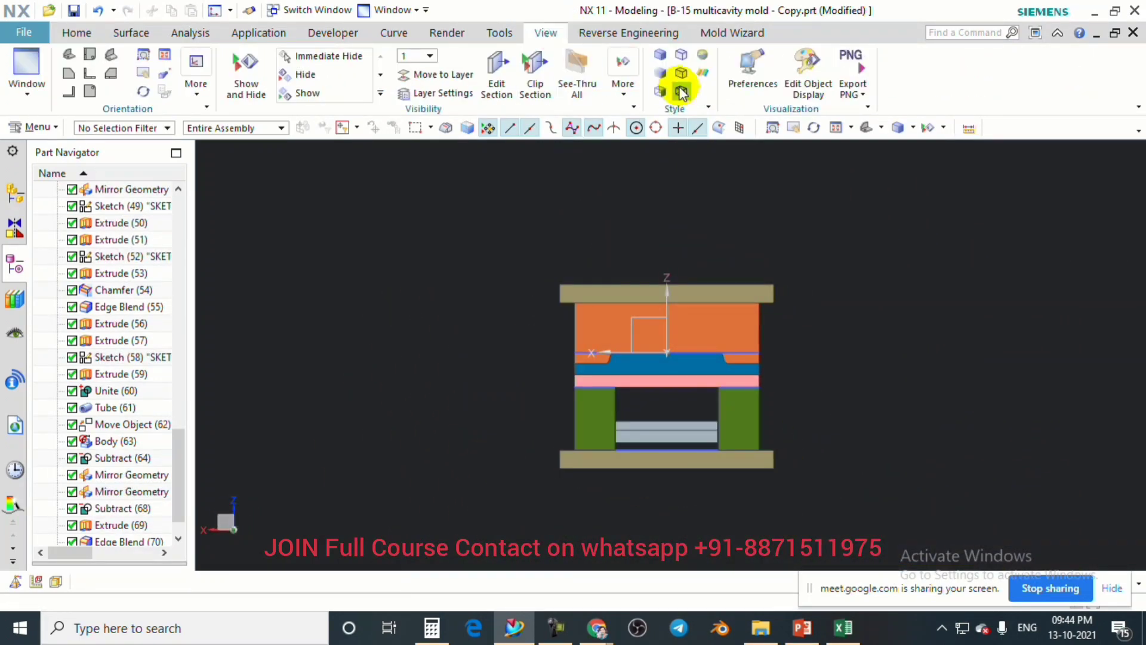
scroll(645, 378, "up", 2)
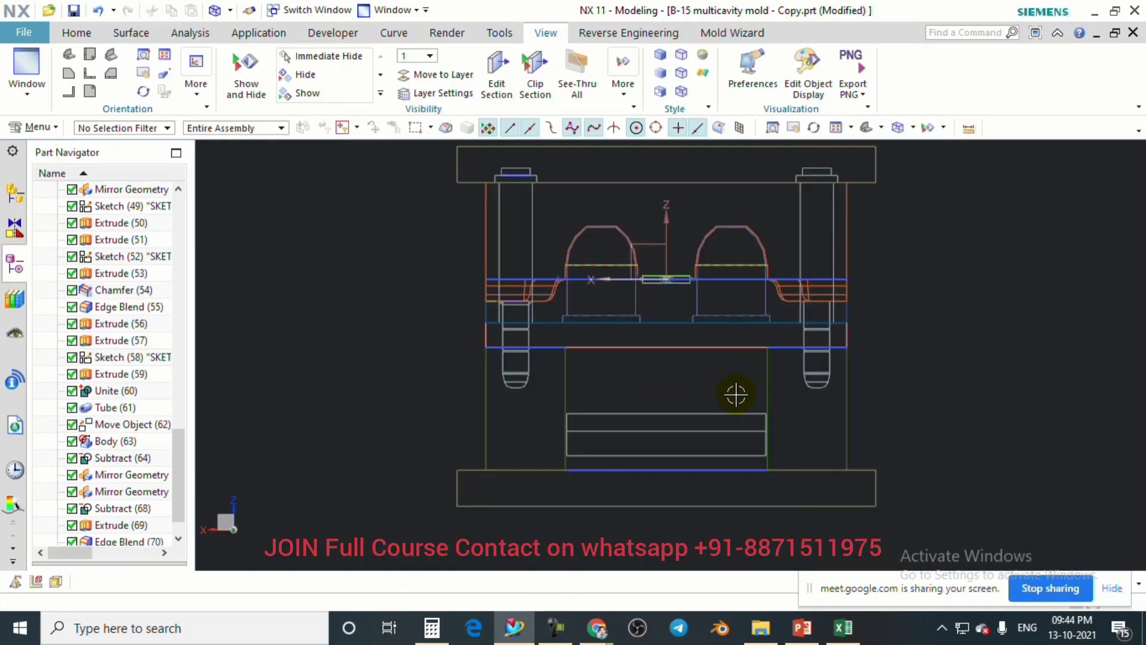
Examine the wireframe mold from the top and front, checking the plates, guide pins, cavities and runner layout.
middle_click_drag(736, 394, 703, 354)
key("F8")
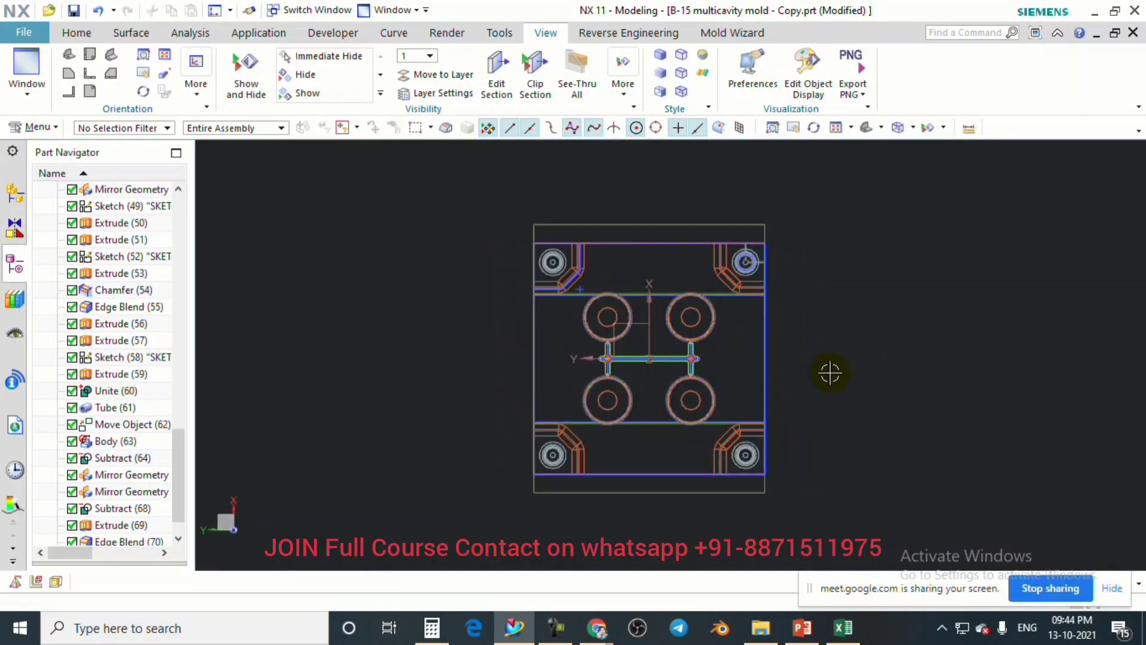
scroll(675, 367, "up", 2)
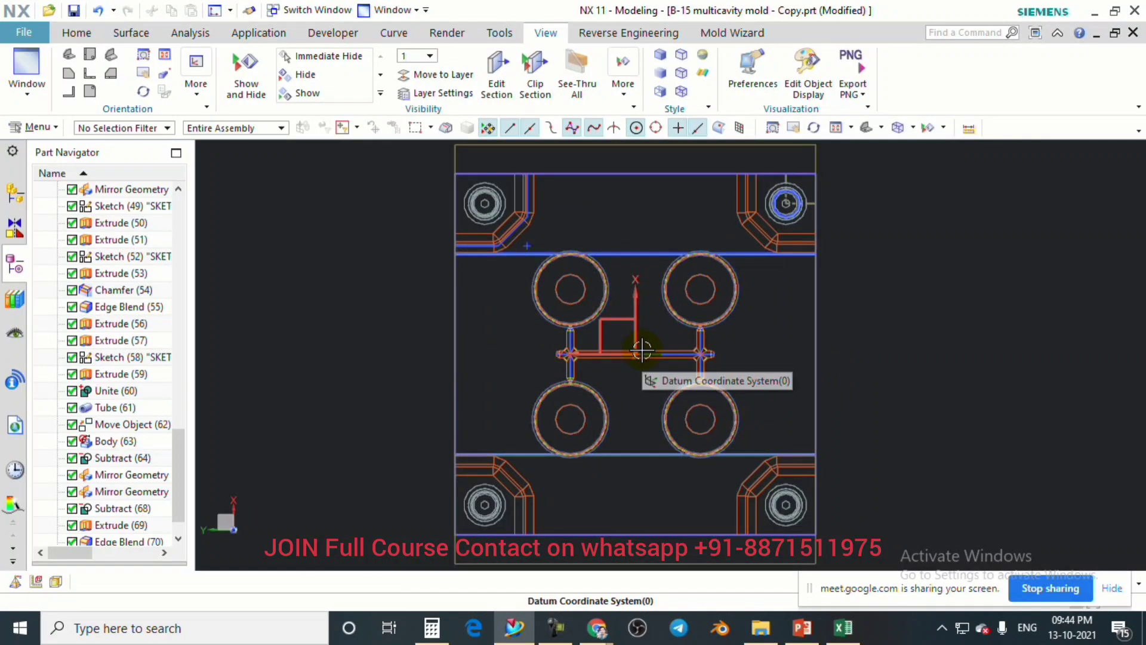
middle_click_drag(642, 352, 731, 298)
key("F8")
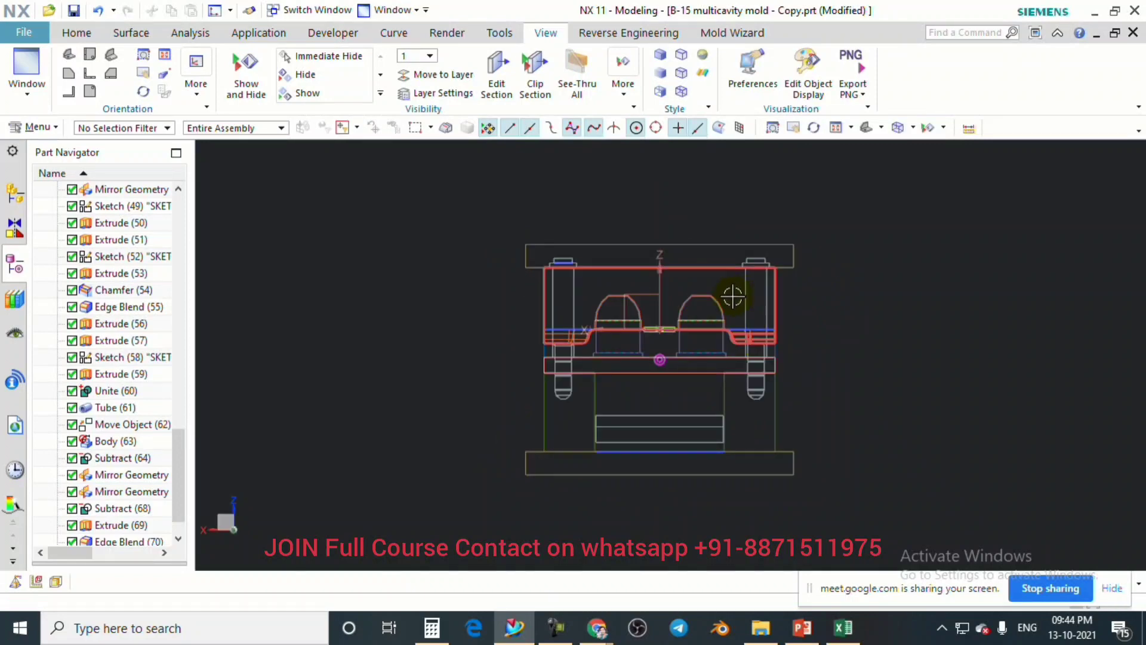
scroll(674, 290, "up", 2)
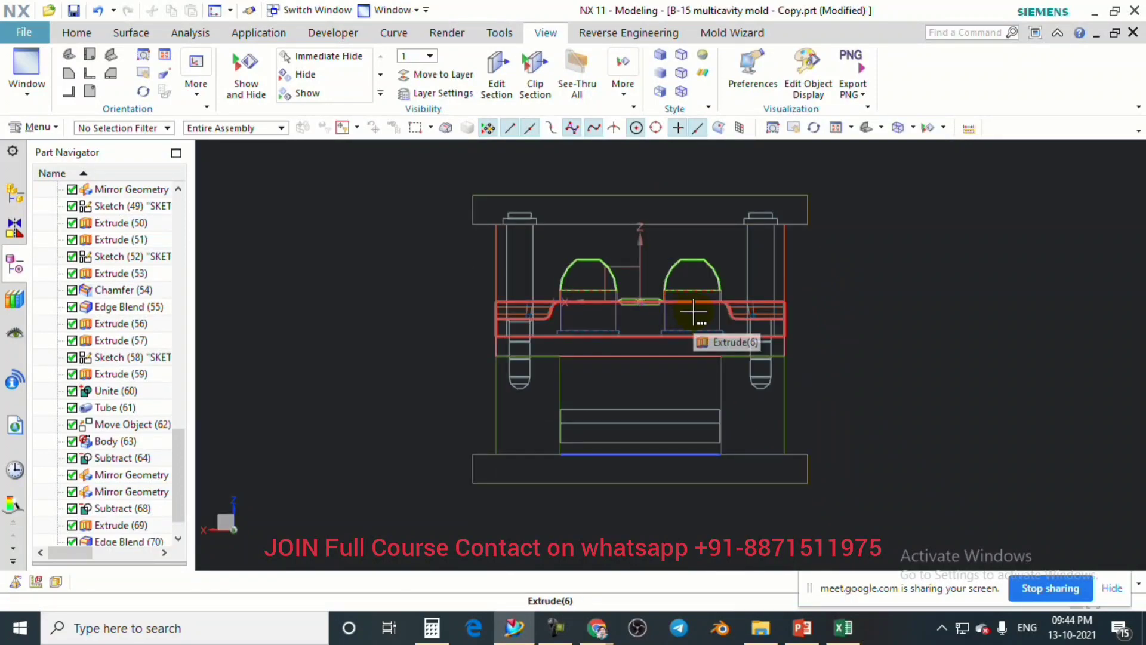
scroll(547, 391, "up", 3)
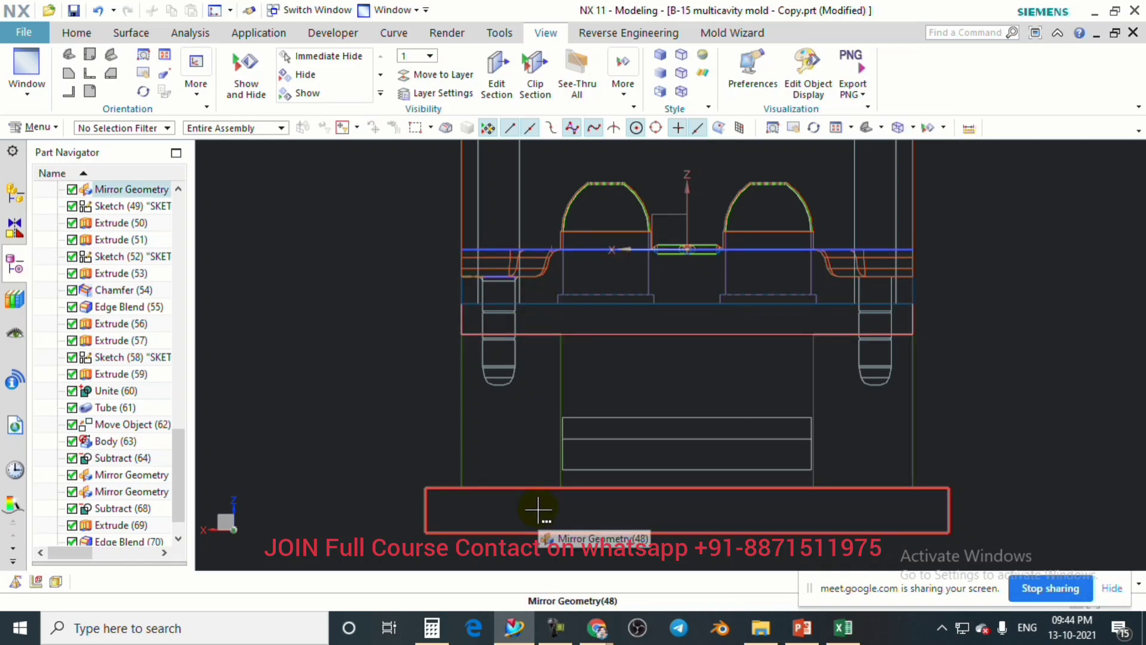
scroll(537, 509, "down", 2)
scroll(536, 365, "up", 3)
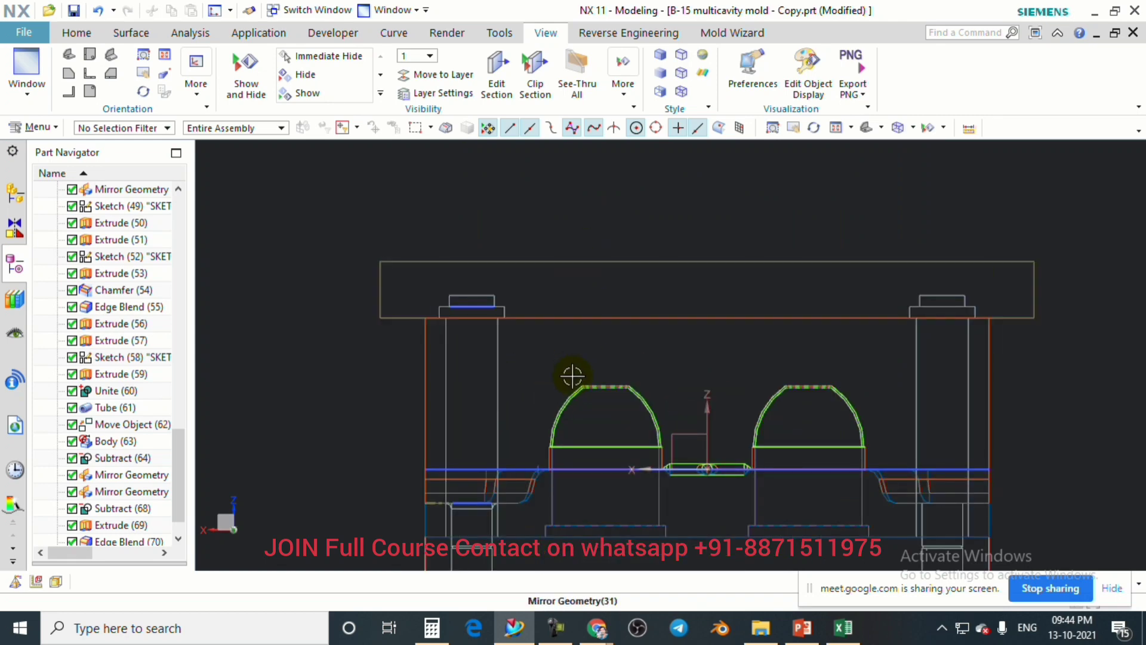
Create a sketch on the upper face of the top clamping plate using the inferred plane and horizontal reference.
middle_click_drag(660, 367, 641, 380)
left_click(70, 34)
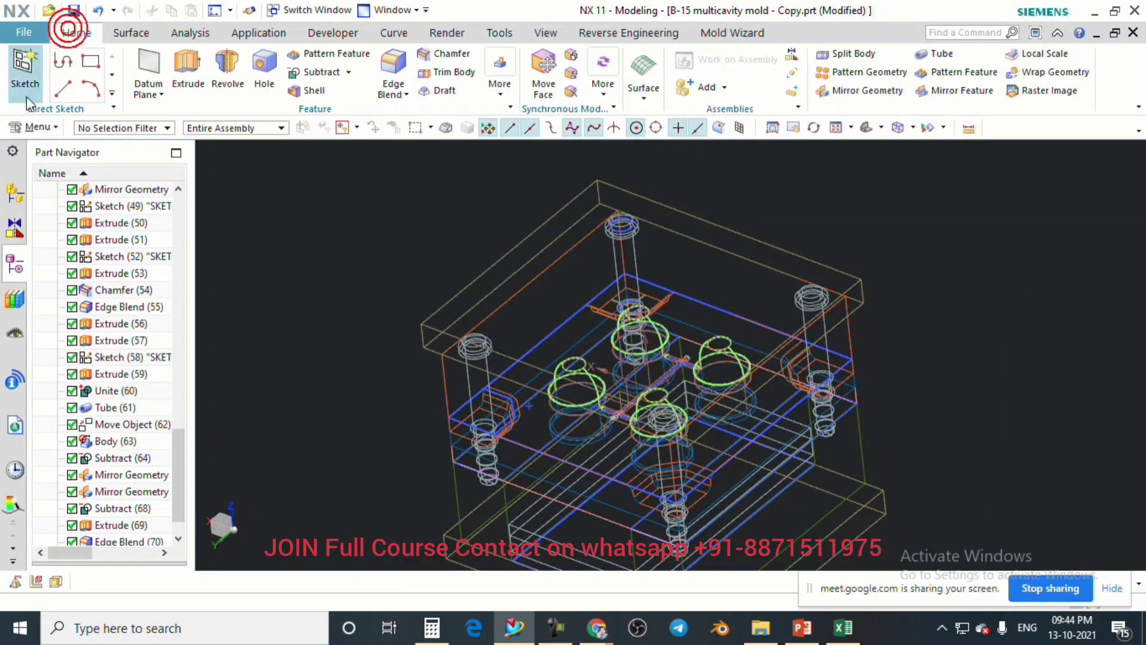
left_click(24, 67)
left_click(573, 253)
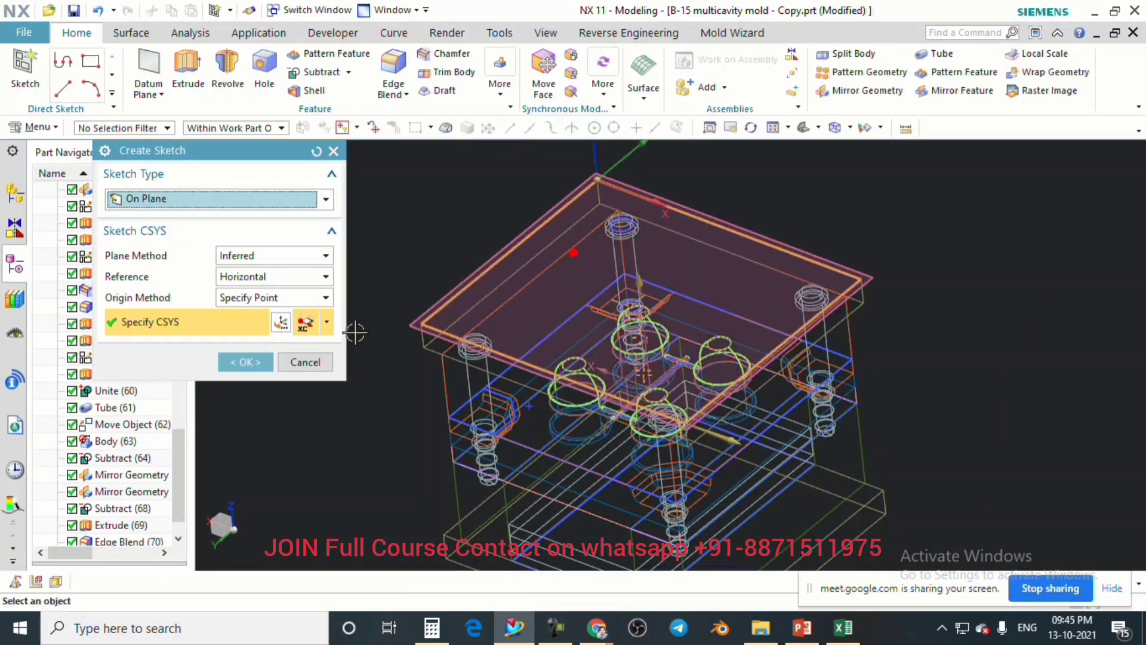
left_click(247, 362)
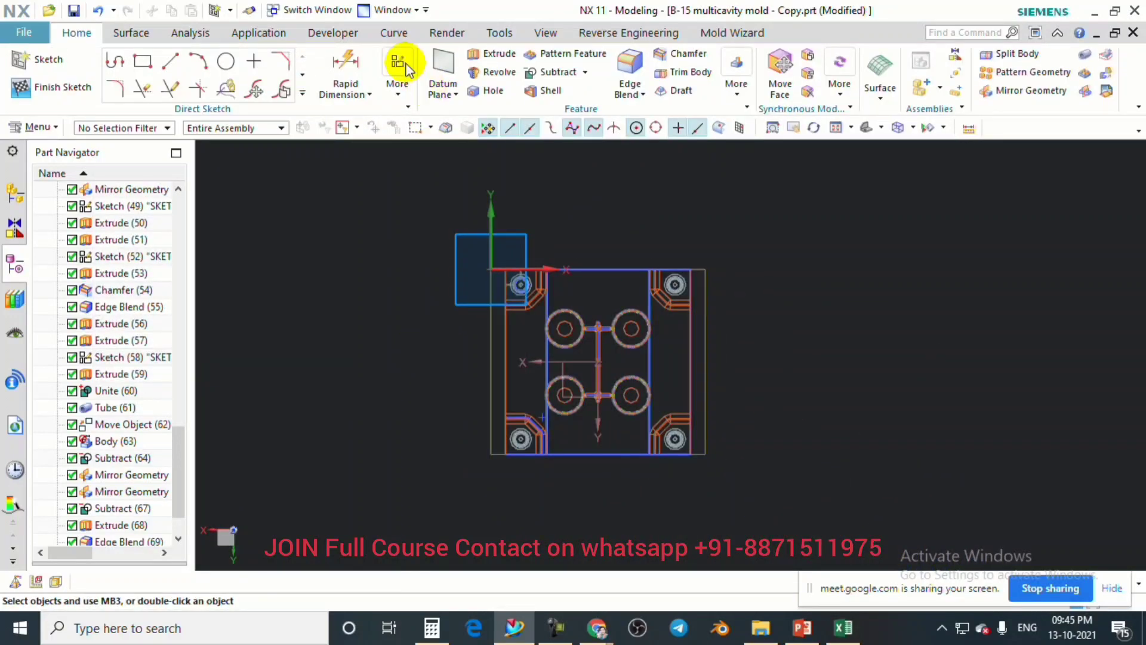
left_click(139, 33)
left_click(69, 37)
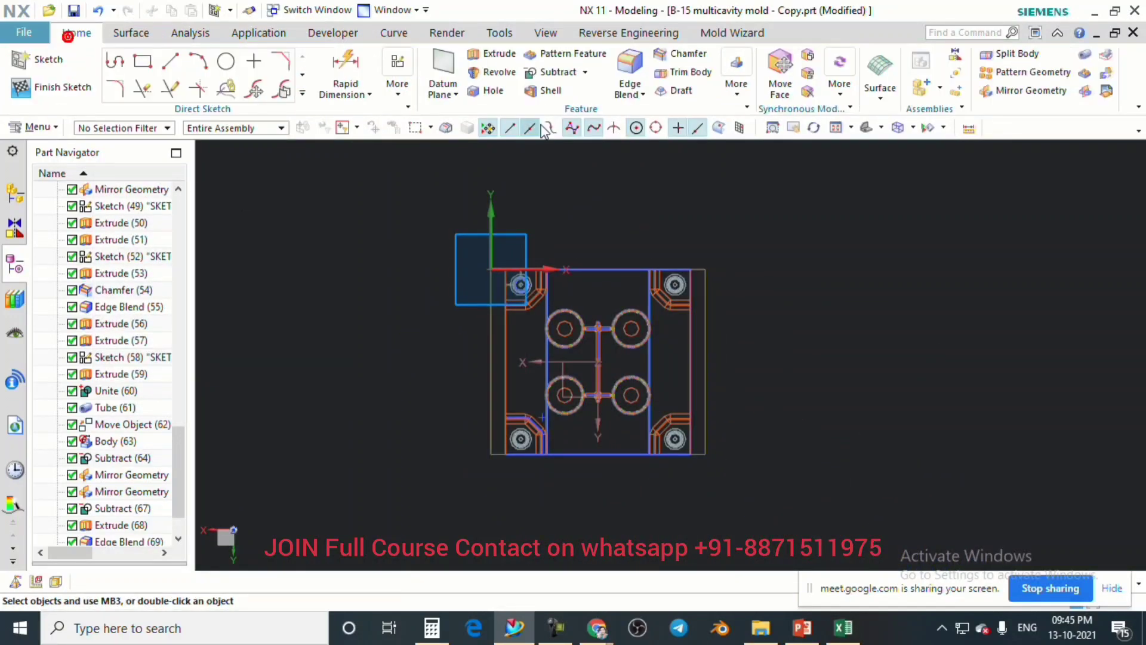
Examine the wireframe mold from the top and side, checking the guide pins, plate boundaries and cavity positions.
scroll(603, 306, "up", 3)
scroll(609, 291, "down", 2)
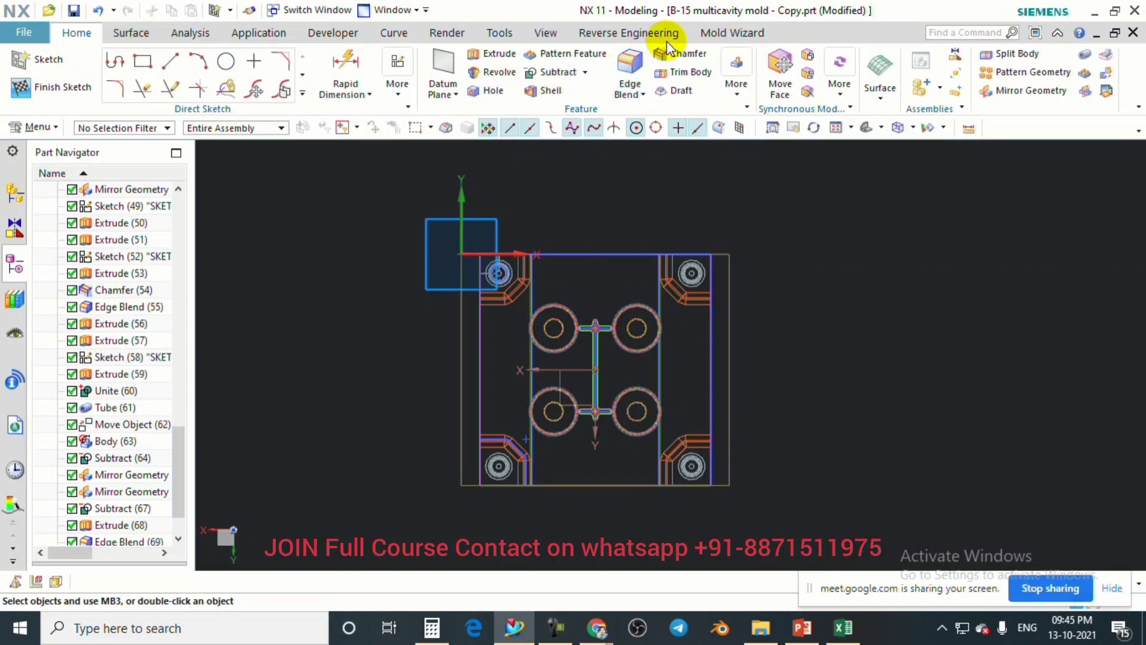
left_click(545, 33)
left_click(659, 58)
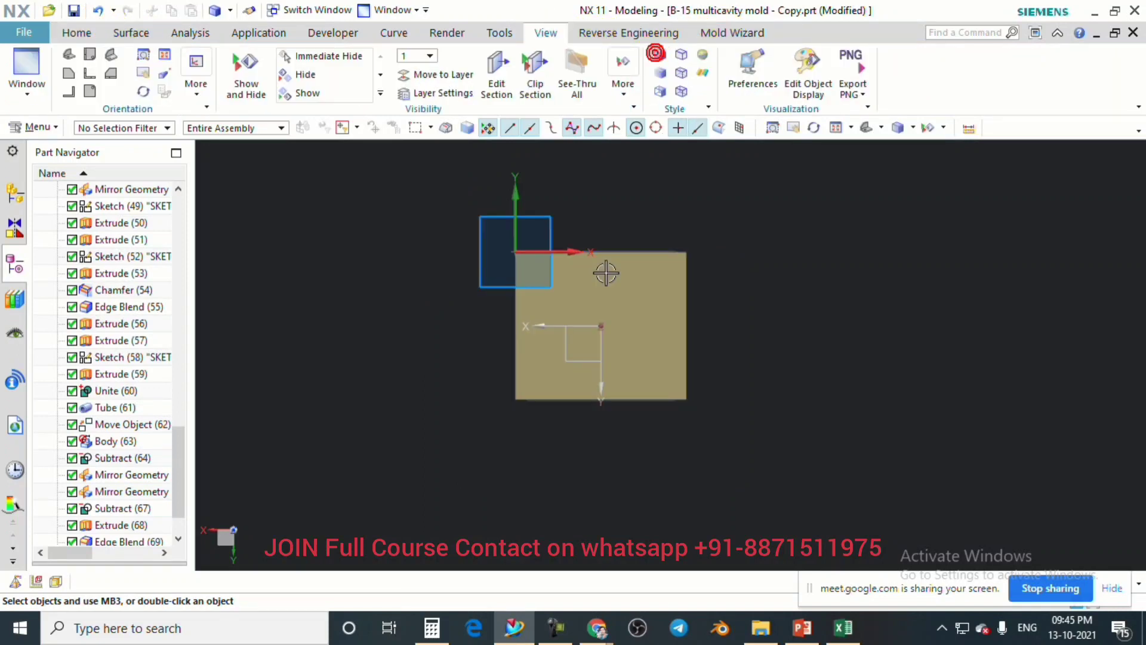
scroll(606, 299, "up", 3)
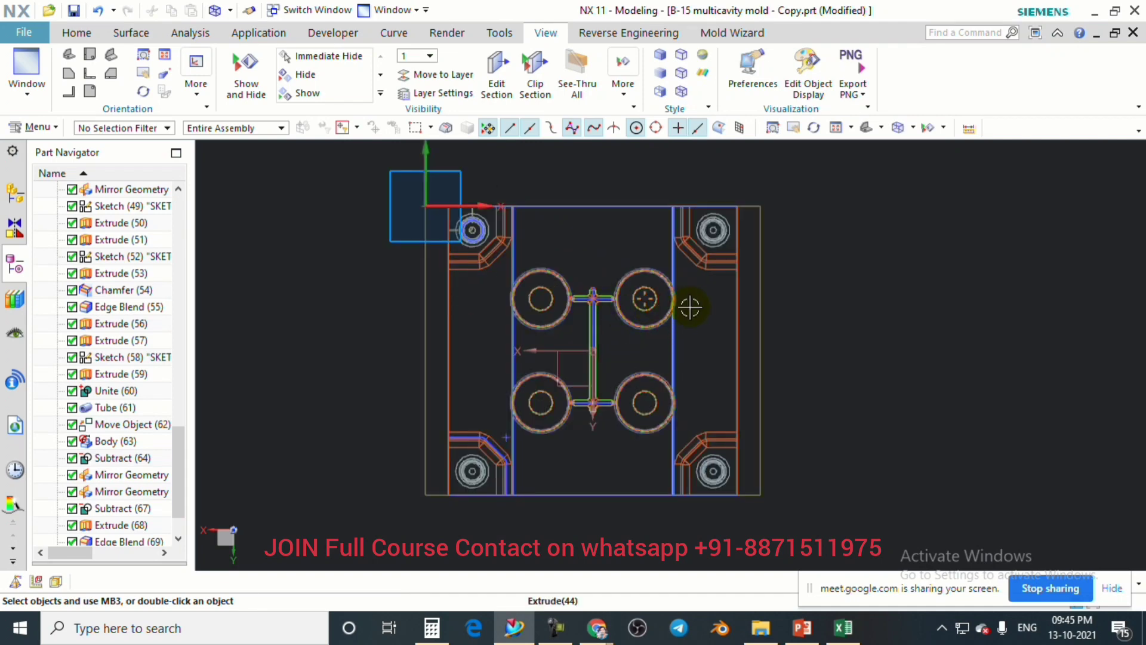
middle_click_drag(650, 302, 708, 307)
key("F8")
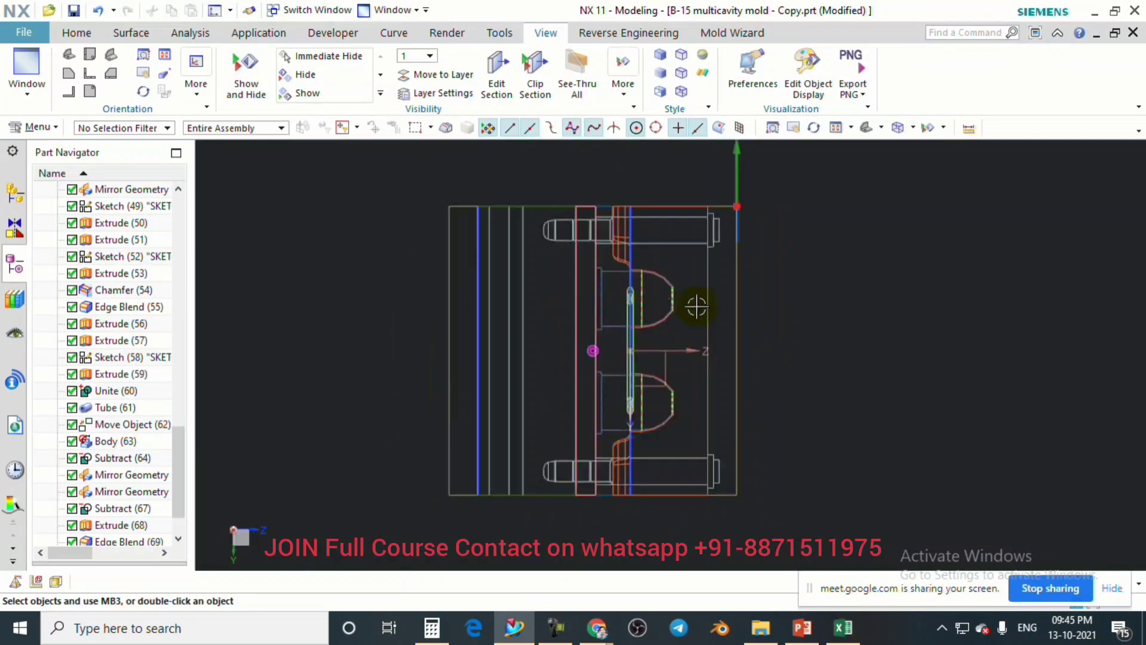
scroll(583, 213, "up", 4)
scroll(570, 185, "up", 2)
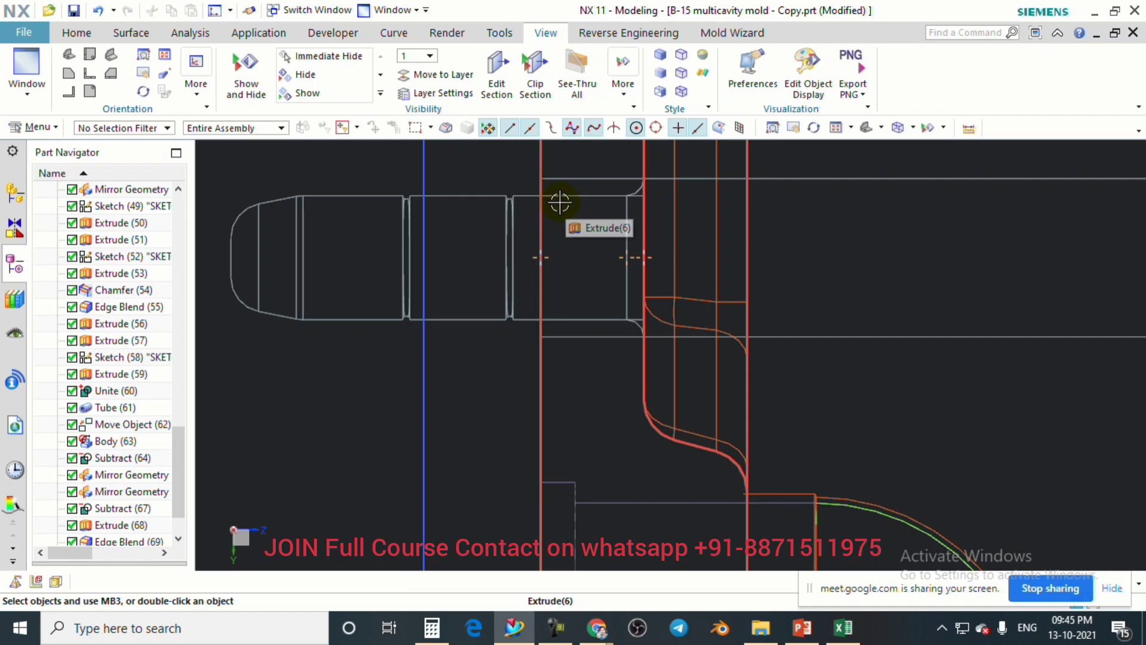
scroll(561, 200, "up", 3)
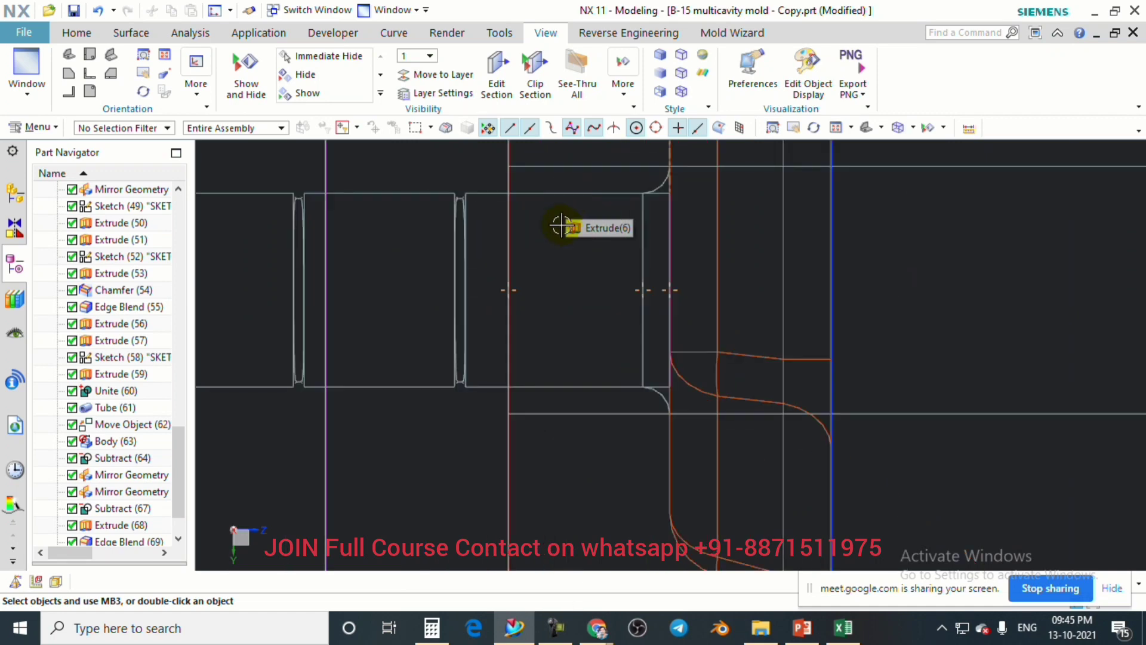
scroll(543, 229, "down", 7)
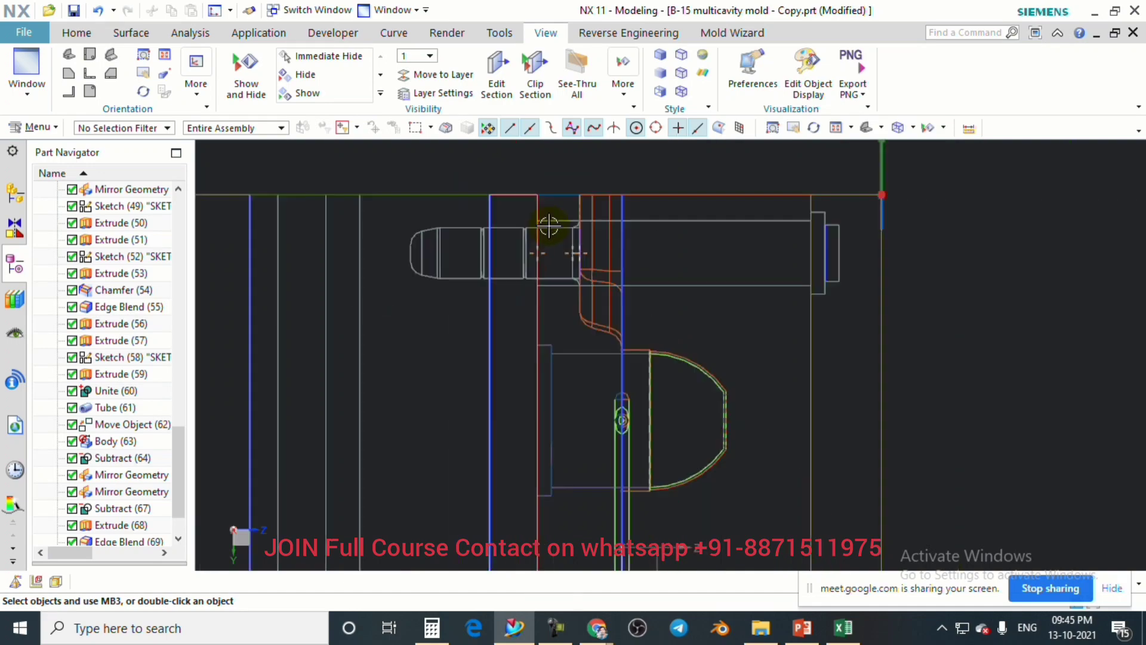
middle_click_drag(652, 265, 586, 260)
key("ctrl+alt+t")
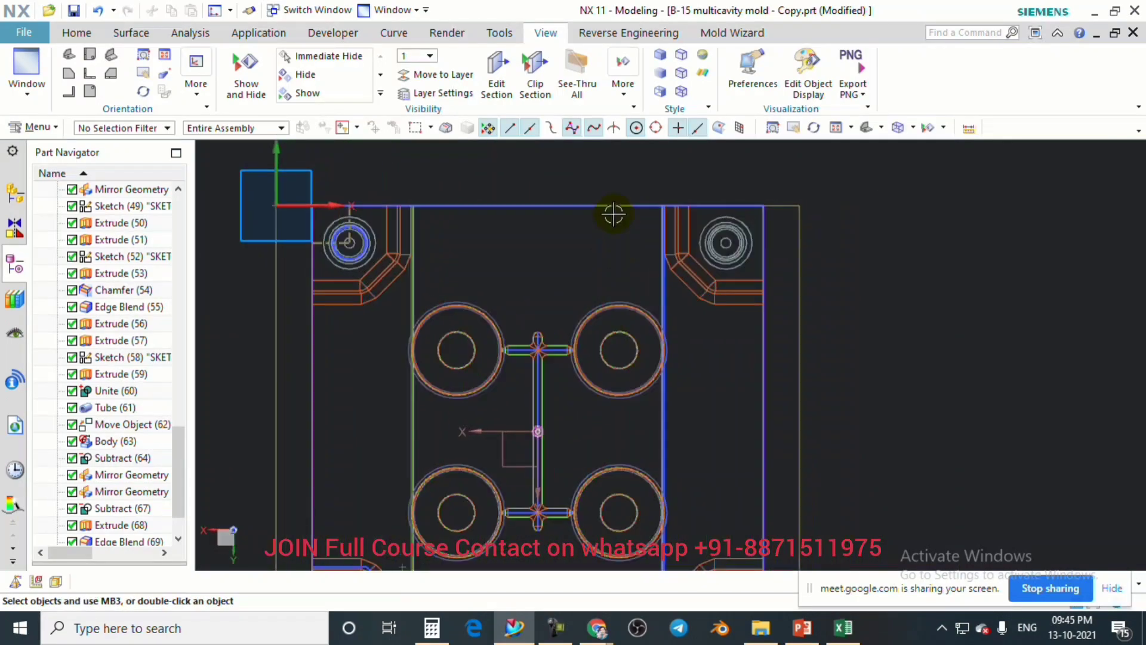
Draw a 250 mm vertical line between the midpoints of the plate's opposite edges and finish the sketch.
left_click(76, 33)
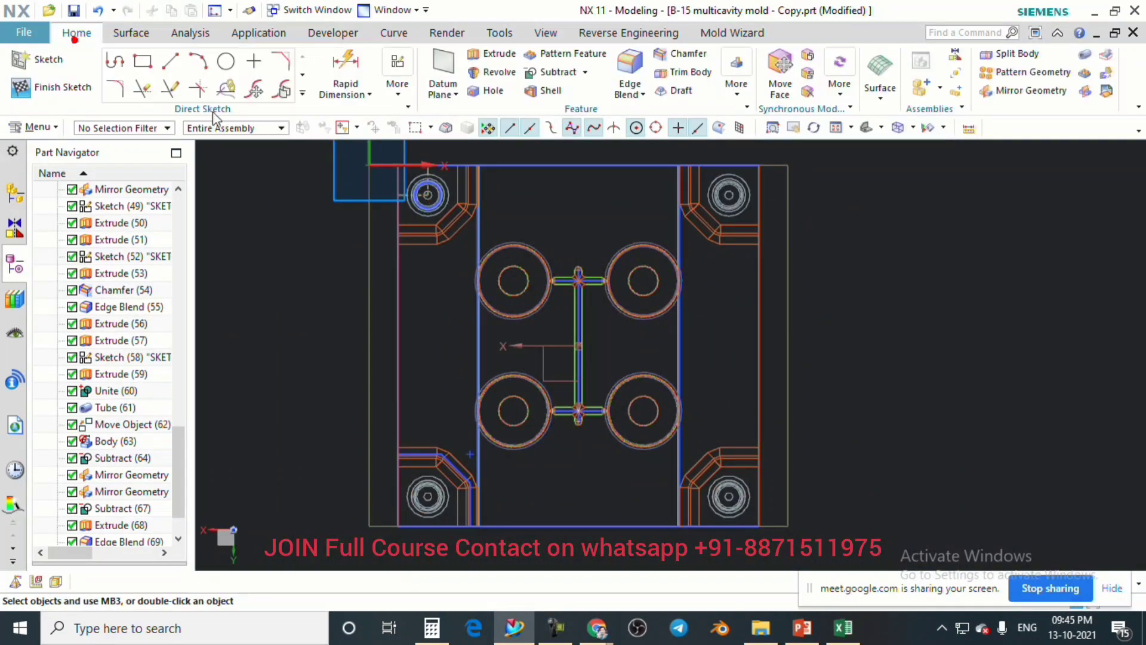
left_click(171, 62)
scroll(561, 167, "up", 2)
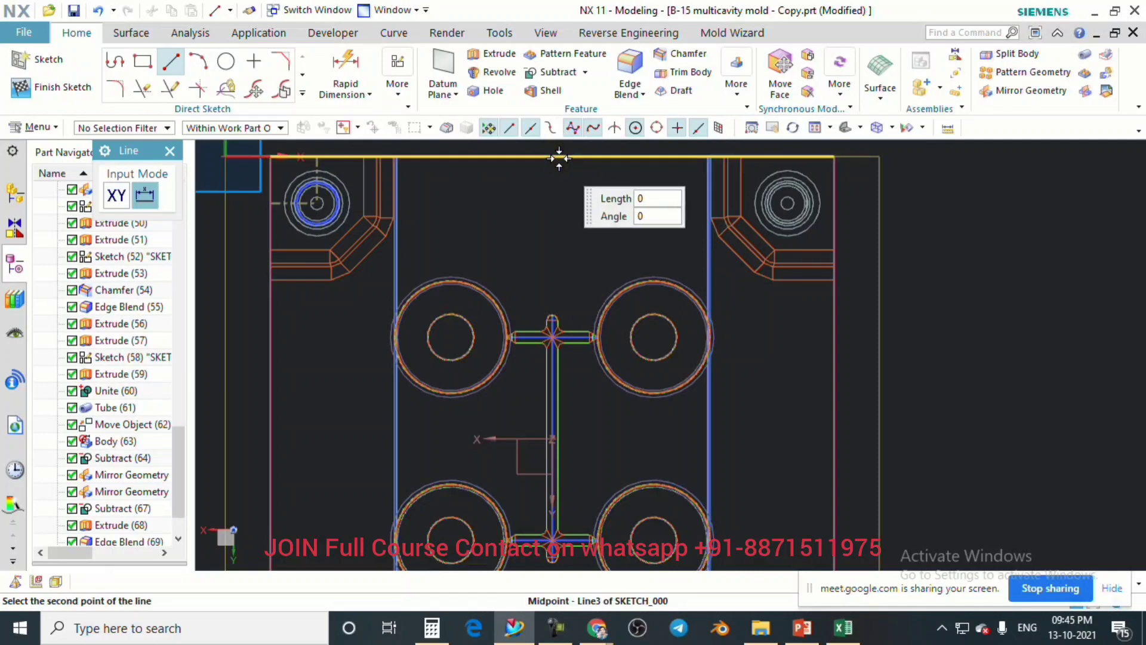
scroll(567, 394, "down", 3)
scroll(564, 478, "up", 4)
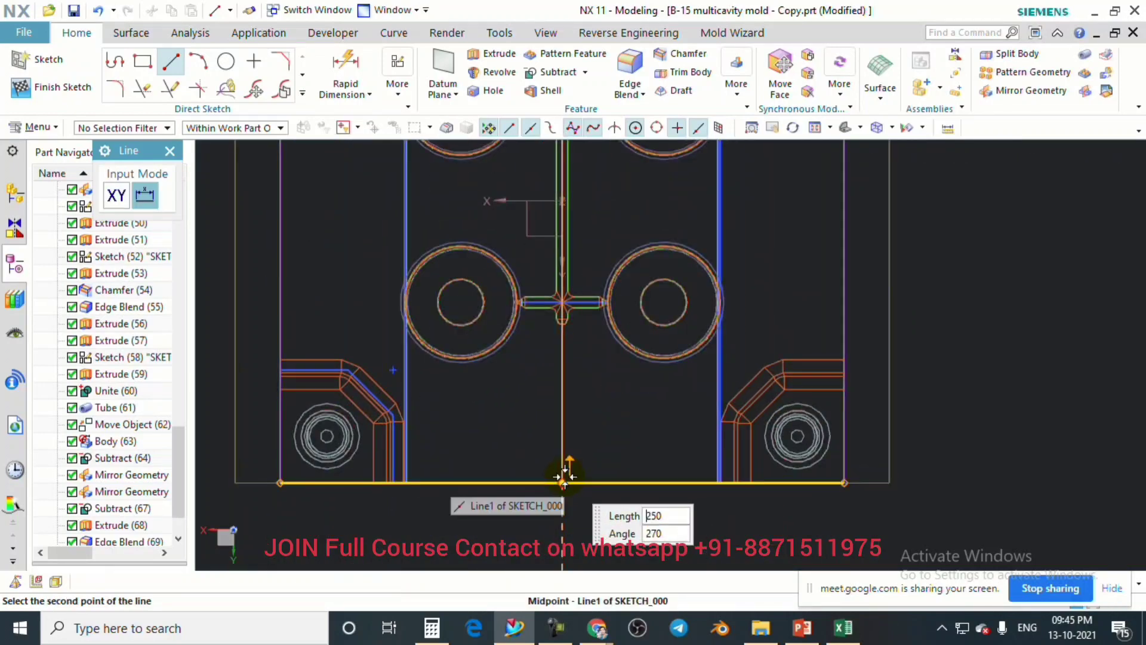
left_click(563, 481)
key("Escape")
left_click(59, 86)
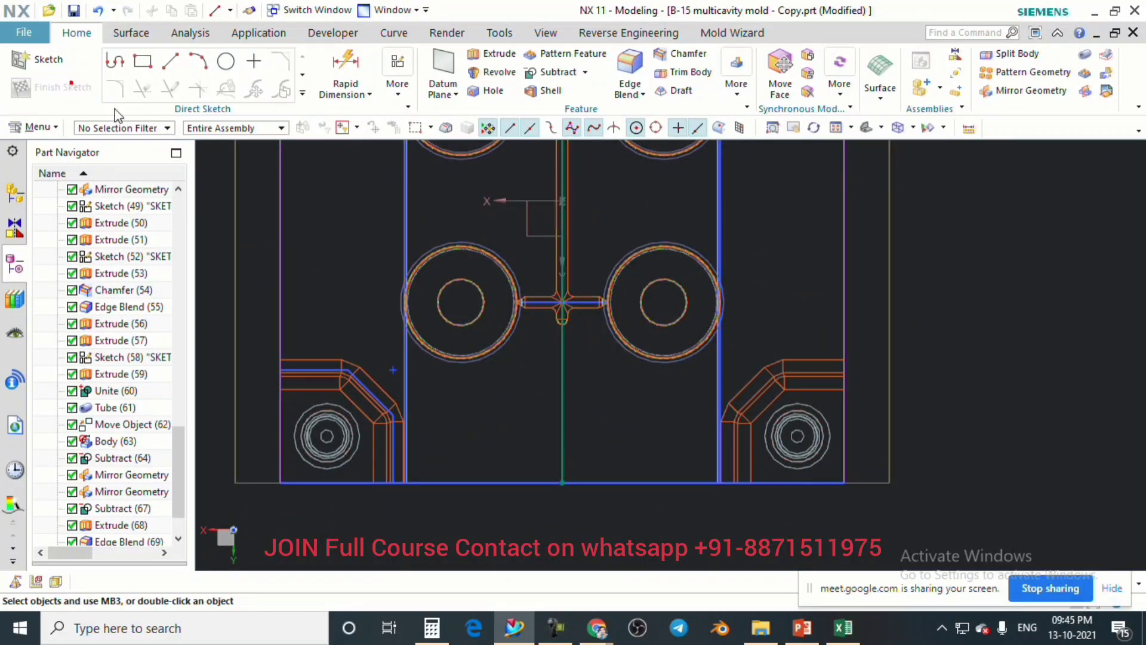
Reopen the sketch on the top clamping plate for editing.
scroll(665, 399, "down", 4)
middle_click_drag(716, 411, 660, 267)
scroll(679, 273, "up", 2)
scroll(678, 243, "down", 3)
scroll(678, 242, "up", 1)
key("F8")
scroll(647, 287, "up", 3)
left_click(131, 34)
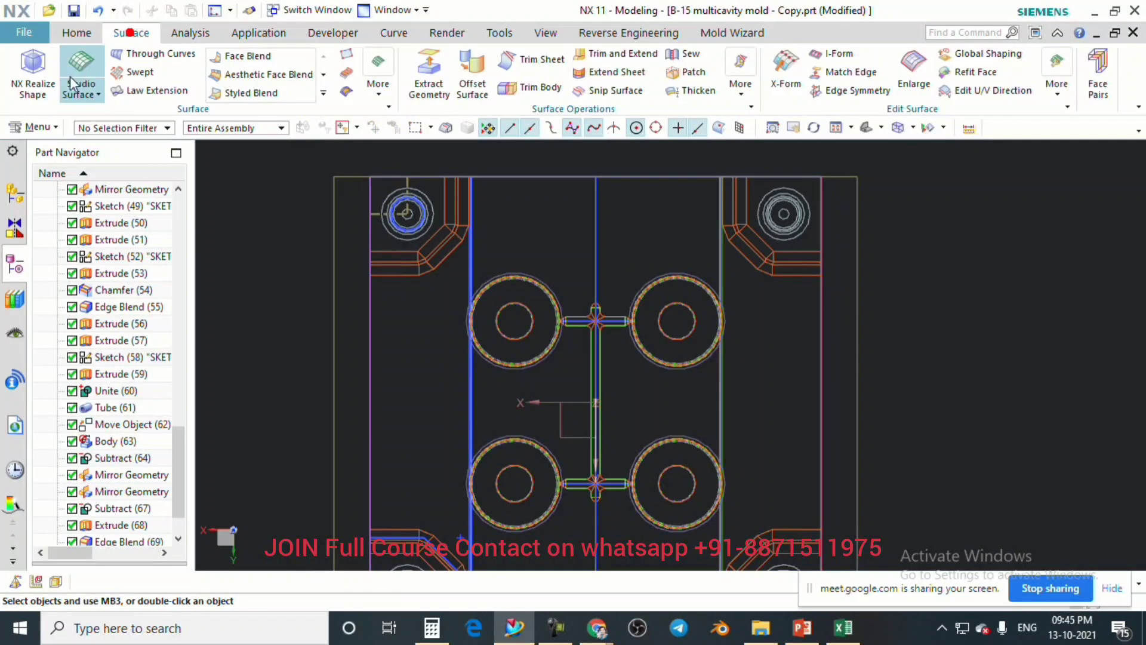
left_click(72, 33)
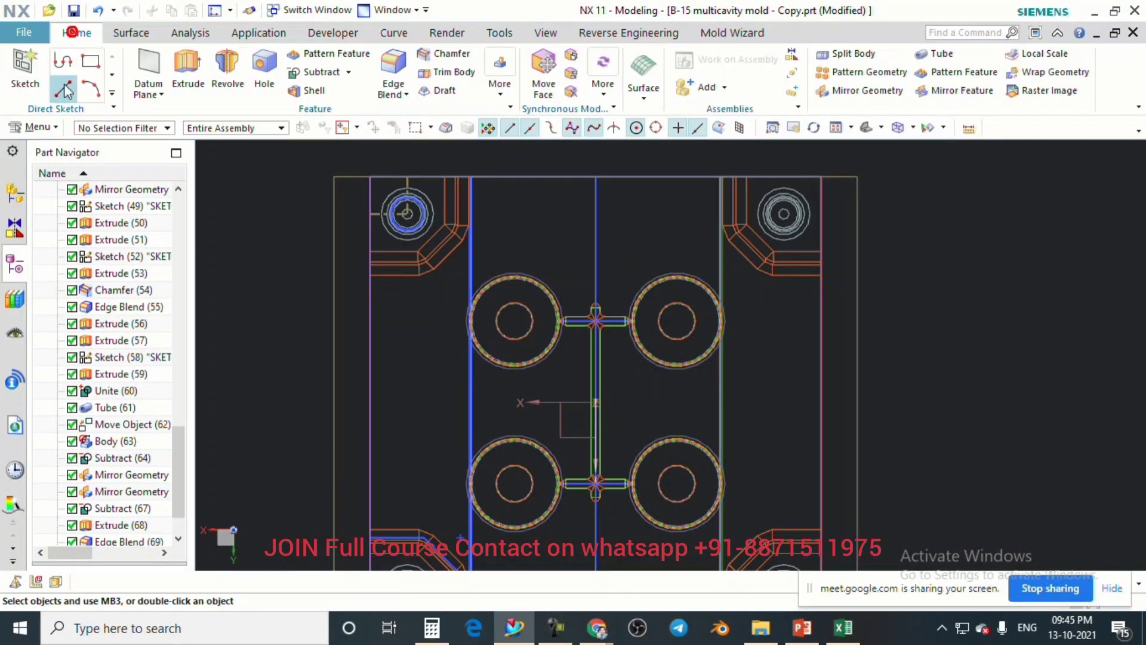
left_click(33, 76)
left_click(307, 361)
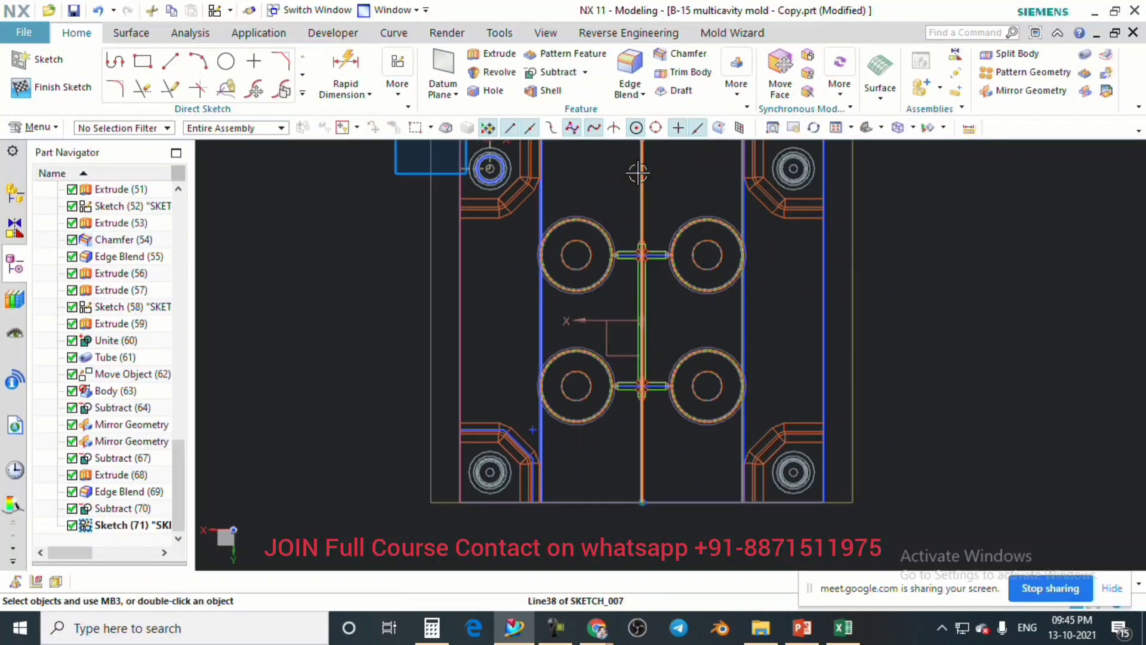
Convert the sketch's vertical centre line to a reference line.
right_click(638, 173)
left_click(734, 271)
scroll(660, 284, "up", 2)
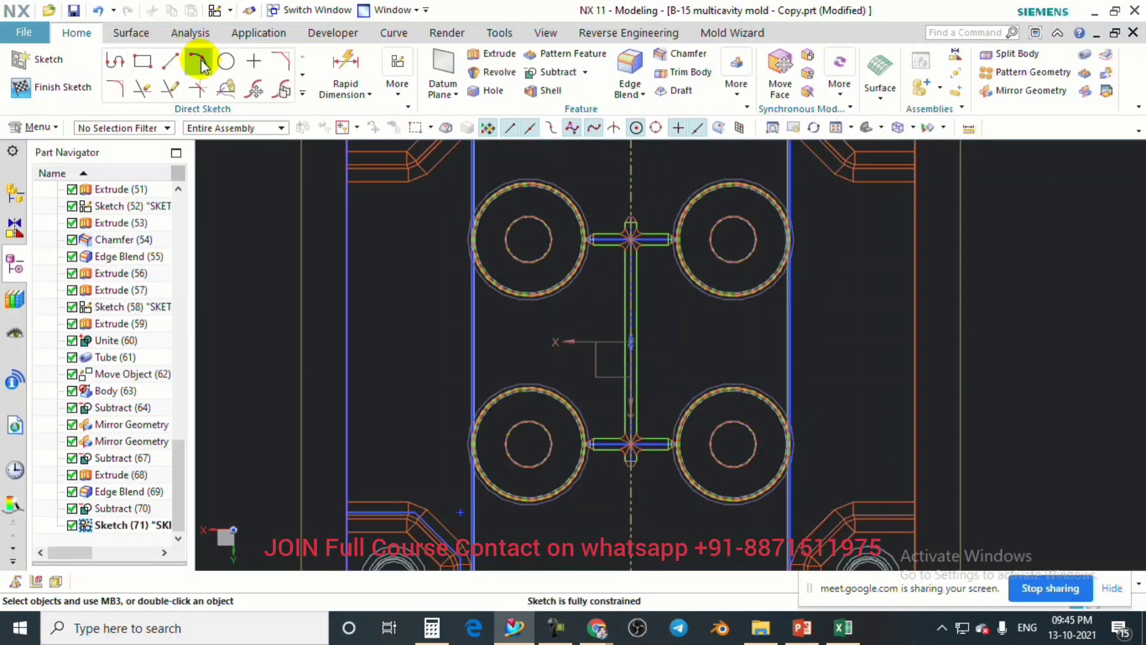
Draw a 25 mm diameter circle centred on the midpoint of the reference line.
left_click(227, 61)
scroll(609, 361, "up", 3)
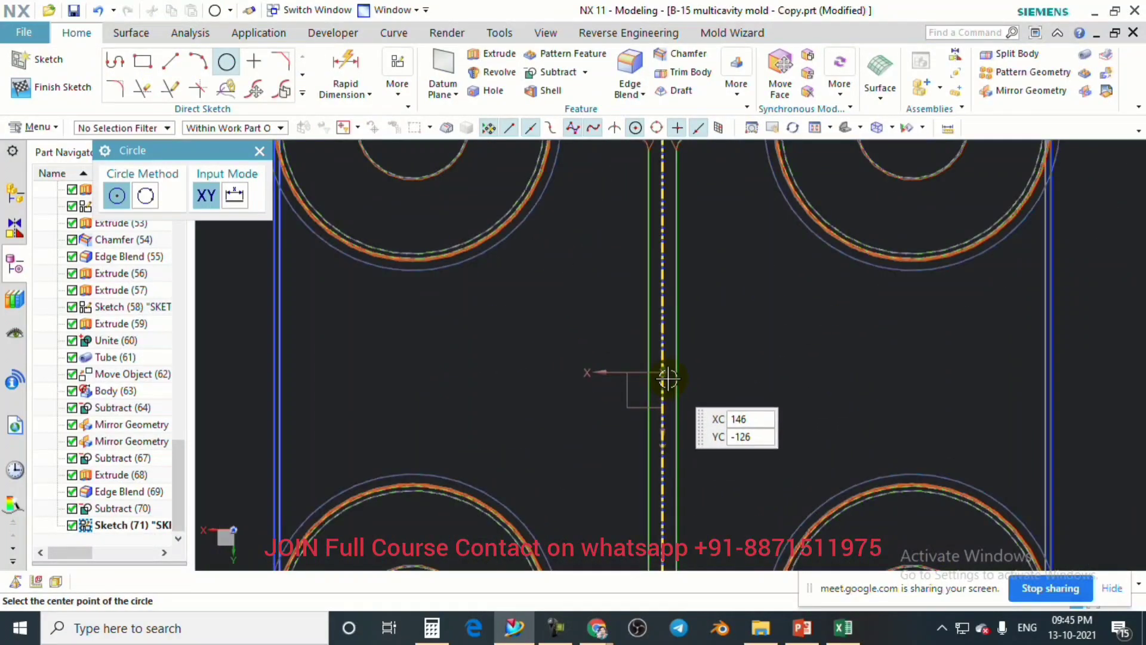
left_click(664, 372)
scroll(675, 364, "up", 4)
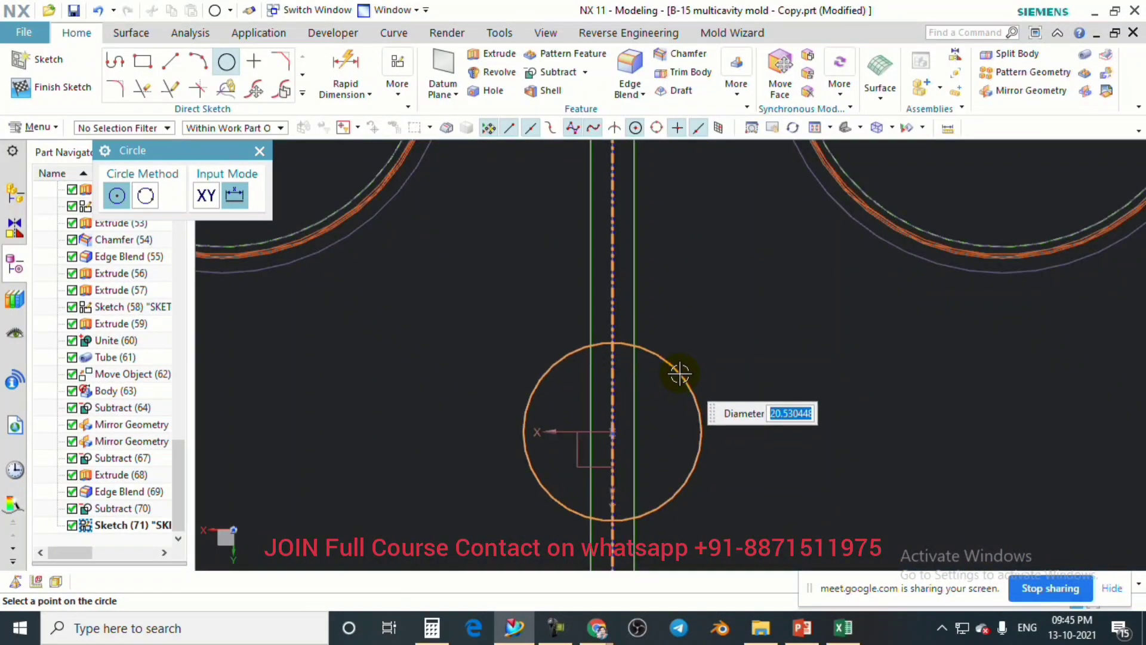
scroll(680, 373, "down", 2)
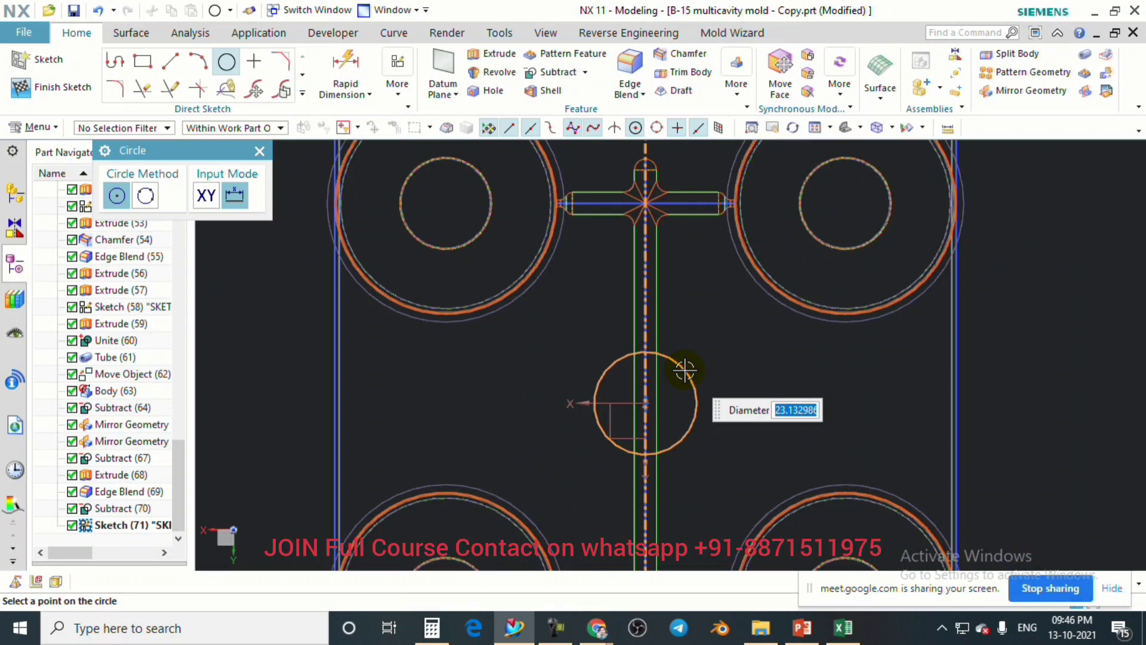
scroll(560, 458, "down", 4)
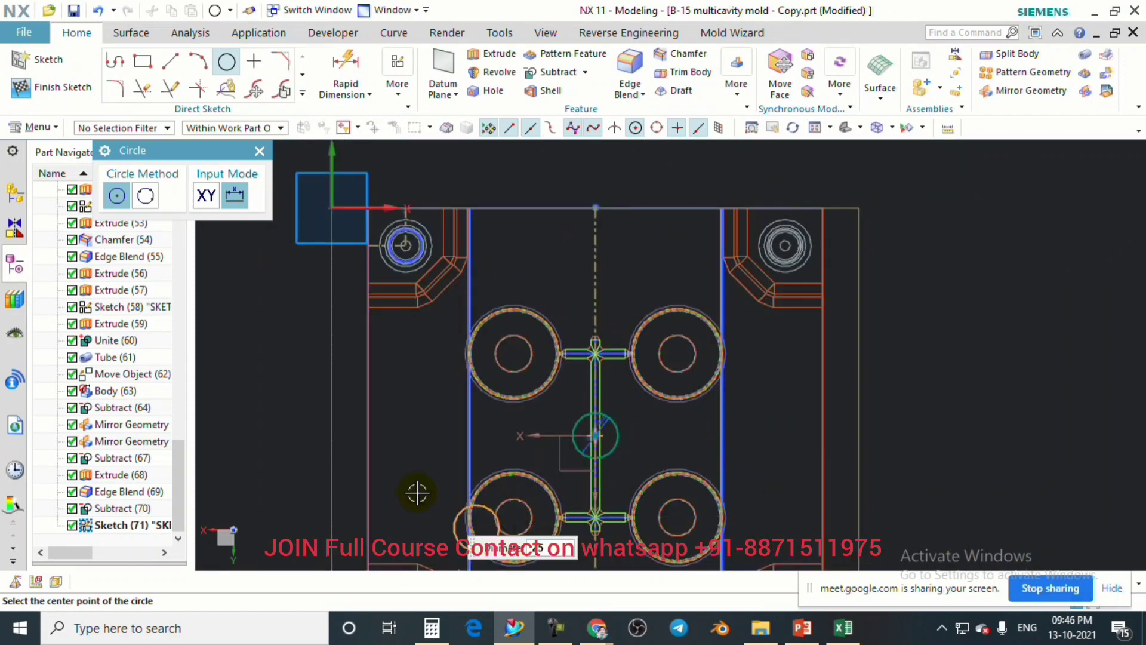
left_click(260, 153)
Extrude the circle 16 mm downward into the top clamping plate as a separate body, with Boolean set to None.
middle_click_drag(617, 389, 621, 271)
key("F8")
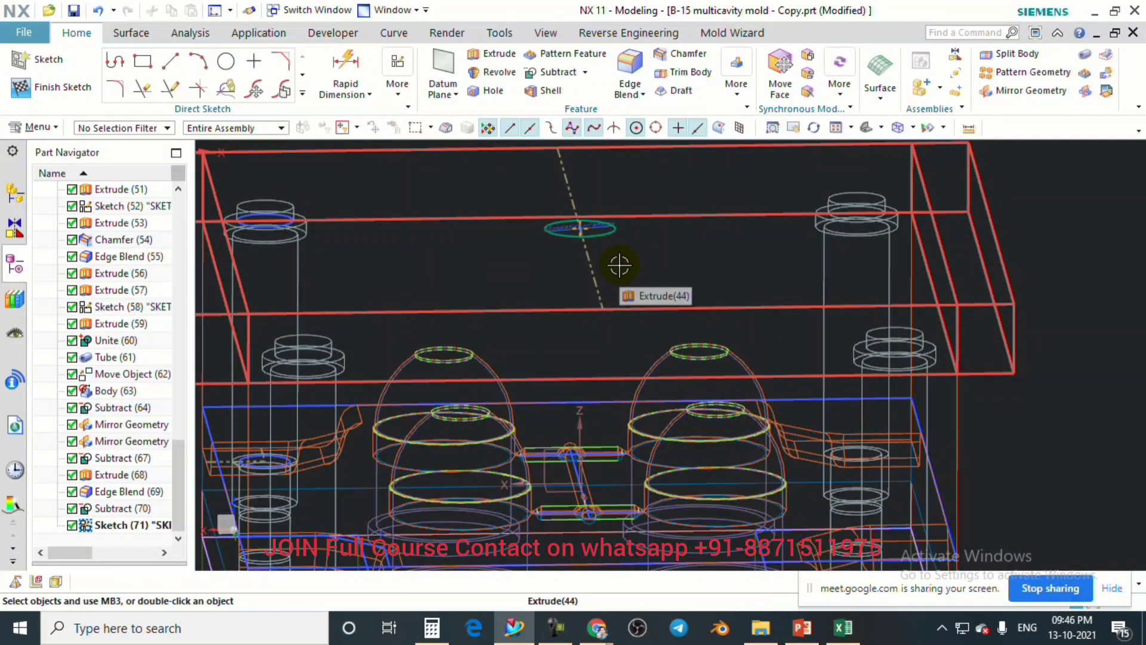
key("F8")
scroll(597, 225, "down", 4)
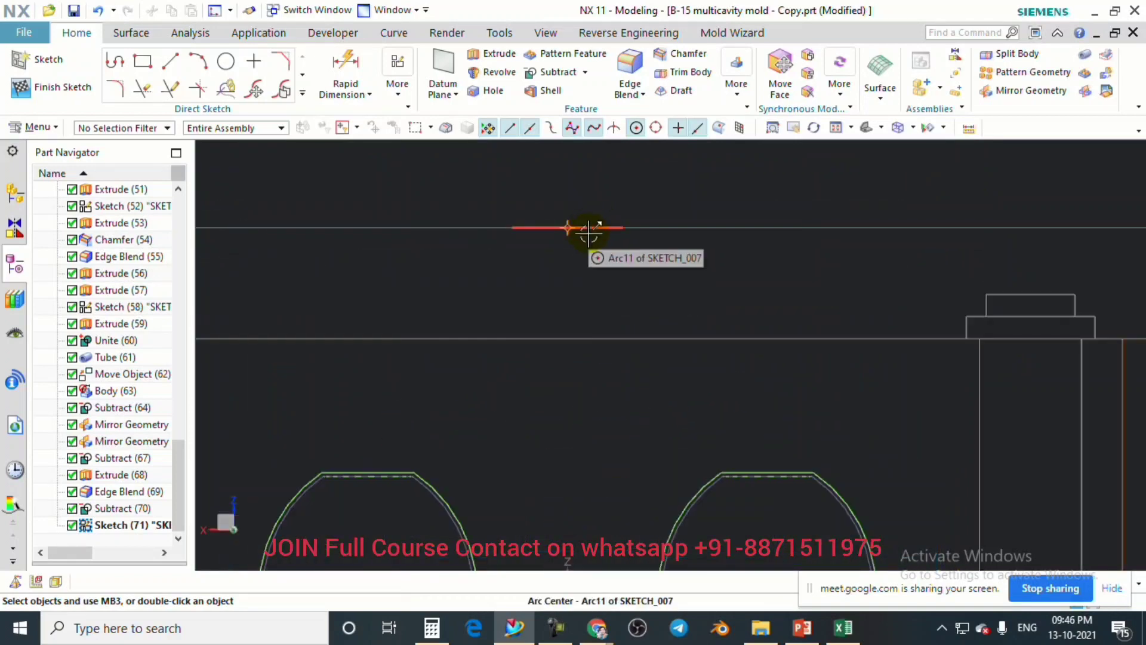
left_click(131, 40)
left_click(76, 33)
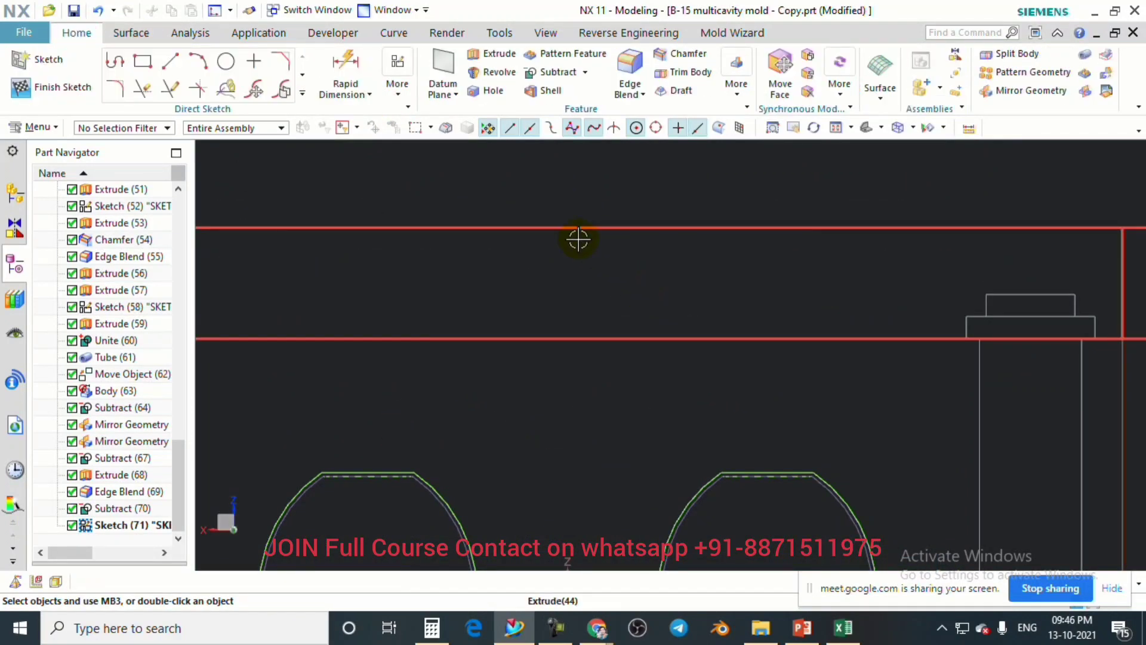
left_click(484, 54)
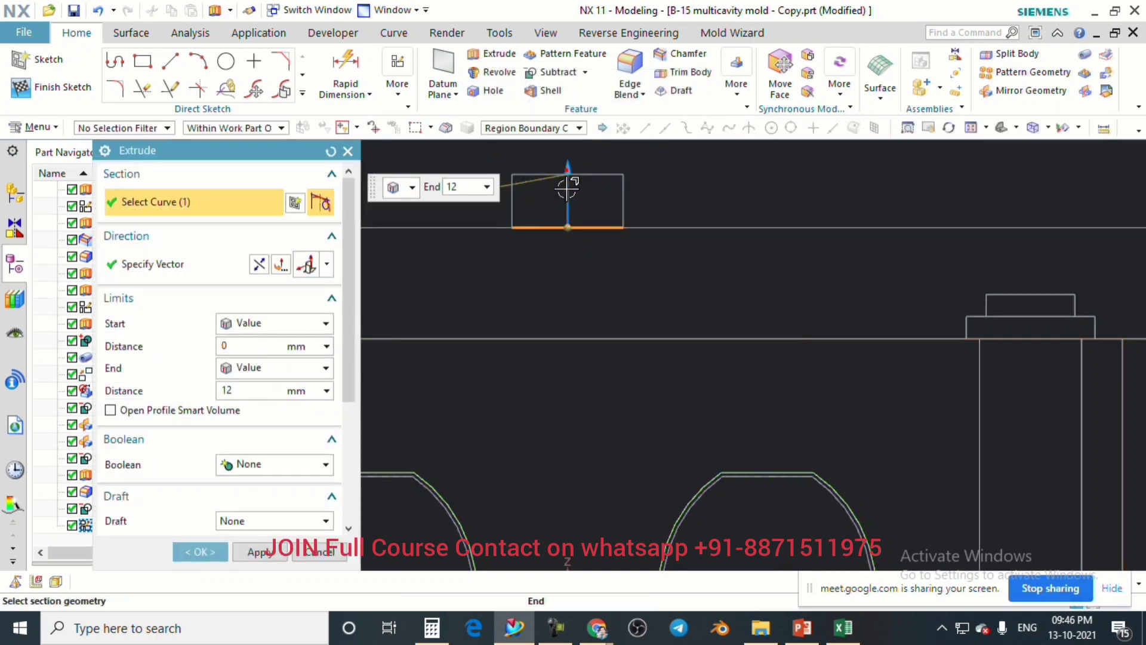
left_click_drag(567, 188, 565, 281)
left_click(284, 389)
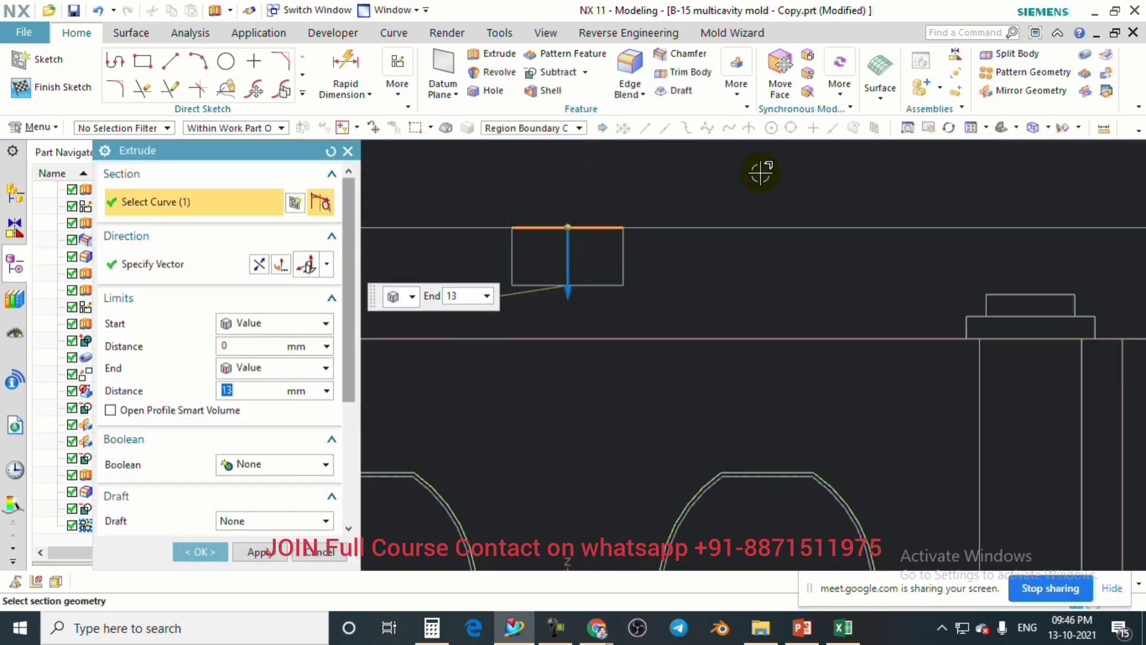
key("Return")
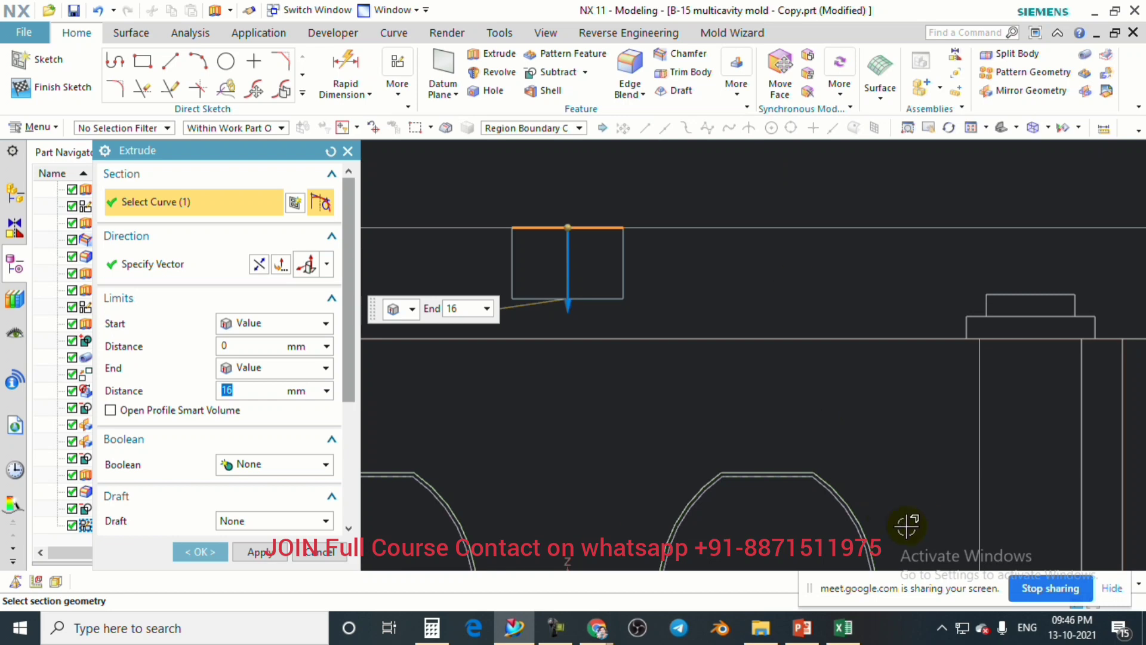
left_click(217, 552)
Display the mold shaded and hide the top clamping plate and the orange plate beneath it.
scroll(537, 302, "up", 3)
mouse_move(598, 345)
middle_mouse_down()
mouse_move(603, 358)
mouse_move(833, 307)
middle_mouse_up()
right_click_drag(834, 307, 661, 348)
scroll(661, 348, "down", 2)
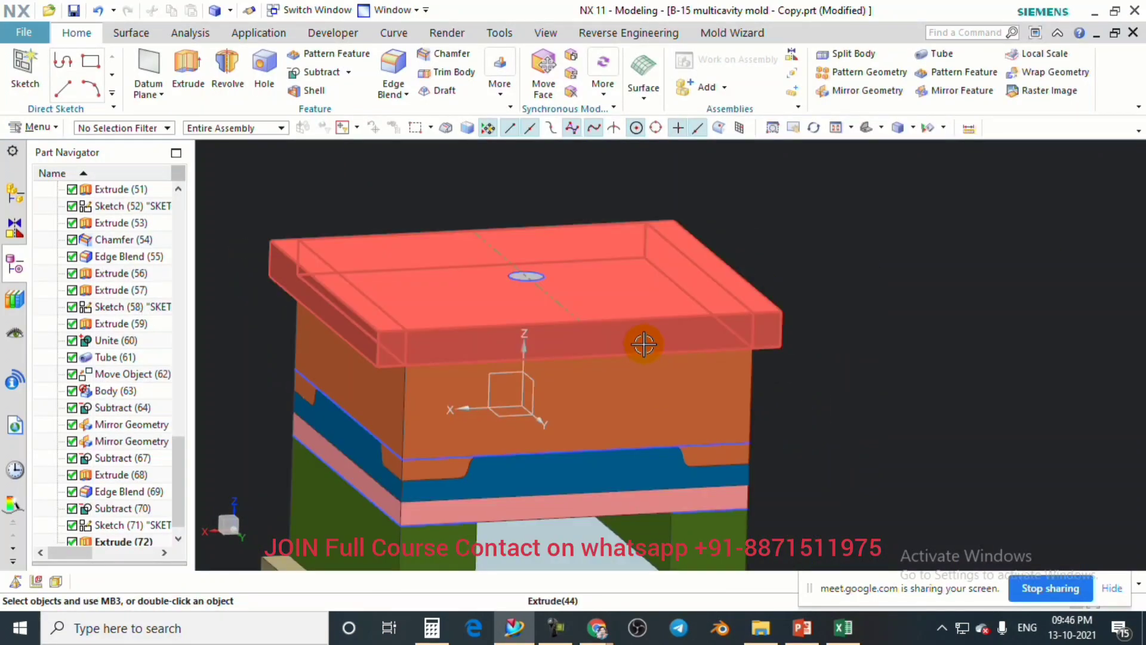
key("ctrl+shift+i")
left_click(622, 385)
left_click(606, 382)
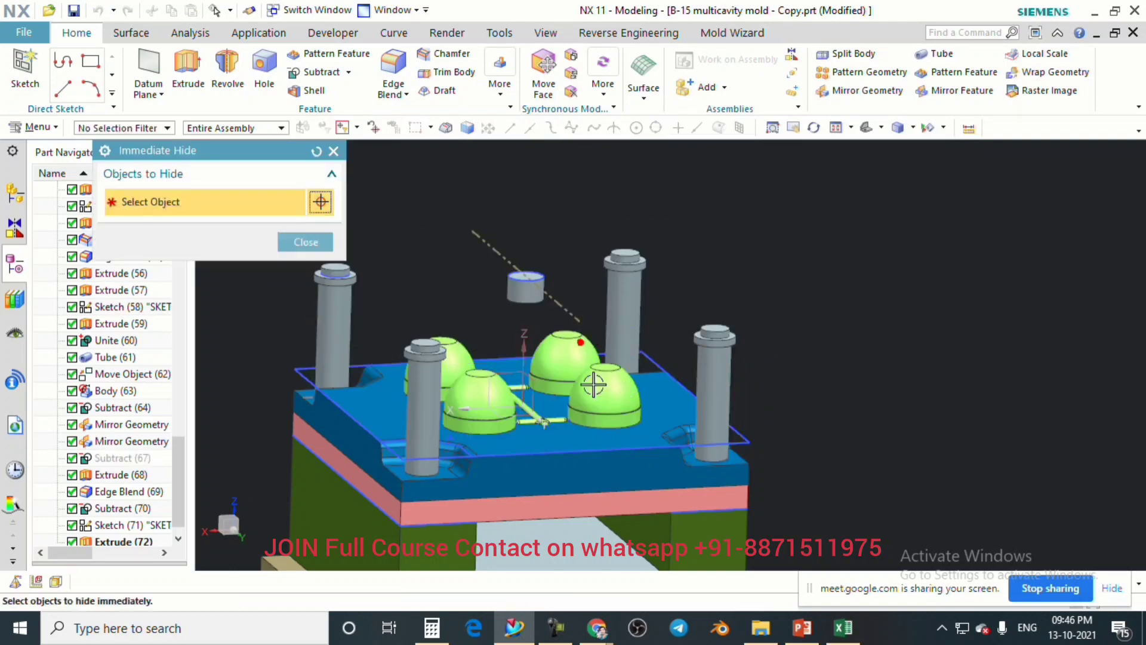
middle_click_drag(593, 385, 410, 267)
left_click(289, 246)
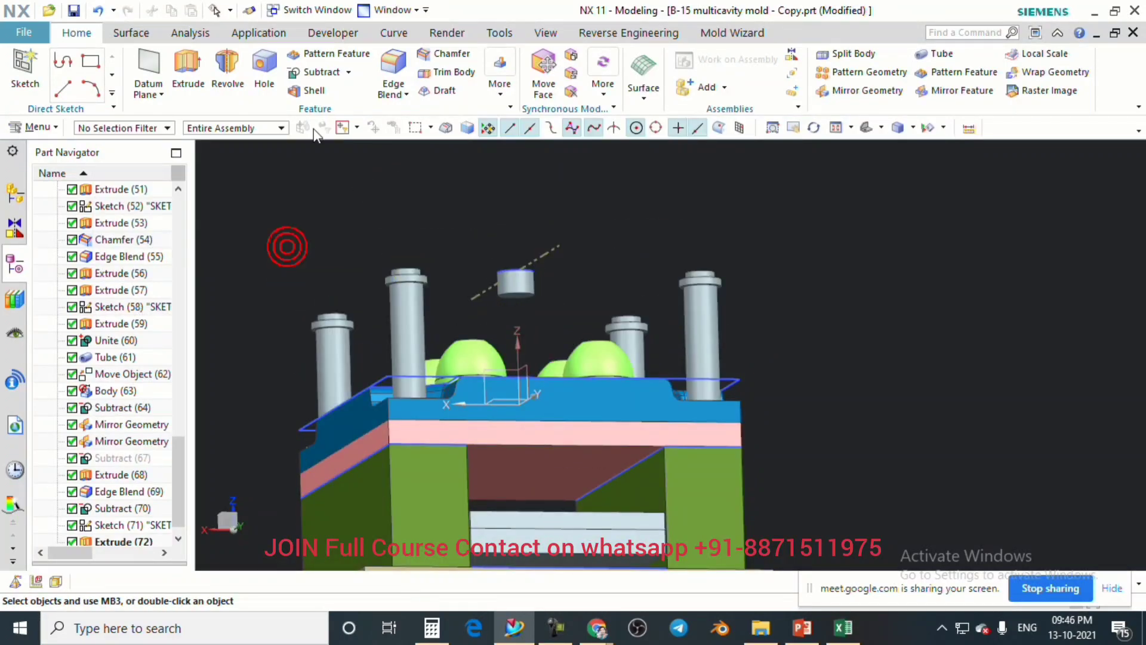
Examine the new cylinder above the runner, checking its position between the four cavities and its upper face.
left_click(124, 36)
left_click(77, 34)
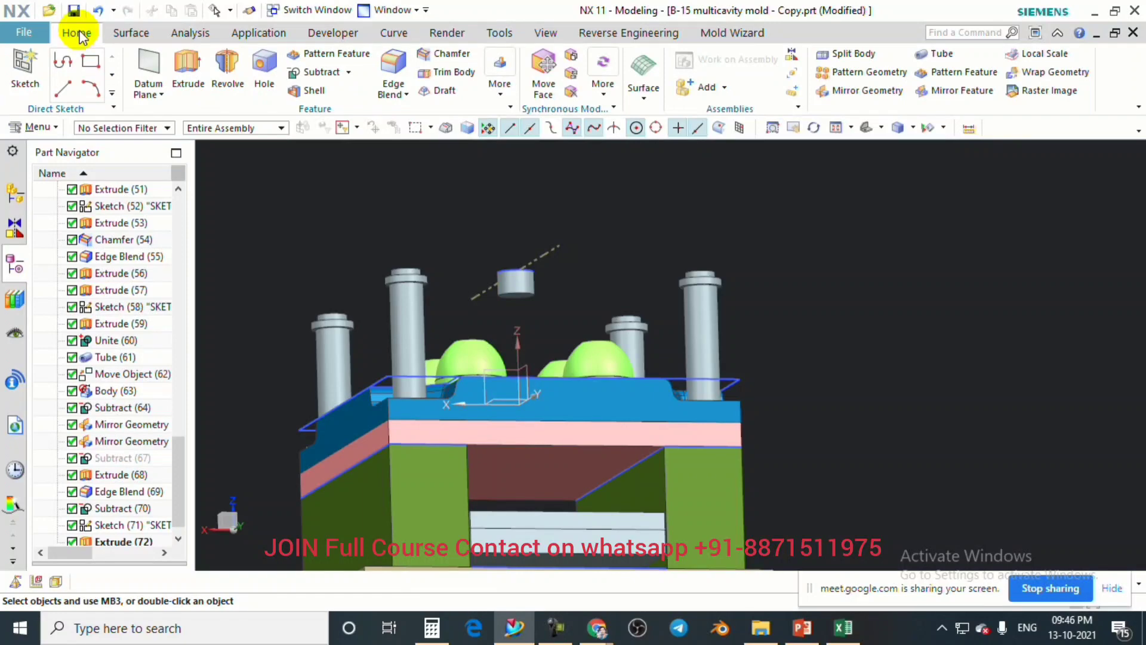
scroll(500, 302, "up", 2)
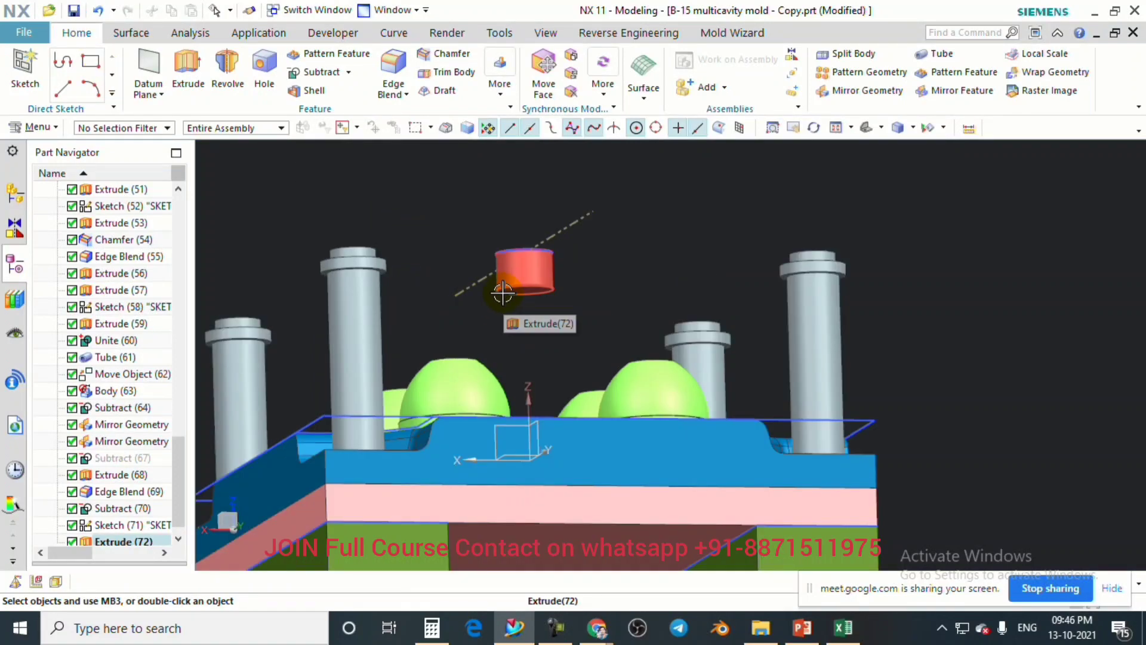
scroll(501, 292, "up", 2)
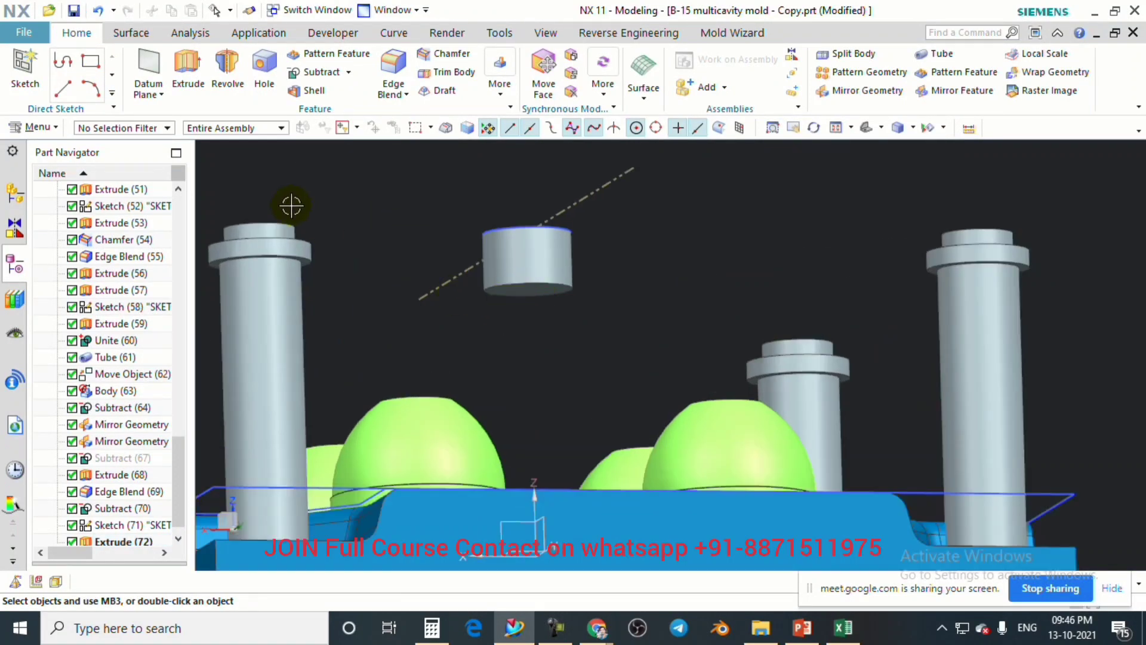
scroll(489, 263, "down", 3)
middle_click_drag(544, 253, 558, 276)
scroll(551, 239, "up", 2)
scroll(558, 276, "down", 2)
scroll(559, 297, "up", 2)
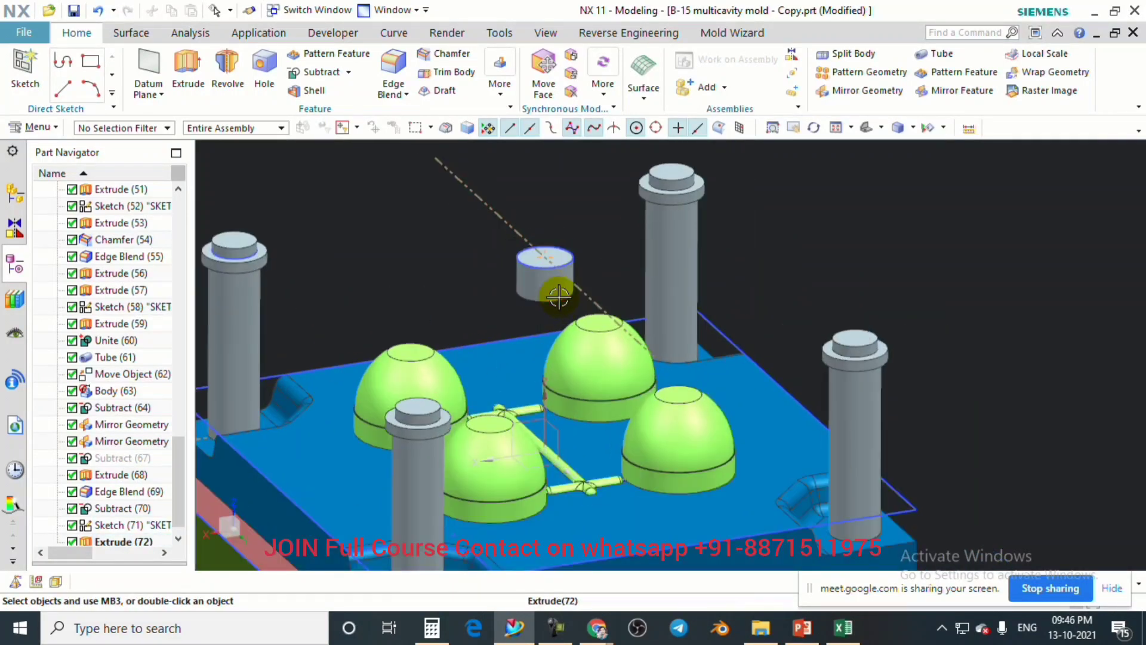
scroll(549, 261, "up", 2)
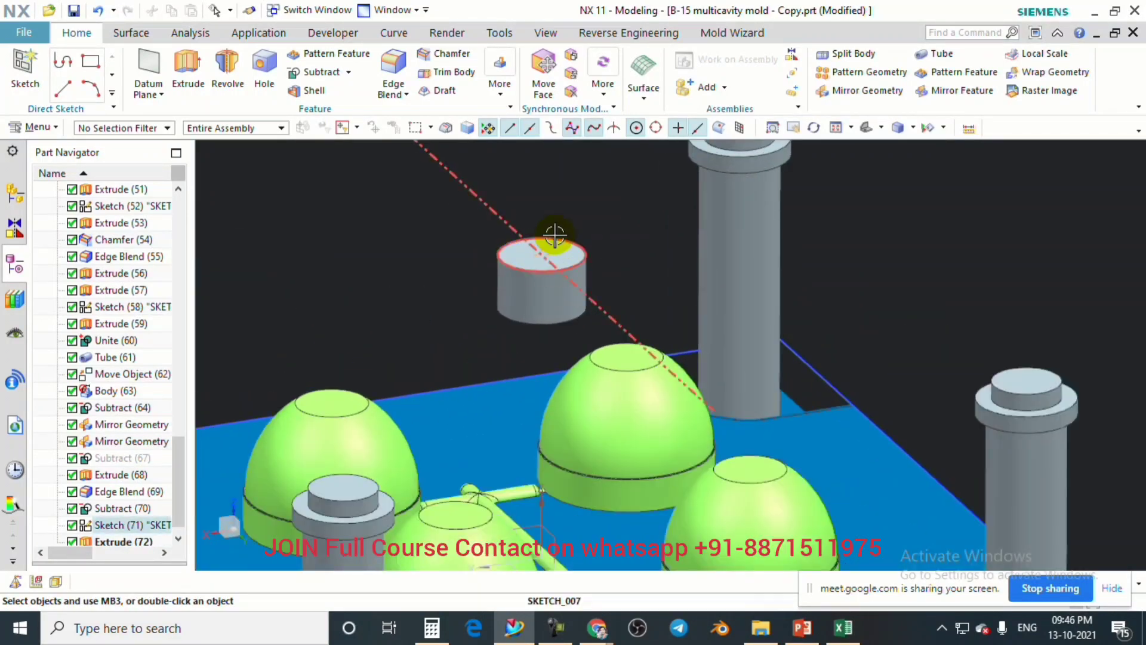
scroll(555, 236, "up", 3)
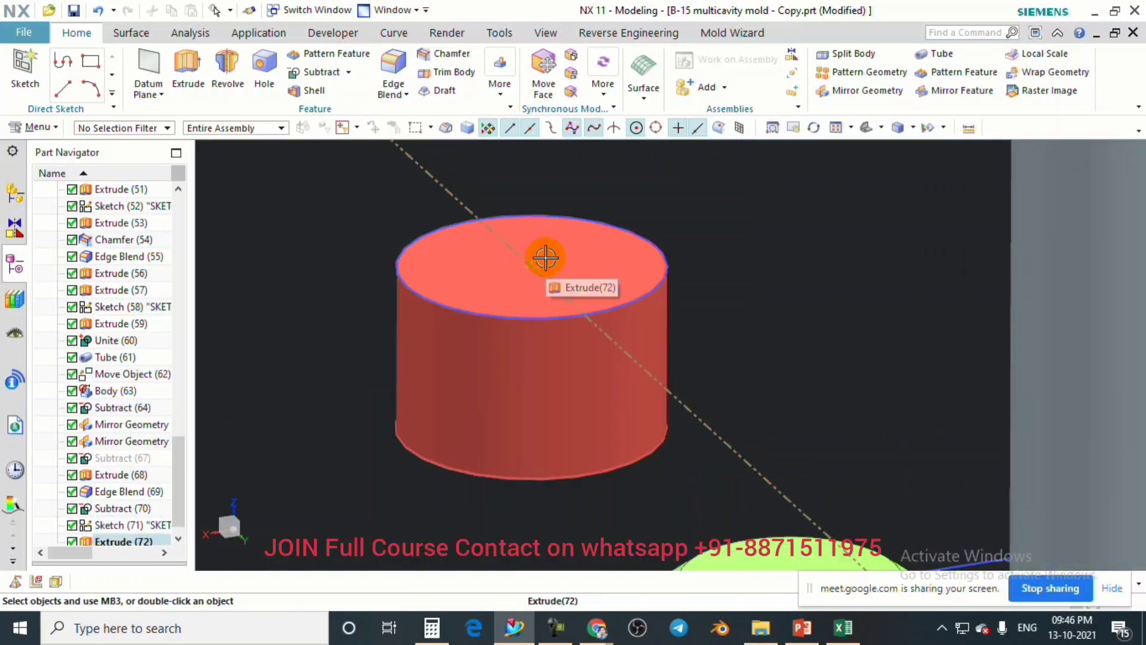
scroll(361, 198, "down", 3)
left_click(125, 36)
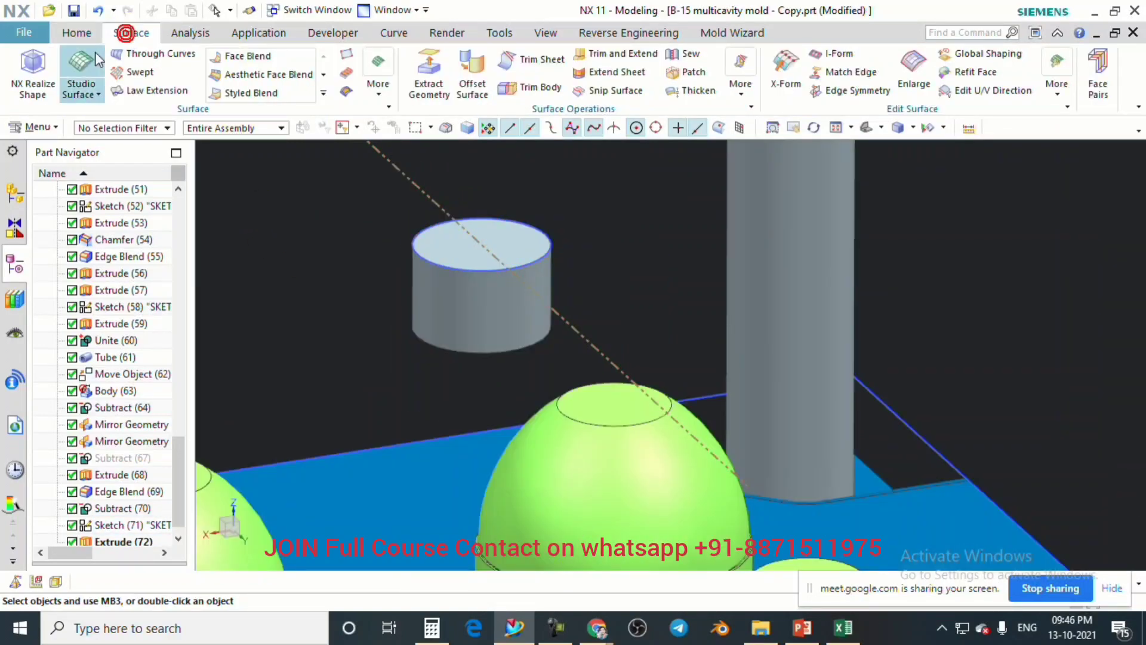
left_click(76, 33)
left_click(189, 67)
scroll(488, 321, "down", 1)
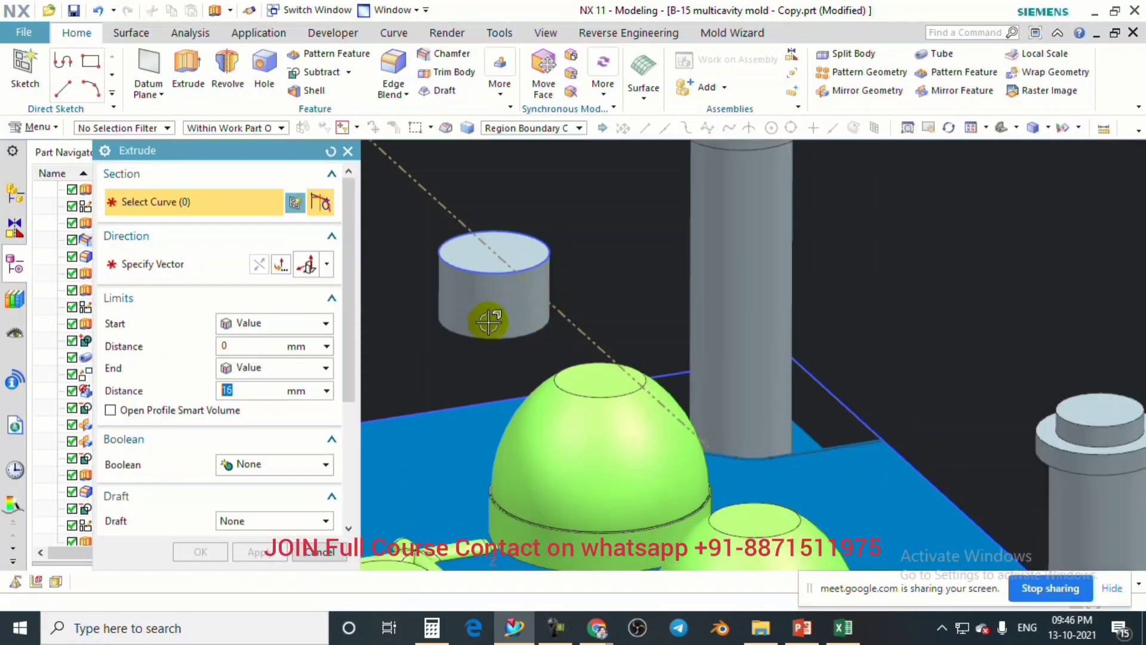
left_click(332, 554)
Begin a new downward extrusion from the bottom face of the central cylinder.
middle_click_drag(568, 374, 596, 308)
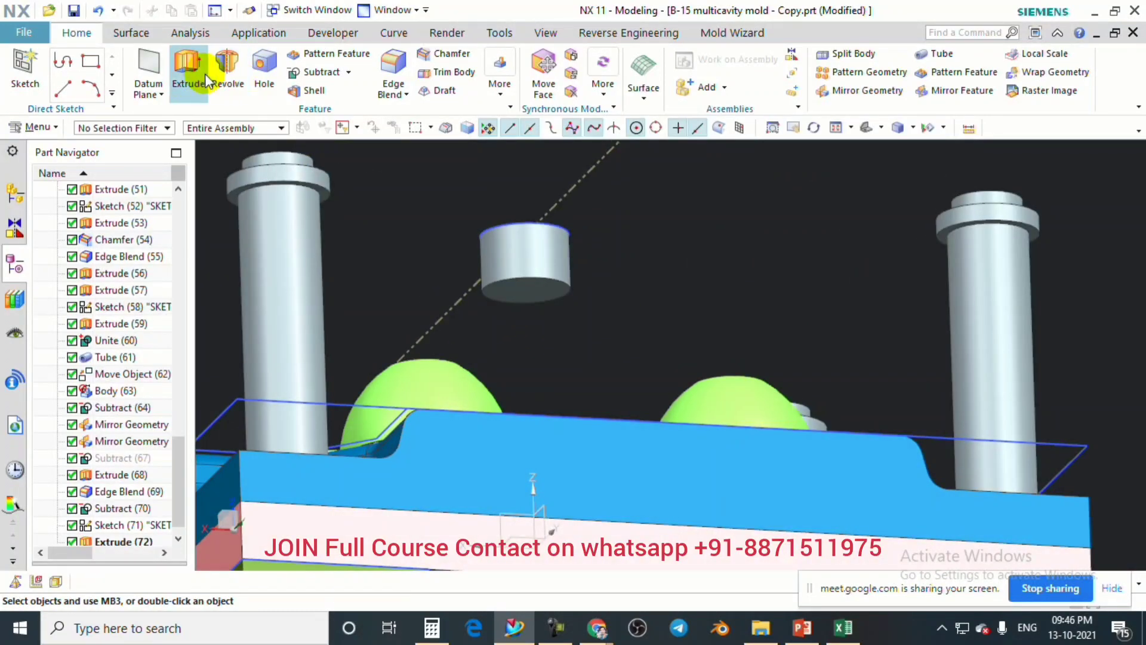
left_click(131, 33)
left_click(76, 33)
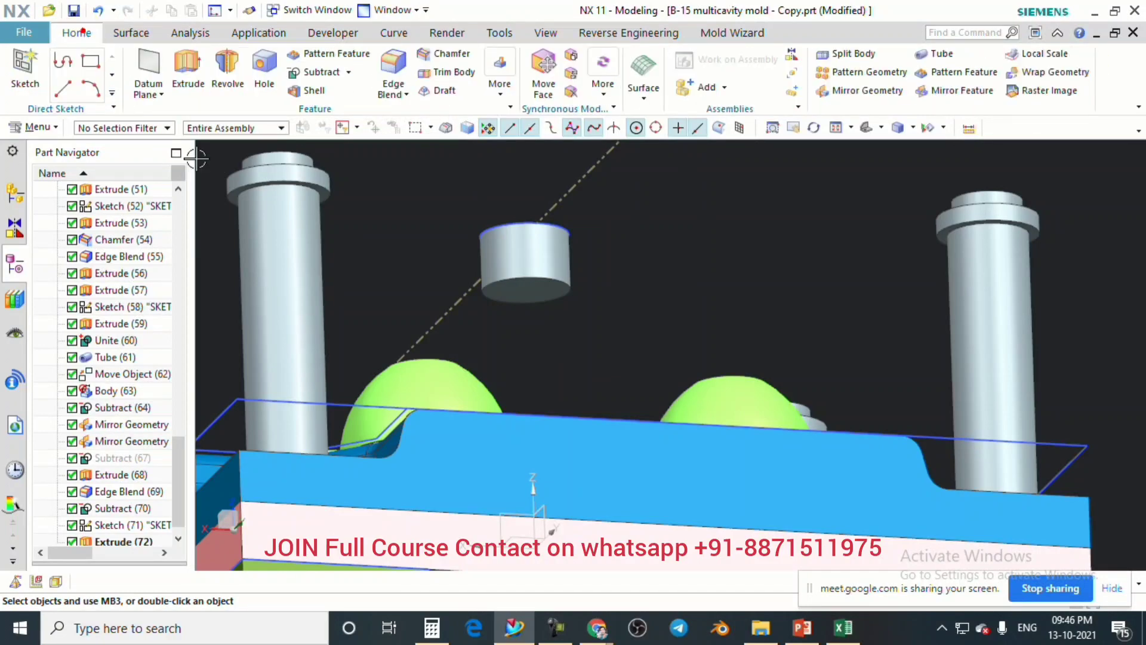
left_click(185, 66)
scroll(540, 284, "down", 3)
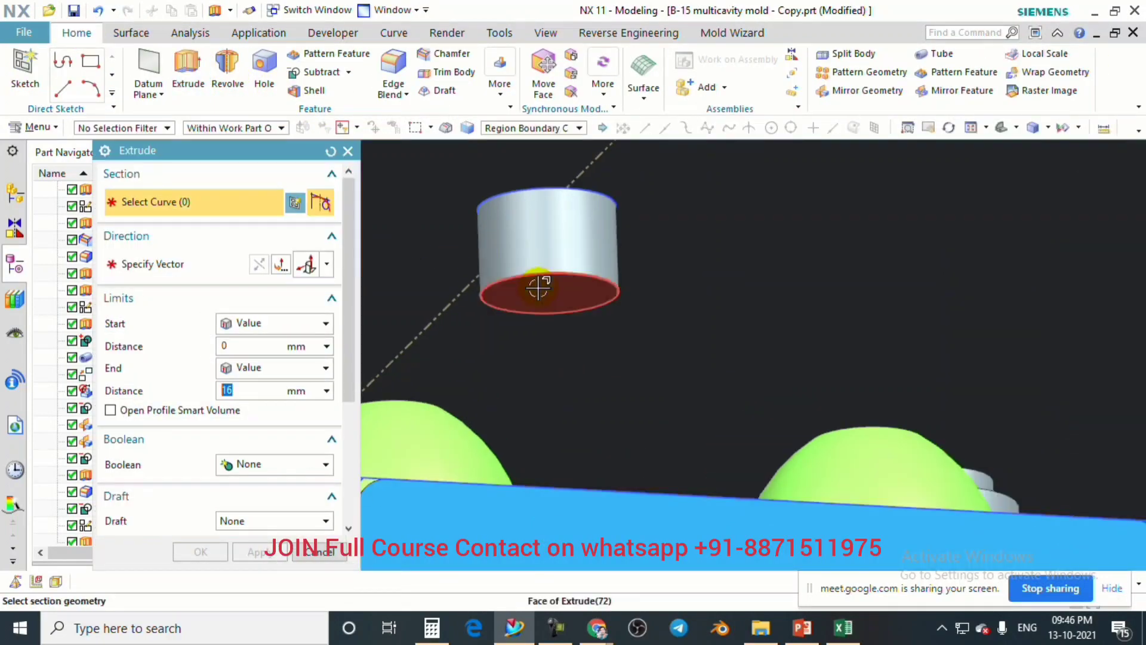
left_click(545, 303)
scroll(574, 330, "up", 5)
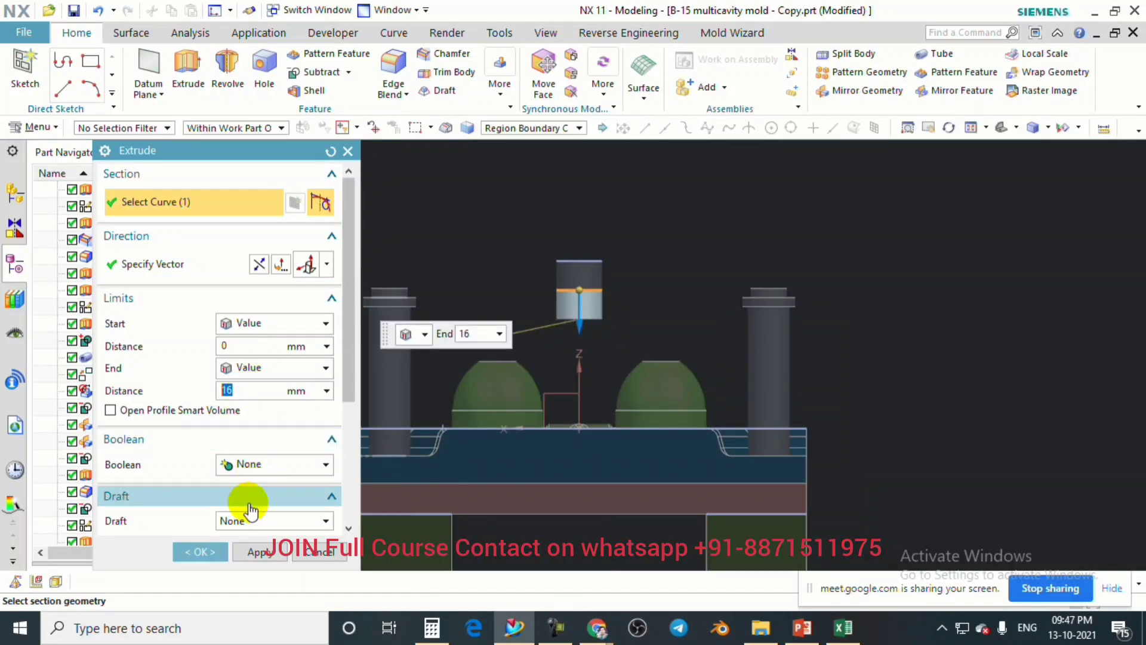
Apply a single-sided offset of -4 mm to the extrusion, making it narrower than the cylinder above.
scroll(242, 505, "down", 2)
left_click(245, 524)
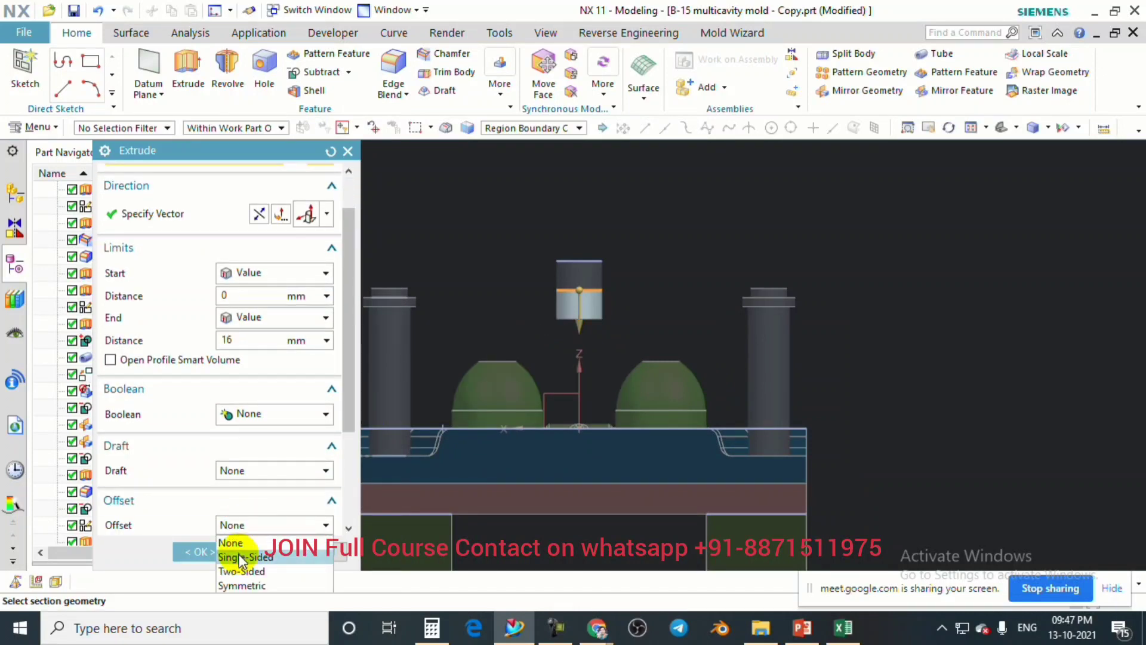
left_click(240, 556)
scroll(564, 274, "down", 5)
left_click_drag(560, 281, 591, 284)
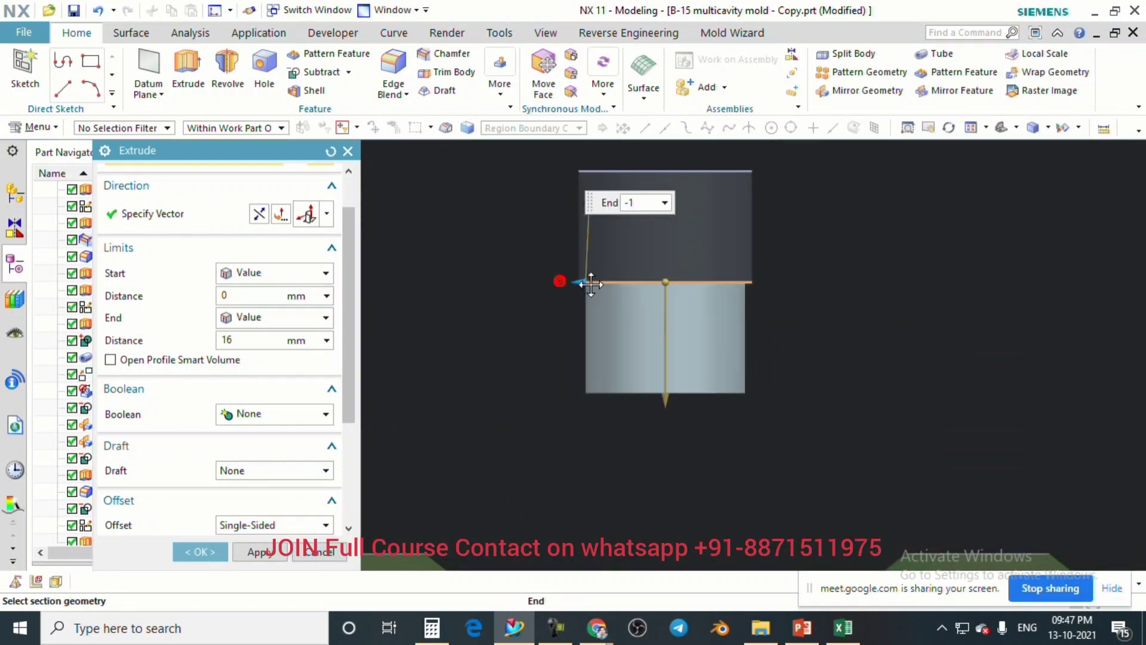
scroll(261, 489, "down", 1)
left_click(249, 514)
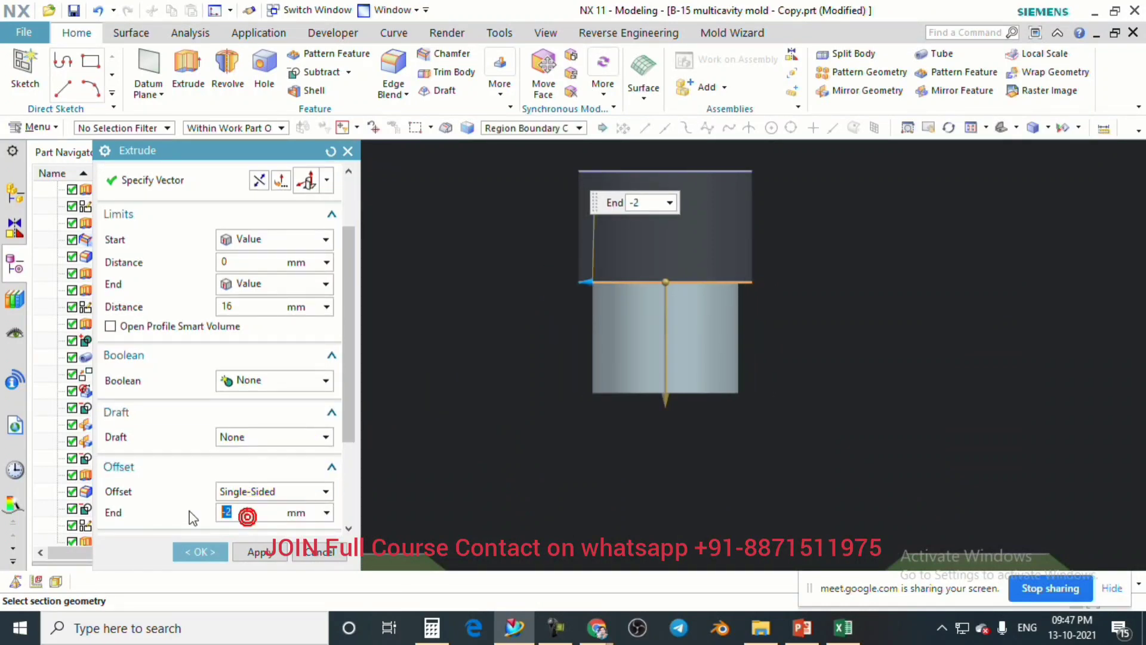
scroll(545, 340, "up", 3)
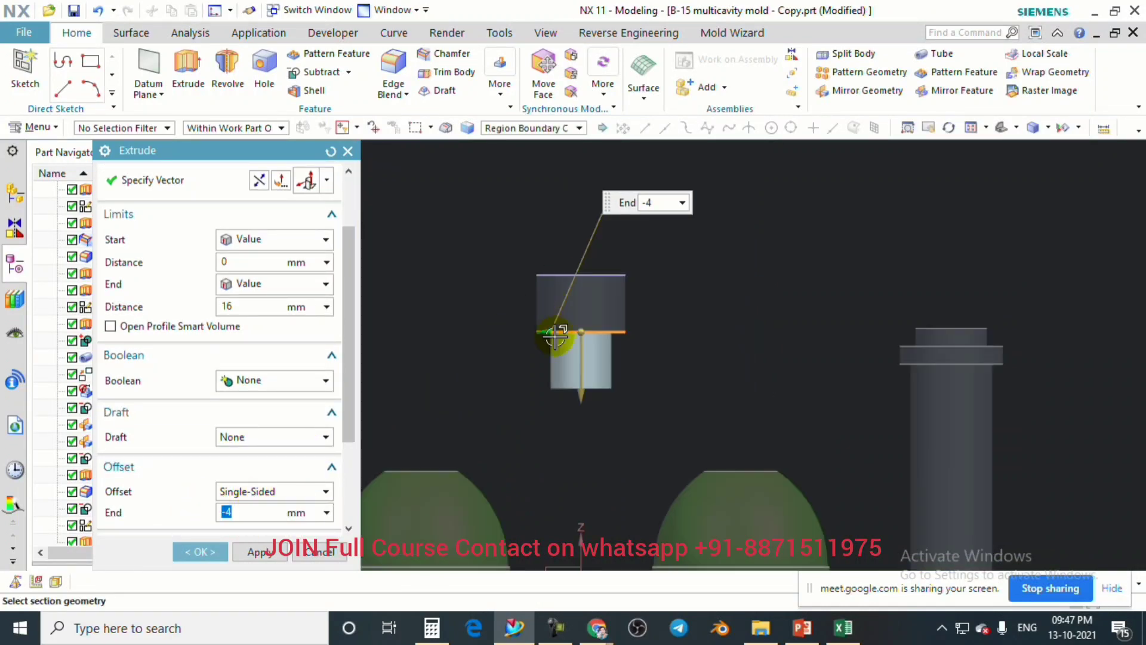
Lengthen the narrow extrusion to 46 mm and create it with Boolean set to None.
left_click_drag(579, 388, 601, 431)
scroll(648, 262, "down", 2)
middle_click_drag(686, 334, 701, 364)
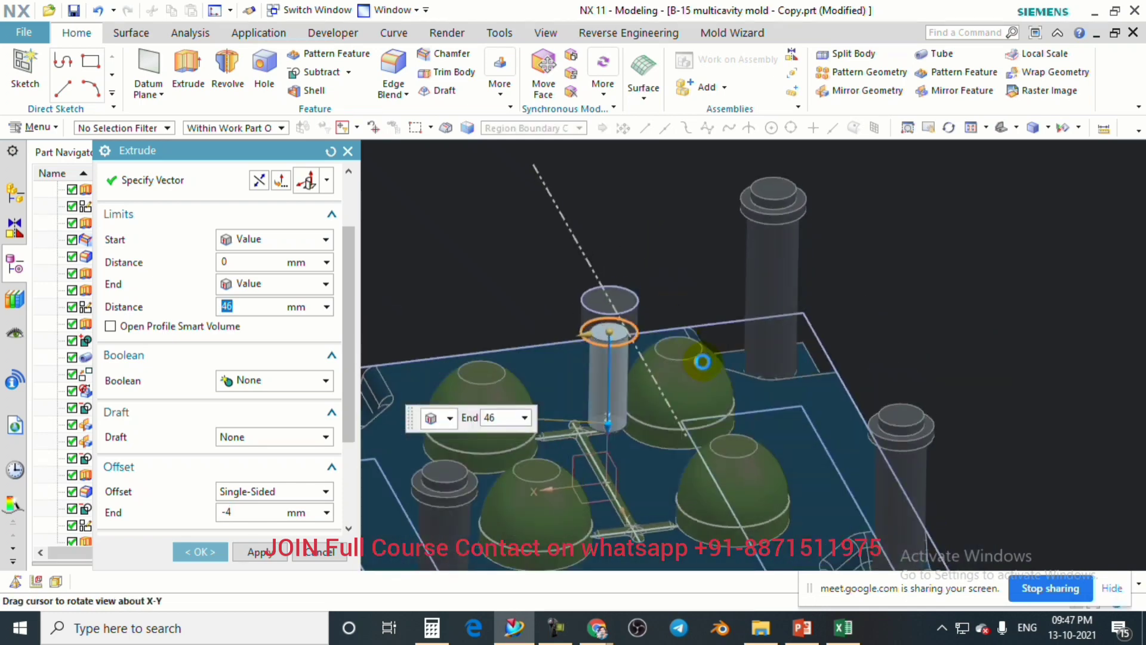
middle_click(700, 364)
Edit the narrow extrusion so that its end limit is Until Extended, up to the top face of the blue core plate.
double_click(620, 380)
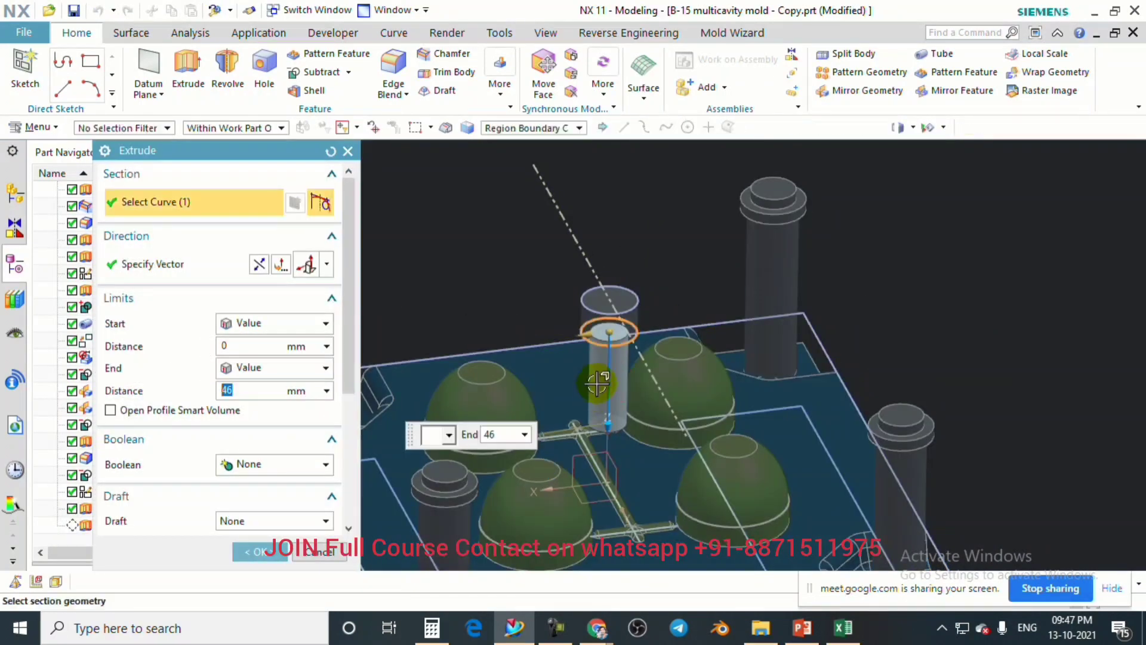
scroll(309, 407, "down", 2)
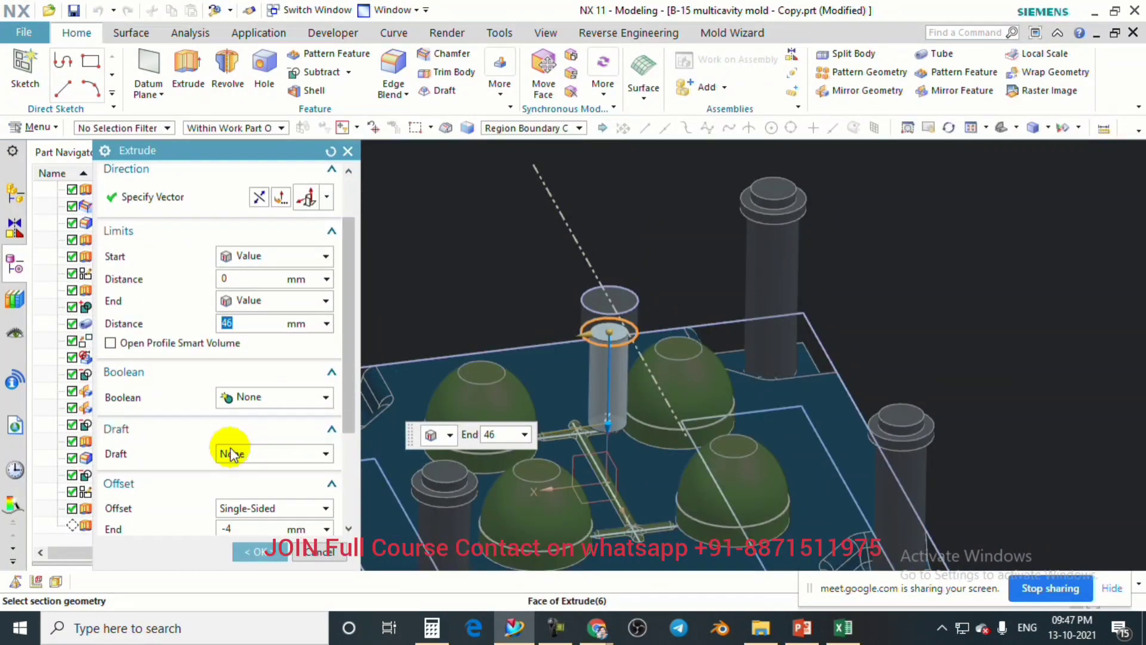
scroll(230, 454, "down", 3)
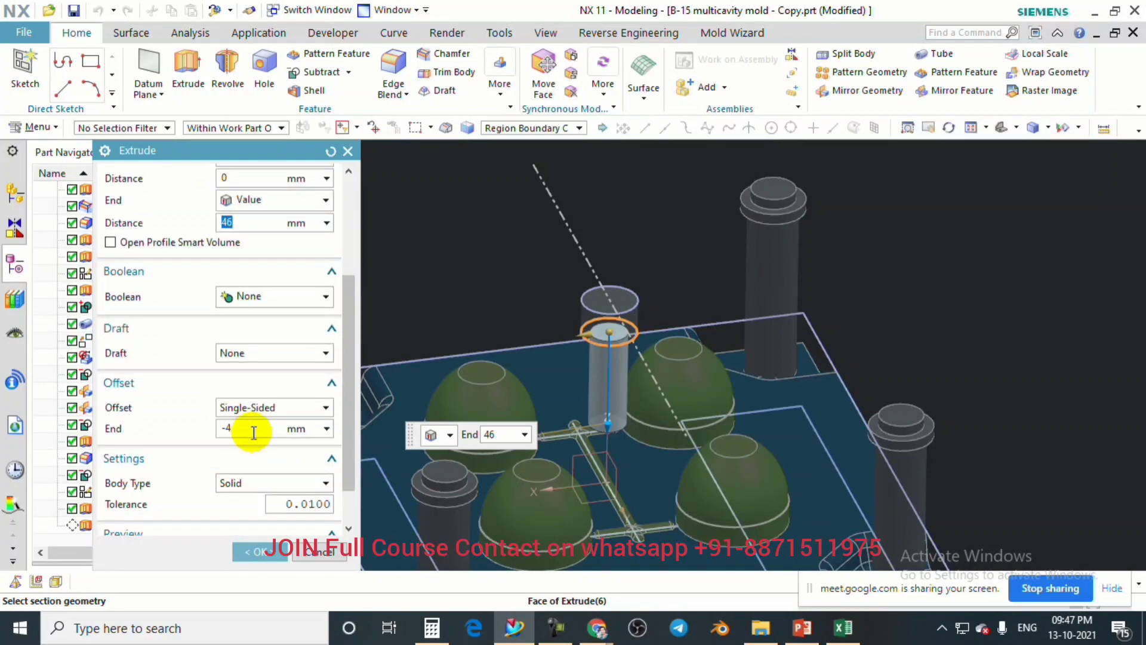
scroll(254, 431, "down", 1)
scroll(252, 434, "up", 2)
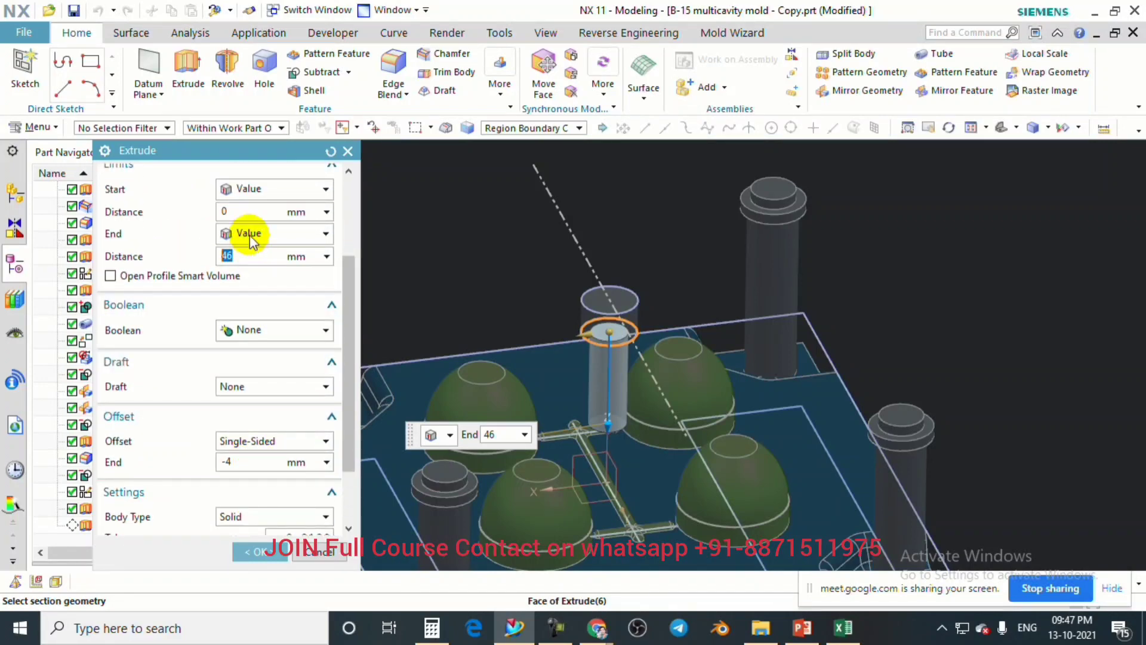
left_click(254, 233)
left_click(267, 320)
left_click(629, 463)
scroll(632, 469, "up", 3)
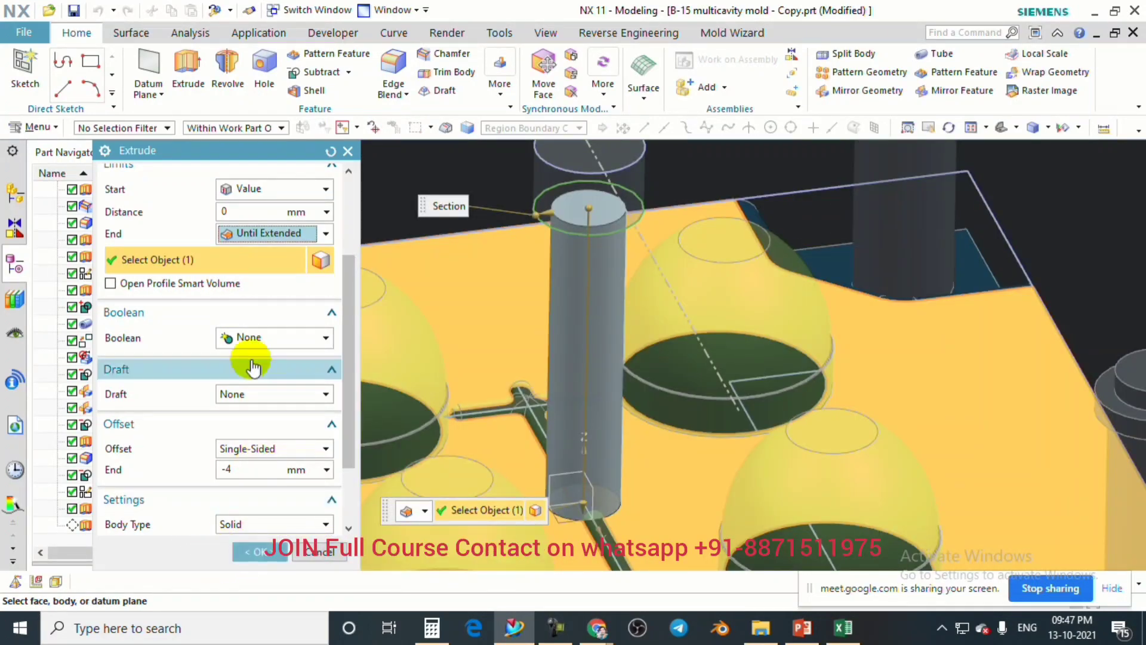
Unite the narrow extrusion with the wider cylinder above it and accept the edit.
left_click(256, 338)
left_click(263, 389)
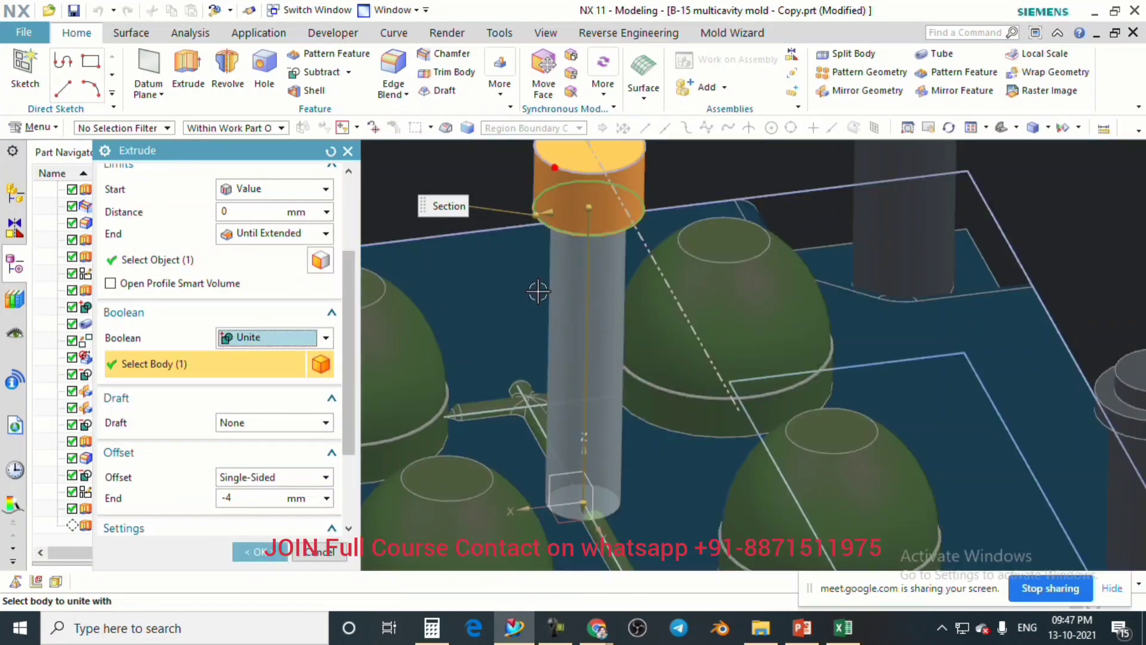
left_click(254, 550)
scroll(573, 306, "down", 3)
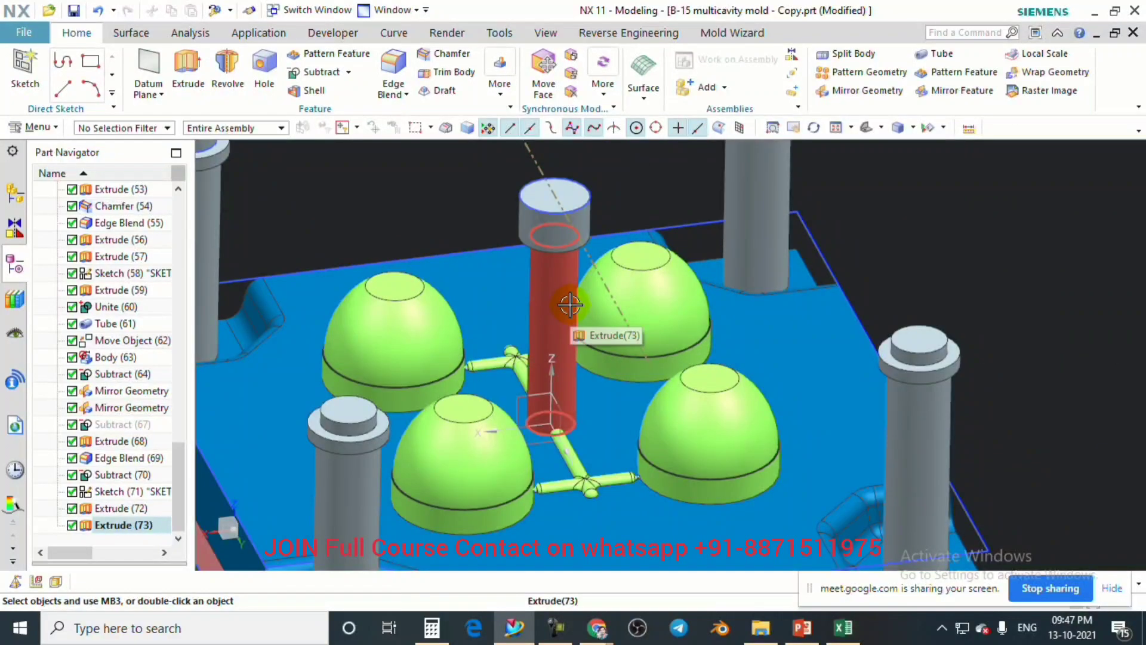
Hide the stepped cylinder and swap shown and hidden objects to display it with the top clamping plate and orange plate.
key("ctrl+shift+i")
left_click(555, 289)
left_click(307, 242)
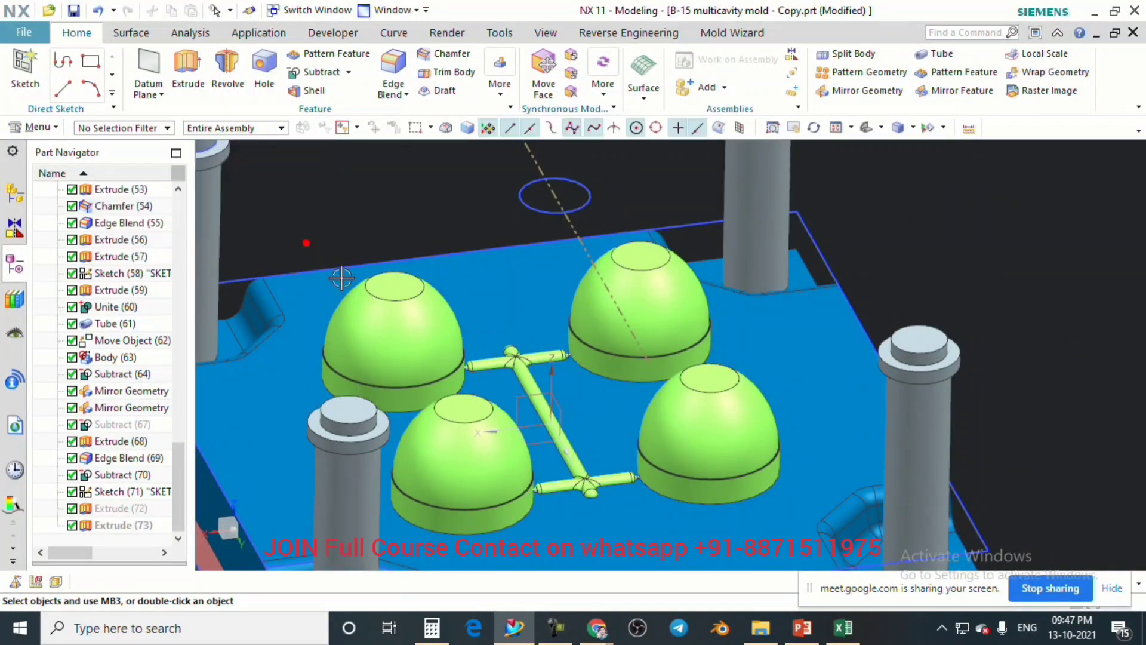
key("ctrl+shift+b")
scroll(500, 334, "down", 1)
scroll(500, 333, "down", 2)
middle_click_drag(500, 334, 696, 276)
scroll(696, 276, "up", 3)
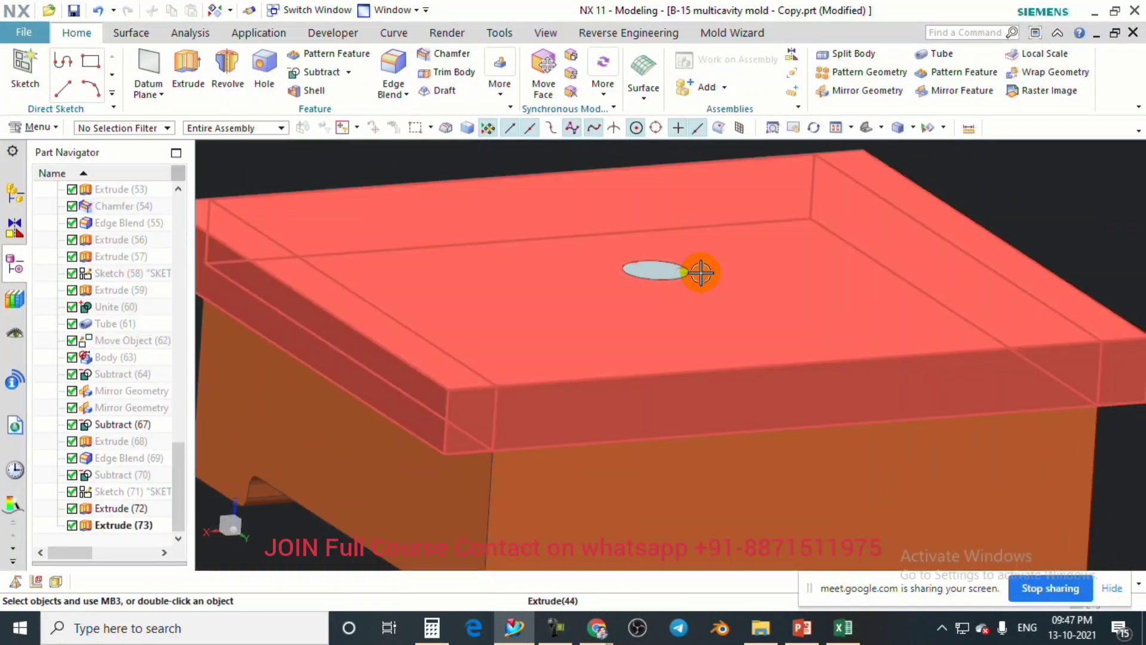
Subtract the stepped cylinder from the top clamping plate, keeping the tool body.
scroll(652, 269, "down", 4)
scroll(652, 268, "up", 3)
scroll(655, 273, "down", 2)
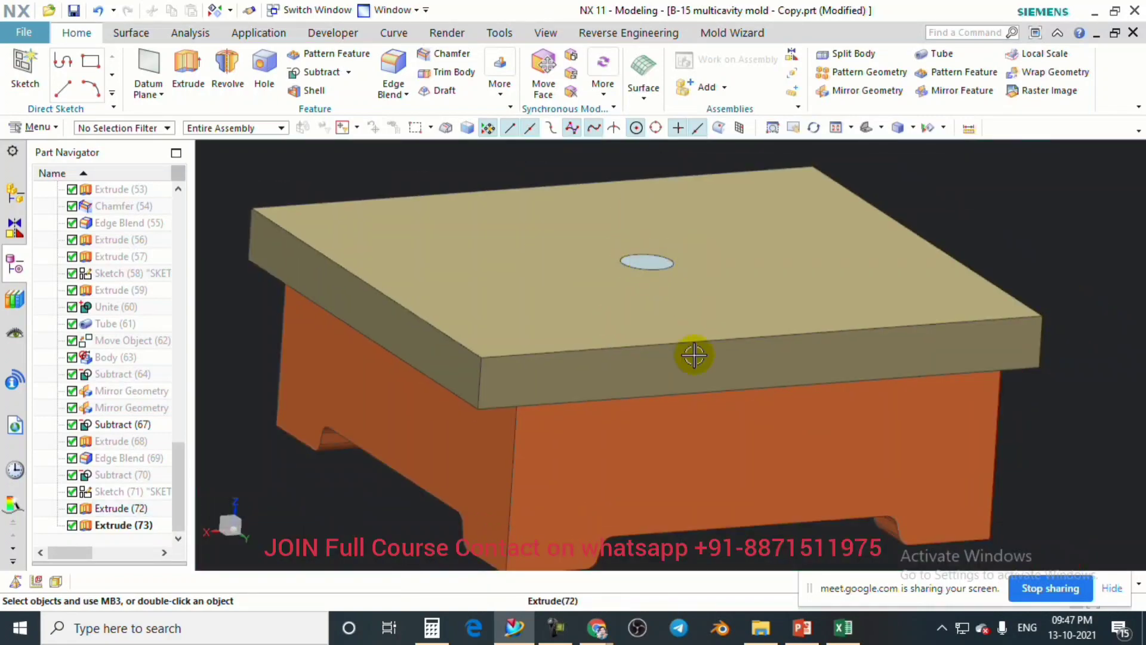
scroll(641, 263, "up", 2)
scroll(597, 258, "down", 3)
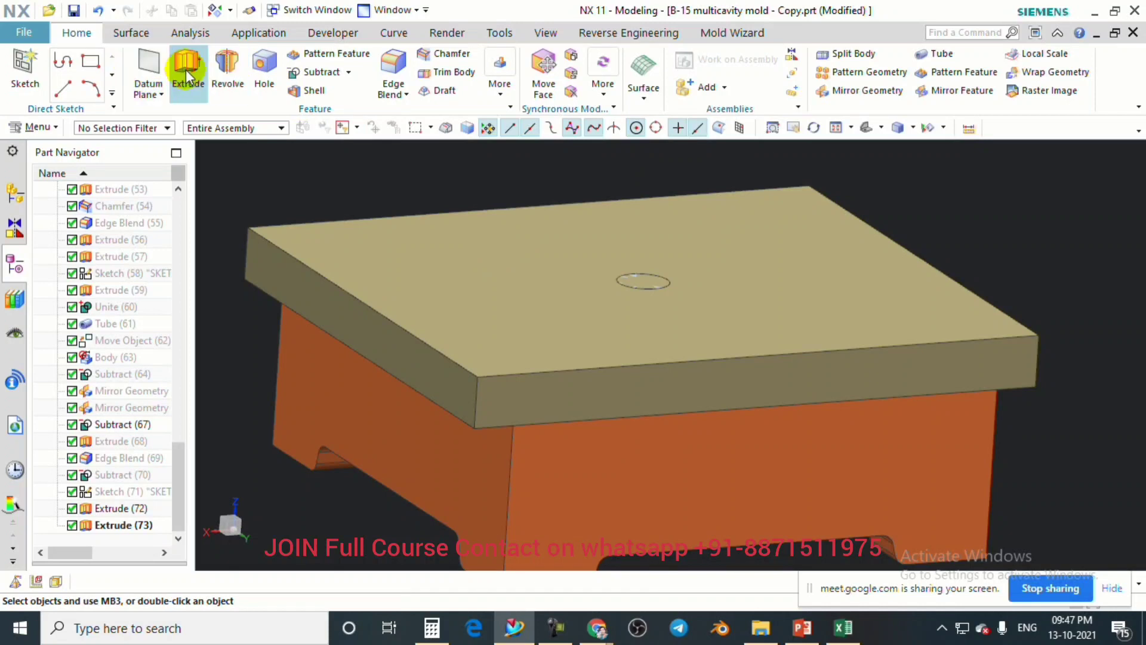
left_click(711, 210)
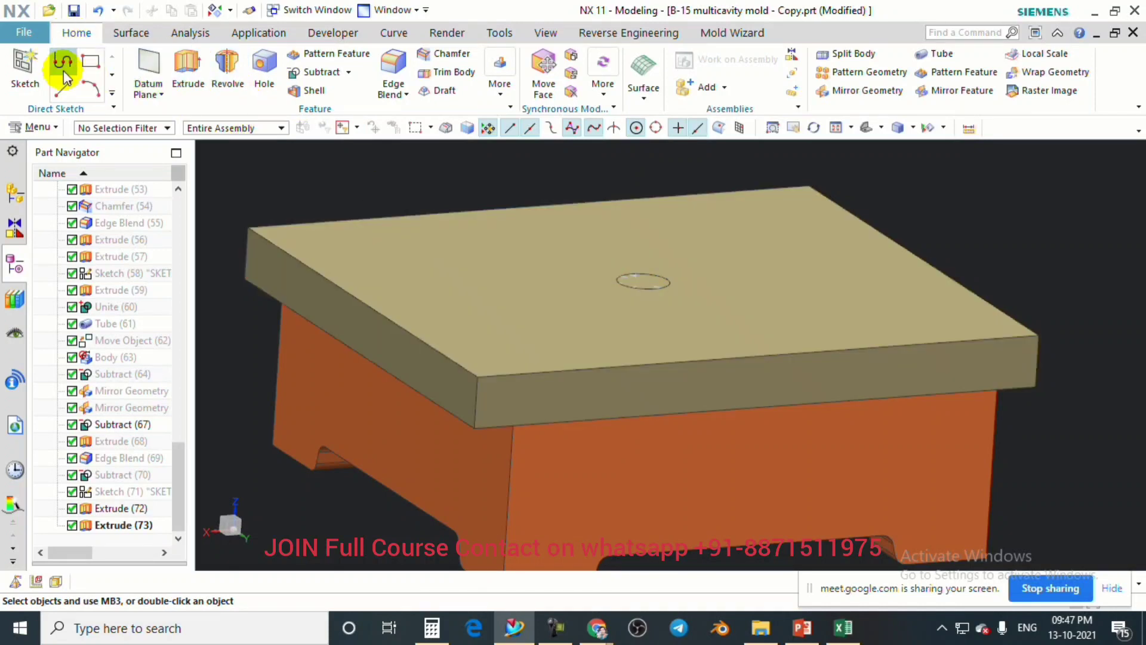
left_click(302, 80)
left_click(621, 274)
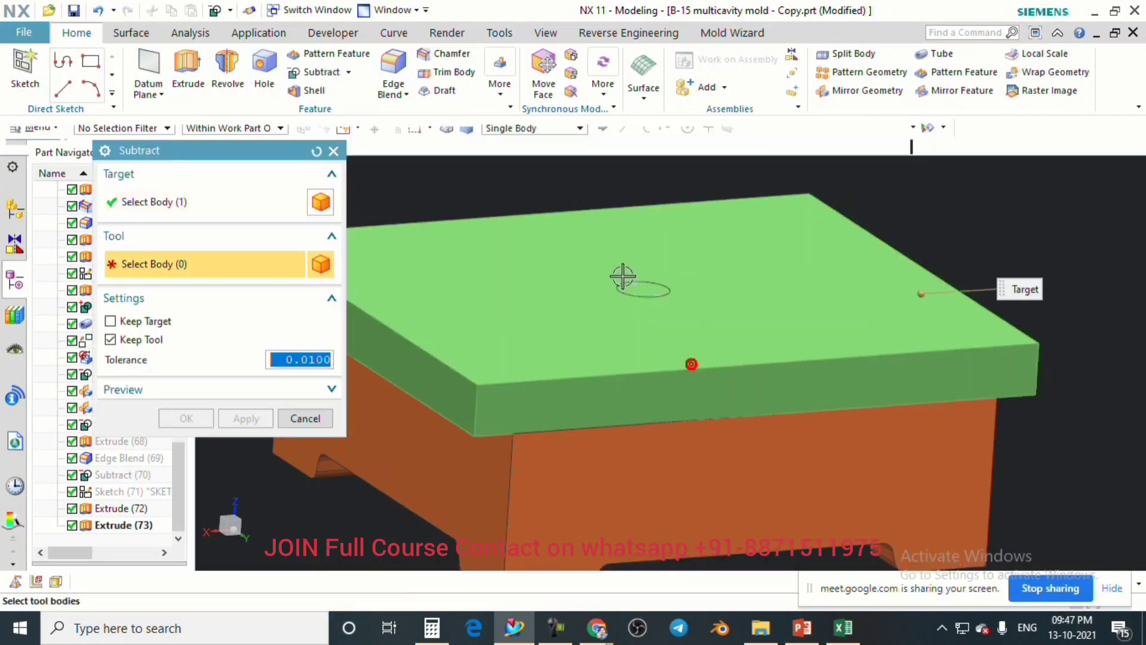
scroll(638, 286, "up", 3)
left_click(644, 295)
left_click(198, 437)
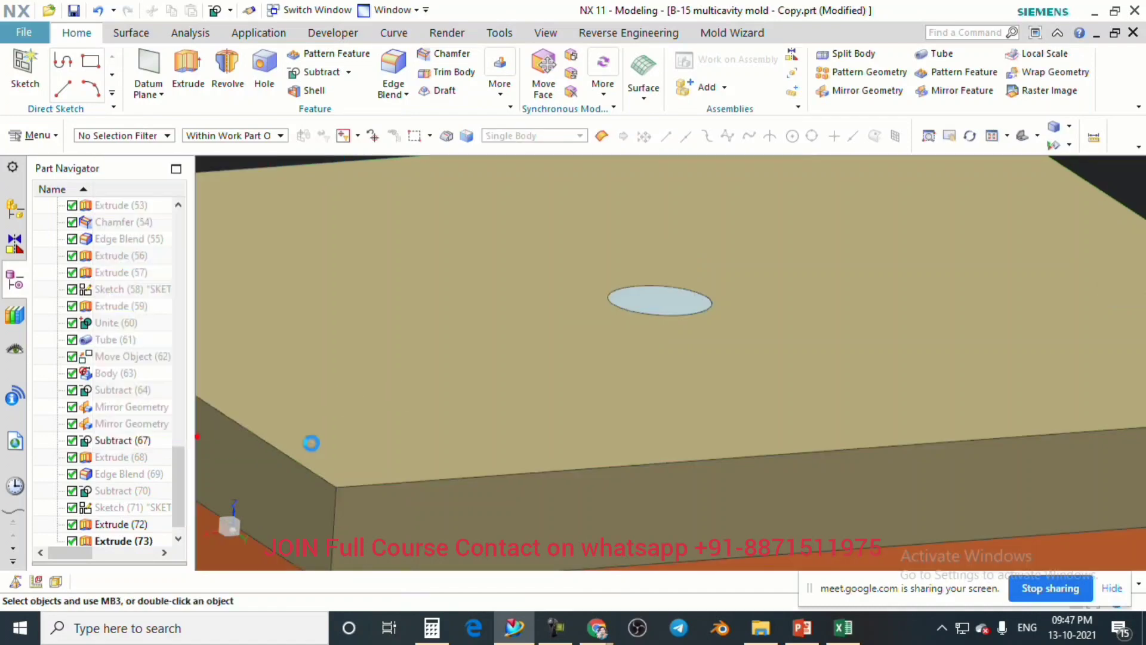
Hide the top clamping plate to expose the orange cavity plate and the stepped cylinder.
scroll(751, 337, "down", 3)
key("ctrl+shift+i")
left_click(806, 325)
scroll(693, 340, "up", 4)
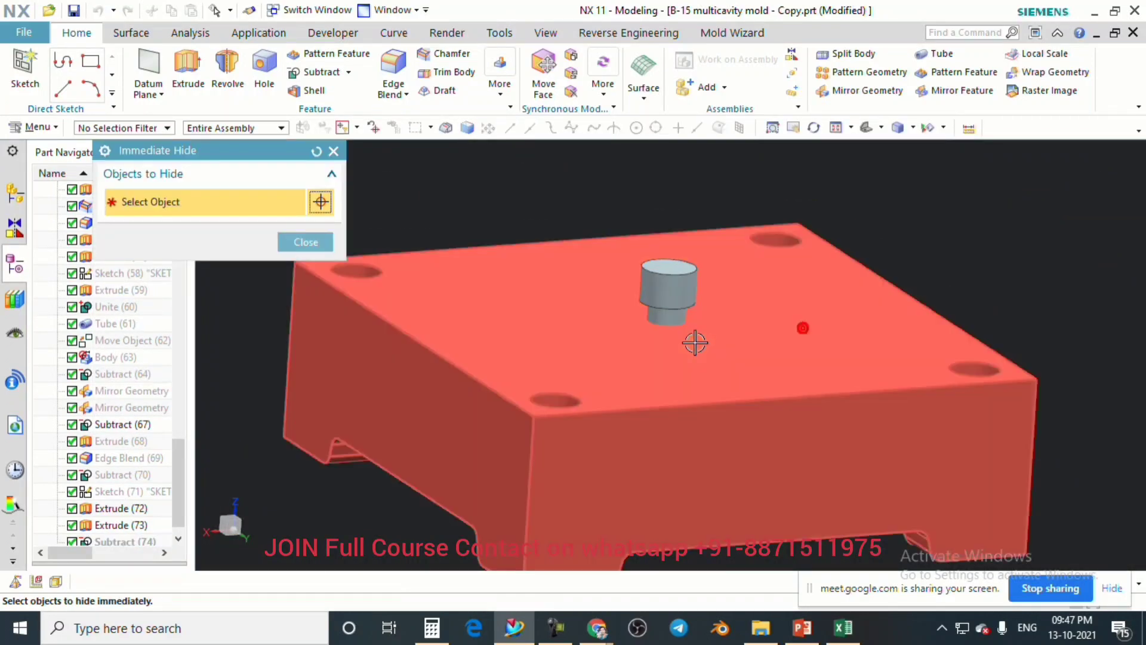
left_click(305, 240)
Subtract the stepped cylinder from the orange cavity plate, keeping the tool body.
left_click(317, 74)
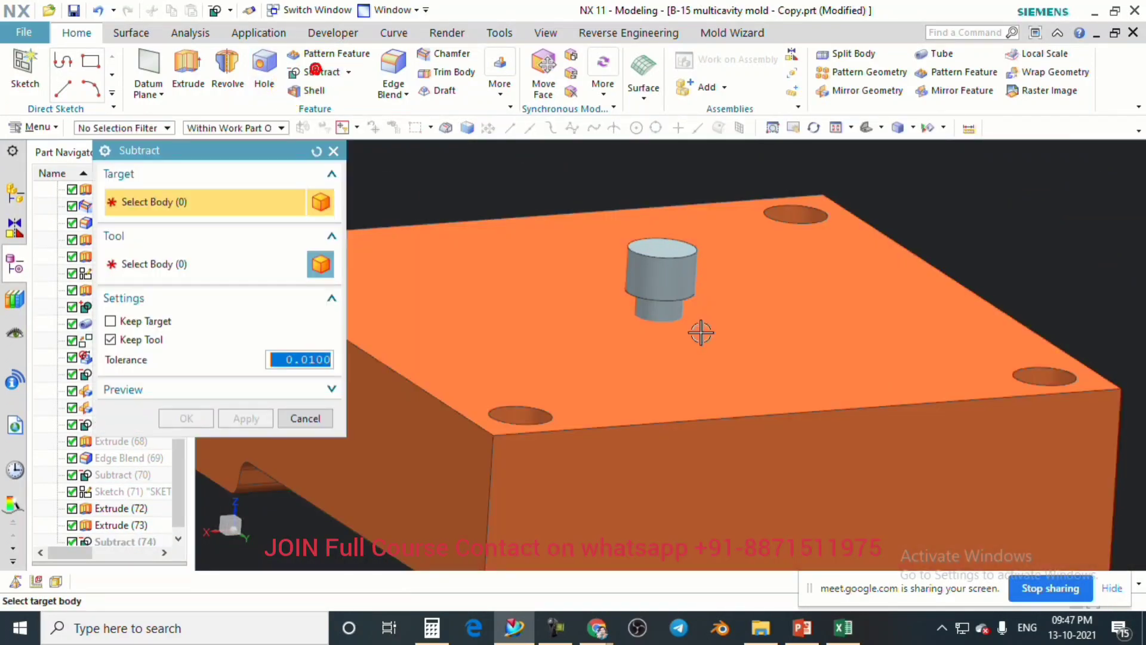
left_click(699, 330)
left_click(670, 287)
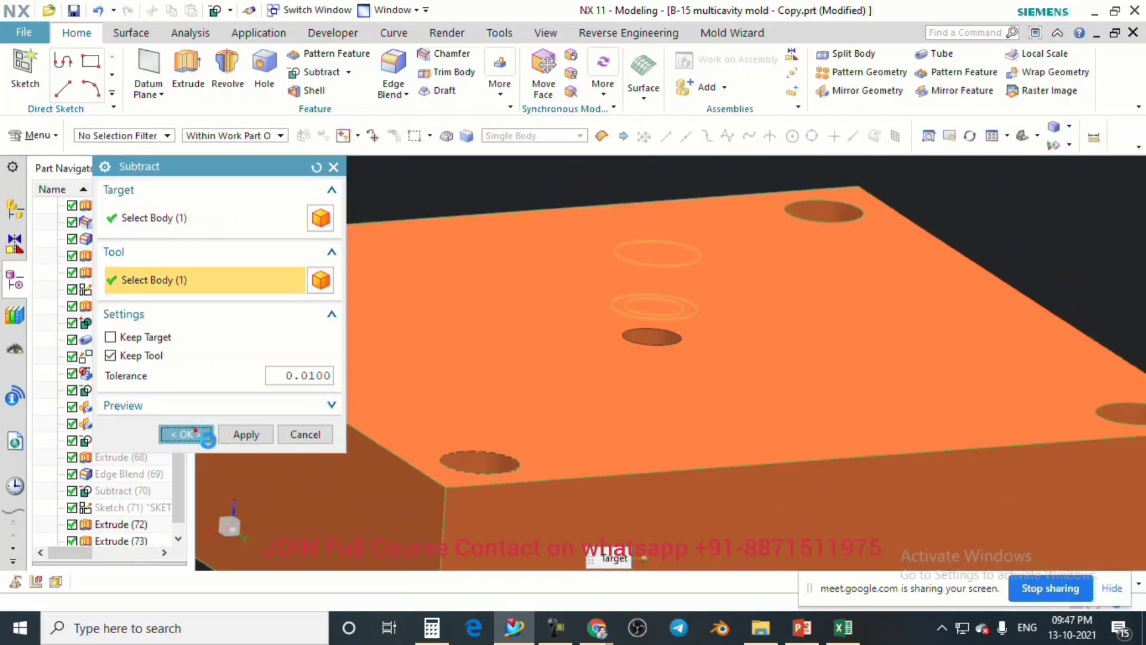
left_click(198, 434)
Examine where the stepped cylinder passes through the orange plate and meets the runner between the four cavities.
scroll(729, 376, "down", 3)
middle_click_drag(729, 376, 690, 452)
key("F8")
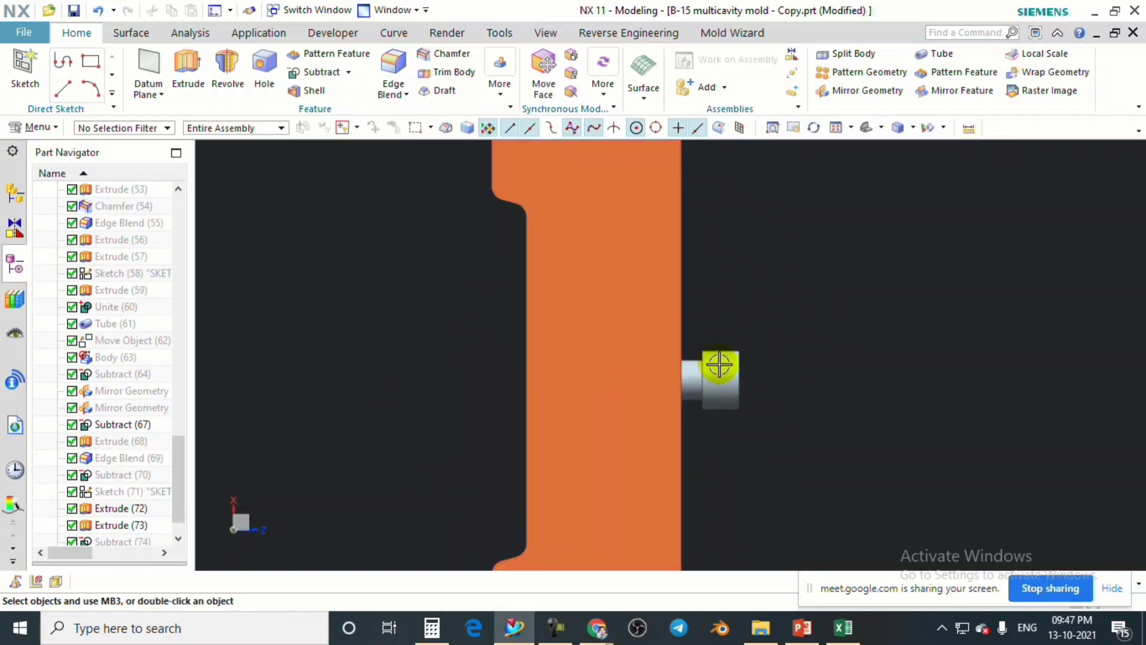
middle_click_drag(719, 365, 884, 325)
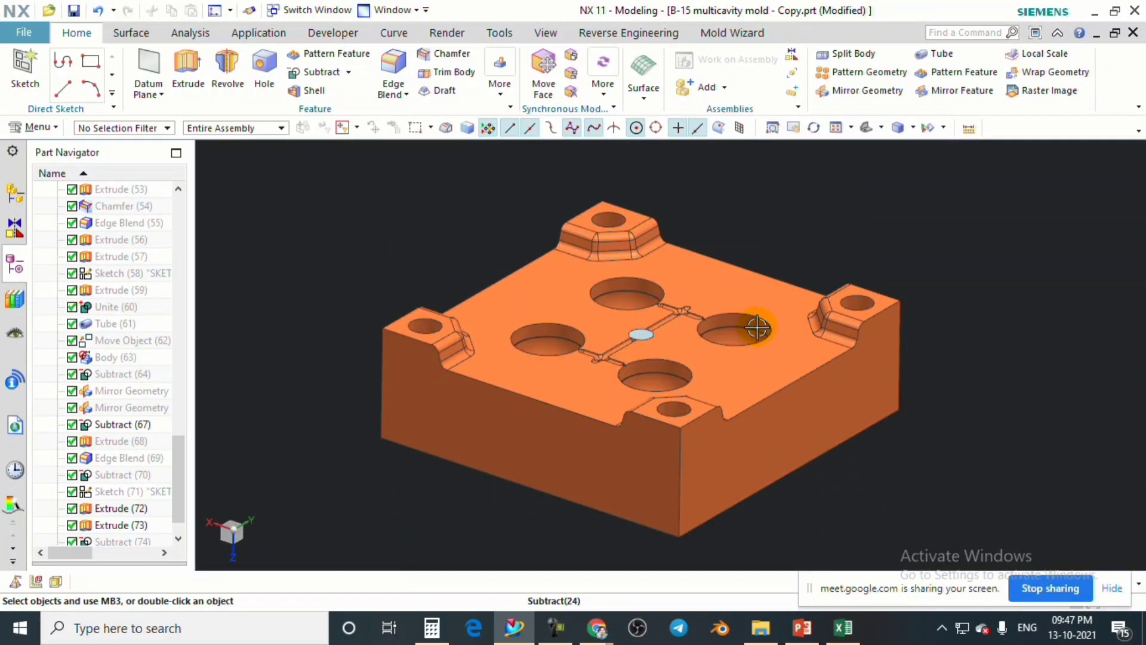
scroll(745, 338, "up", 2)
scroll(674, 406, "up", 3)
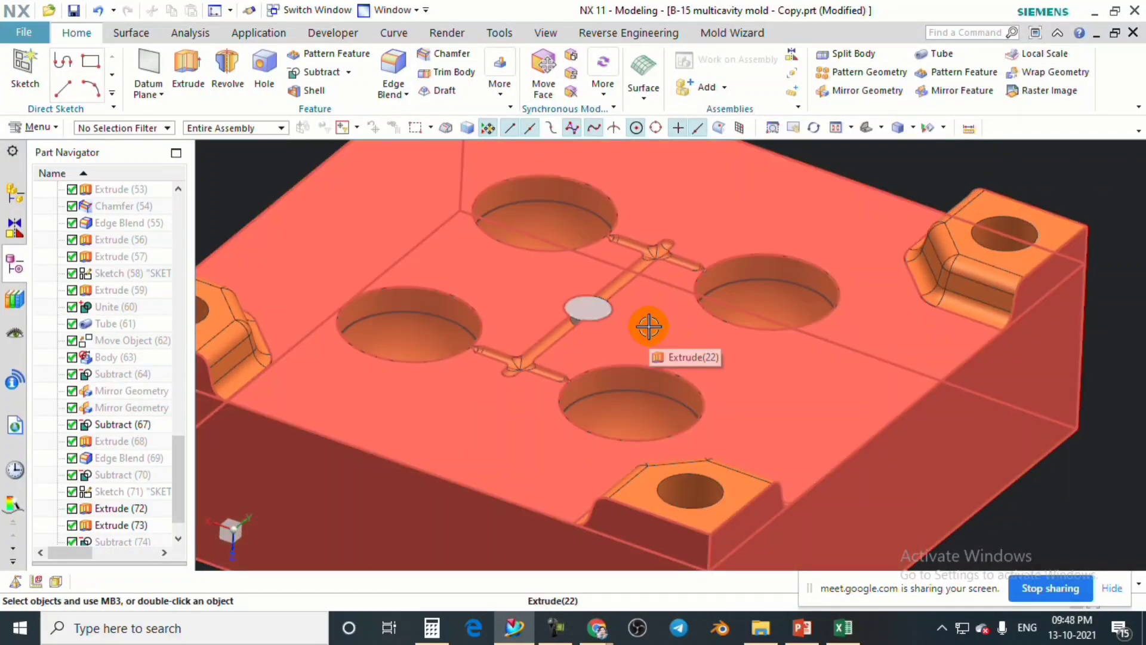
middle_click_drag(649, 326, 633, 352)
scroll(651, 381, "up", 2)
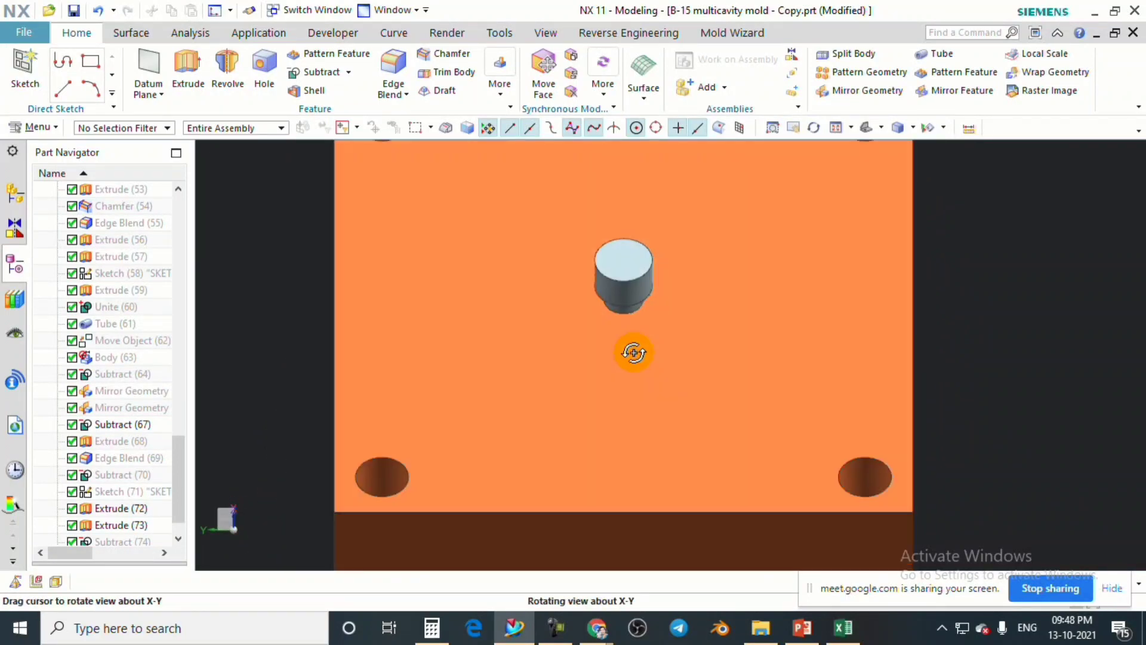
scroll(640, 299, "down", 2)
middle_click_drag(640, 299, 697, 330)
Isolate the top clamping plate, orange cavity plate and stepped cylinder by hiding them and swapping the shown and hidden bodies.
scroll(687, 358, "down", 3)
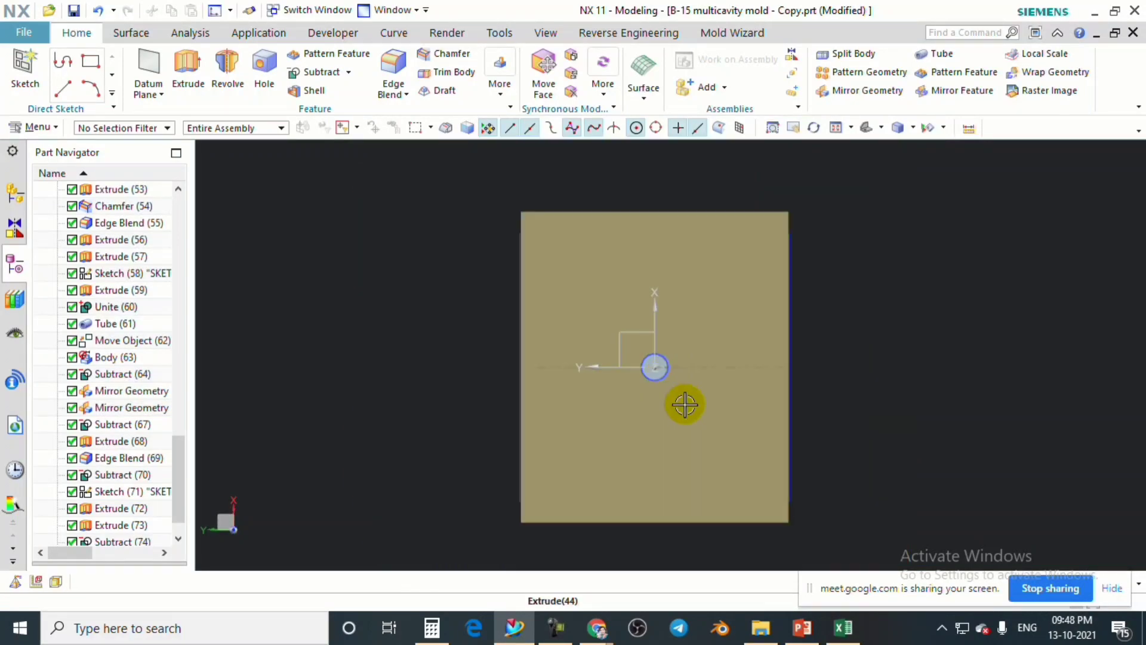
middle_click_drag(684, 402, 707, 339)
scroll(709, 337, "up", 2)
key("ctrl+shift+i")
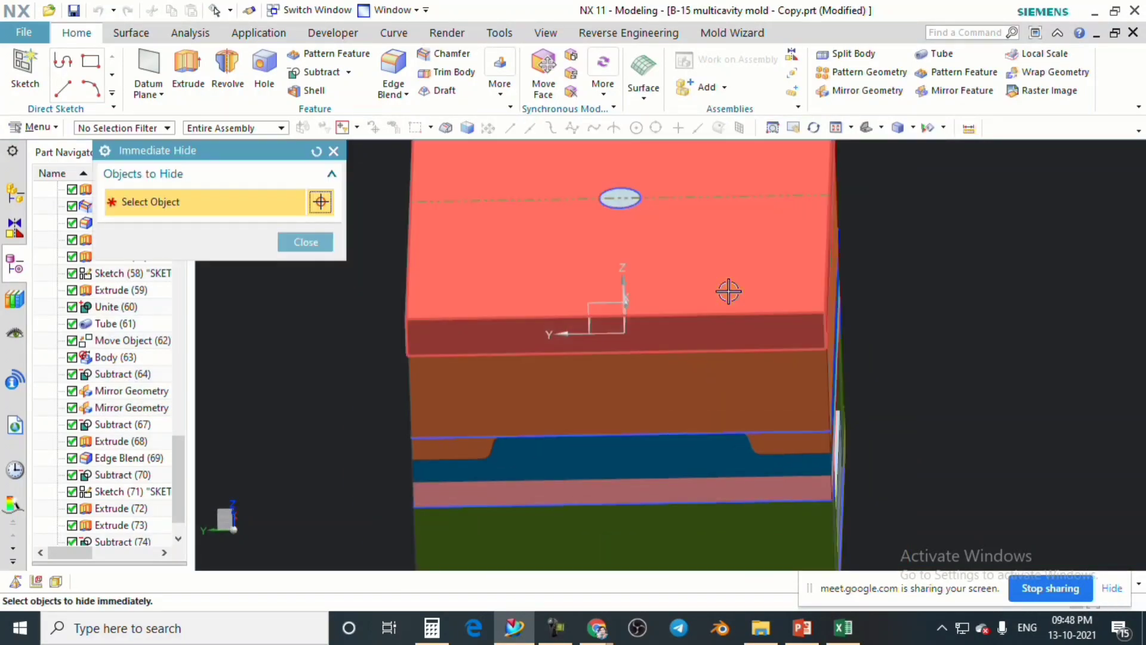
middle_click_drag(729, 289, 627, 248)
scroll(628, 251, "up", 2)
left_click(631, 253)
scroll(646, 252, "down", 4)
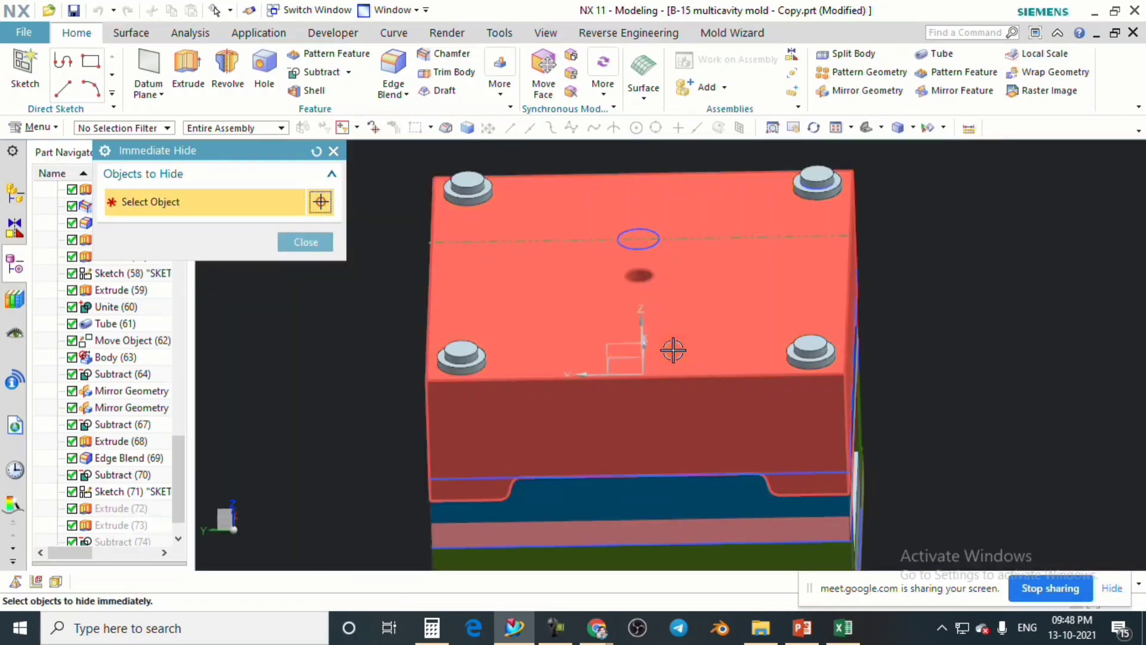
left_click(672, 350)
left_click(307, 241)
key("ctrl+shift+b")
scroll(625, 248, "up", 3)
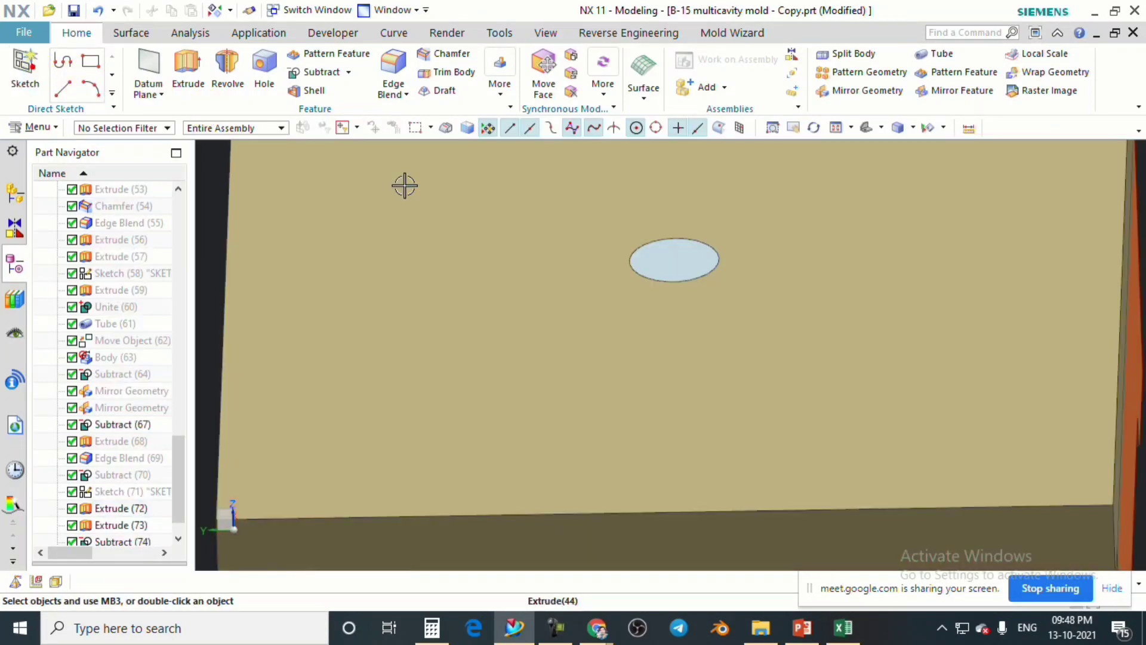
Sketch a 3.5 mm diameter circle centred on the top face of the stepped cylinder.
scroll(588, 243, "up", 3)
left_click(750, 288)
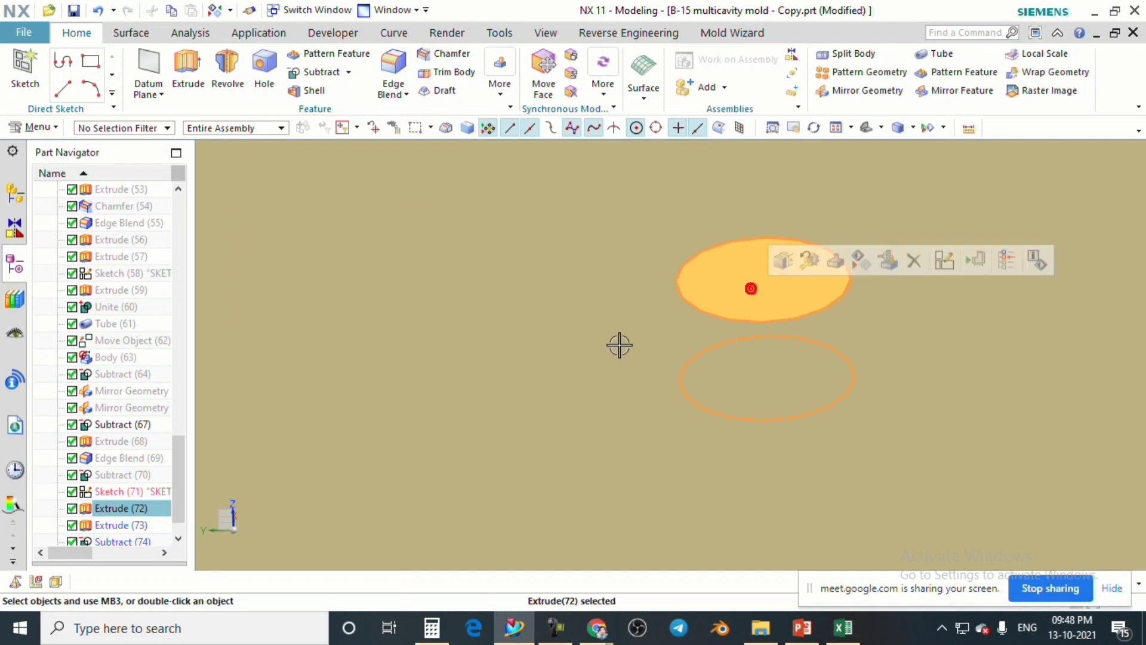
key("Escape")
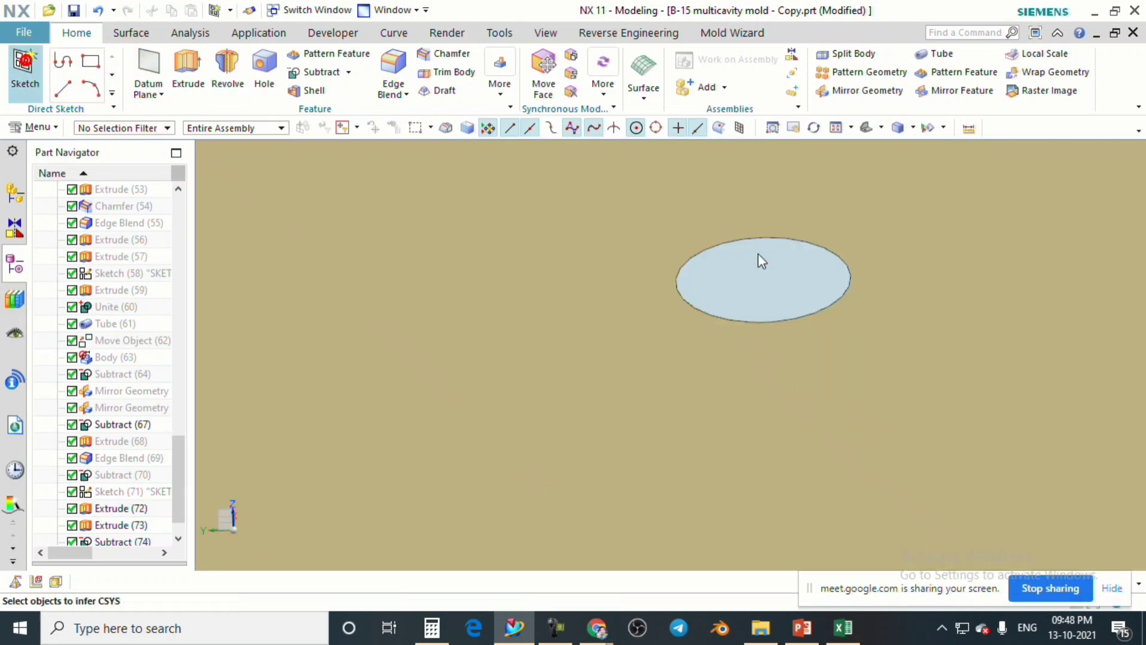
left_click(757, 286)
left_click(243, 361)
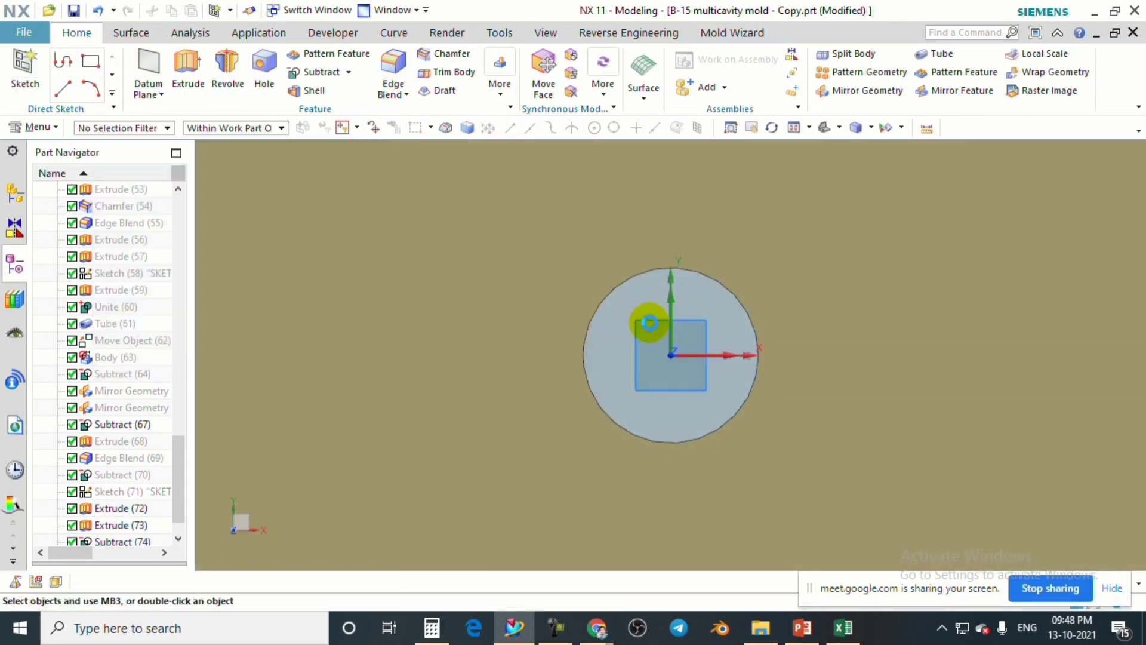
left_click(227, 62)
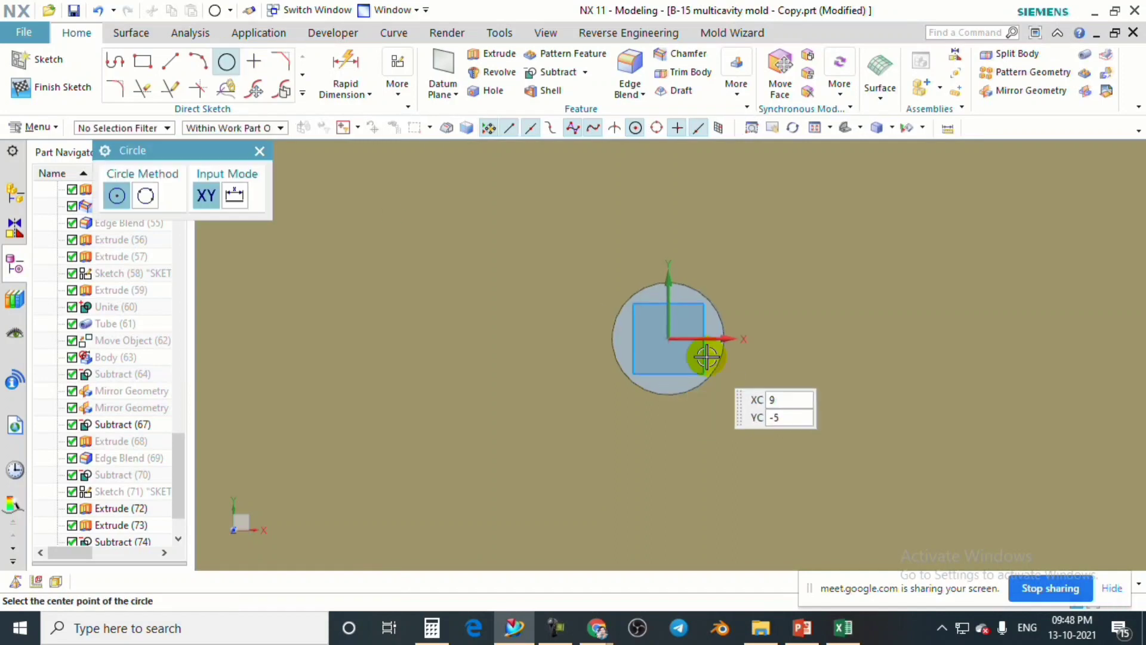
left_click(667, 338)
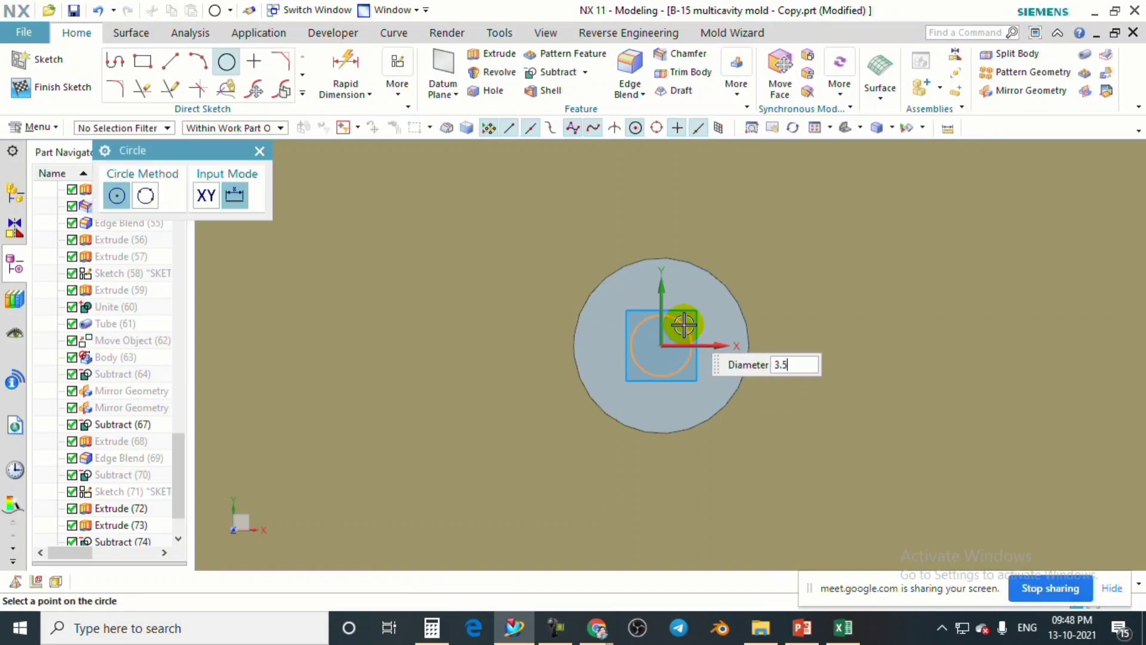
left_click(259, 150)
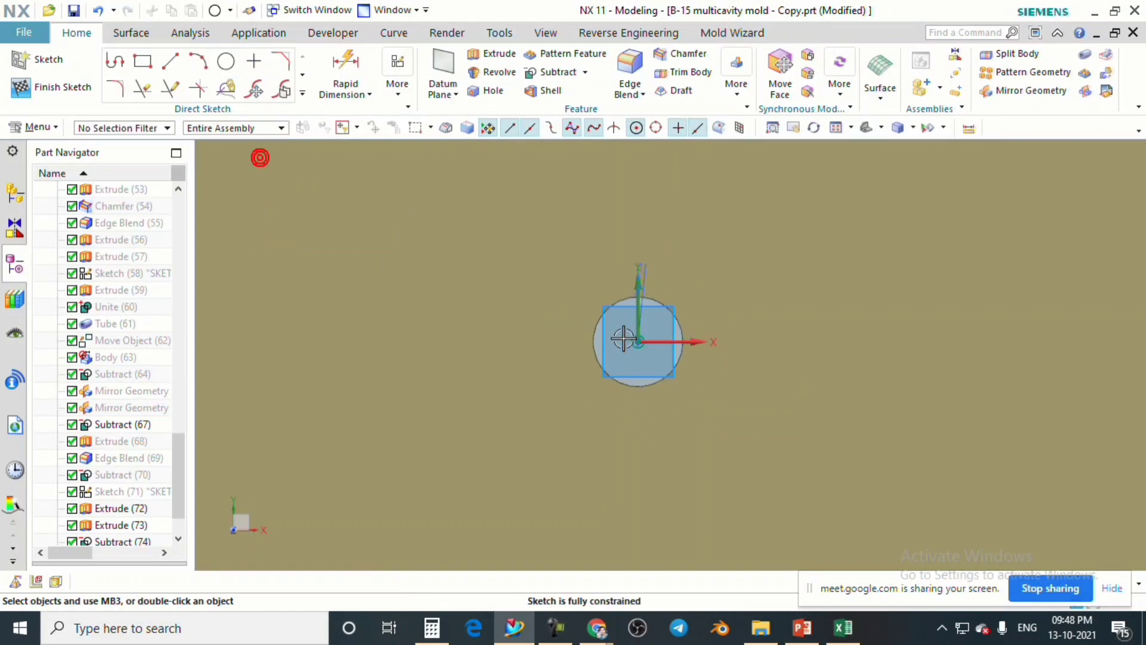
Set the sketched circle's diameter dimension to 3.5+0.8 mm.
scroll(657, 271, "up", 2)
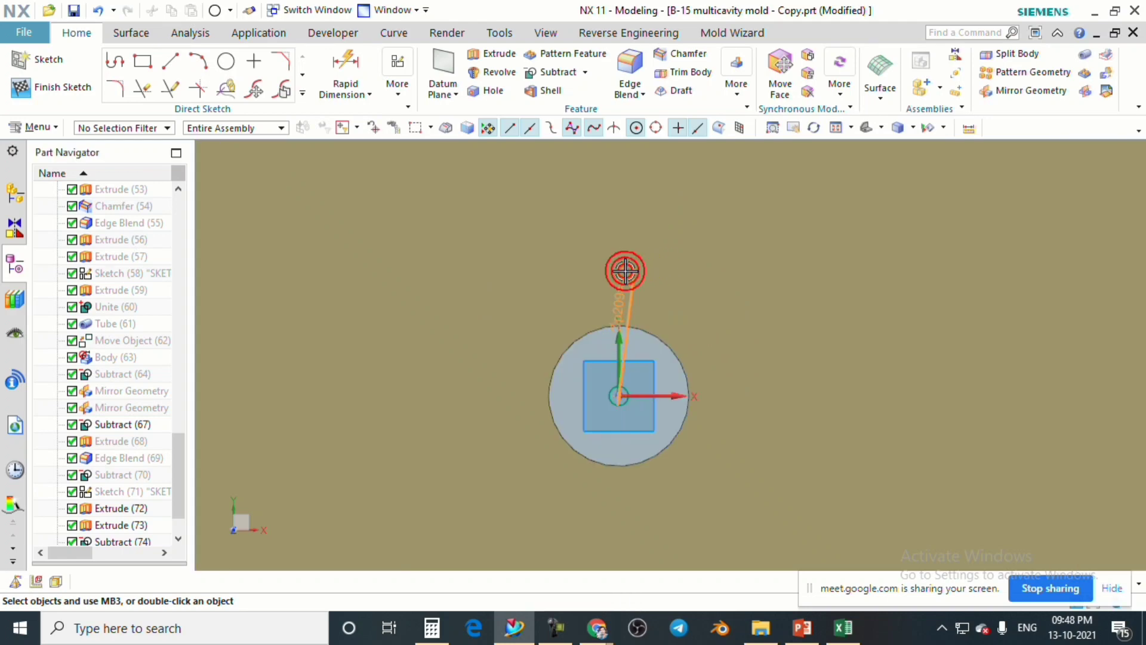
double_click(624, 270)
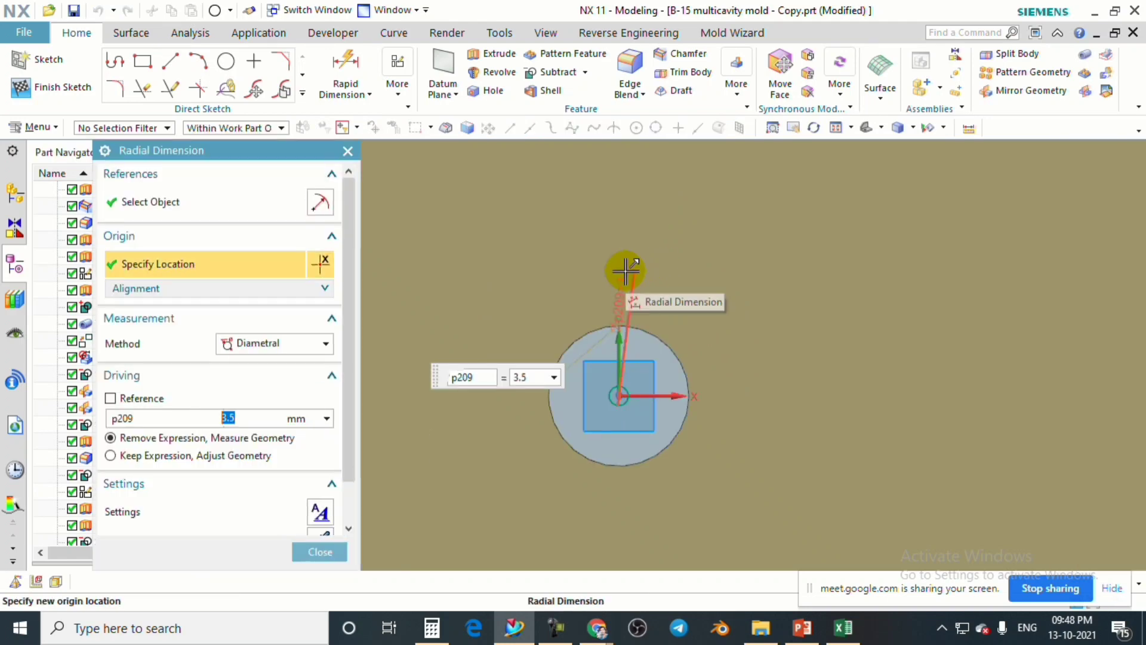
left_click(253, 416)
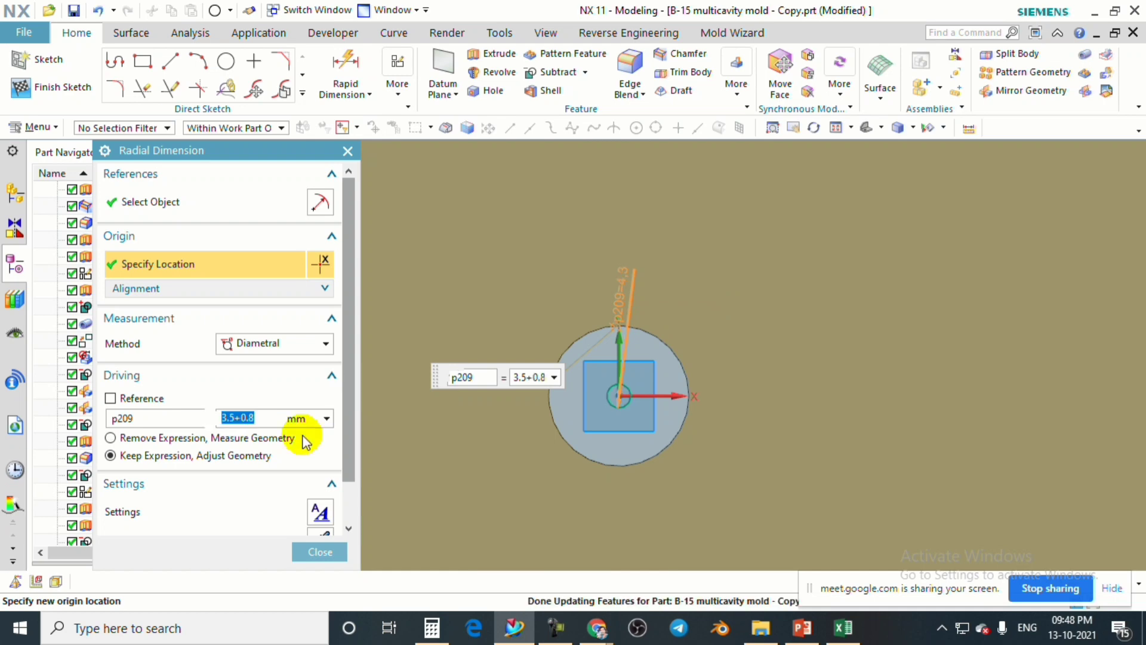
left_click(308, 555)
Extrude the circle 92 mm downward through both plates to the recessed underside of the orange plate.
middle_click_drag(679, 394, 686, 341)
scroll(648, 263, "up", 2)
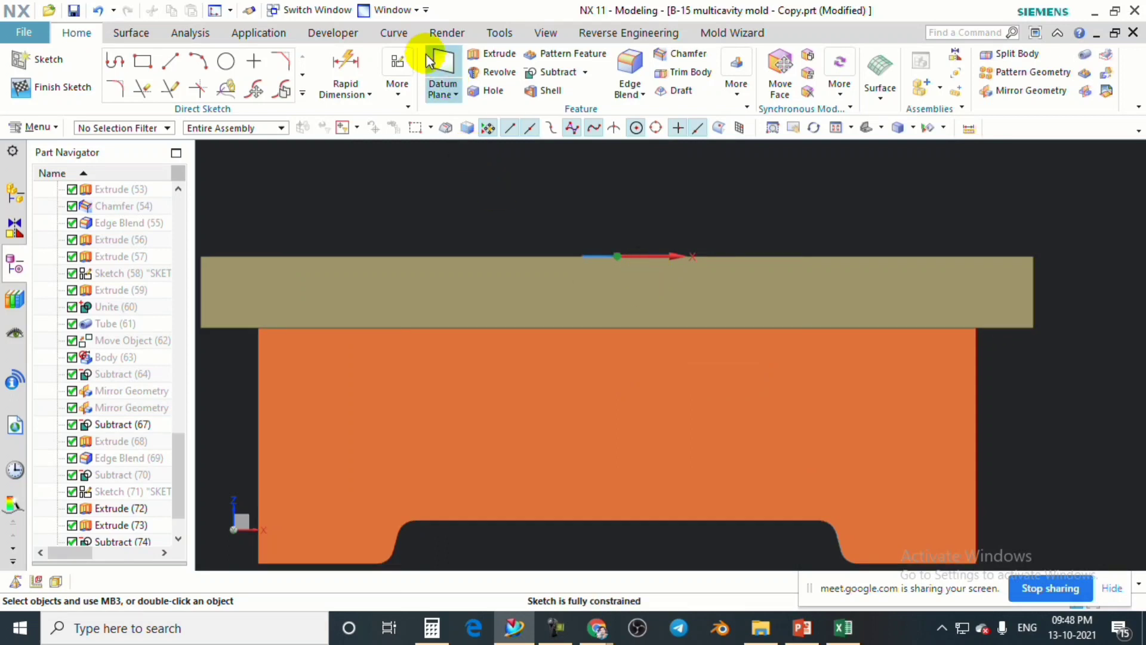
left_click(491, 54)
left_click(643, 260)
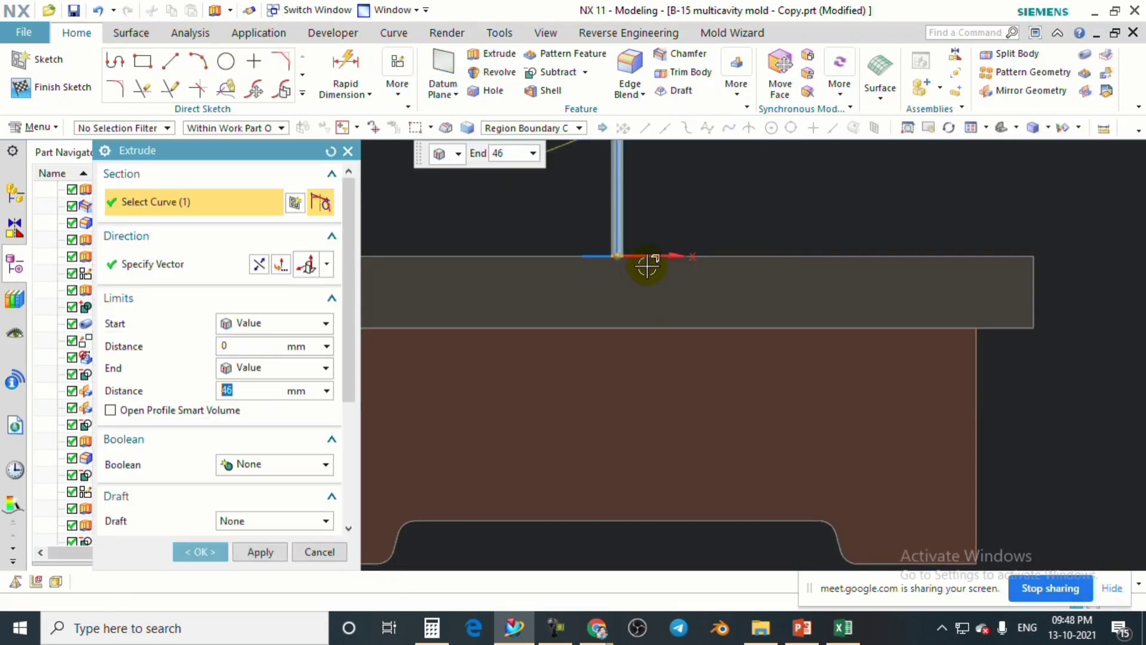
scroll(651, 263, "down", 2)
left_click_drag(637, 226, 629, 416)
scroll(643, 440, "up", 4)
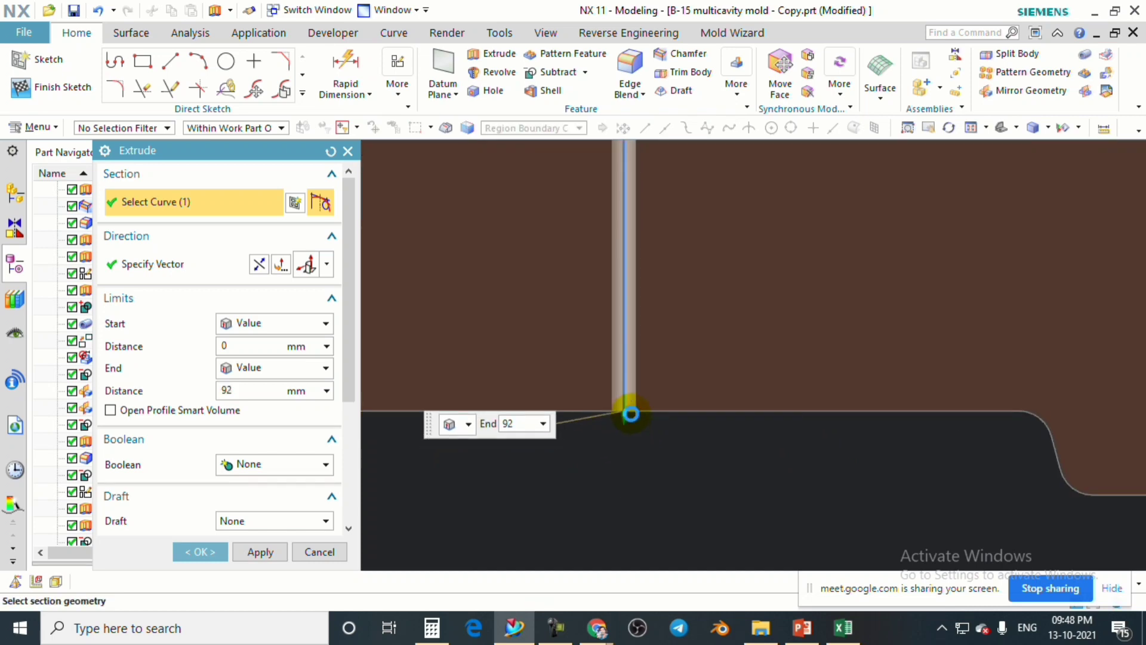
Add a -1.5° draft from the start limit to the extrusion and create it as a separate solid body.
scroll(248, 477, "down", 2)
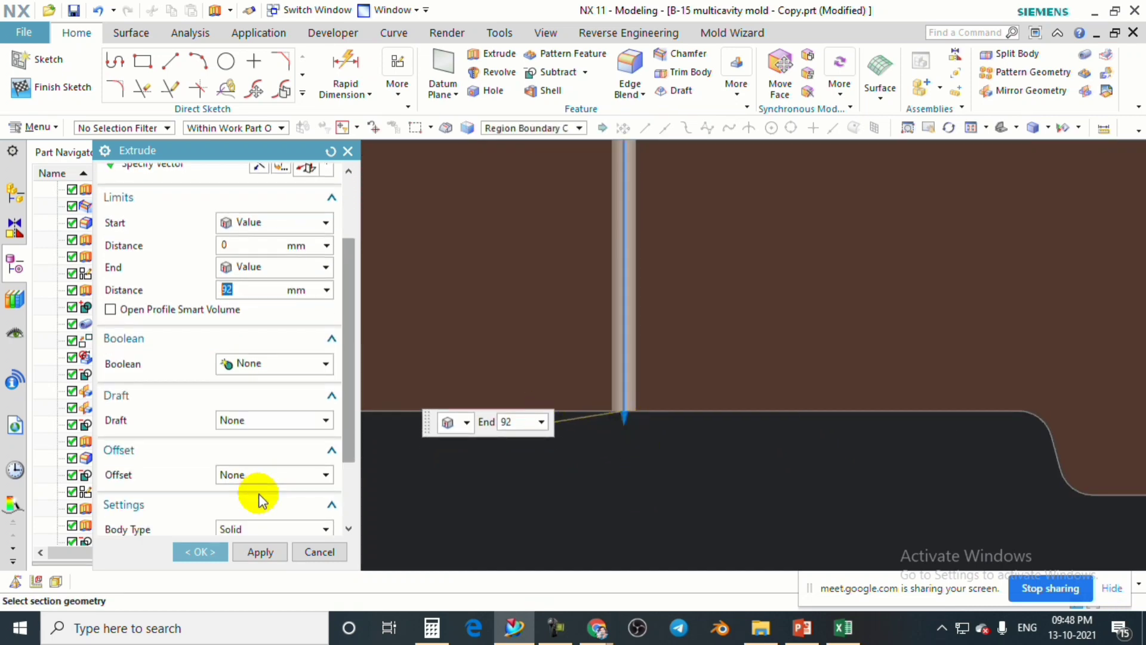
scroll(263, 478, "down", 1)
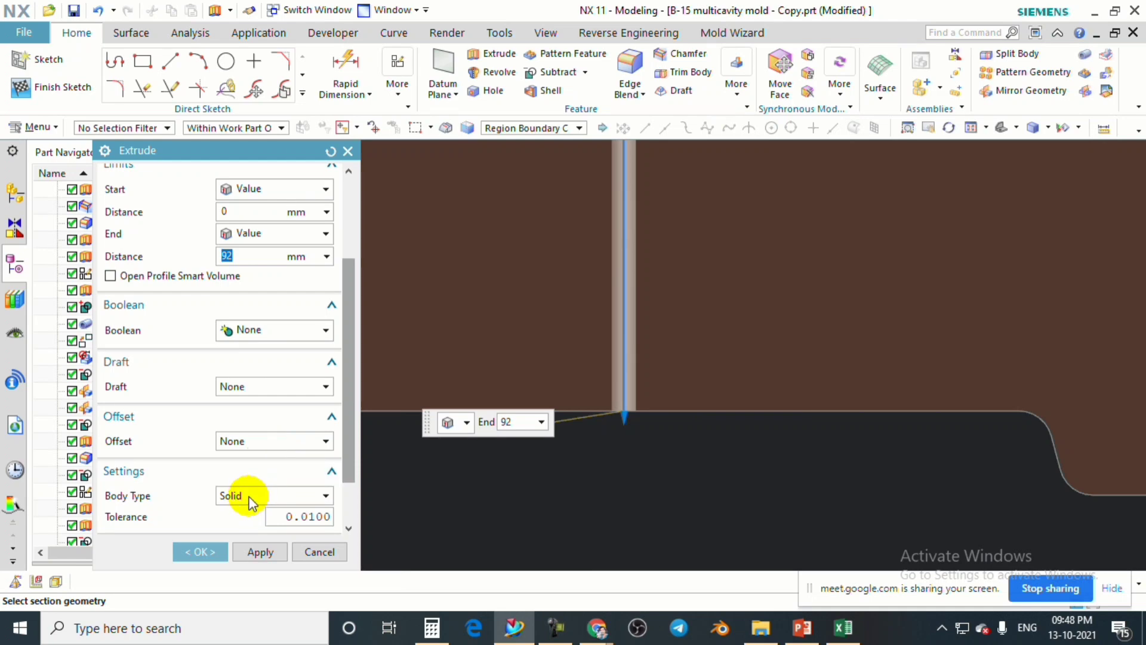
left_click(250, 496)
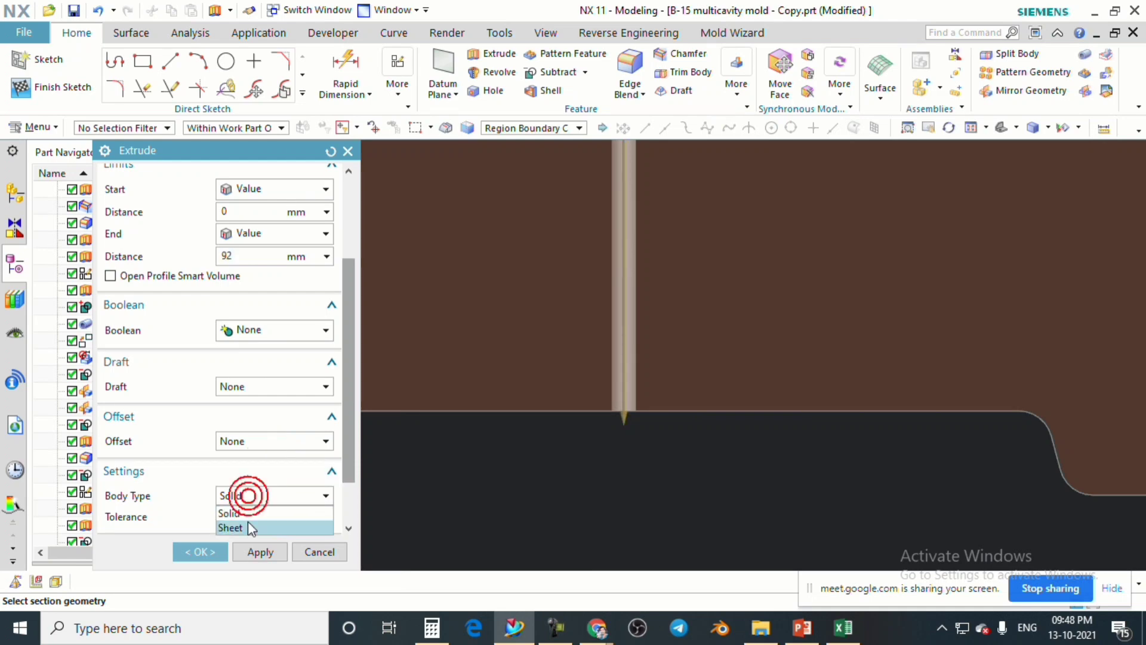
left_click(266, 387)
left_click(255, 415)
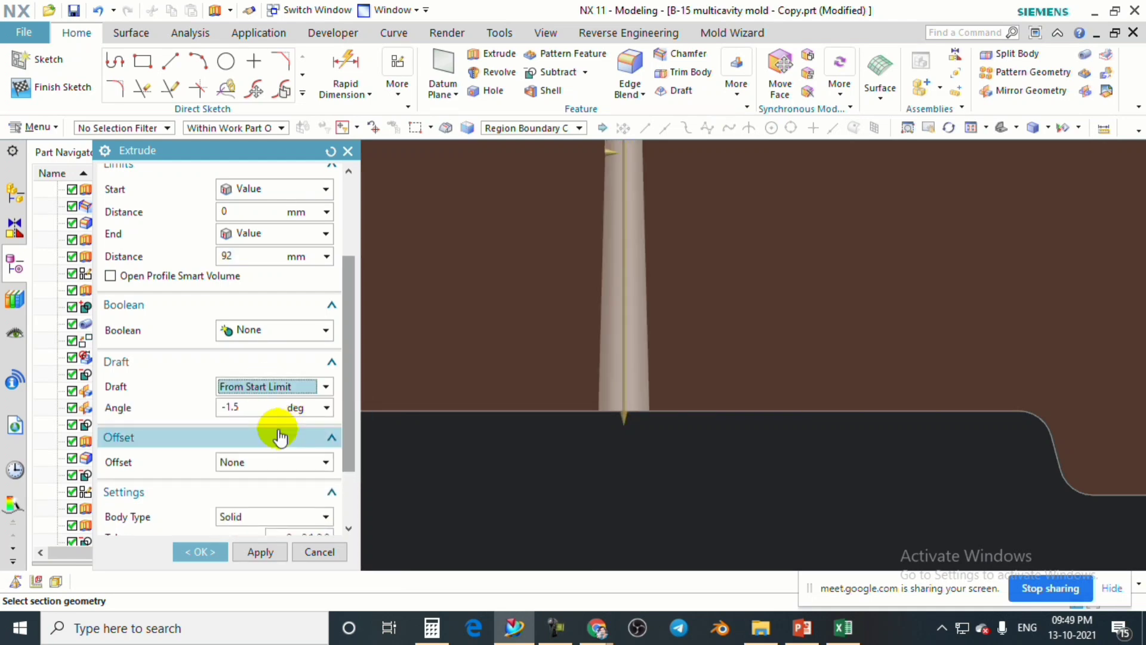
scroll(635, 320, "down", 3)
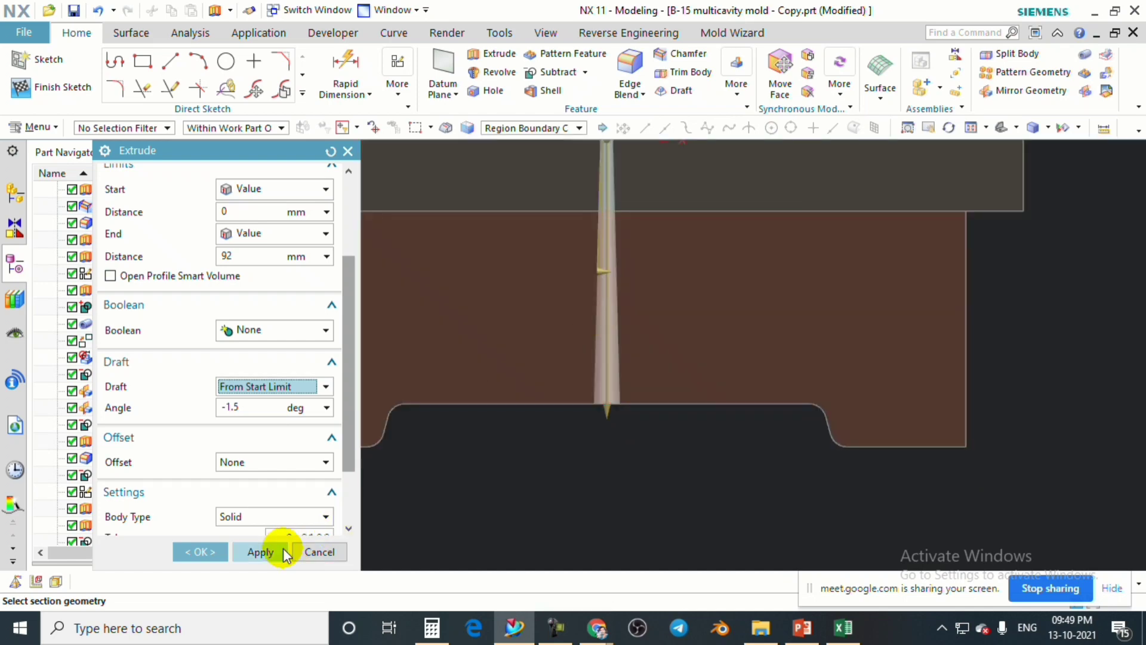
left_click(213, 554)
Examine the underside of the orange plate where the stepped cylinder and tapered sprue meet the runner between the cavities.
scroll(652, 368, "down", 3)
middle_click_drag(653, 368, 660, 317)
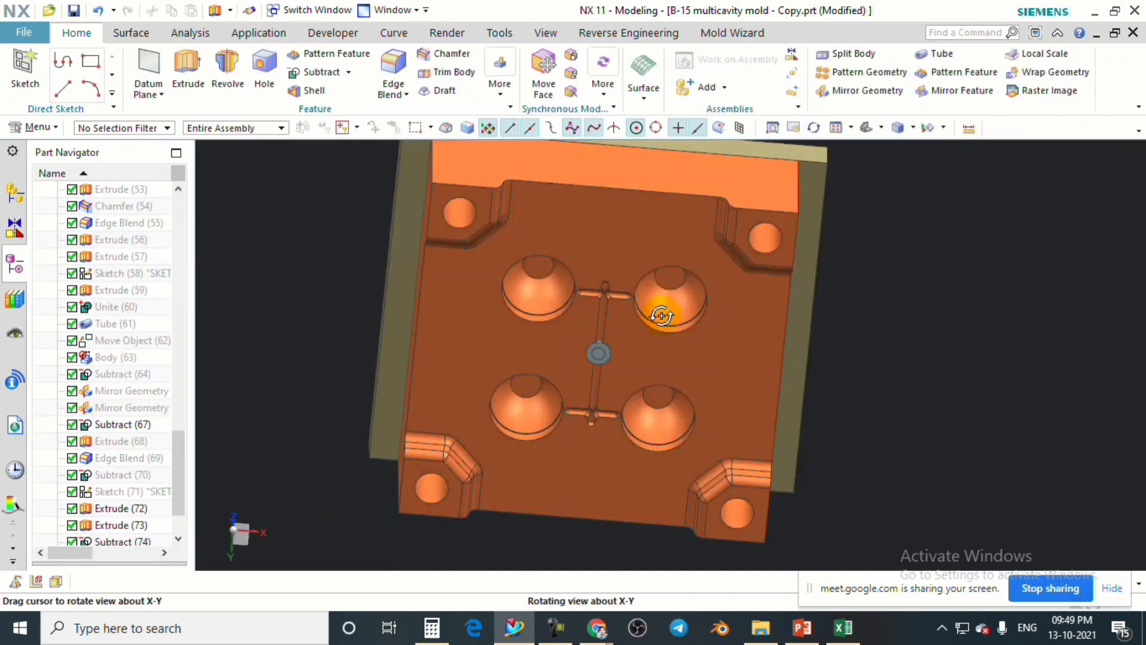
scroll(602, 343, "up", 5)
scroll(601, 343, "up", 2)
scroll(602, 340, "down", 4)
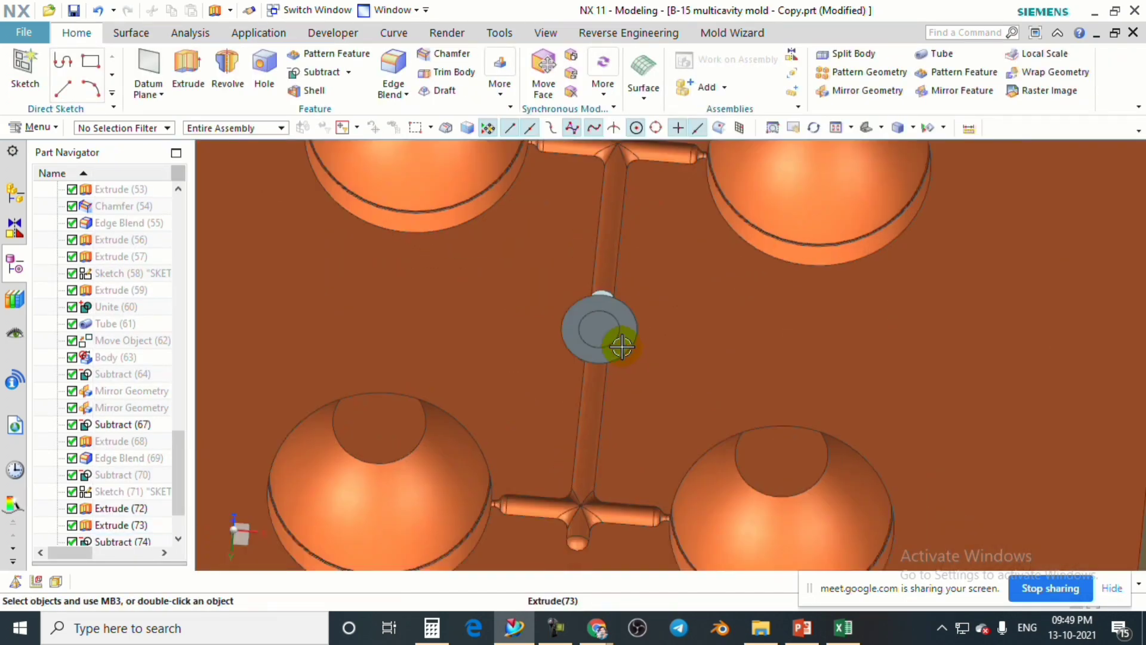
scroll(606, 344, "up", 3)
scroll(606, 340, "down", 4)
Bring the green molded parts with their runner into view with the orange plate by hiding them and swapping visibility.
middle_click_drag(606, 340, 662, 343)
scroll(666, 346, "up", 4)
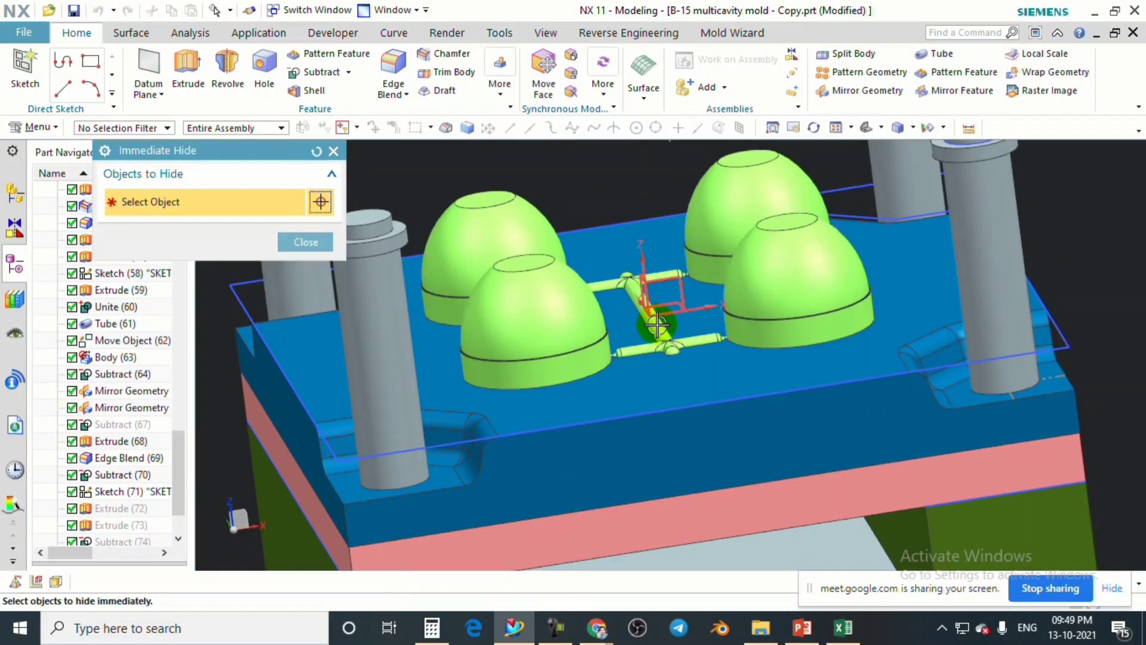
left_click(306, 242)
middle_click_drag(306, 245, 645, 286)
scroll(666, 318, "up", 4)
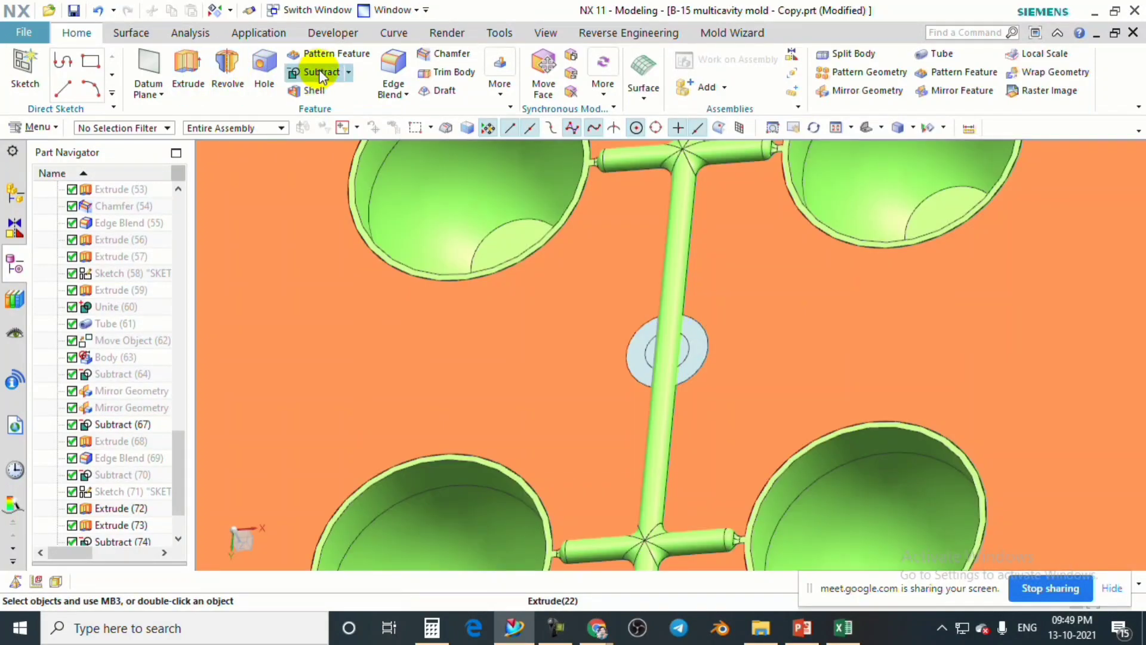
Unite the tapered sprue body with the green runner and molded parts.
left_click(338, 101)
left_click(691, 339)
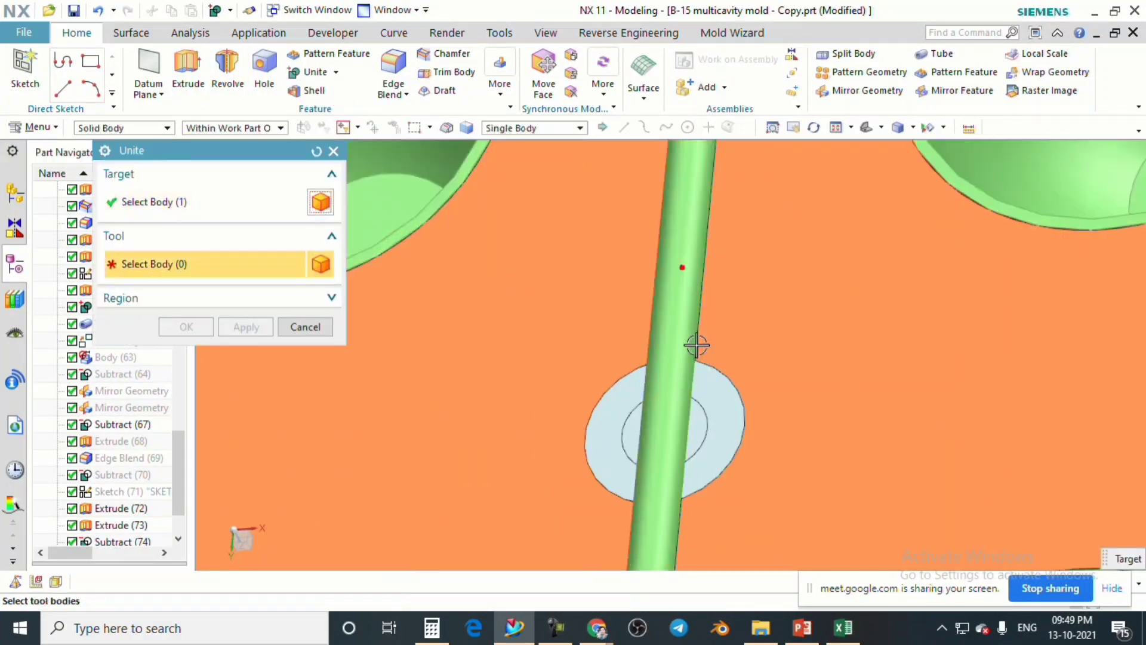
scroll(690, 438, "up", 3)
right_click(686, 443)
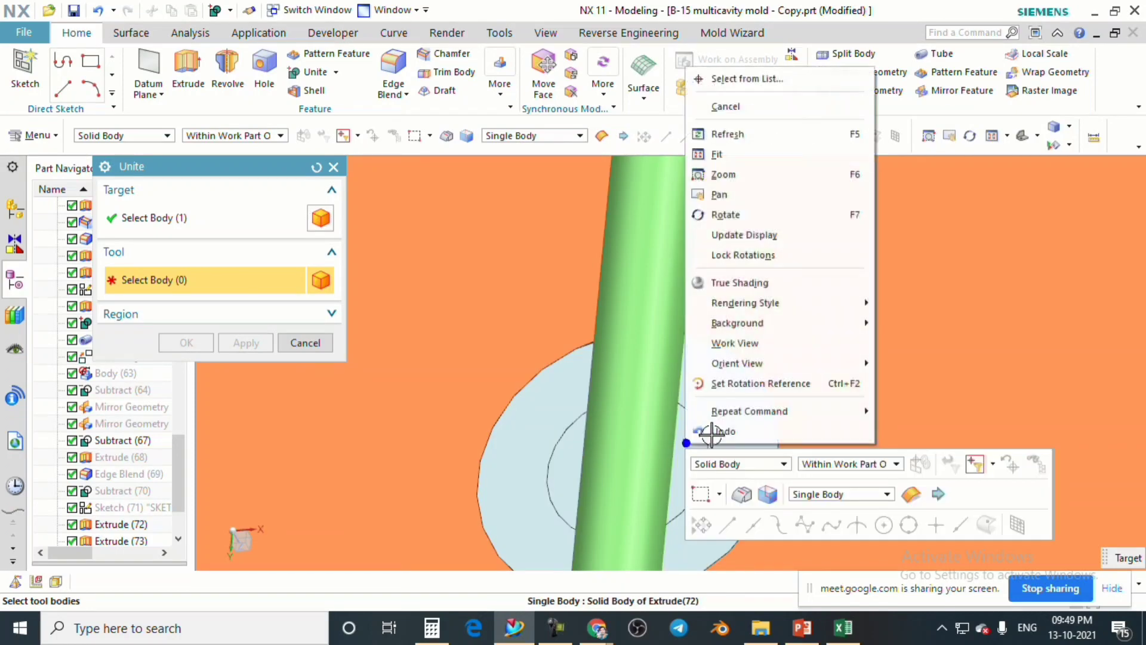
left_click(713, 84)
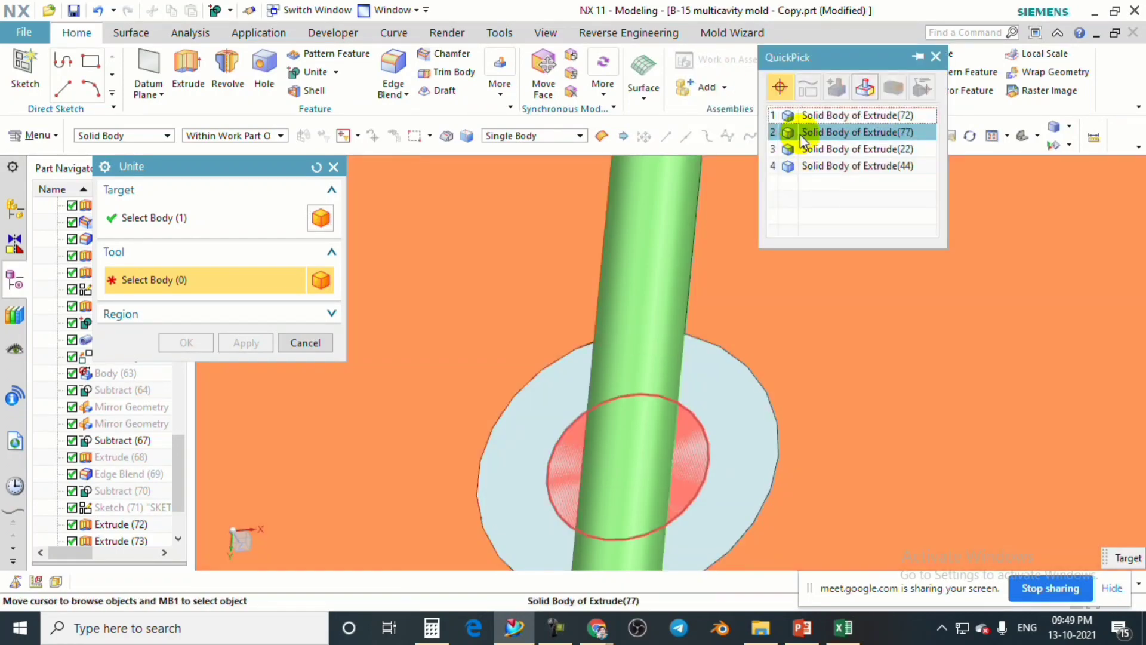
left_click(800, 132)
left_click(179, 343)
Subtract the green runner and sprue body from the stepped cylinder, keeping the tool body.
scroll(597, 394, "down", 5)
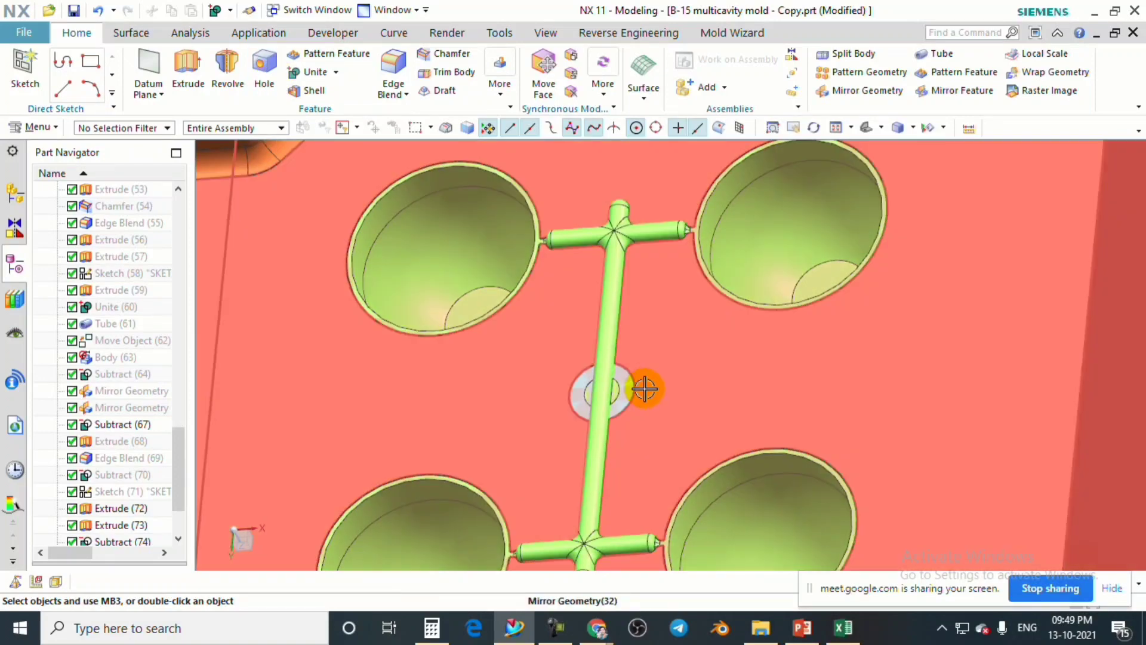
middle_click_drag(647, 389, 558, 417)
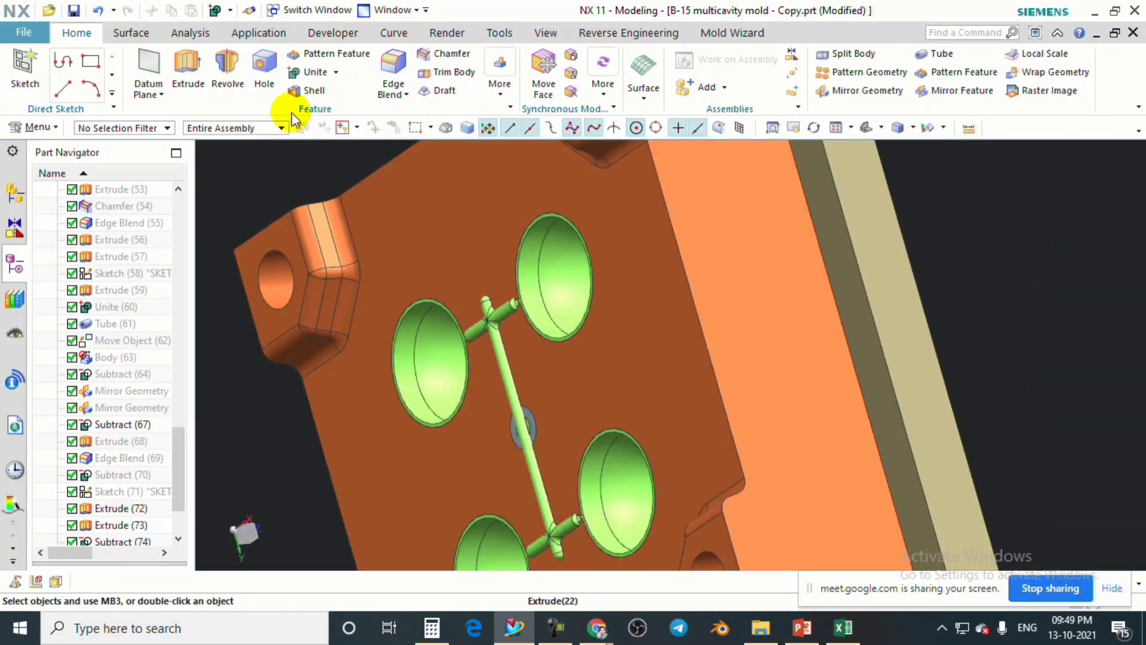
left_click(315, 73)
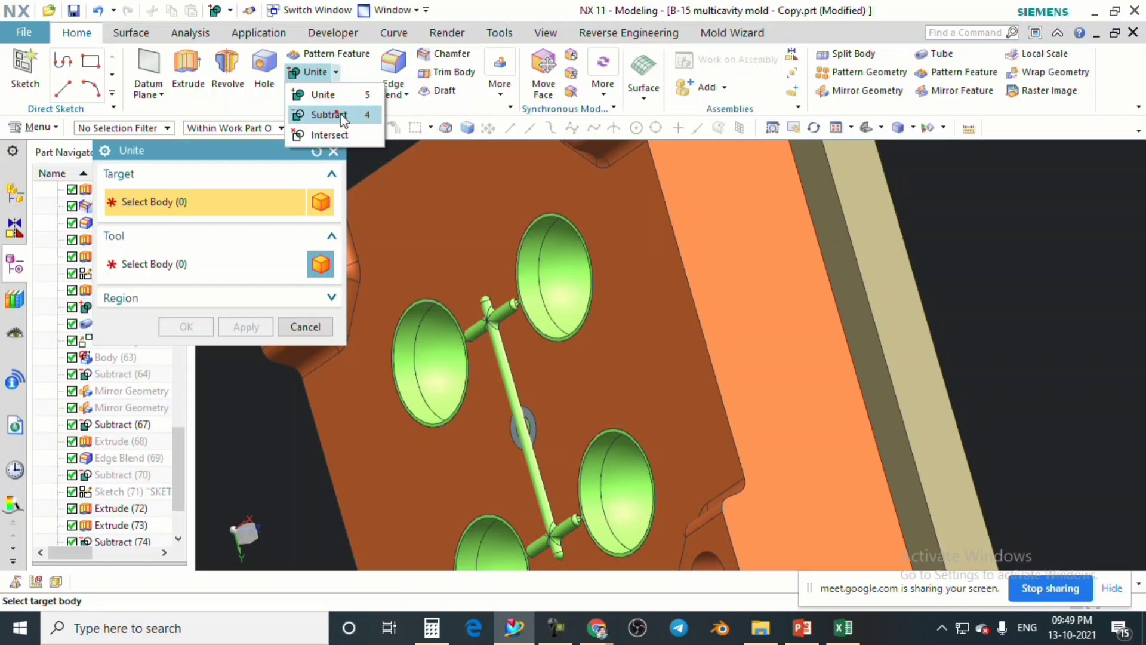
left_click(341, 116)
scroll(541, 369, "up", 3)
scroll(596, 358, "down", 3)
scroll(543, 400, "up", 3)
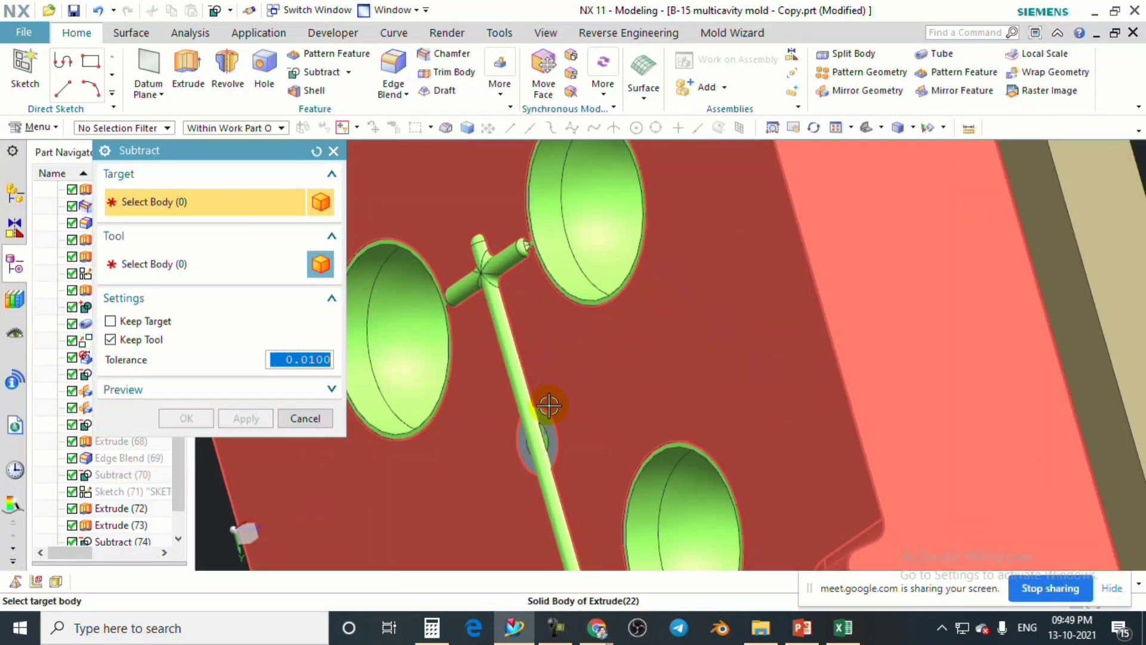
left_click(541, 416)
left_click(524, 398)
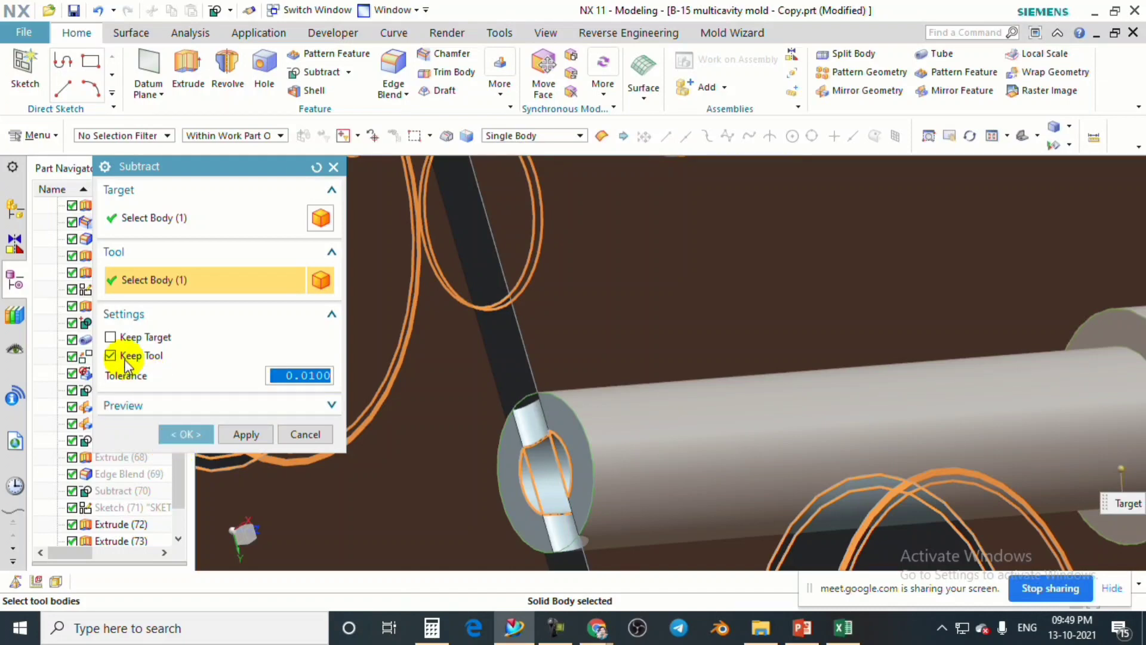
left_click(182, 435)
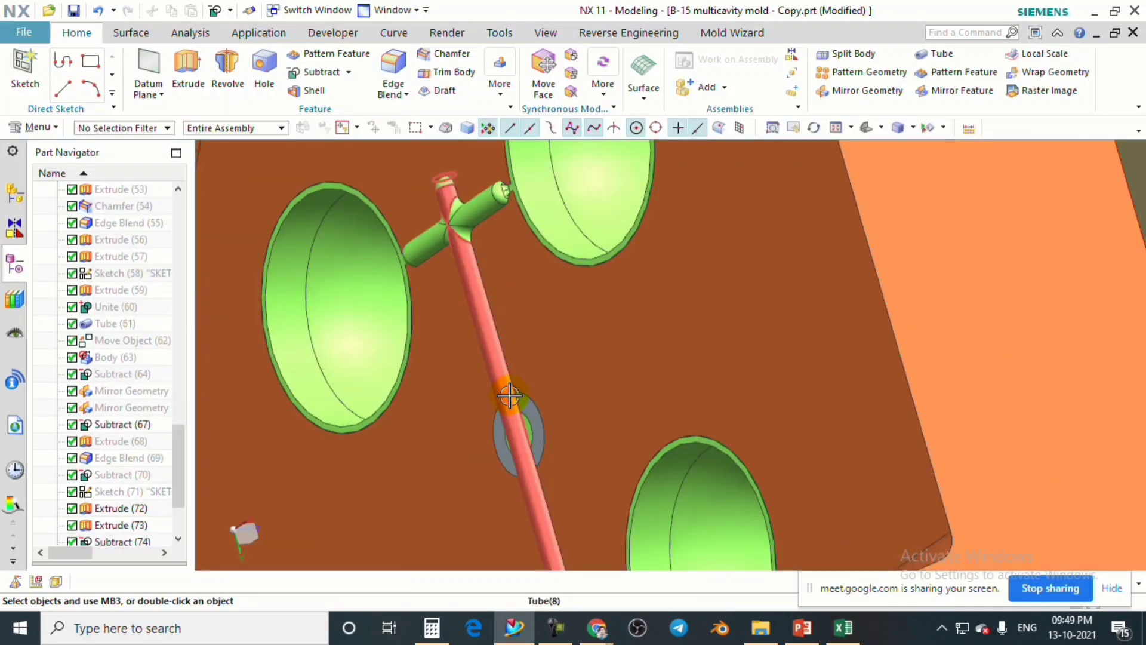
Hide the green runner and molded parts to expose the channel cut into the stepped cylinder.
key("ctrl+shift+i")
left_click(500, 368)
left_click(306, 245)
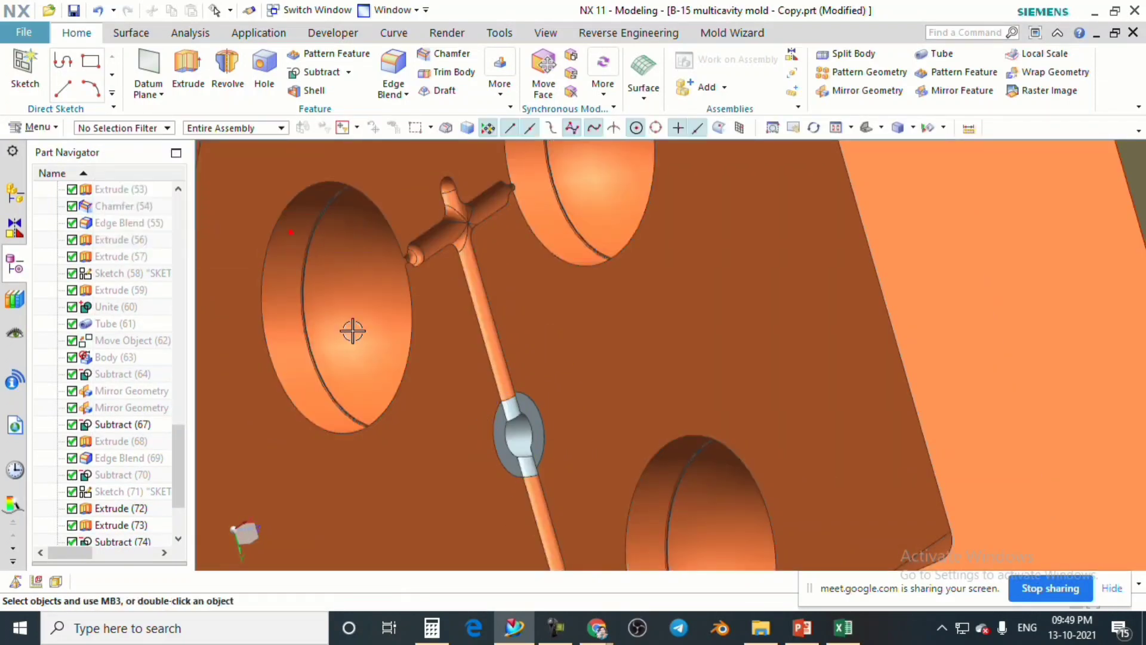
Section the mold view with one plane on the absolute X orientation through the sprue.
middle_click_drag(353, 330, 673, 442)
scroll(632, 358, "down", 5)
key("F8")
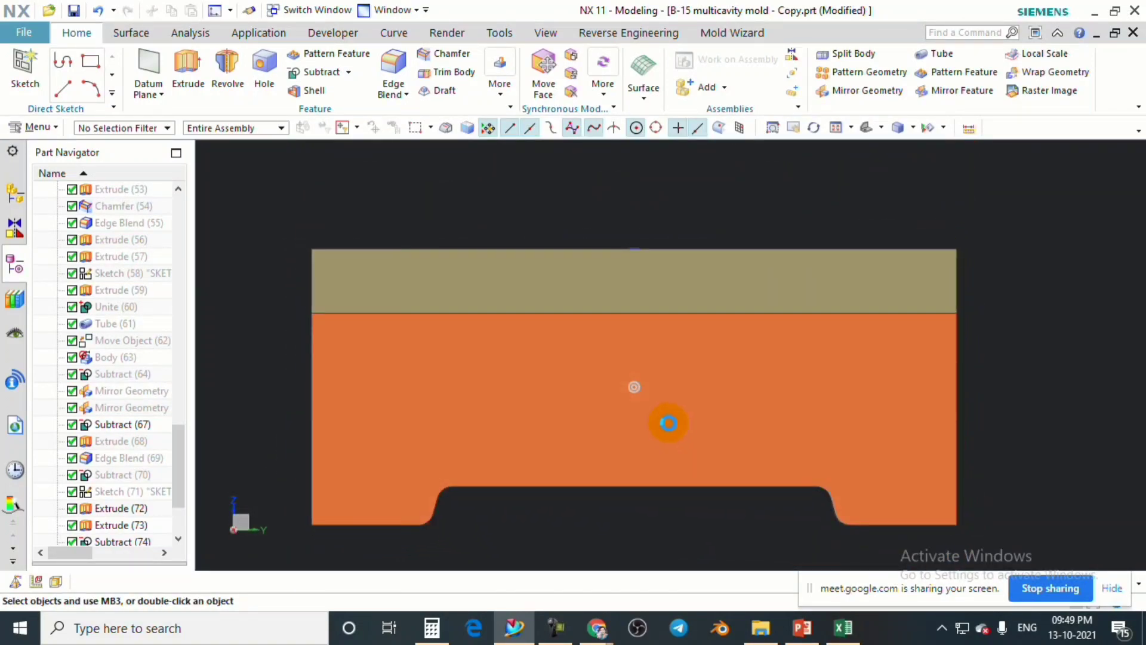
left_click(219, 335)
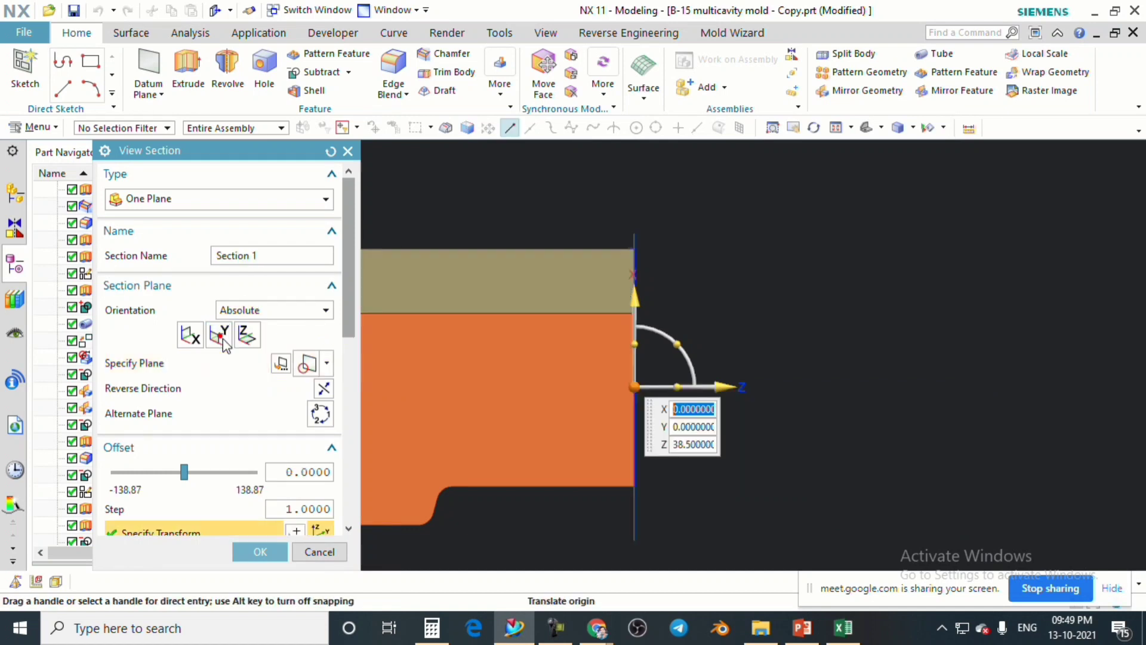
left_click(190, 336)
scroll(621, 493, "up", 8)
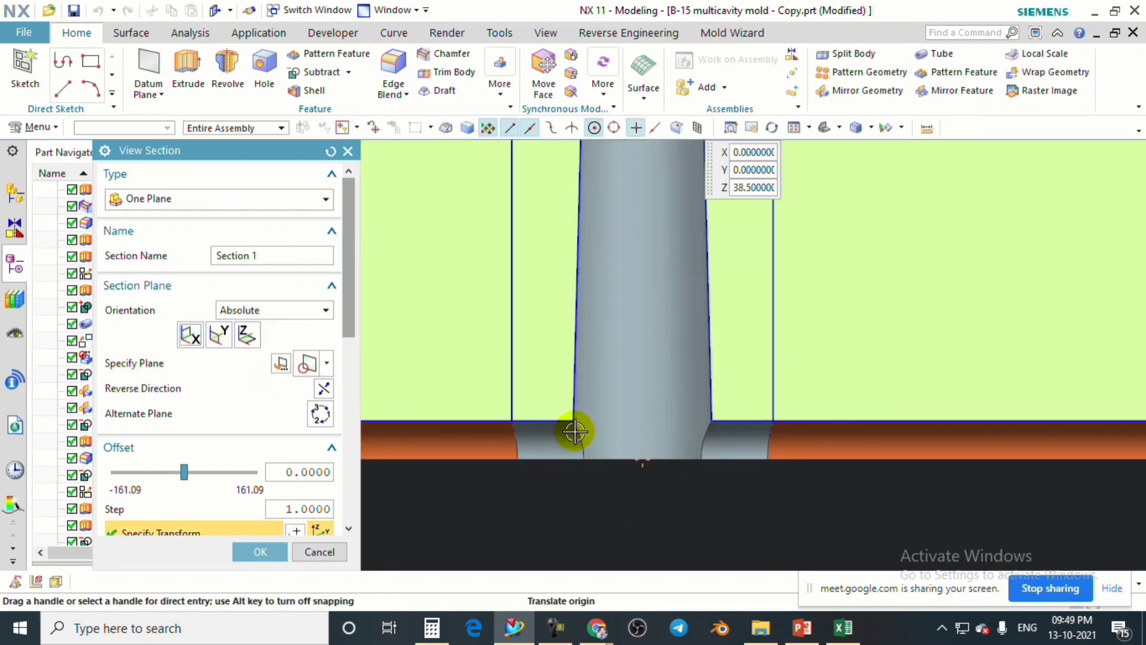
Examine the sprue's junction with the runner in the X section, and close the section view without keeping it.
scroll(636, 454, "down", 5)
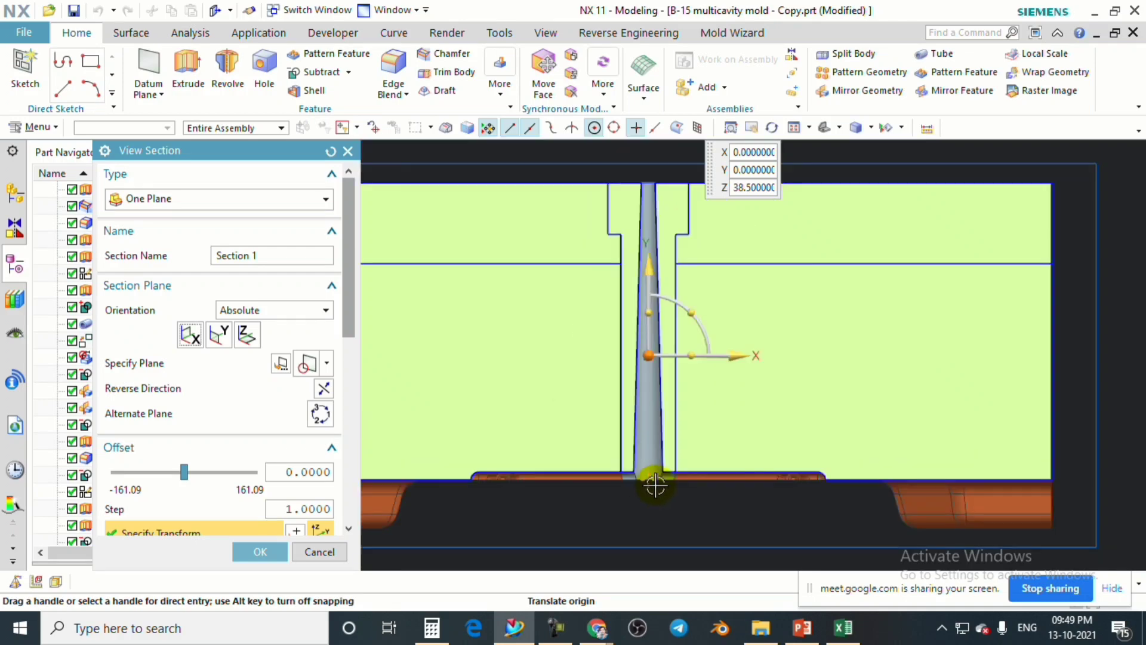
scroll(655, 481, "up", 4)
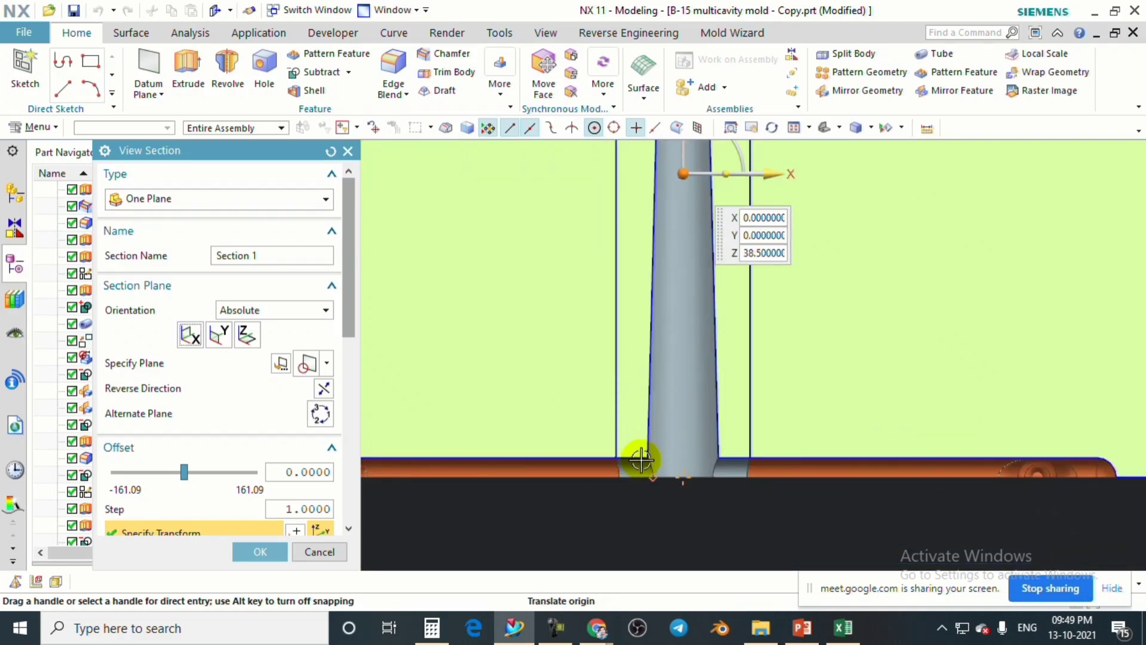
scroll(641, 460, "up", 1)
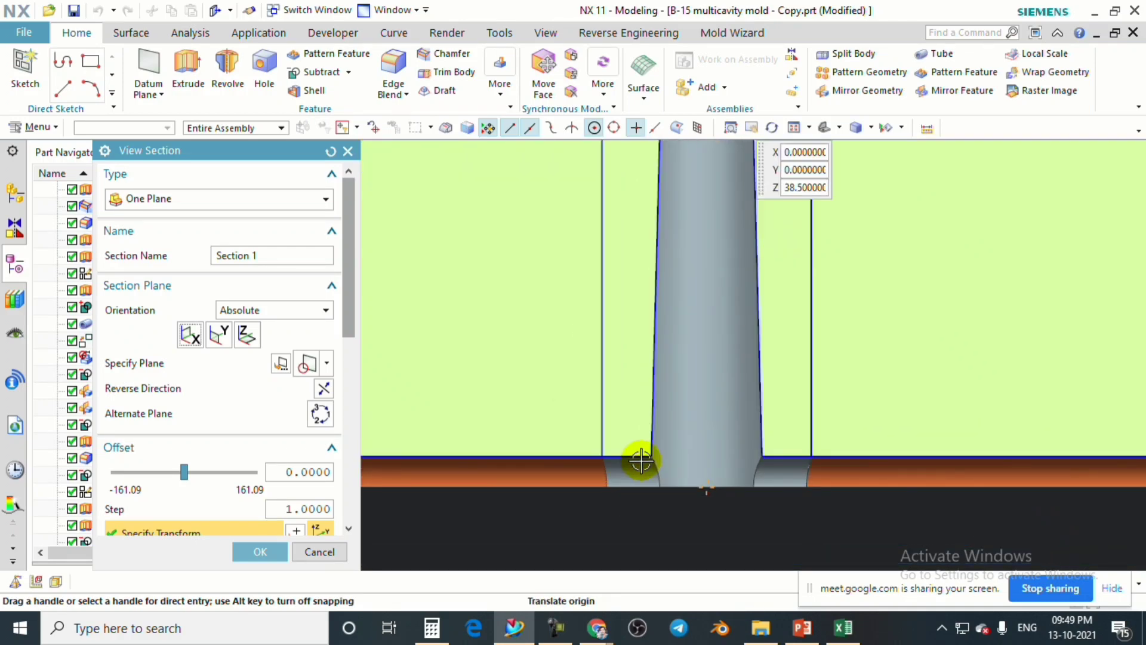
scroll(630, 461, "up", 3)
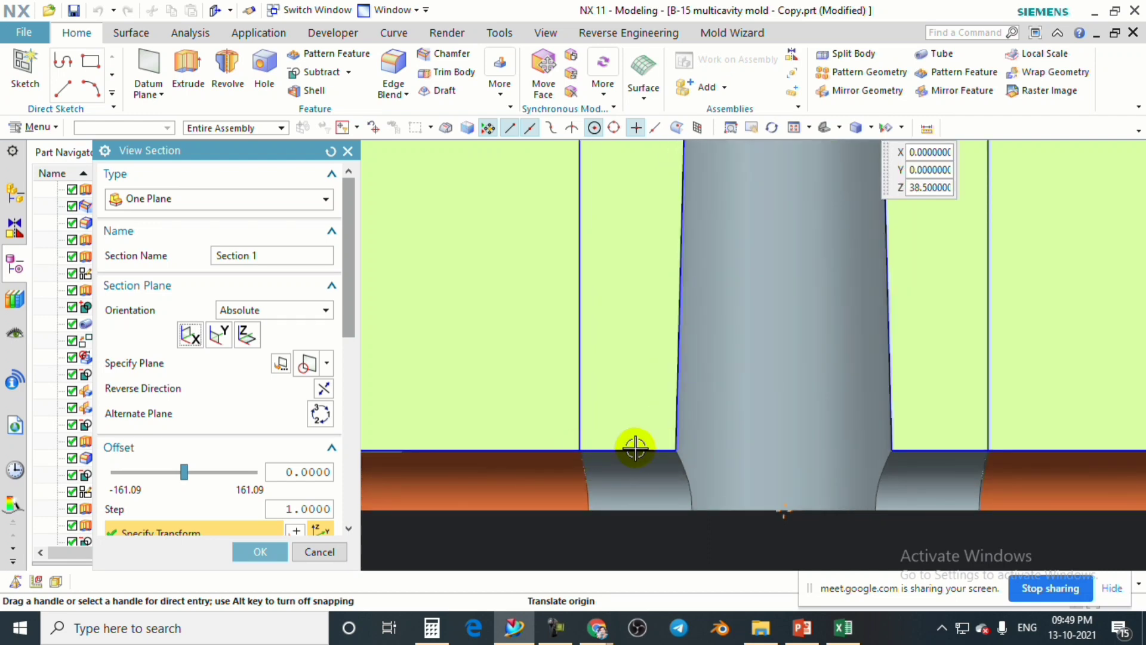
scroll(635, 453, "down", 5)
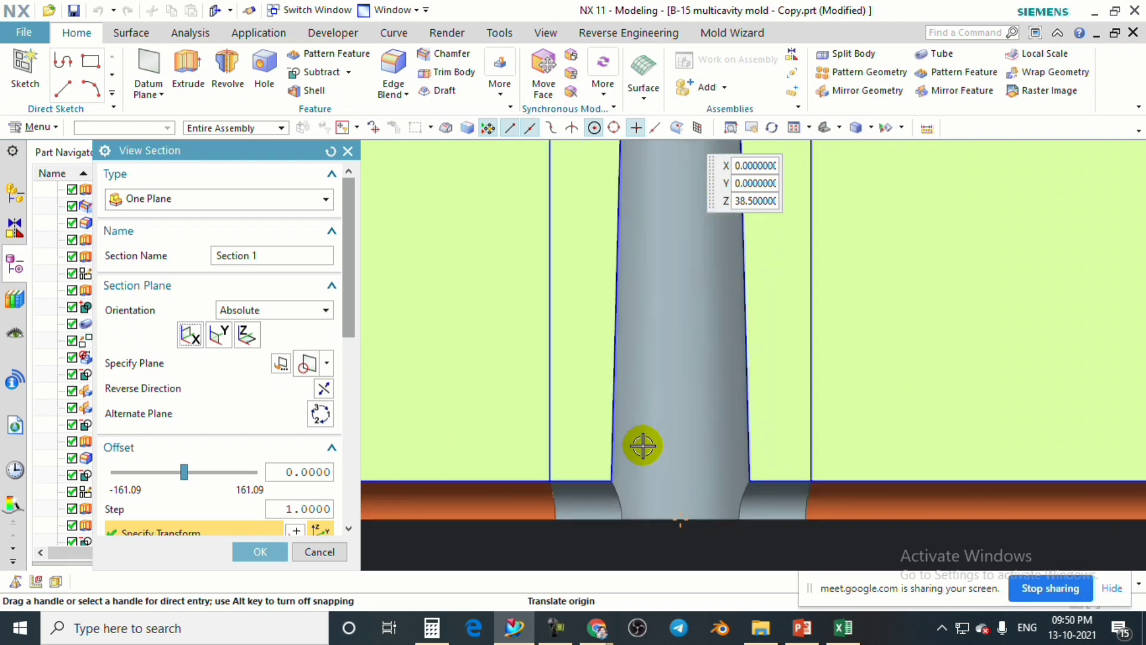
scroll(636, 474, "up", 1)
scroll(629, 471, "down", 4)
scroll(635, 481, "up", 2)
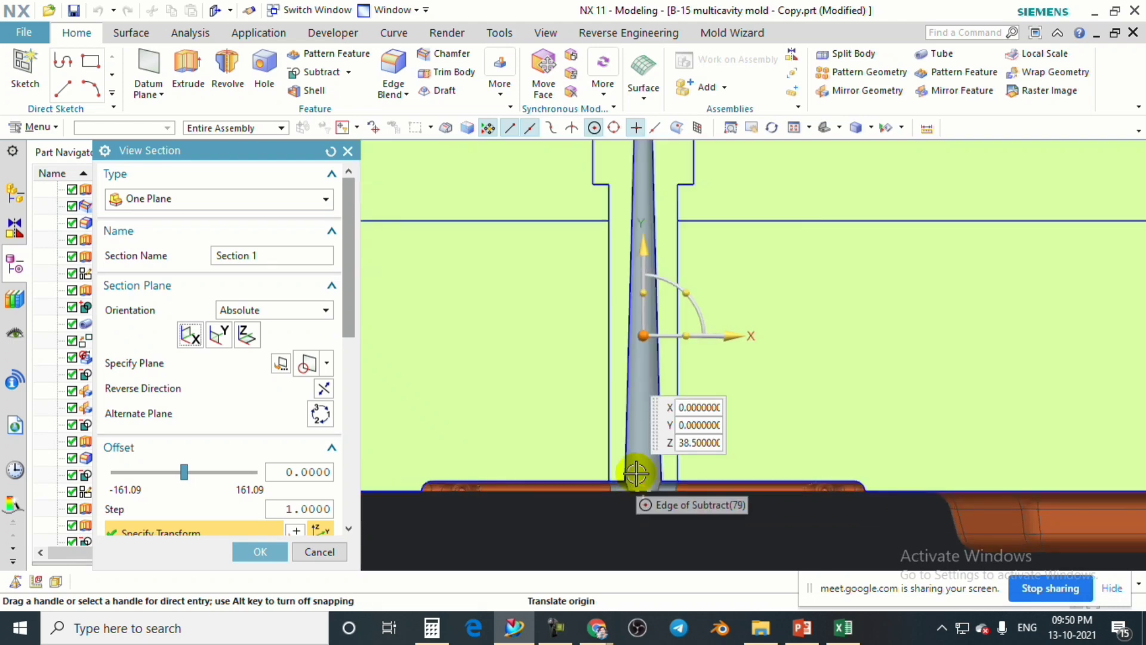
scroll(636, 473, "up", 2)
scroll(636, 473, "down", 2)
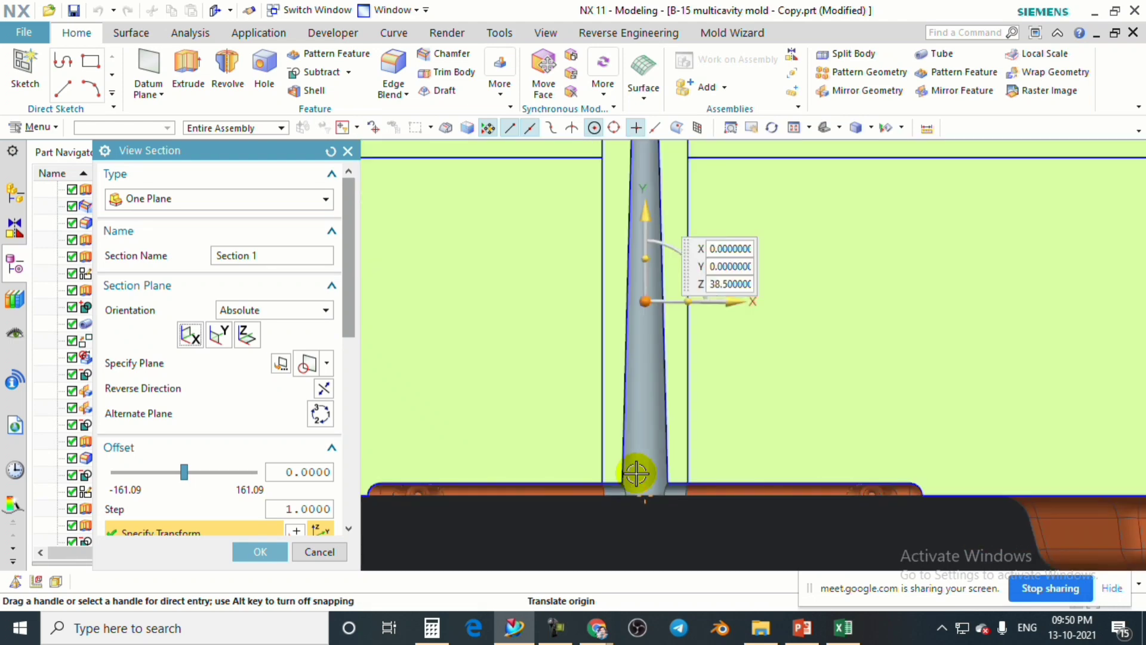
scroll(634, 499, "up", 2)
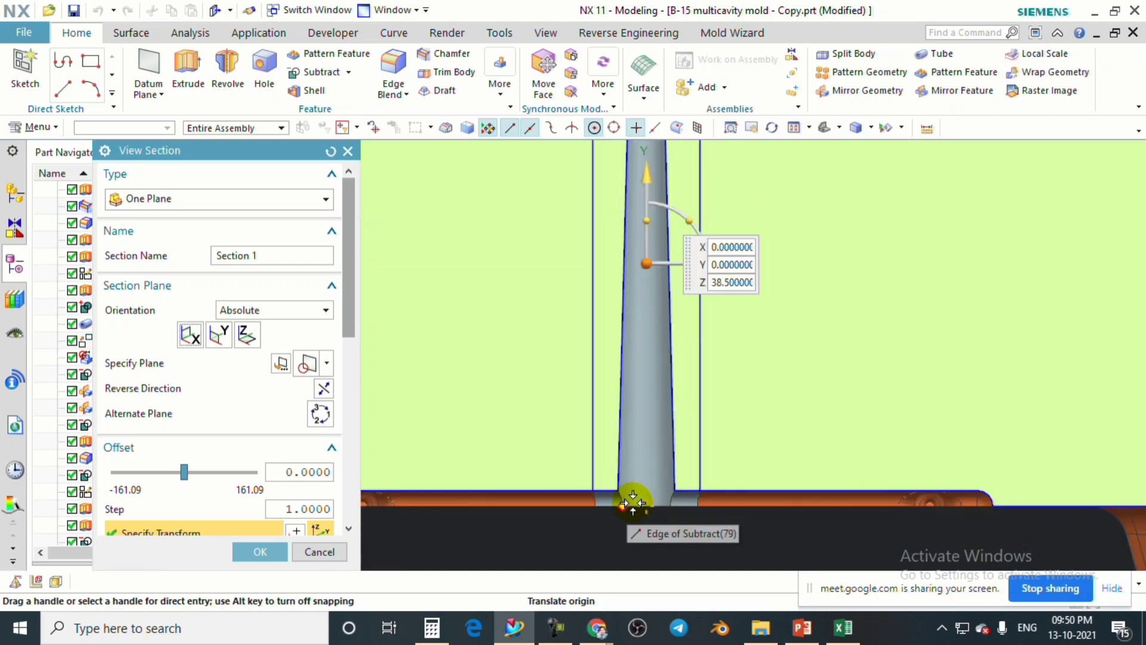
scroll(635, 496, "down", 1)
scroll(644, 494, "up", 2)
scroll(645, 493, "down", 1)
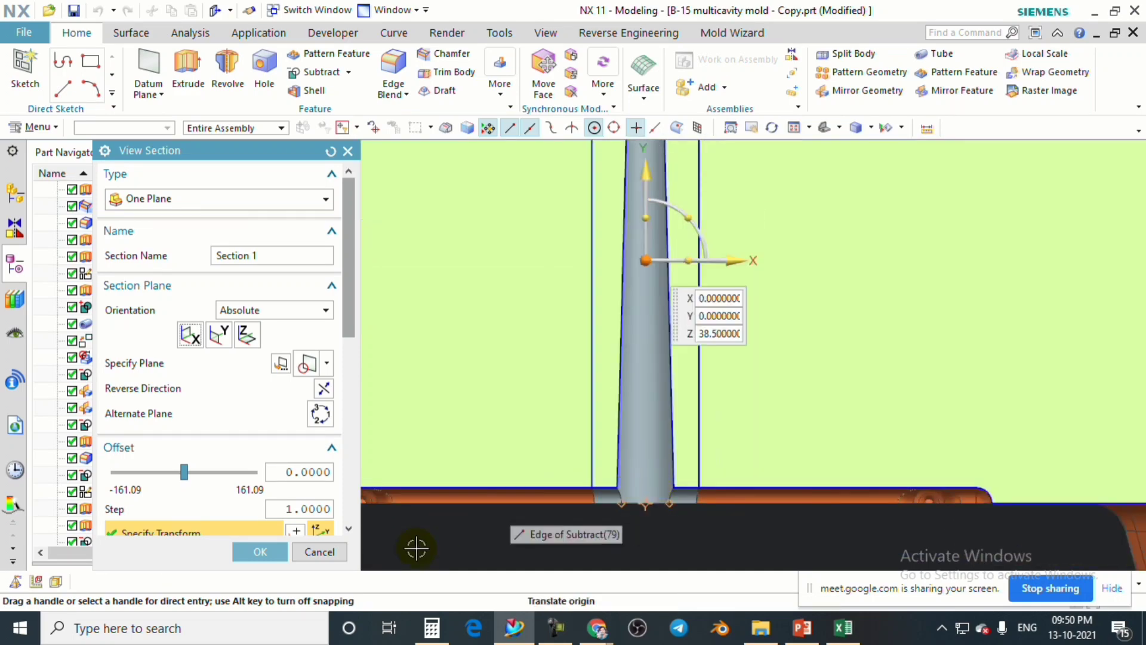
left_click(329, 552)
Inspect the runner channels on the cavity side and the sprue opening in the top plate.
scroll(594, 493, "down", 3)
middle_click_drag(593, 494, 592, 397)
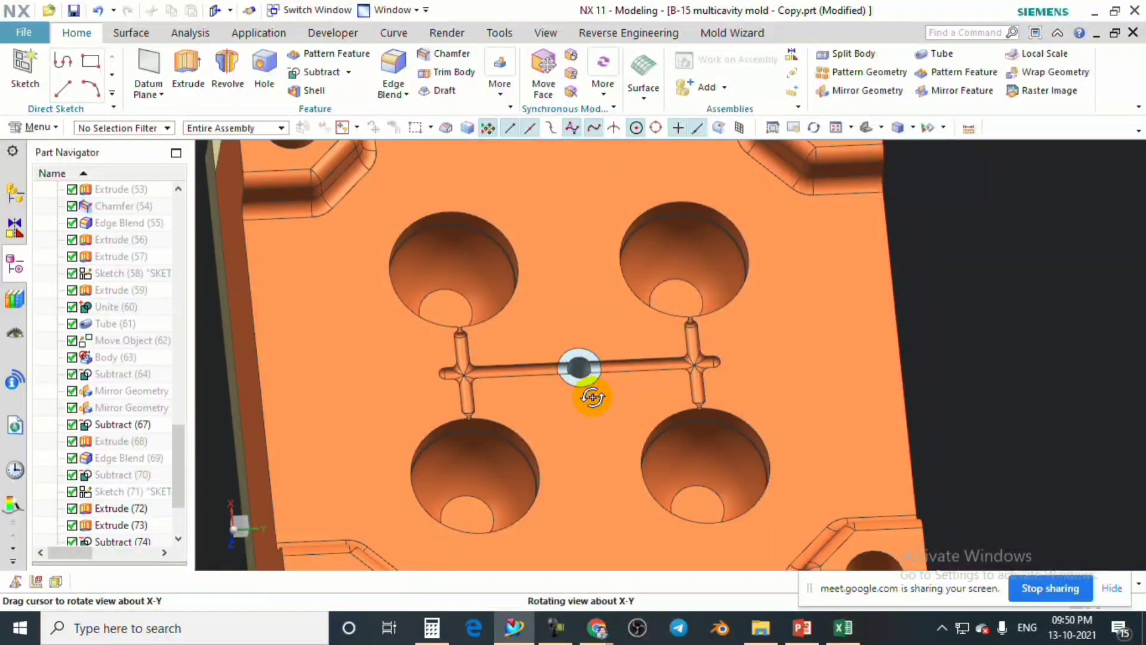
scroll(567, 373, "up", 3)
scroll(569, 377, "up", 1)
scroll(600, 406, "down", 1)
scroll(605, 412, "down", 1)
middle_click_drag(609, 448, 657, 552)
scroll(616, 385, "down", 1)
scroll(637, 446, "down", 3)
middle_click_drag(633, 469, 647, 537)
scroll(624, 471, "up", 3)
scroll(629, 492, "down", 3)
middle_click_drag(630, 491, 609, 379)
scroll(609, 379, "up", 2)
scroll(614, 363, "up", 2)
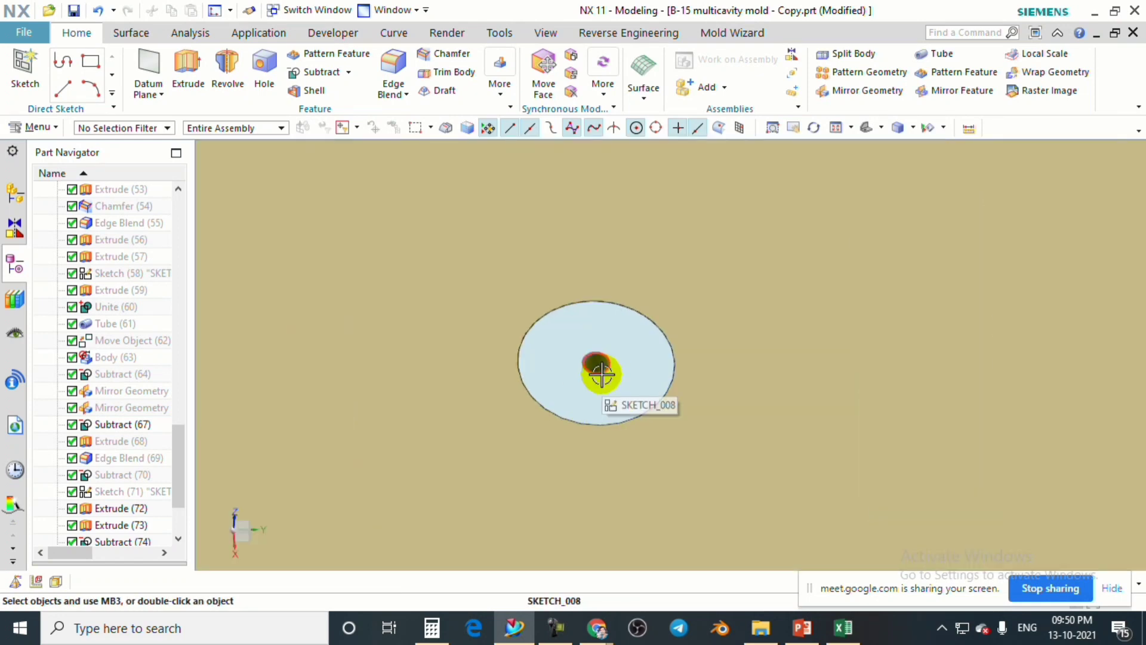
scroll(596, 370, "up", 2)
scroll(600, 373, "down", 3)
Examine where the runner channel meets the sprue hole on the underside of the stepped cylinder.
middle_click_drag(601, 376, 615, 345)
scroll(631, 340, "down", 7)
scroll(621, 388, "up", 1)
middle_click_drag(622, 391, 616, 363)
scroll(607, 437, "up", 2)
scroll(606, 437, "up", 5)
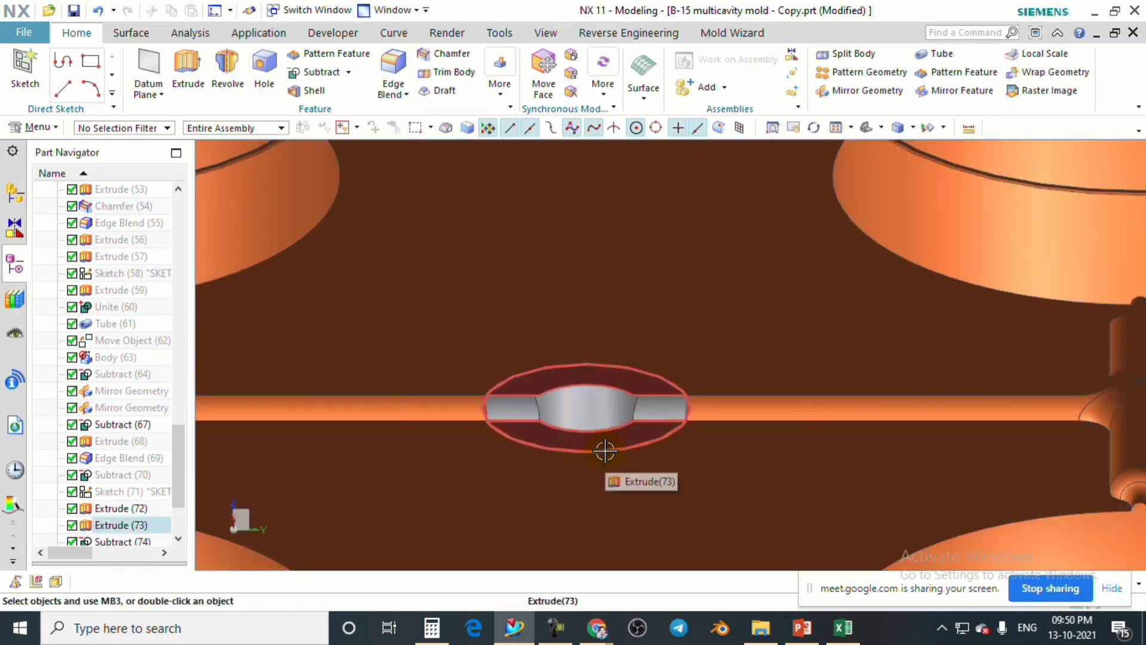
scroll(600, 445, "down", 5)
middle_click_drag(584, 435, 608, 429)
scroll(600, 382, "up", 2)
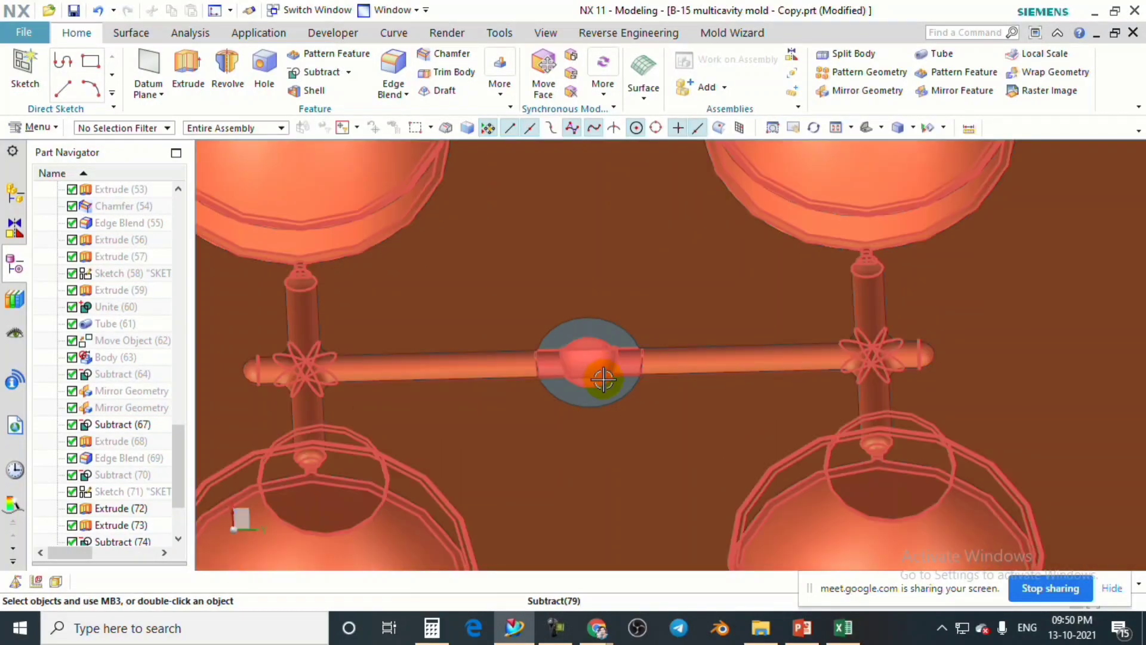
Examine the small sprue inlet hole in the stepped cylinder's top face.
middle_click_drag(606, 379, 638, 515)
scroll(678, 346, "down", 2)
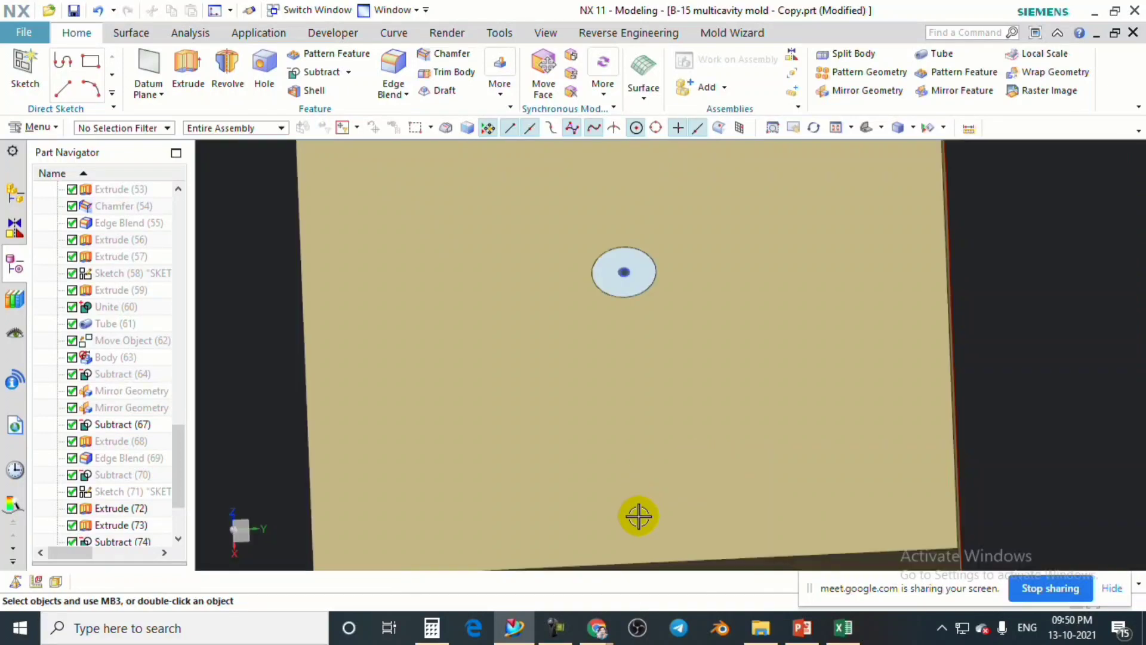
scroll(638, 515, "down", 2)
scroll(645, 389, "up", 4)
left_click(789, 128)
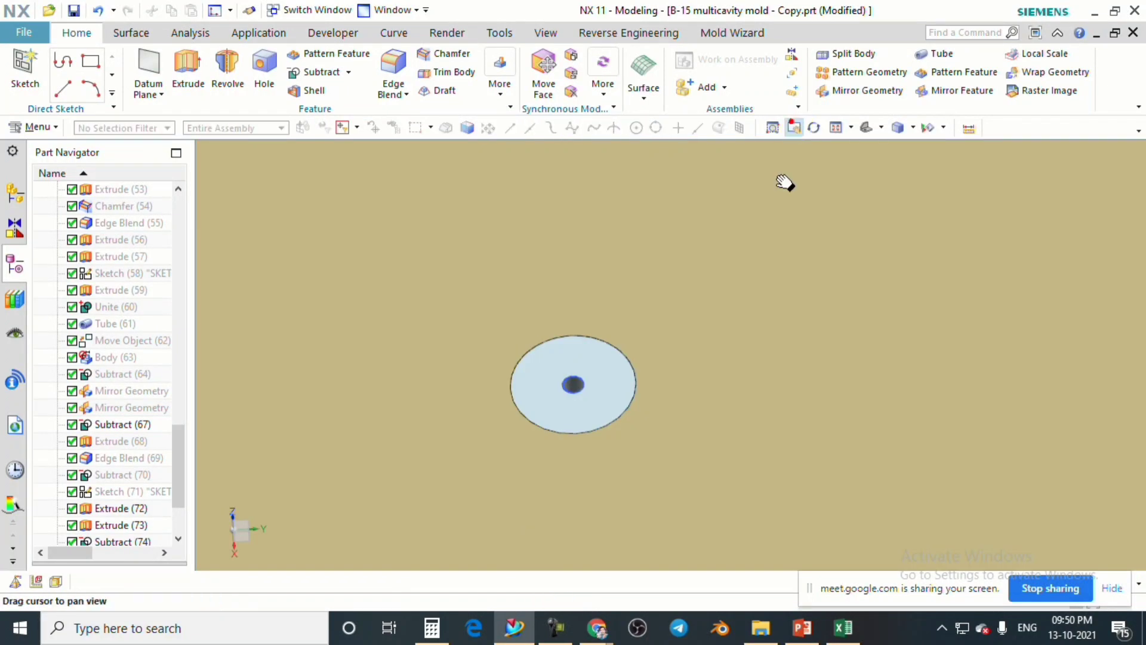
scroll(588, 390, "up", 2)
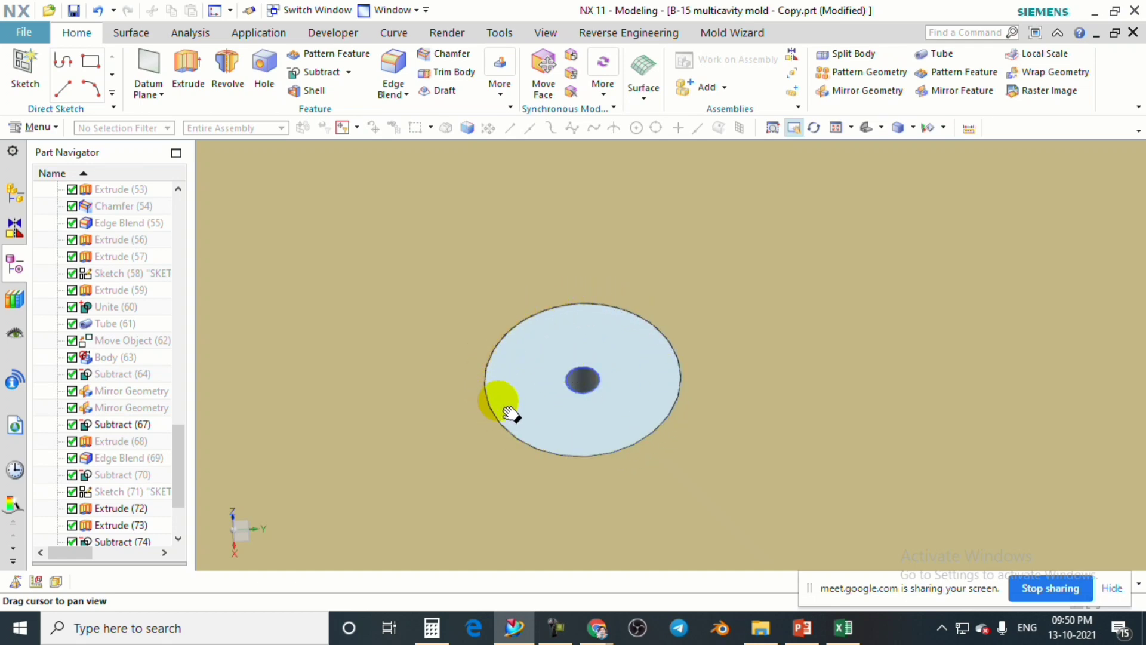
middle_click_drag(510, 414, 653, 363)
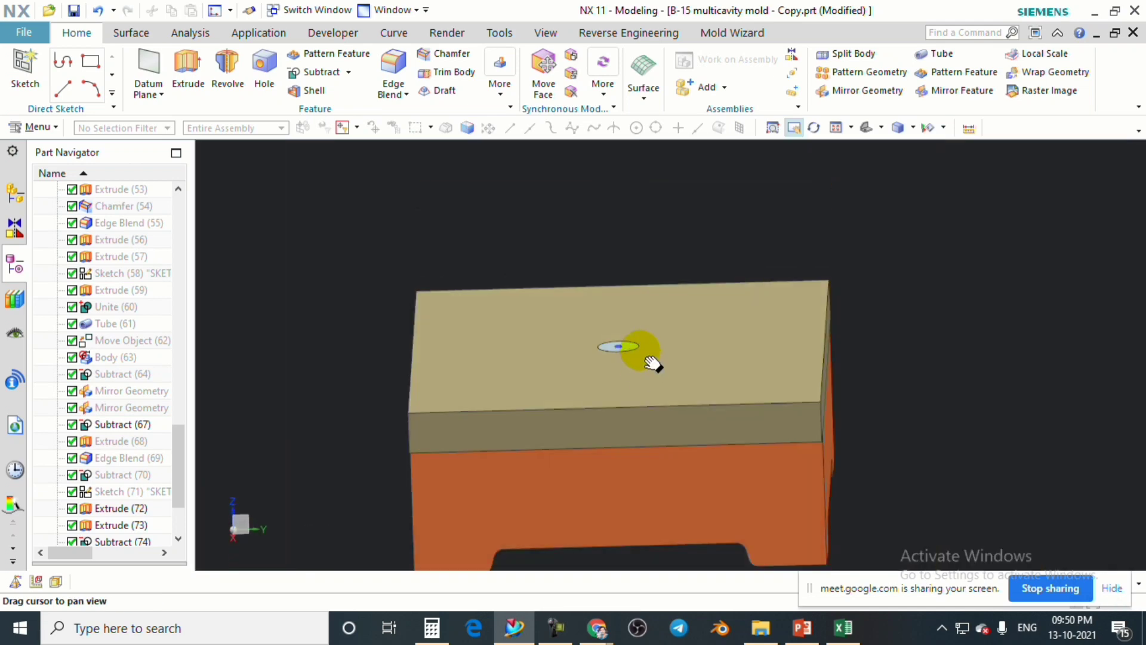
Section the mold view with one plane on the absolute Y orientation through the sprue.
key("F8")
key("ctrl+h")
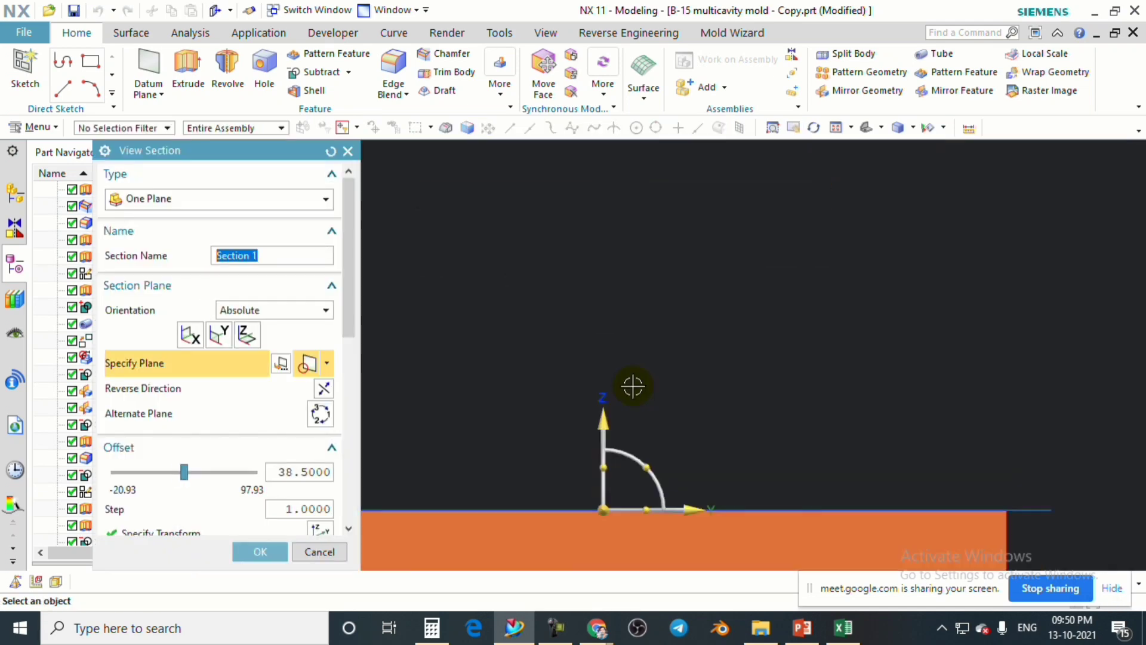
left_click(225, 338)
middle_click_drag(584, 411, 495, 391)
key("F8")
scroll(776, 332, "down", 4)
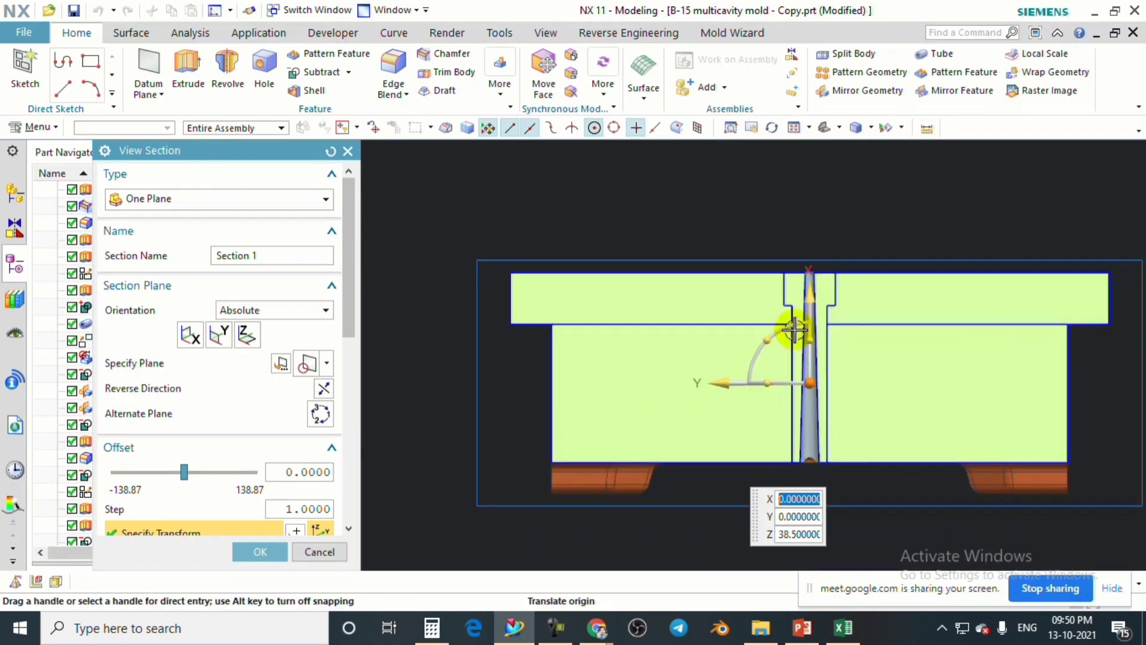
Examine the sprue's taper in the Y section, from its inlet down to the runner.
scroll(795, 328, "up", 3)
scroll(758, 337, "down", 2)
scroll(779, 472, "up", 3)
scroll(770, 444, "down", 2)
scroll(745, 287, "up", 1)
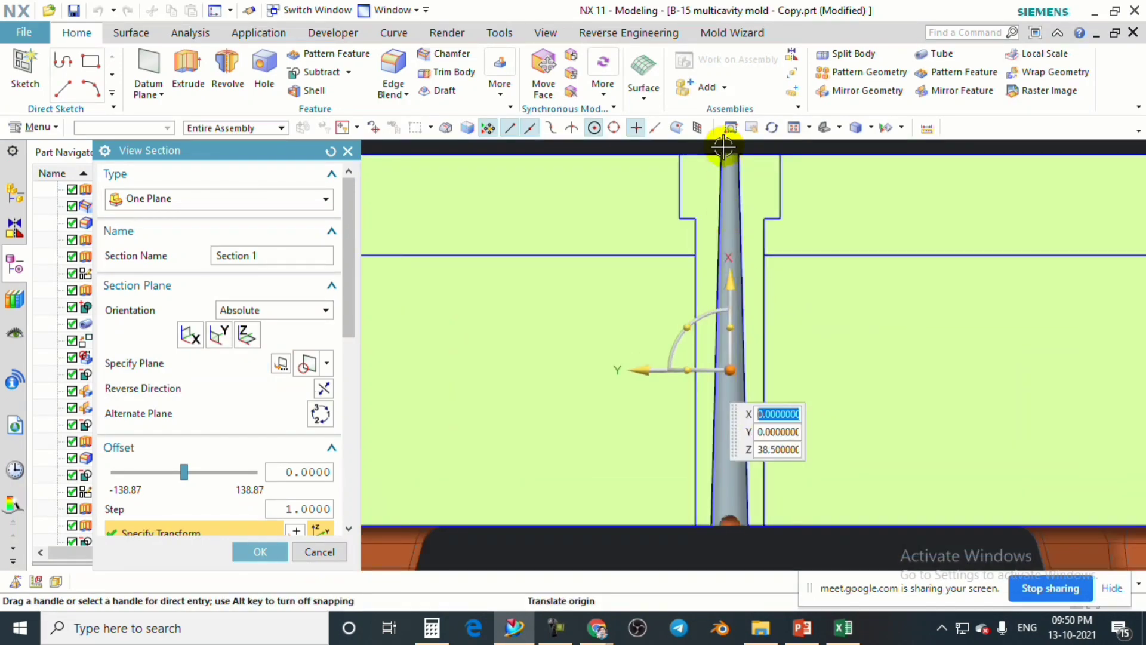
scroll(717, 519, "up", 4)
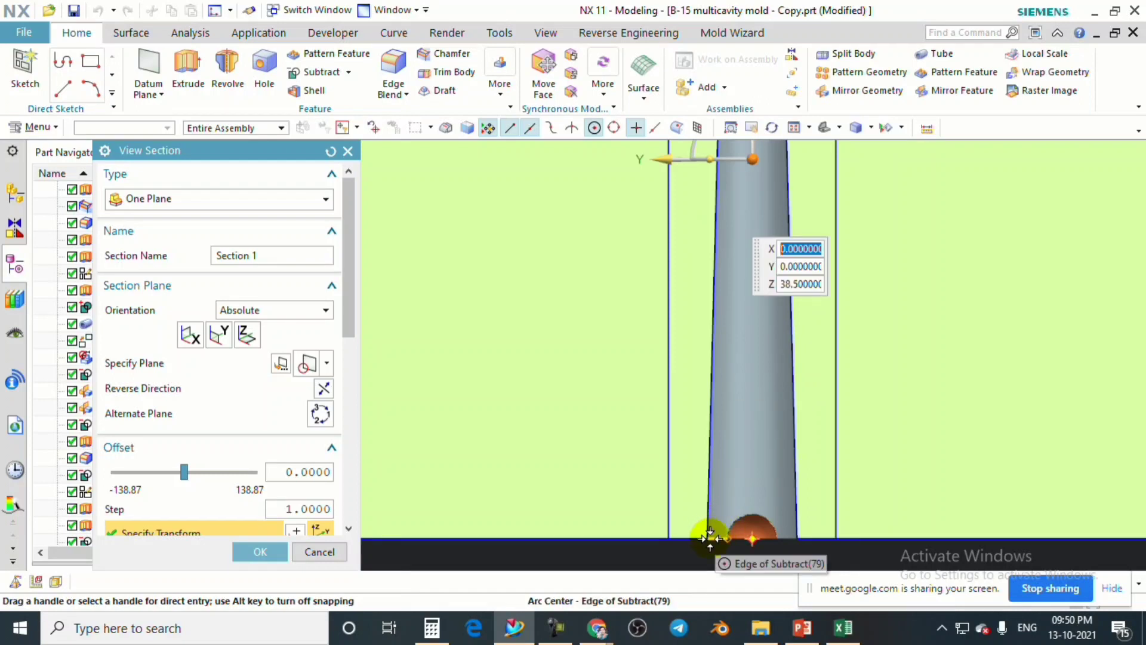
scroll(710, 537, "up", 3)
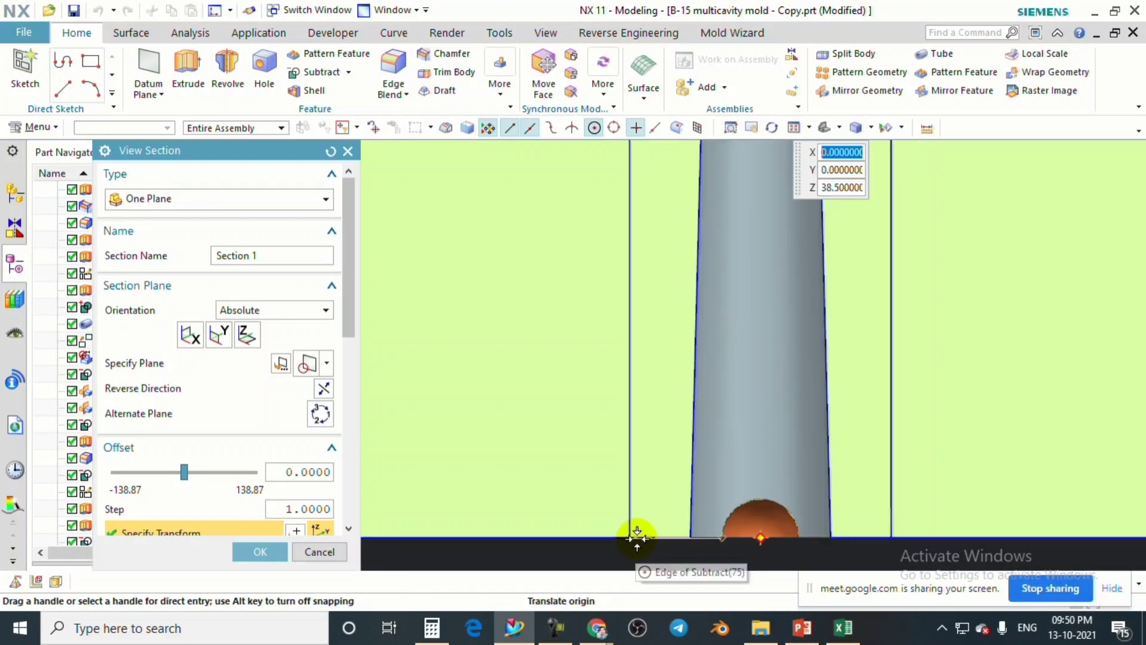
scroll(657, 531, "down", 5)
scroll(669, 310, "down", 2)
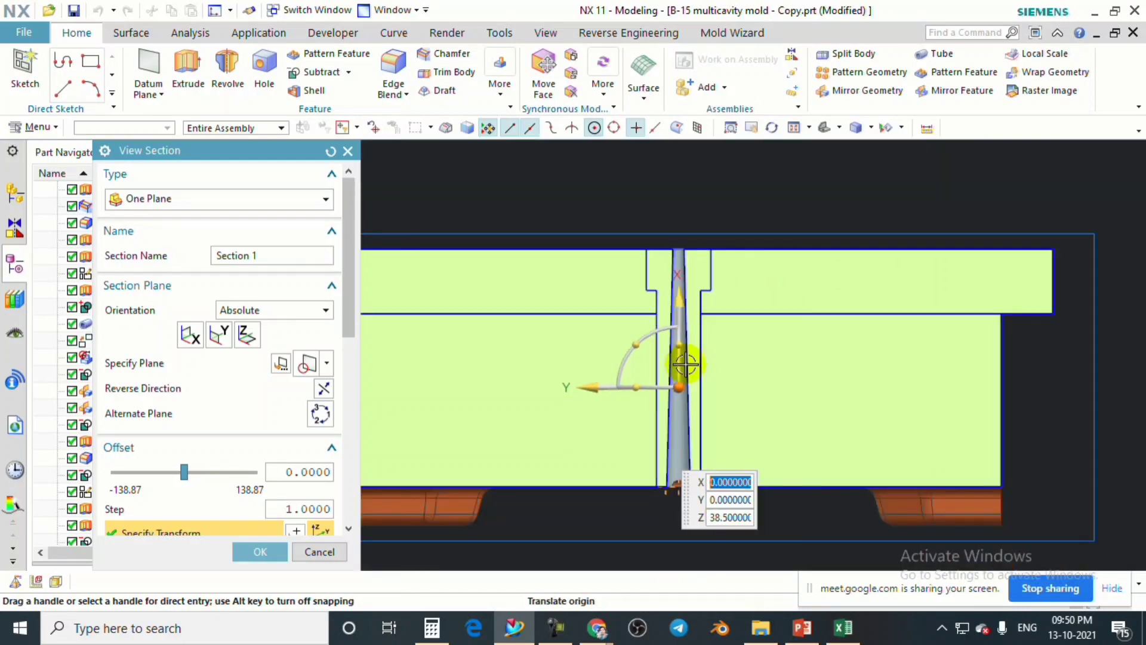
Examine the stepped cylinder's shoulder and the sprue base in section, and close the section view without keeping it.
scroll(674, 412, "up", 2)
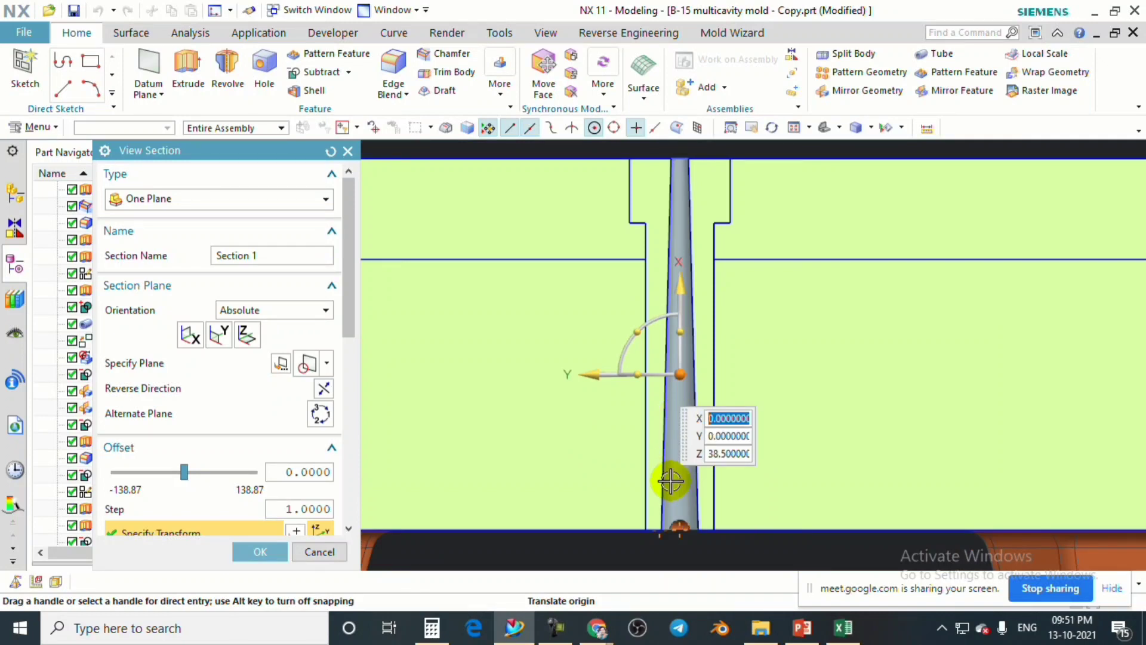
scroll(617, 159, "up", 3)
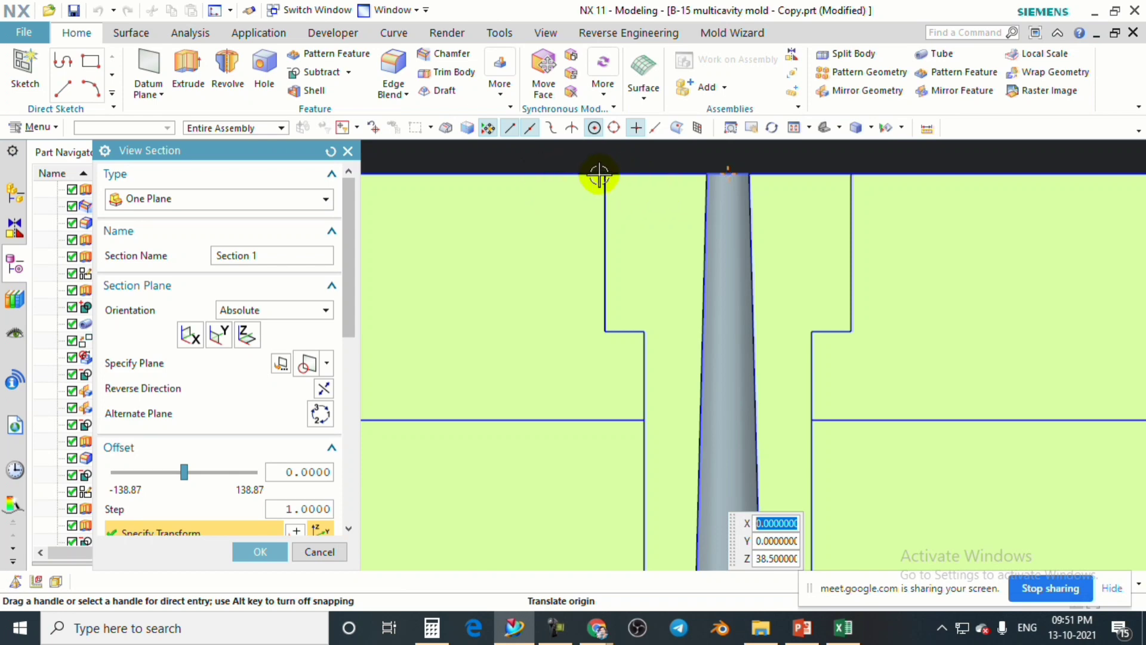
scroll(528, 179, "down", 2)
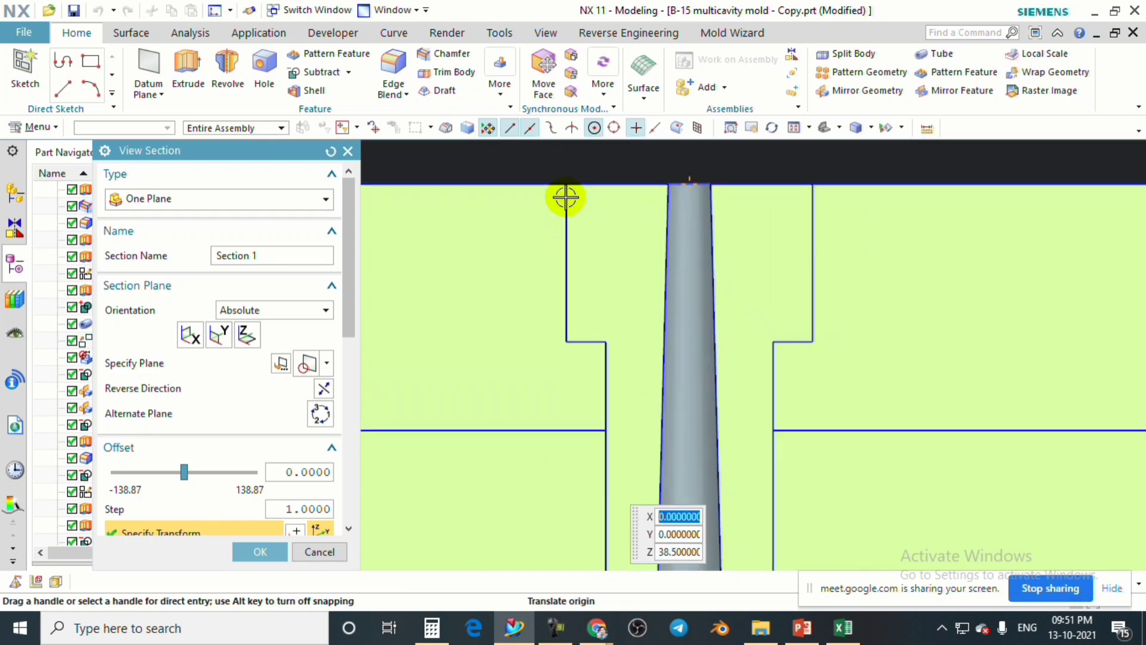
scroll(555, 211, "down", 2)
scroll(578, 203, "up", 4)
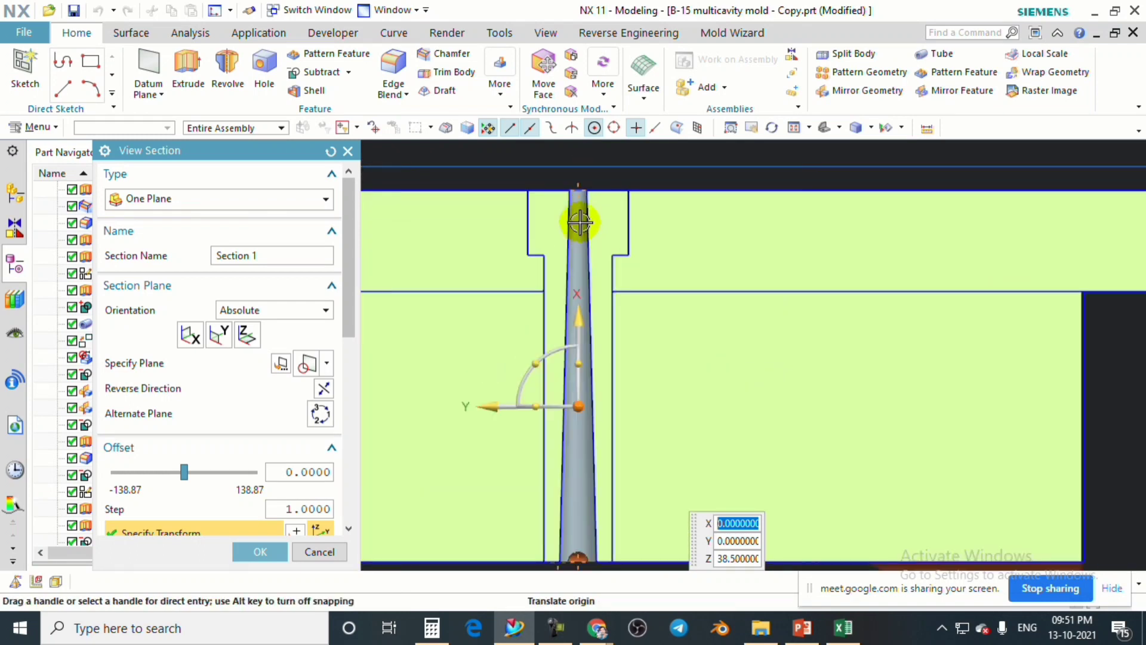
scroll(577, 187, "down", 2)
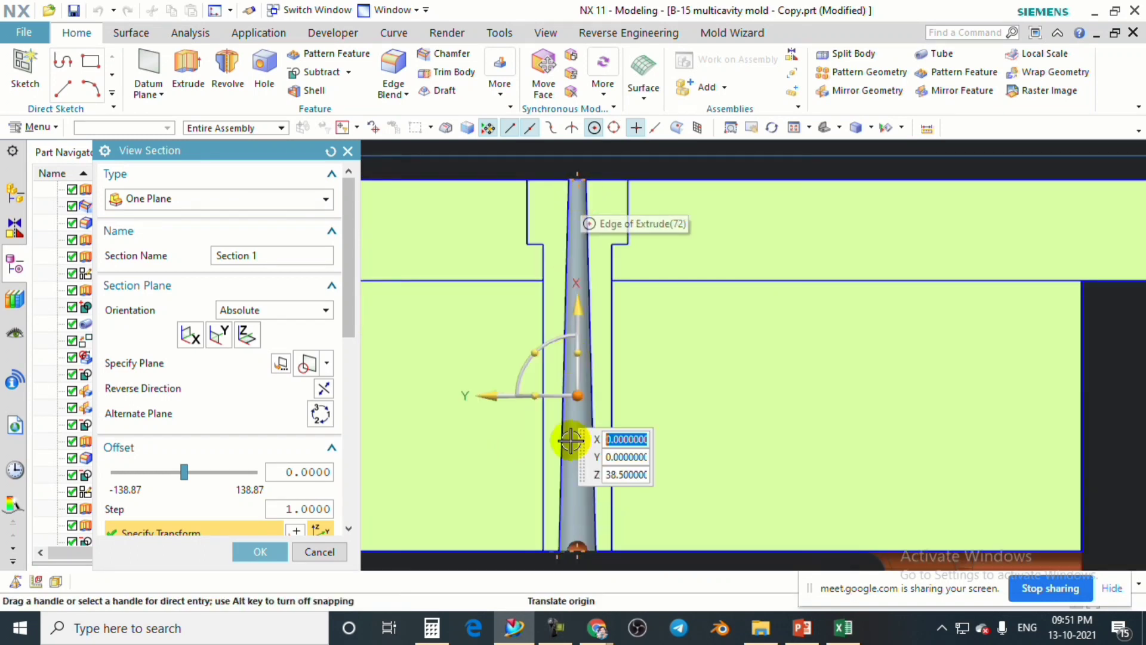
scroll(577, 239, "up", 2)
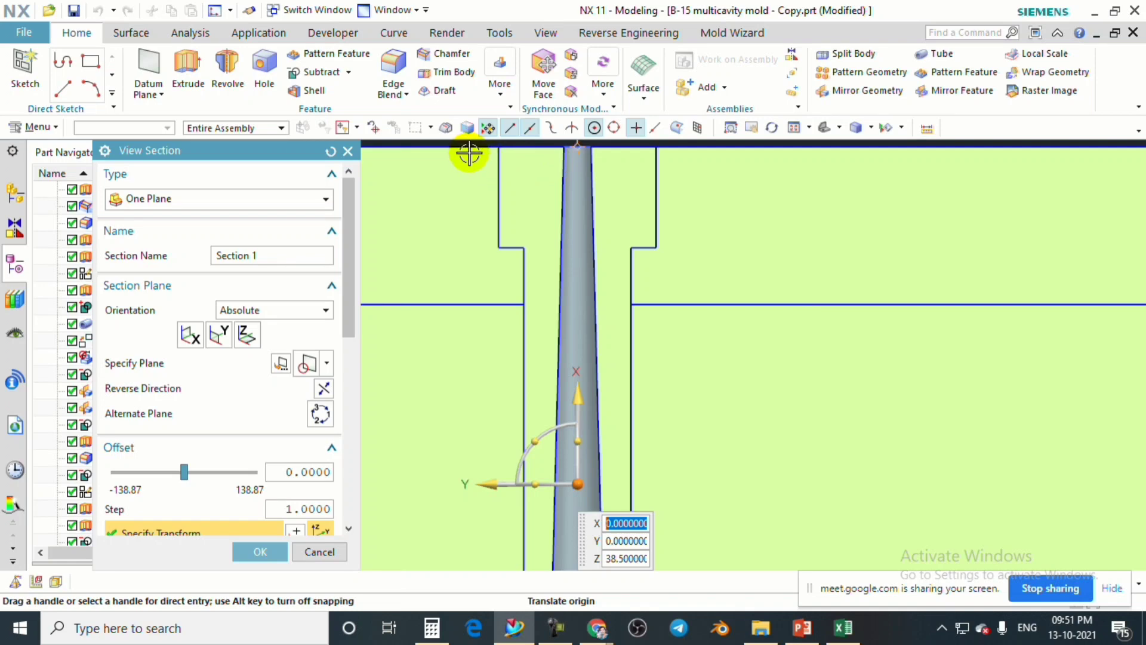
scroll(573, 484, "up", 4)
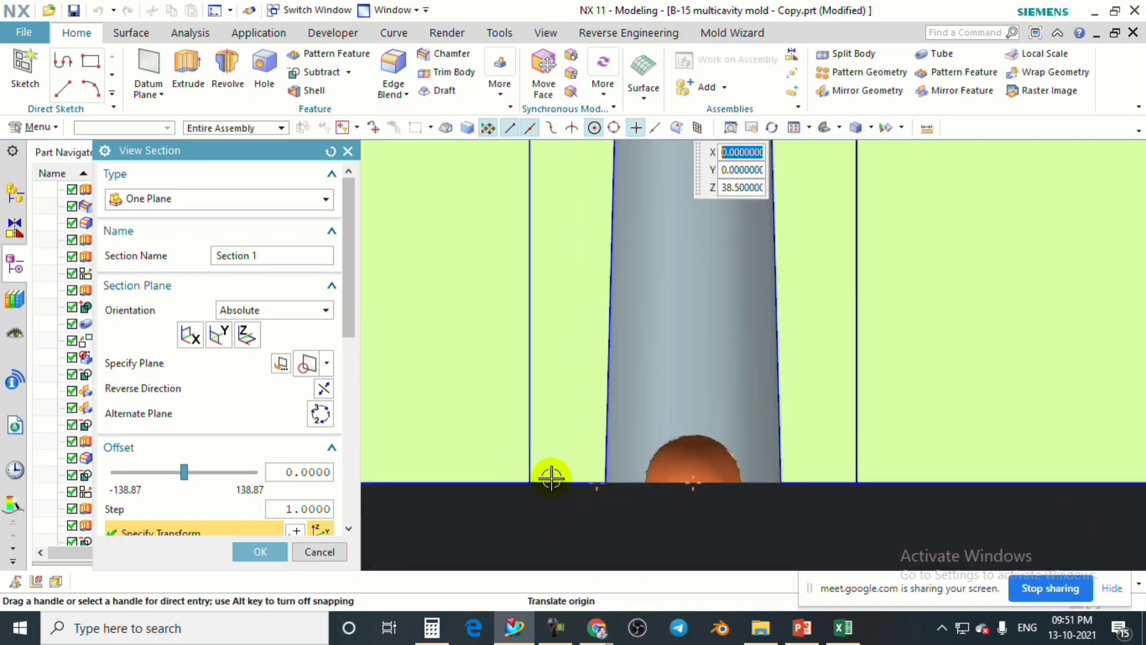
left_click(327, 553)
scroll(576, 412, "down", 5)
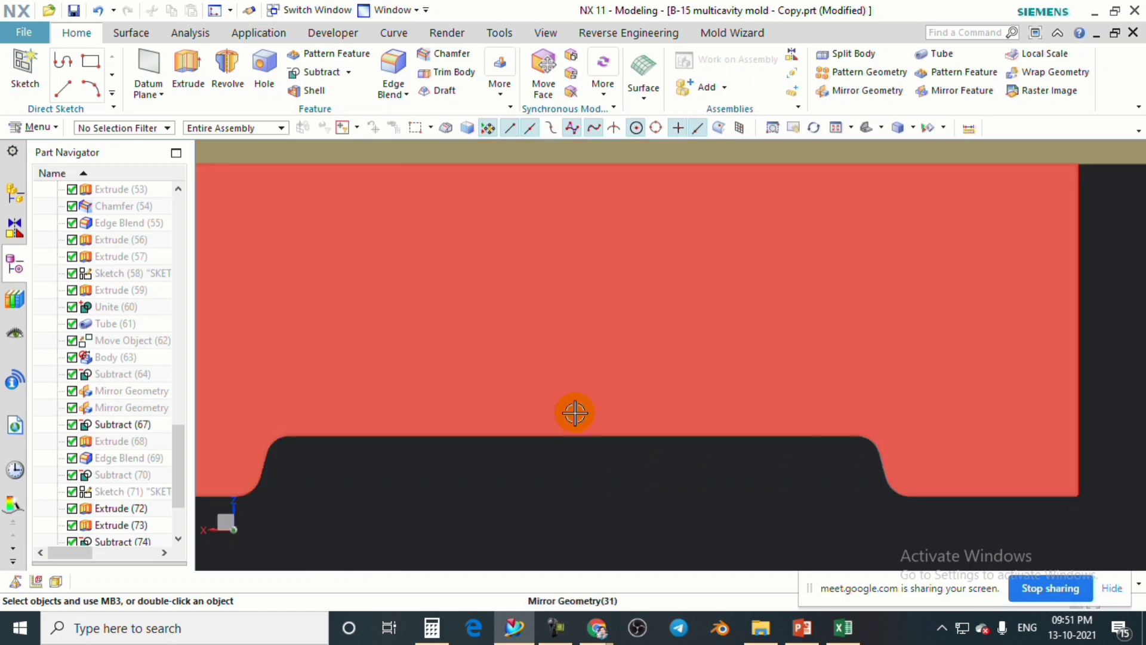
scroll(583, 422, "up", 5)
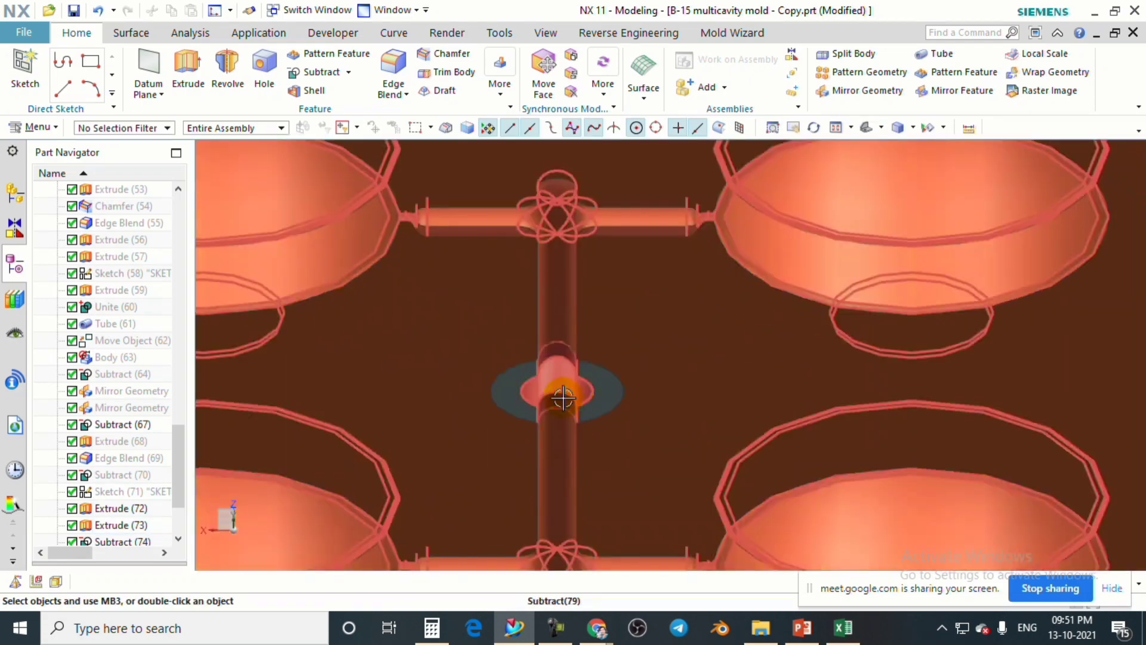
Examine the small sprue hole in the bushing's round face from the outer side of the tan plate.
middle_click_drag(562, 396, 697, 494)
scroll(626, 391, "down", 4)
middle_click_drag(626, 392, 625, 351)
scroll(595, 327, "up", 3)
scroll(595, 326, "up", 2)
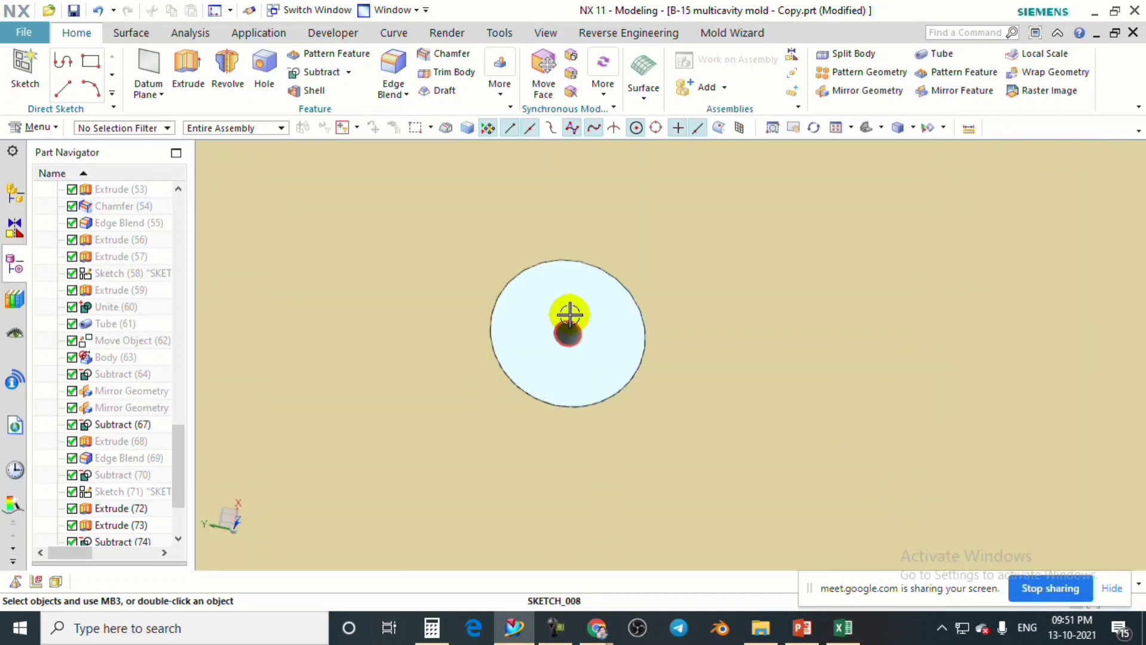
scroll(573, 334, "down", 2)
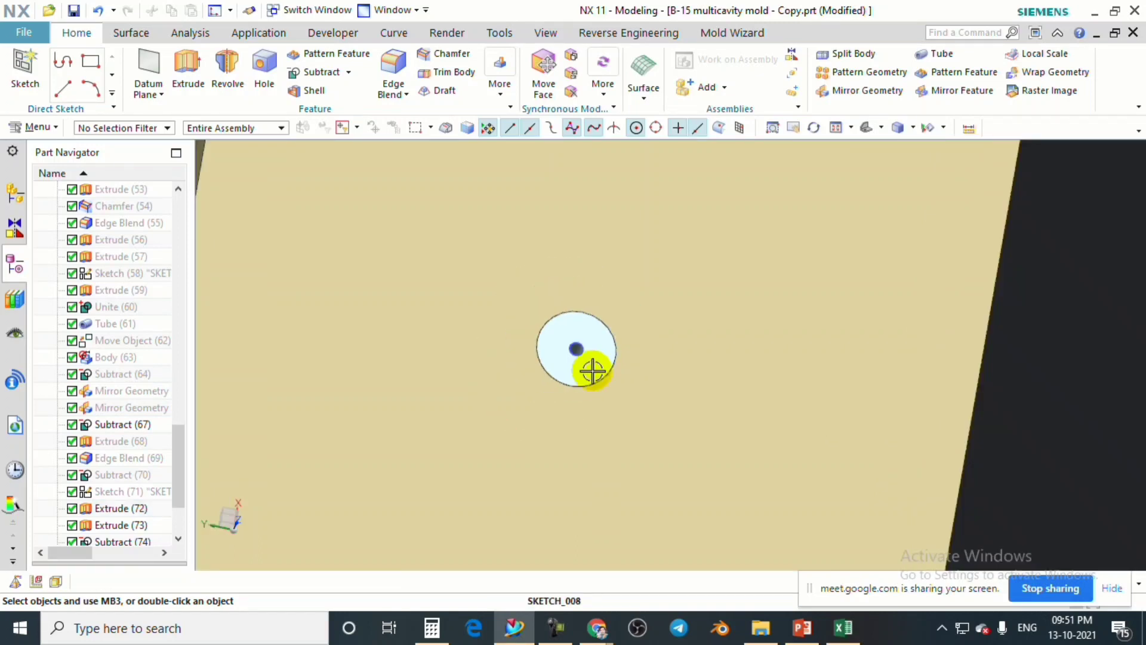
middle_click_drag(591, 371, 573, 319)
scroll(653, 356, "up", 2)
scroll(541, 289, "up", 1)
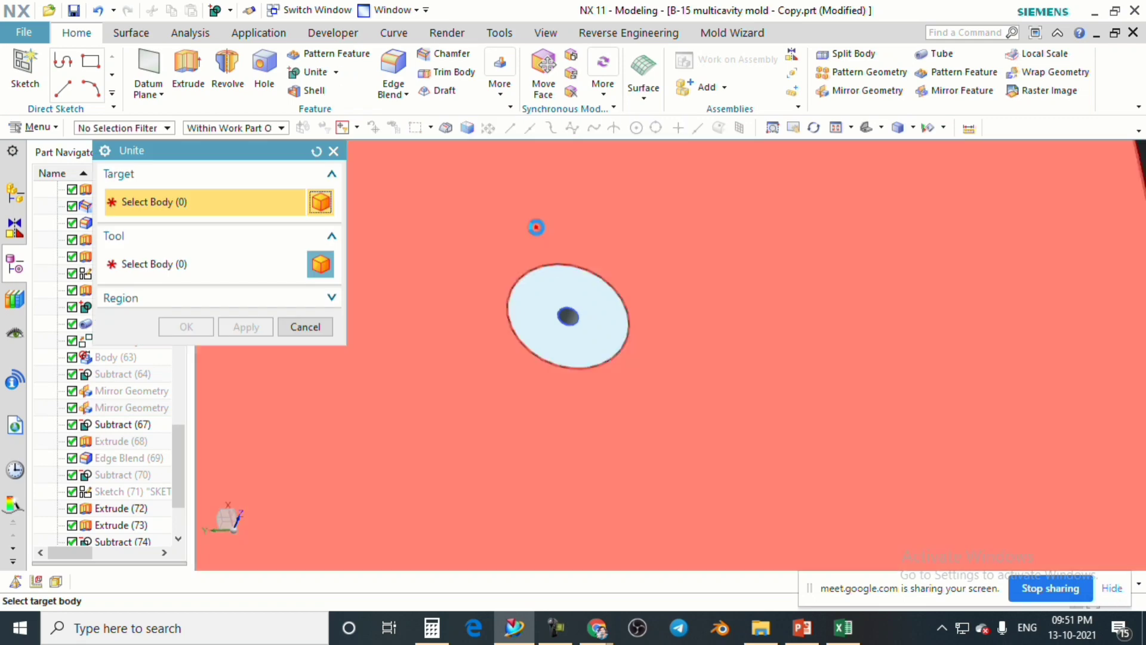
Try to unite the sprue bushing as tool body with the tan plate as target body.
left_click(536, 230)
left_click(544, 285)
middle_click(255, 375)
middle_click_drag(262, 360, 558, 366)
mouse_move(730, 431)
middle_mouse_down()
mouse_move(647, 404)
mouse_move(676, 333)
mouse_move(699, 416)
mouse_move(675, 384)
mouse_move(647, 422)
mouse_move(663, 402)
mouse_move(666, 412)
mouse_move(703, 410)
mouse_move(657, 475)
mouse_move(649, 518)
mouse_move(645, 508)
middle_mouse_up()
scroll(600, 305, "up", 5)
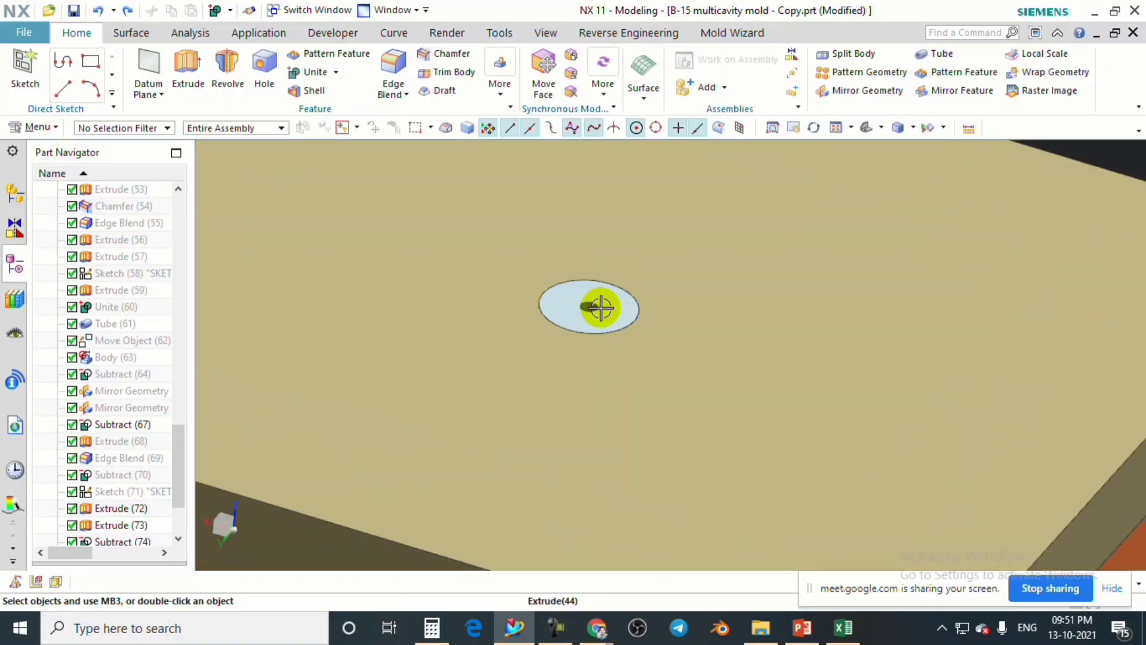
Hide the orange cavity plate, leaving only the tan plate and the sprue bushing displayed.
right_click(613, 306)
middle_click_drag(601, 317, 593, 340)
scroll(604, 343, "up", 6)
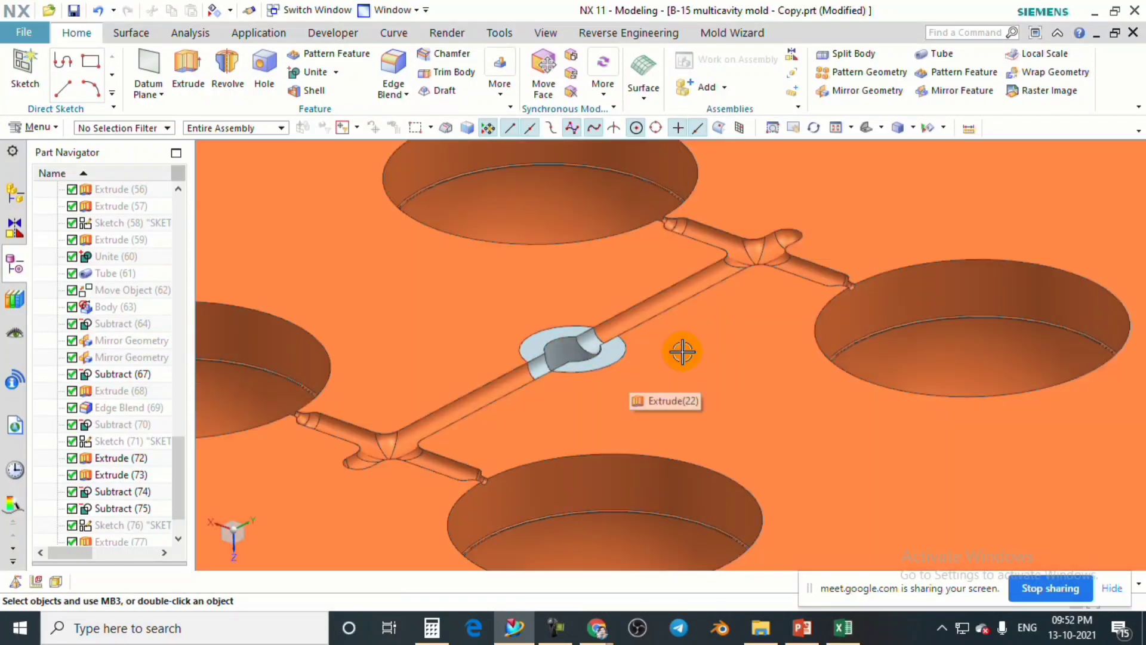
key("ctrl+shift+i")
left_click(681, 355)
scroll(588, 415, "up", 2)
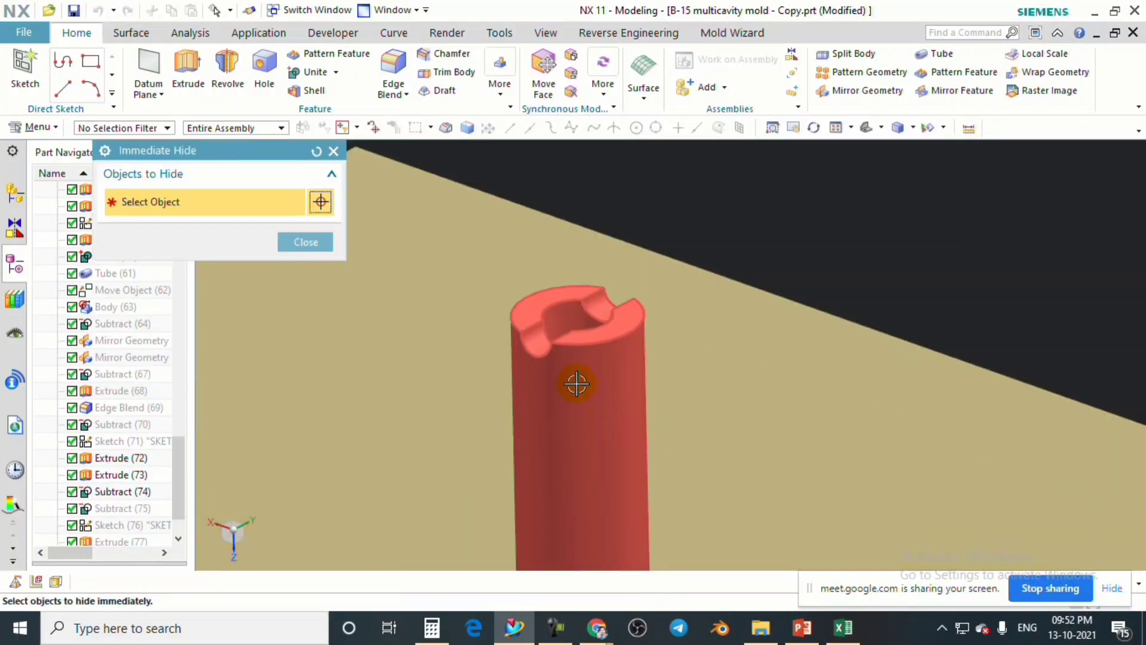
scroll(577, 383, "down", 3)
left_click(320, 241)
scroll(532, 402, "down", 2)
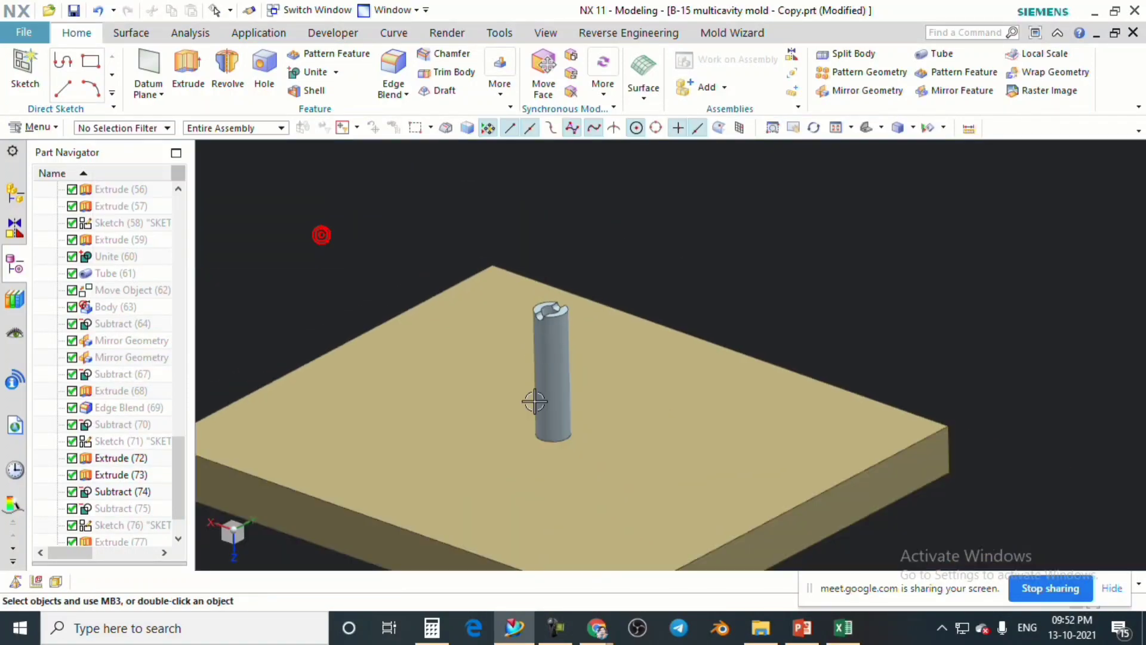
scroll(567, 321, "up", 2)
Swap the shown and hidden bodies to examine the green tapered sprue in the orange plate's hole, and swap them back.
key("ctrl+shift+b")
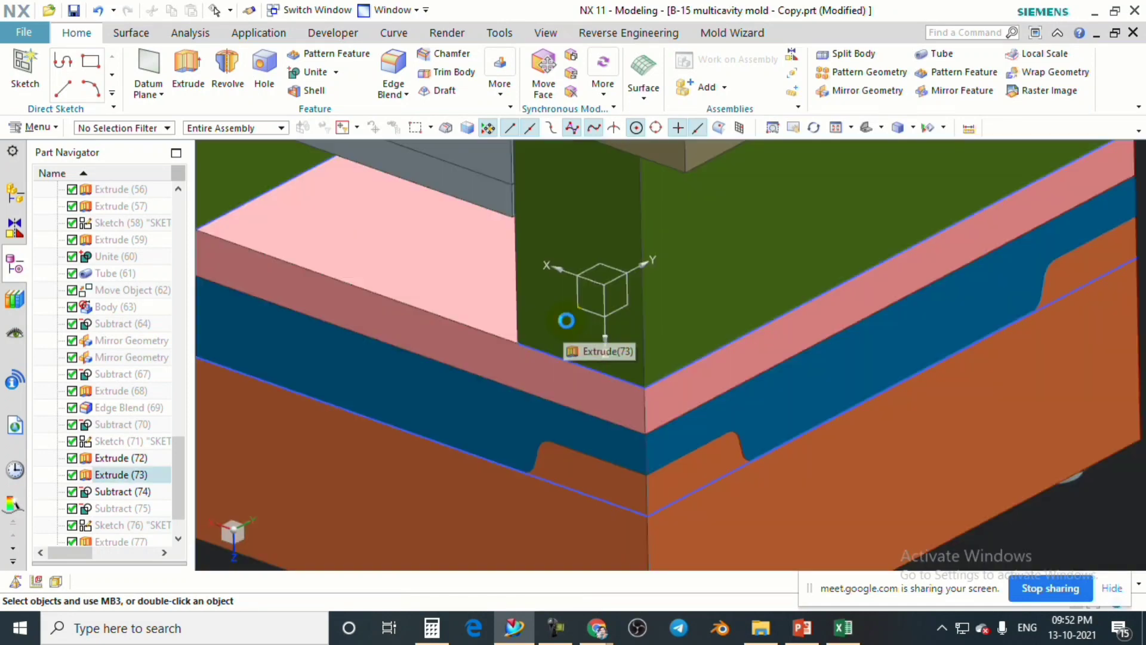
scroll(718, 284, "down", 3)
middle_click_drag(718, 284, 742, 212)
scroll(742, 212, "up", 3)
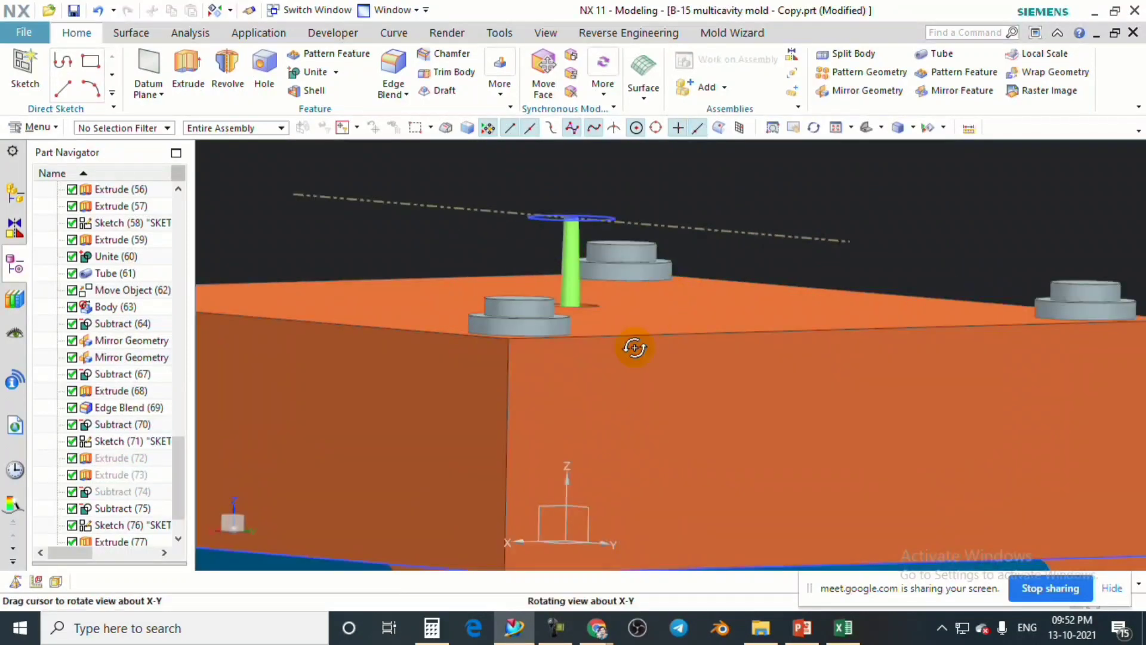
middle_click_drag(634, 346, 536, 391)
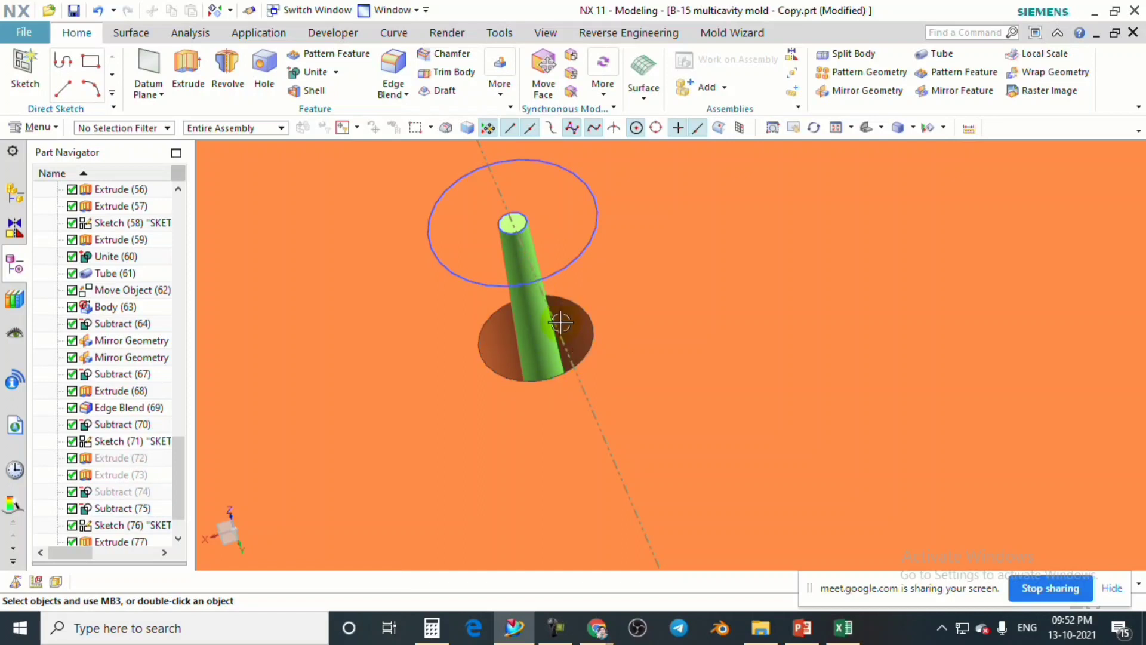
key("ctrl+shift+b")
middle_click_drag(583, 340, 734, 435)
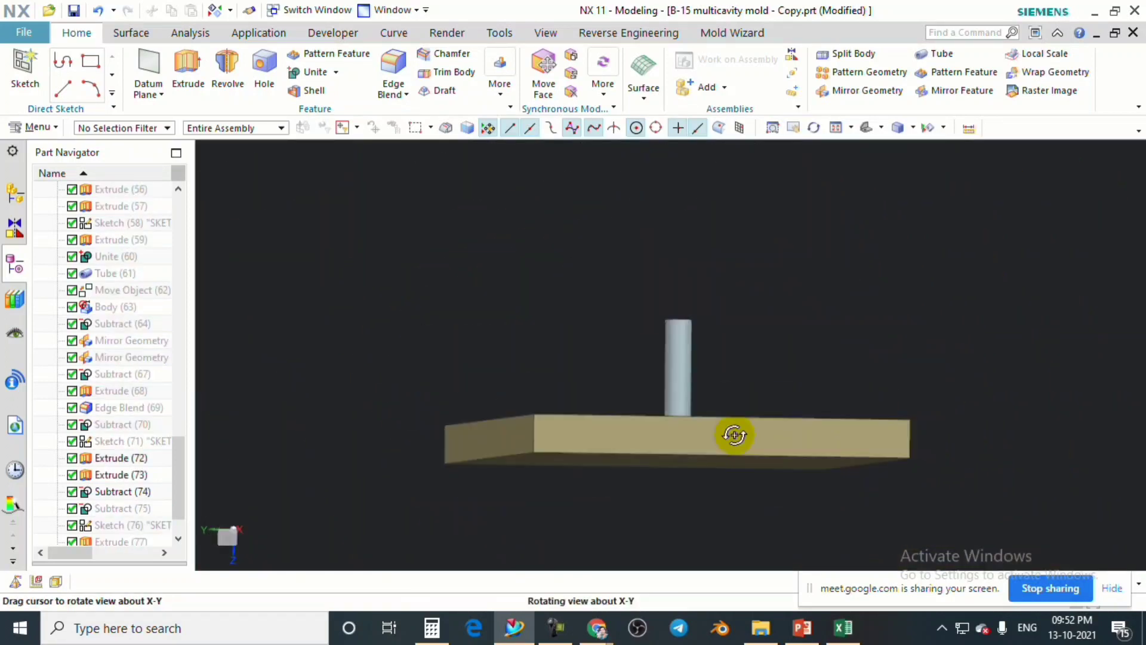
Move the orange cavity plate back into the displayed set with the tan plate and sprue bushing by hiding it and swapping visibility.
key("ctrl+shift+b")
scroll(678, 460, "up", 2)
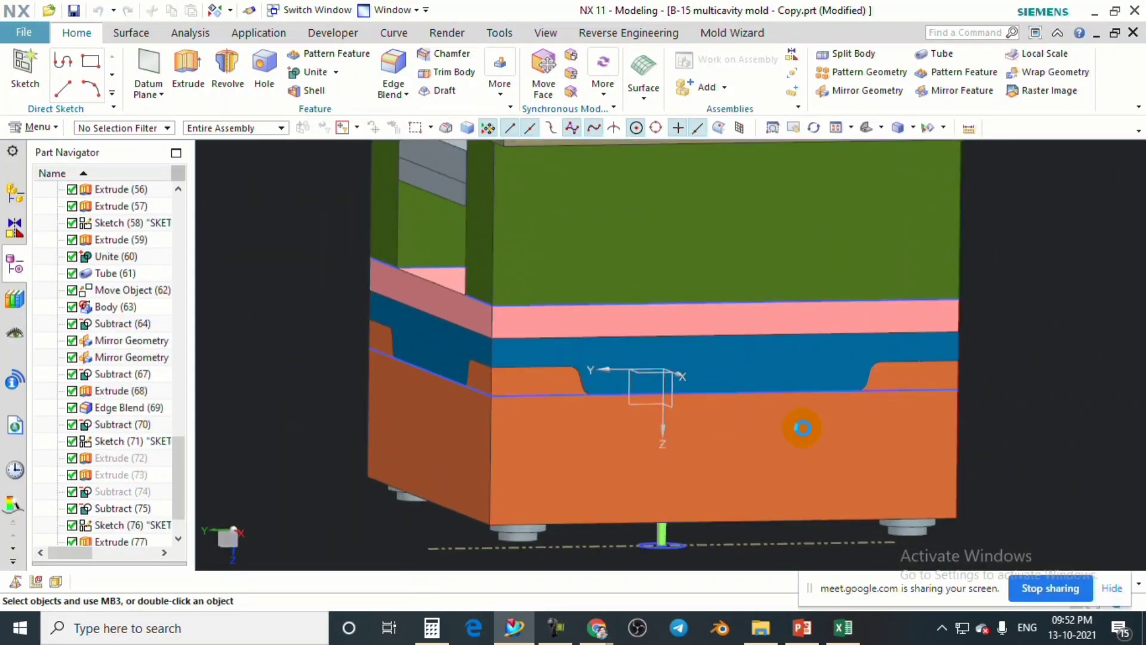
key("ctrl+shift+i")
left_click(800, 430)
left_click(307, 242)
key("ctrl+shift+b")
middle_click_drag(315, 230, 647, 448)
scroll(686, 267, "up", 3)
scroll(686, 267, "up", 2)
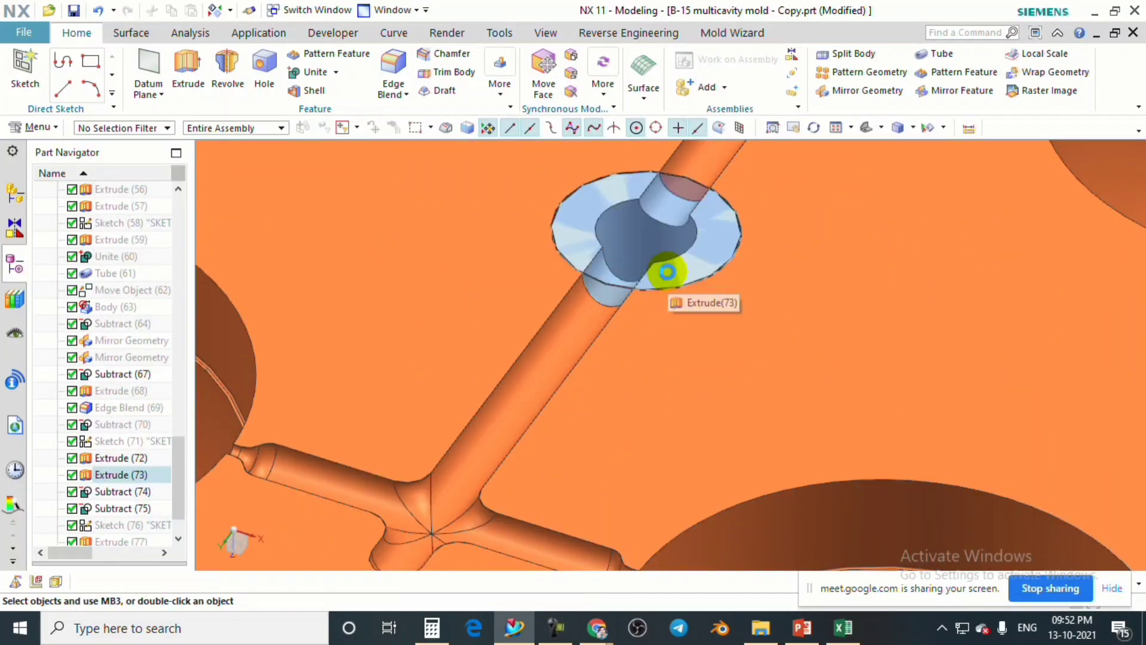
Rotate the original sprue bushing body 3 degrees about the ZC axis with Move Object, without making a copy.
key("ctrl+t")
left_click(633, 236)
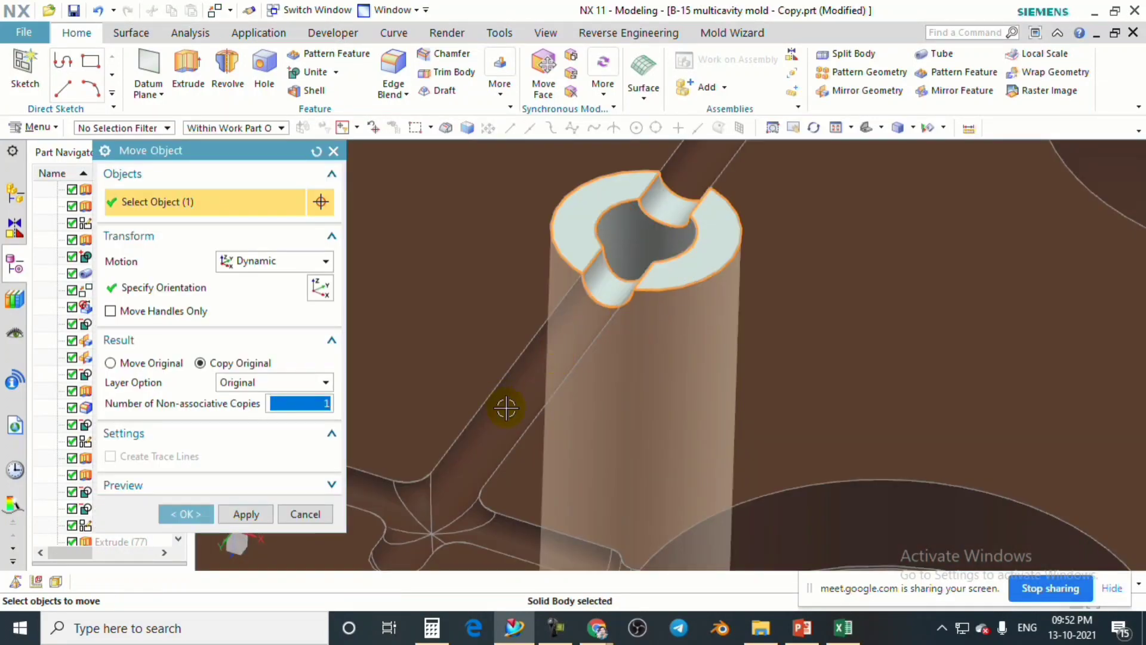
scroll(507, 408, "down", 3)
scroll(645, 530, "up", 2)
left_click(648, 530)
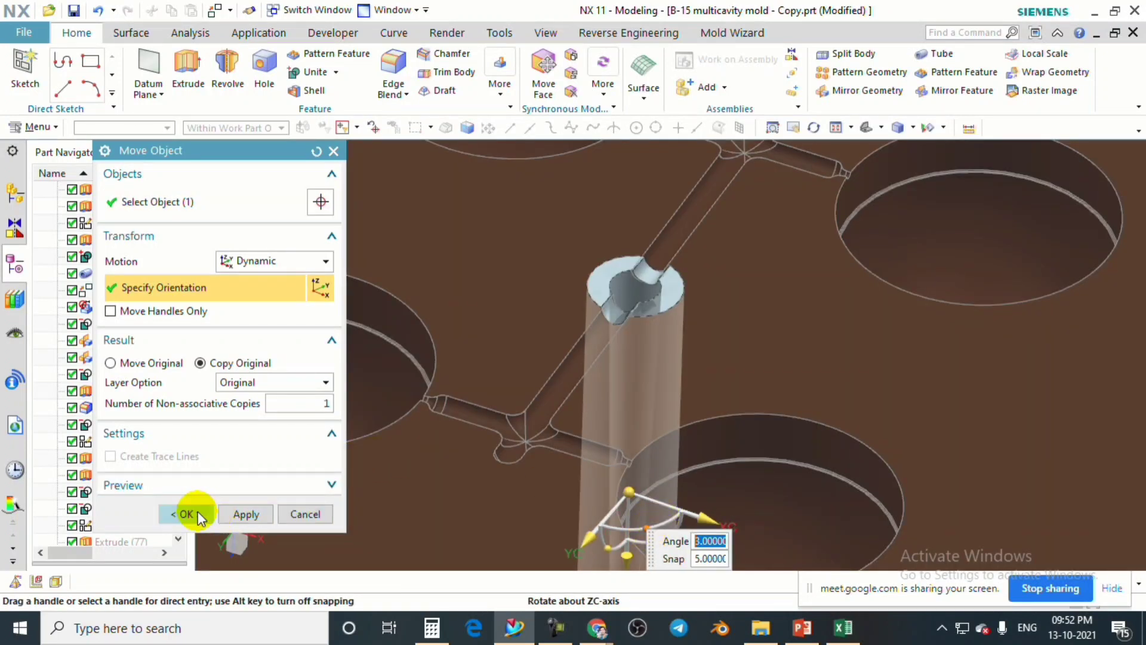
left_click(143, 363)
left_click(167, 529)
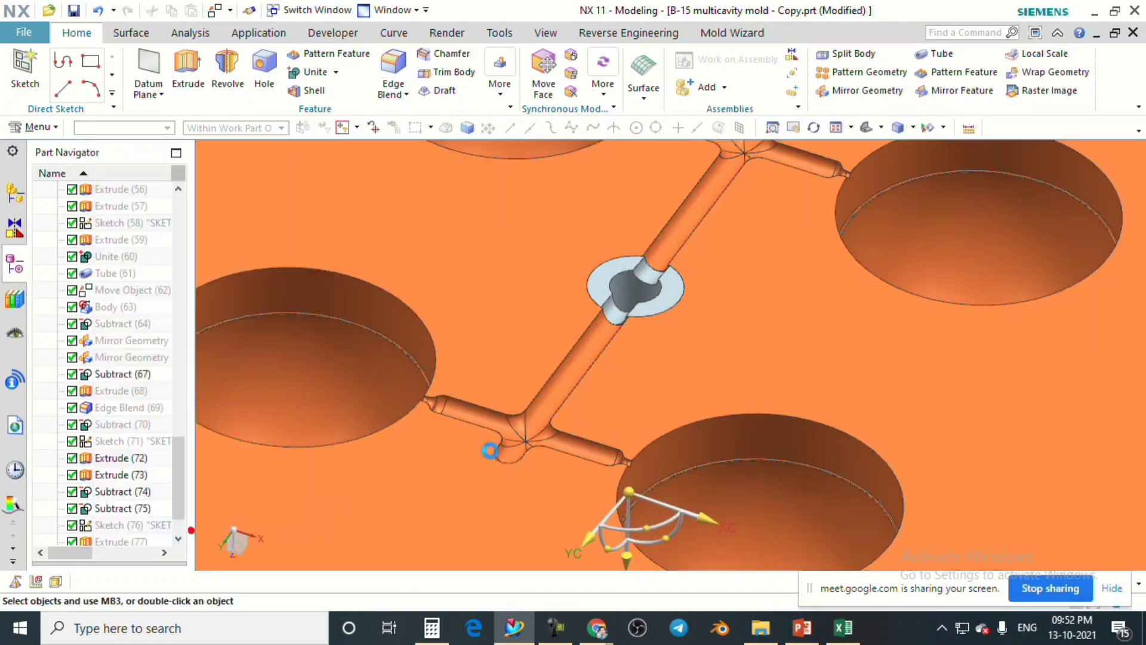
Examine how the rotated bushing's runner grooves line up with the runner channels in the orange plate.
scroll(678, 320, "up", 5)
middle_click_drag(678, 320, 647, 366)
scroll(685, 483, "down", 3)
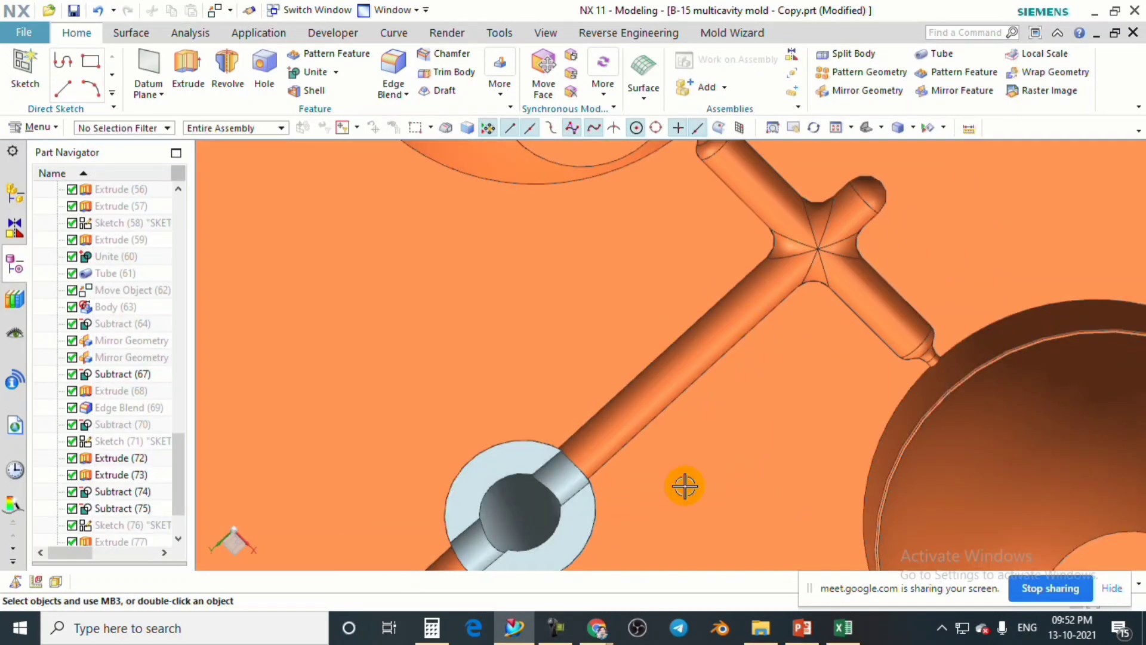
scroll(603, 463, "up", 3)
middle_click_drag(603, 469, 530, 420)
scroll(530, 421, "up", 3)
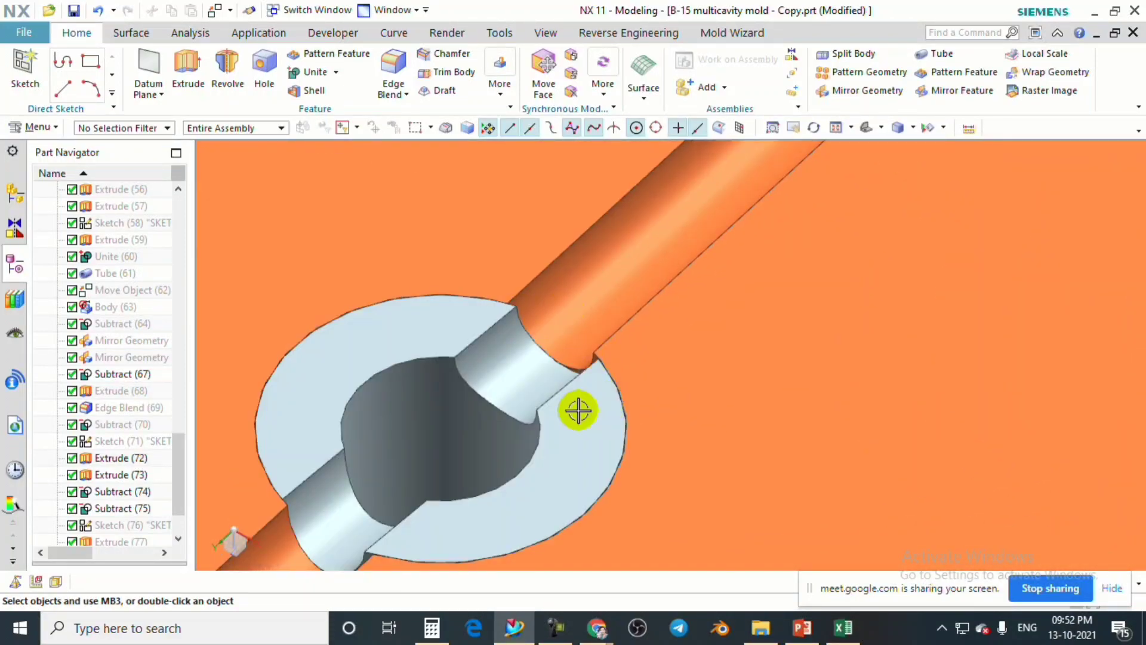
left_click(587, 332)
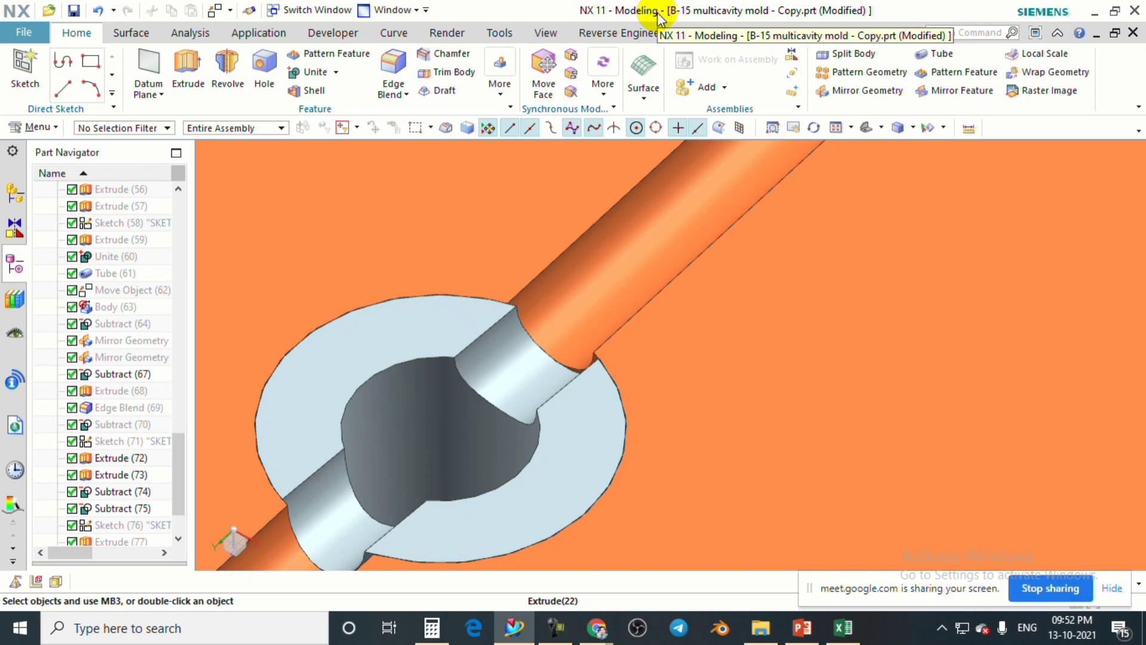
scroll(573, 376, "down", 5)
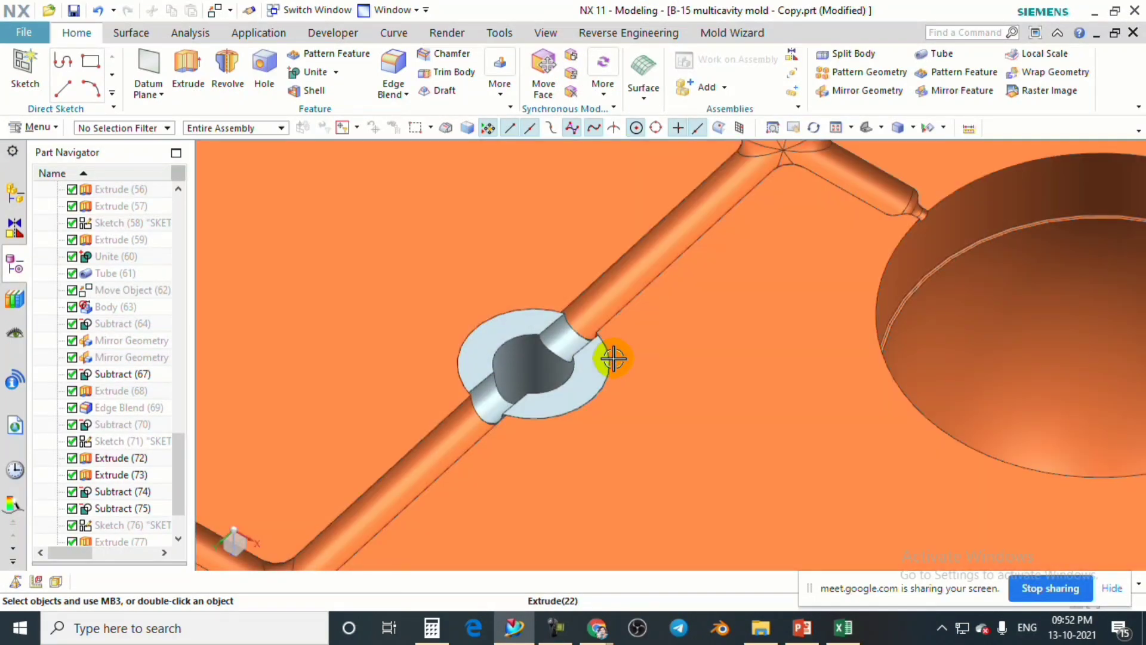
middle_click_drag(609, 358, 617, 340)
scroll(528, 362, "up", 5)
left_click(521, 372)
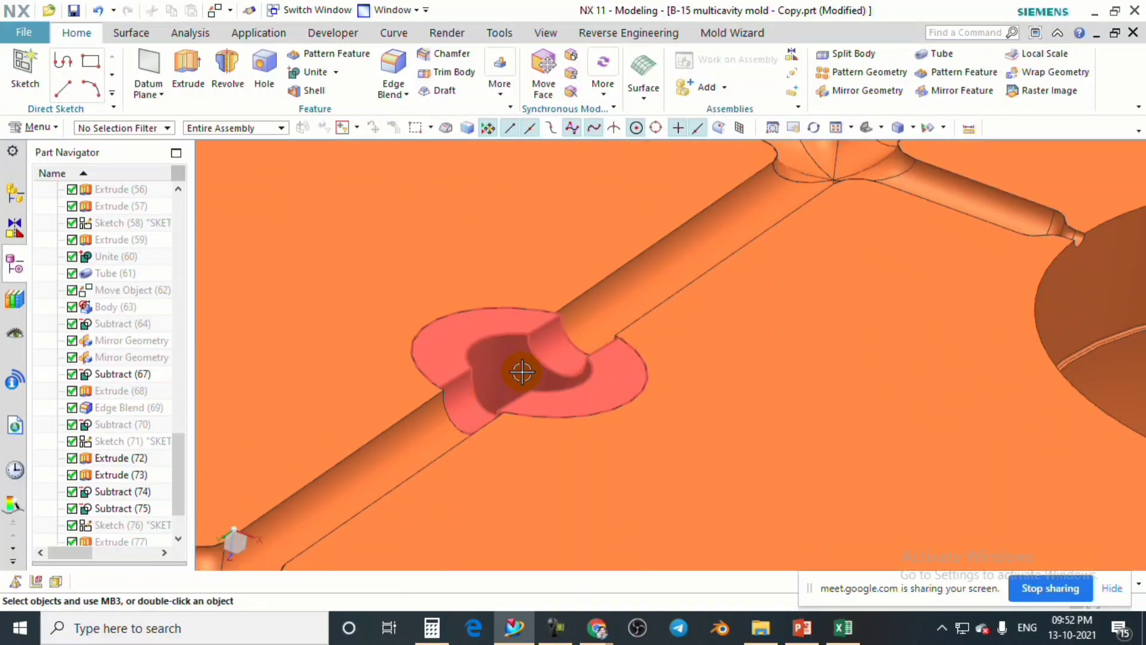
scroll(540, 367, "down", 5)
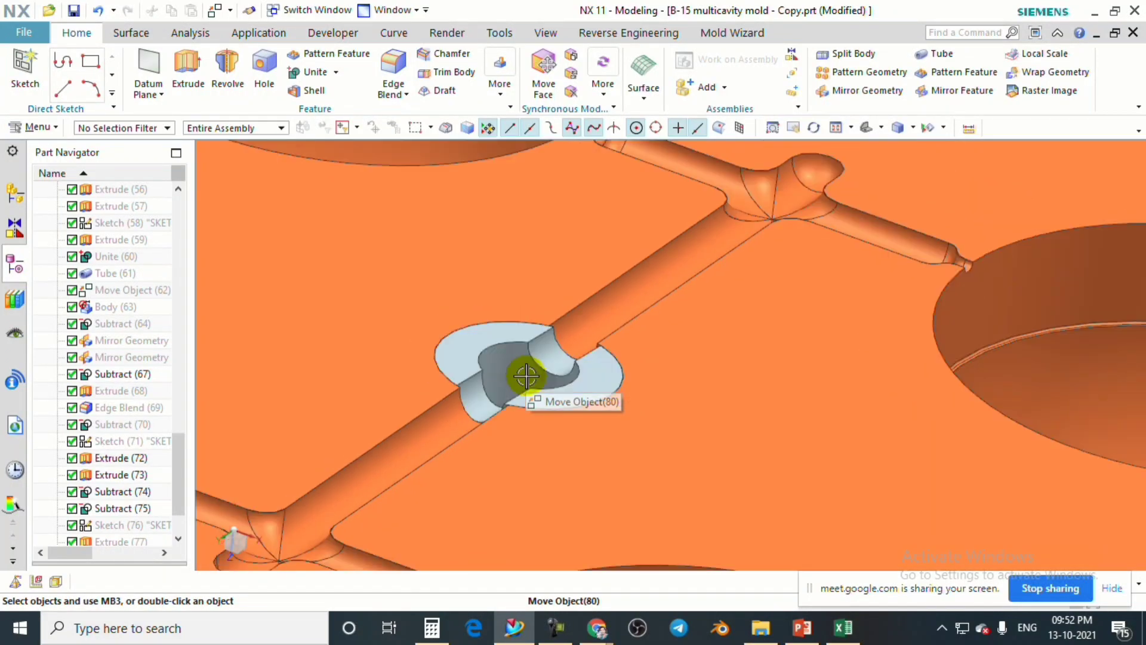
scroll(532, 380, "up", 4)
left_click(529, 380)
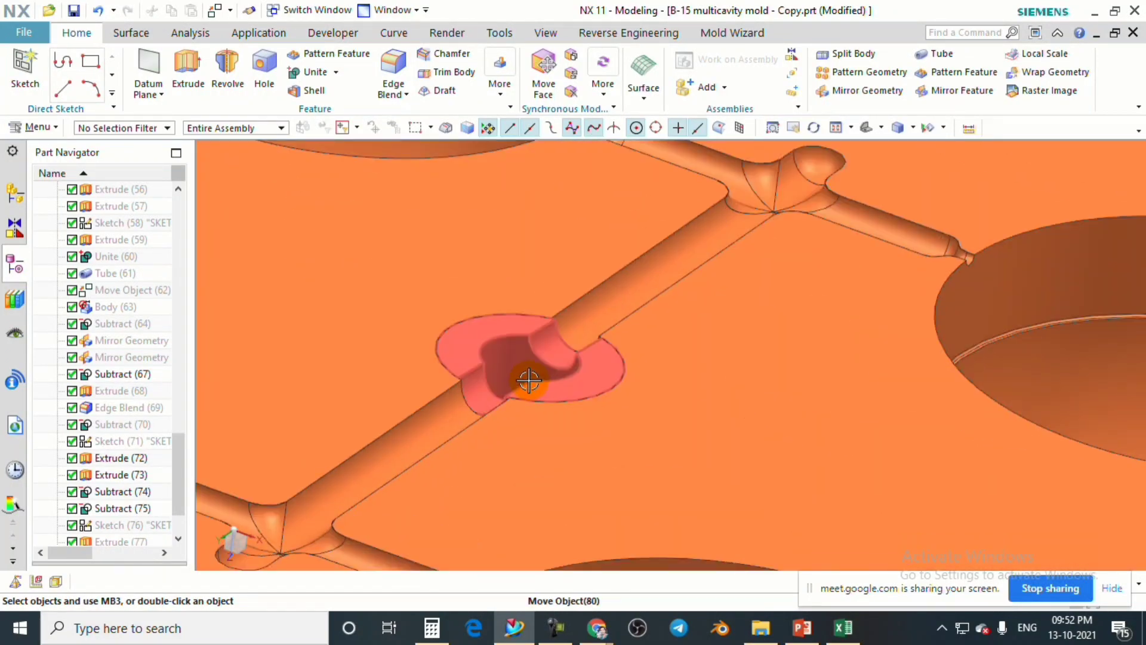
middle_click_drag(473, 389, 566, 368)
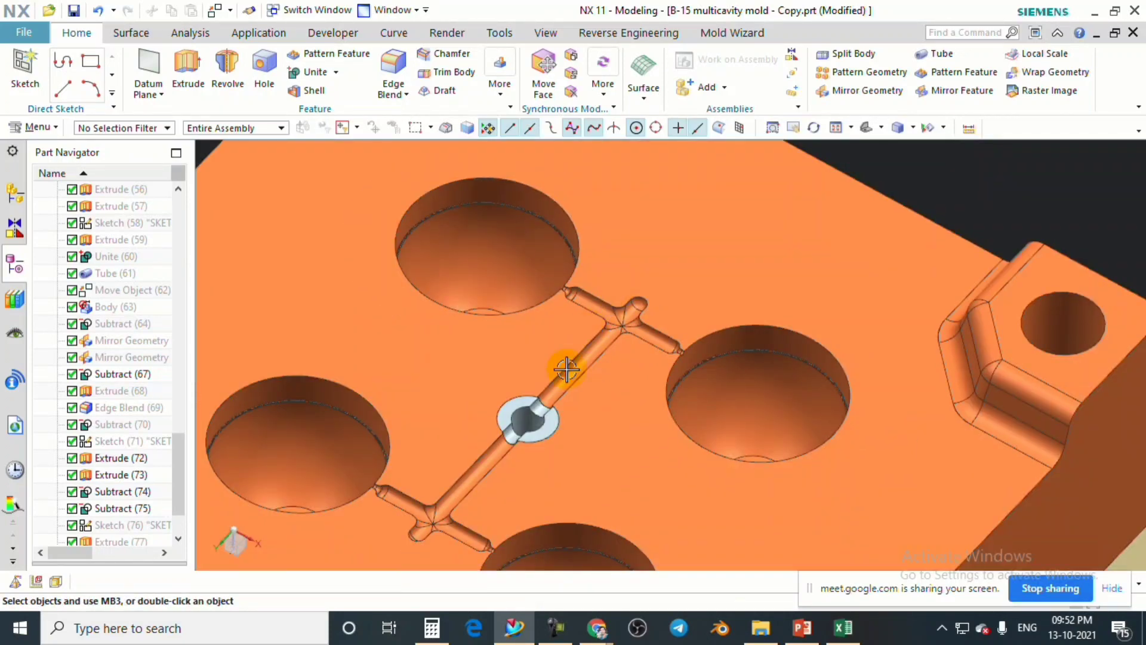
Undo the bushing rotation and create a sketch on the bushing's outer round face.
middle_click_drag(547, 435, 623, 383)
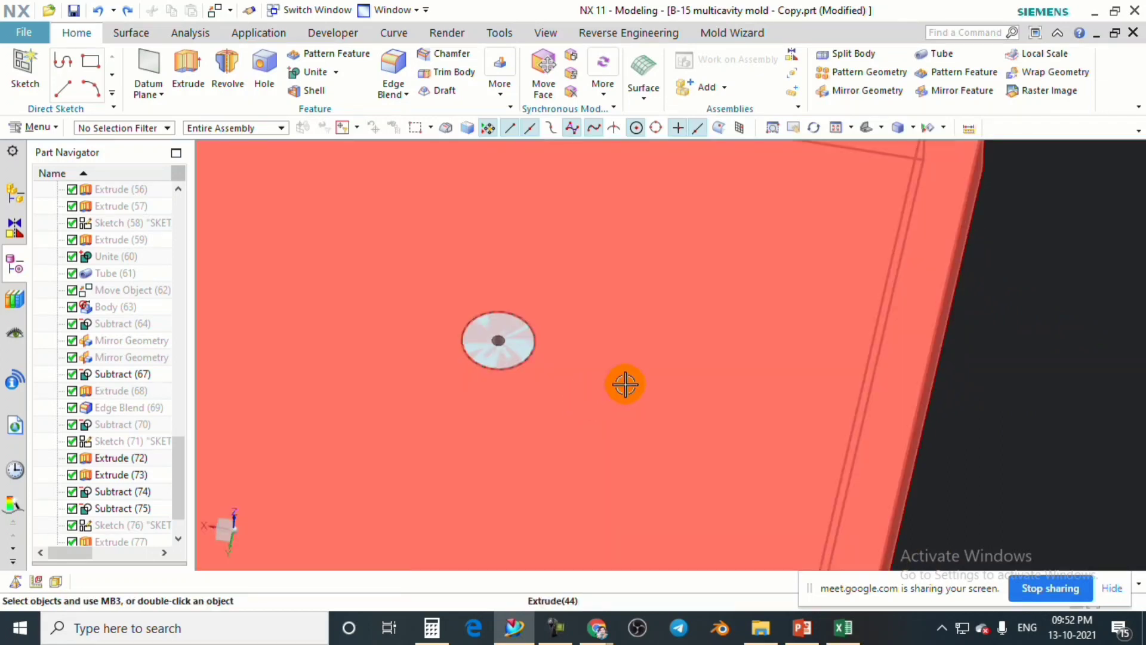
key("F8")
scroll(519, 434, "up", 1)
scroll(530, 440, "up", 2)
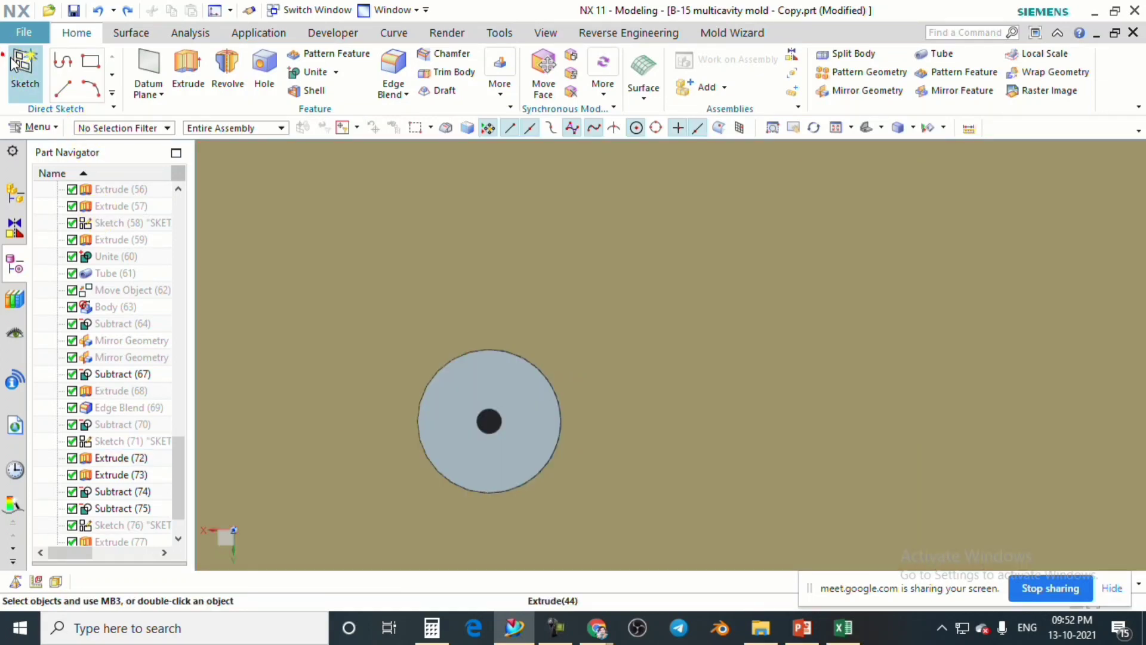
scroll(358, 364, "up", 4)
left_click(554, 407)
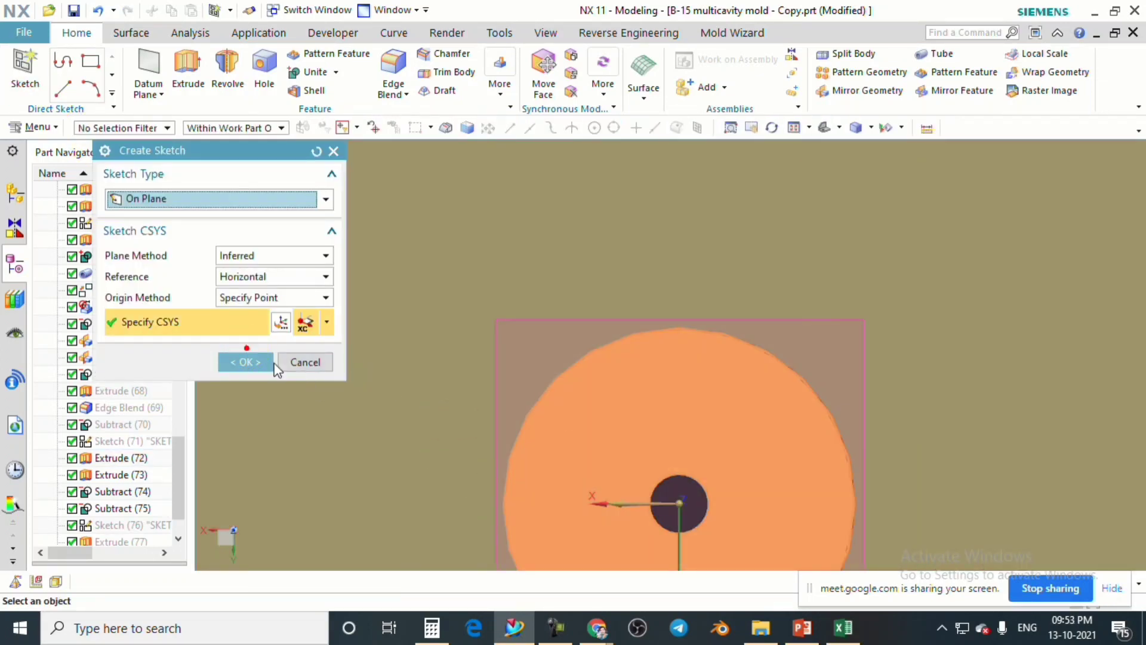
left_click(246, 362)
Examine the runner passing through the sprue bushing from the cavity side of the orange plate.
mouse_move(591, 374)
middle_mouse_down()
mouse_move(724, 376)
mouse_move(648, 355)
mouse_move(659, 353)
mouse_move(504, 263)
middle_mouse_up()
scroll(524, 358, "up", 8)
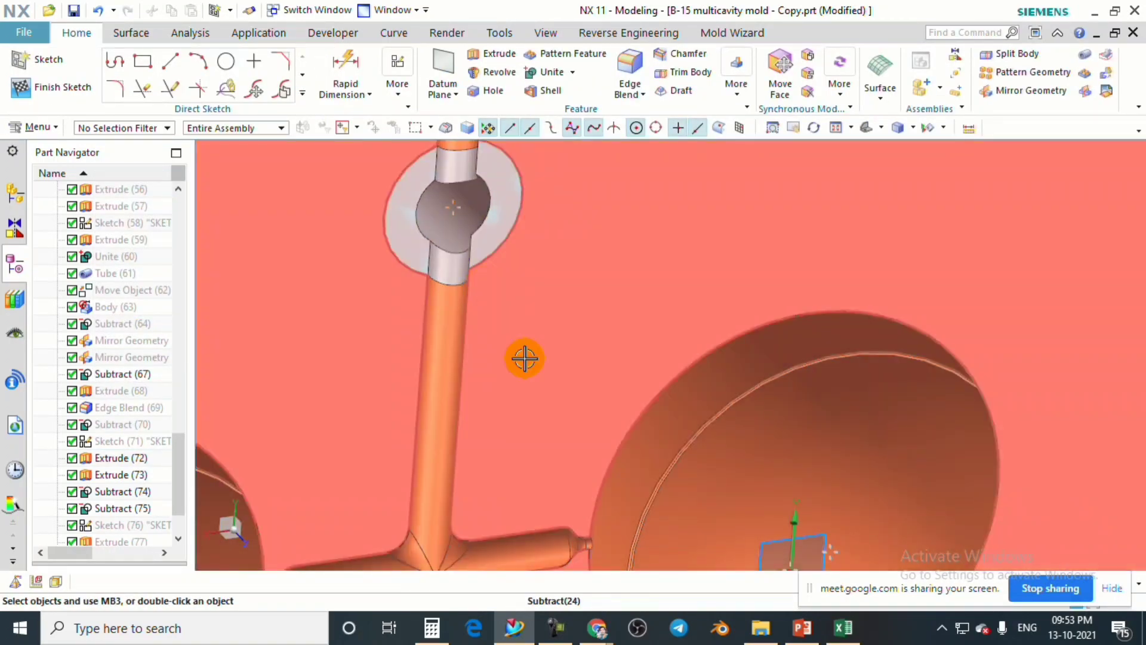
left_click(435, 245)
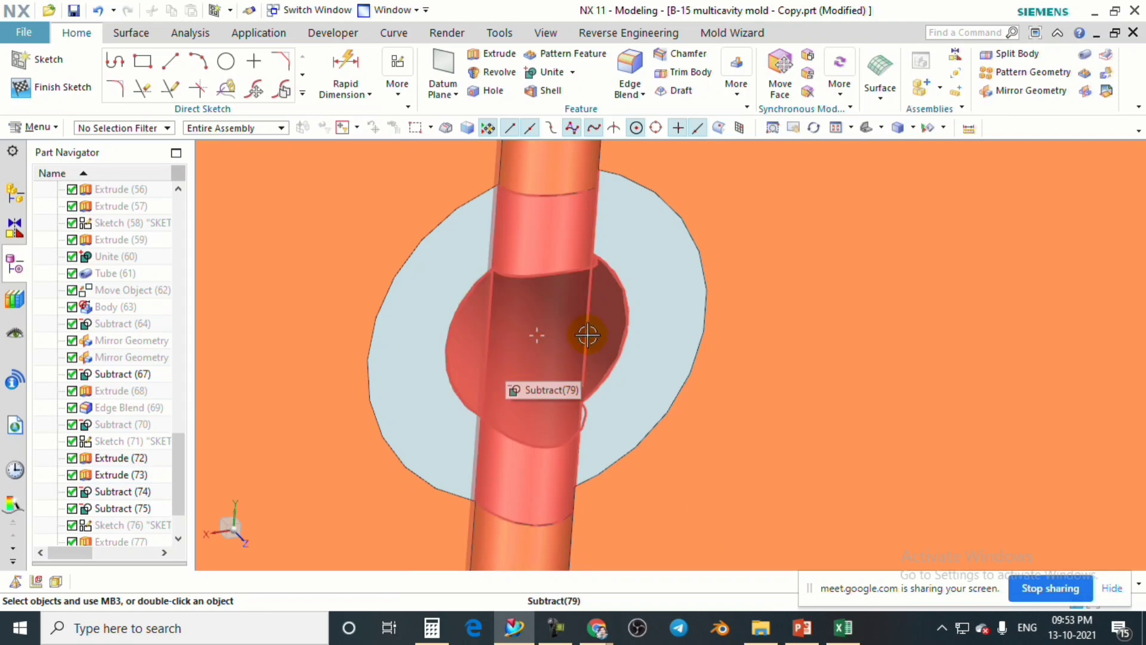
scroll(679, 337, "down", 5)
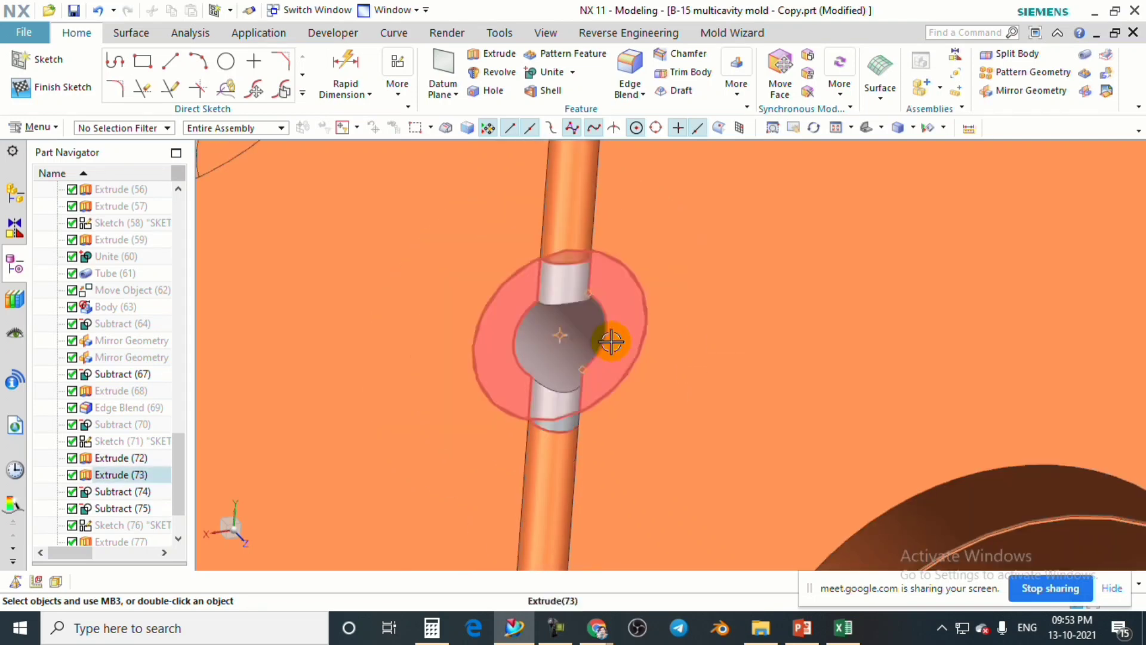
scroll(612, 346, "up", 6)
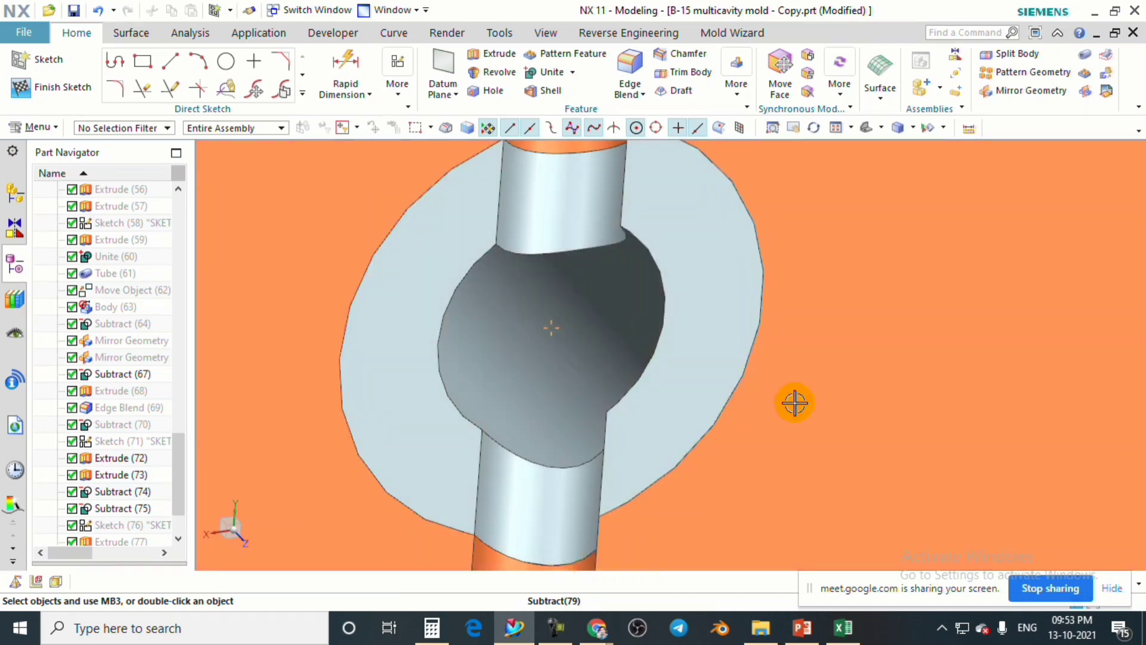
scroll(665, 240, "down", 3)
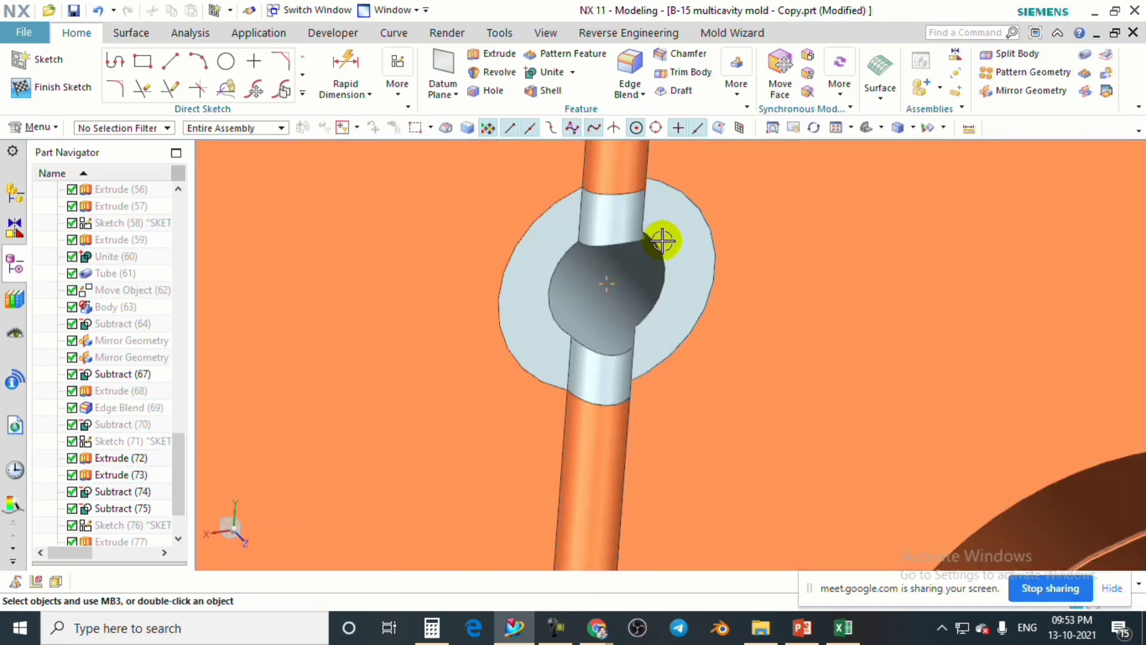
scroll(666, 240, "down", 7)
scroll(666, 240, "down", 5)
middle_click_drag(660, 289, 531, 293)
scroll(719, 297, "up", 5)
mouse_move(716, 329)
middle_mouse_down()
mouse_move(684, 293)
mouse_move(609, 335)
mouse_move(629, 315)
mouse_move(647, 325)
mouse_move(645, 358)
mouse_move(696, 328)
middle_mouse_up()
scroll(629, 307, "up", 3)
scroll(621, 329, "down", 1)
Sketch a line about 21 mm long parallel to the X axis from about XC -9.5, YC -10.5 across the bushing face's edge.
key("ctrl+shift+b")
key("F8")
scroll(664, 344, "down", 3)
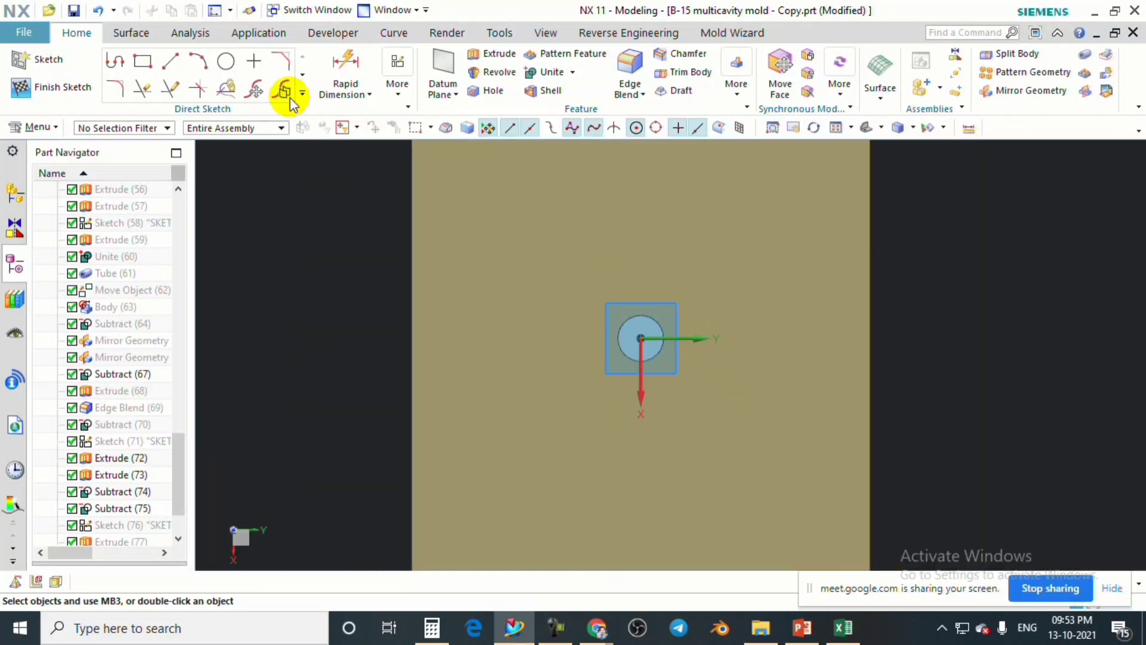
left_click(171, 67)
scroll(655, 370, "up", 5)
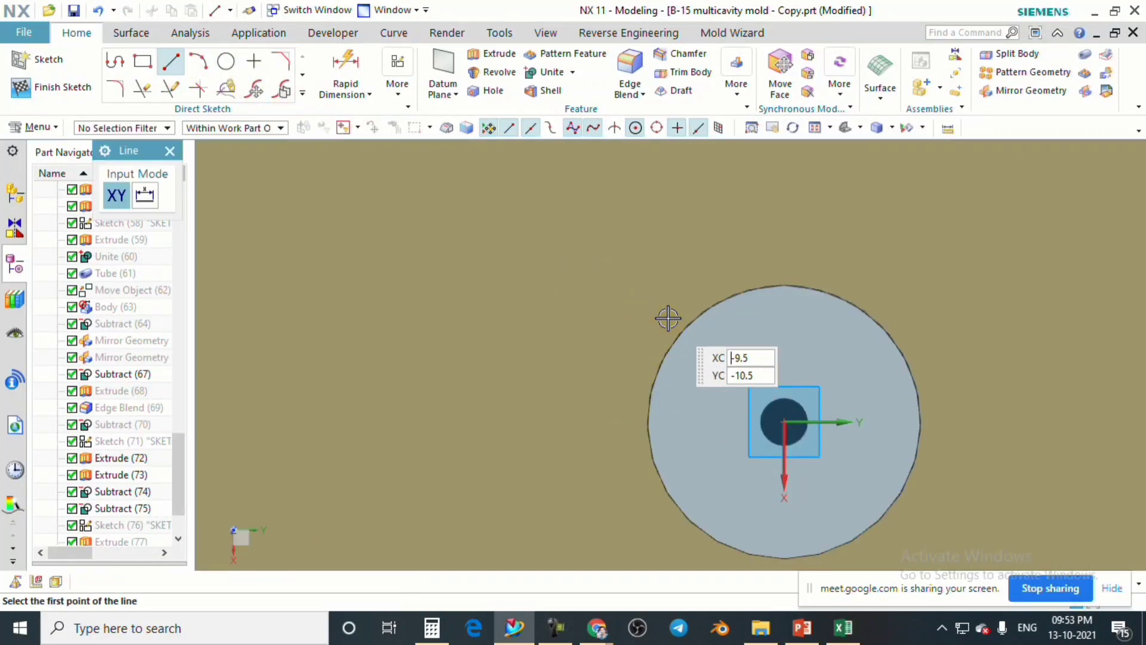
left_click(170, 150)
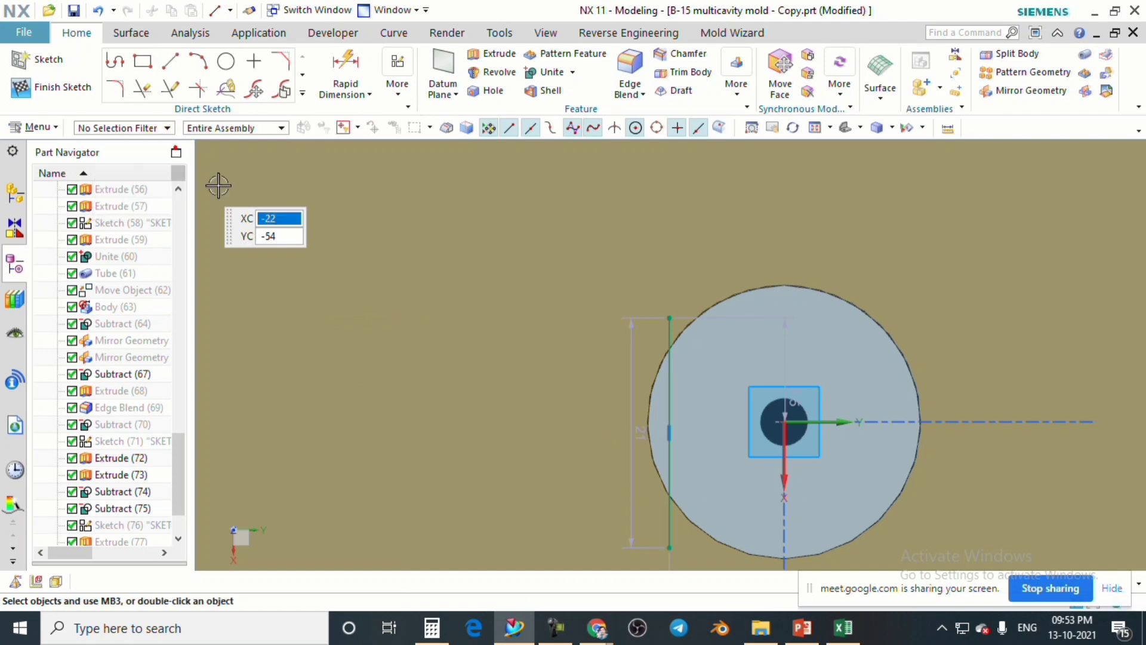
mouse_move(707, 397)
middle_mouse_down("shift")
mouse_move(655, 376)
mouse_move(673, 356)
mouse_move(685, 386)
middle_mouse_up("shift")
scroll(649, 339, "down", 4)
scroll(686, 386, "down", 3)
scroll(706, 250, "up", 2)
scroll(675, 304, "up", 2)
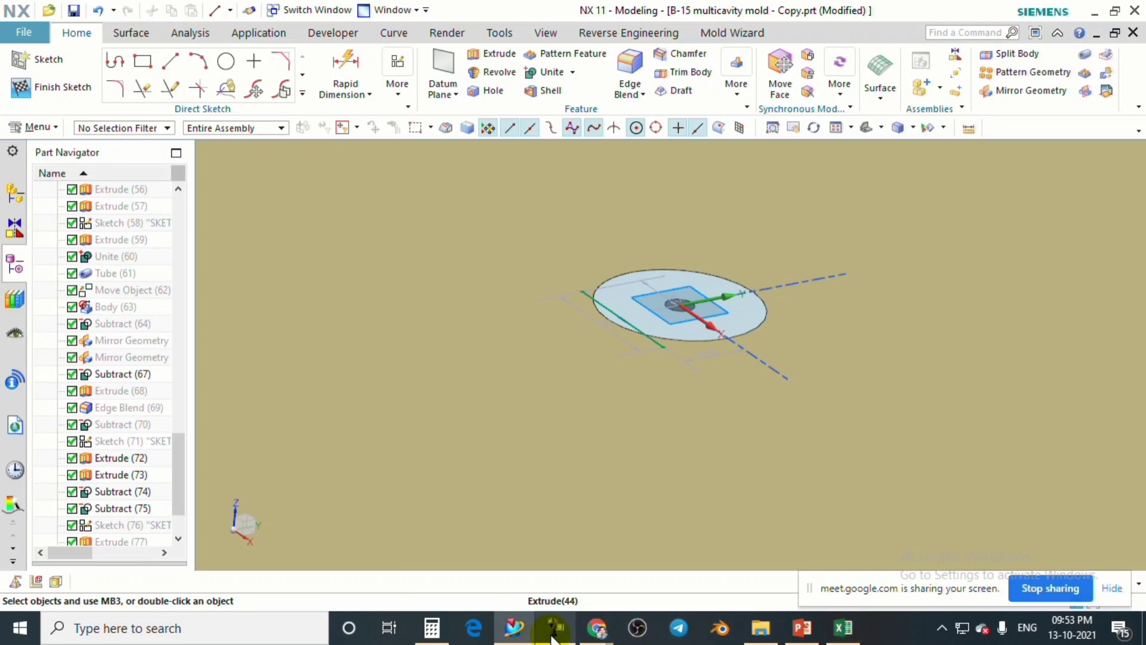
left_click(528, 632)
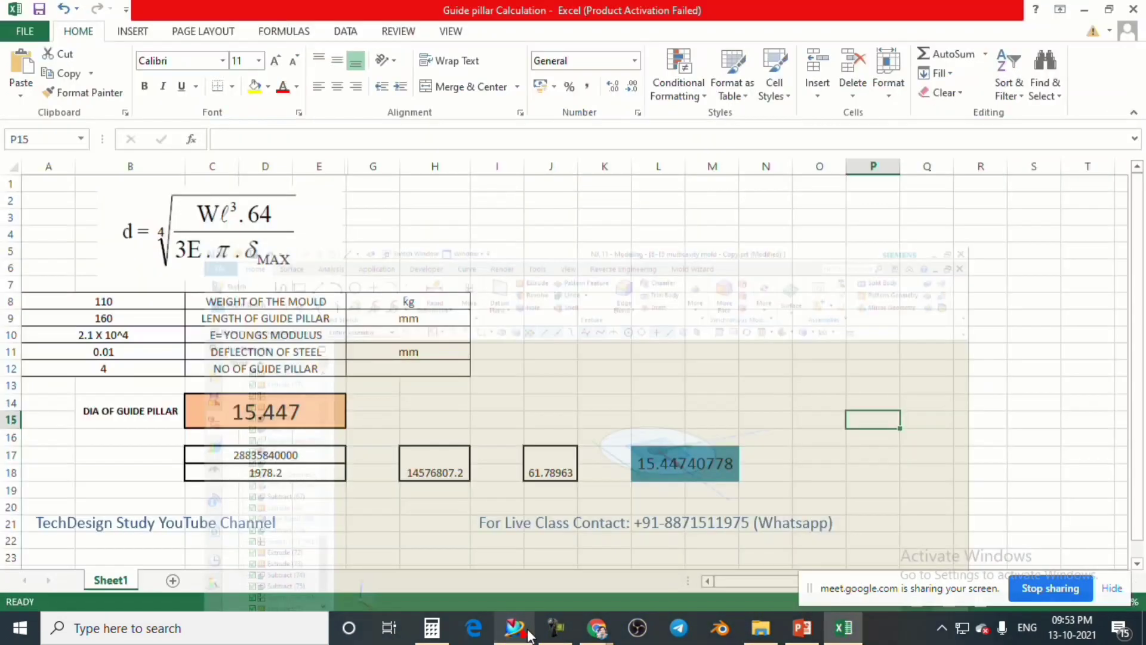
left_click(518, 631)
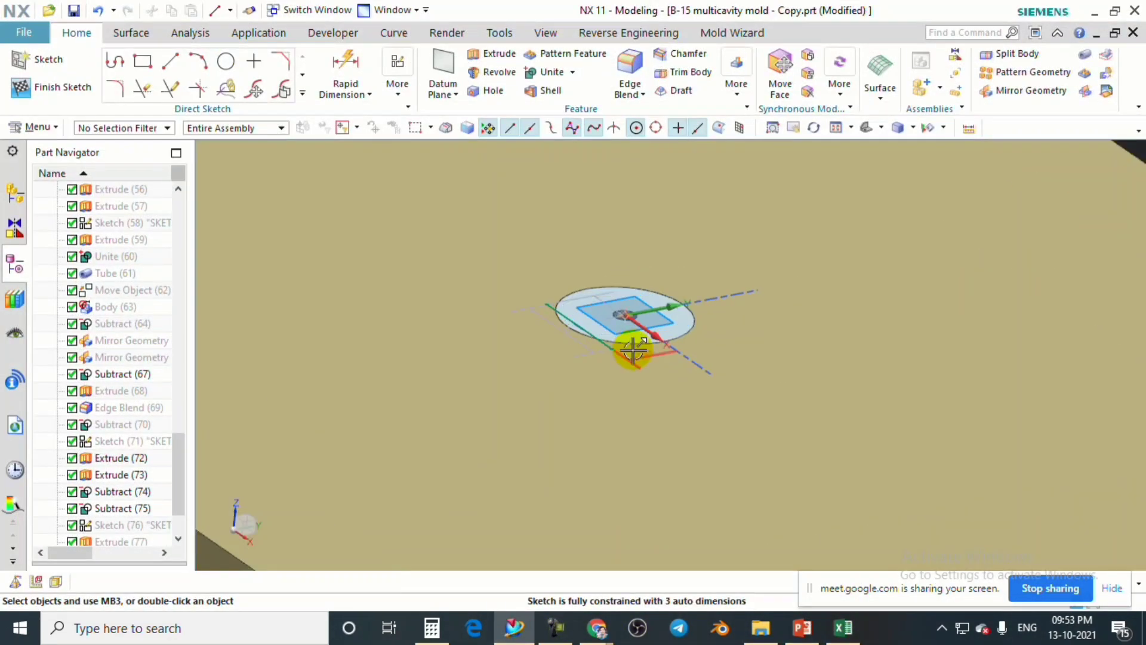
Examine how the bushing's runner grooves line up with the orange plate's channels from the cavity side.
key("ctrl+shift+b")
scroll(633, 352, "down", 7)
middle_click_drag(665, 374, 632, 356)
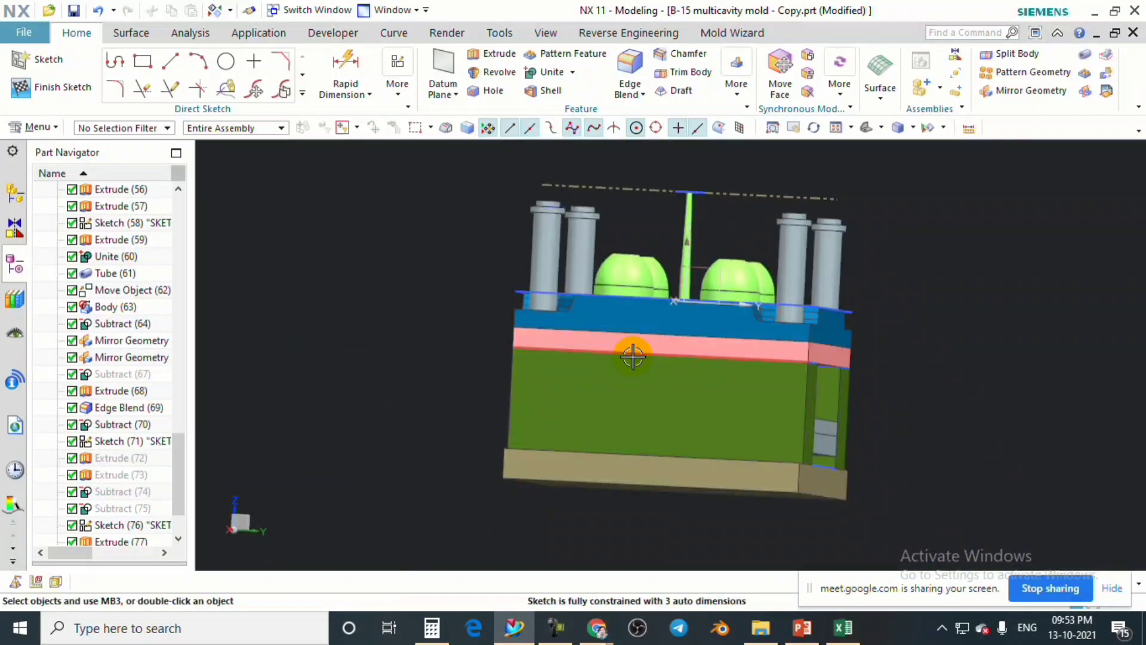
key("ctrl+shift+b")
scroll(746, 389, "up", 2)
scroll(747, 388, "up", 2)
middle_click_drag(747, 388, 737, 224)
scroll(648, 256, "up", 8)
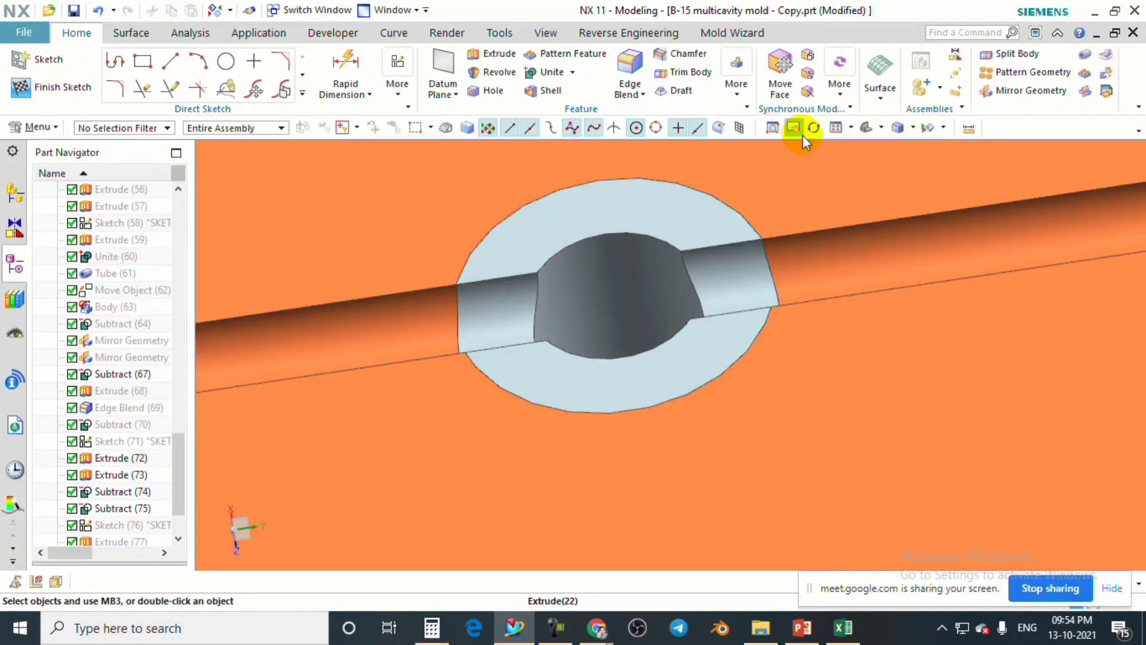
left_click(793, 128)
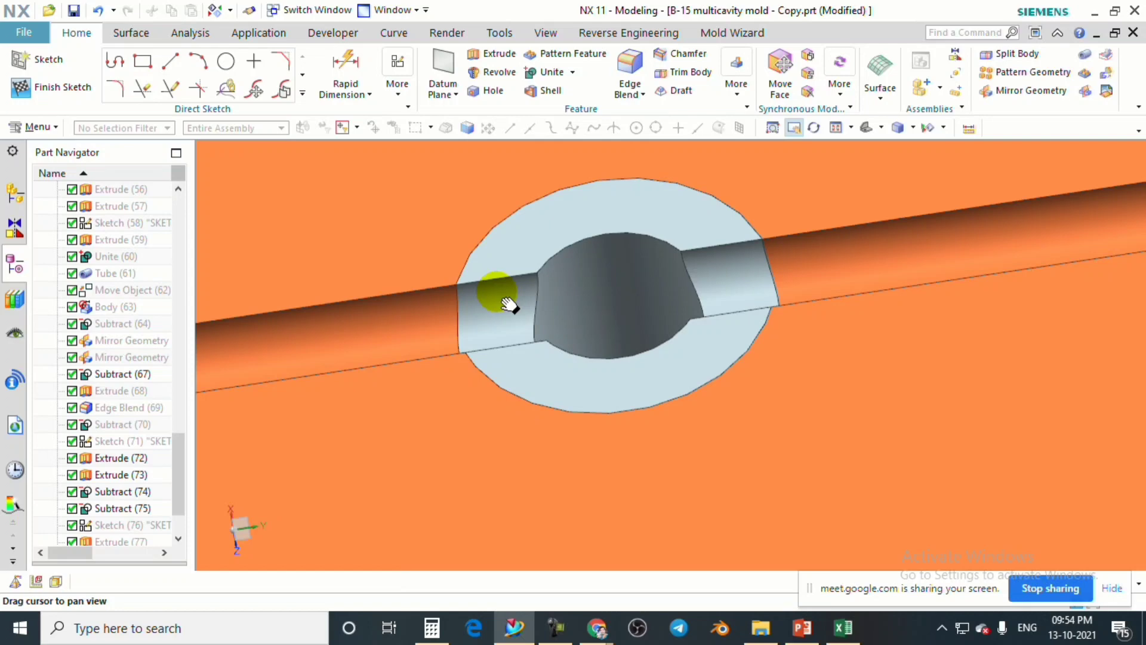
scroll(511, 310, "down", 10)
middle_click_drag(660, 320, 558, 233)
scroll(596, 340, "up", 3)
middle_click_drag(607, 352, 585, 376)
mouse_move(591, 311)
middle_mouse_down()
mouse_move(622, 287)
mouse_move(614, 309)
mouse_move(539, 286)
mouse_move(667, 300)
mouse_move(803, 335)
mouse_move(790, 387)
mouse_move(780, 378)
middle_mouse_up()
scroll(695, 289, "up", 4)
scroll(656, 421, "up", 4)
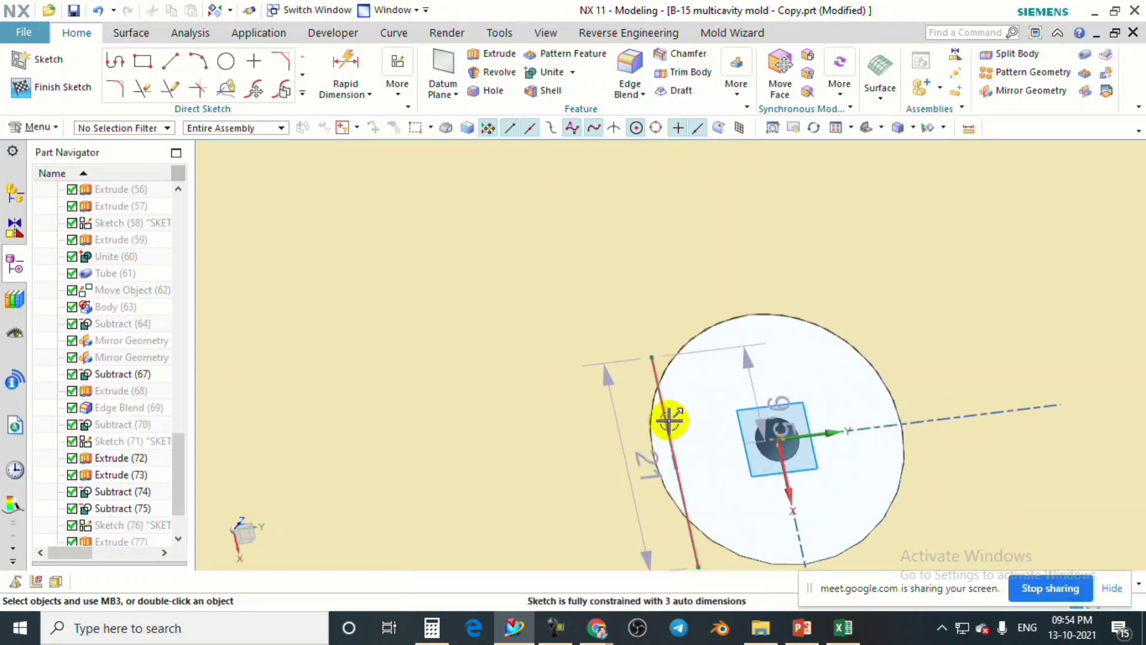
Split the sprue bushing body using the sketched line as an extruded cutting section.
scroll(644, 334, "down", 3)
scroll(639, 341, "up", 2)
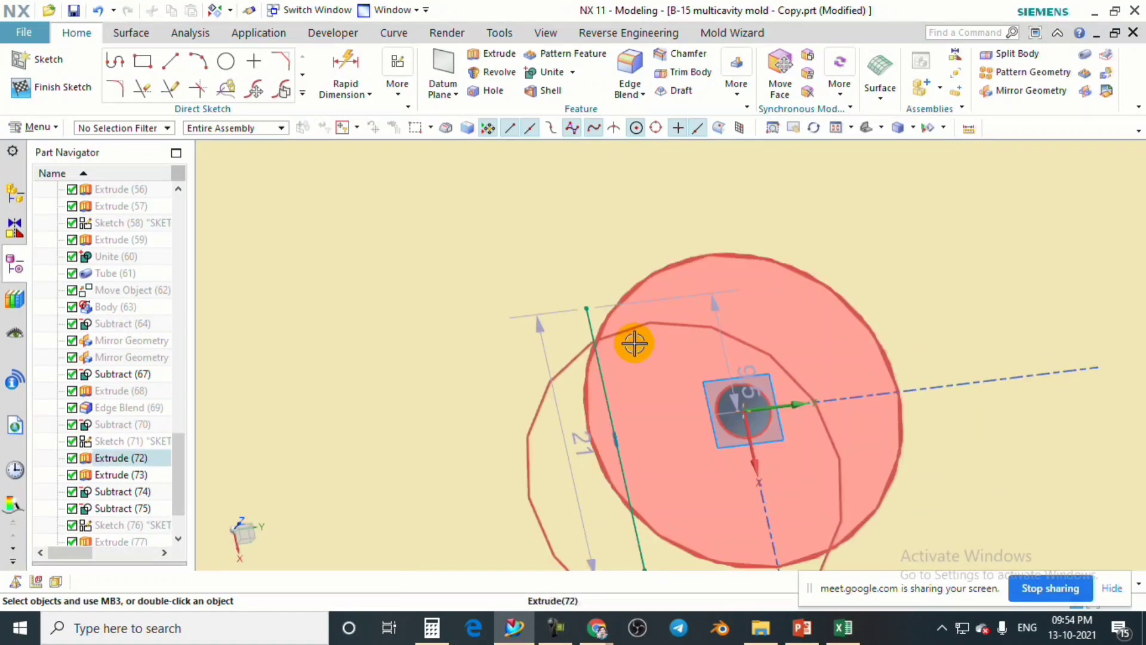
scroll(656, 352, "down", 3)
mouse_move(685, 371)
middle_mouse_down()
mouse_move(645, 338)
mouse_move(617, 233)
mouse_move(616, 275)
middle_mouse_up()
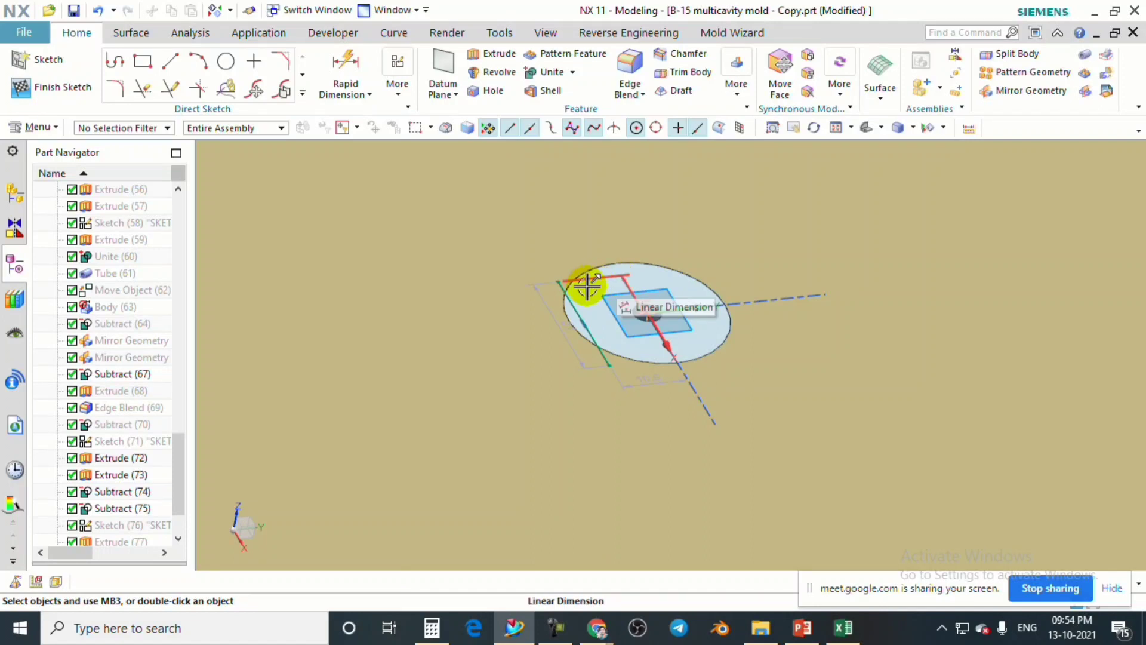
scroll(584, 296, "up", 2)
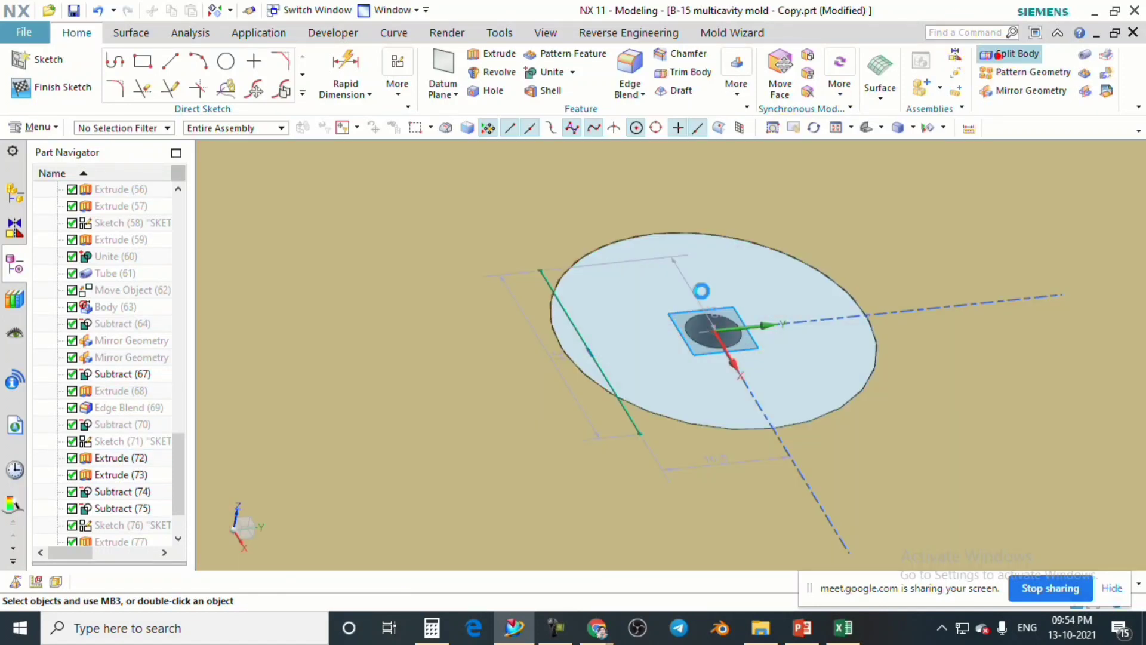
left_click(618, 314)
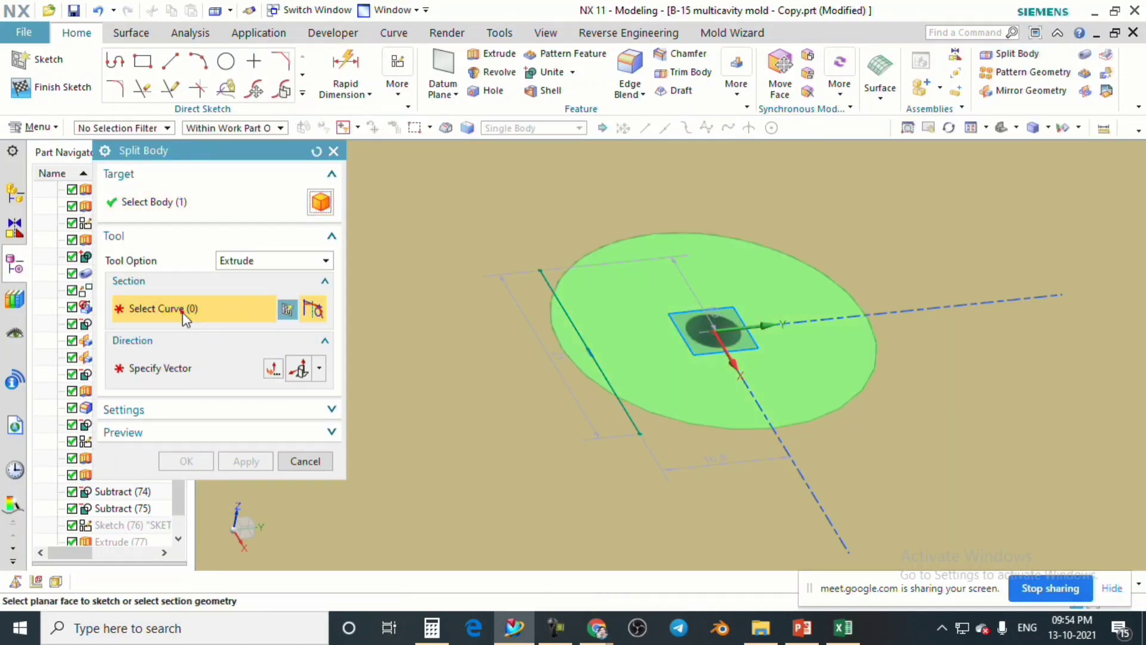
left_click(553, 270)
scroll(545, 344, "down", 2)
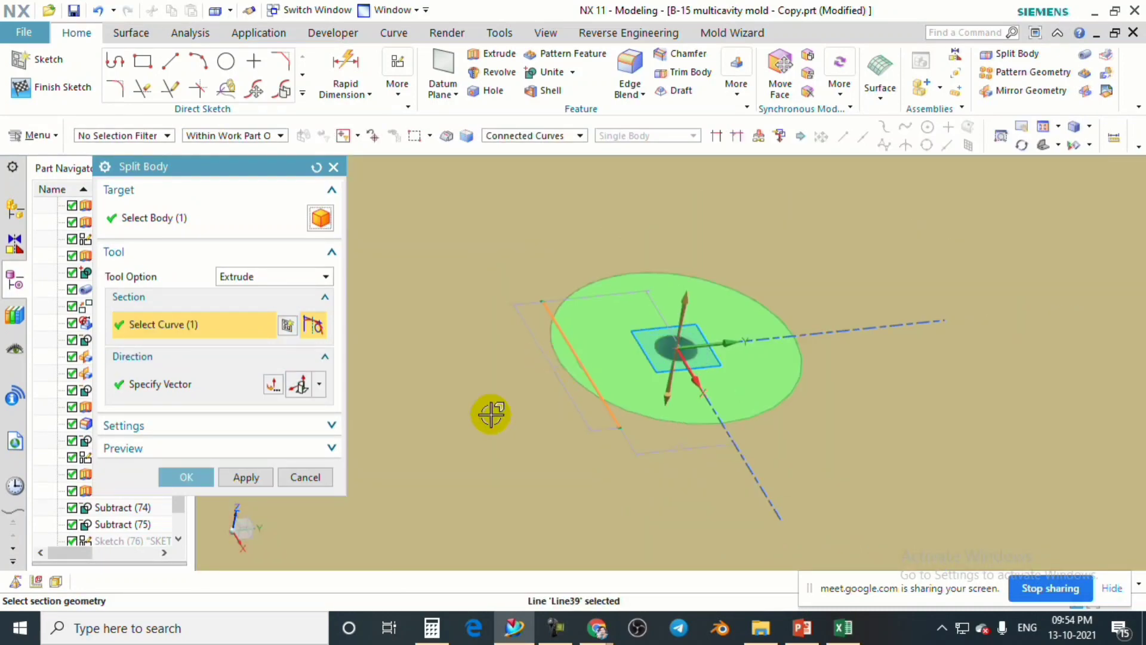
left_click(187, 477)
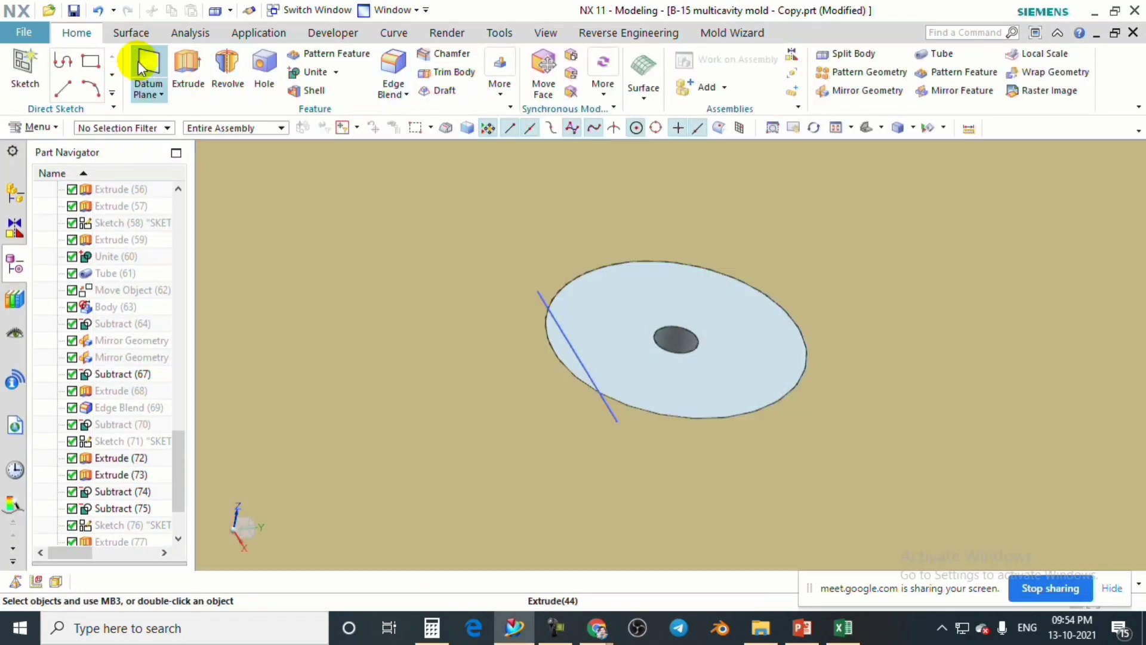
Unite the cut-off bushing segment with the beige top plate and hide the line sketch.
left_click(131, 33)
left_click(77, 34)
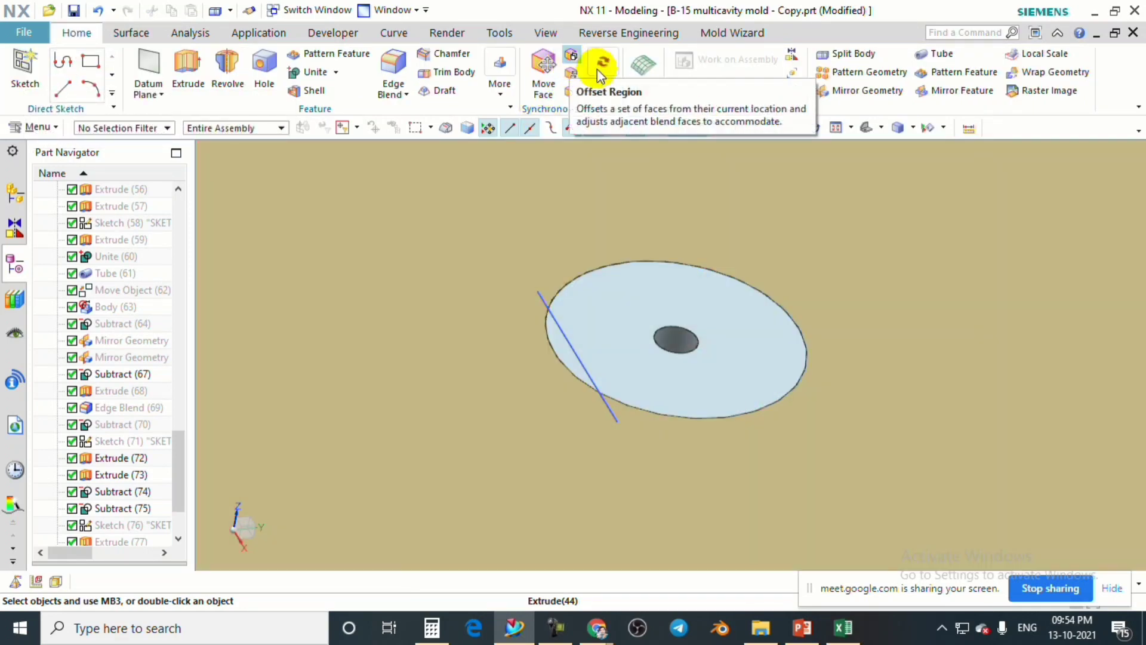
left_click(327, 76)
left_click(615, 256)
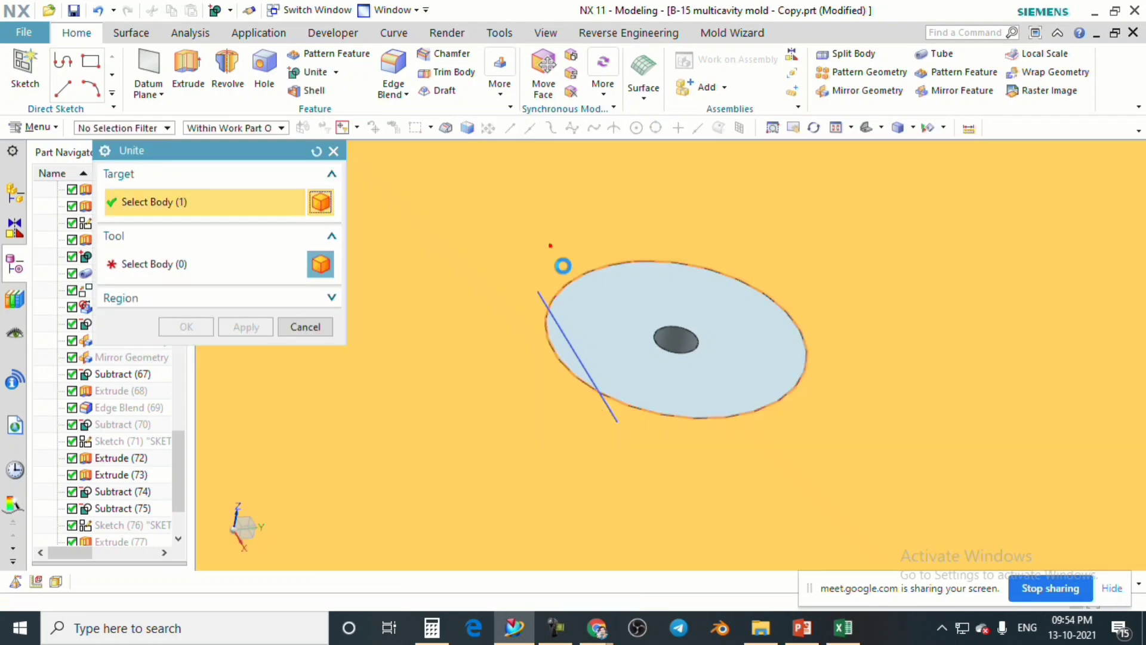
left_click(560, 347)
middle_click(263, 393)
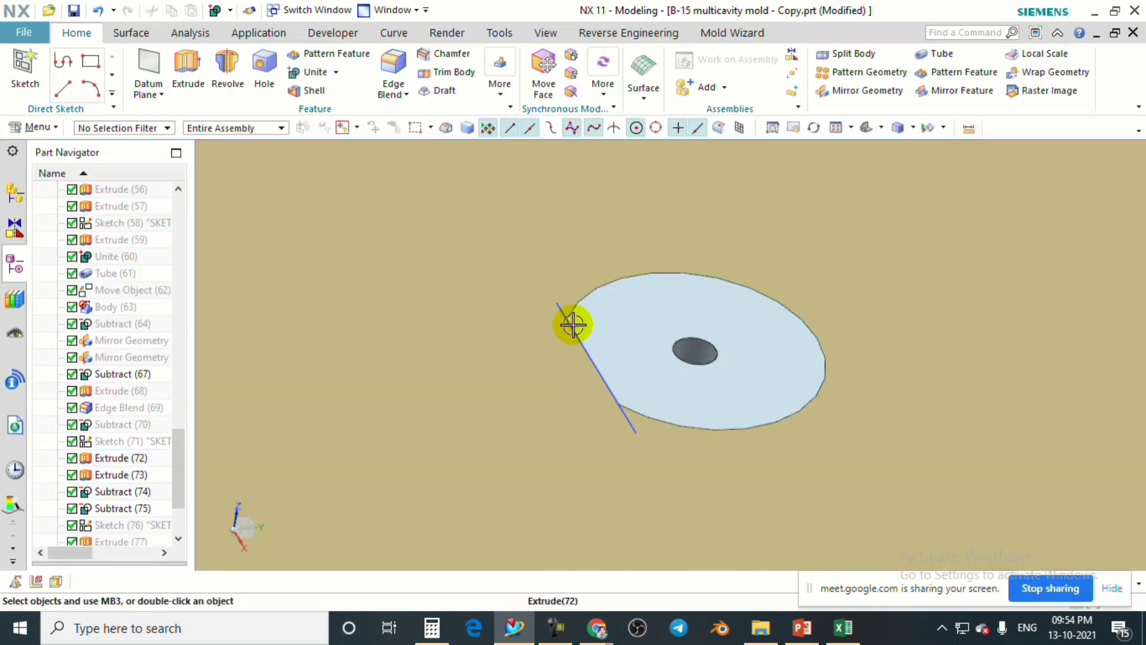
right_click(571, 324)
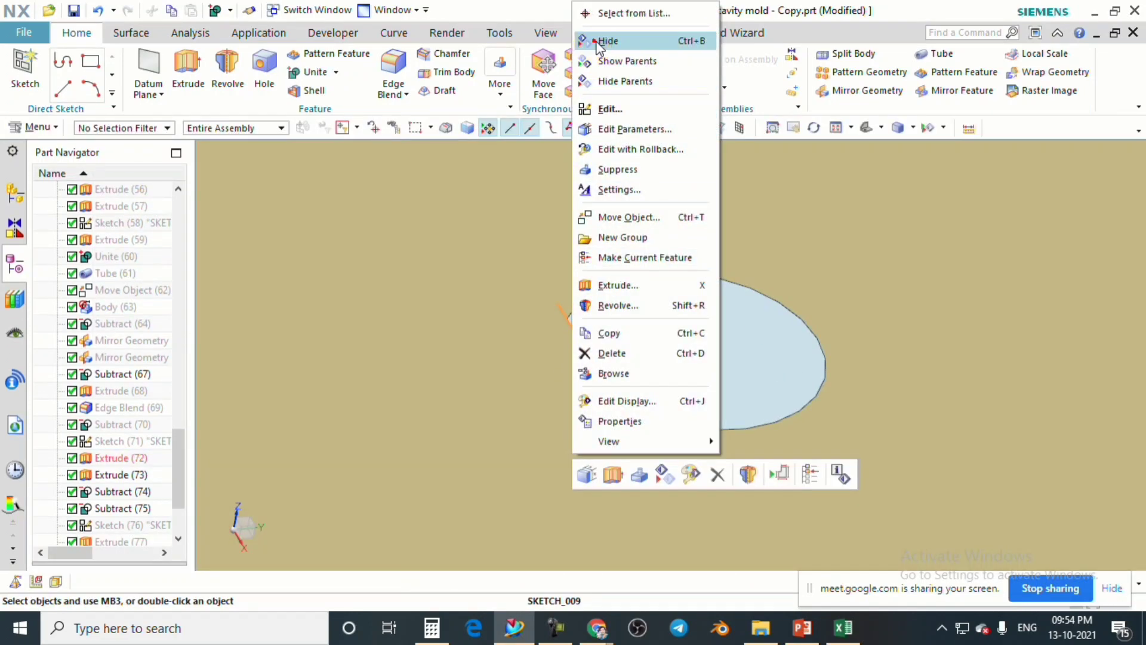
left_click(598, 41)
Move the sprue bushing upward along the ZC axis, out of the beige top plate.
key("ctrl+t")
scroll(662, 344, "down", 4)
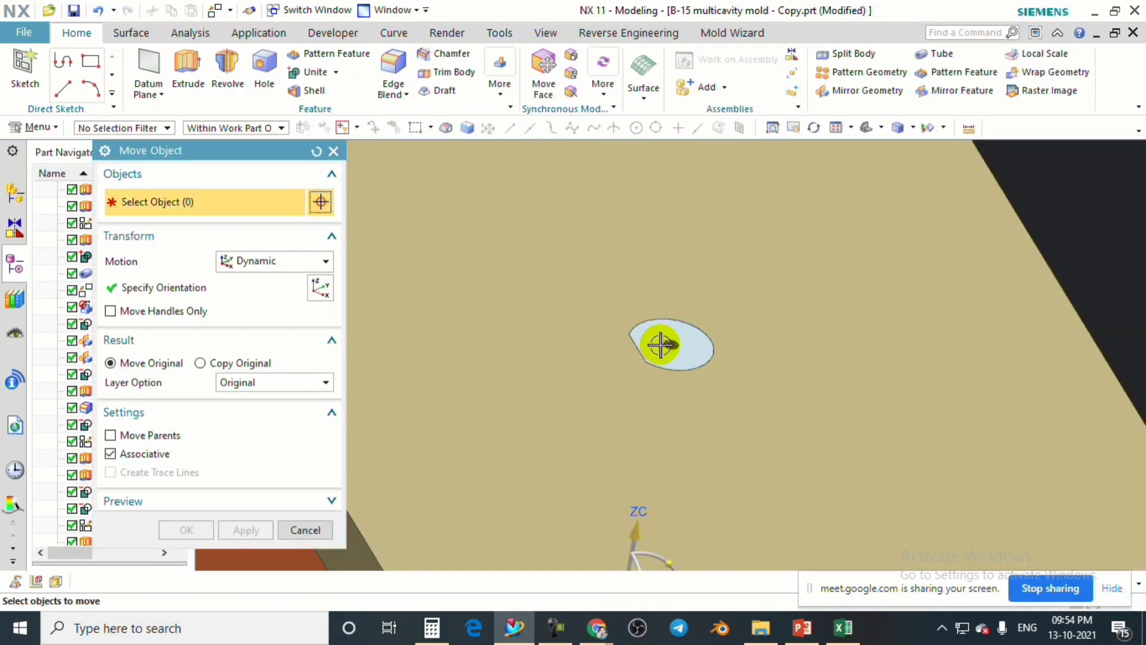
scroll(658, 342, "up", 4)
left_click(655, 340)
scroll(655, 342, "down", 5)
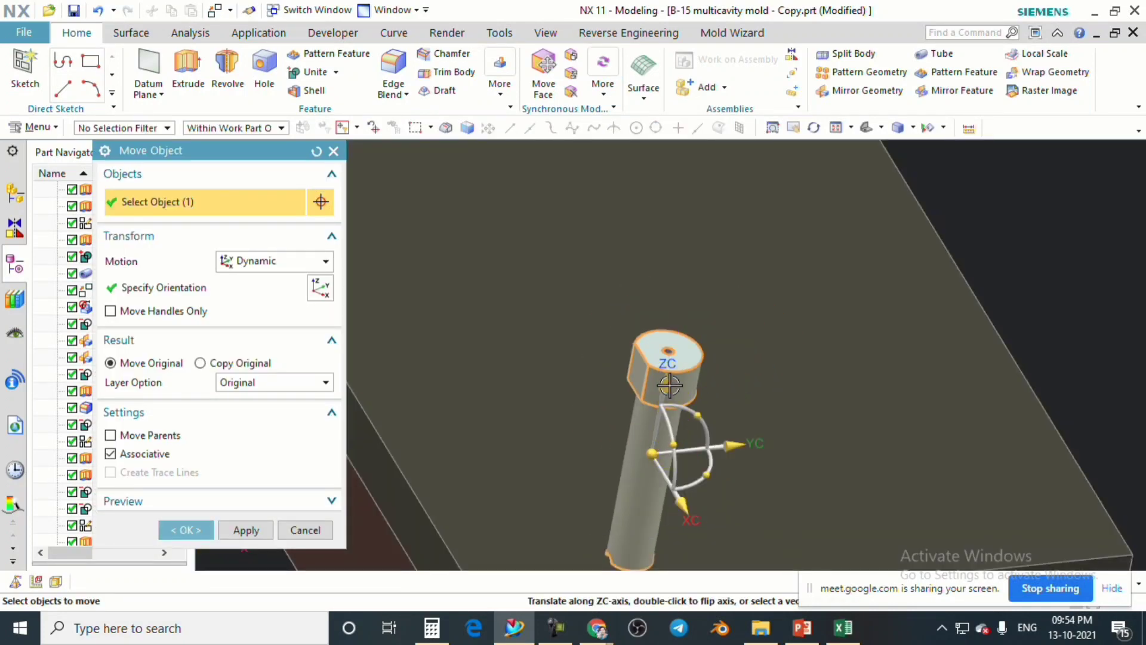
left_click_drag(670, 387, 701, 194)
left_click(195, 533)
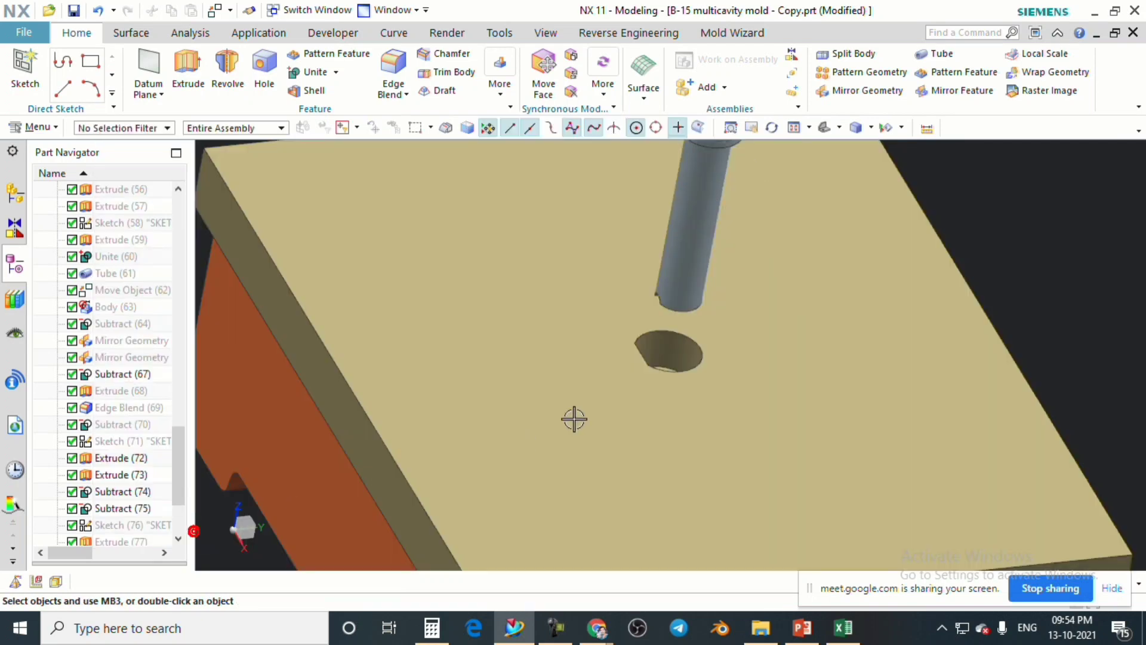
Examine the flat on the bushing head and the matching flat-sided pocket in the beige top plate.
scroll(573, 419, "down", 5)
mouse_move(585, 425)
middle_mouse_down()
mouse_move(700, 387)
mouse_move(634, 376)
mouse_move(594, 417)
middle_mouse_up()
scroll(658, 432, "up", 3)
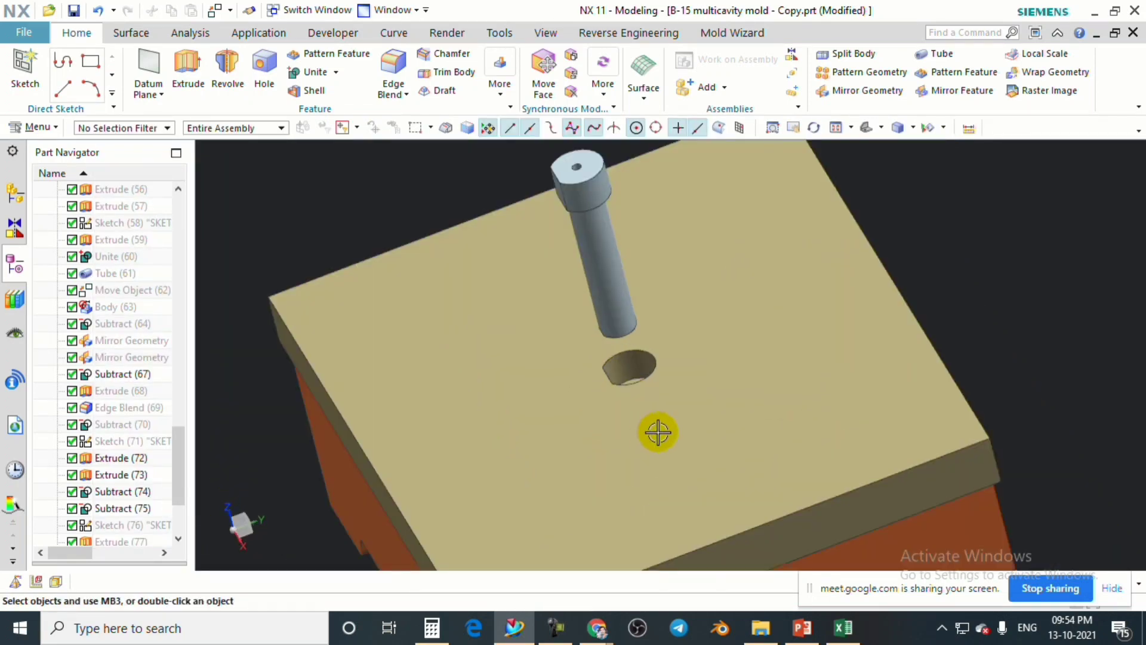
middle_click_drag(657, 432, 665, 453)
scroll(657, 414, "up", 3)
middle_click_drag(658, 415, 773, 440)
scroll(716, 422, "down", 5)
scroll(717, 399, "up", 4)
scroll(609, 357, "down", 3)
middle_click_drag(643, 392, 757, 449)
scroll(647, 356, "down", 3)
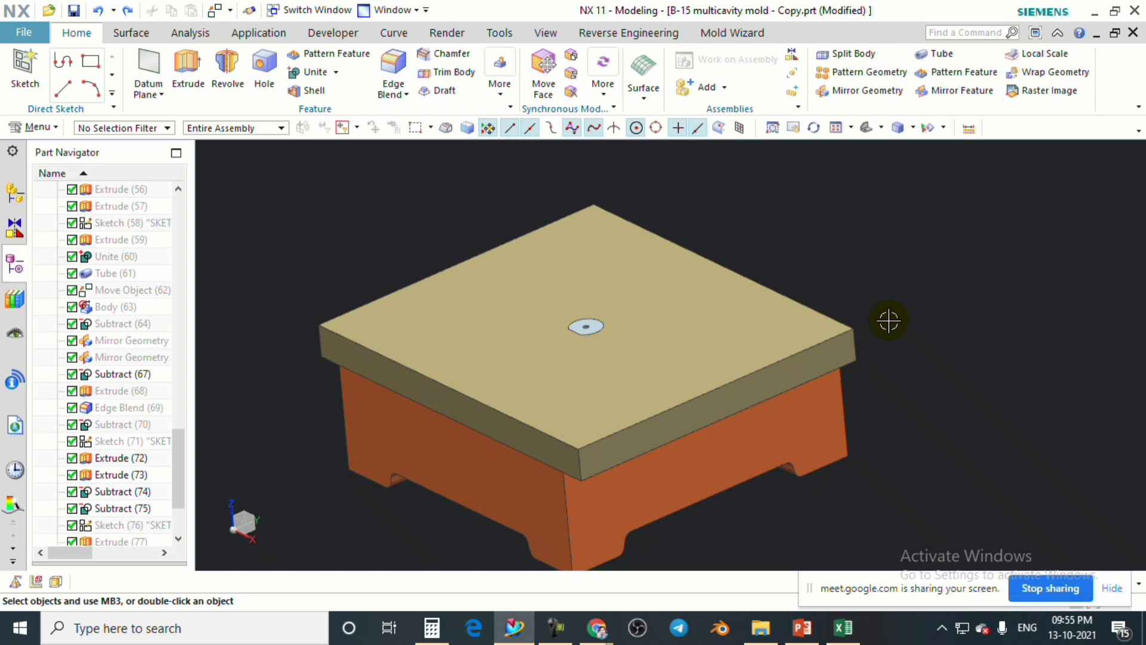
middle_click_drag(897, 318, 804, 305)
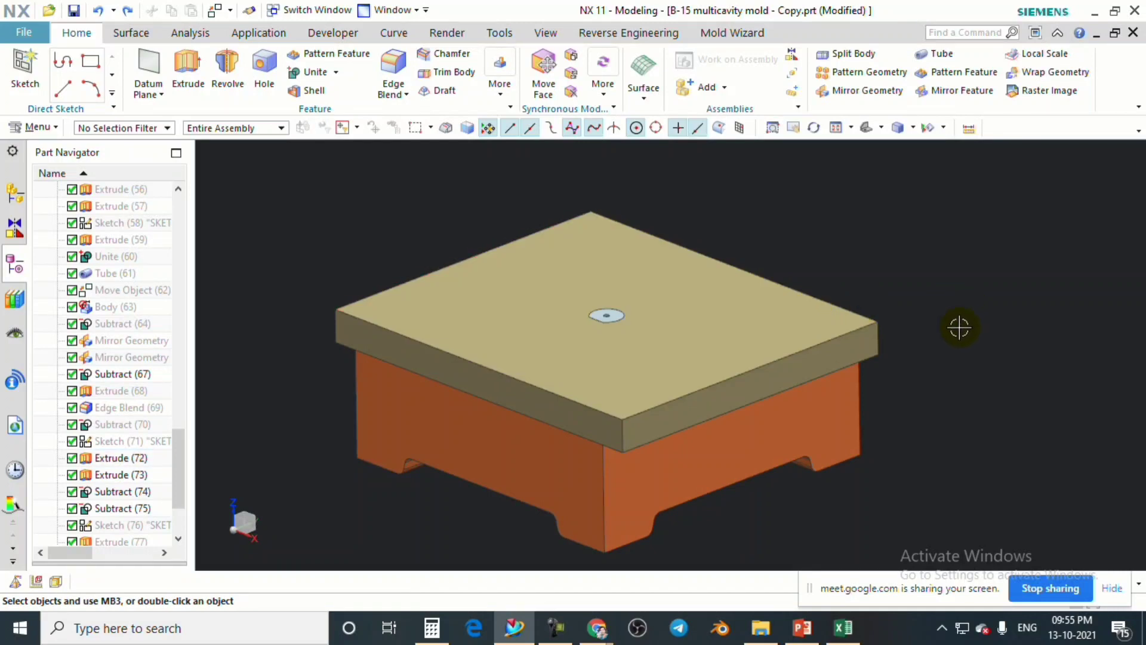
middle_click_drag(959, 327, 955, 332)
scroll(950, 319, "up", 2)
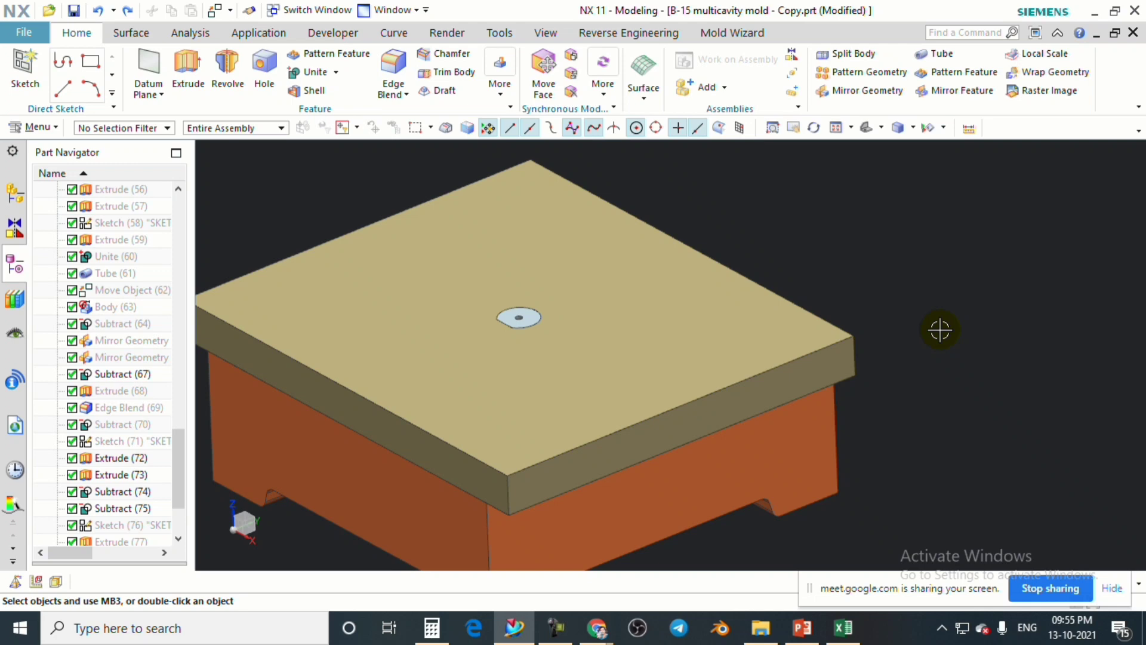
scroll(936, 322, "down", 3)
scroll(913, 329, "up", 2)
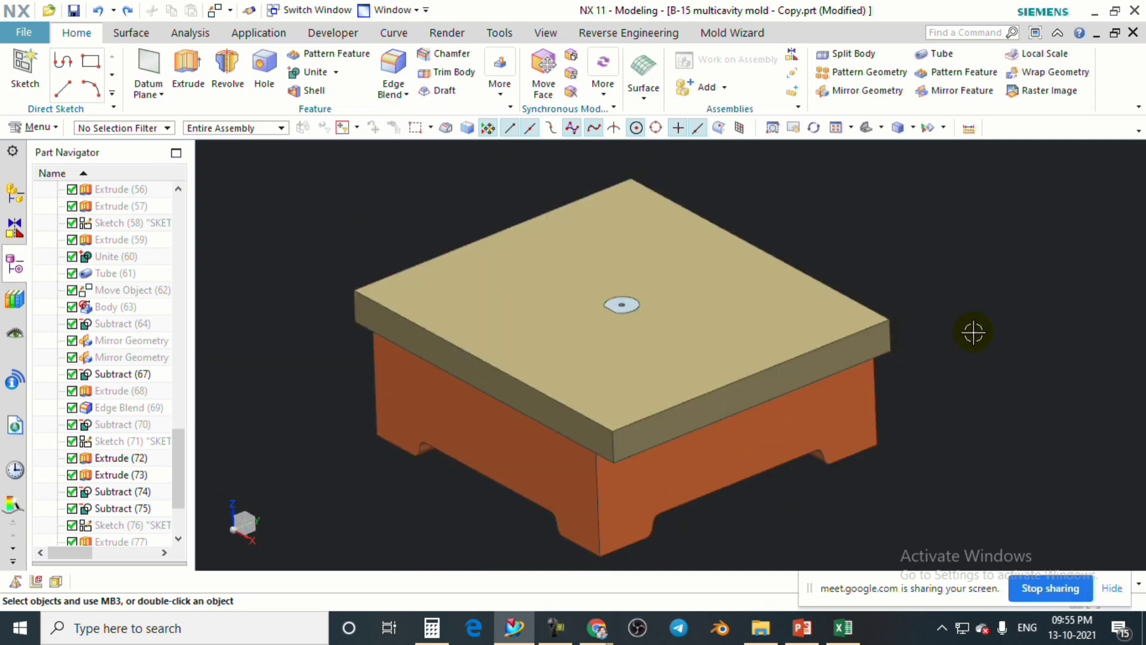
middle_click_drag(954, 332, 930, 335)
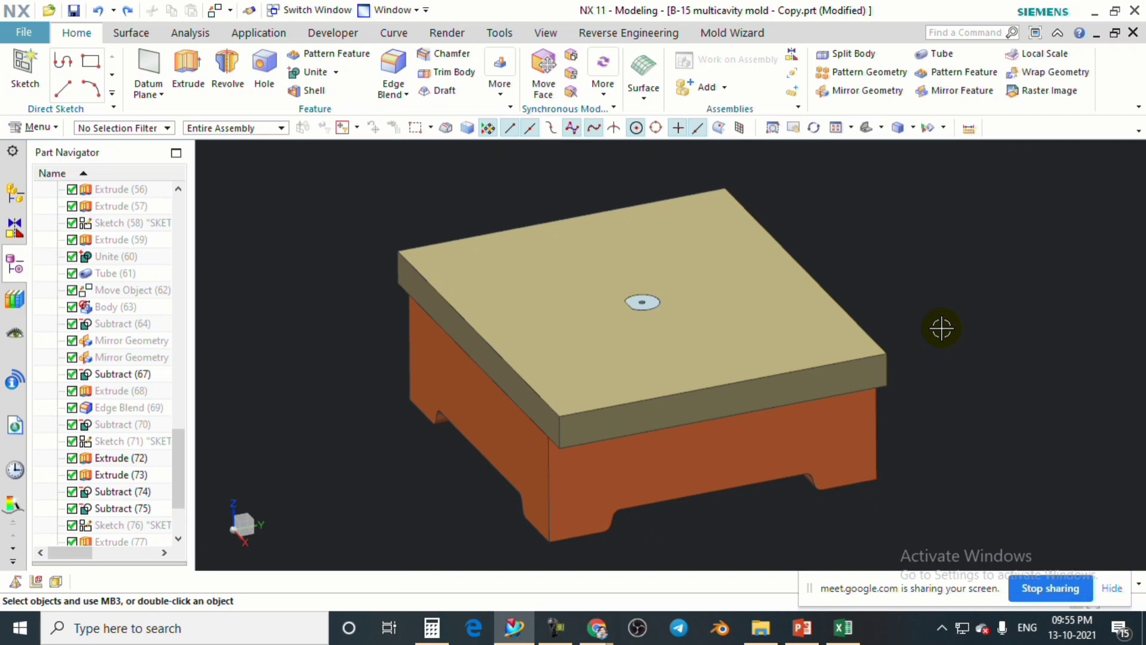
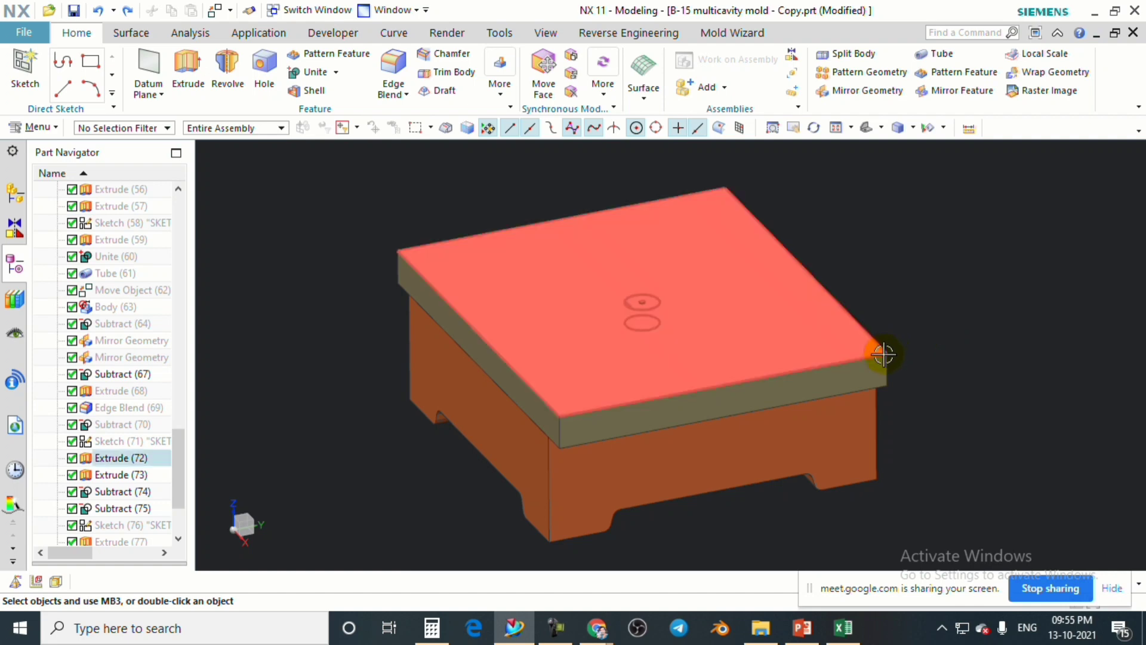
Display the complete mold and create a sketch on the upper face of the beige top plate.
mouse_move(897, 358)
middle_mouse_down()
mouse_move(897, 333)
mouse_move(872, 349)
mouse_move(790, 338)
mouse_move(754, 349)
mouse_move(750, 330)
mouse_move(709, 332)
mouse_move(776, 340)
middle_mouse_up()
left_click(25, 66)
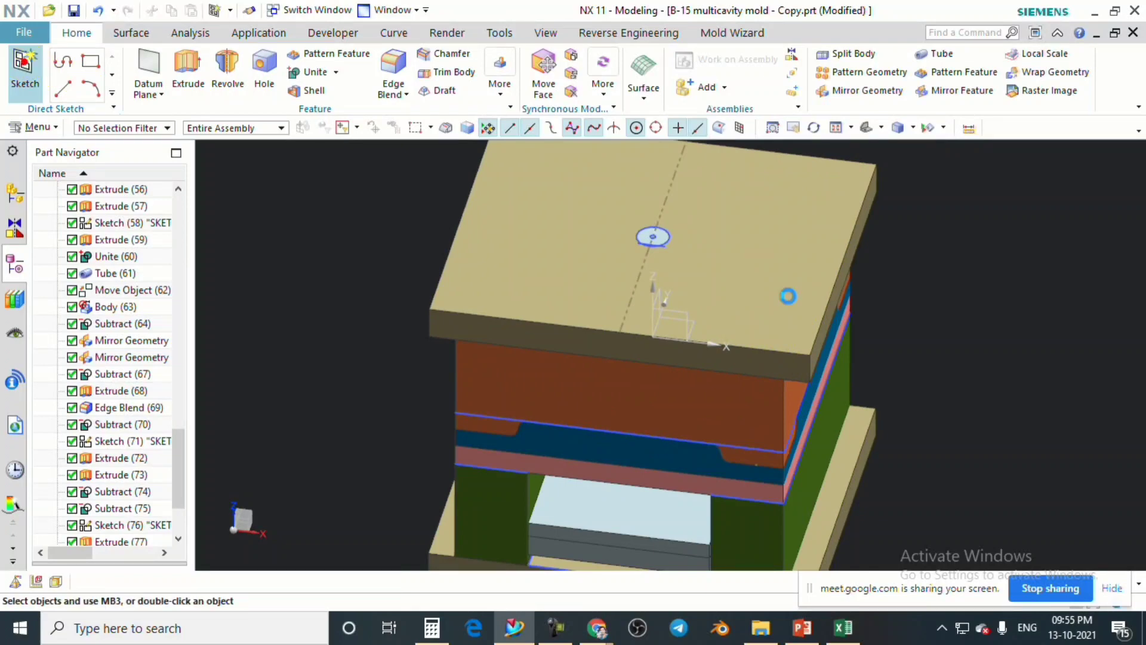
scroll(721, 245, "up", 3)
left_click(722, 245)
left_click(245, 362)
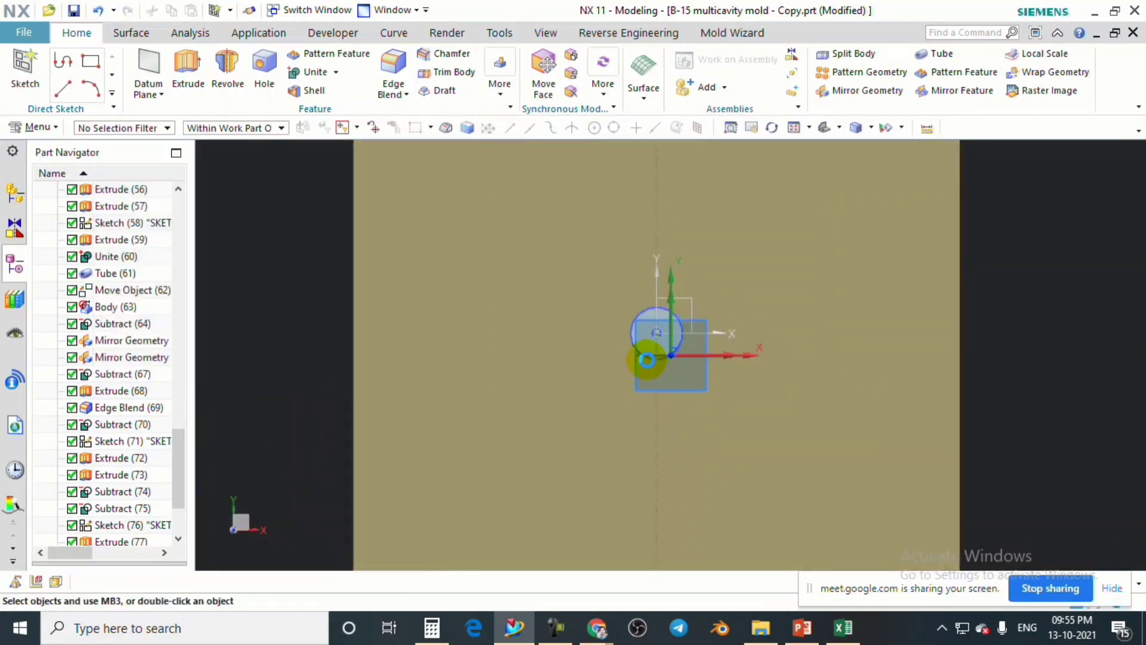
Sketch a 90 mm diameter circle centred on the sprue bushing's hole.
left_click(228, 63)
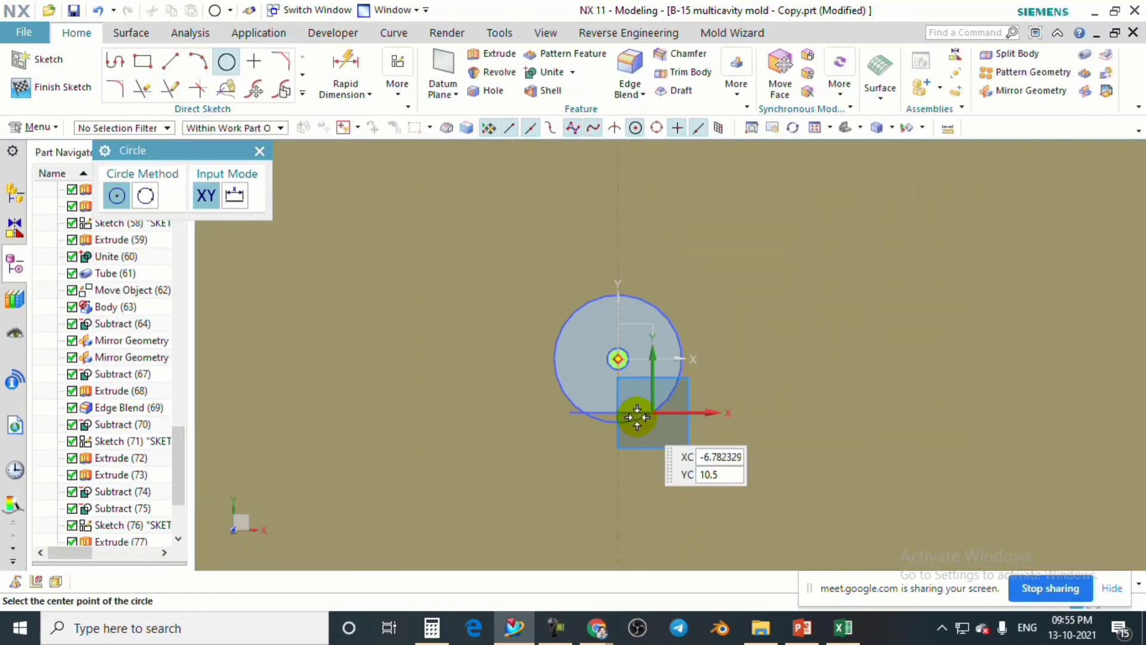
left_click(617, 330)
scroll(650, 342, "down", 2)
scroll(651, 325, "down", 1)
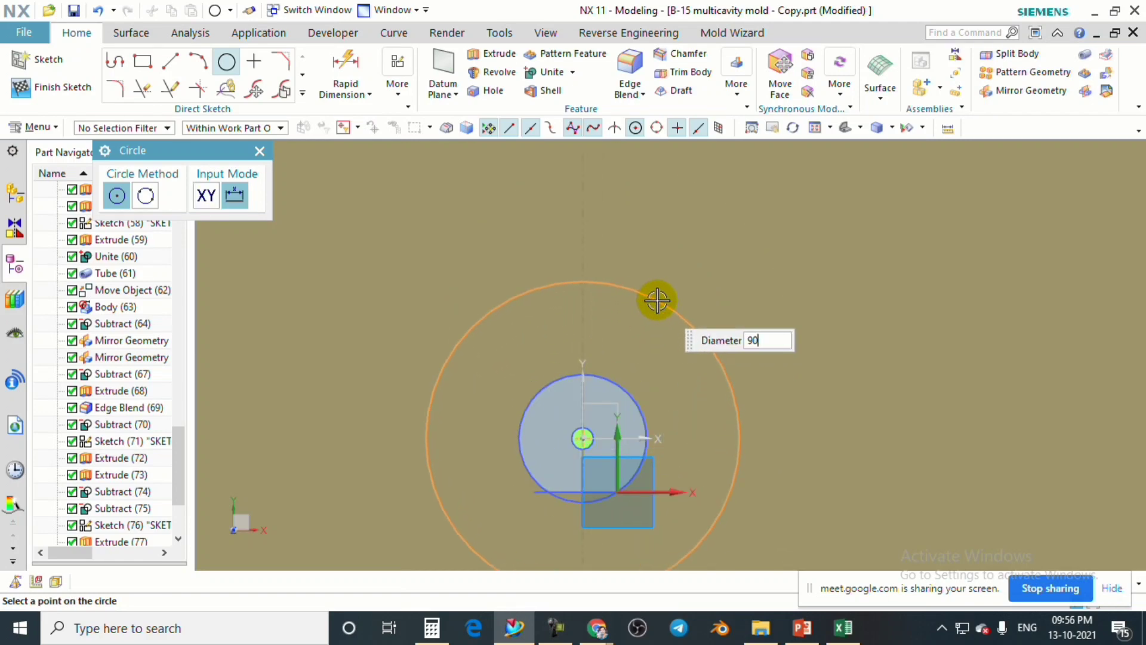
key("Return")
left_click(261, 152)
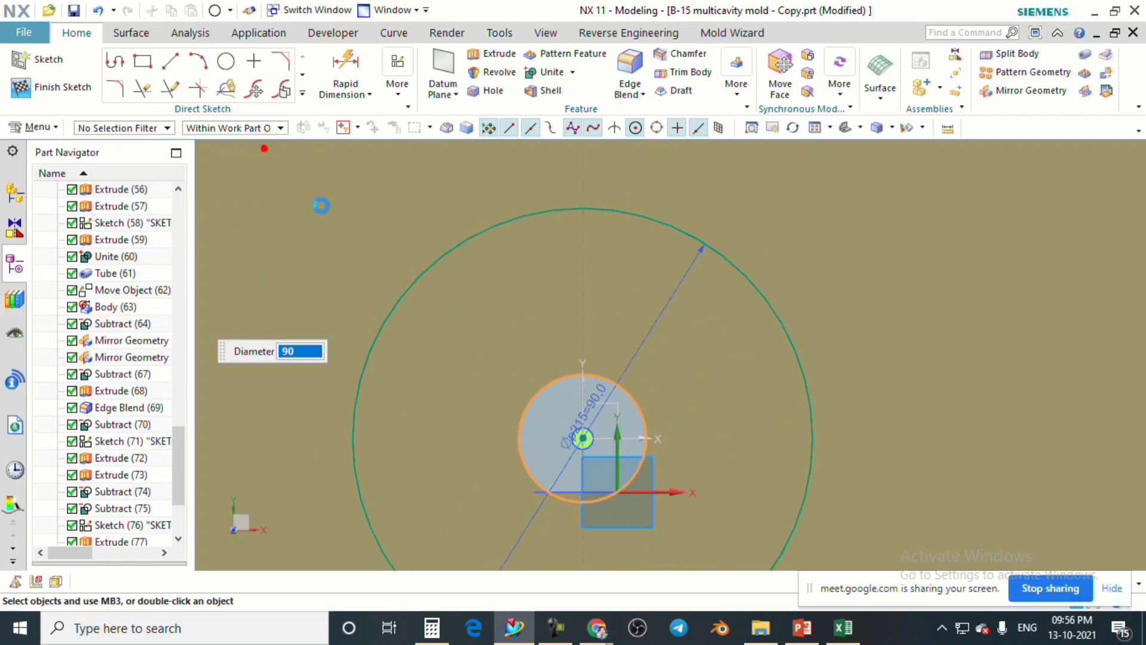
Sketch a 20 mm diameter circle concentric with the 90 mm circle around the sprue bushing.
left_click(225, 62)
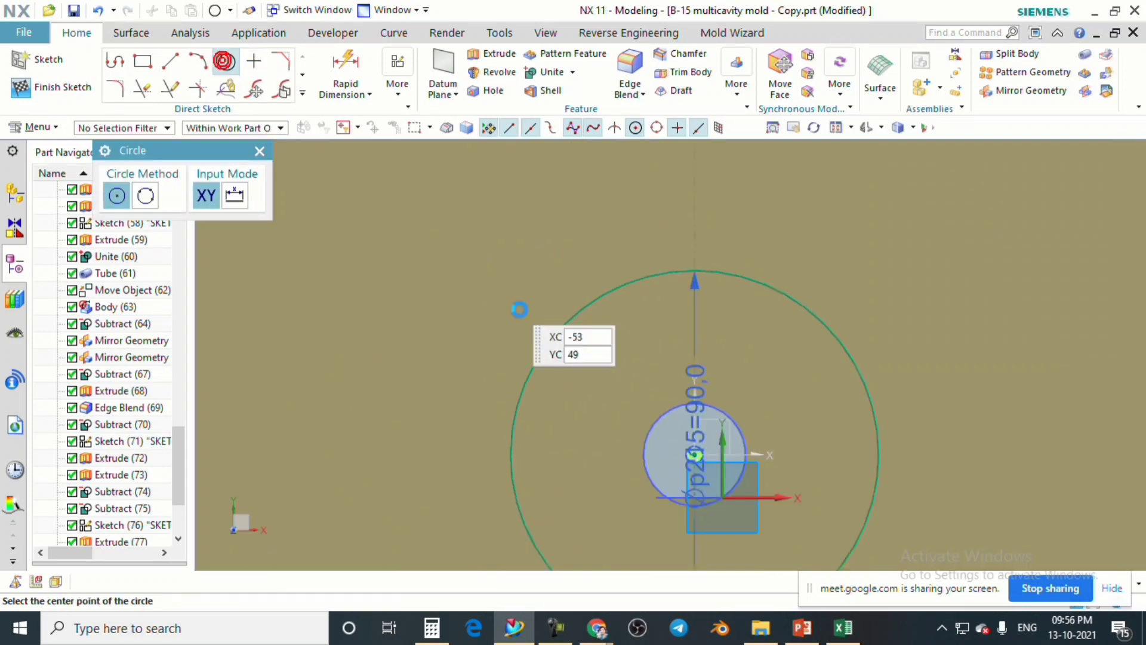
scroll(758, 498, "down", 2)
left_click(757, 499)
scroll(685, 473, "up", 2)
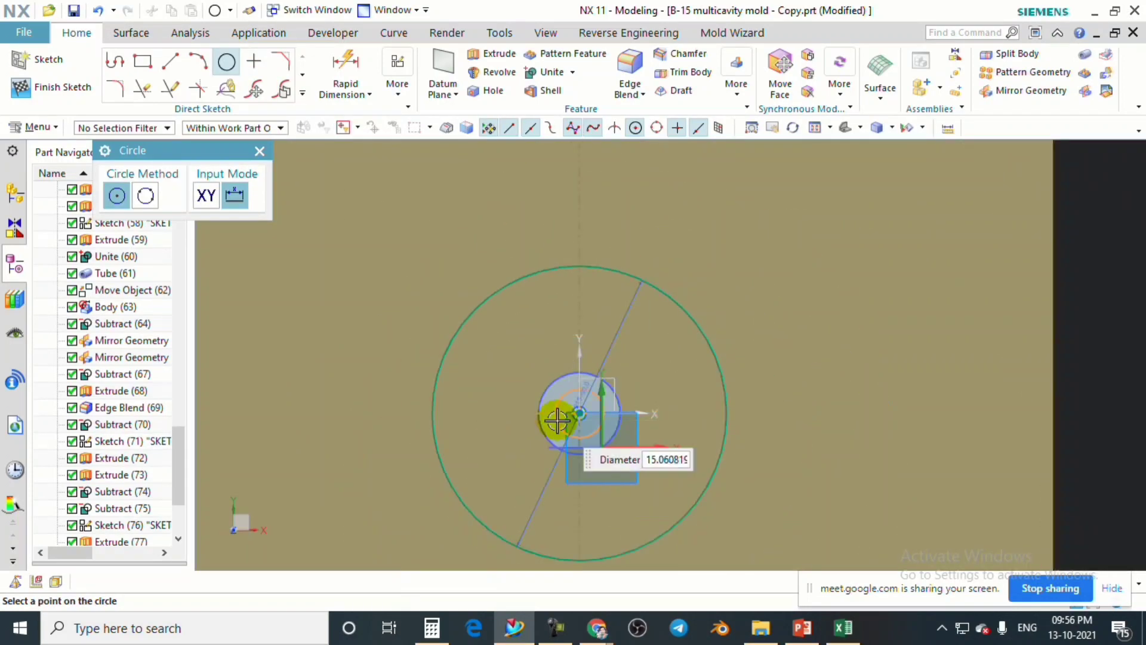
scroll(583, 373, "down", 4)
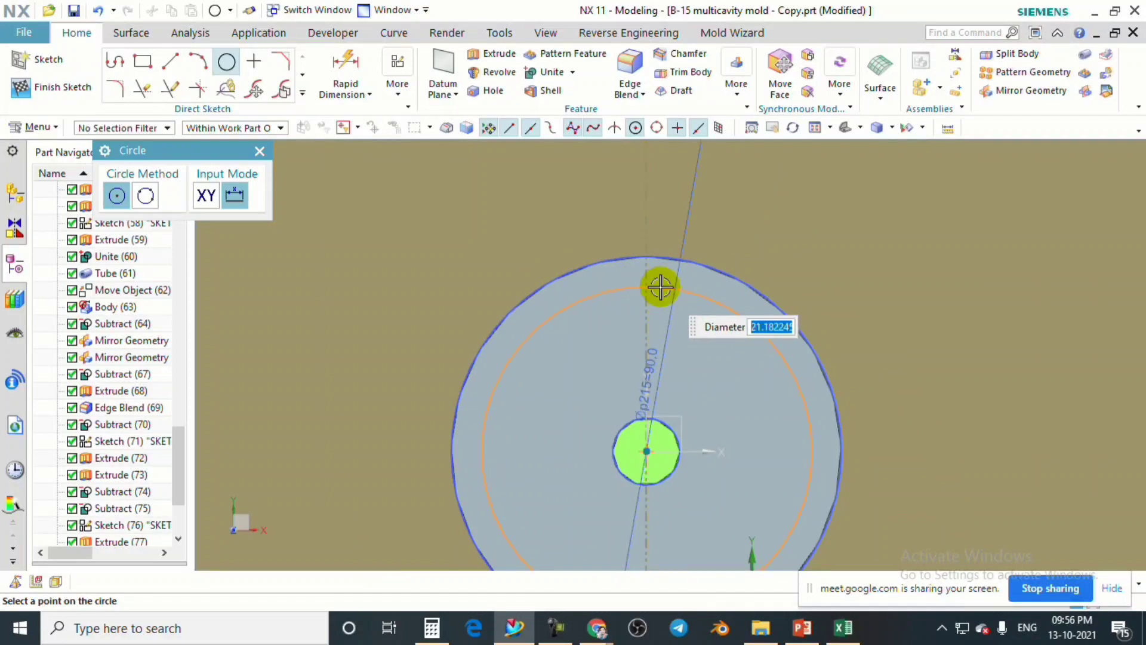
key("Return")
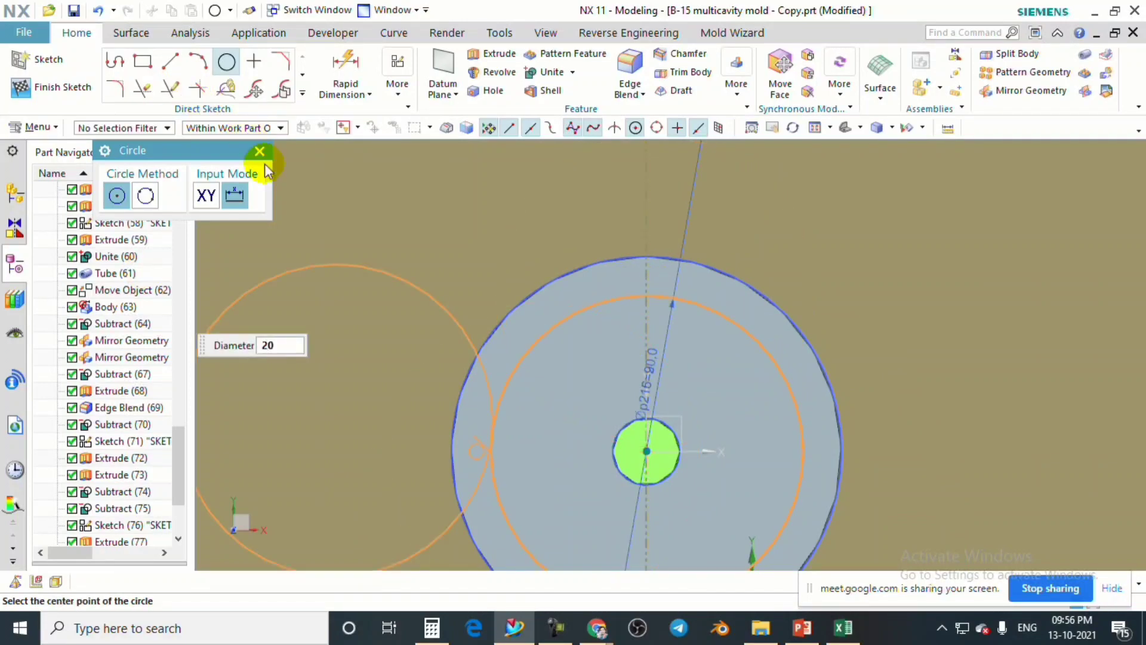
left_click(259, 151)
Finish the sketch and extrude the two concentric circles 15 mm upward as a separate ring body on the beige top plate.
scroll(358, 224, "down", 3)
mouse_move(596, 280)
middle_mouse_down()
mouse_move(609, 276)
mouse_move(591, 327)
mouse_move(632, 234)
mouse_move(596, 276)
mouse_move(532, 187)
mouse_move(627, 352)
mouse_move(563, 324)
mouse_move(673, 328)
mouse_move(681, 310)
middle_mouse_up()
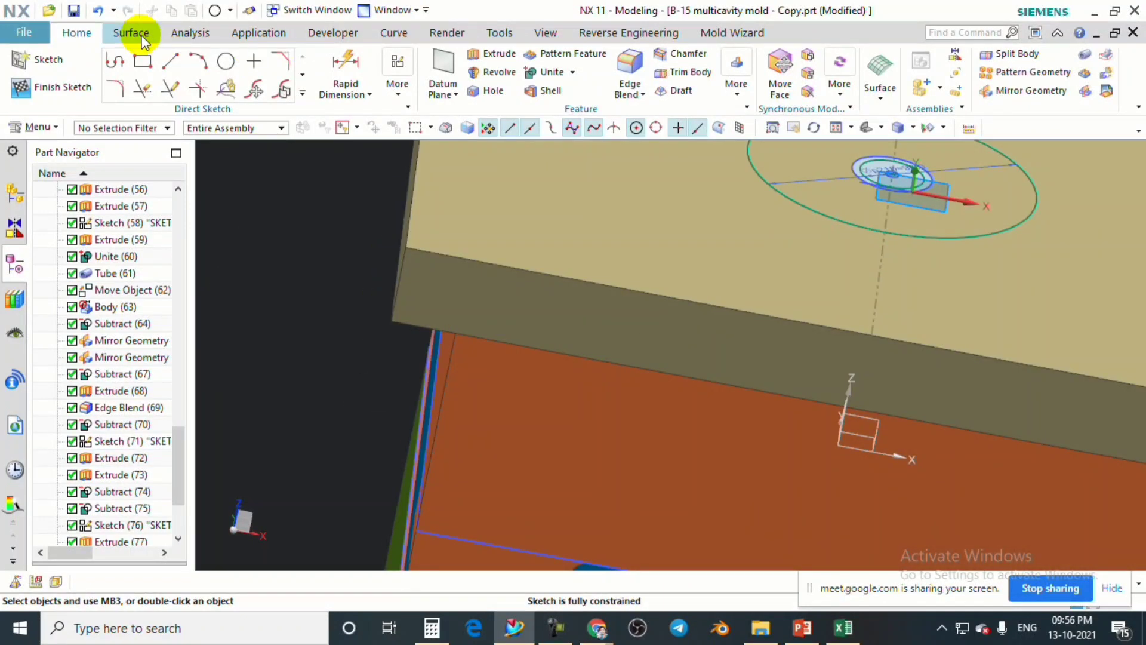
left_click(491, 53)
mouse_move(466, 315)
middle_mouse_down()
mouse_move(660, 286)
mouse_move(719, 334)
mouse_move(687, 347)
middle_mouse_up()
type("15")
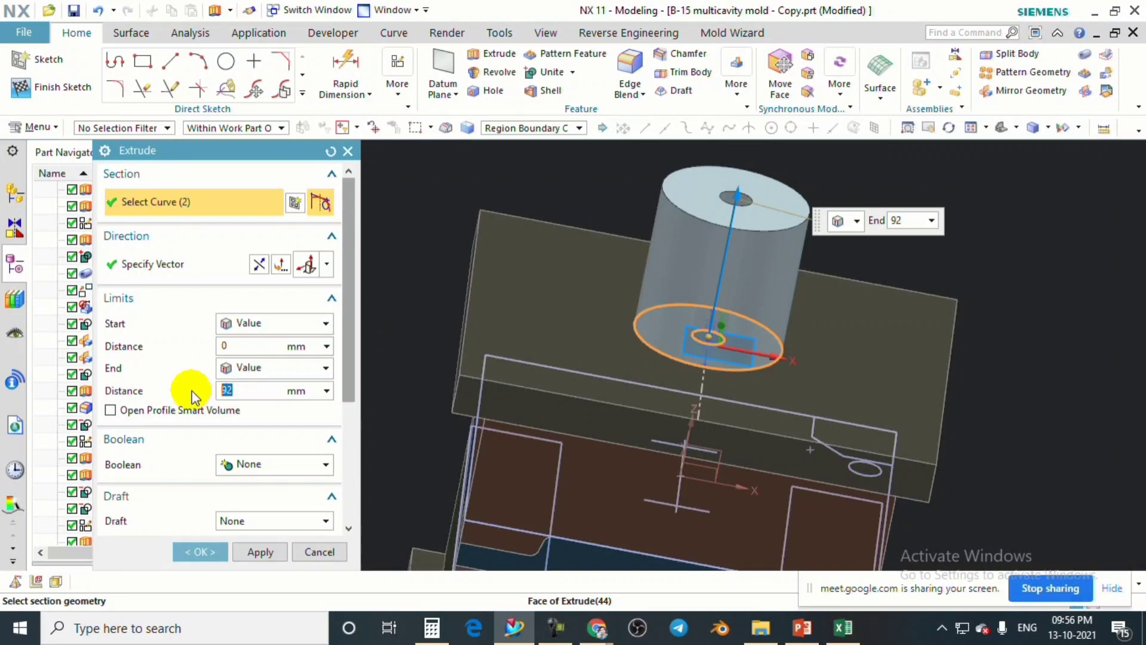
key("Return")
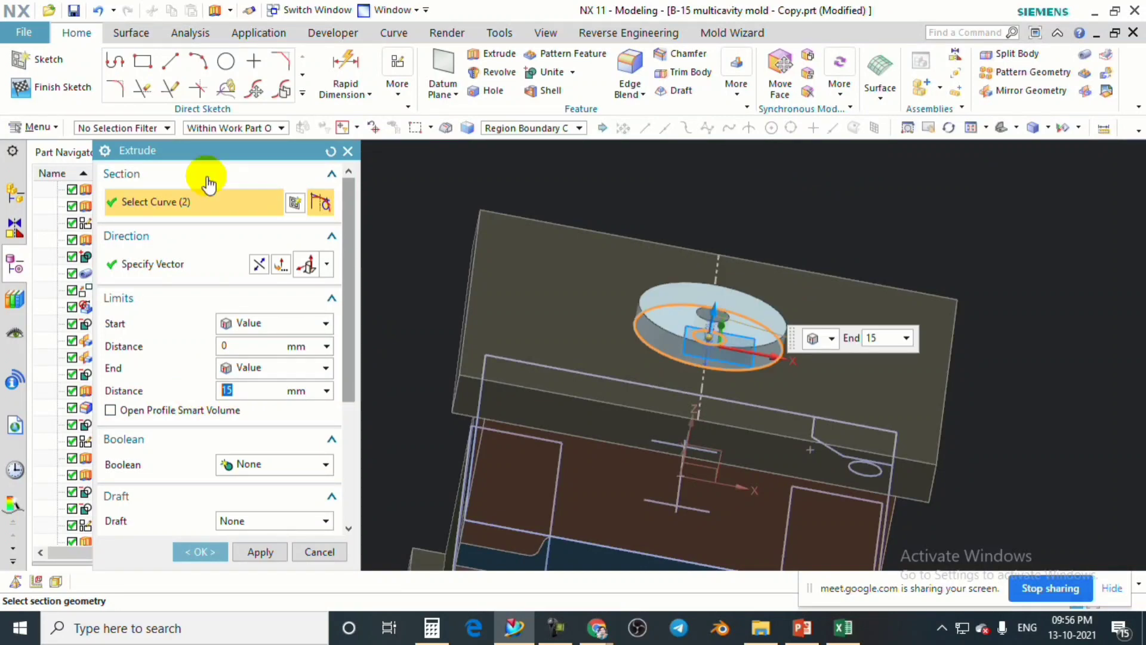
left_click(201, 552)
Chamfer the upper edge of the ring's central hole with a symmetric 12.5 mm distance.
scroll(678, 358, "up", 2)
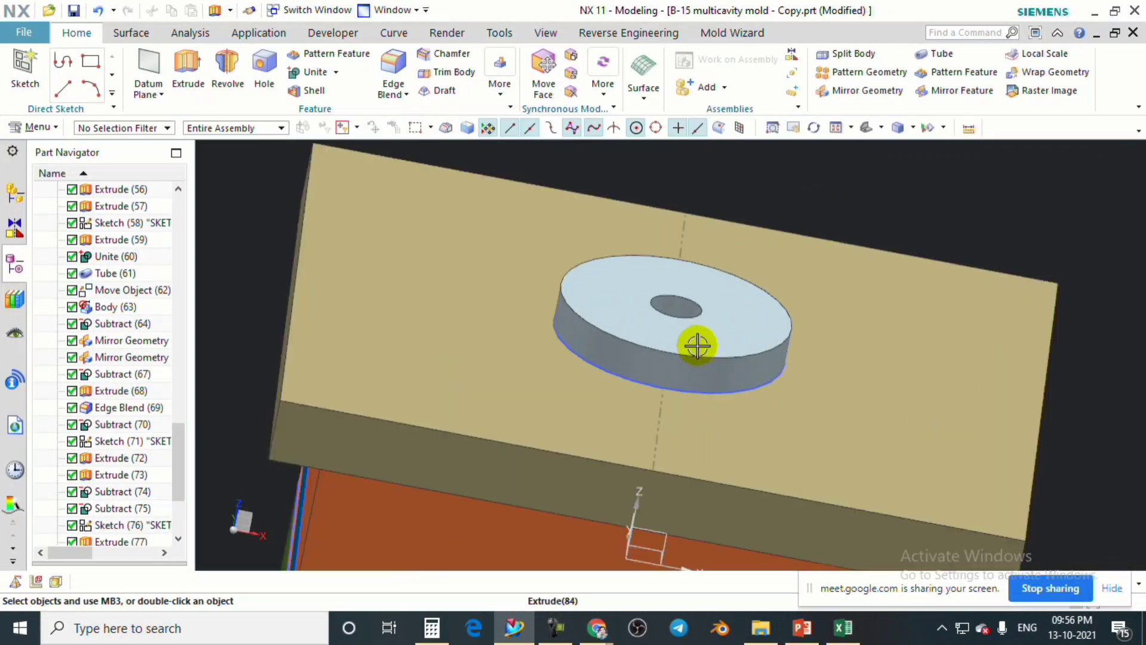
left_click(426, 58)
scroll(661, 358, "up", 3)
left_click(639, 404)
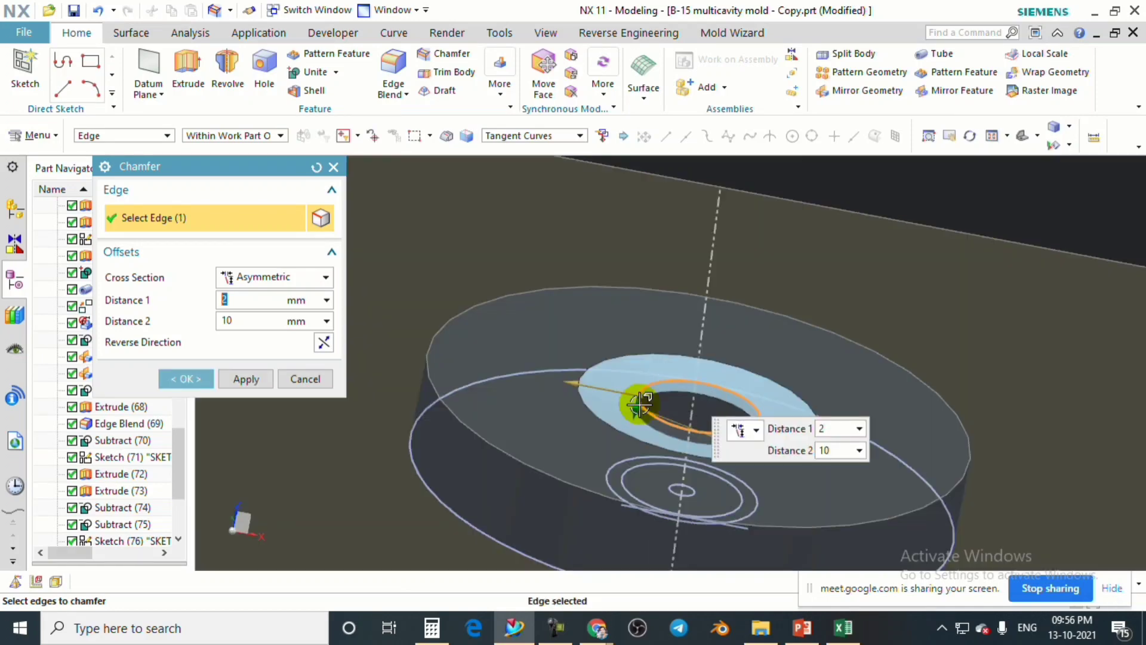
left_click(325, 276)
left_click(257, 297)
scroll(680, 417, "up", 2)
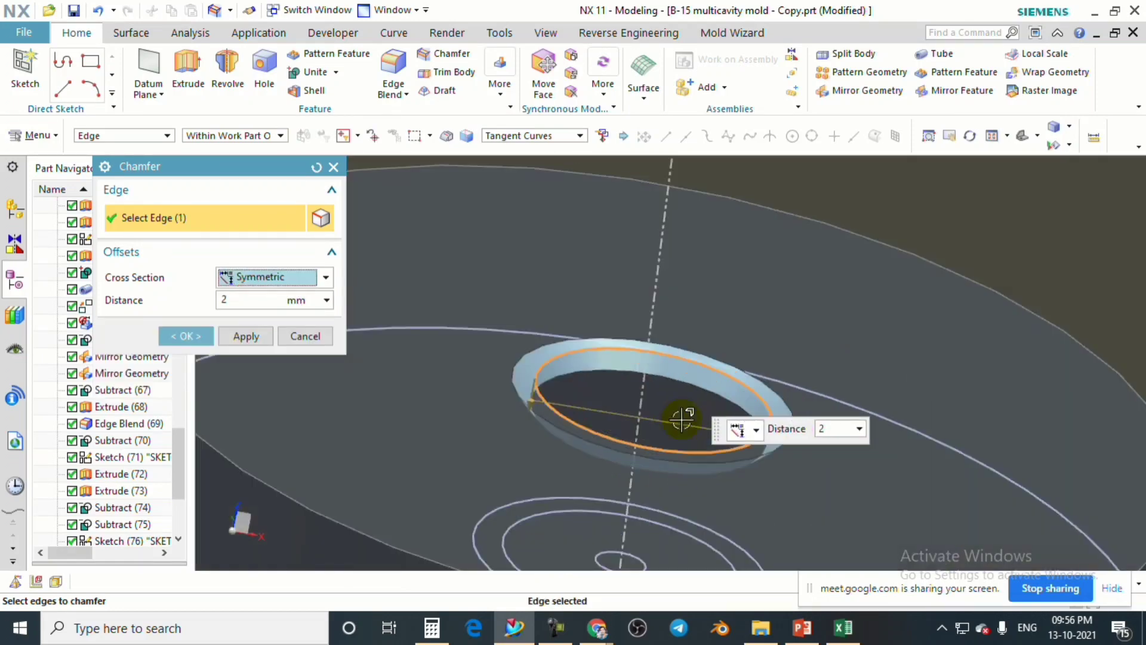
left_click_drag(536, 406, 511, 512)
scroll(704, 335, "down", 3)
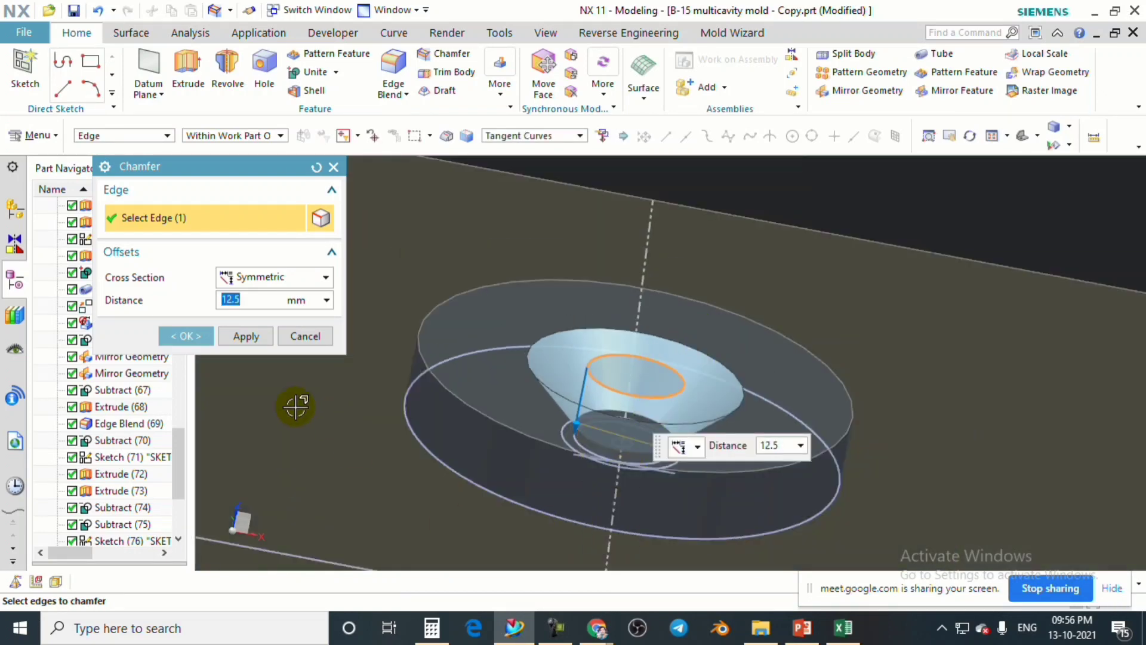
left_click(186, 336)
Chamfer the ring's outer upper edge with a symmetric 2 mm distance.
middle_click_drag(529, 325, 581, 402)
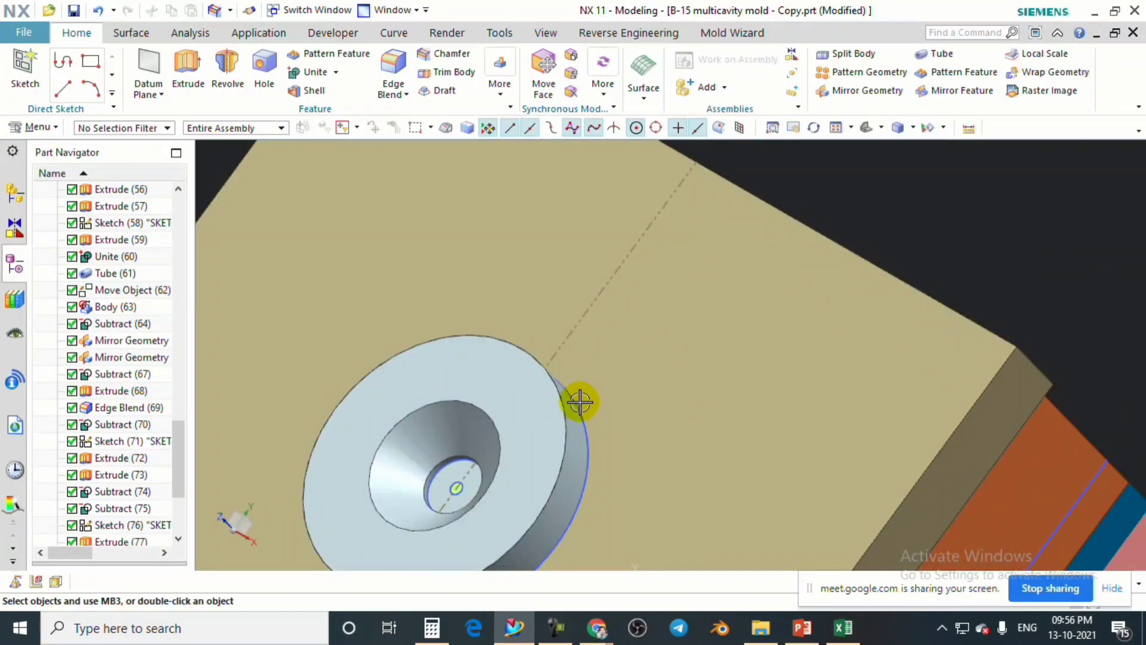
scroll(535, 296, "down", 3)
mouse_move(536, 296)
middle_mouse_down()
mouse_move(588, 310)
mouse_move(546, 286)
middle_mouse_up()
scroll(540, 284, "up", 2)
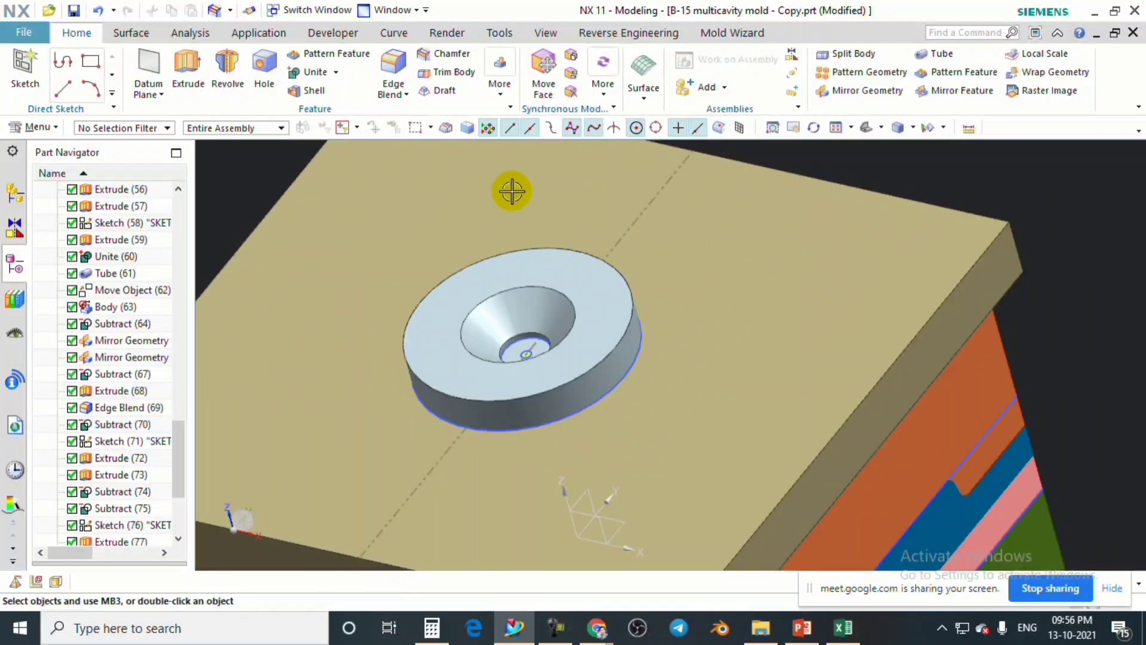
left_click(452, 59)
scroll(524, 236, "up", 2)
left_click(529, 258)
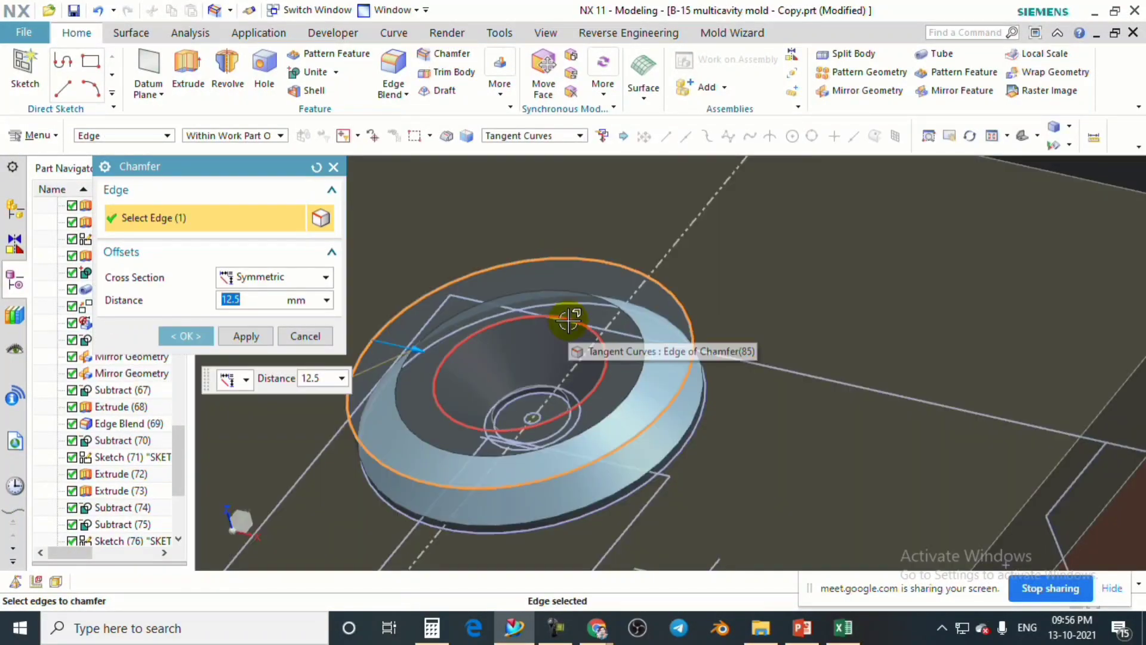
type("2")
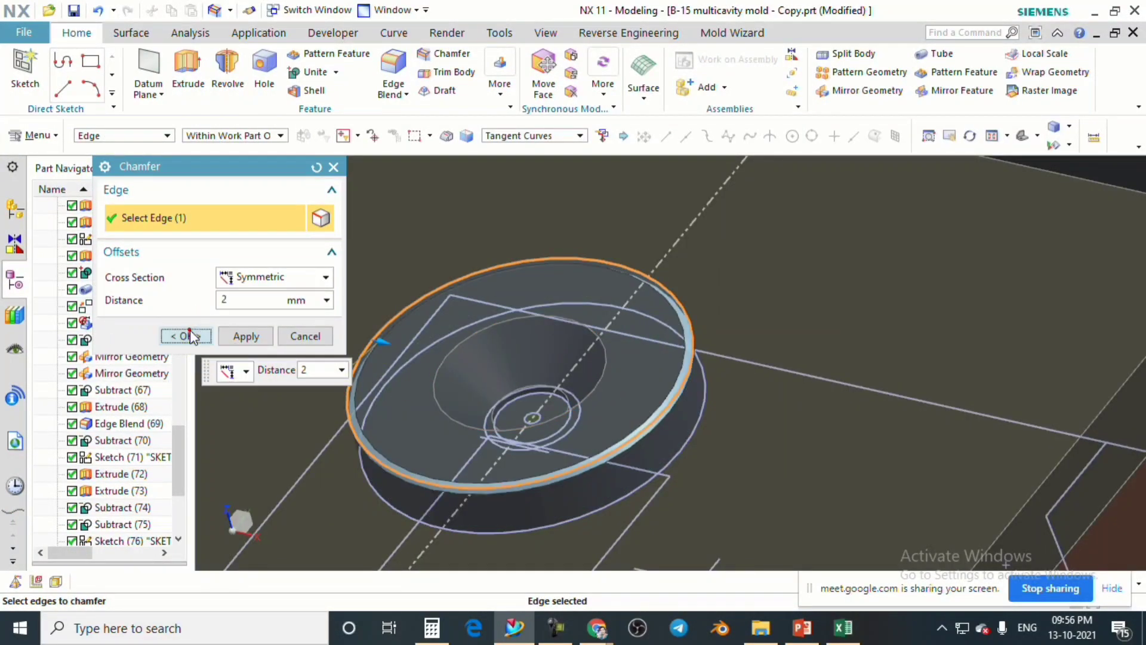
left_click(190, 336)
Create a sketch on the ring's upper face.
scroll(519, 312, "down", 5)
mouse_move(519, 312)
middle_mouse_down()
mouse_move(537, 284)
mouse_move(550, 310)
middle_mouse_up()
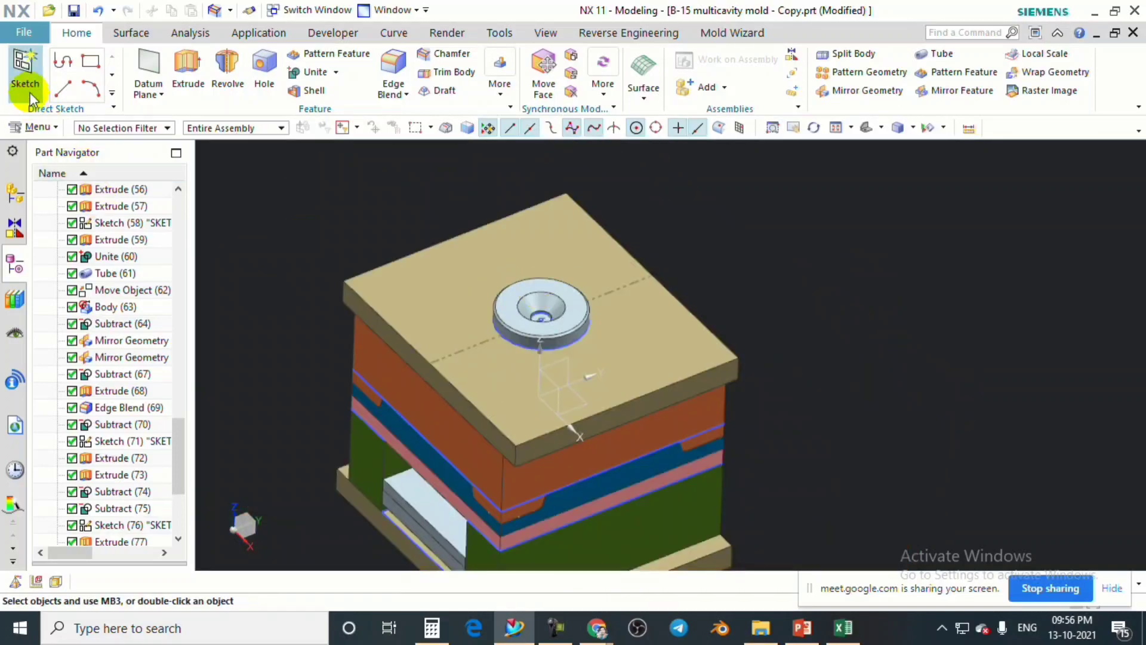
left_click(305, 361)
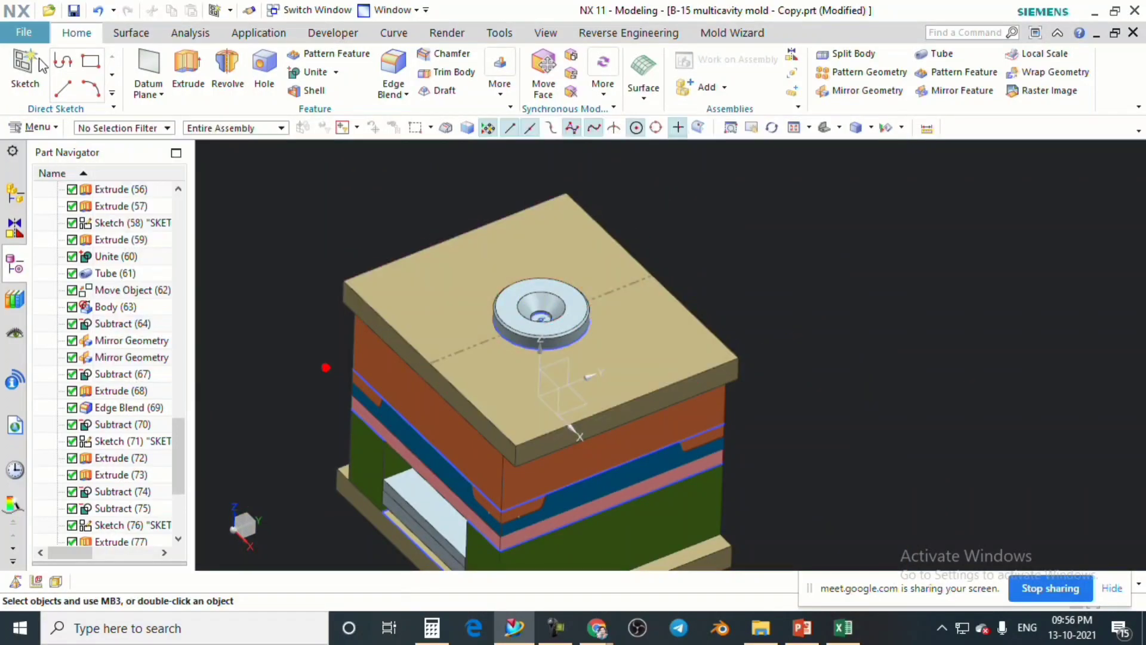
scroll(527, 305, "up", 5)
left_click(624, 287)
left_click(239, 359)
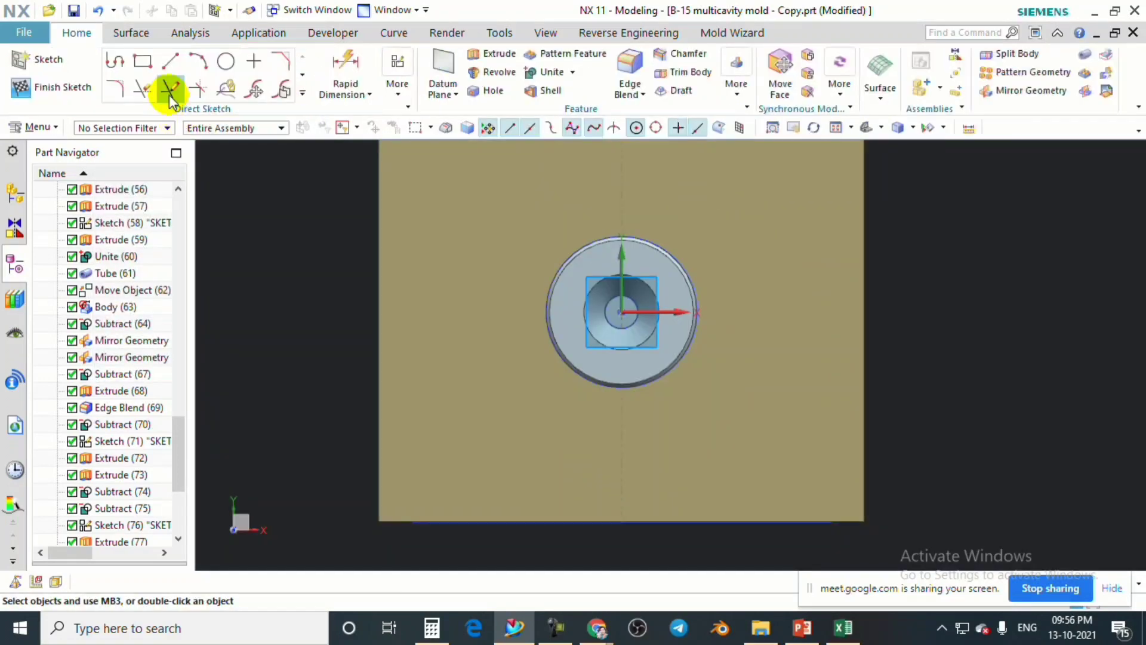
Sketch a vertical line 33 mm long at 90 degrees, starting at the ring's centre.
left_click(171, 62)
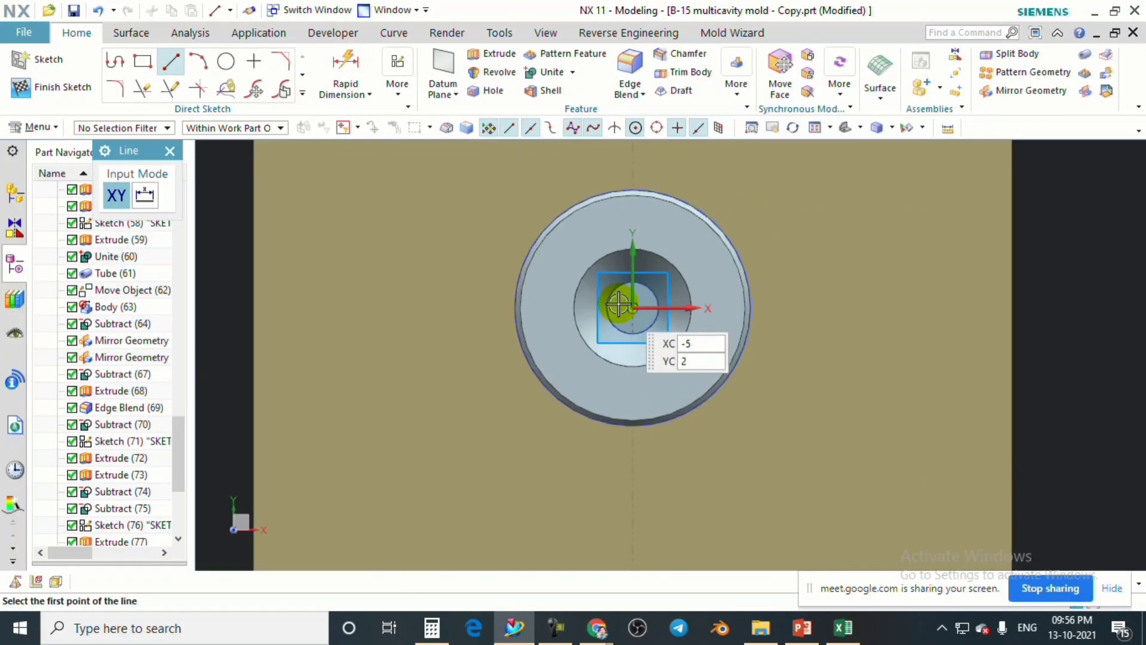
left_click(634, 307)
scroll(635, 225, "up", 4)
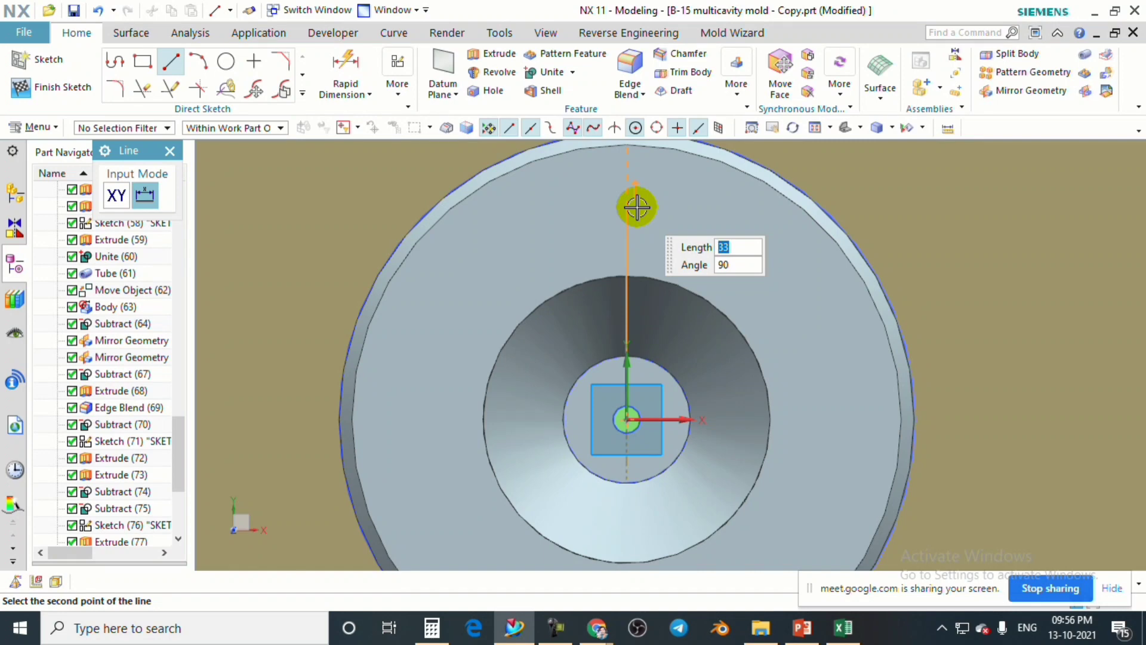
left_click(637, 206)
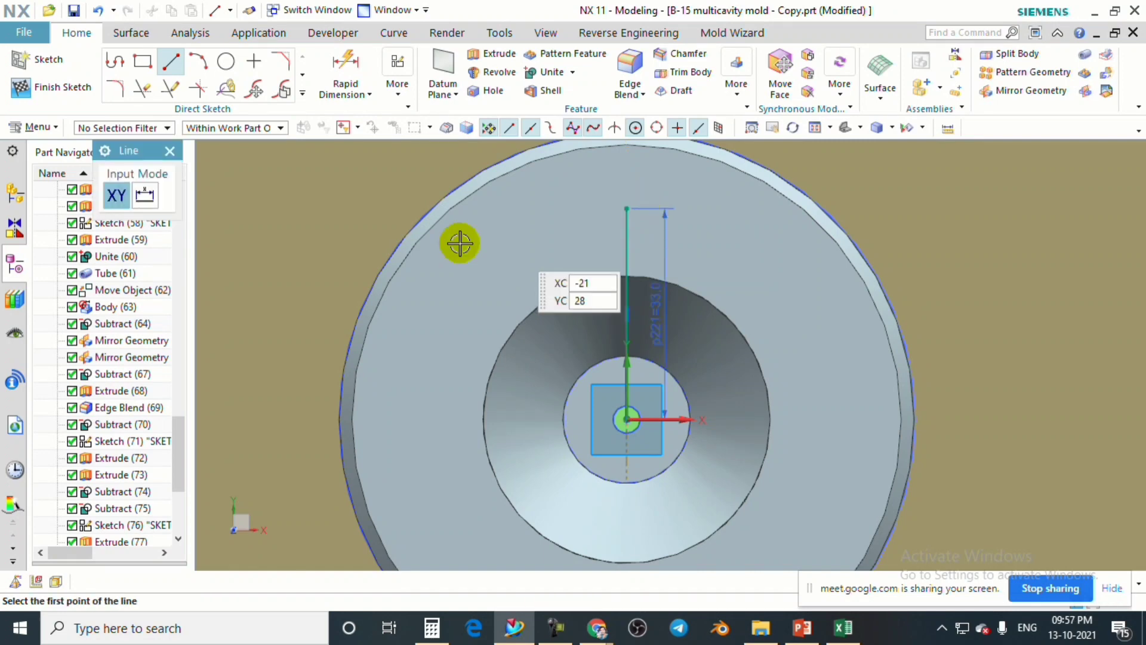
left_click(170, 151)
scroll(753, 279, "down", 1)
middle_click_drag(753, 279, 623, 368)
key("F8")
scroll(621, 371, "up", 3)
scroll(606, 316, "down", 4)
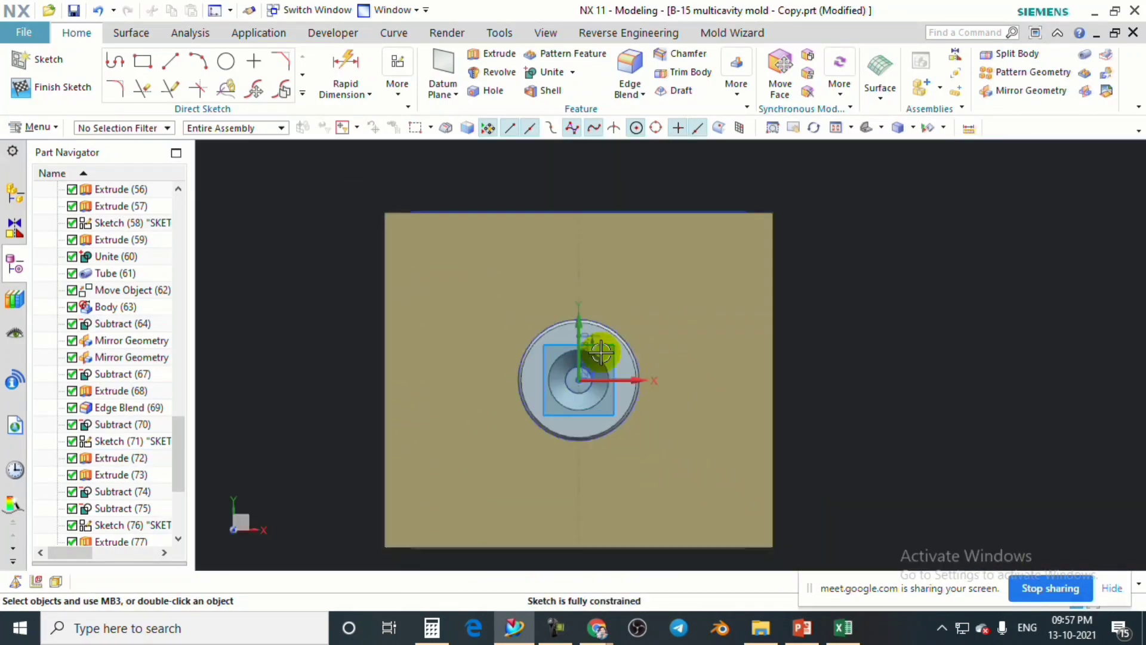
scroll(588, 379, "up", 3)
left_click(303, 94)
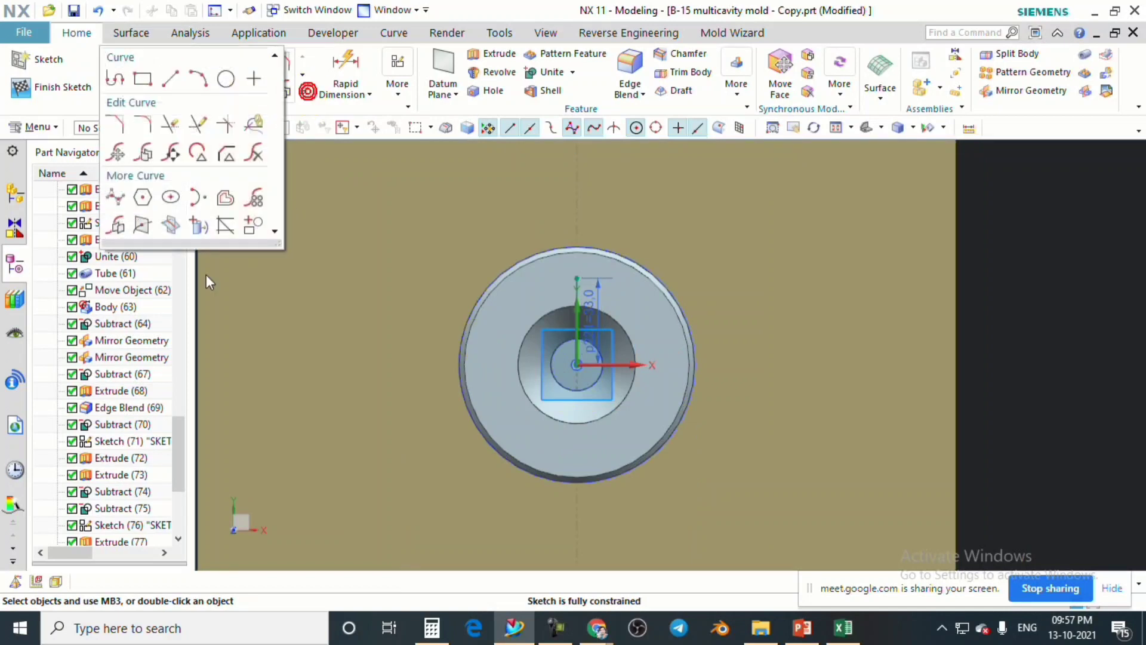
left_click(119, 227)
scroll(559, 294, "up", 2)
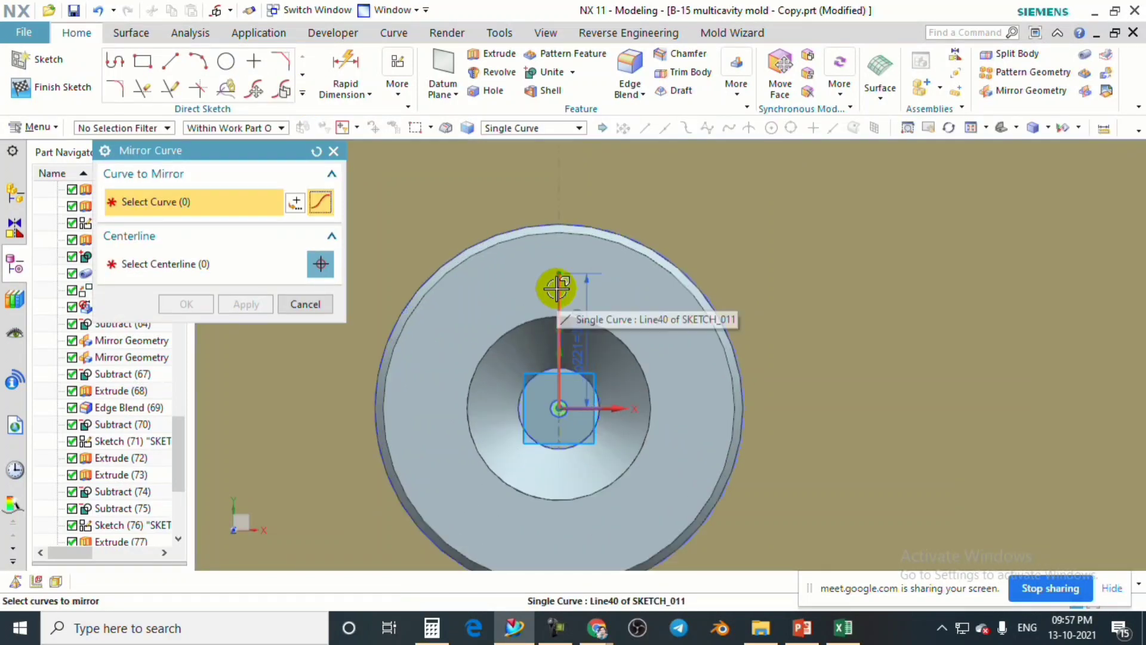
left_click(305, 304)
Pattern the 33 mm line circularly about the ring's centre with count 3 and a 120 degree pitch, and finish the sketch.
left_click(303, 94)
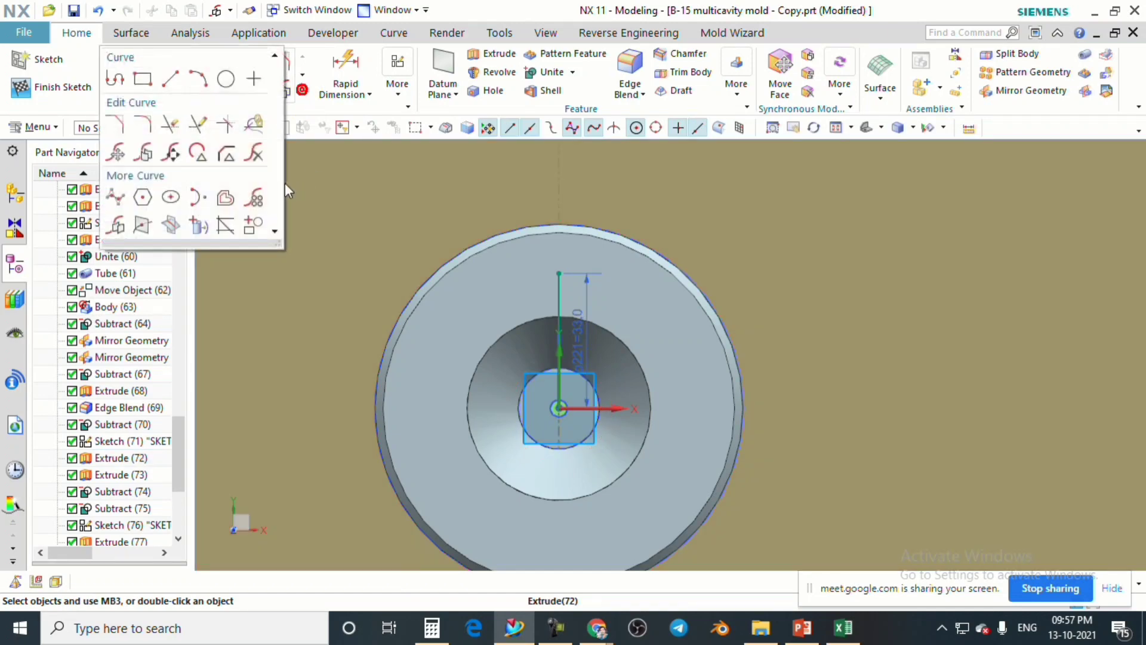
left_click(264, 200)
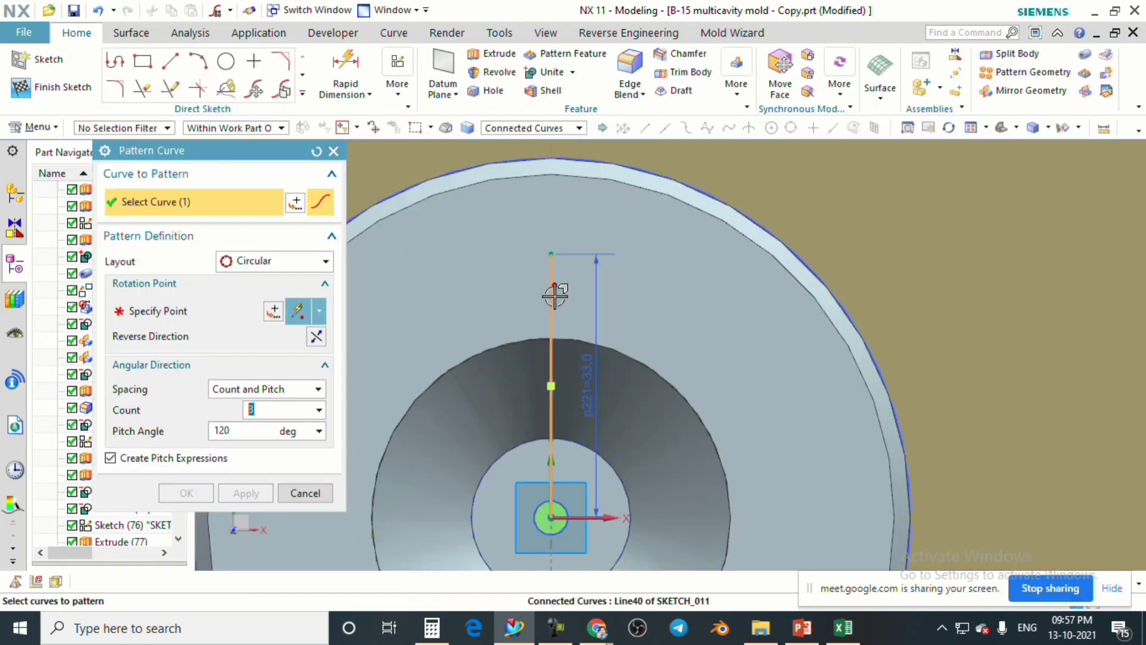
left_click(554, 295)
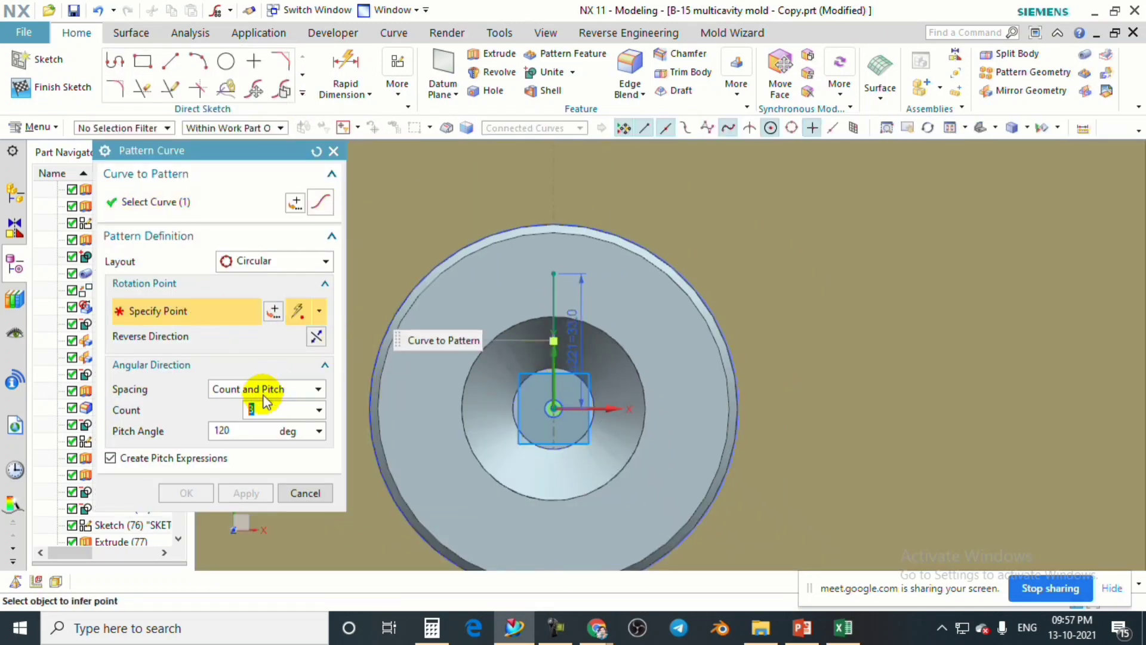
left_click(551, 410)
scroll(577, 380, "down", 2)
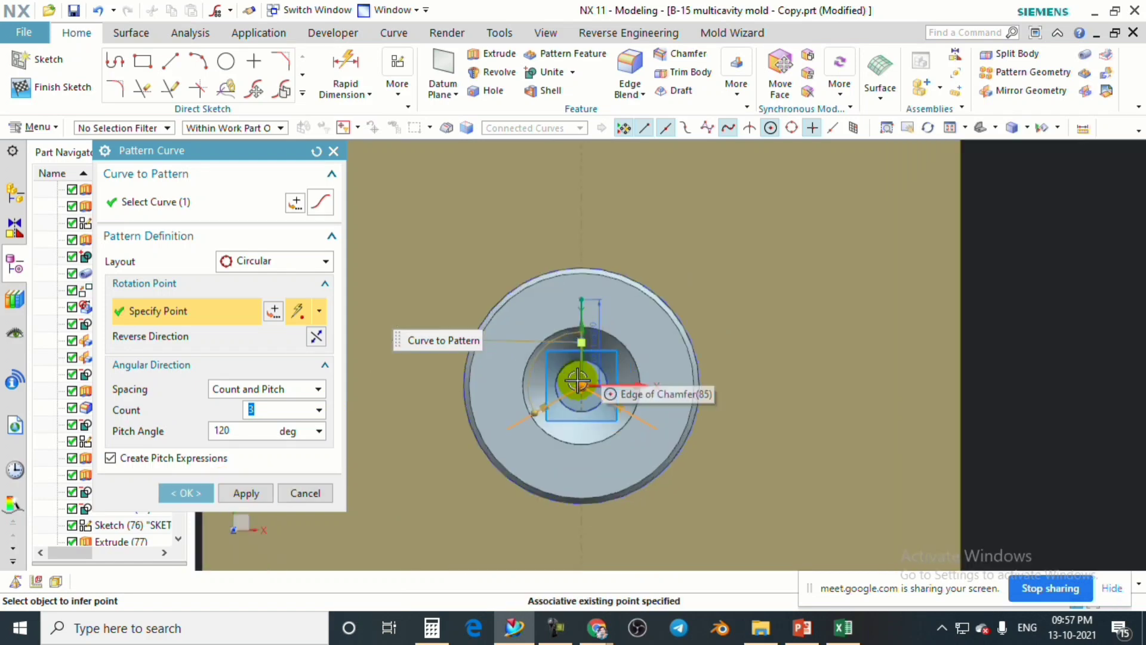
scroll(578, 380, "up", 1)
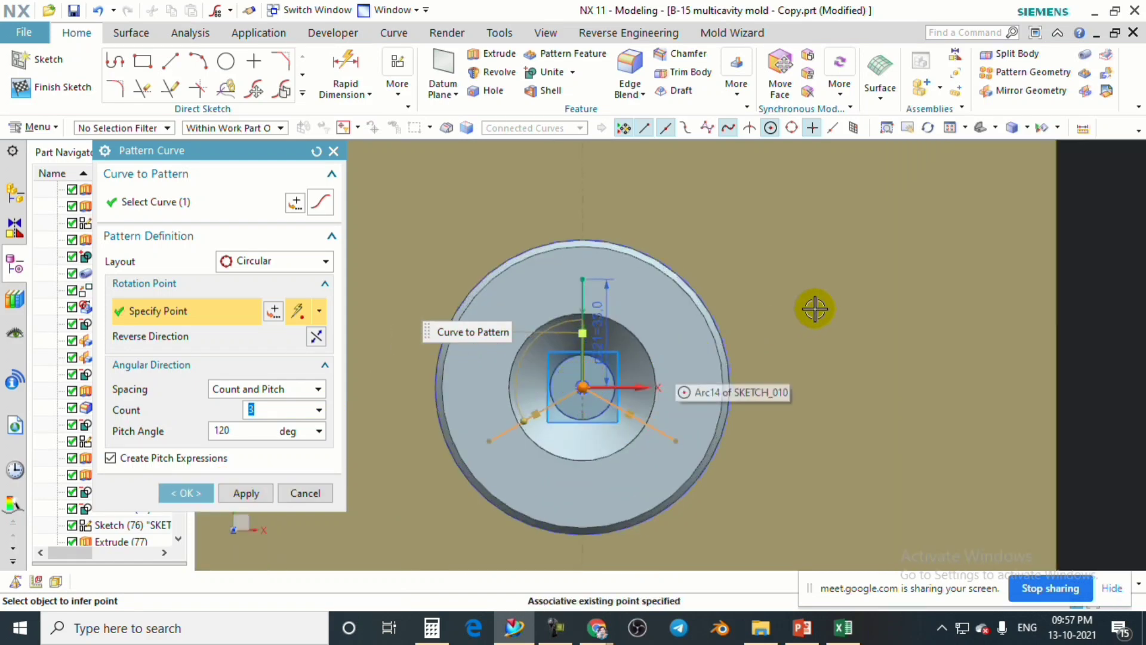
scroll(816, 307, "down", 2)
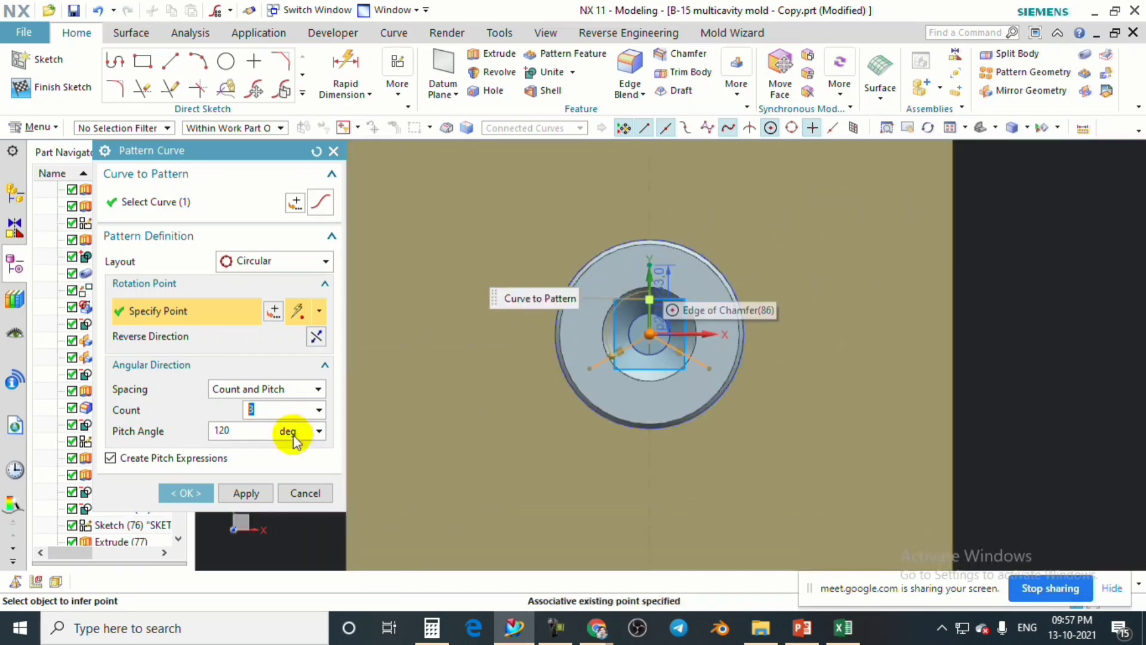
scroll(459, 358, "down", 1)
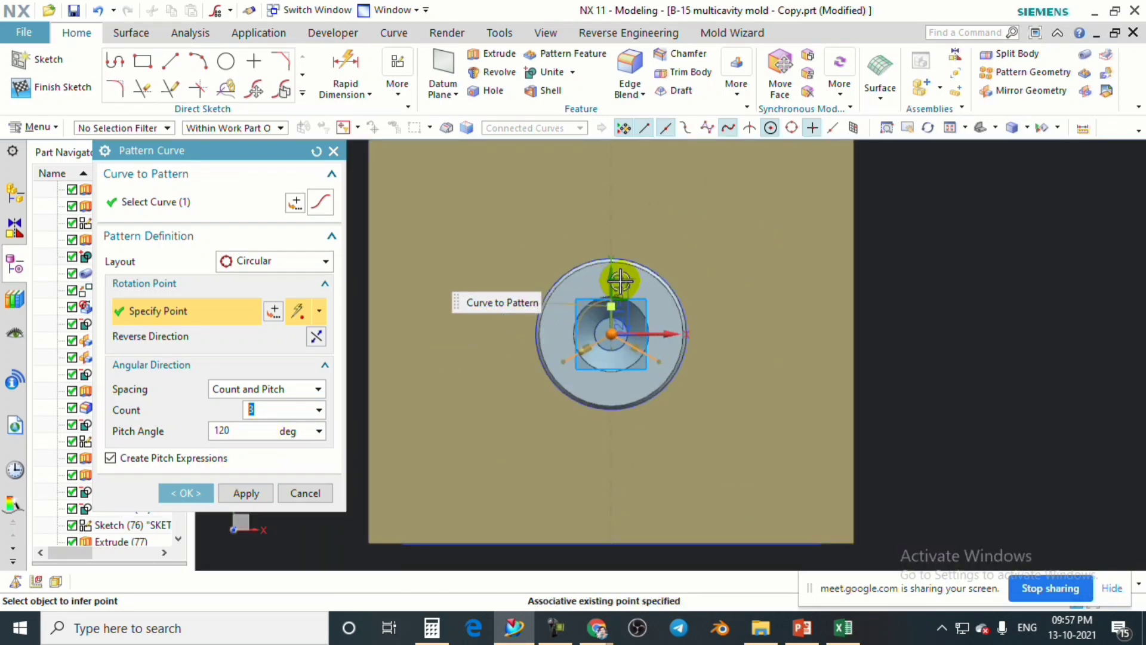
left_click(188, 492)
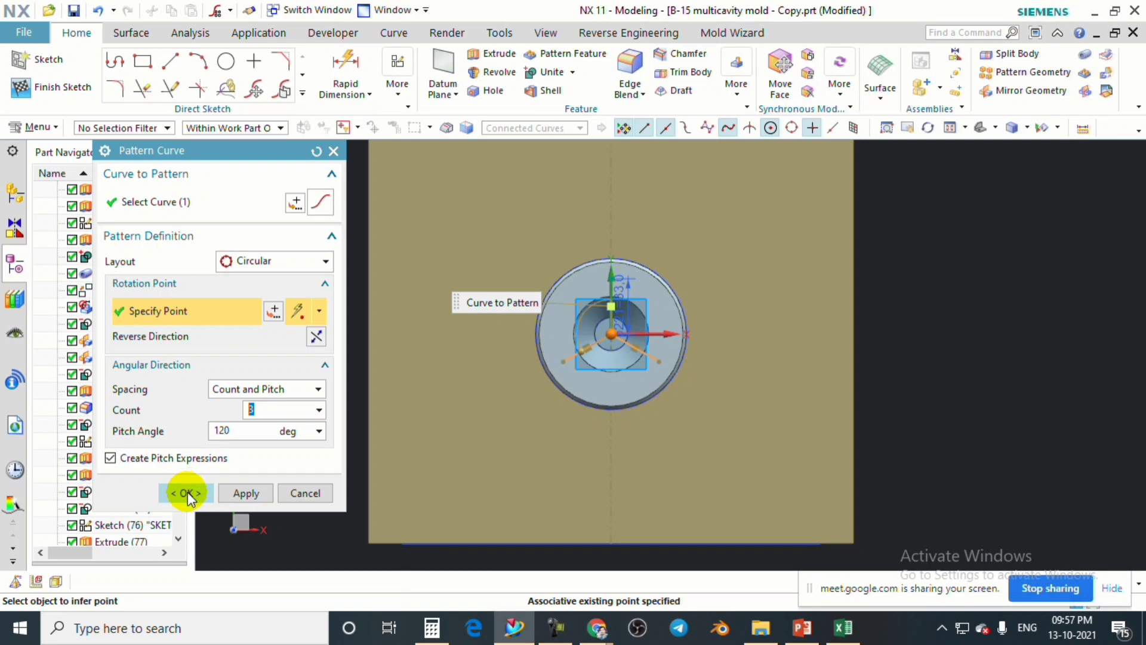
scroll(589, 295, "up", 1)
scroll(590, 295, "up", 4)
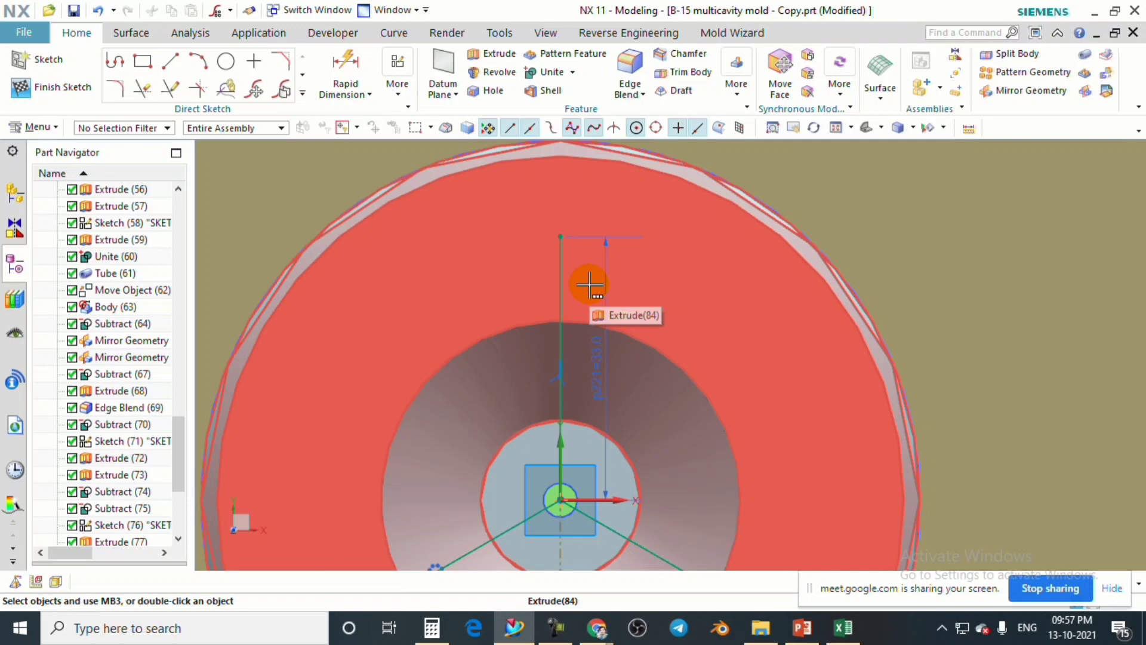
scroll(602, 232, "down", 4)
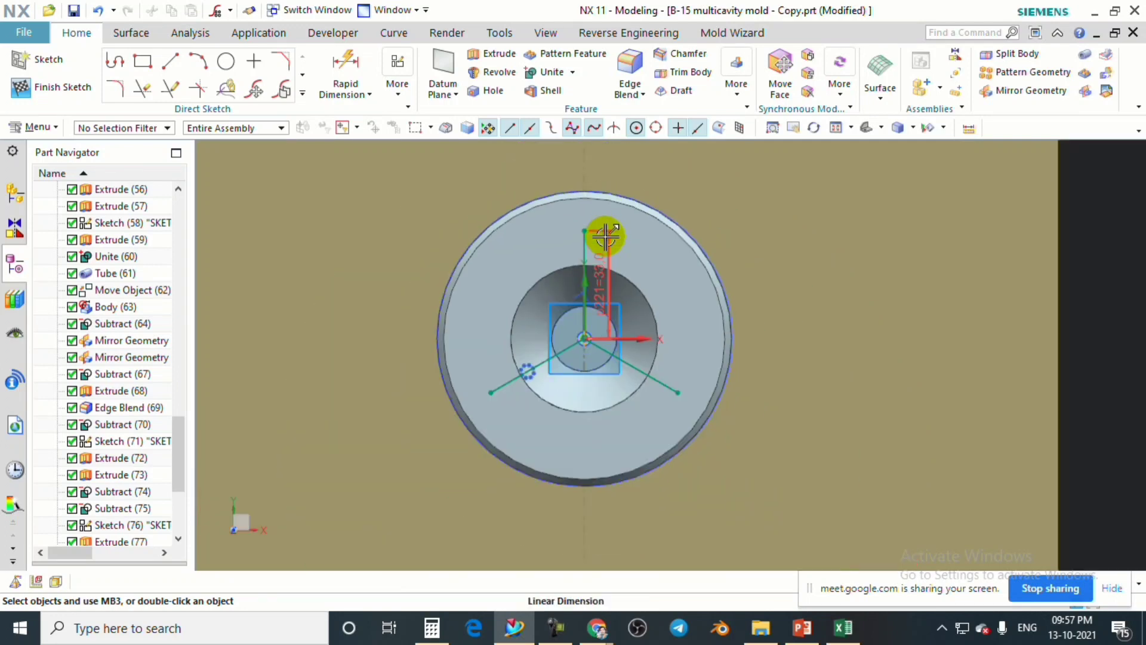
left_click(37, 83)
Hide the beige top plate beneath the ring.
scroll(587, 407, "down", 4)
scroll(668, 343, "down", 1)
middle_click_drag(683, 366, 642, 274)
scroll(642, 274, "up", 2)
key("ctrl+shift+i")
left_click(687, 299)
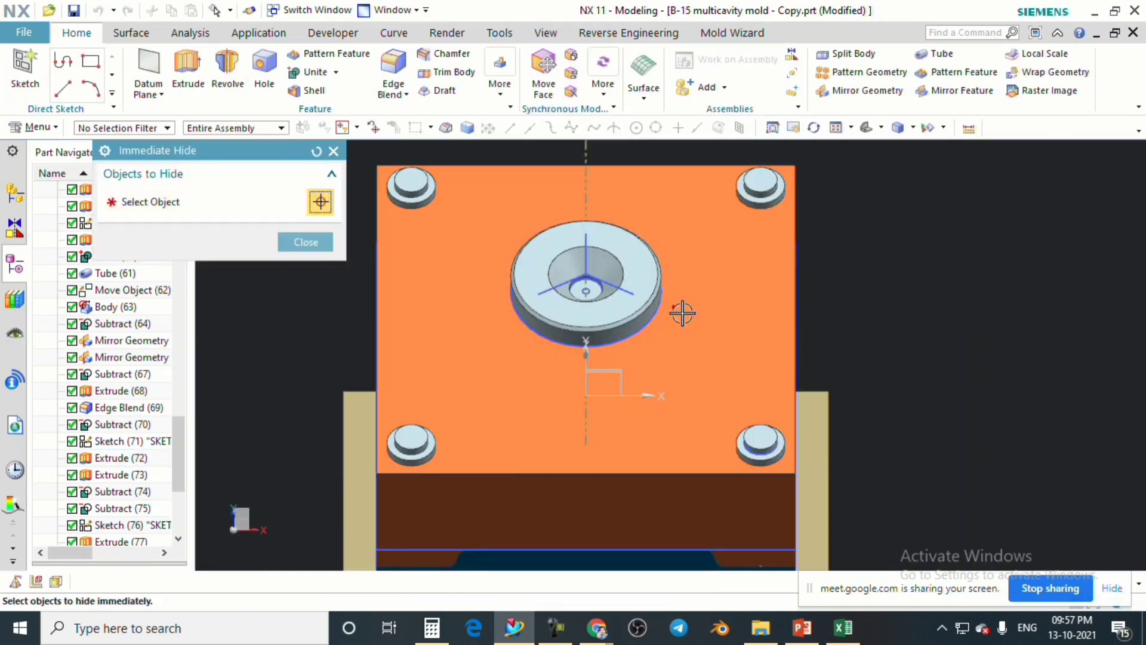
Hide the ring, then invert the shown and hidden objects to isolate the ring with the beige top plate.
left_click(650, 298)
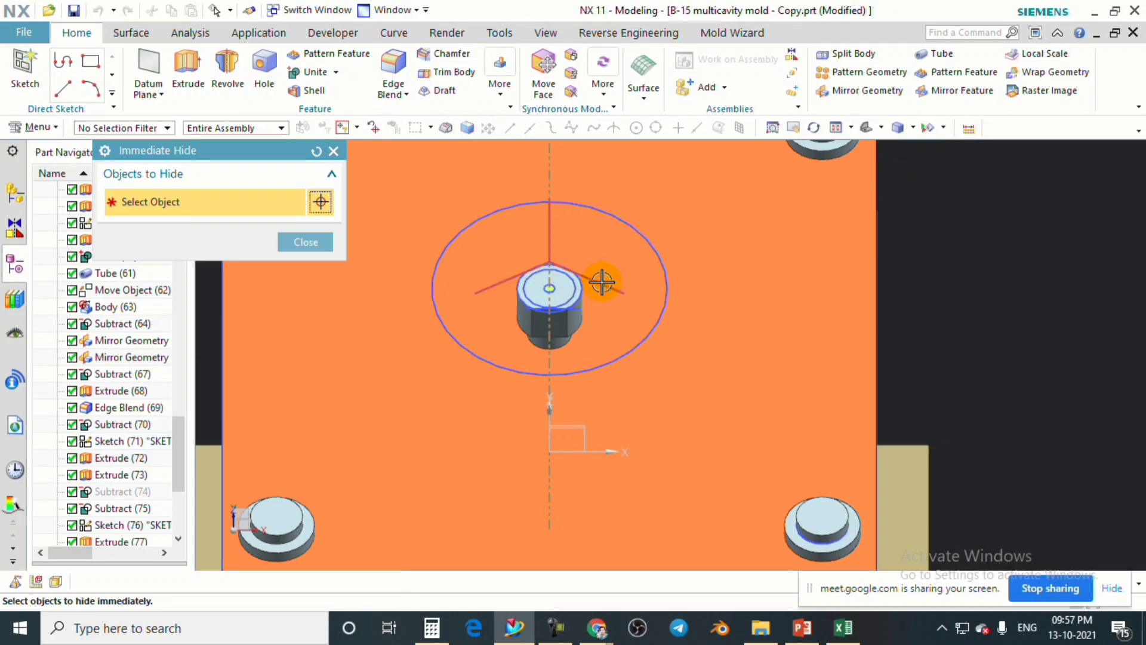
left_click(306, 243)
key("ctrl+shift+b")
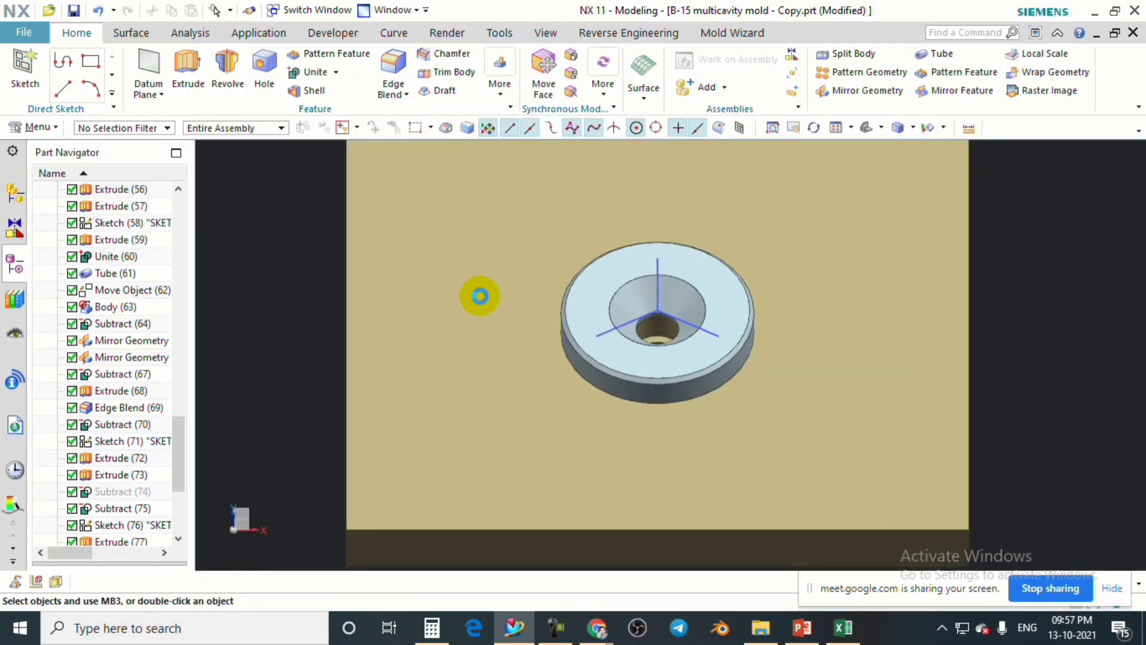
Create a countersunk M6 socket flat head hole series with Normal (H13) fit at the outer ends of the ring's three sketch lines.
scroll(603, 281, "up", 2)
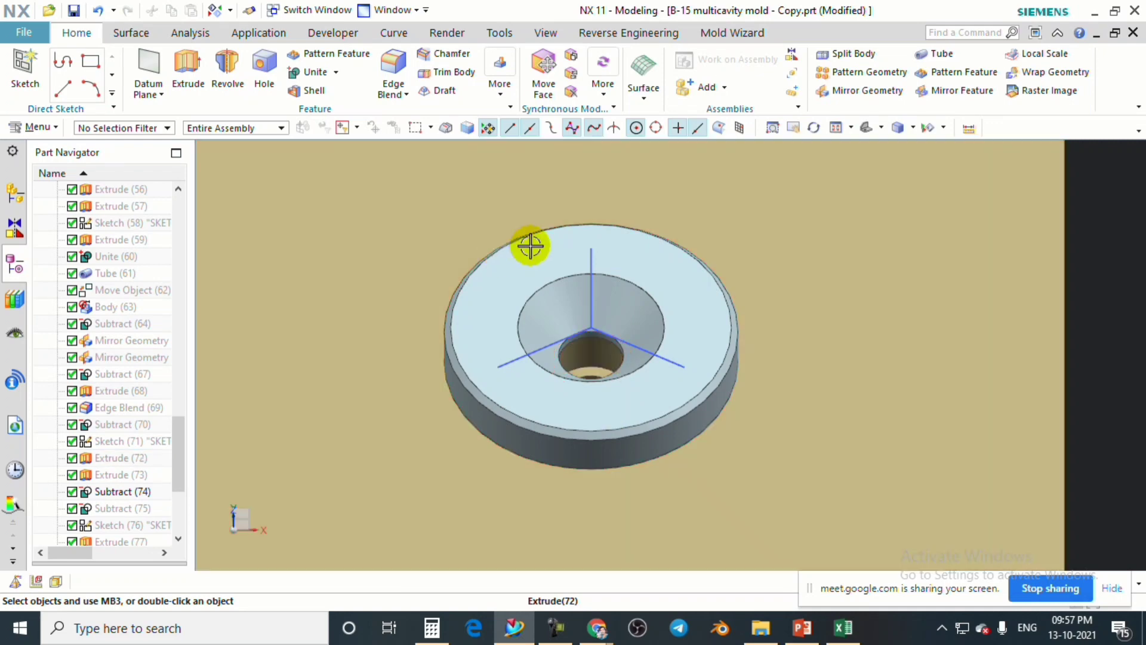
scroll(597, 263, "up", 2)
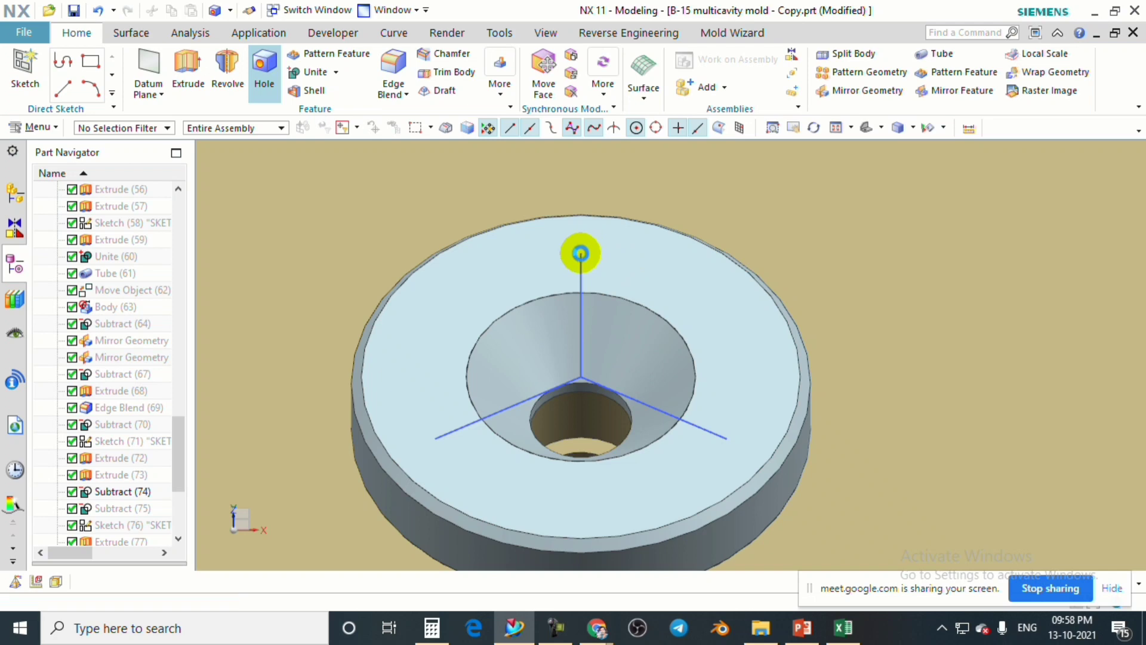
left_click(581, 240)
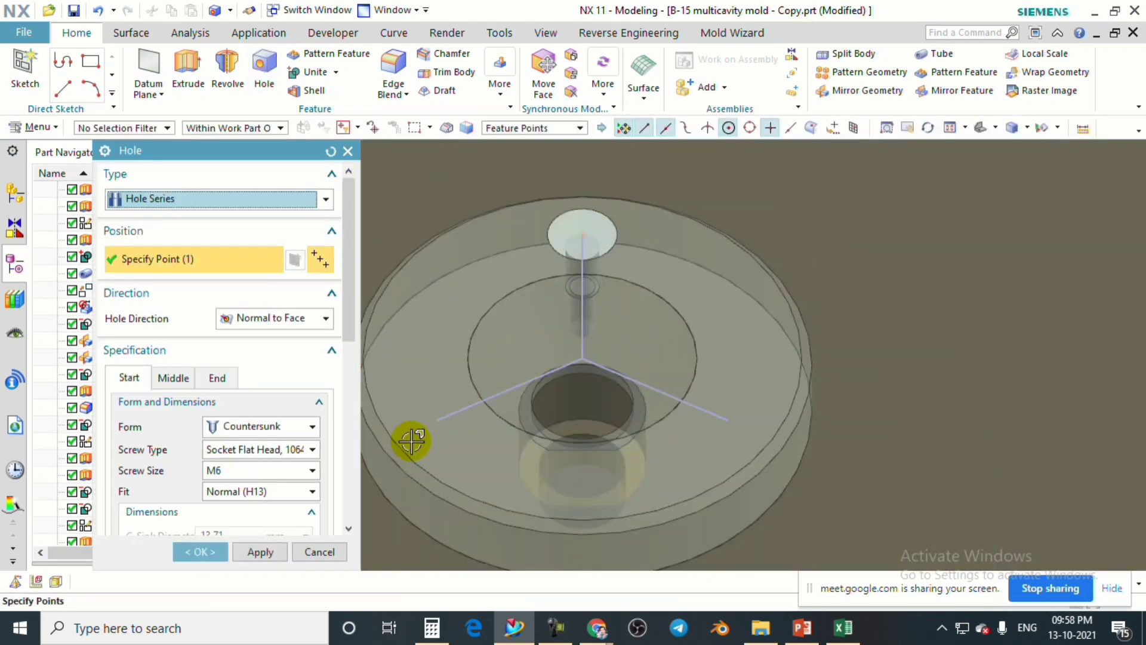
left_click(436, 419)
left_click(724, 418)
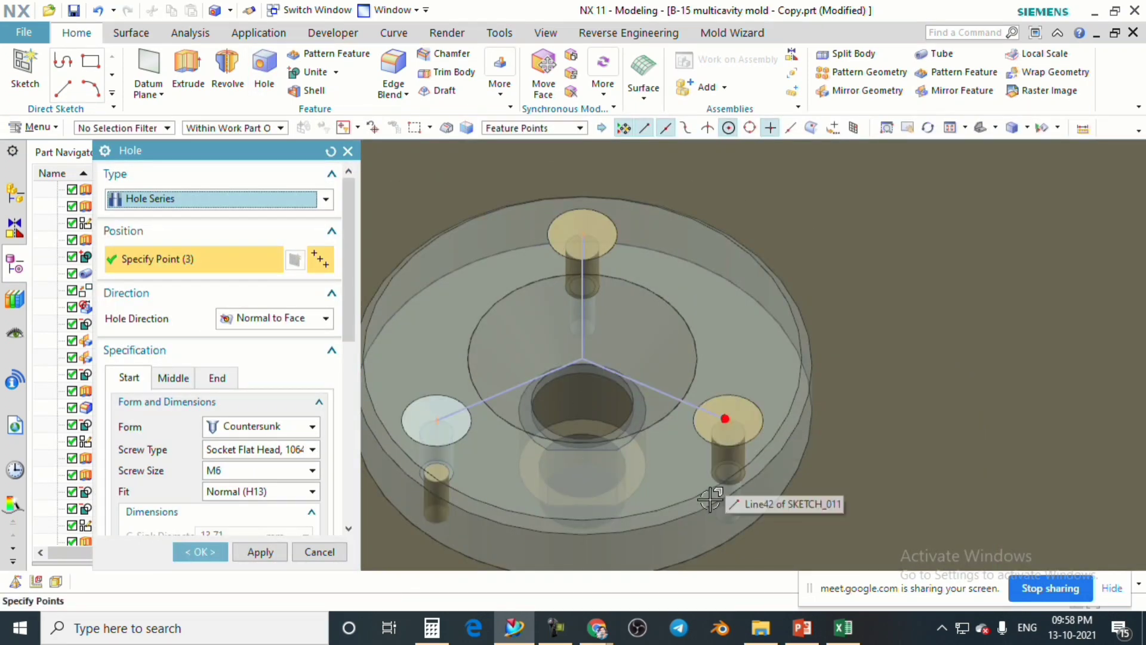
scroll(233, 478, "down", 1)
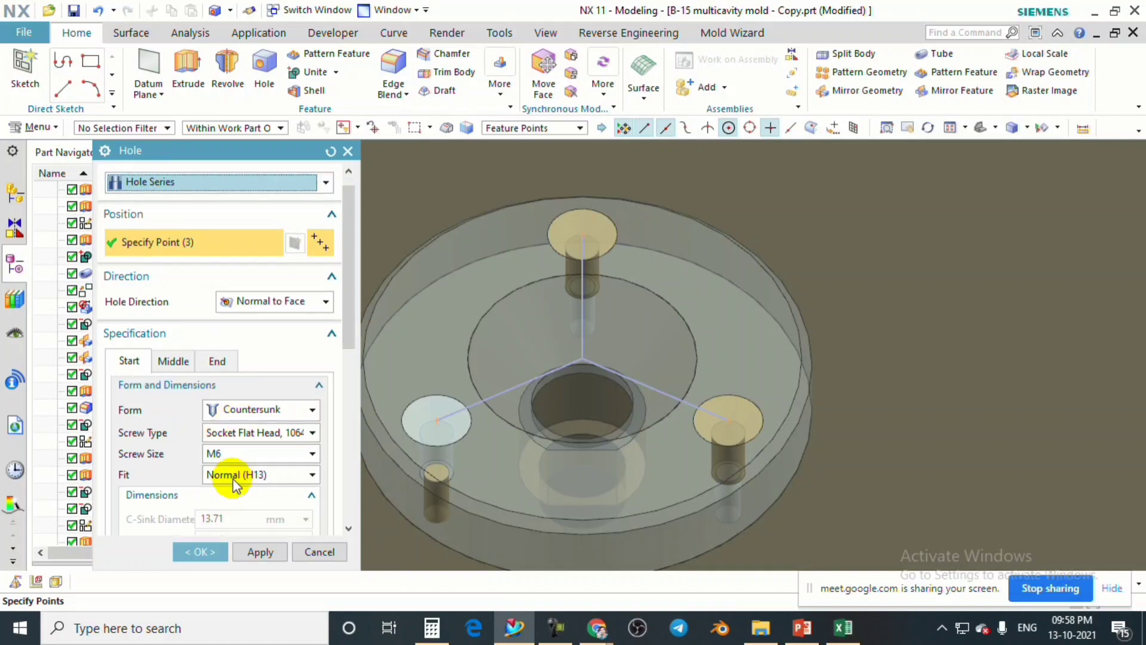
left_click(206, 550)
Display the complete mold in wireframe from a top view.
scroll(549, 327, "down", 3)
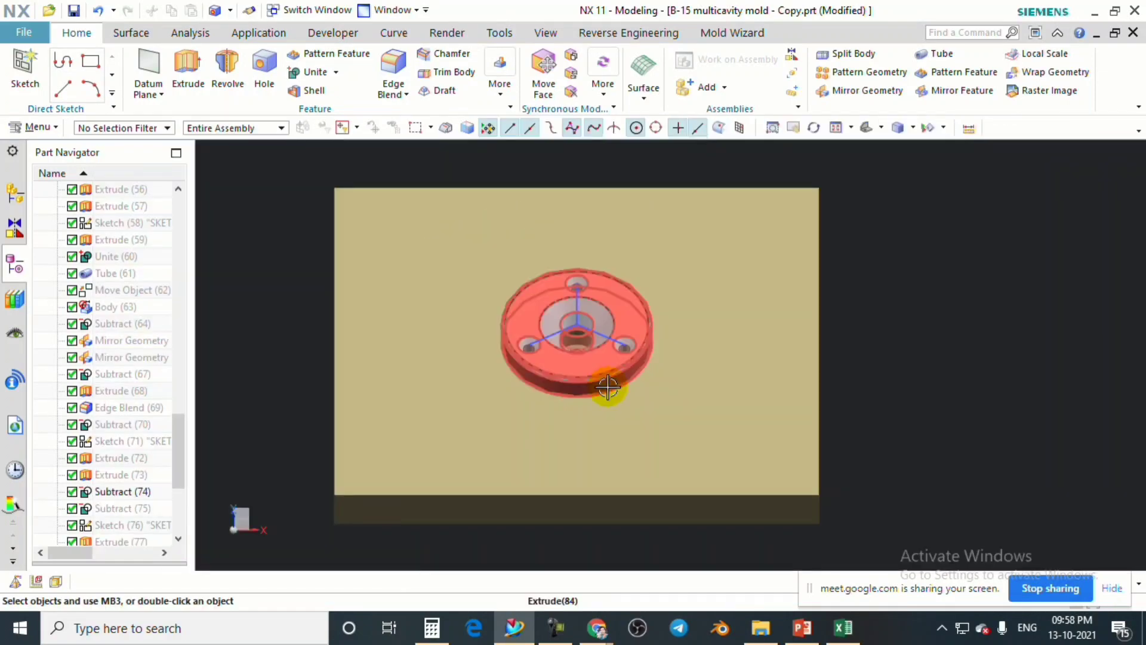
middle_click_drag(606, 384, 628, 198)
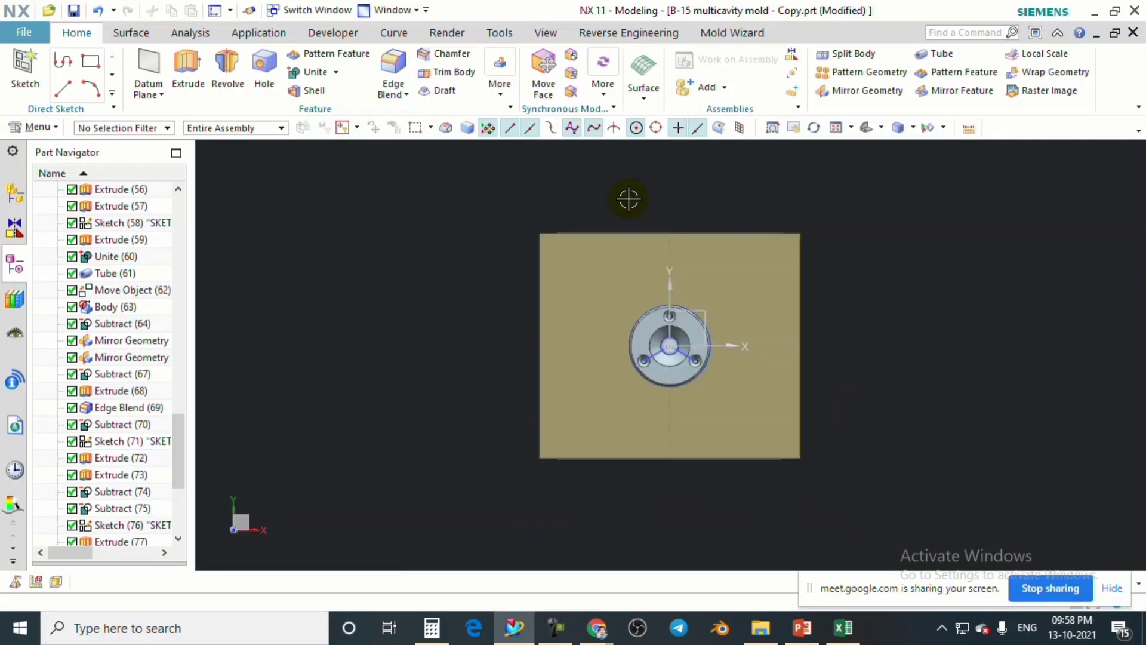
left_click(546, 32)
left_click(681, 73)
scroll(741, 315, "up", 3)
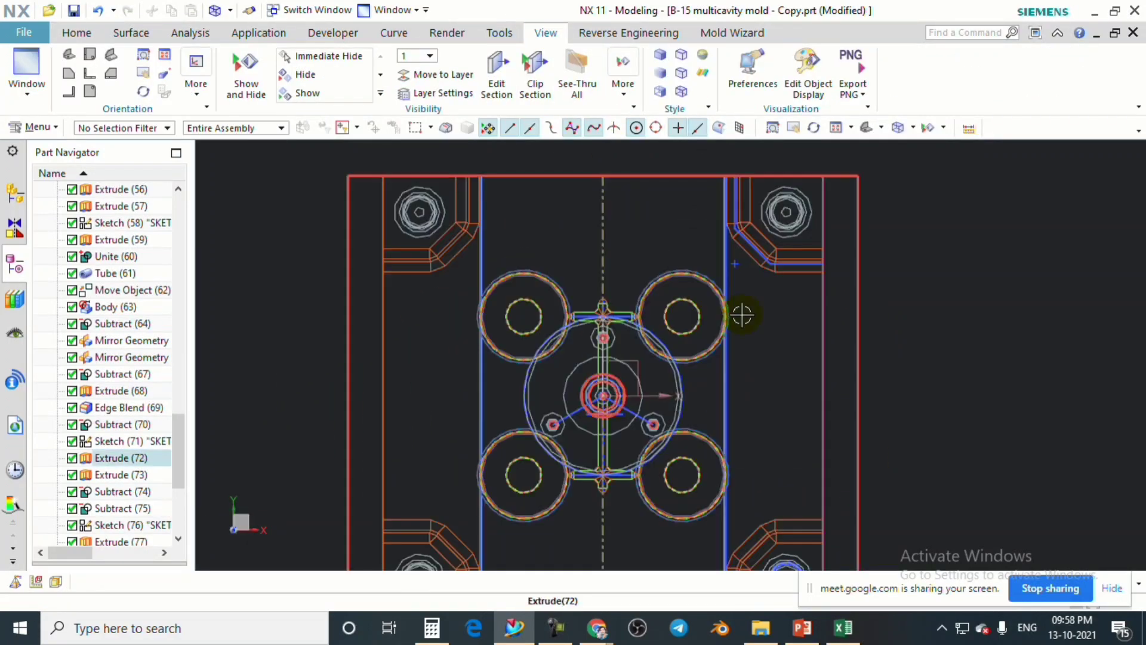
scroll(615, 230, "down", 2)
scroll(657, 270, "up", 1)
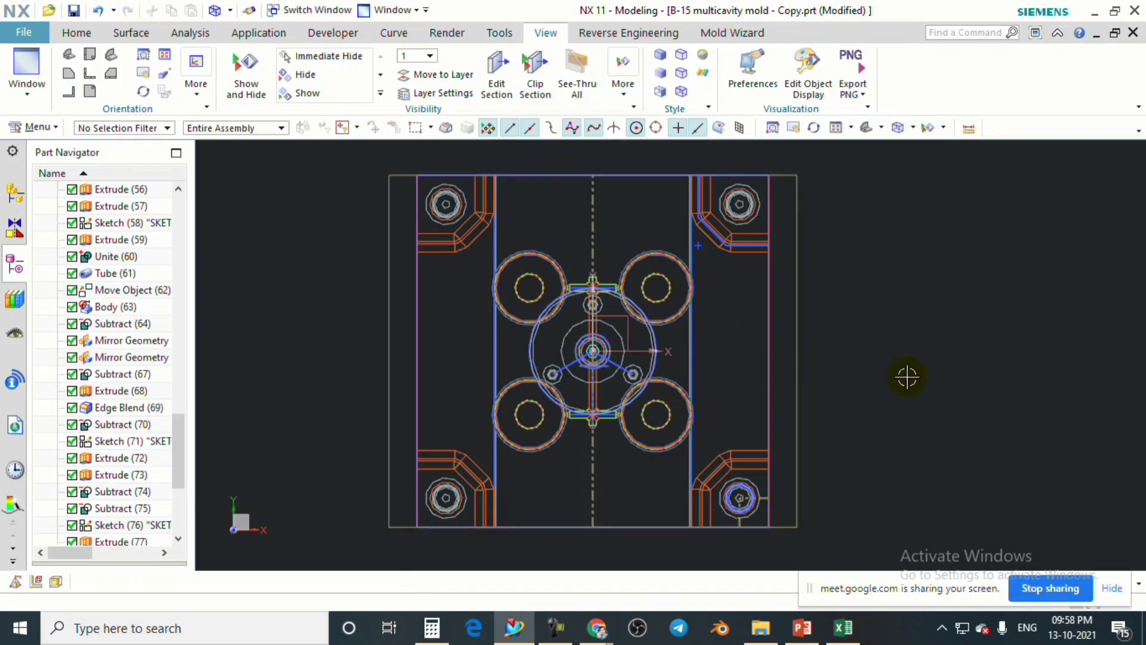
scroll(637, 382, "up", 2)
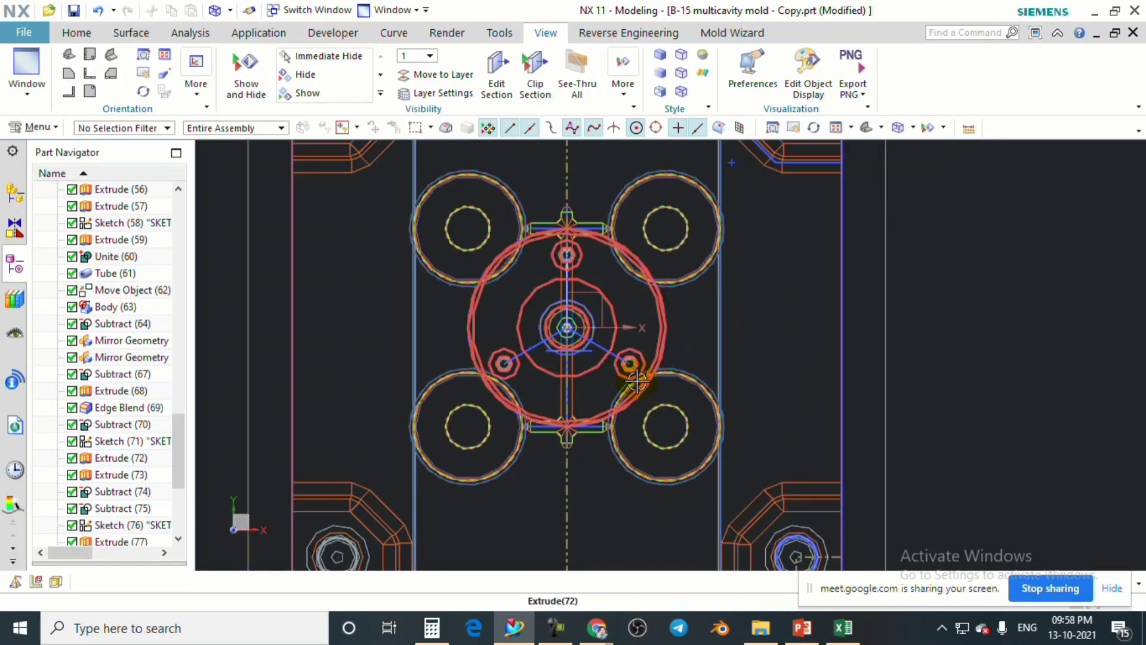
Hide the remaining sketch curves around the ring, sprue bushing and runner.
key("ctrl+shift+i")
scroll(609, 350, "up", 2)
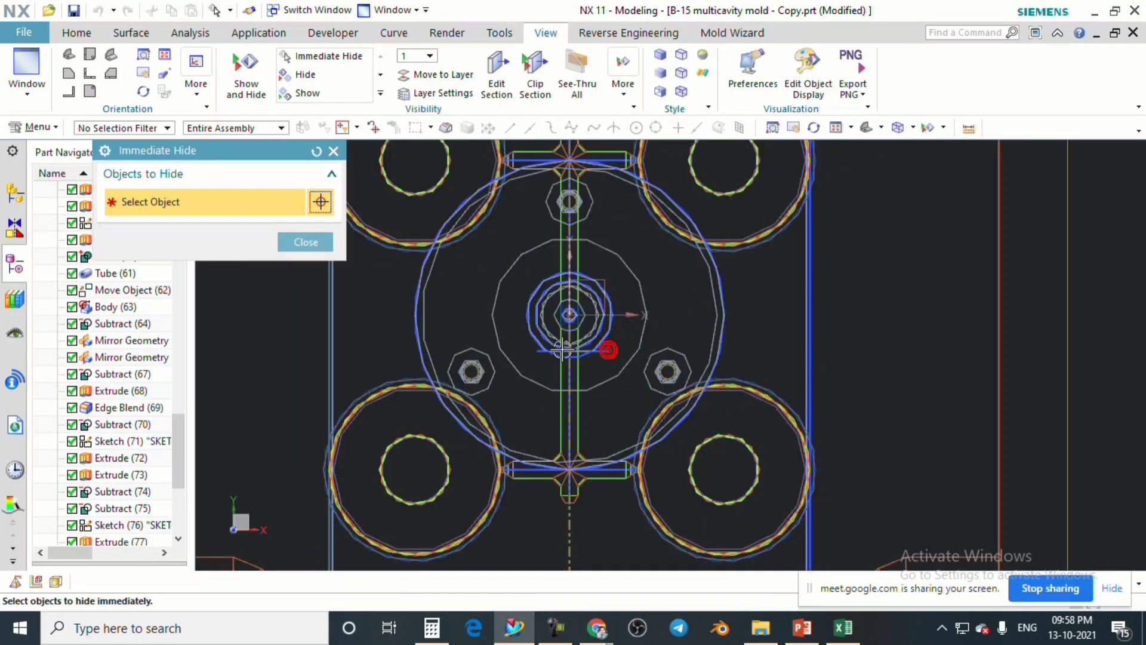
left_click(609, 351)
scroll(603, 350, "down", 1)
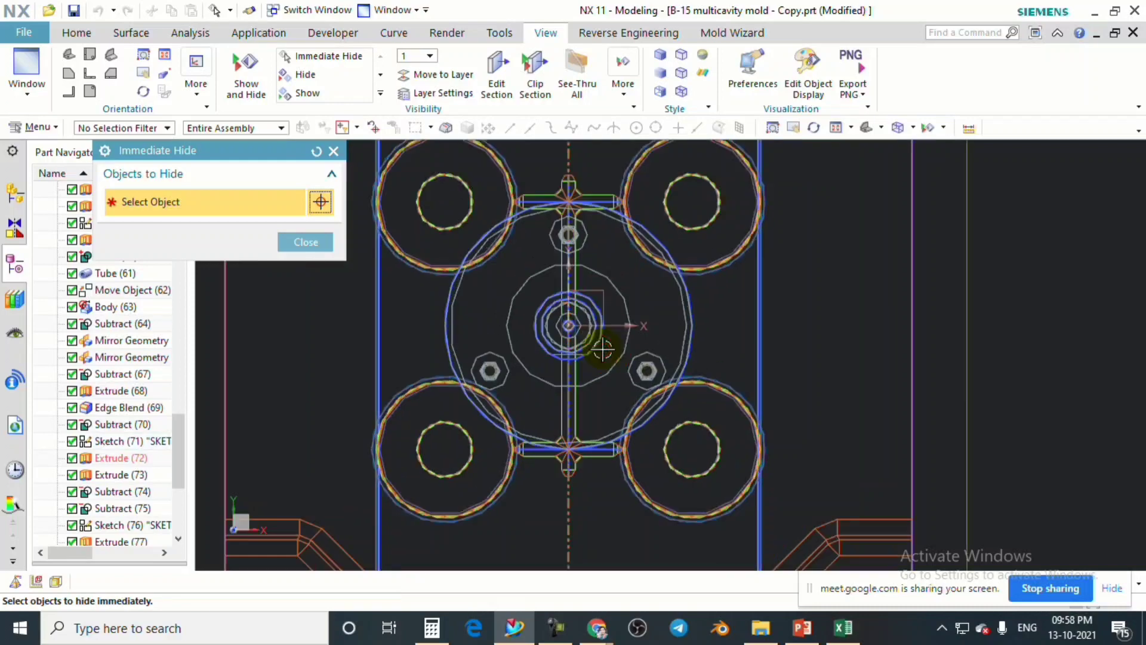
left_click(596, 307)
left_click(322, 251)
scroll(567, 305, "down", 3)
scroll(563, 257, "up", 5)
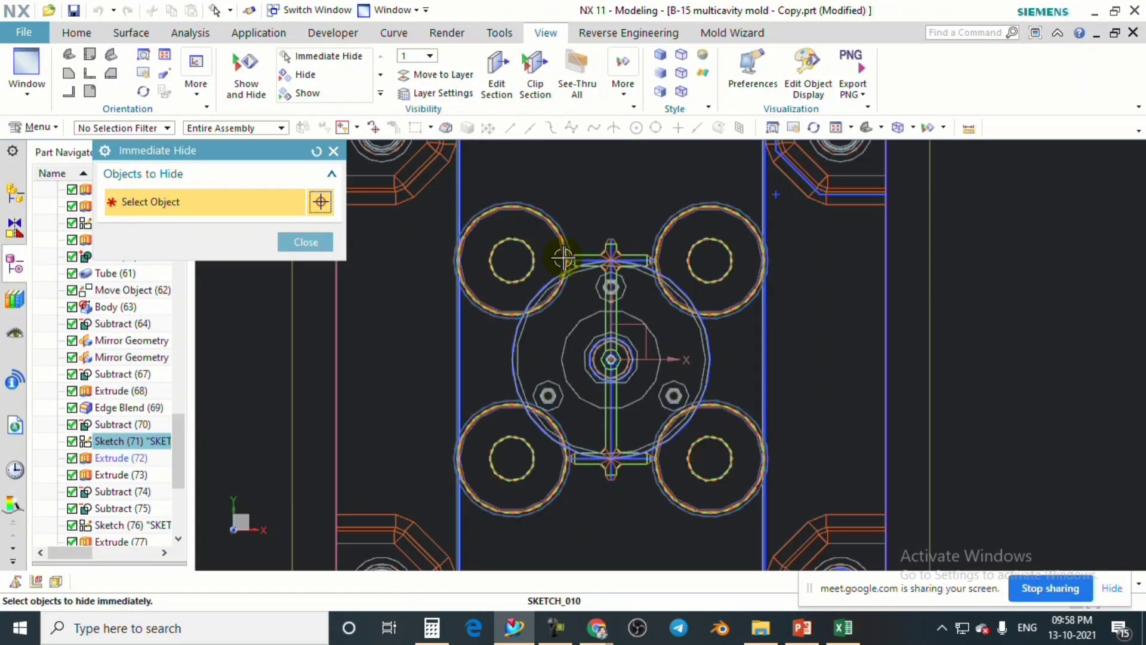
left_click(633, 245)
left_click(305, 242)
scroll(302, 248, "down", 3)
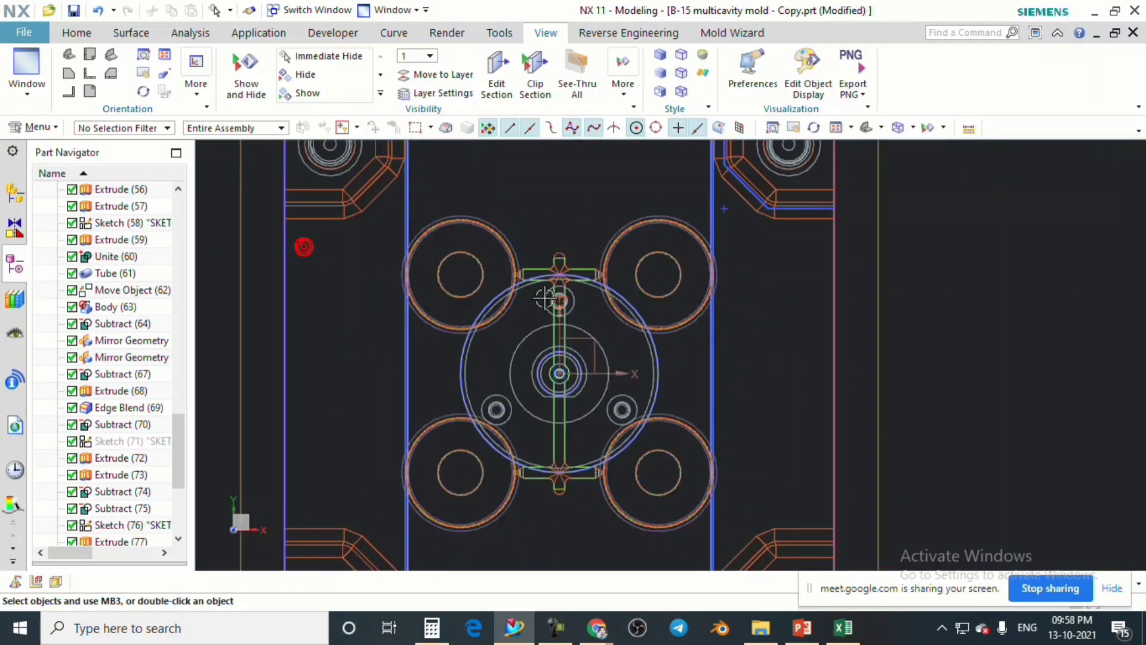
Examine the wireframe mold assembly from the top and the front.
scroll(613, 335, "down", 2)
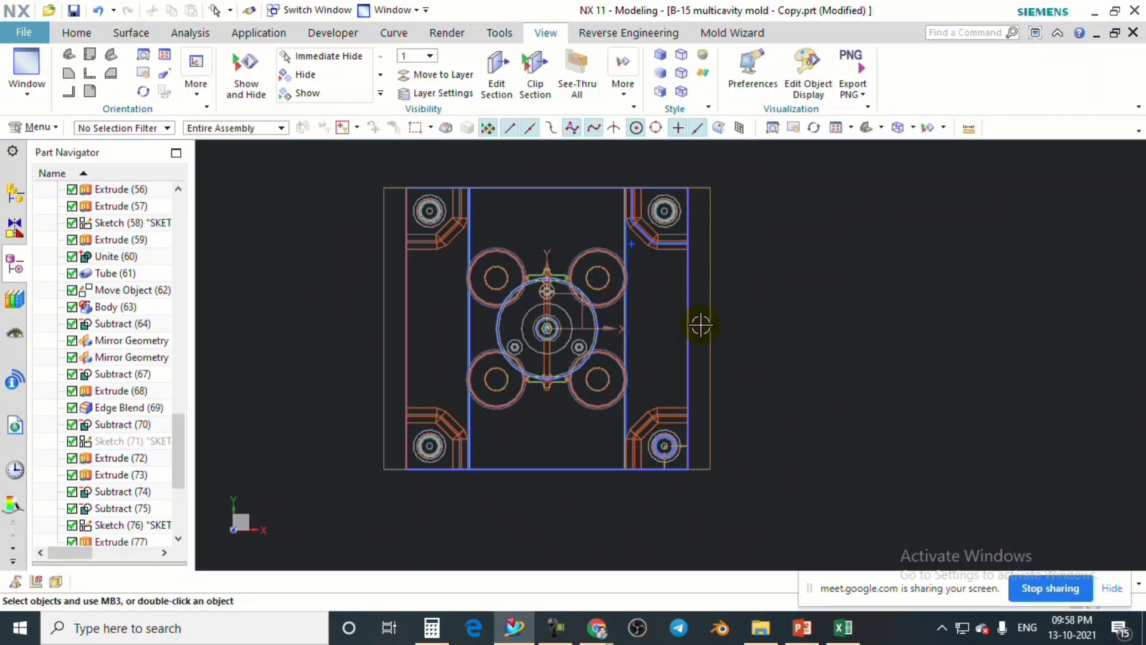
scroll(694, 271, "up", 2)
scroll(501, 208, "up", 2)
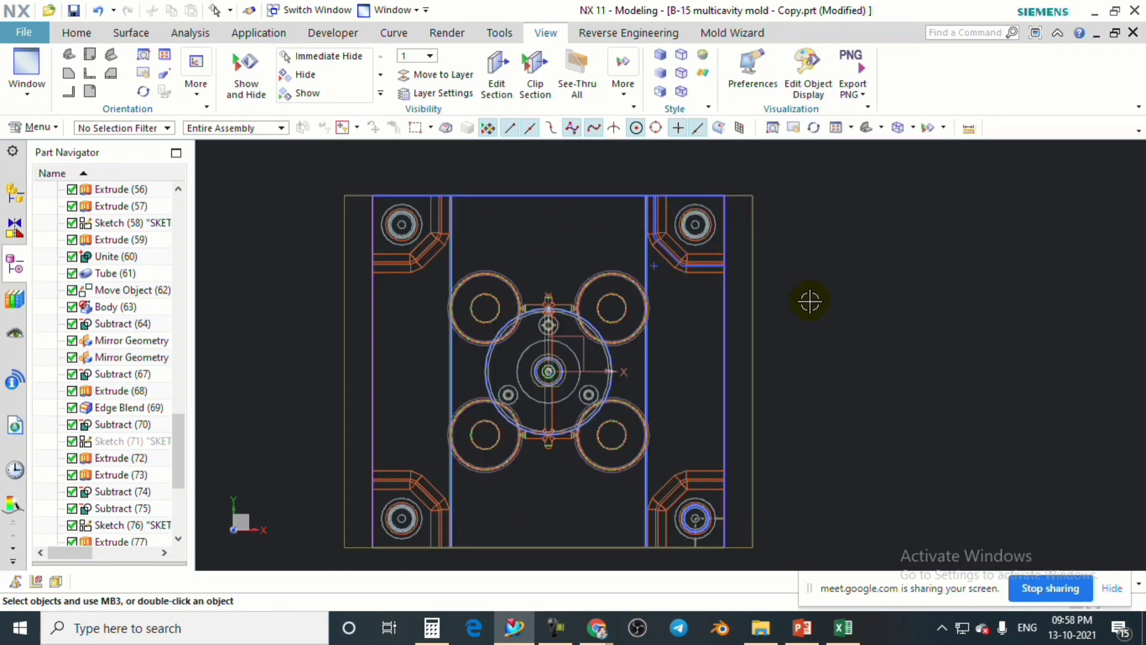
middle_click_drag(809, 299, 812, 272)
key("F8")
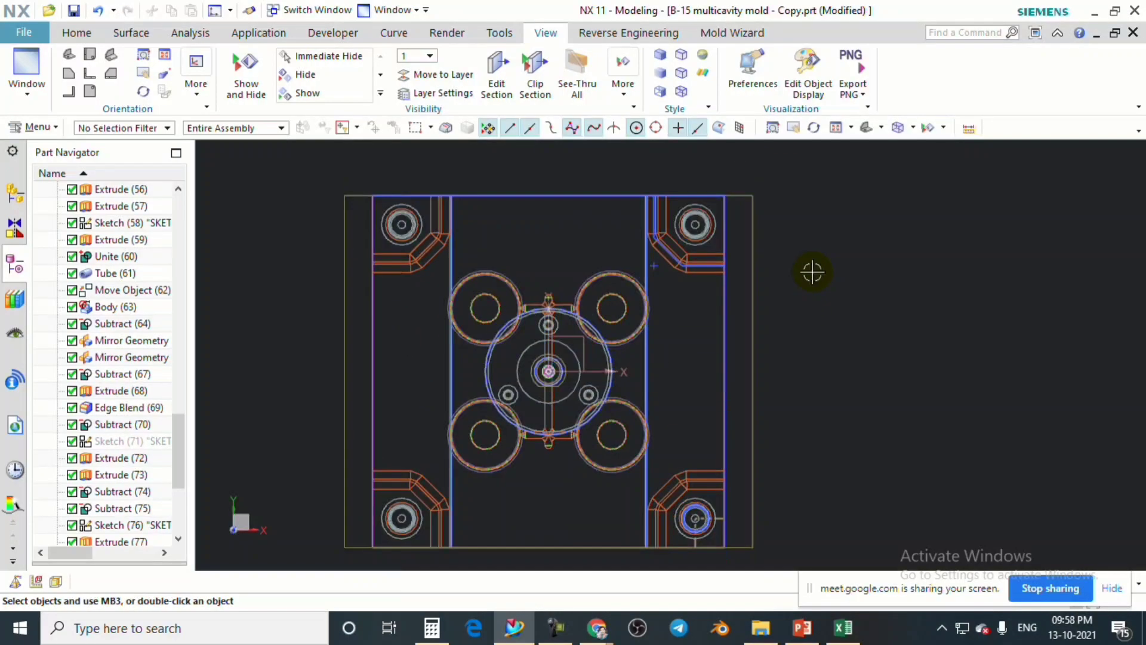
middle_click_drag(806, 319, 814, 263)
key("F8")
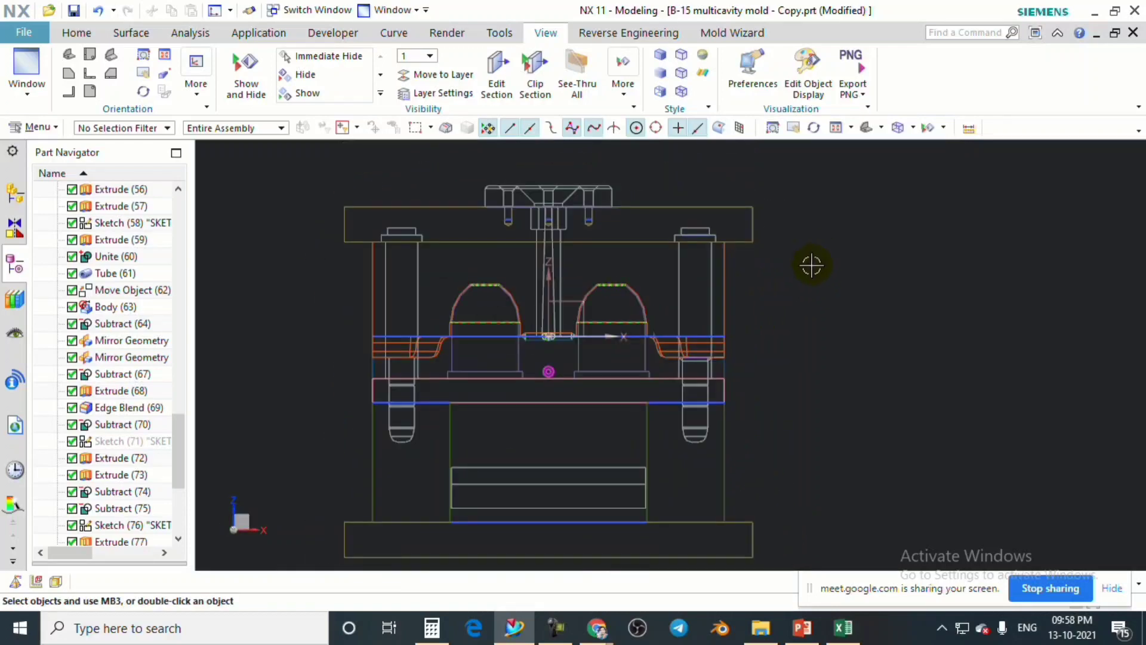
key("ctrl+f")
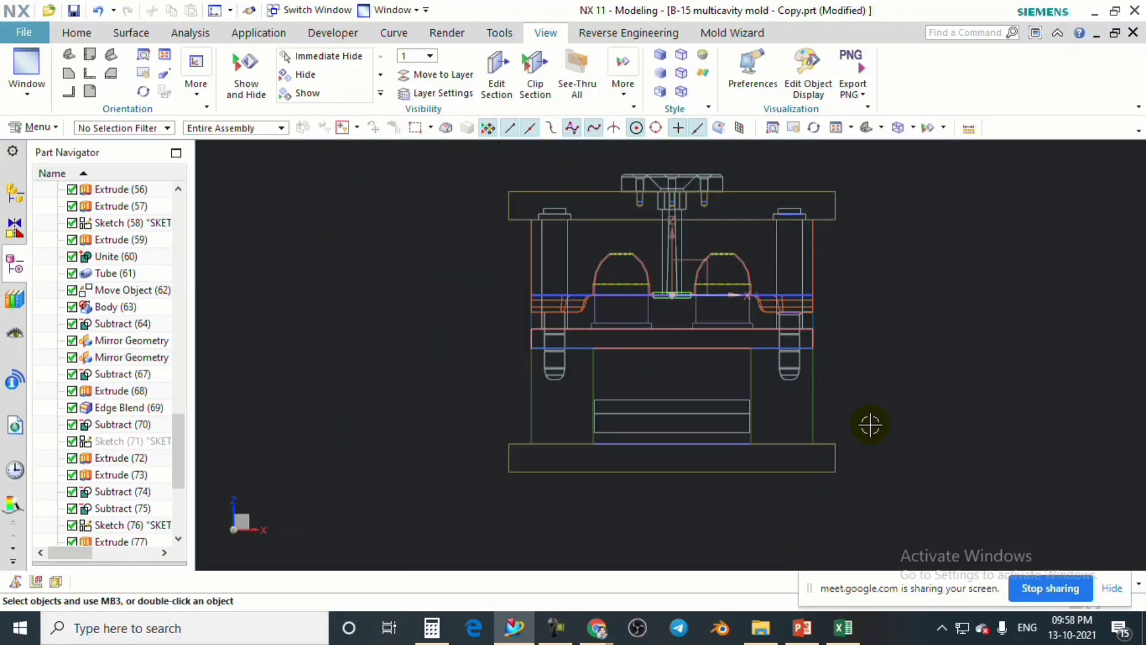
Examine the mold's wireframe from the side and the back, checking the ring's holes, bushing, cavities and guide pins.
middle_click_drag(872, 307, 846, 261)
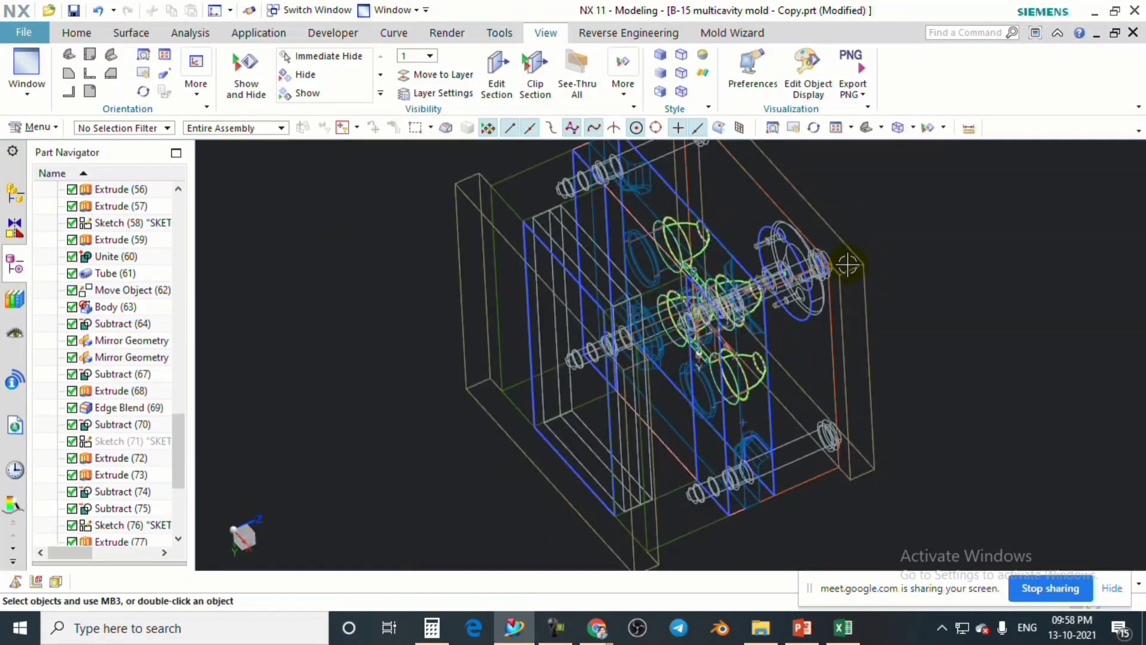
key("F8")
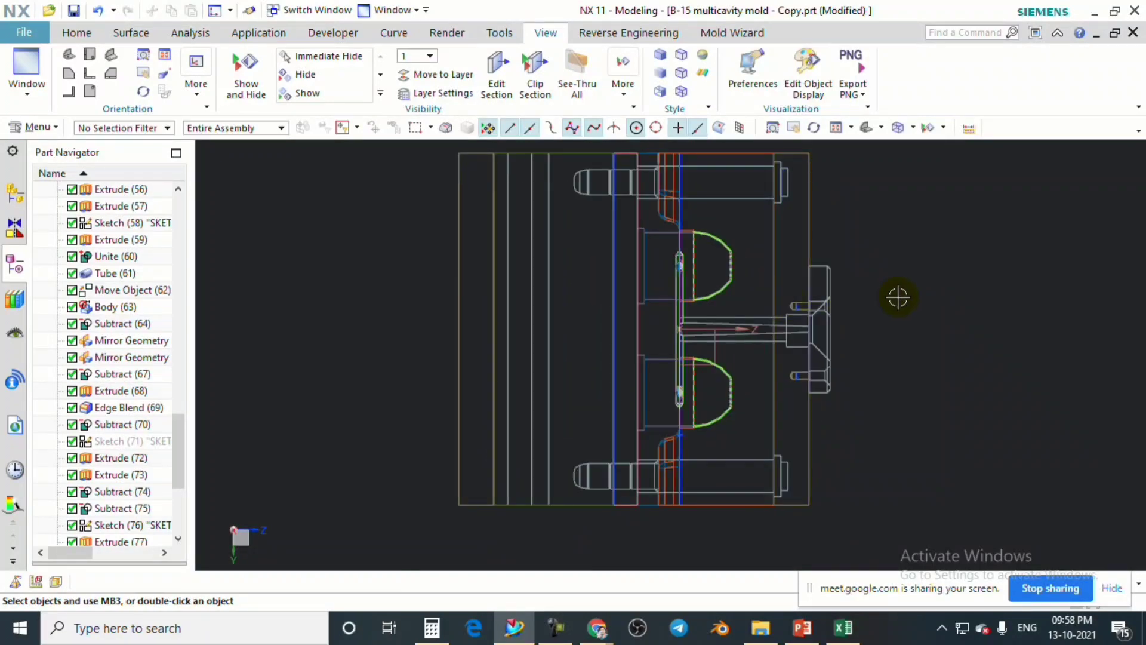
scroll(888, 291, "down", 1)
scroll(879, 289, "up", 1)
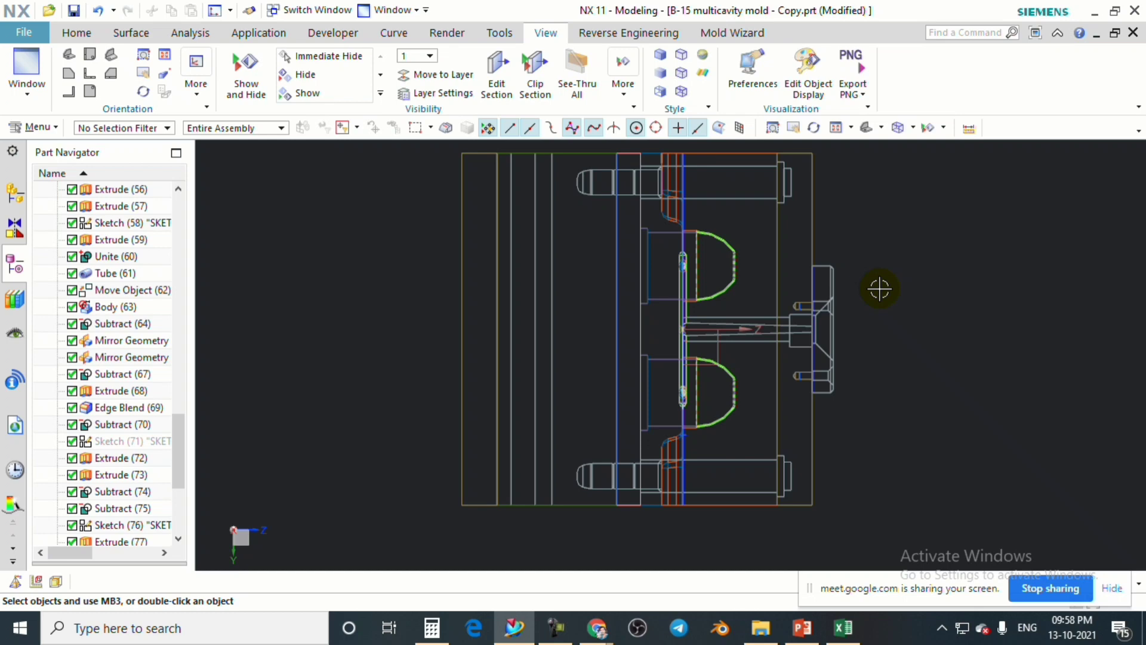
scroll(872, 268, "up", 1)
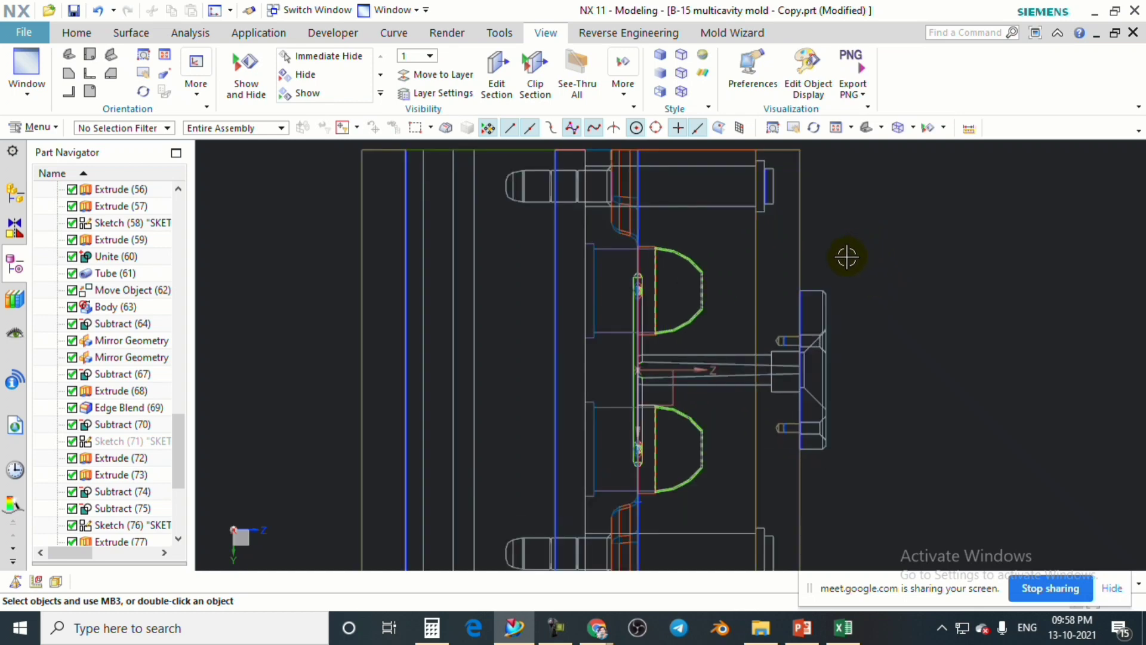
scroll(846, 257, "down", 1)
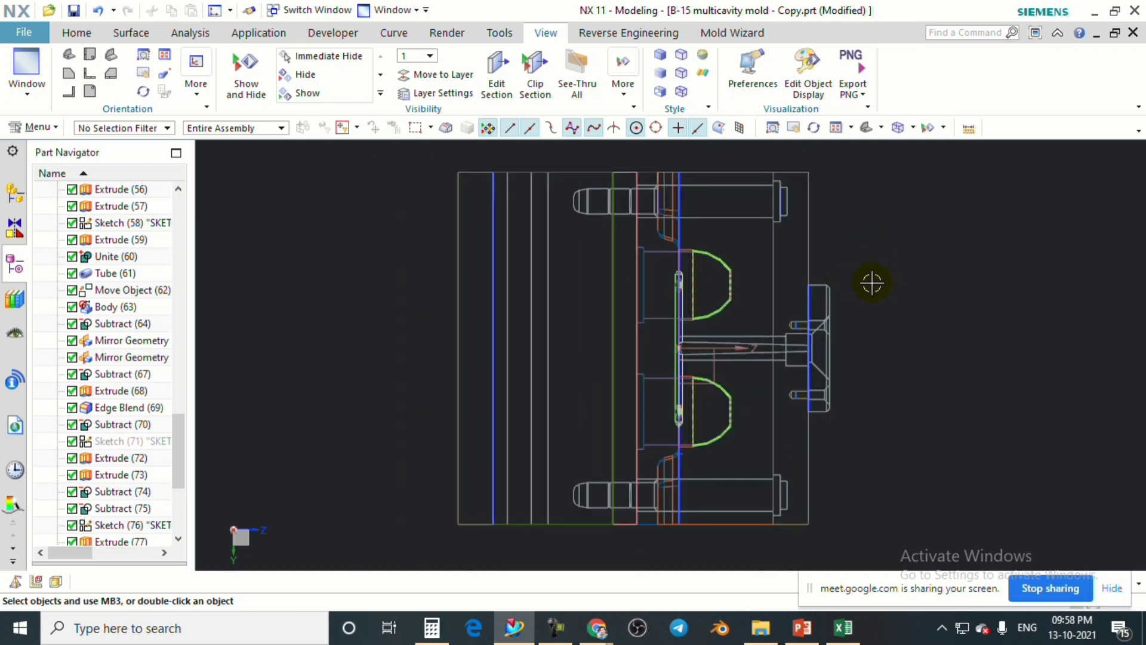
middle_click_drag(887, 291, 852, 279)
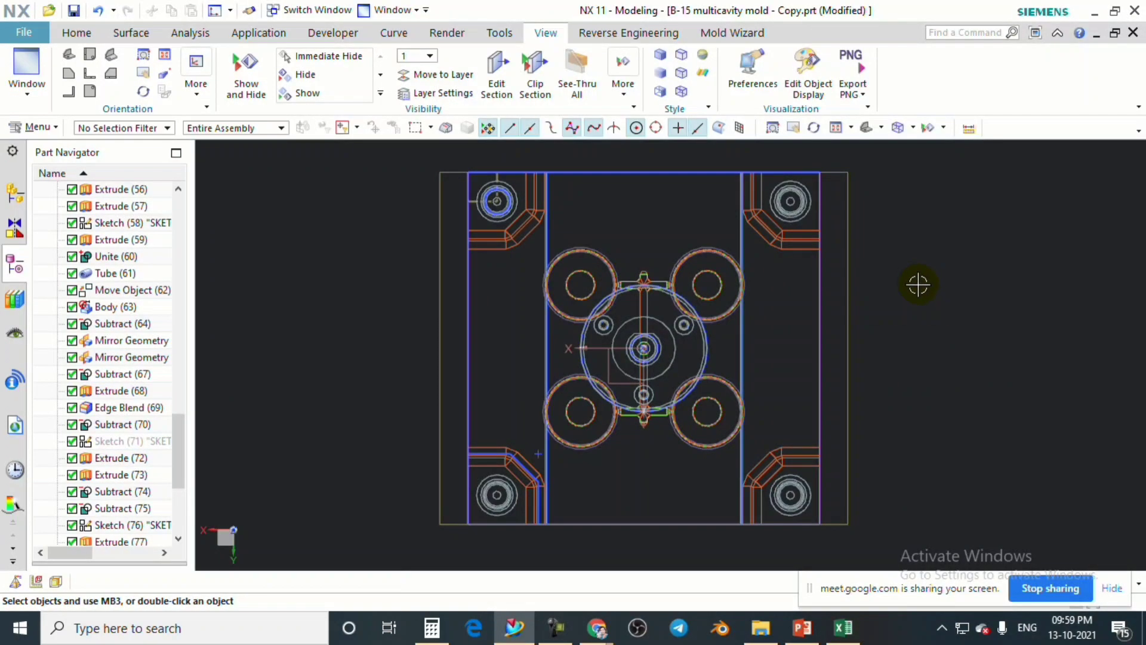
middle_click_drag(898, 307, 887, 267)
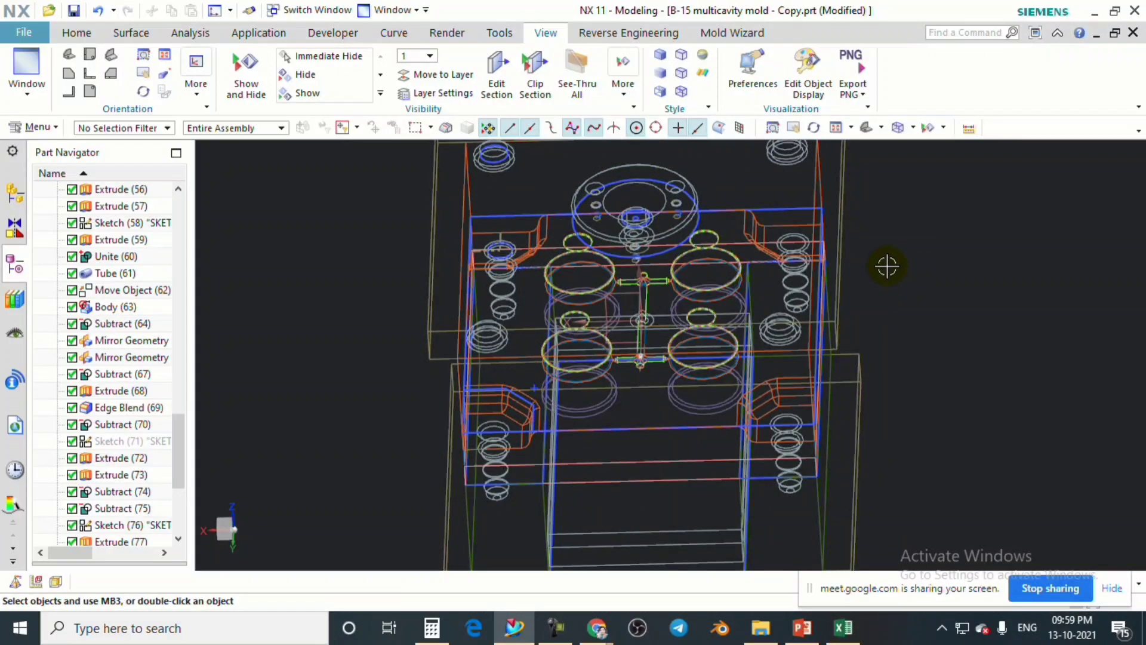
key("F8")
scroll(826, 289, "down", 2)
scroll(837, 290, "up", 1)
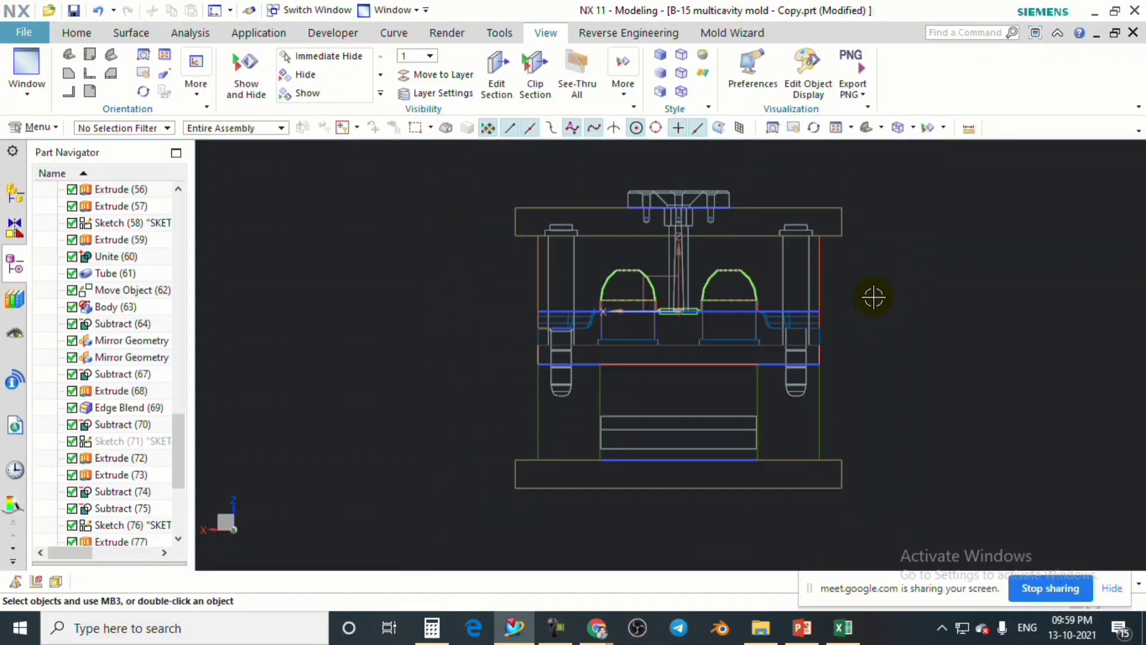
scroll(875, 310, "up", 2)
middle_click_drag(875, 309, 908, 307)
scroll(909, 307, "down", 2)
key("F8")
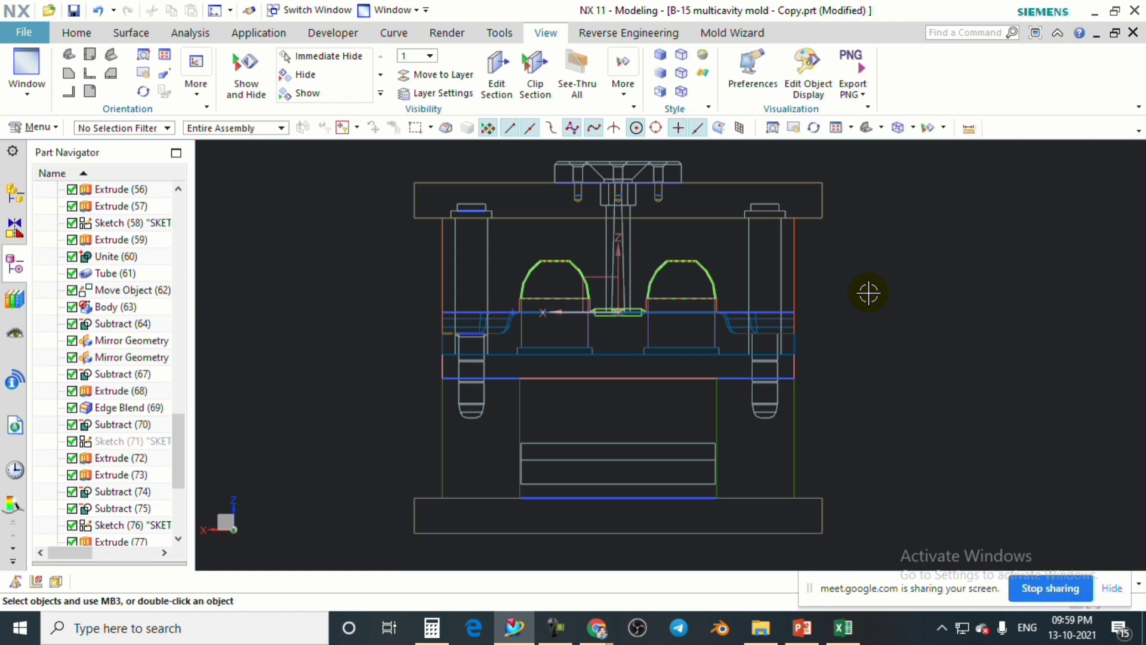
Save the mold part file.
left_click(72, 11)
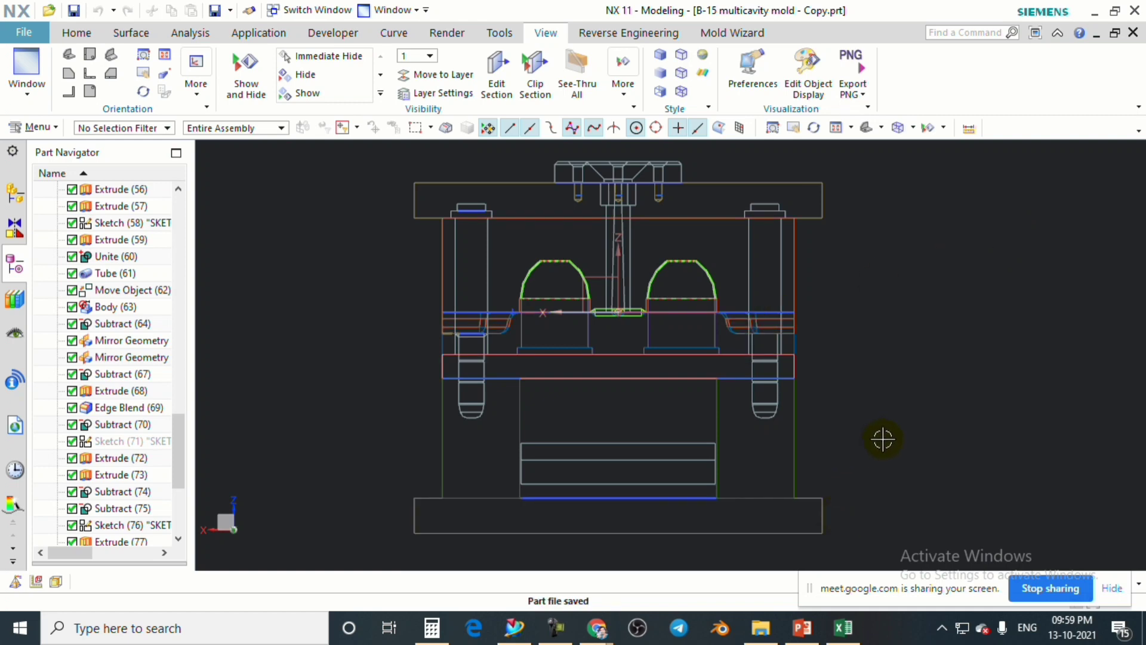
left_click(73, 10)
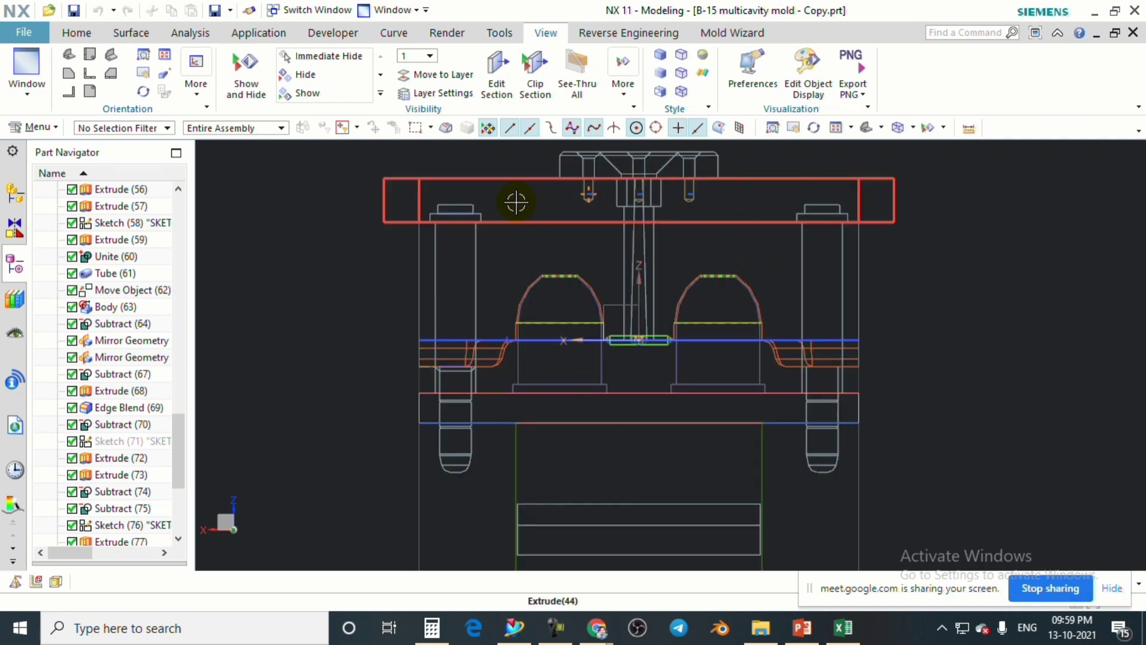
scroll(527, 199, "up", 1)
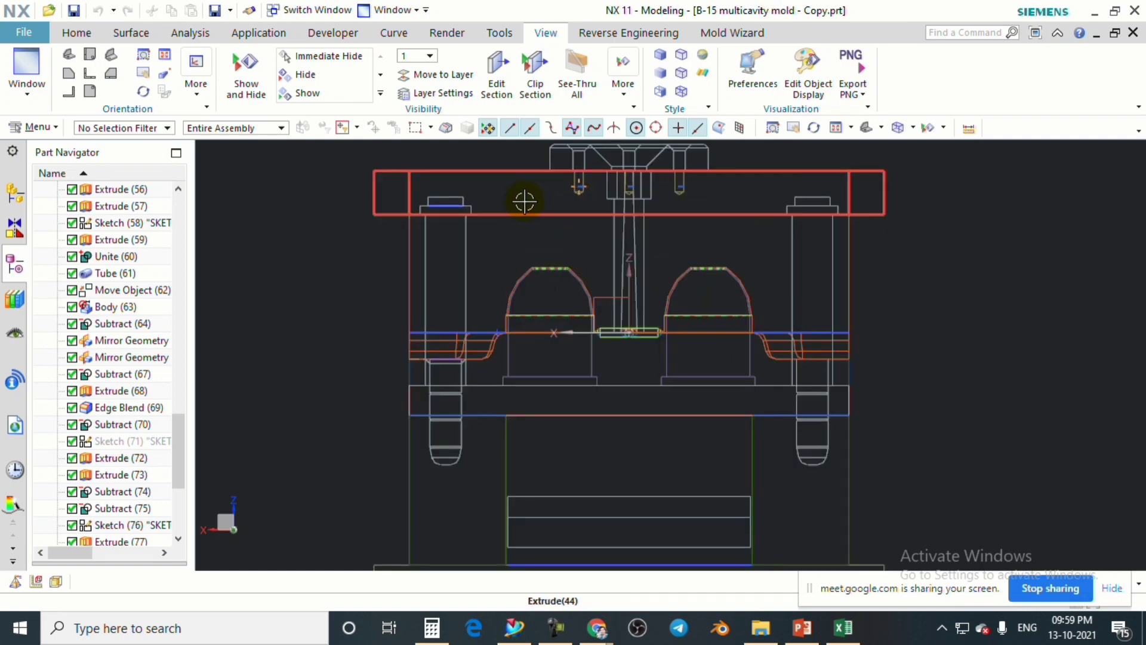
scroll(524, 200, "down", 2)
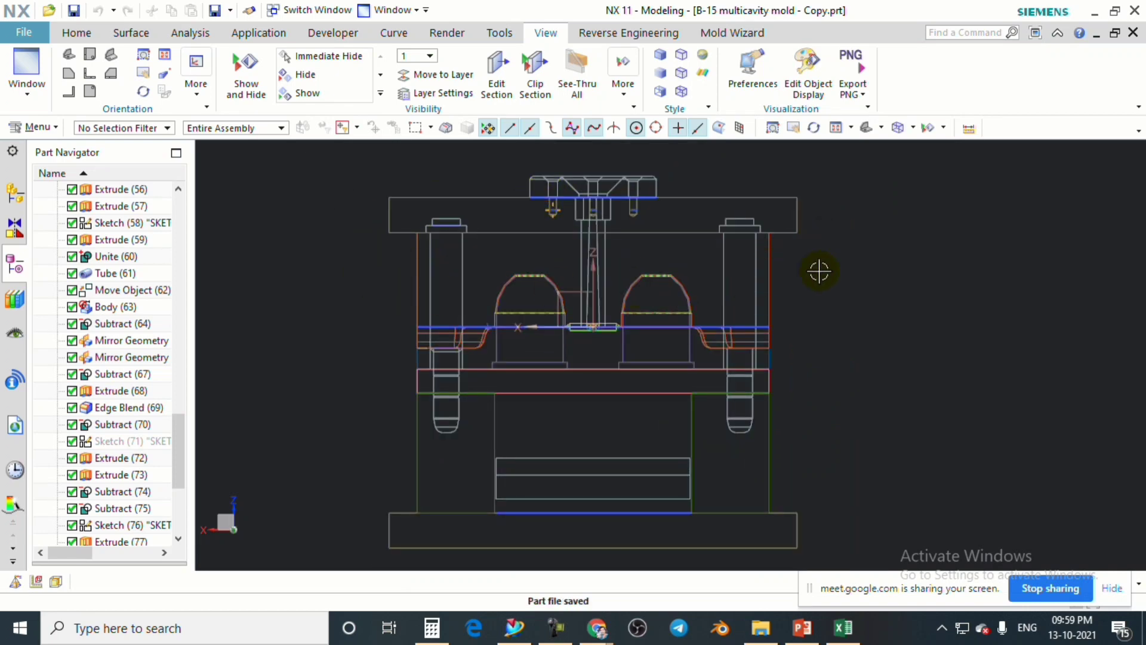
scroll(632, 243, "up", 4)
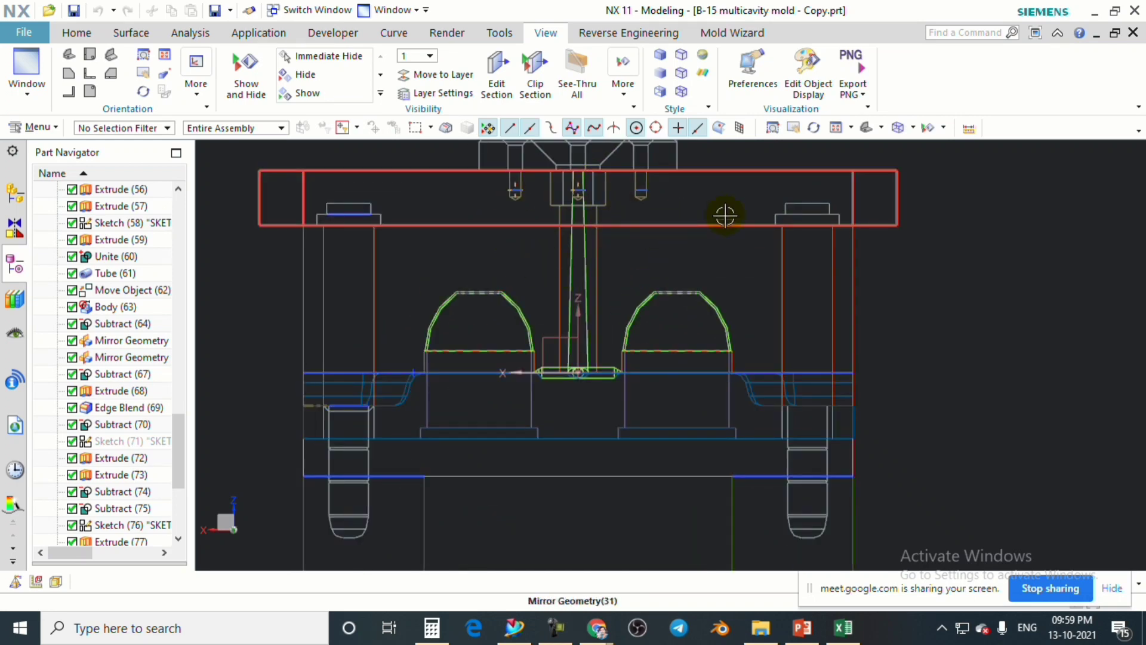
Examine the wireframe mold assembly upright and turned on its side, checking the plates, ring, sprue bushing, cavities and guide pins.
scroll(714, 256, "down", 1)
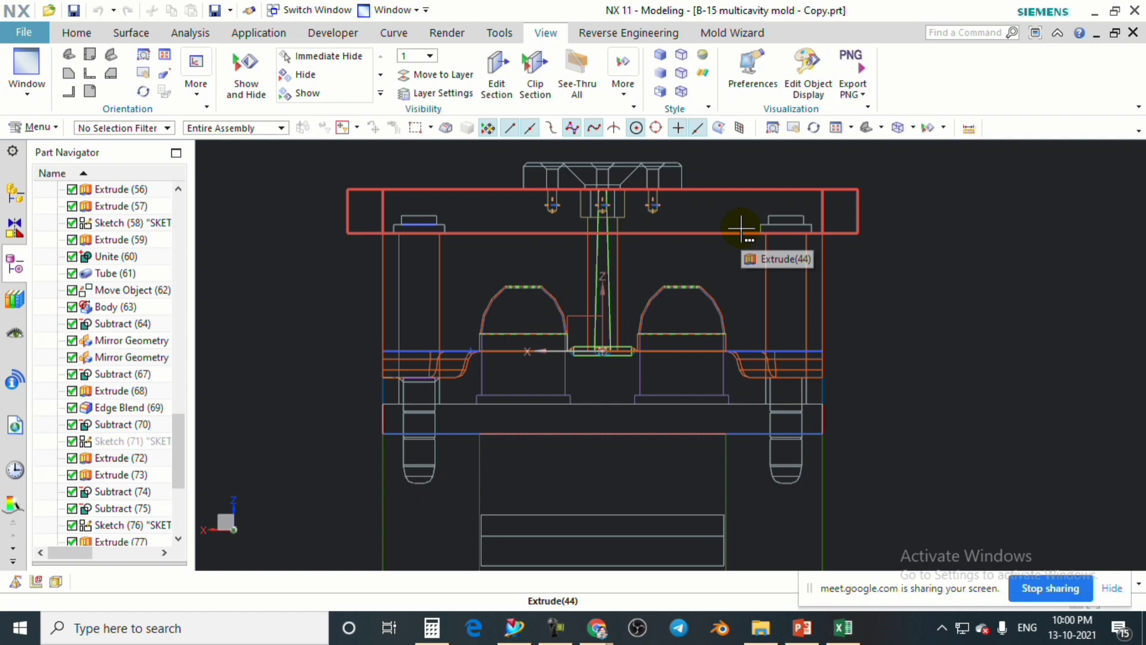
scroll(669, 229, "up", 2)
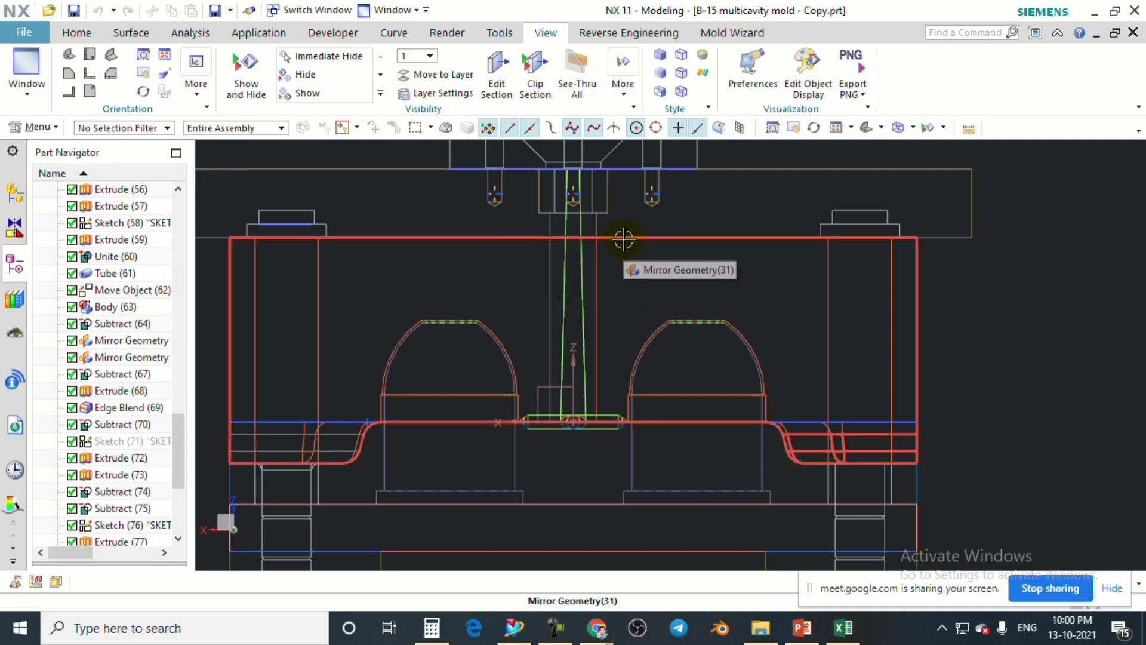
scroll(624, 288, "down", 3)
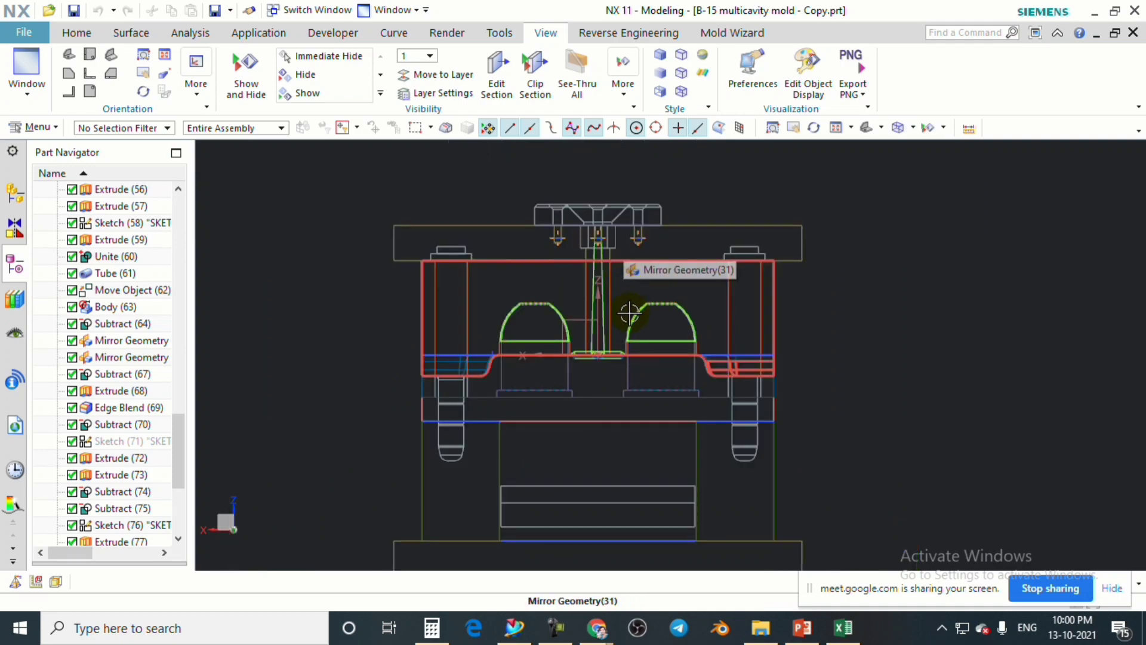
middle_click_drag(625, 294, 662, 311)
key("F8")
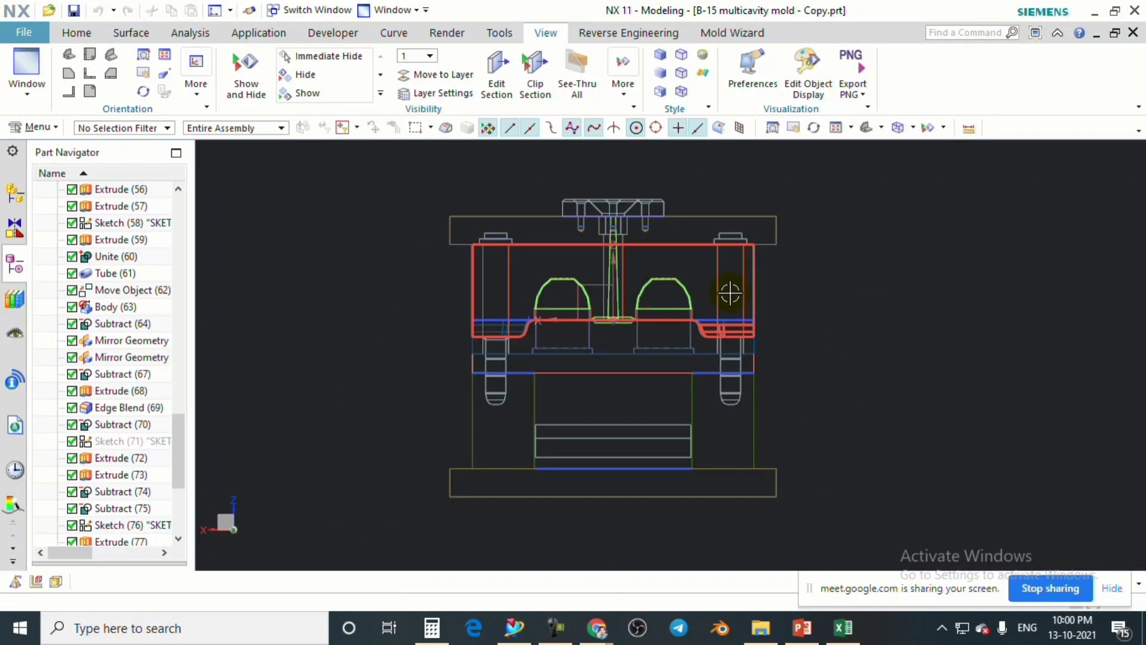
scroll(620, 265, "up", 2)
scroll(640, 265, "down", 2)
scroll(640, 265, "up", 1)
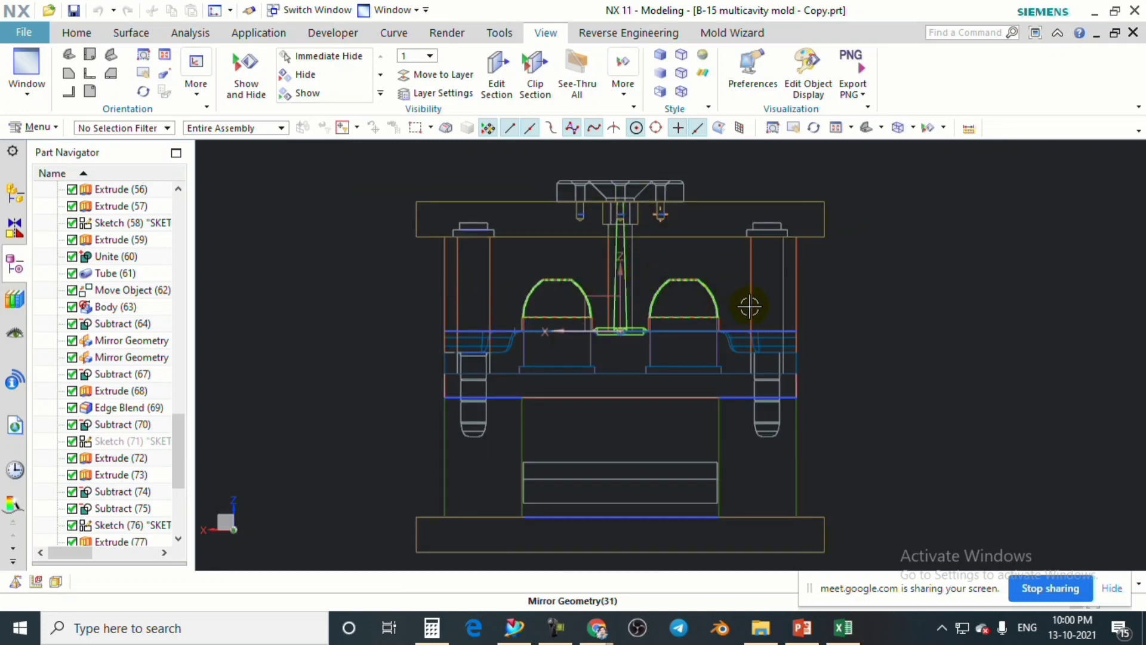
scroll(712, 285, "up", 1)
scroll(721, 284, "down", 3)
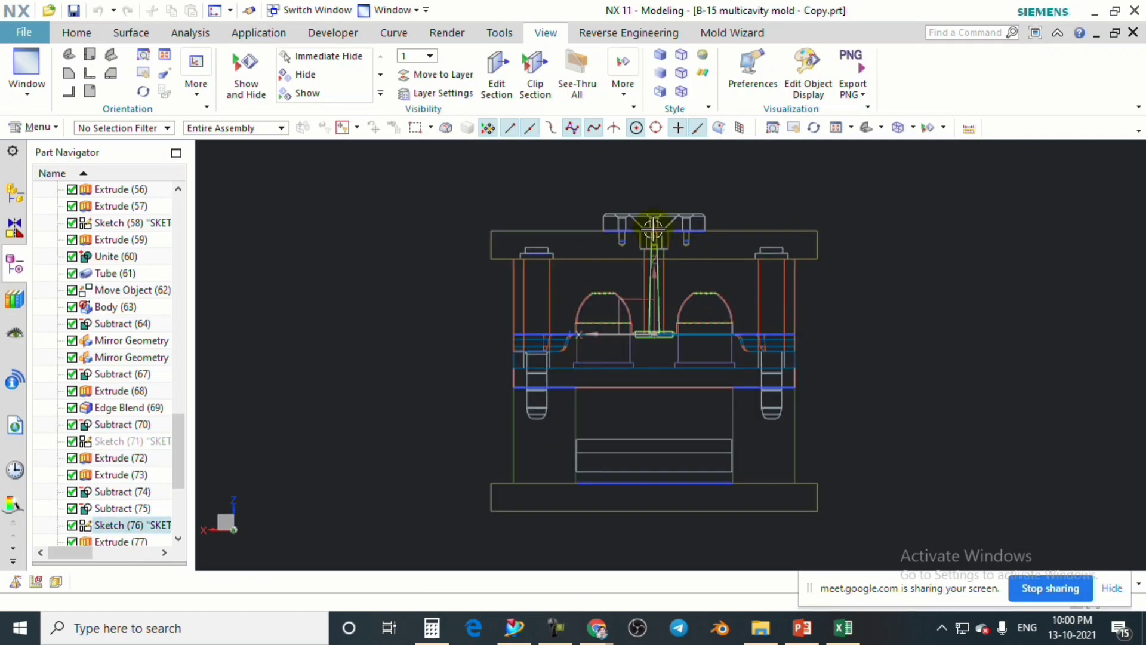
scroll(677, 347, "up", 2)
middle_click_drag(678, 346, 736, 308)
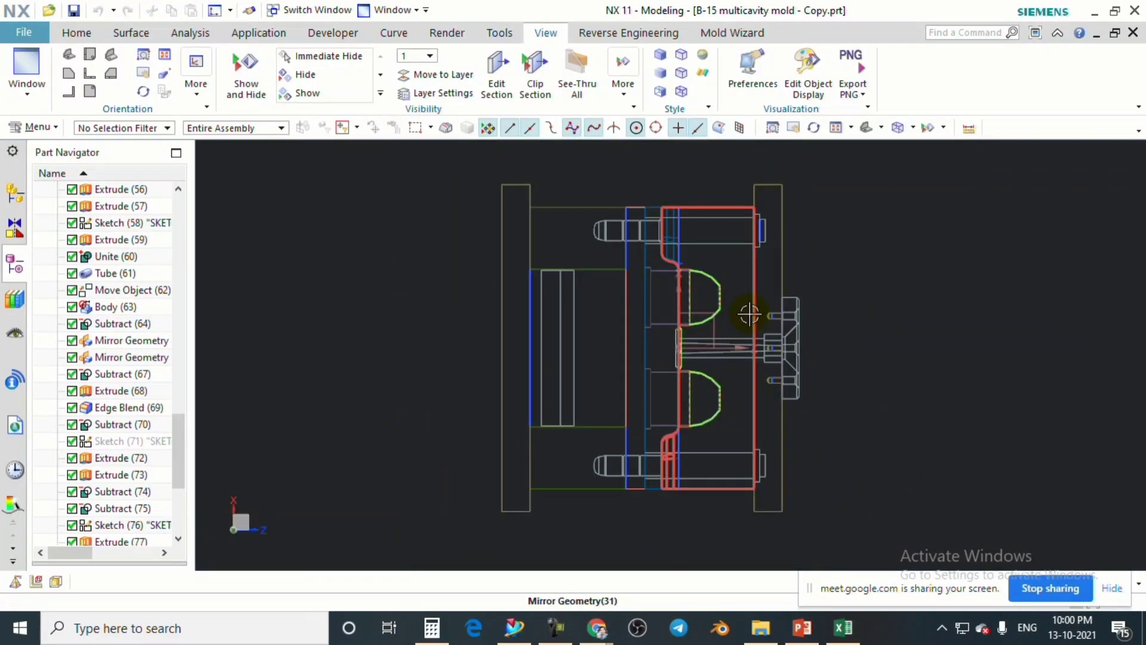
middle_click_drag(727, 264, 812, 404)
scroll(813, 406, "down", 2)
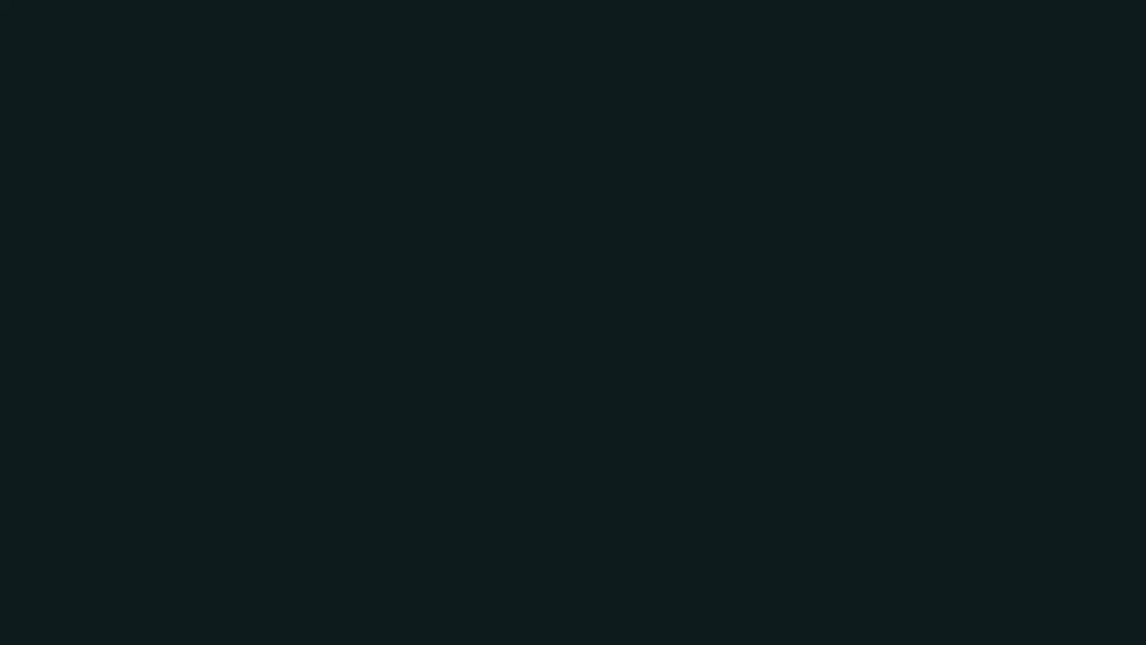